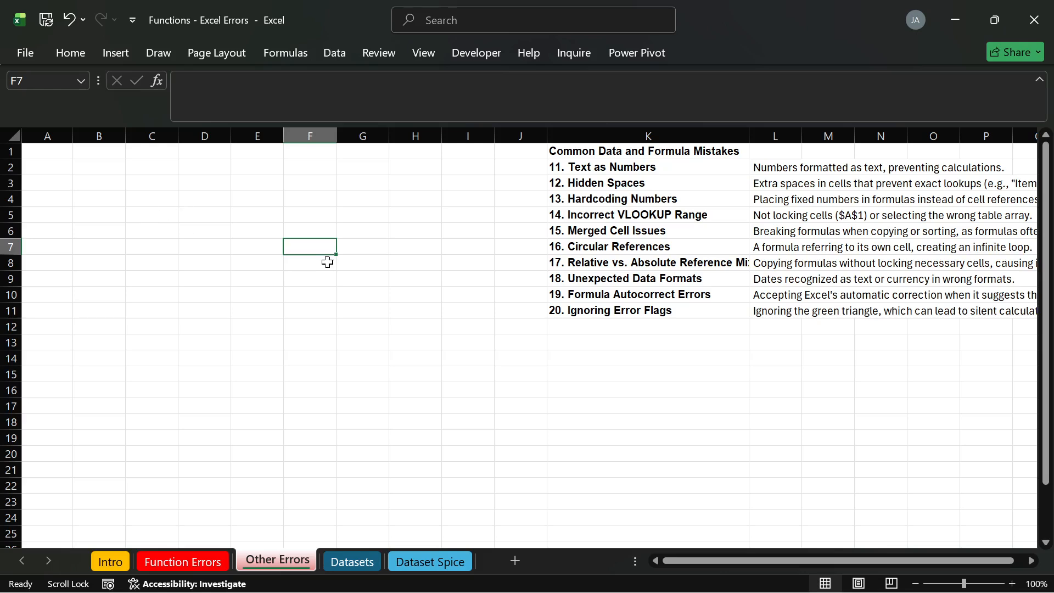
Review the common data and formula mistakes 11 to 20 and their descriptions in columns K and L.
{"action": "left_click_drag", "start_coordinate": [650, 172], "coordinate": [661, 308]}
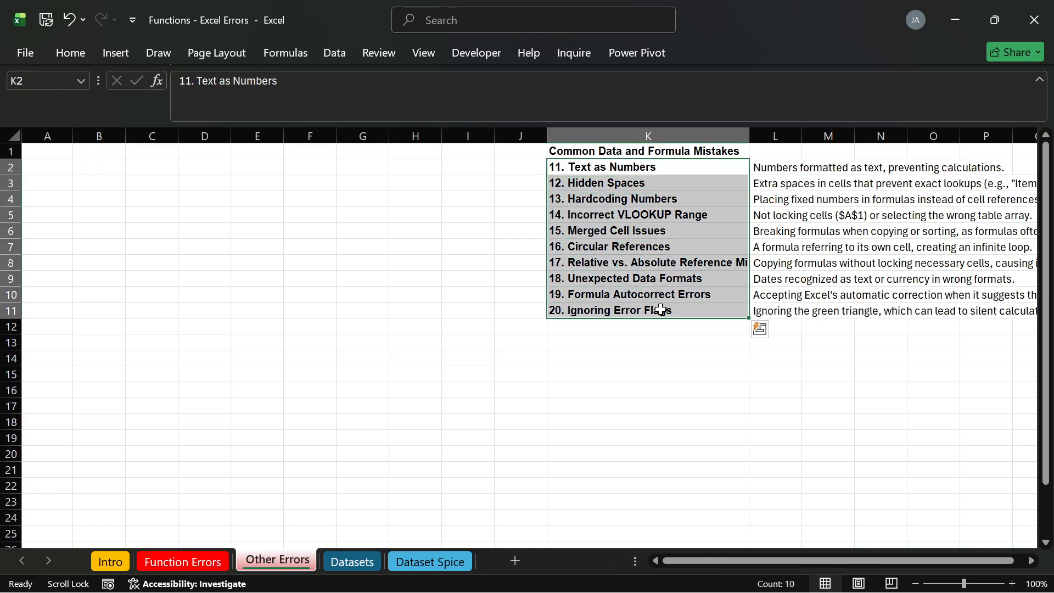
{"action": "left_click", "coordinate": [654, 373]}
{"action": "left_click", "coordinate": [648, 165]}
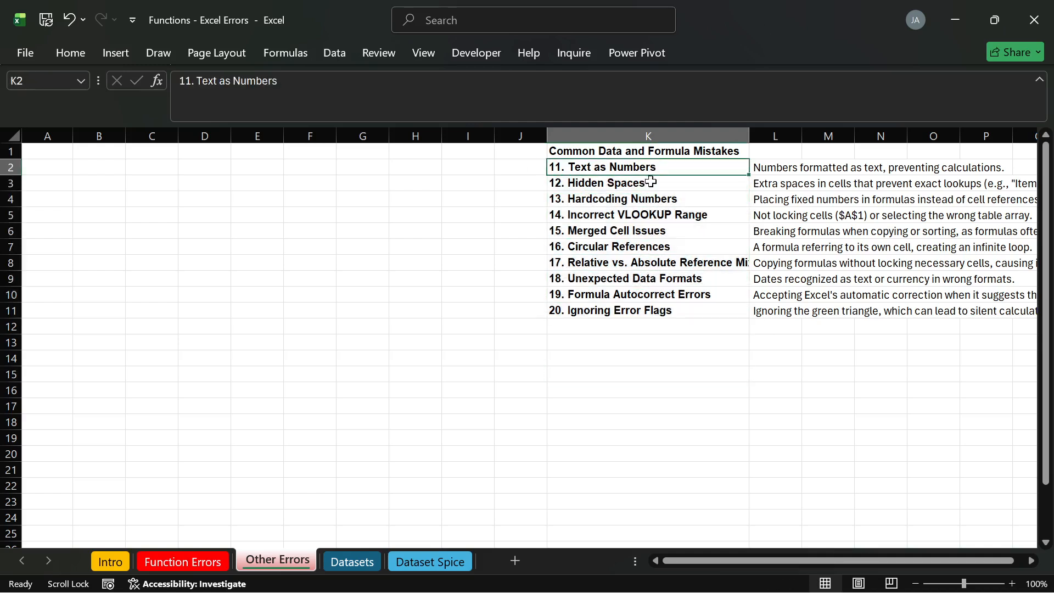
{"action": "left_click_drag", "start_coordinate": [785, 171], "coordinate": [784, 305]}
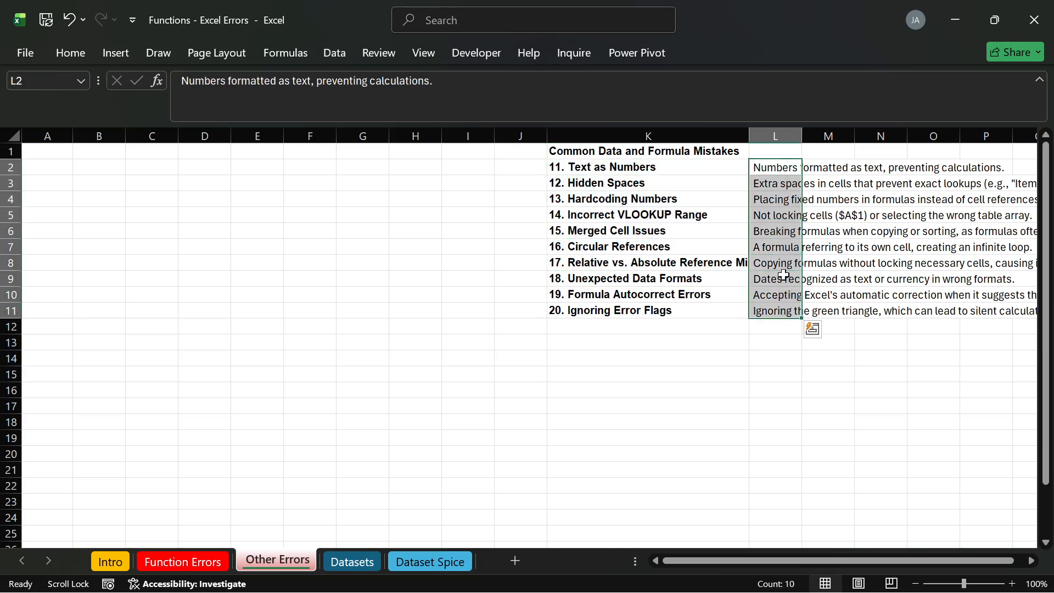
{"action": "left_click", "coordinate": [682, 310]}
{"action": "left_click", "coordinate": [613, 151]}
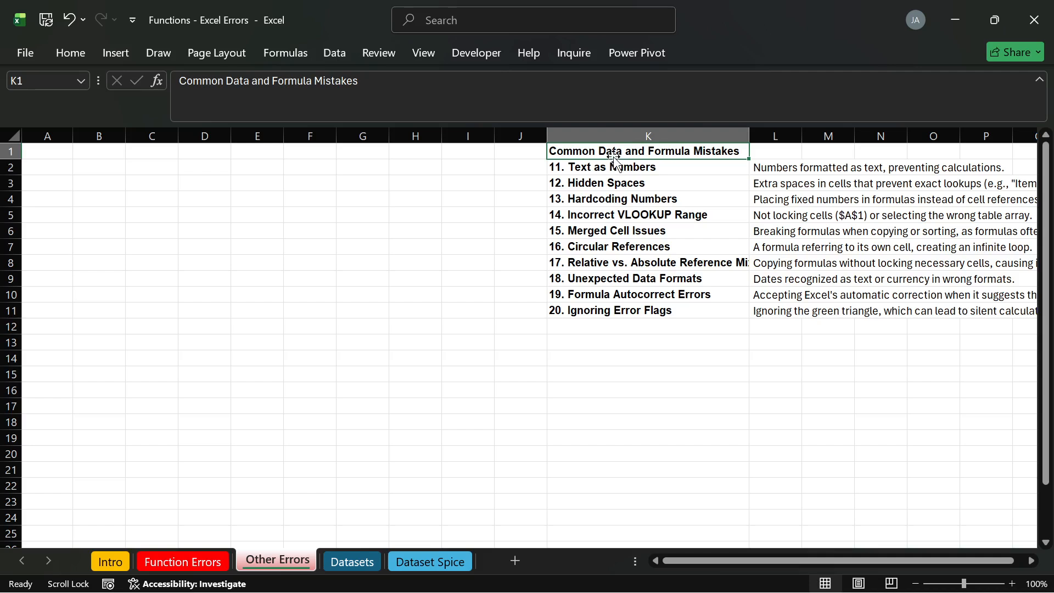
Switch to the Dataset Spice sheet.
{"action": "left_click", "coordinate": [460, 560]}
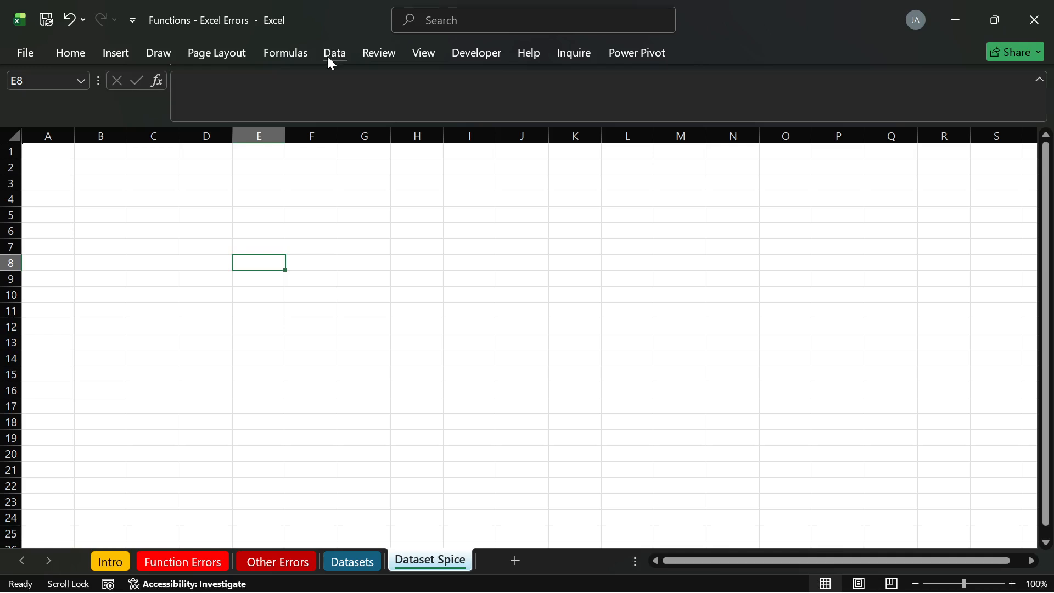
{"action": "left_click", "coordinate": [343, 49]}
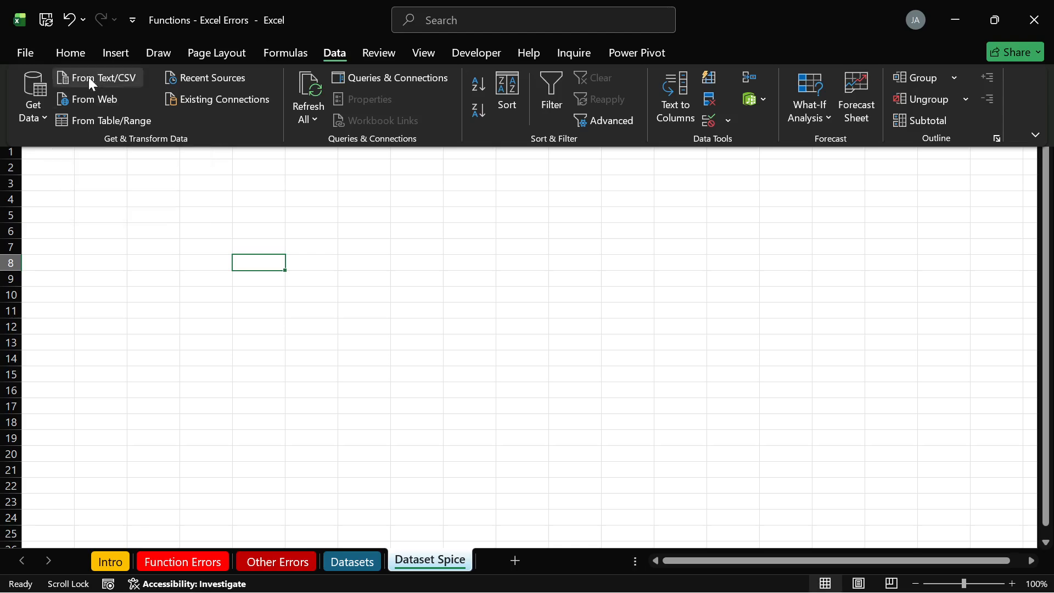
{"action": "left_click", "coordinate": [48, 116]}
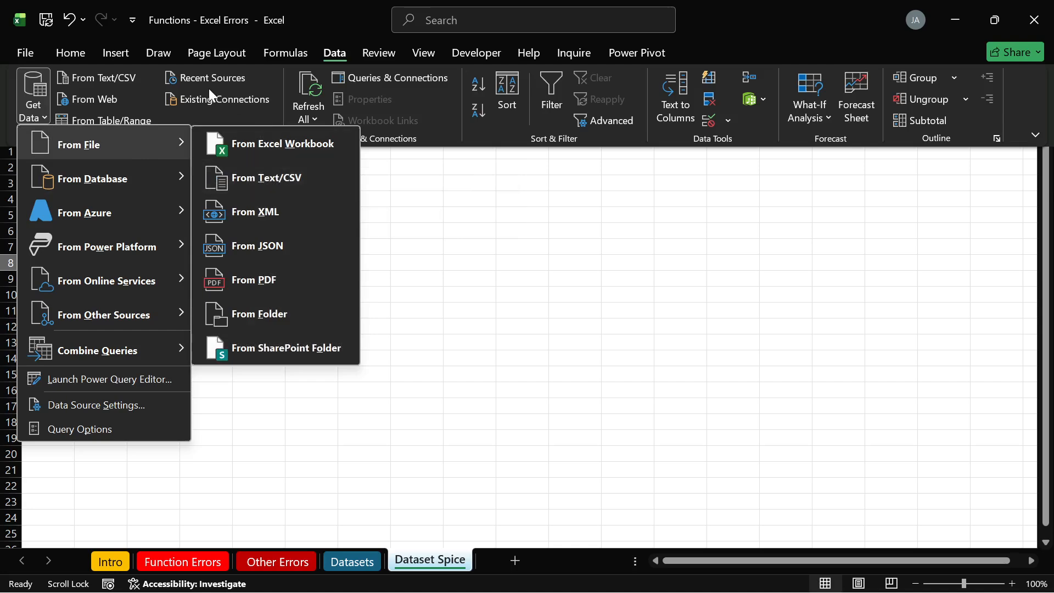
{"action": "left_click", "coordinate": [115, 78]}
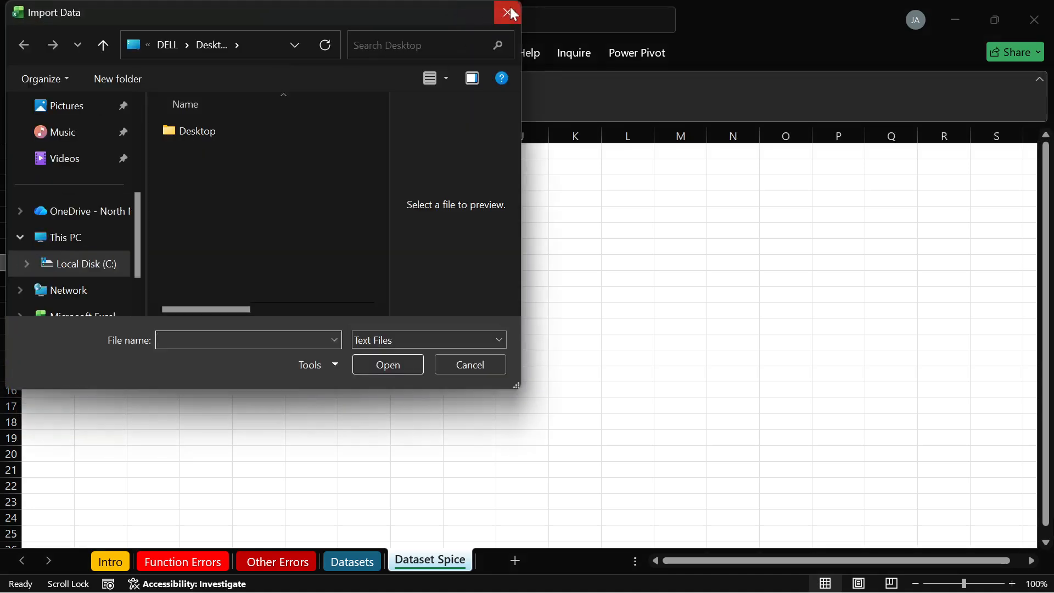
{"action": "left_click", "coordinate": [508, 12]}
{"action": "left_click", "coordinate": [344, 47]}
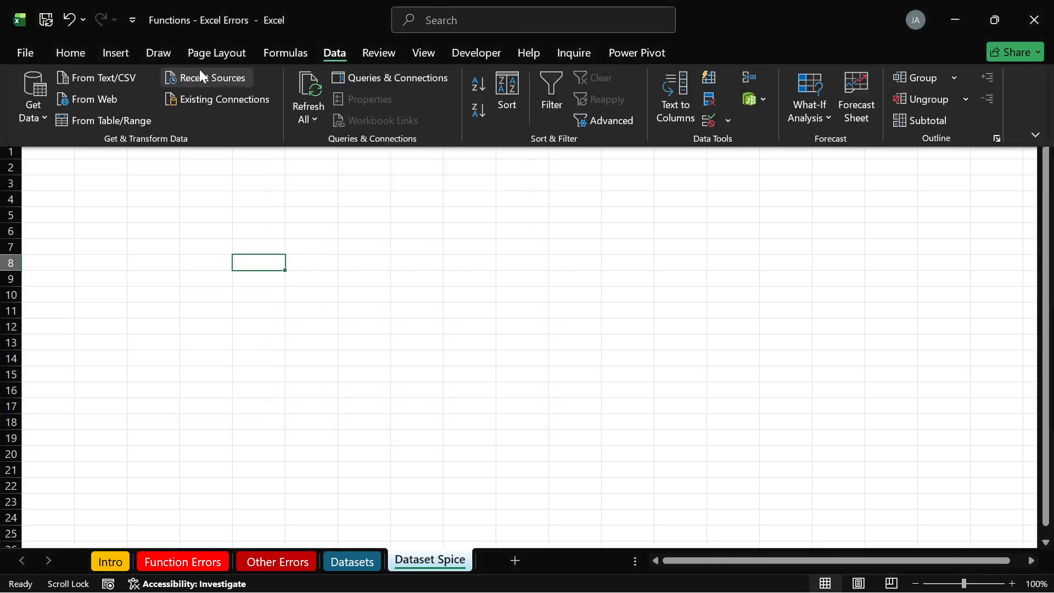
{"action": "left_click", "coordinate": [124, 77]}
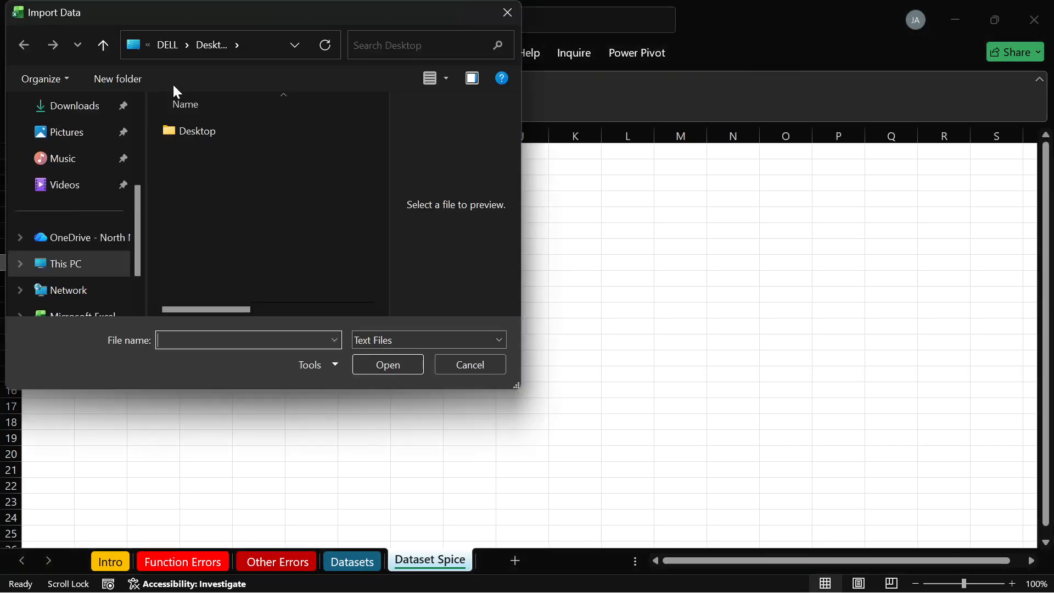
{"action": "left_click", "coordinate": [508, 13]}
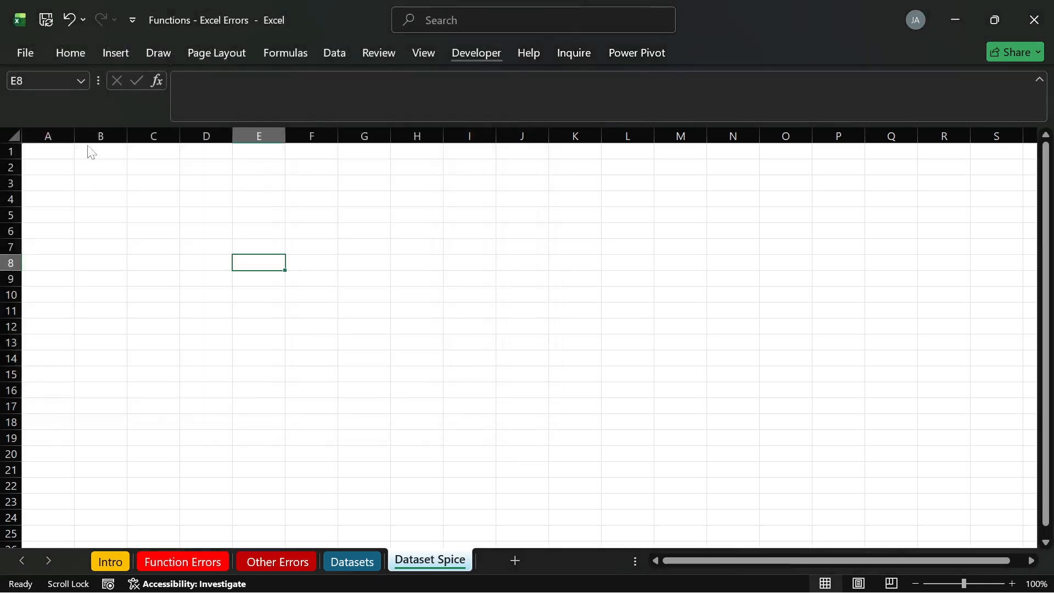
Import the store-dataset-lecture text file from the Desktop's Data Analysis folder, load it as a table and close the Queries & Connections pane.
{"action": "left_click", "coordinate": [342, 52]}
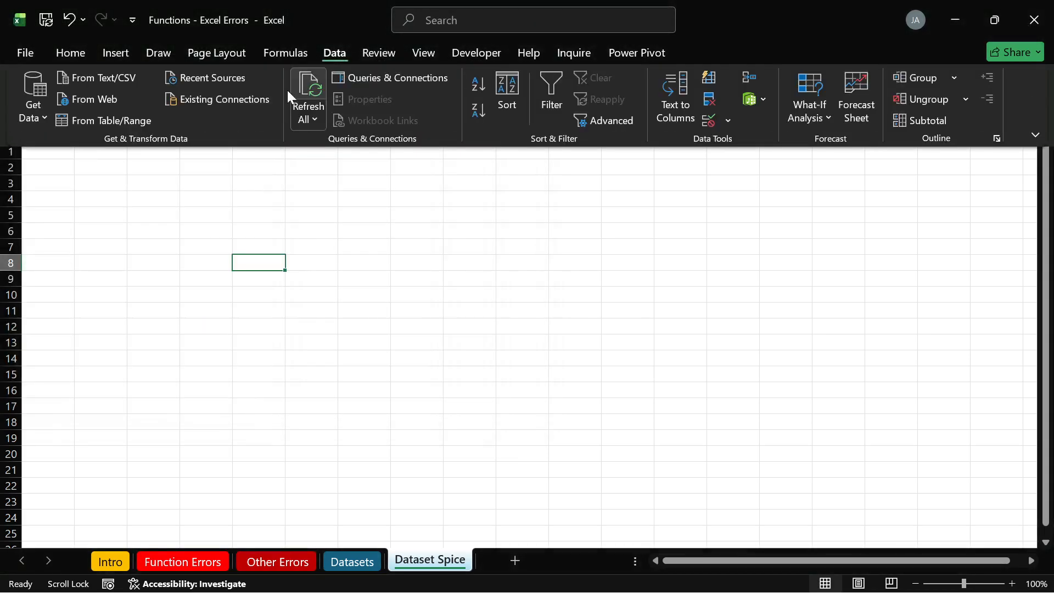
{"action": "left_click", "coordinate": [129, 77]}
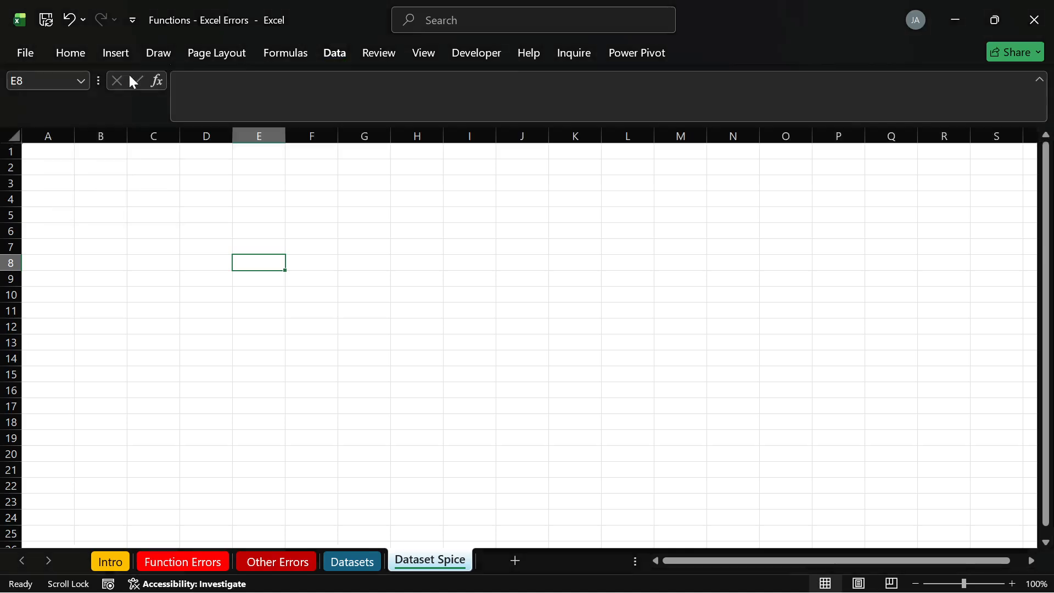
{"action": "double_click", "coordinate": [189, 133]}
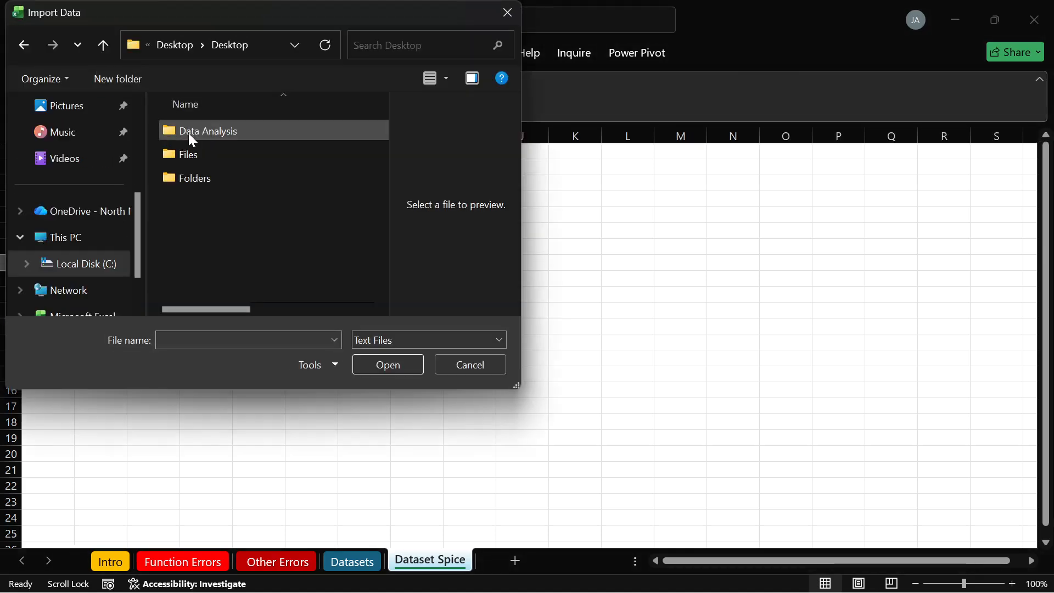
{"action": "double_click", "coordinate": [240, 132]}
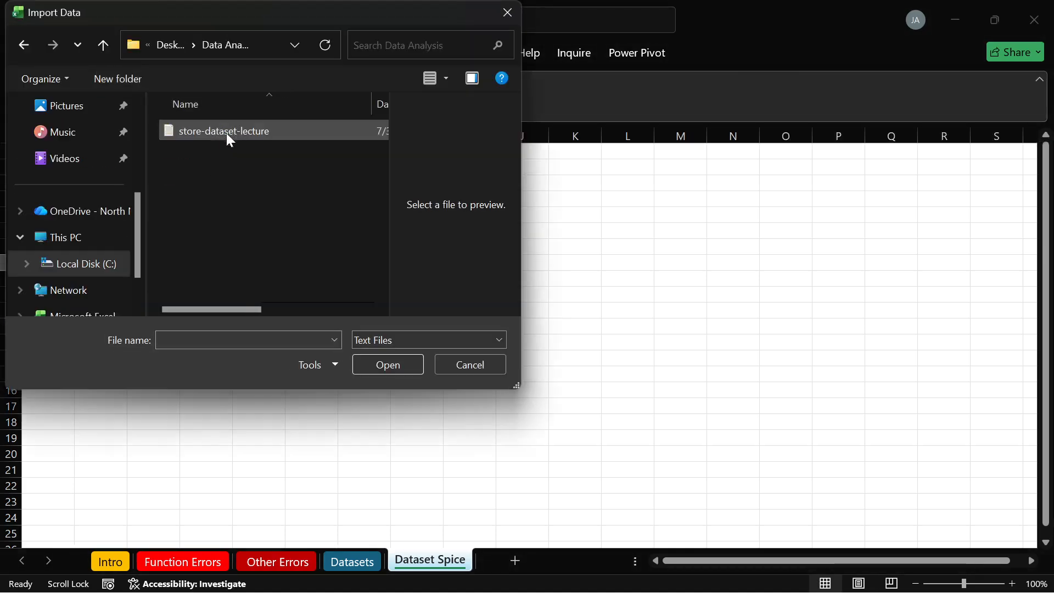
{"action": "left_click", "coordinate": [231, 132]}
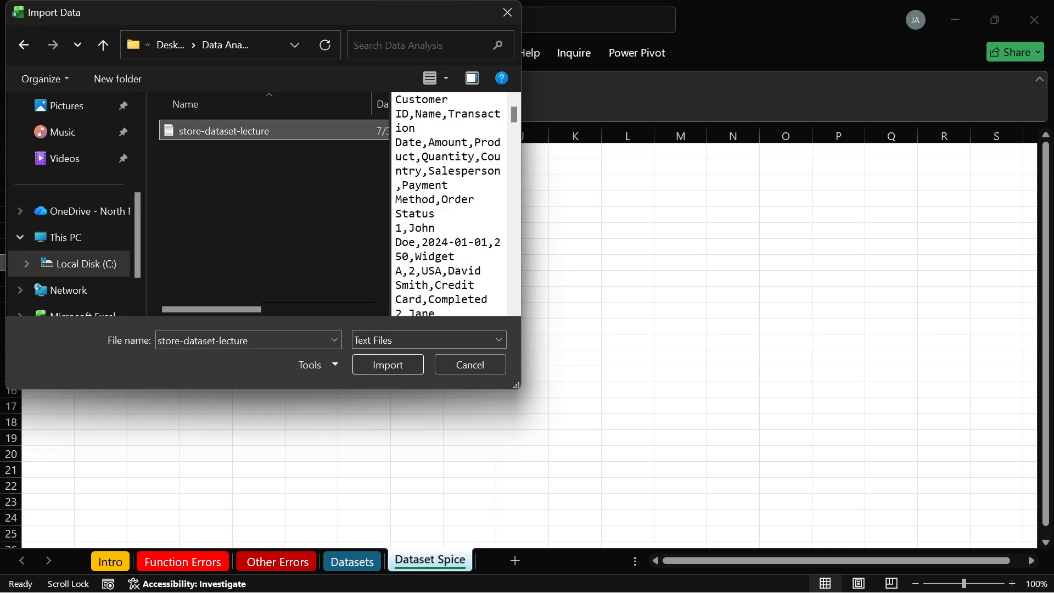
{"action": "left_click_drag", "start_coordinate": [519, 164], "coordinate": [690, 171]}
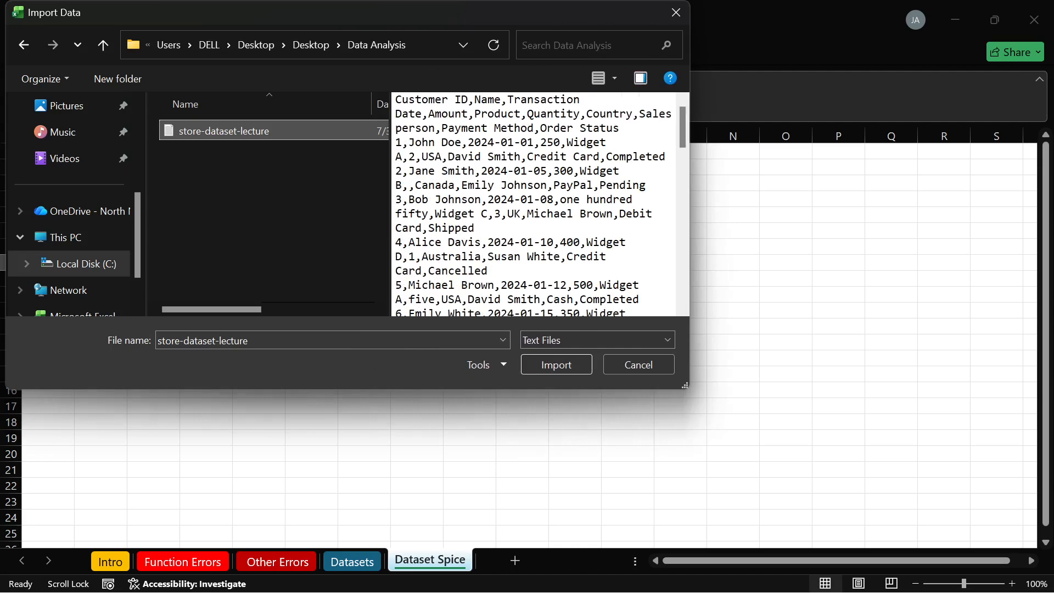
{"action": "left_click", "coordinate": [551, 363]}
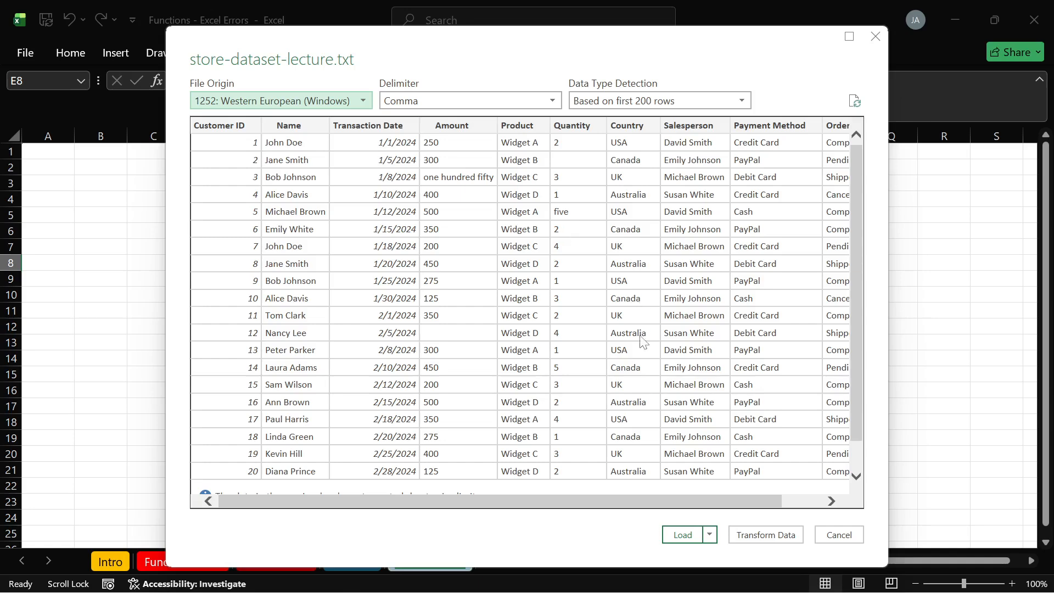
{"action": "left_click", "coordinate": [683, 535]}
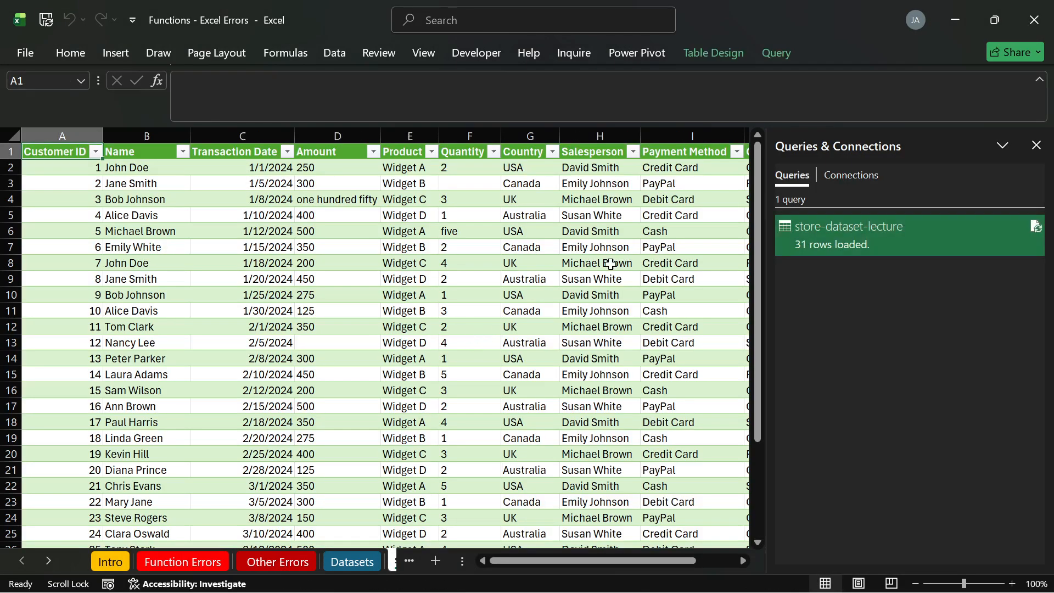
{"action": "left_click", "coordinate": [1037, 146]}
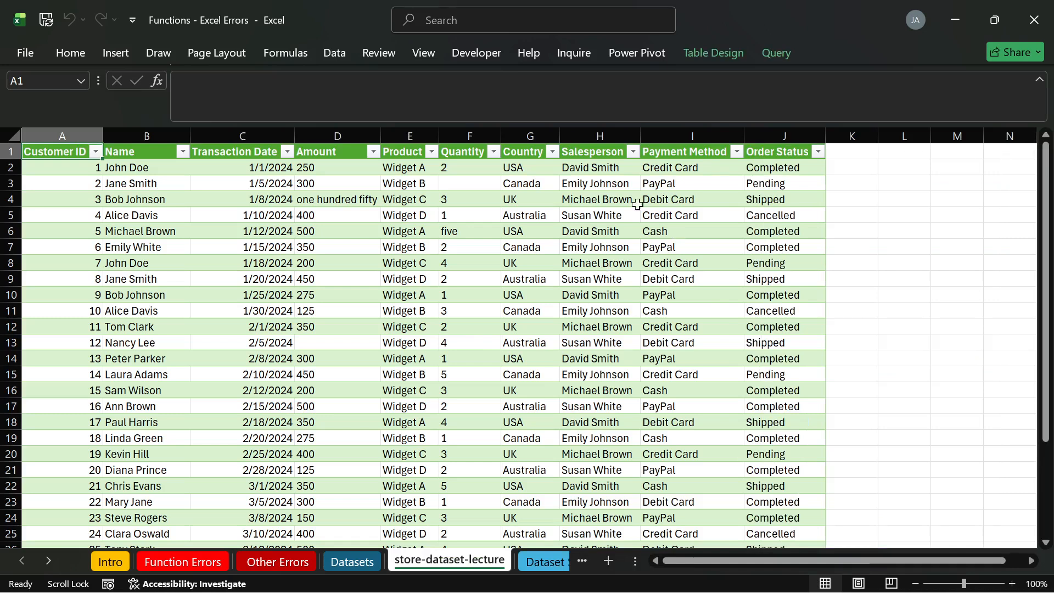
Examine the Amount column and its neighbouring cells for inconsistent entries, especially the amount in cell D4 written as text.
{"action": "left_click_drag", "start_coordinate": [334, 229], "coordinate": [332, 311]}
{"action": "left_click", "coordinate": [333, 202]}
{"action": "left_click", "coordinate": [271, 195]}
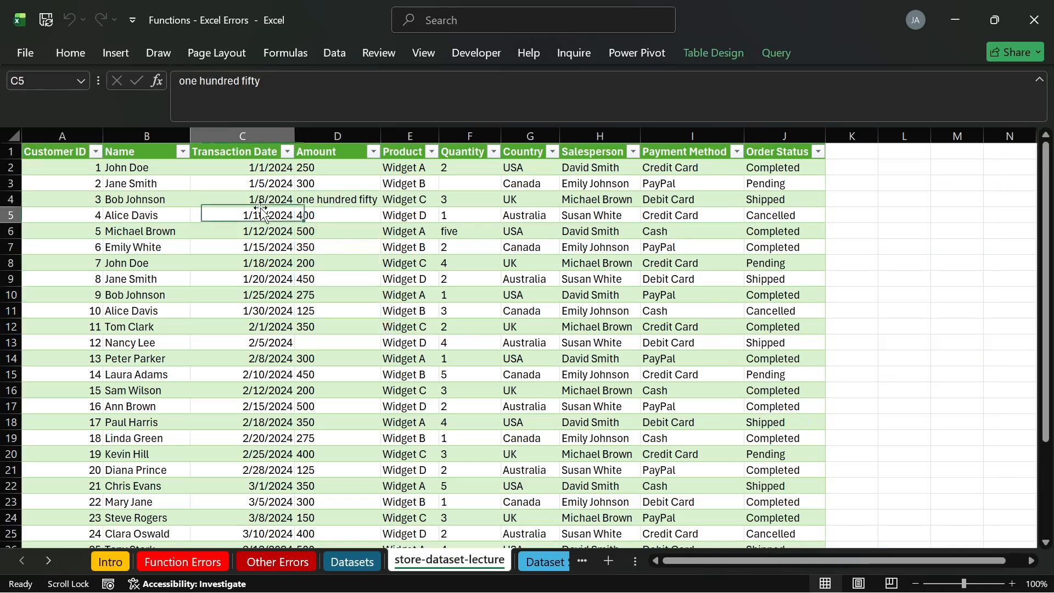
{"action": "left_click", "coordinate": [262, 214]}
{"action": "left_click", "coordinate": [334, 198]}
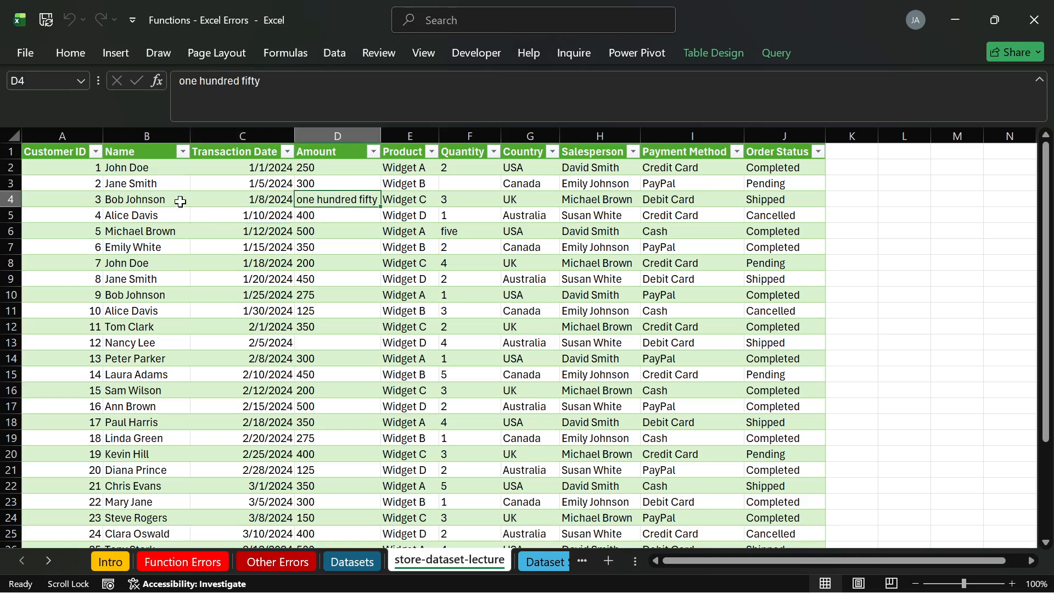
{"action": "left_click_drag", "start_coordinate": [179, 200], "coordinate": [179, 216]}
{"action": "left_click", "coordinate": [326, 227]}
{"action": "left_click", "coordinate": [333, 196]}
{"action": "left_click", "coordinate": [292, 262]}
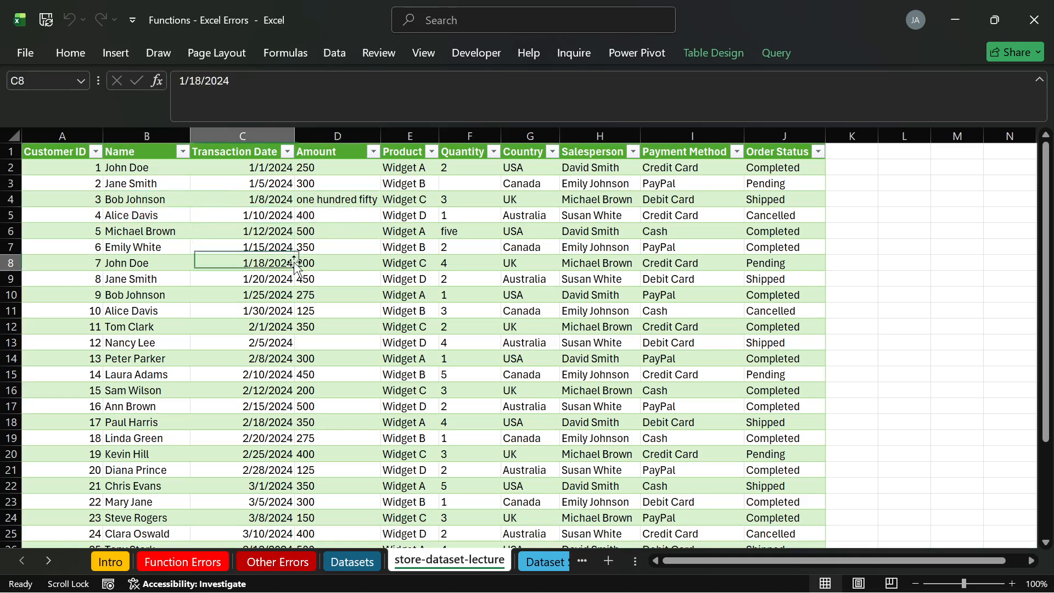
{"action": "left_click", "coordinate": [362, 200]}
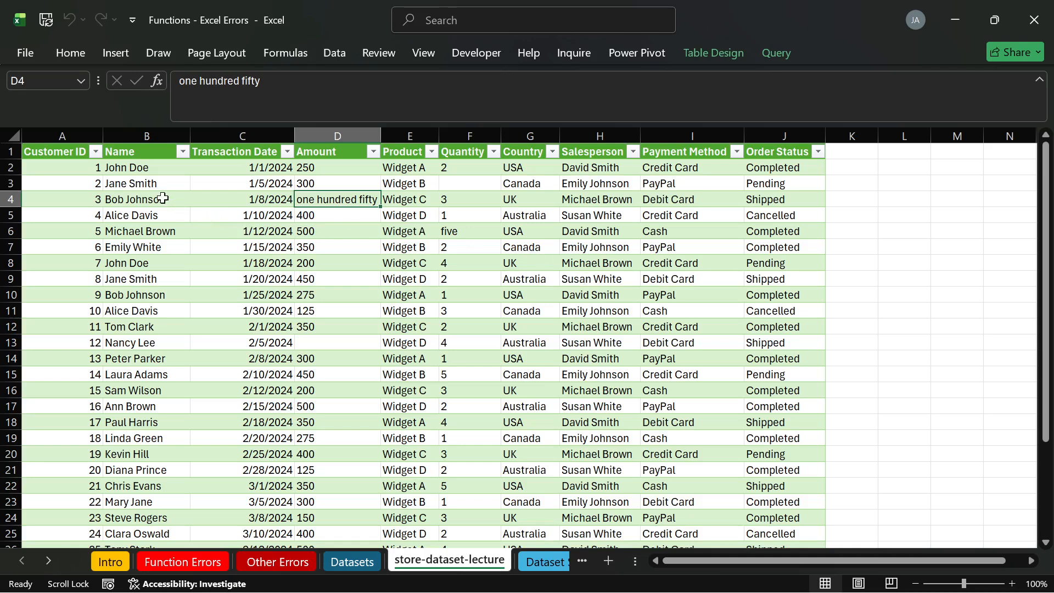
Check the filter value lists of the Customer ID, Name and Transaction Date columns for blanks, leaving all values selected.
{"action": "left_click", "coordinate": [97, 154]}
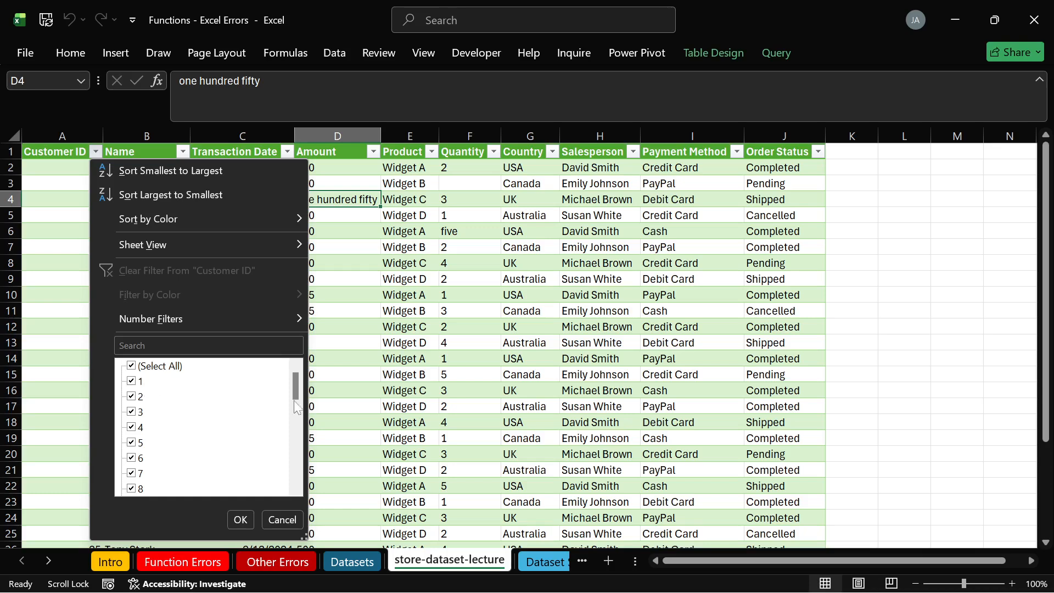
{"action": "left_click_drag", "start_coordinate": [300, 385], "coordinate": [285, 476]}
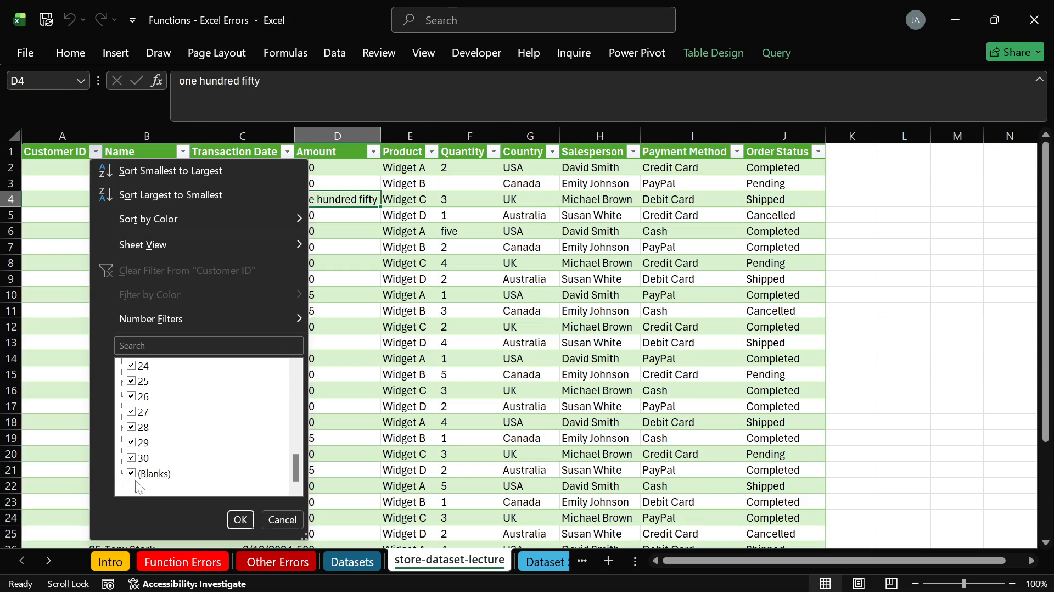
{"action": "left_click", "coordinate": [266, 519]}
{"action": "left_click", "coordinate": [181, 152]}
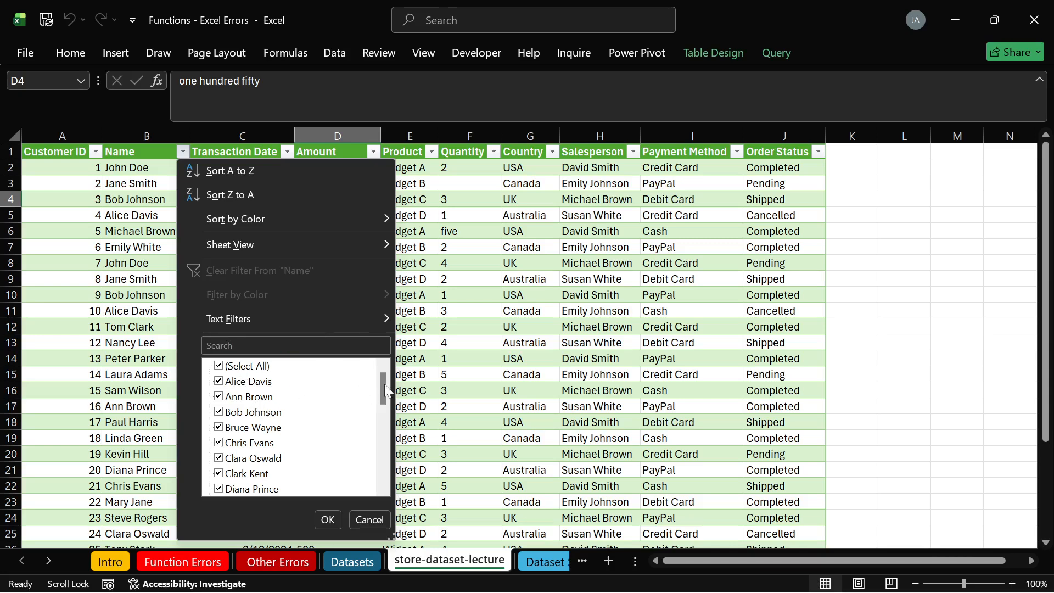
{"action": "left_click_drag", "start_coordinate": [383, 384], "coordinate": [383, 464]}
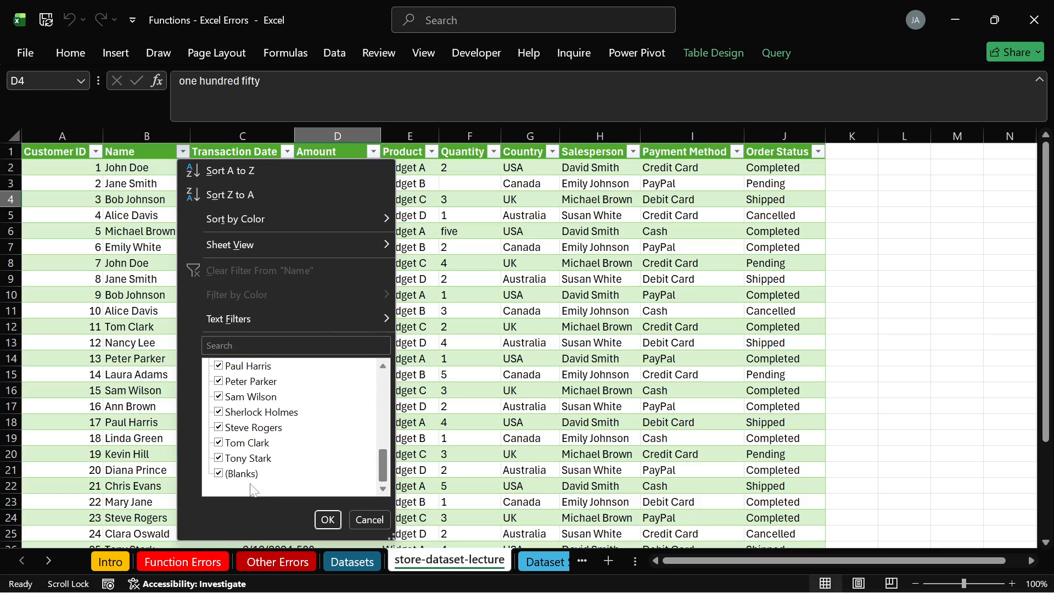
{"action": "left_click", "coordinate": [328, 519]}
{"action": "left_click", "coordinate": [285, 150]}
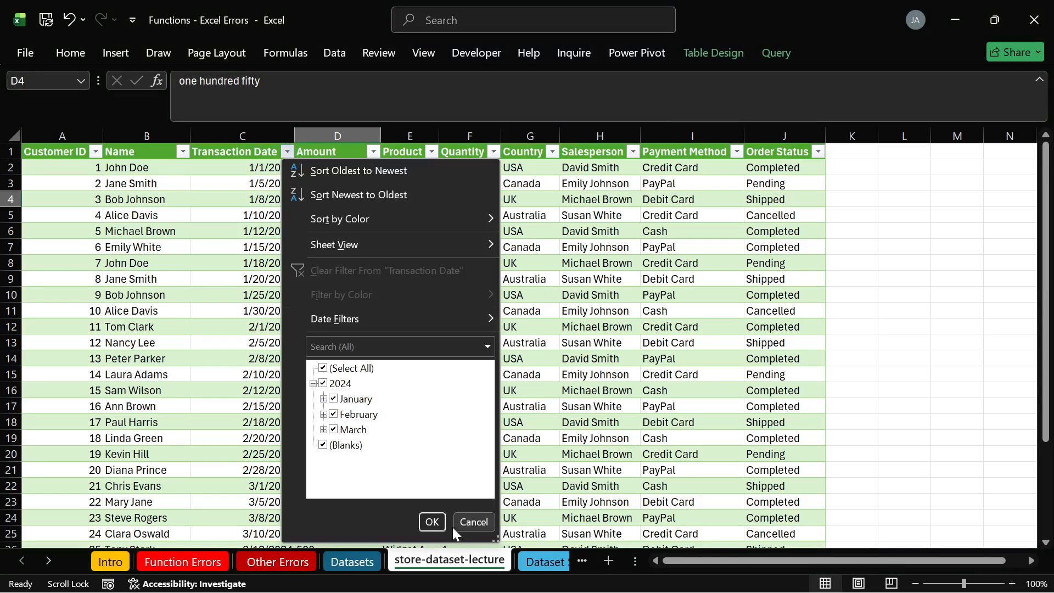
{"action": "left_click", "coordinate": [432, 521]}
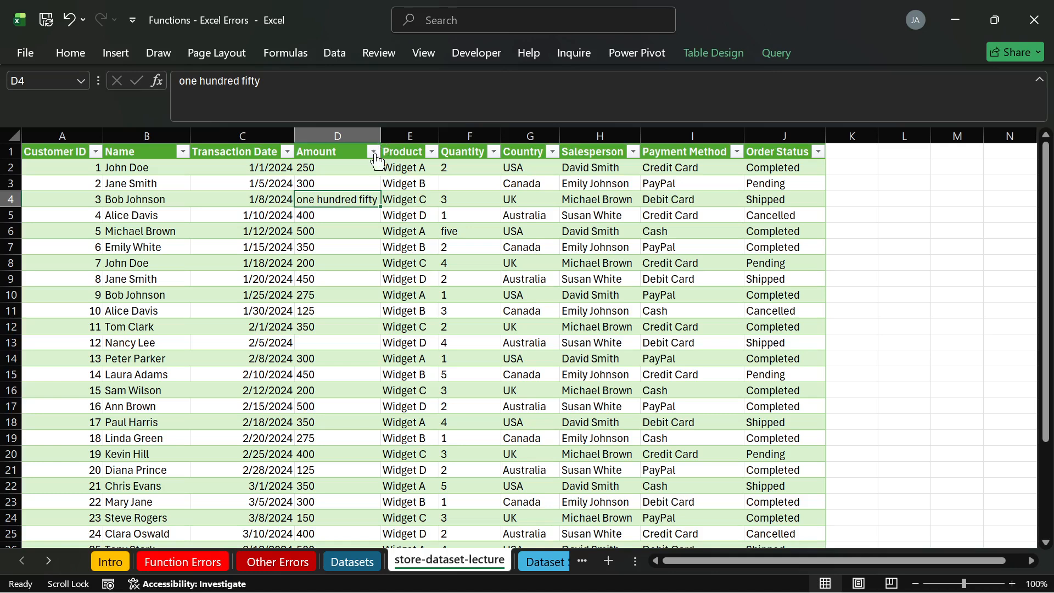
Check the Amount column's filter value list for text entries and blanks, keeping all values selected.
{"action": "left_click", "coordinate": [374, 152]}
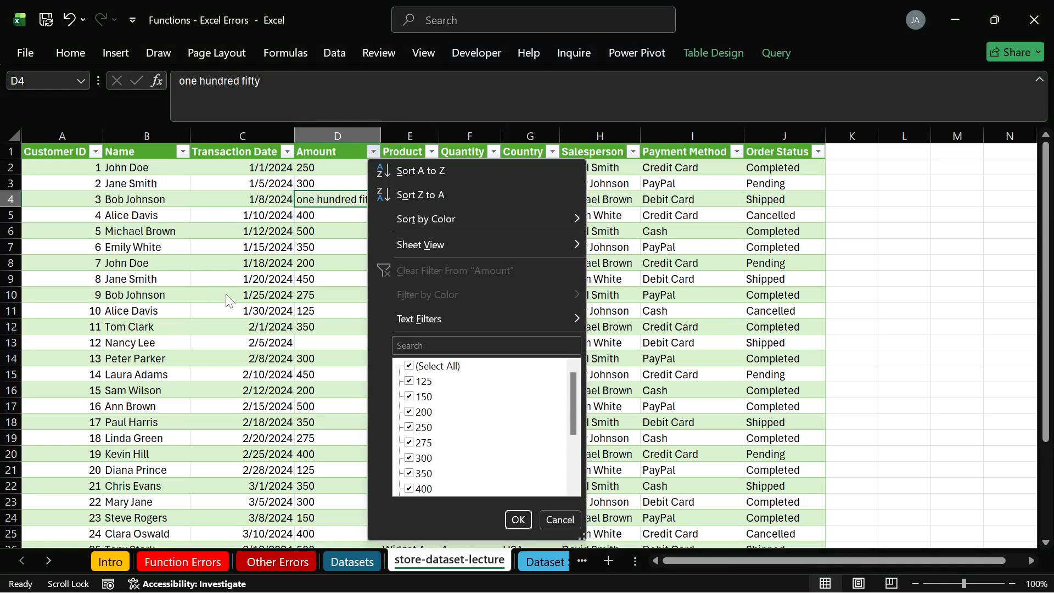
{"action": "left_click", "coordinate": [409, 366]}
{"action": "left_click_drag", "start_coordinate": [575, 387], "coordinate": [575, 460]}
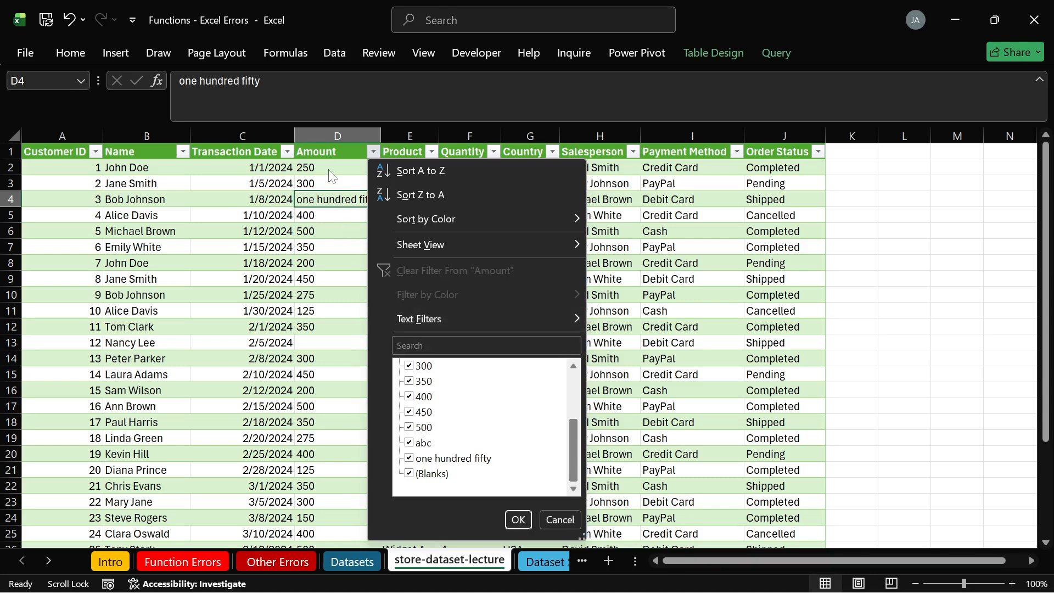
{"action": "left_click", "coordinate": [527, 526]}
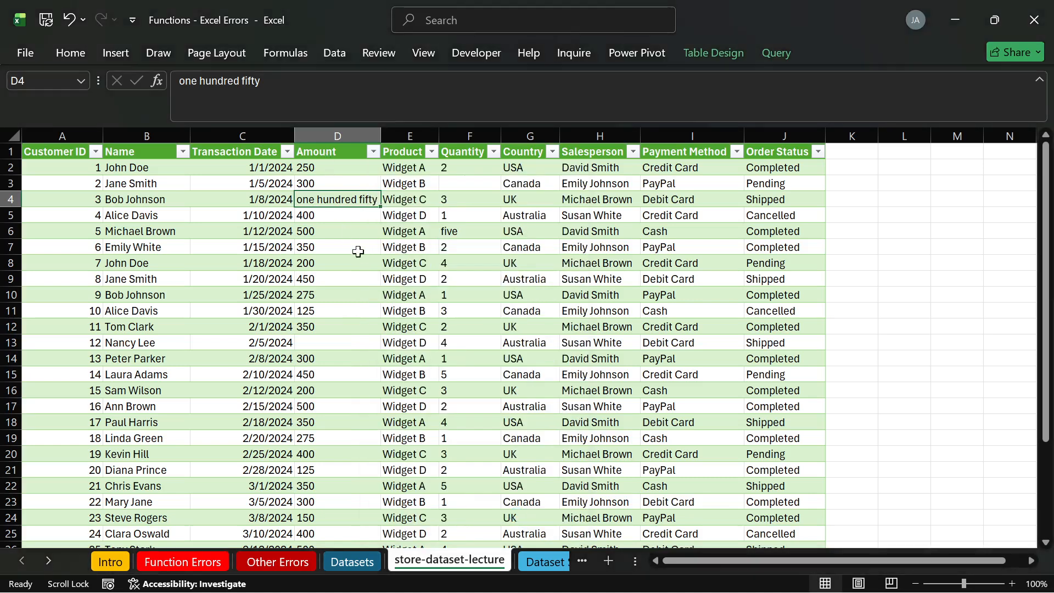
Fill the Amount header cell D1 with the standard red colour to mark the column as problematic.
{"action": "left_click", "coordinate": [331, 152]}
{"action": "left_click", "coordinate": [71, 54]}
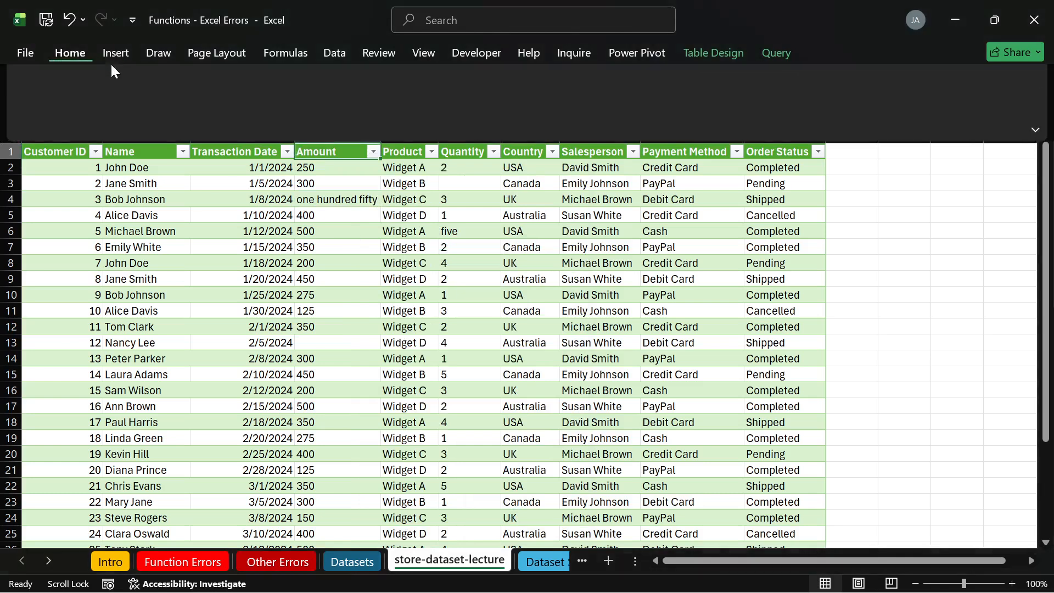
{"action": "left_click", "coordinate": [245, 110]}
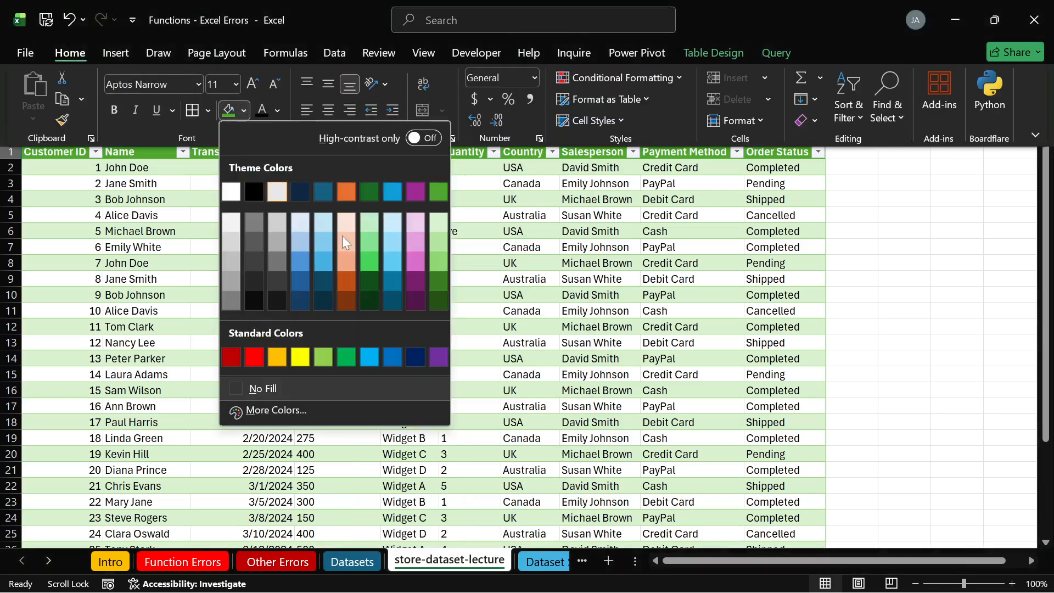
{"action": "left_click", "coordinate": [254, 351]}
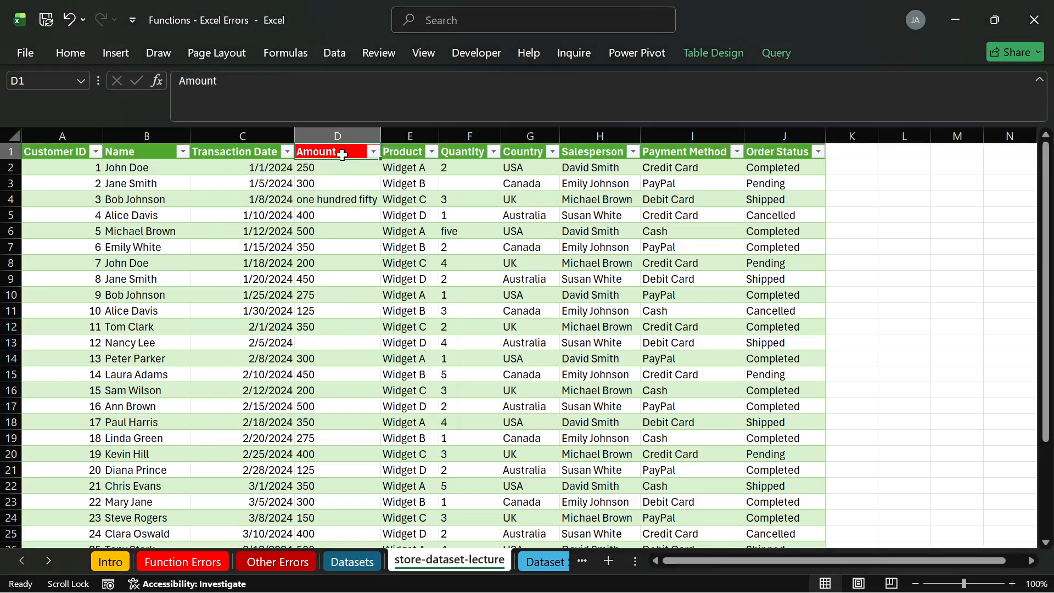
Check the filter value lists of the Product and Quantity columns for blanks and text entries, leaving all values selected.
{"action": "left_click", "coordinate": [404, 143]}
{"action": "left_click", "coordinate": [411, 152]}
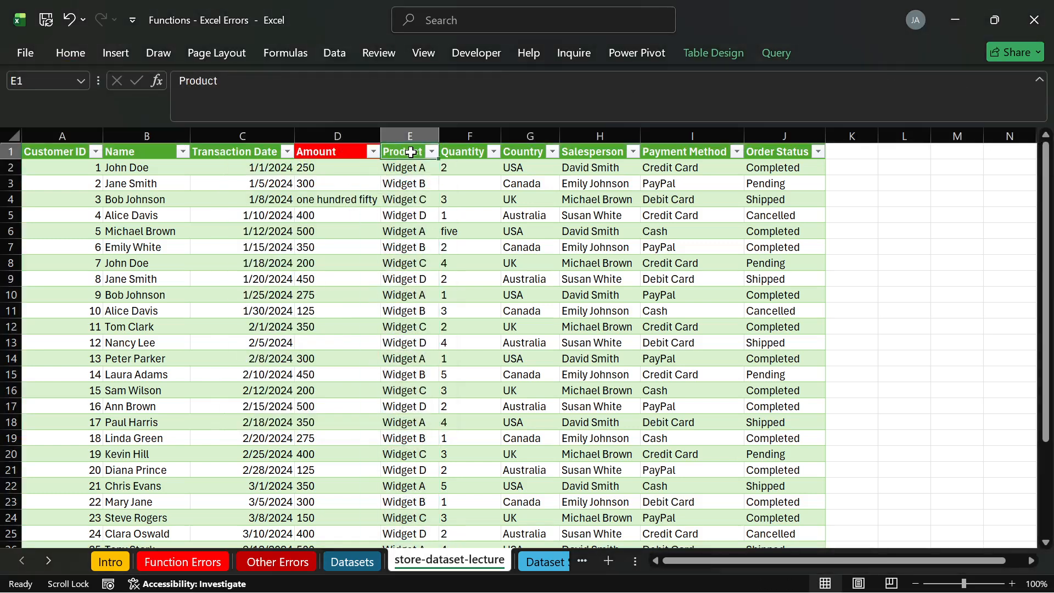
{"action": "left_click", "coordinate": [432, 152]}
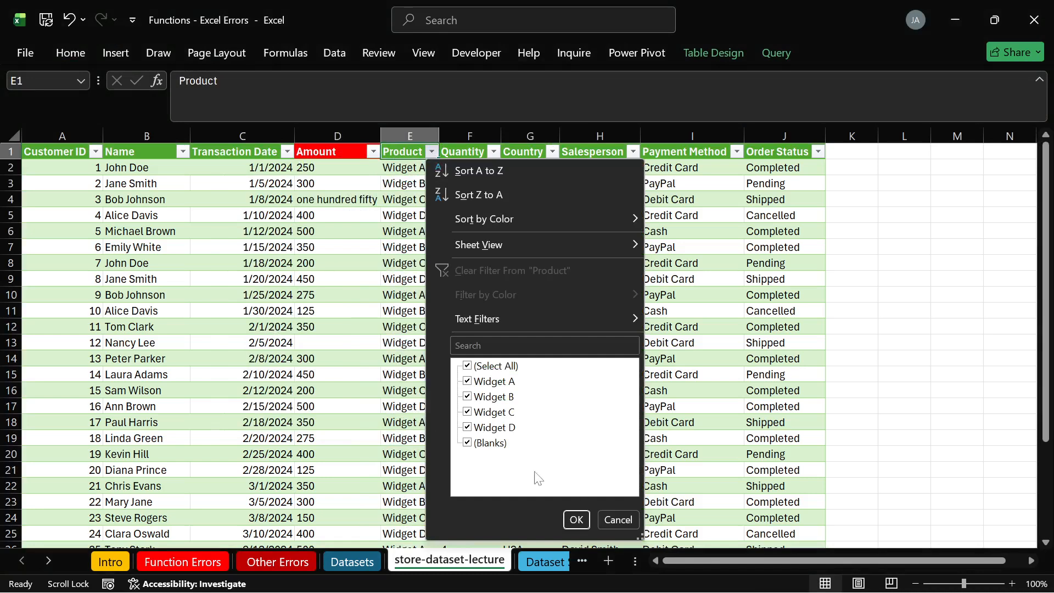
{"action": "key", "text": "Escape"}
{"action": "left_click", "coordinate": [493, 152]}
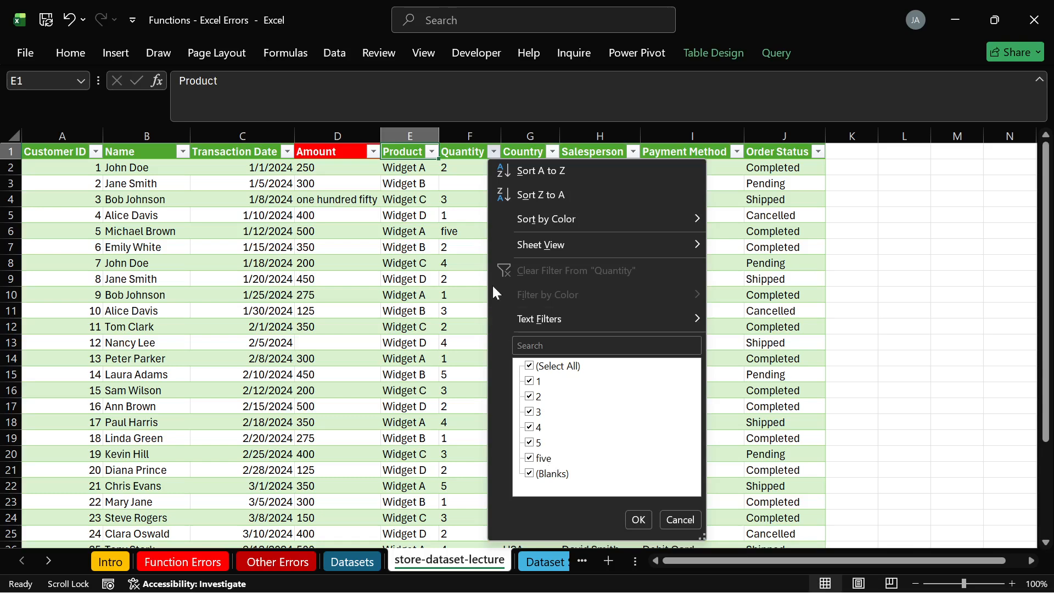
{"action": "left_click", "coordinate": [458, 149]}
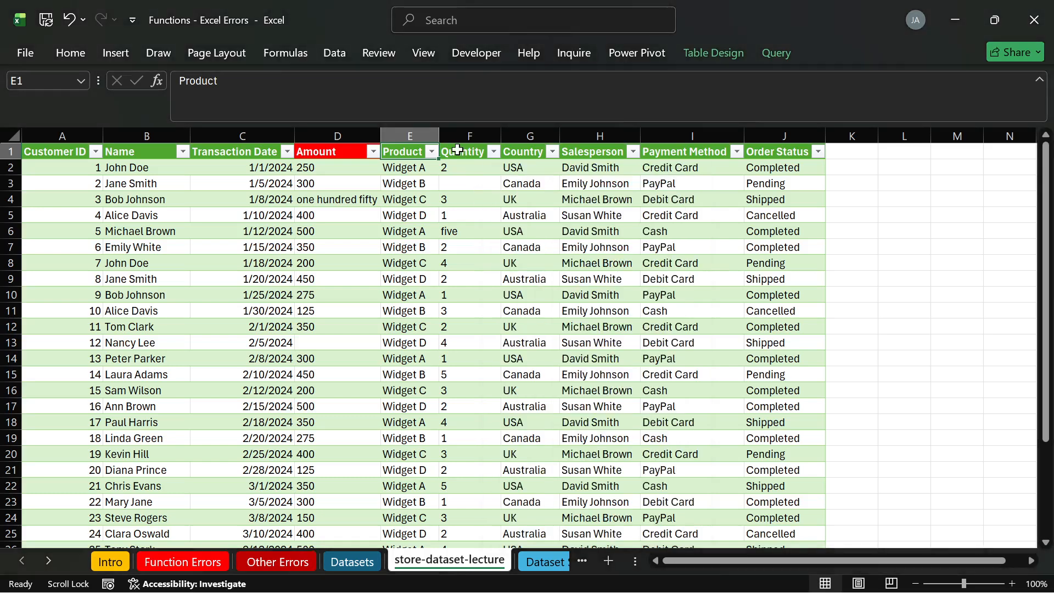
Fill the Quantity header cell F1 with the same red colour to mark the column as problematic.
{"action": "left_click", "coordinate": [458, 150]}
{"action": "left_click", "coordinate": [76, 53]}
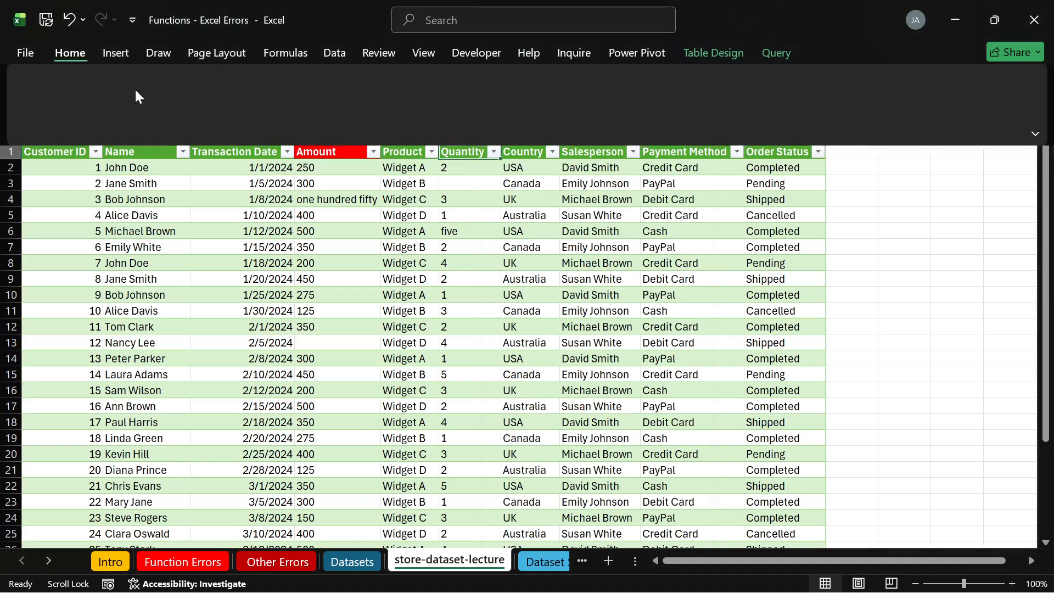
{"action": "left_click", "coordinate": [229, 111]}
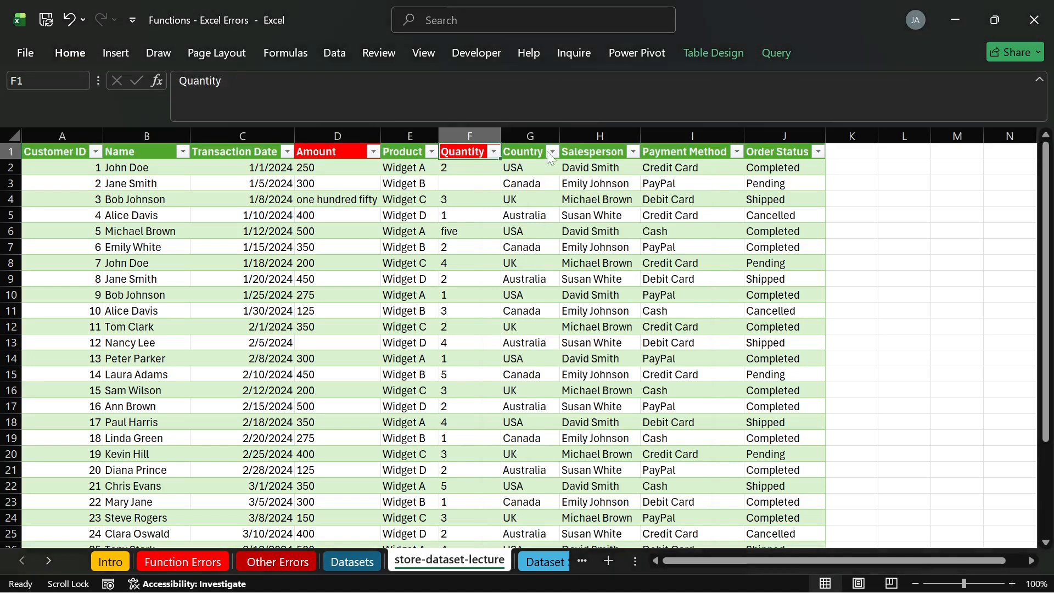
Check the filter value lists of the Country, Salesperson, Payment Method and Order Status columns for blanks, keeping all values selected.
{"action": "left_click", "coordinate": [547, 149]}
{"action": "left_click", "coordinate": [552, 153]}
{"action": "left_click", "coordinate": [465, 199]}
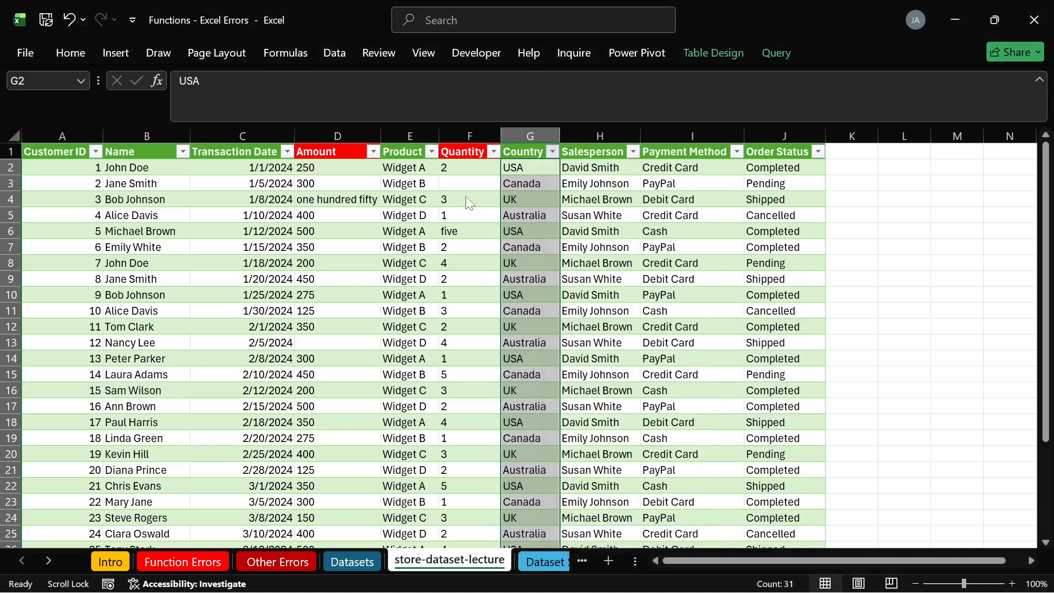
{"action": "left_click", "coordinate": [636, 154]}
{"action": "left_click", "coordinate": [605, 178]}
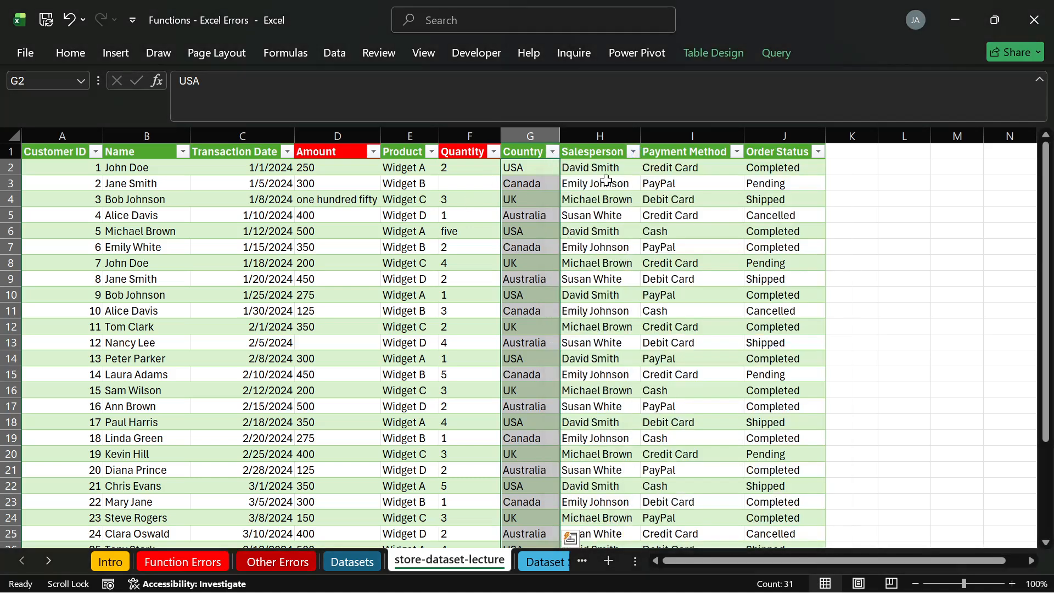
{"action": "left_click", "coordinate": [738, 153]}
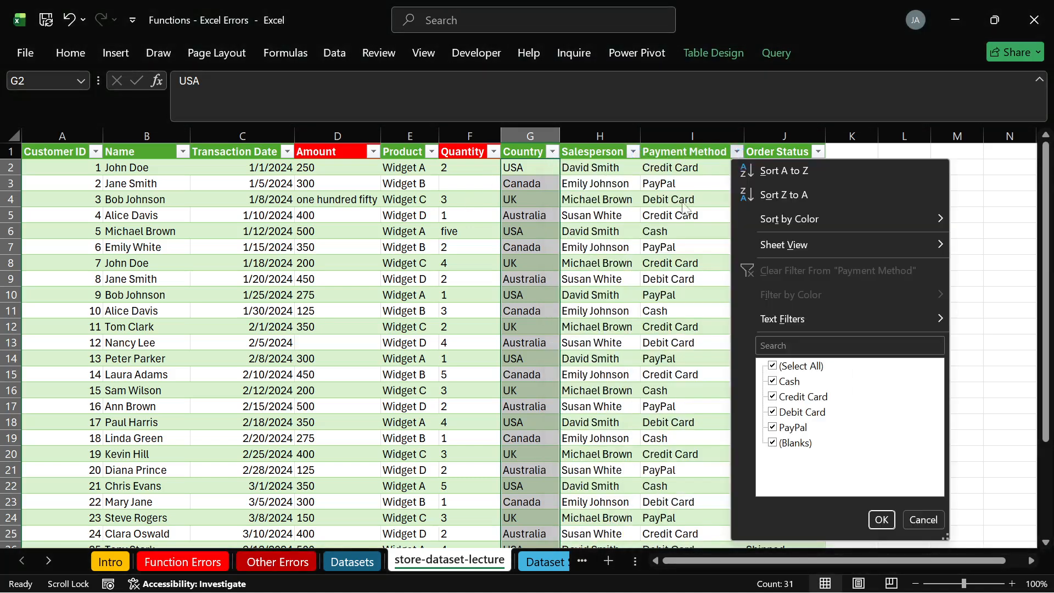
{"action": "left_click", "coordinate": [684, 209]}
{"action": "left_click", "coordinate": [819, 152]}
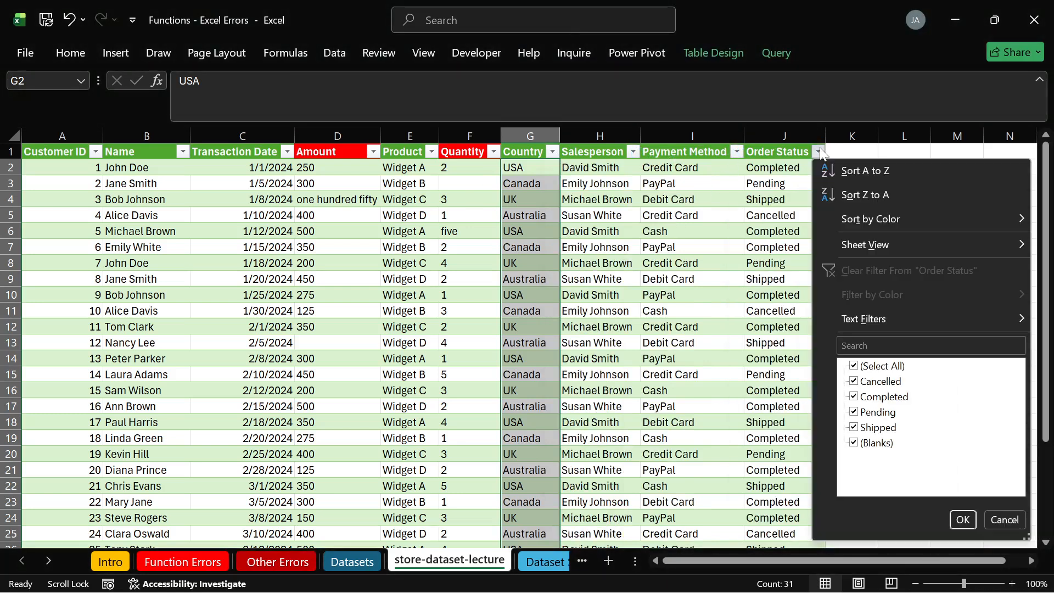
{"action": "left_click", "coordinate": [963, 520]}
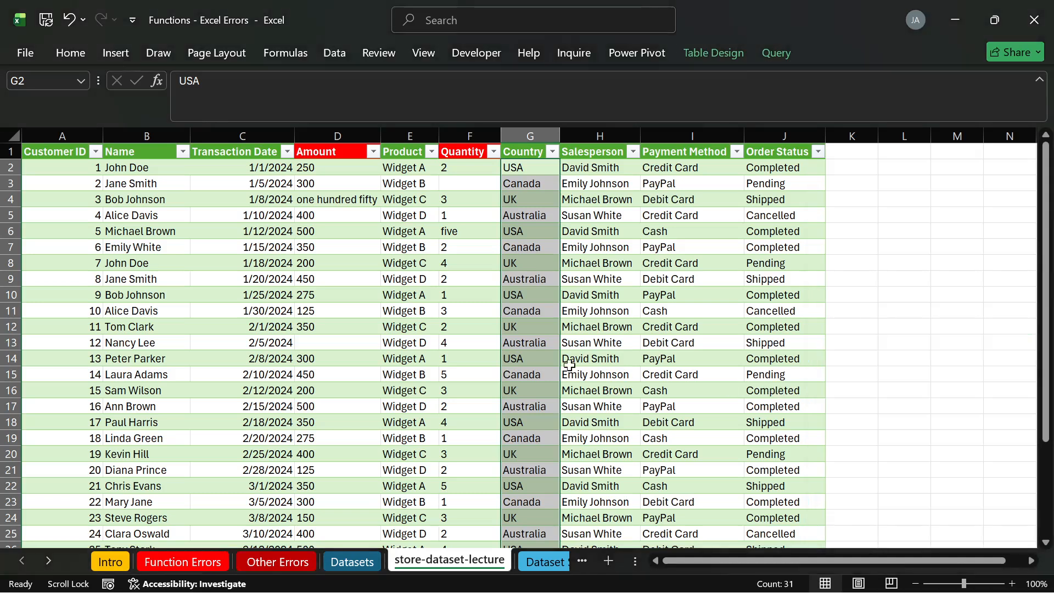
Delete the empty row 32 at the end of the table.
{"action": "scroll", "coordinate": [536, 357], "scroll_direction": "down", "scroll_amount": 5}
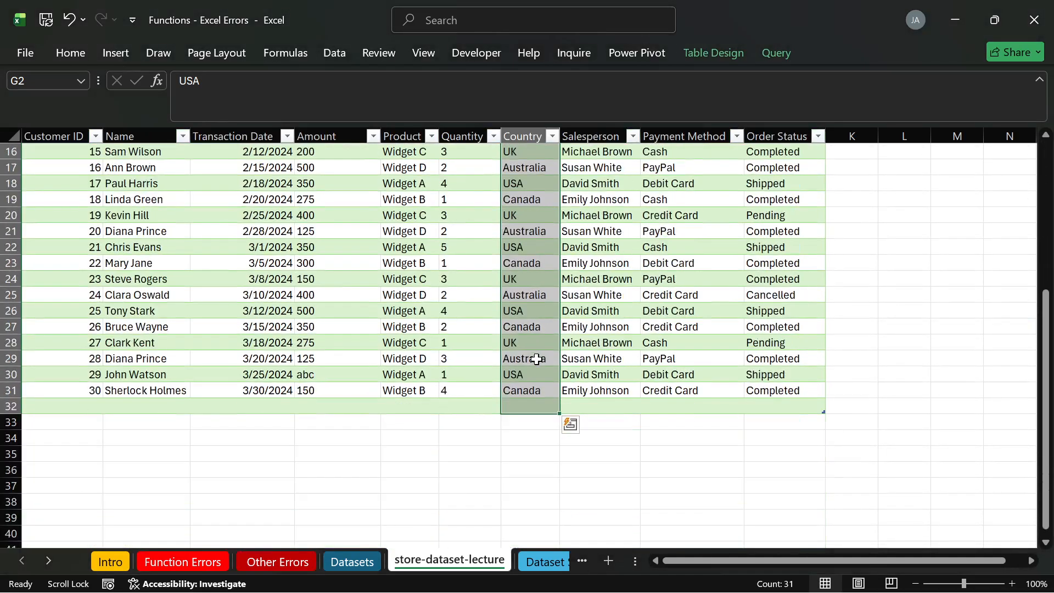
{"action": "left_click", "coordinate": [755, 407]}
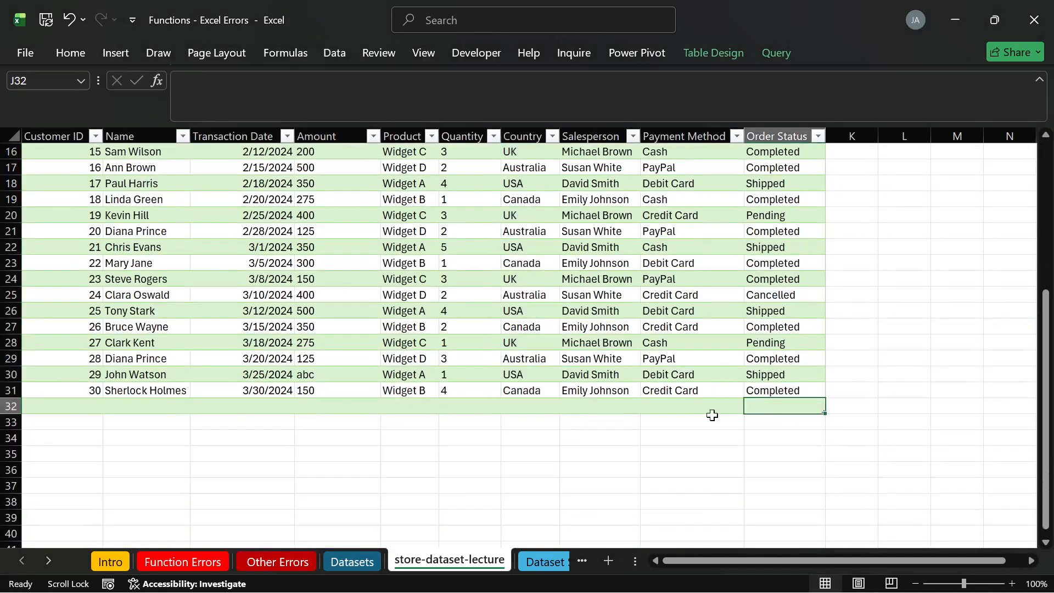
{"action": "left_click", "coordinate": [10, 407]}
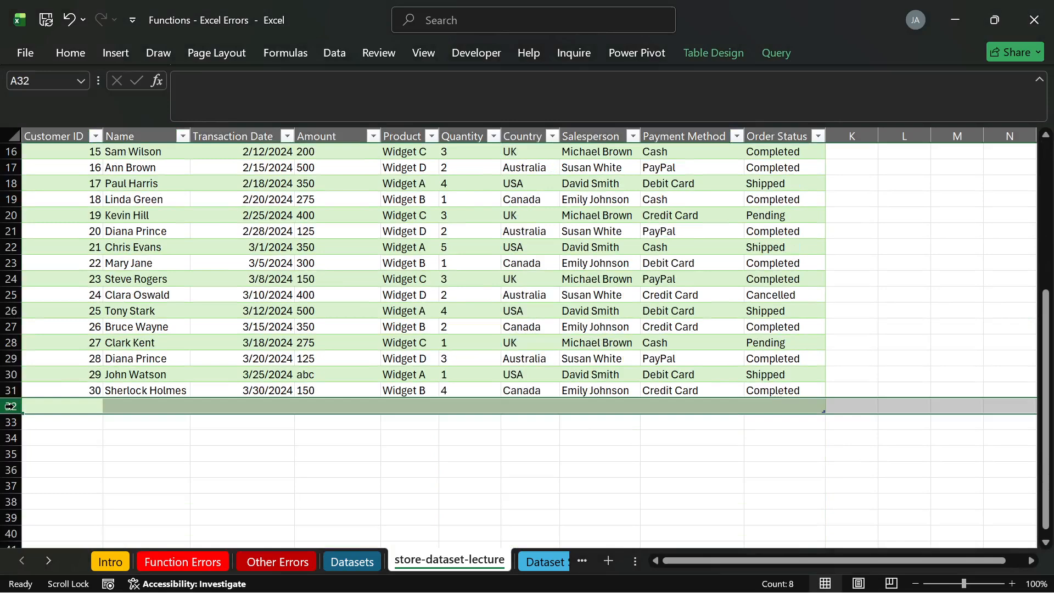
{"action": "key", "text": "ctrl+minus"}
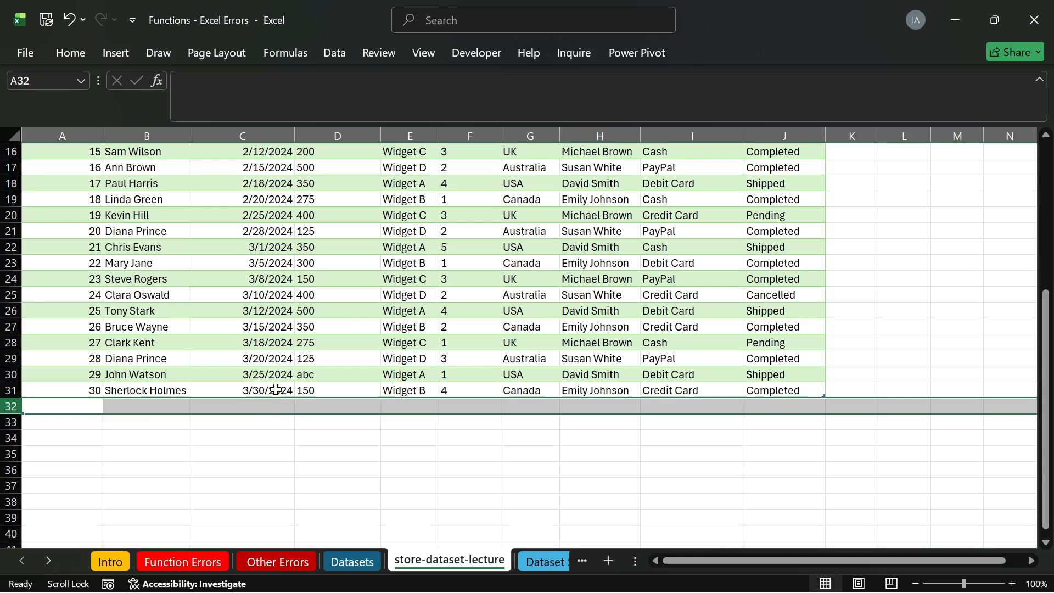
Recheck the filter value lists of the Customer ID, Salesperson and Order Status columns for blanks without applying any filter.
{"action": "scroll", "coordinate": [275, 374], "scroll_direction": "up", "scroll_amount": 5}
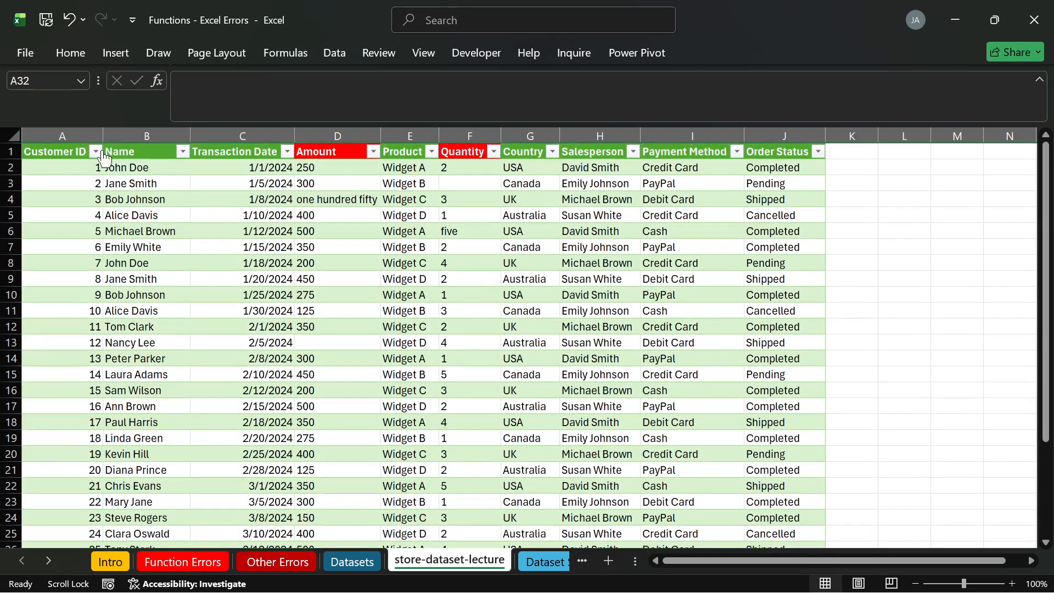
{"action": "left_click", "coordinate": [96, 151]}
{"action": "scroll", "coordinate": [173, 437], "scroll_direction": "down", "scroll_amount": 8}
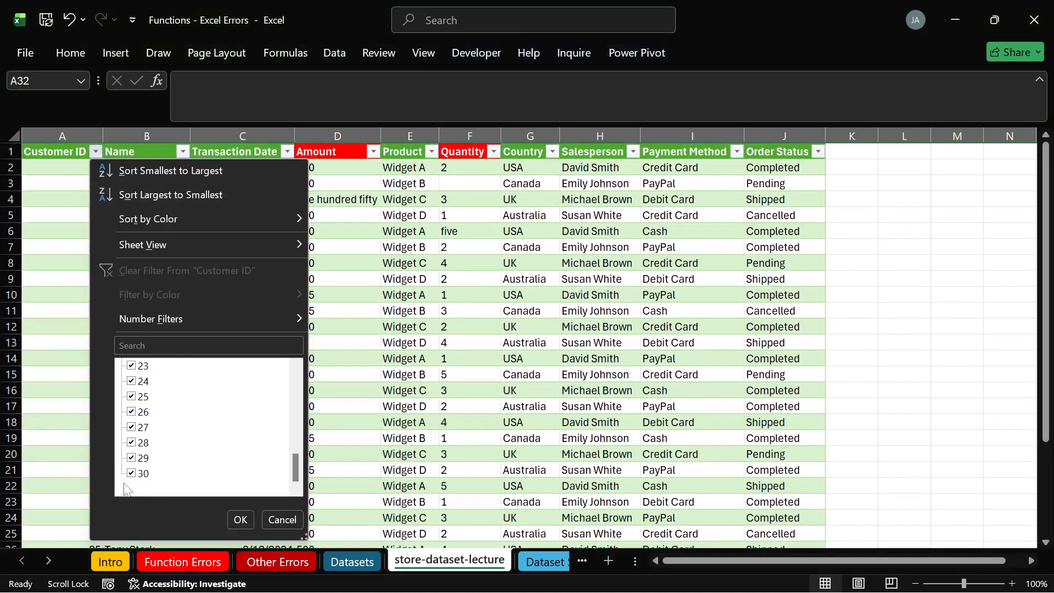
{"action": "key", "text": "Escape"}
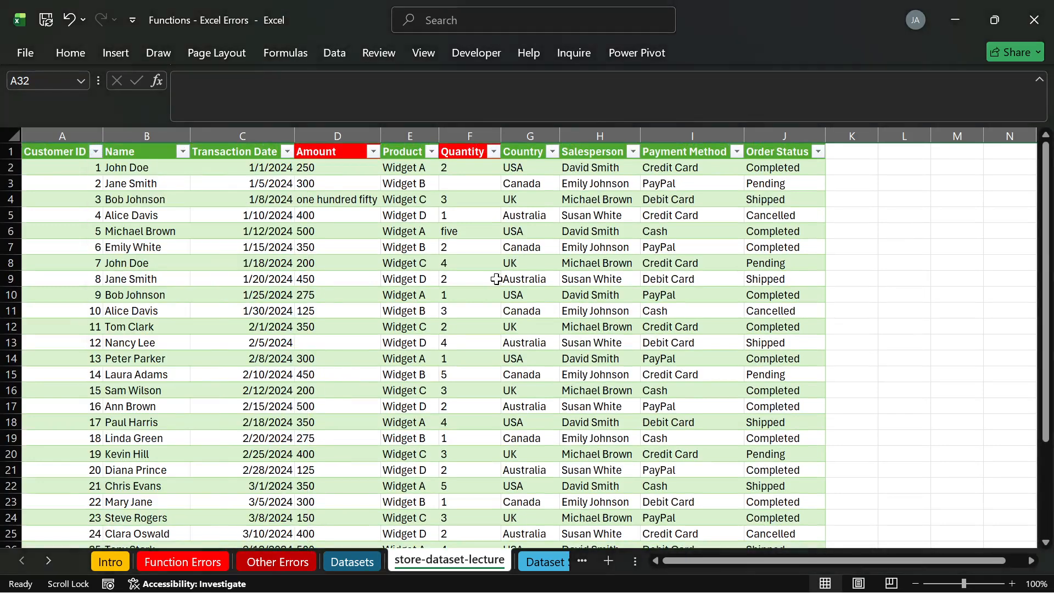
{"action": "left_click", "coordinate": [633, 152]}
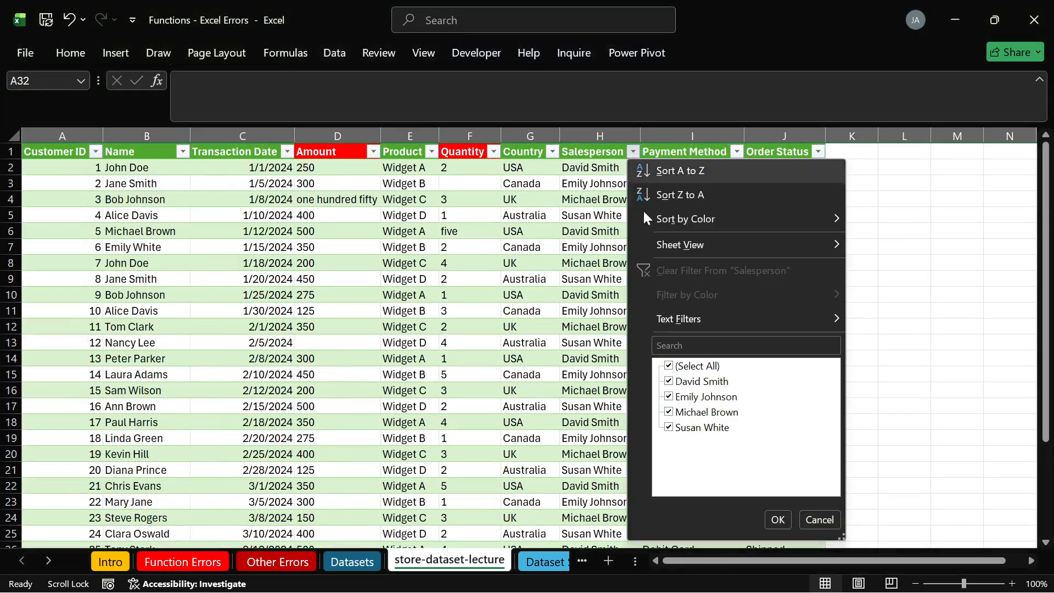
{"action": "key", "text": "Escape"}
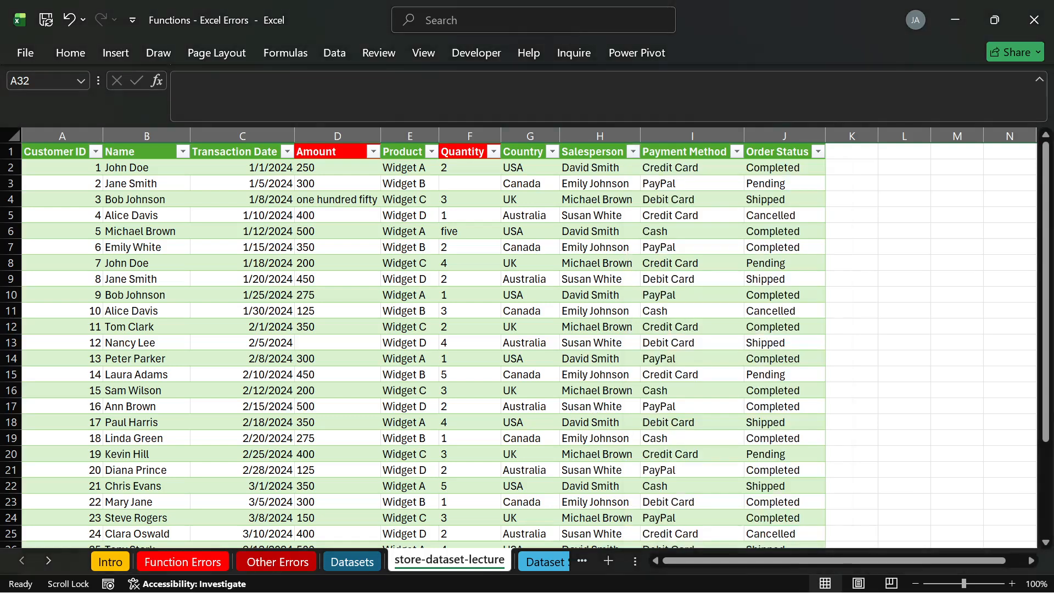
{"action": "left_click", "coordinate": [819, 151]}
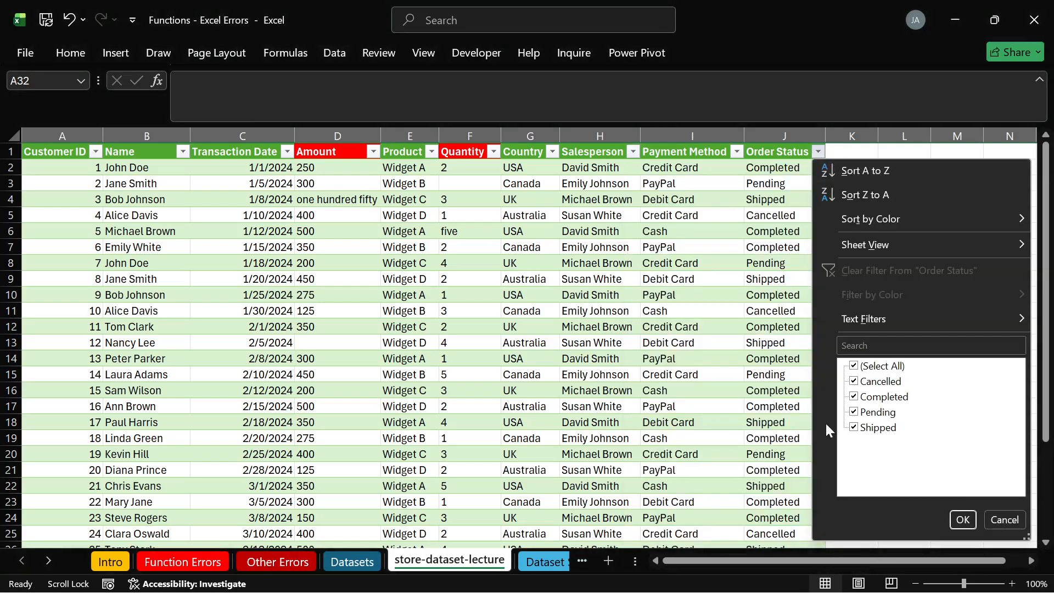
{"action": "key", "text": "Escape"}
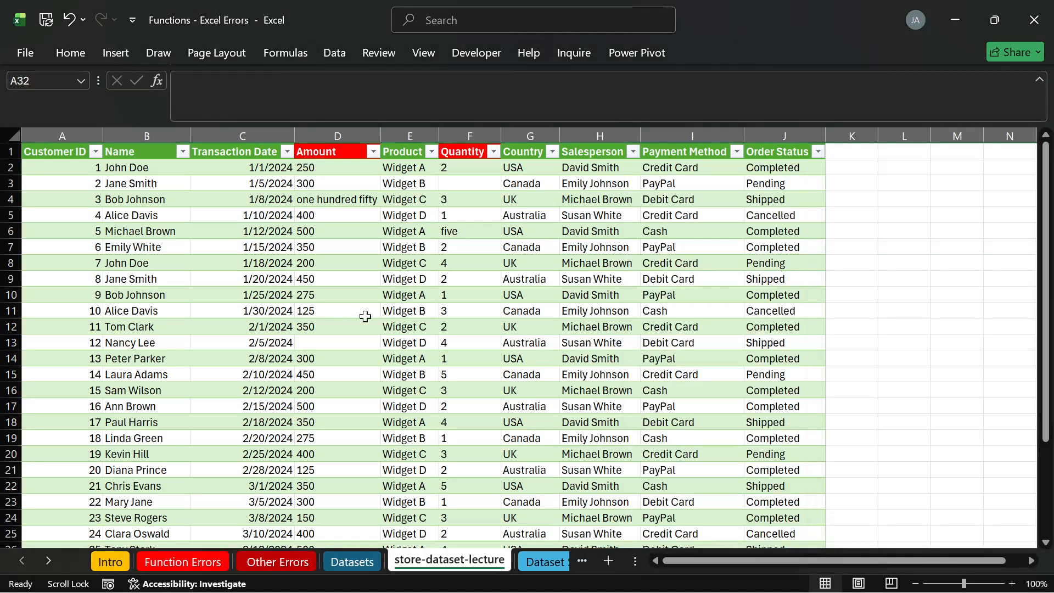
{"action": "left_click", "coordinate": [308, 309]}
{"action": "left_click", "coordinate": [186, 263]}
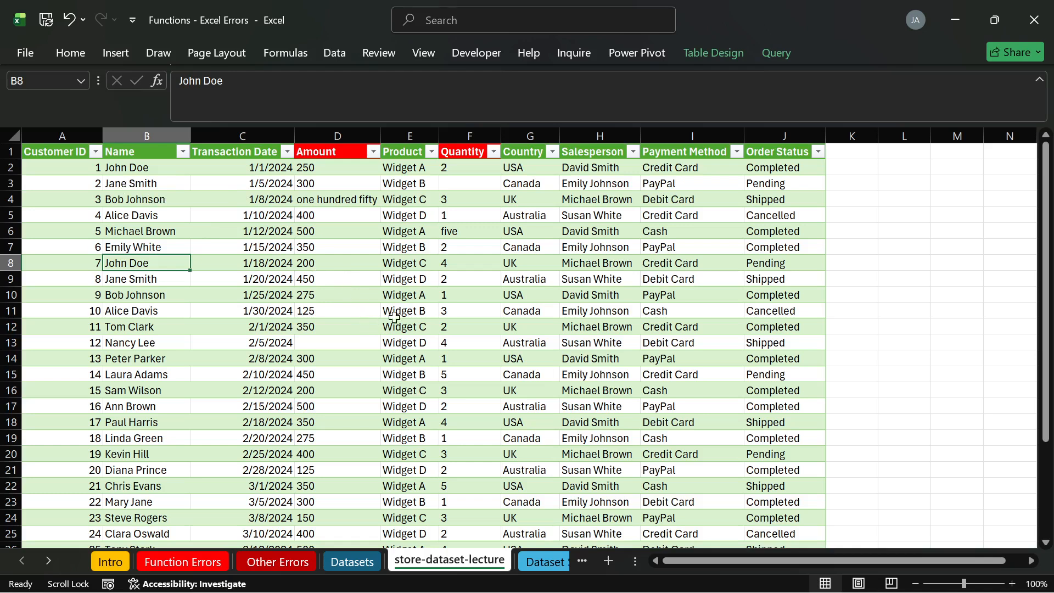
{"action": "left_click", "coordinate": [351, 201]}
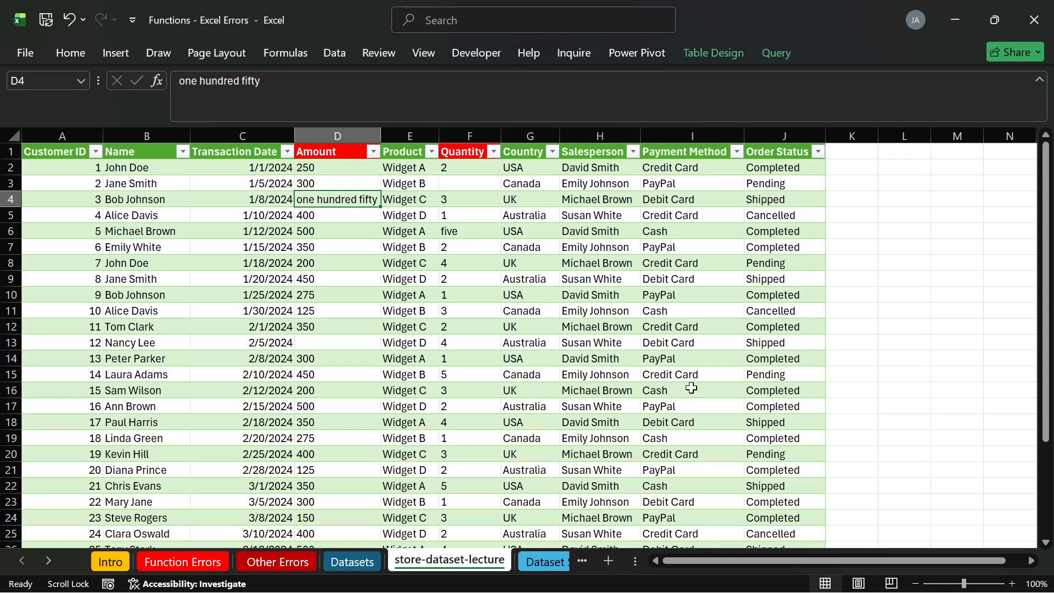
Try to total the Amount column with AutoSum in cell D32, directly below the table.
{"action": "scroll", "coordinate": [311, 329], "scroll_direction": "down", "scroll_amount": 1}
{"action": "scroll", "coordinate": [312, 327], "scroll_direction": "down", "scroll_amount": 3}
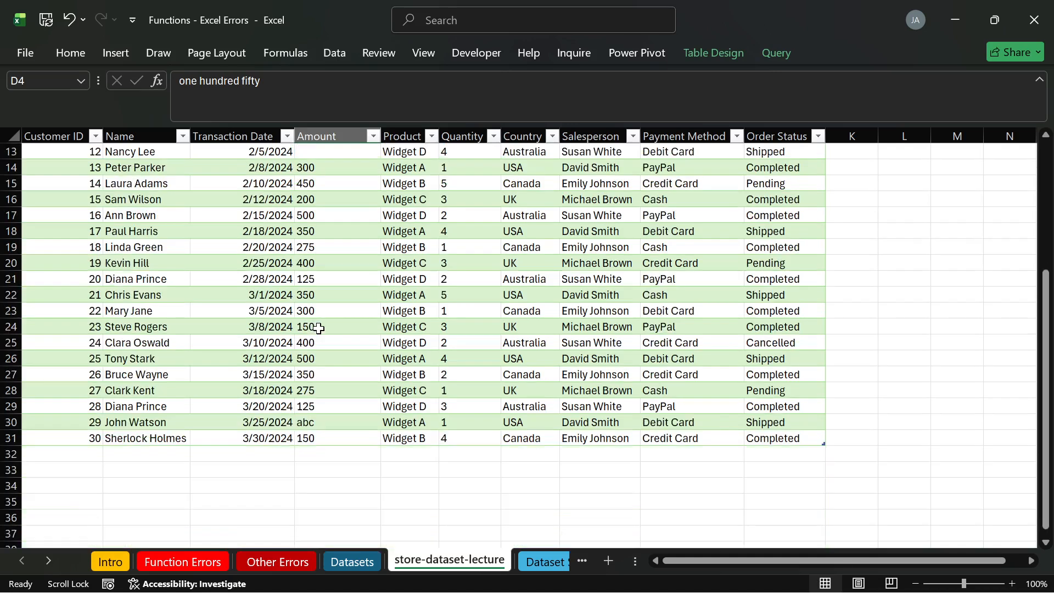
{"action": "left_click", "coordinate": [318, 454]}
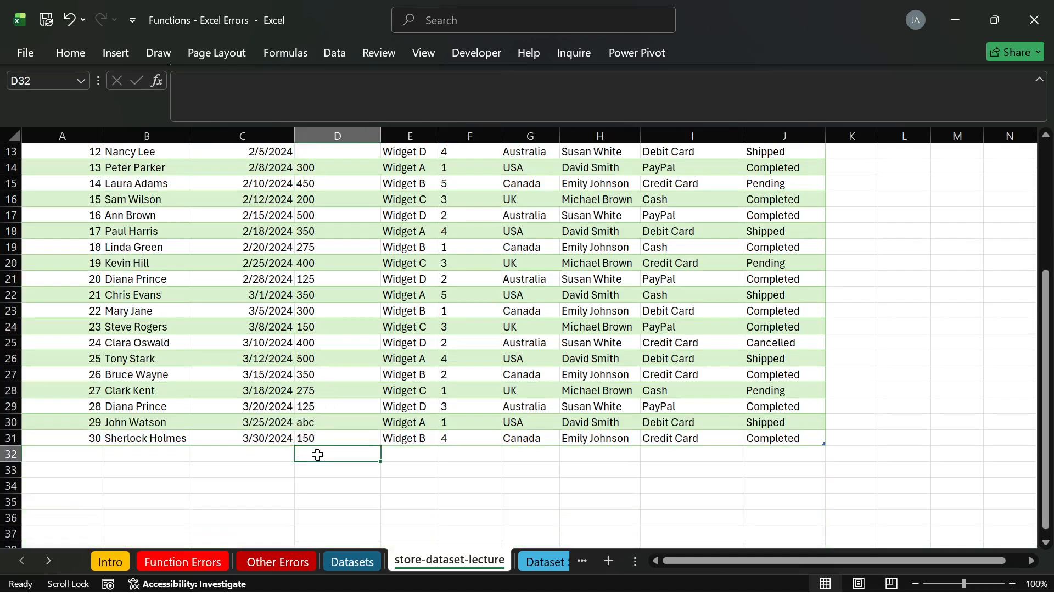
{"action": "key", "text": "alt+="}
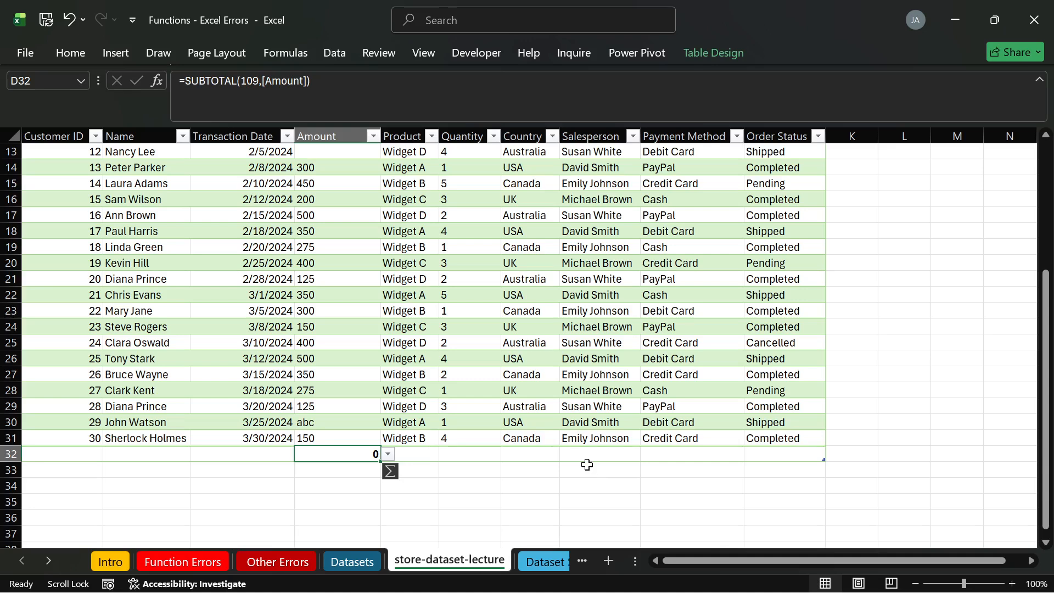
{"action": "left_click", "coordinate": [574, 483]}
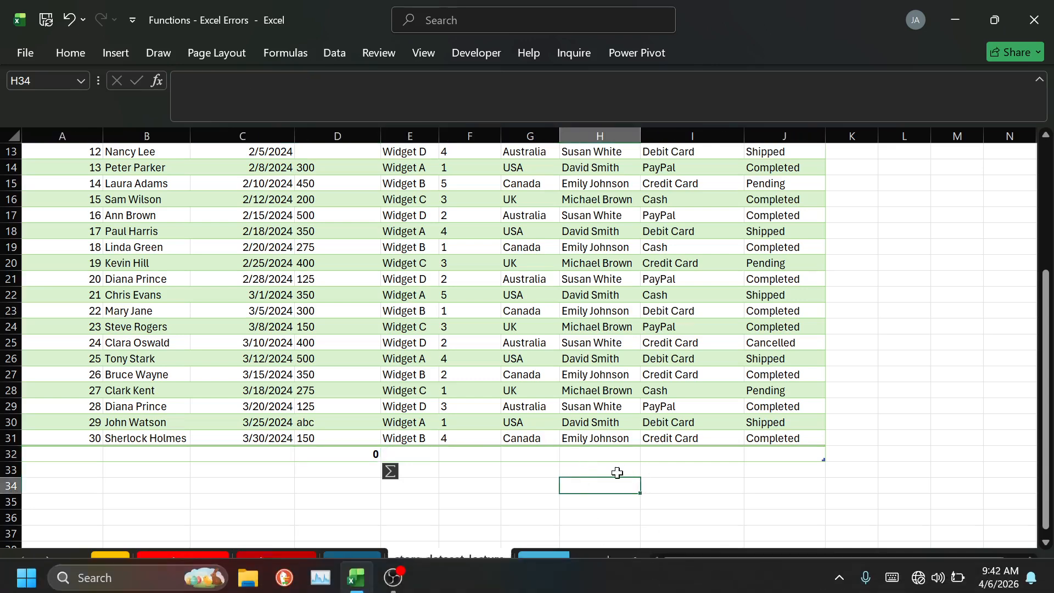
{"action": "left_click", "coordinate": [537, 474]}
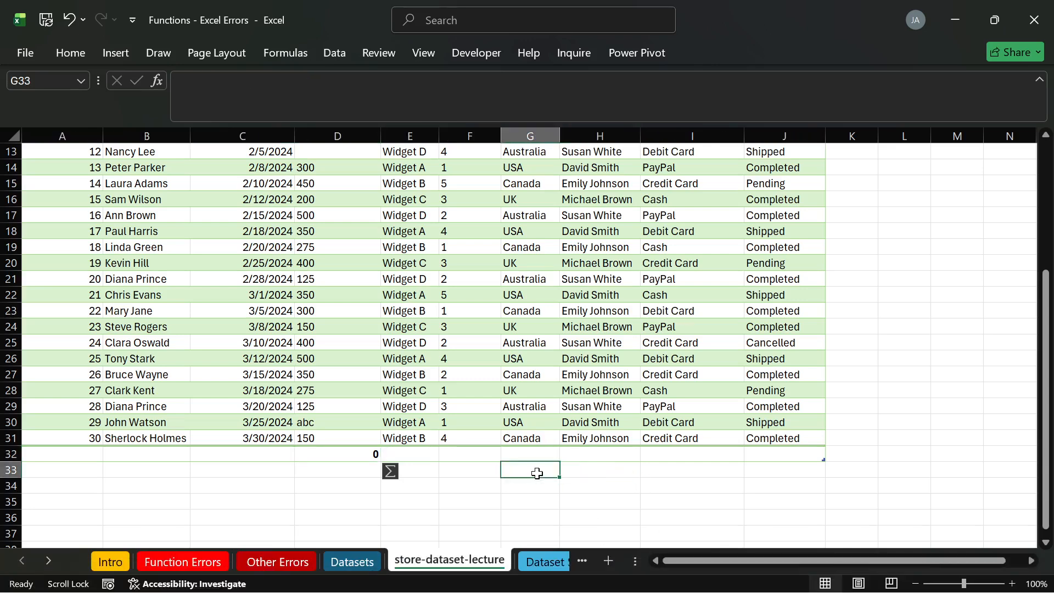
Clear the Amount total in cell D32 and delete the table's total row 32.
{"action": "left_click", "coordinate": [364, 457]}
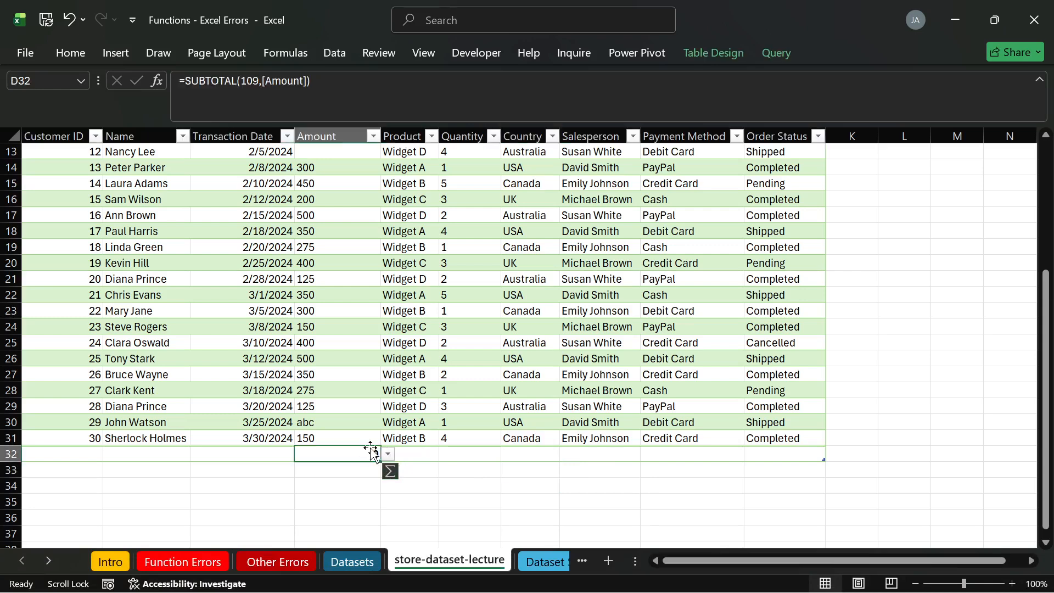
{"action": "key", "text": "Delete"}
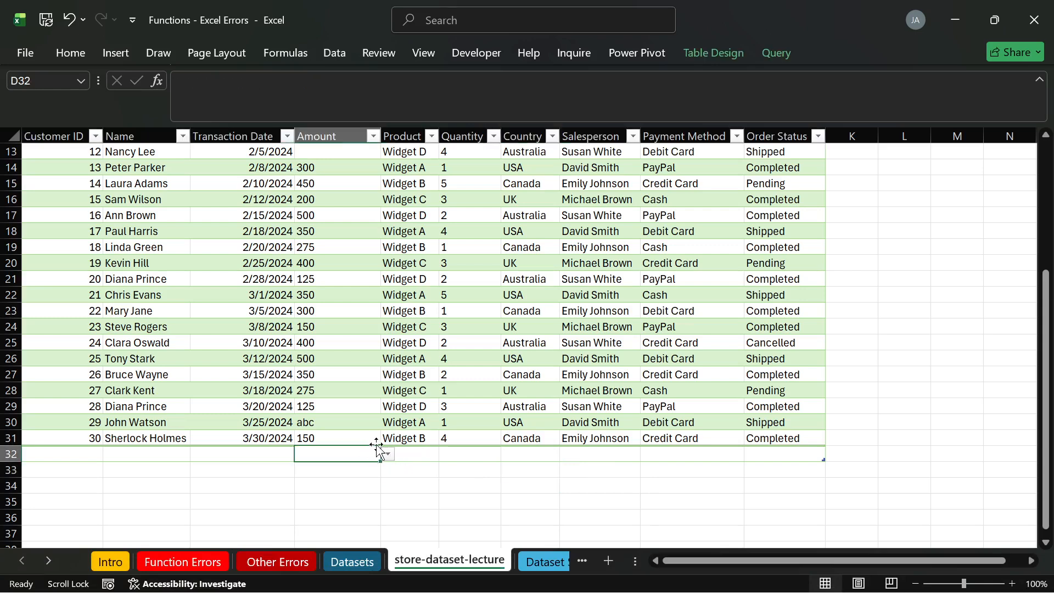
{"action": "left_click", "coordinate": [7, 454]}
{"action": "key", "text": "ctrl+minus"}
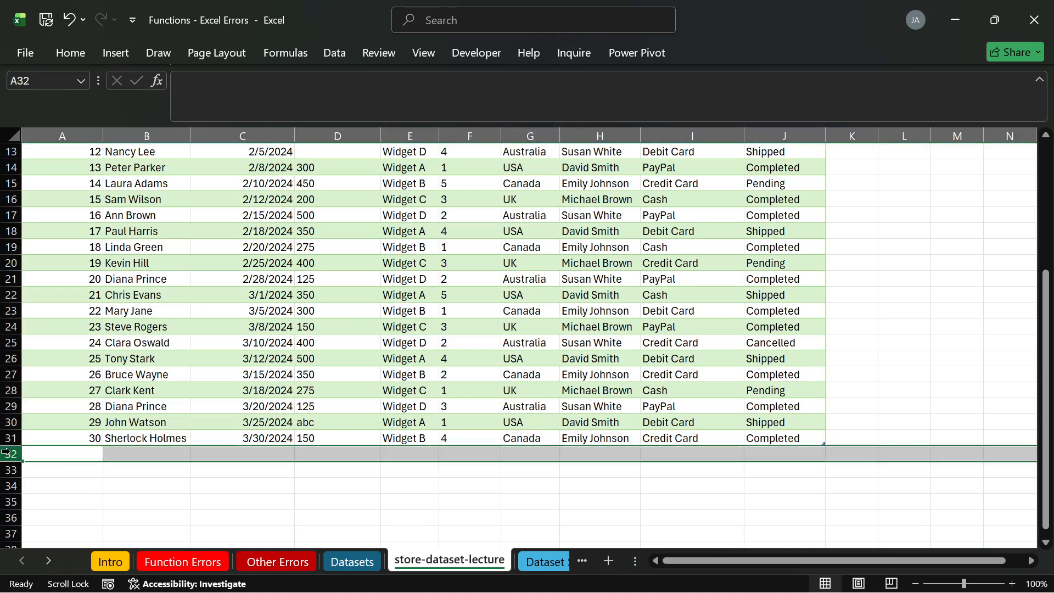
Try summing the Amount cells D2:D22 with a SUM formula in cell L5 and clear that cell again.
{"action": "scroll", "coordinate": [350, 361], "scroll_direction": "up", "scroll_amount": 1}
{"action": "scroll", "coordinate": [350, 361], "scroll_direction": "up", "scroll_amount": 3}
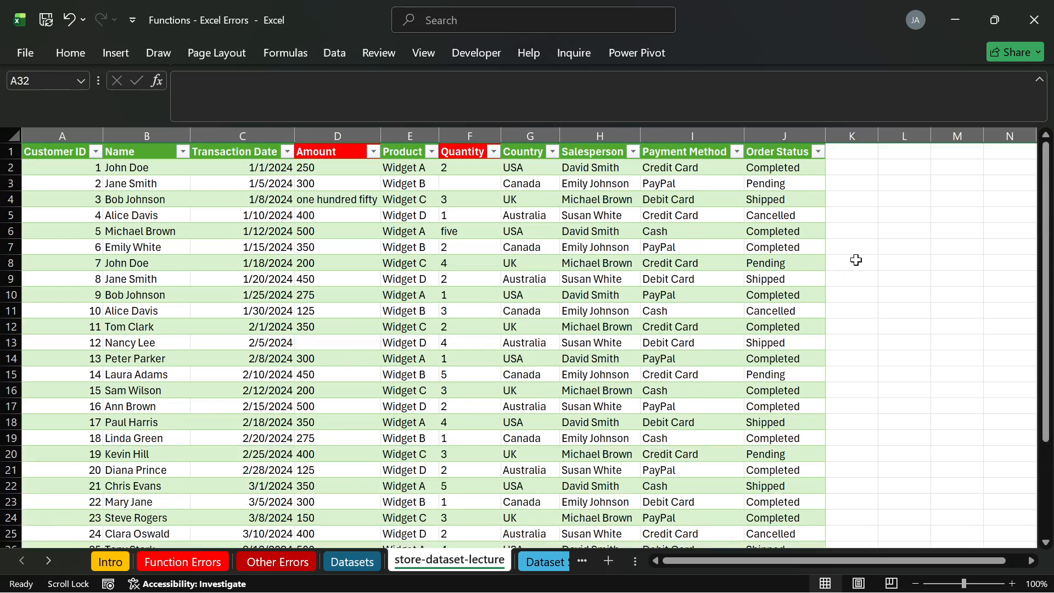
{"action": "left_click", "coordinate": [903, 211]}
{"action": "type", "text": "=sum"}
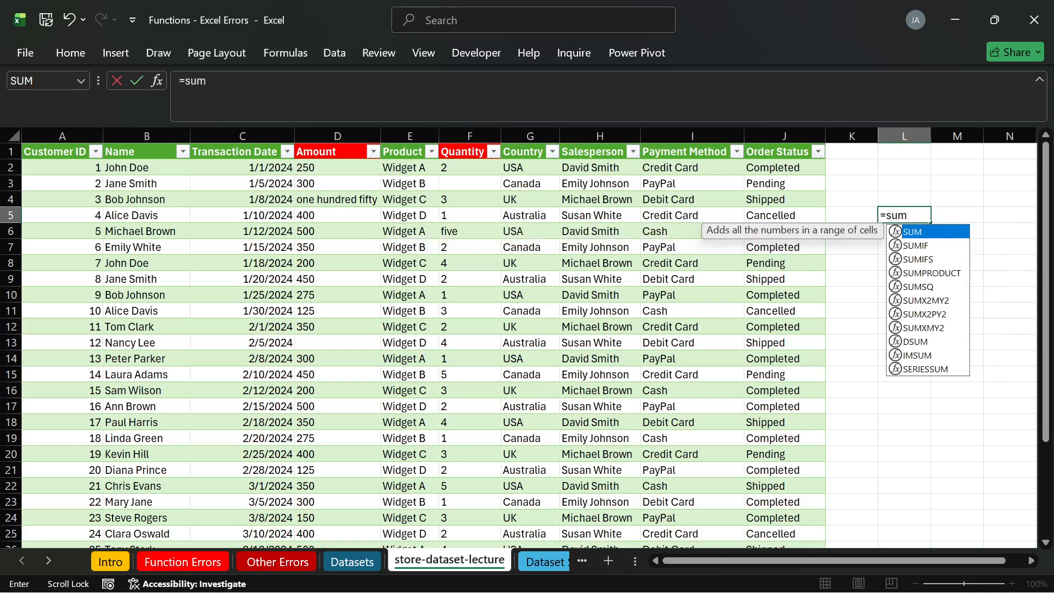
{"action": "key", "text": "Tab"}
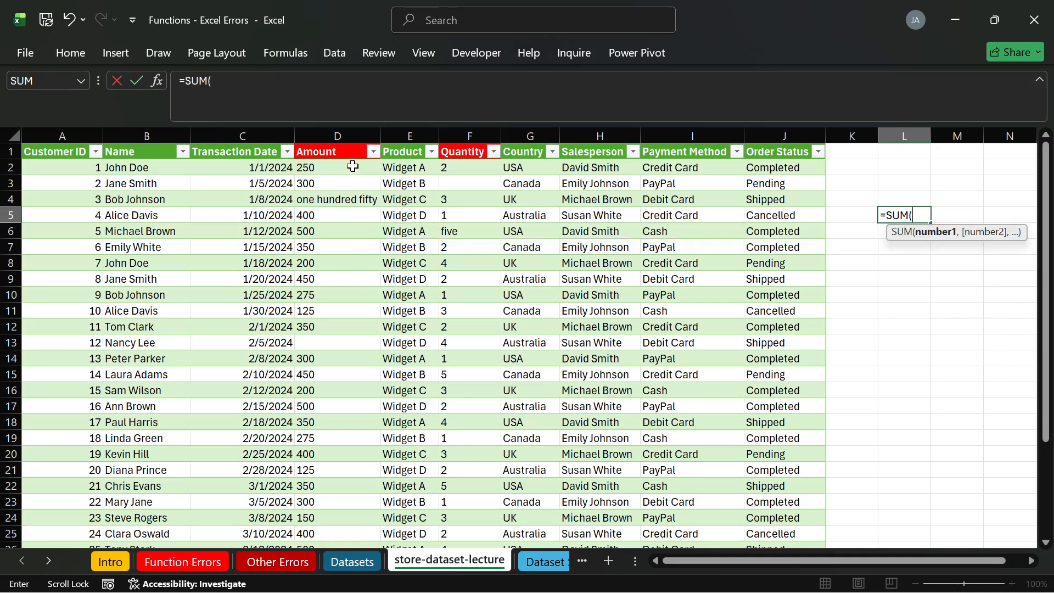
{"action": "left_click_drag", "start_coordinate": [348, 168], "coordinate": [331, 478]}
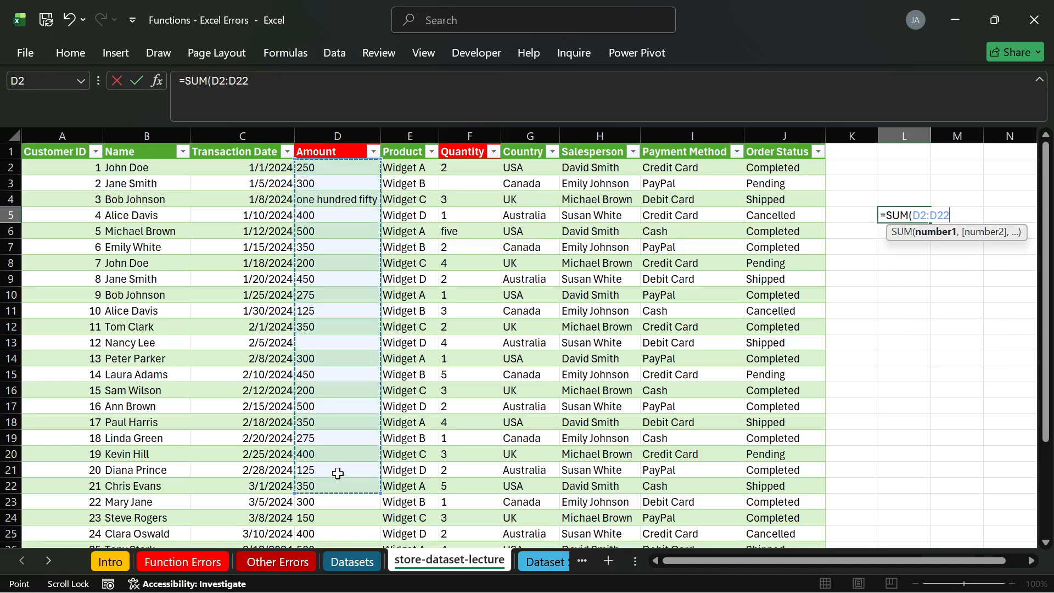
{"action": "key", "text": "Return"}
{"action": "left_click", "coordinate": [903, 214]}
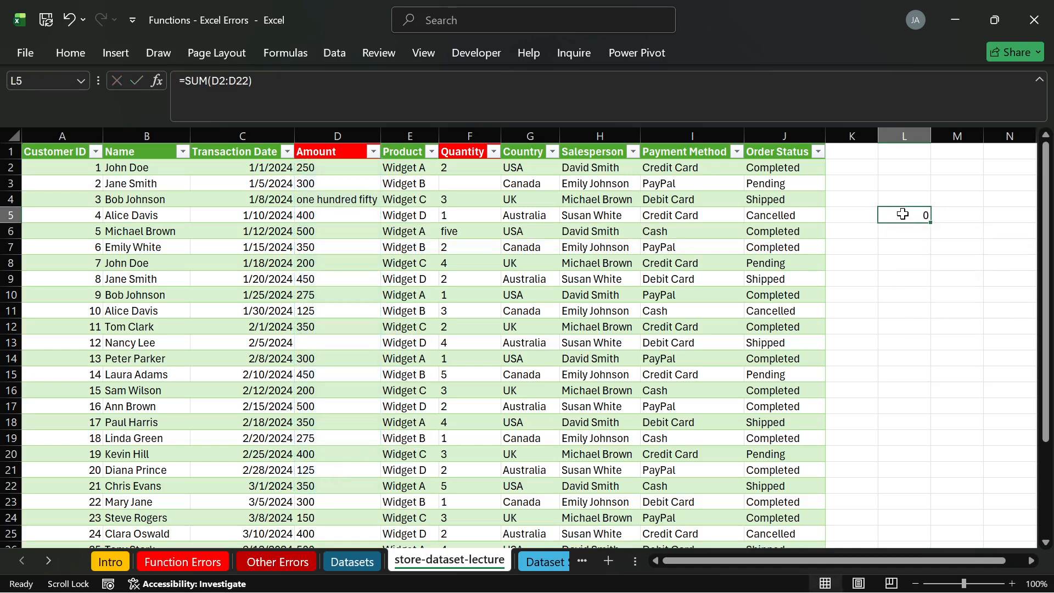
{"action": "key", "text": "Delete"}
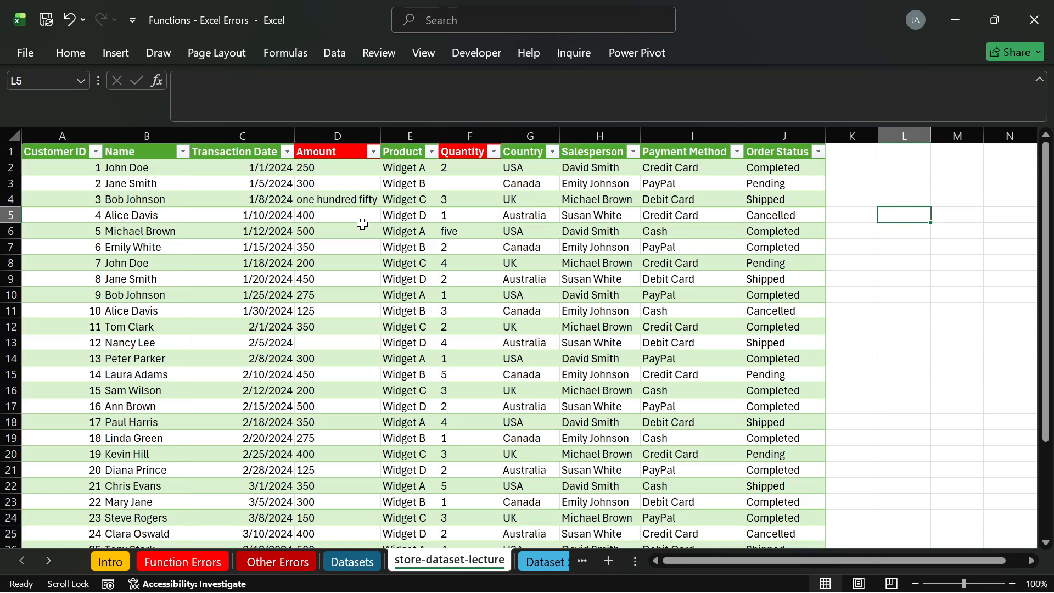
Replace the spelled-out amount in cell D4 with the number 150 and compare it with the neighbouring Amount cells.
{"action": "left_click", "coordinate": [342, 199]}
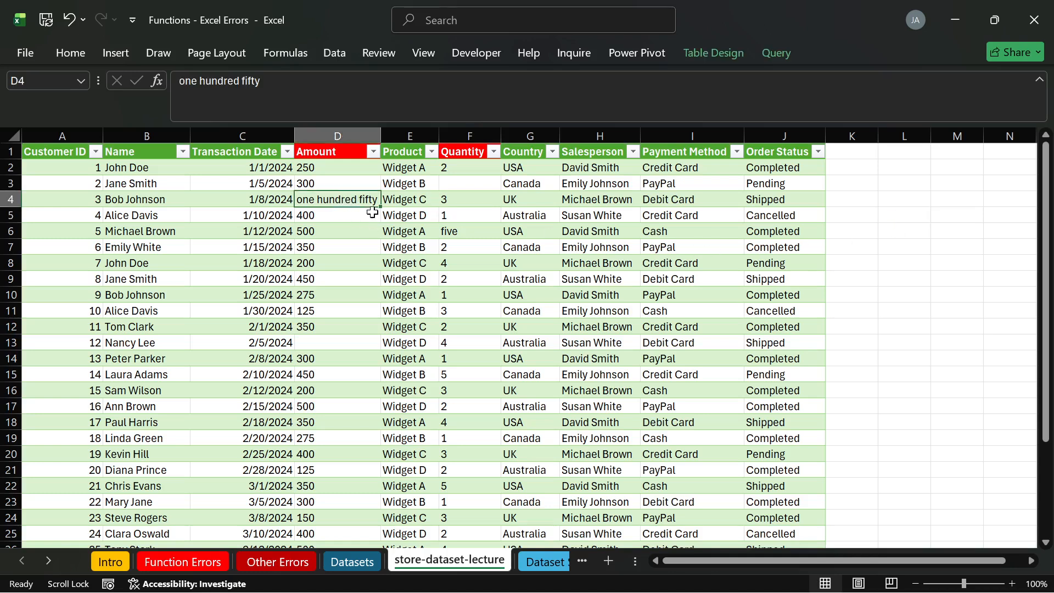
{"action": "left_click", "coordinate": [353, 232]}
{"action": "left_click", "coordinate": [357, 198]}
{"action": "type", "text": "1"}
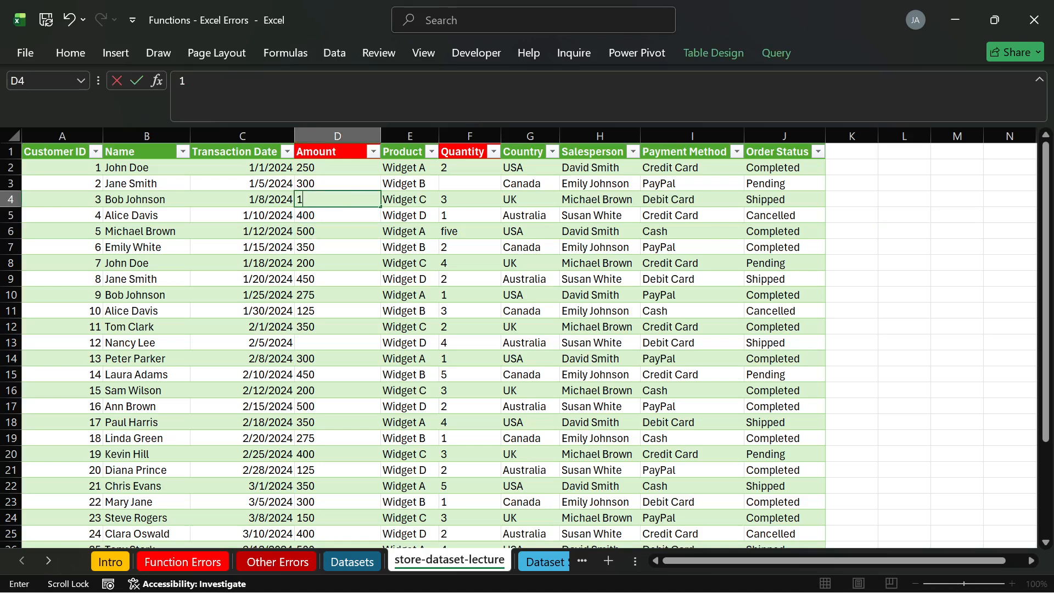
{"action": "type", "text": "50"}
{"action": "key", "text": "Return"}
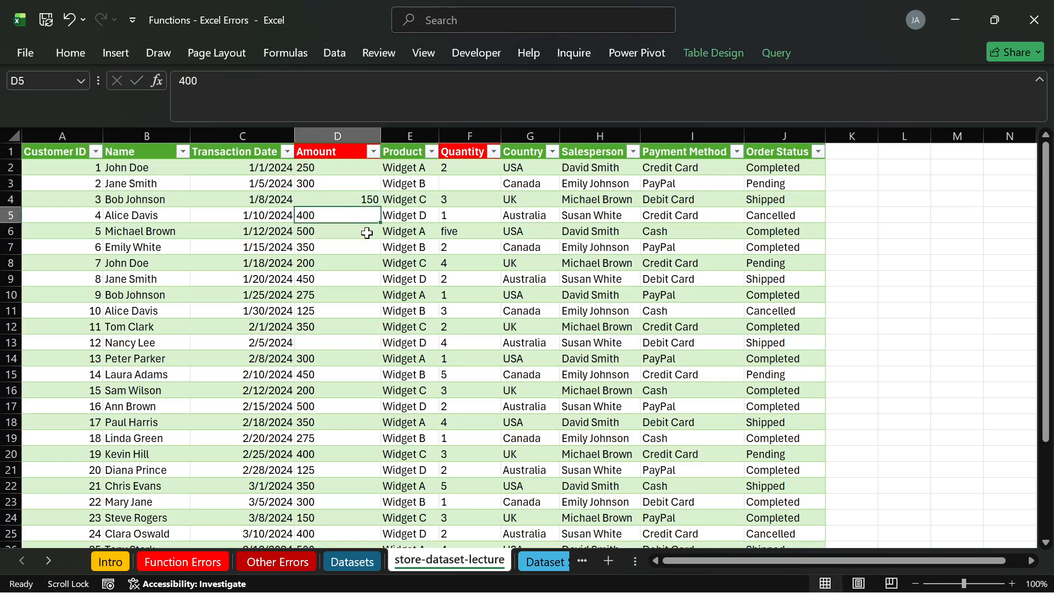
{"action": "left_click", "coordinate": [367, 233]}
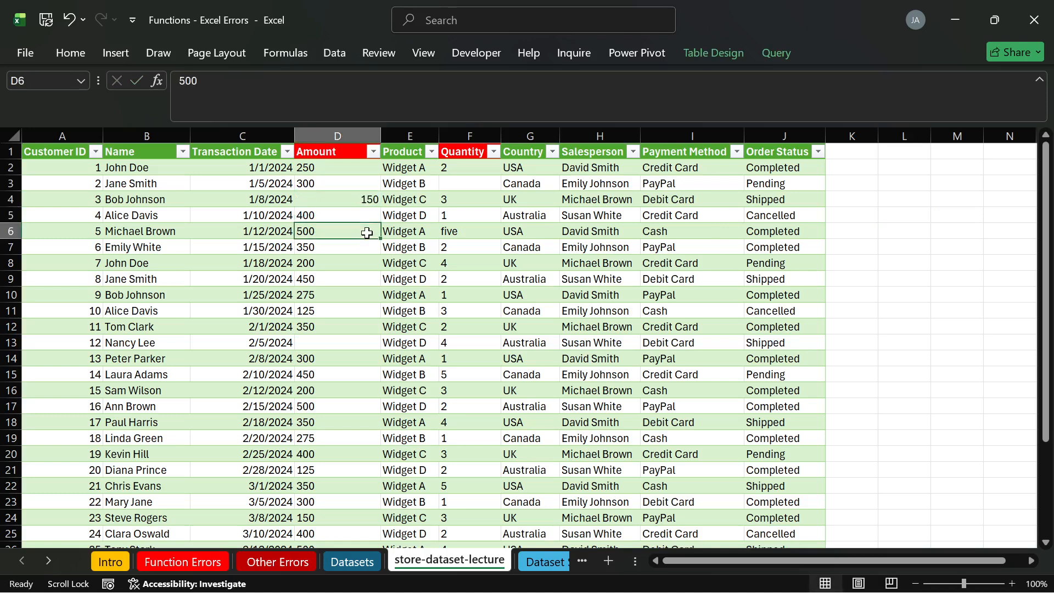
{"action": "left_click", "coordinate": [372, 203]}
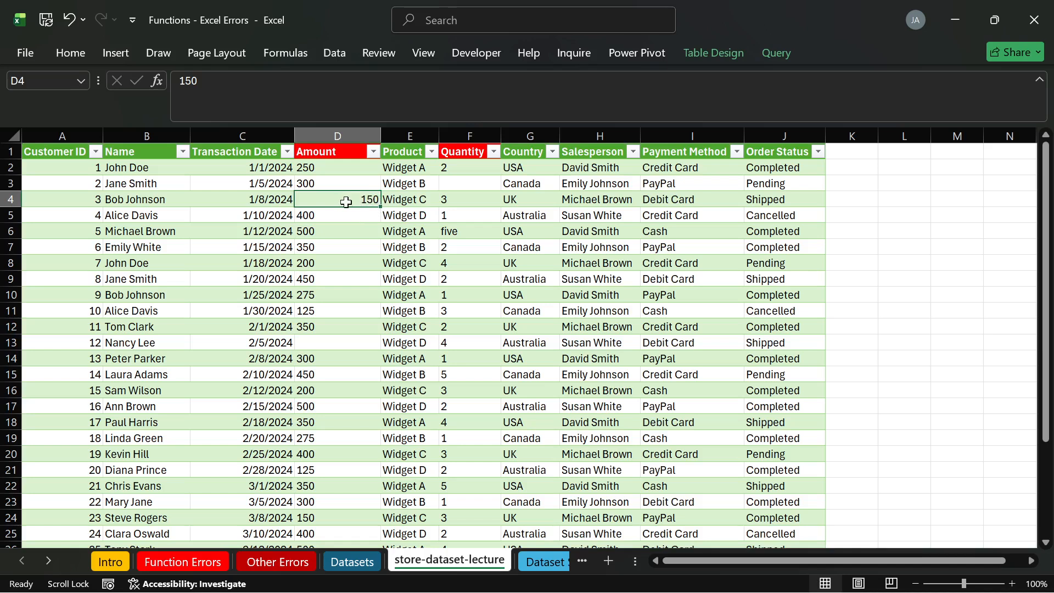
Compare the alignment of the Amount values with the Customer ID, Name, Salesperson, Country, Product and Transaction Date columns.
{"action": "left_click", "coordinate": [324, 342]}
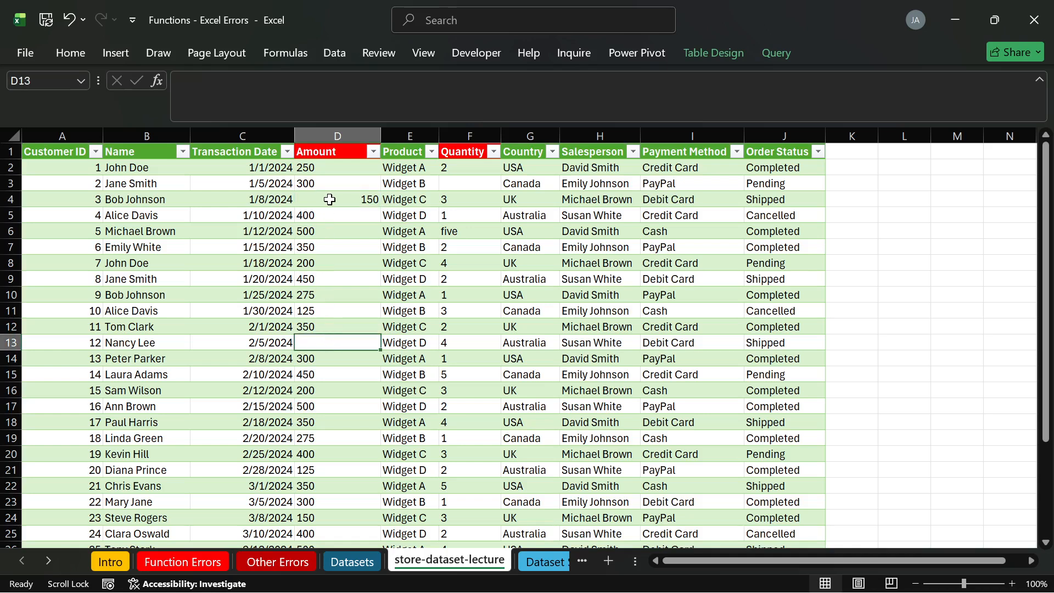
{"action": "left_click_drag", "start_coordinate": [328, 169], "coordinate": [322, 225]}
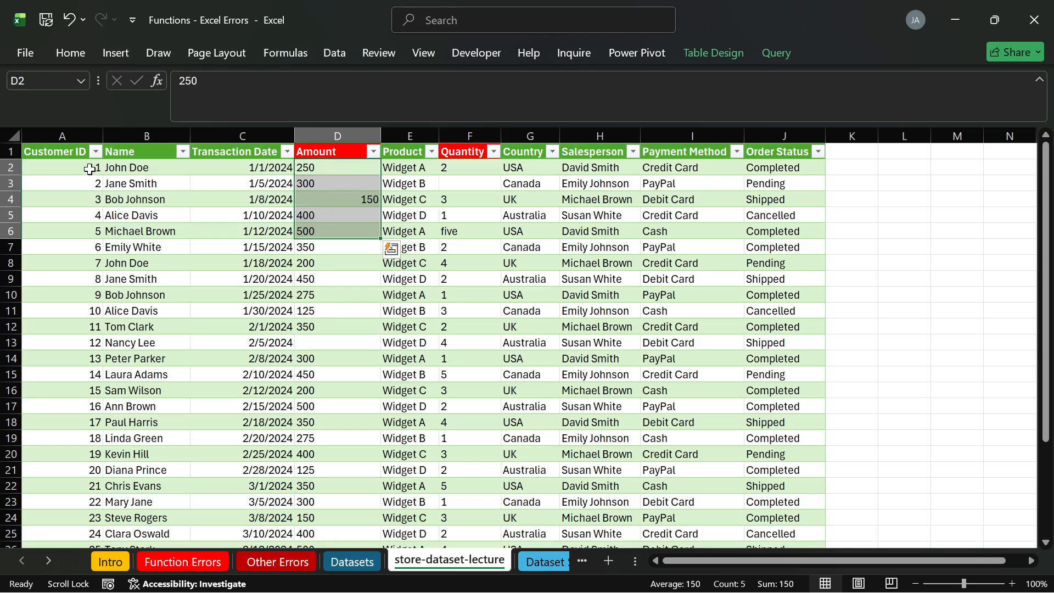
{"action": "left_click_drag", "start_coordinate": [88, 168], "coordinate": [61, 422]}
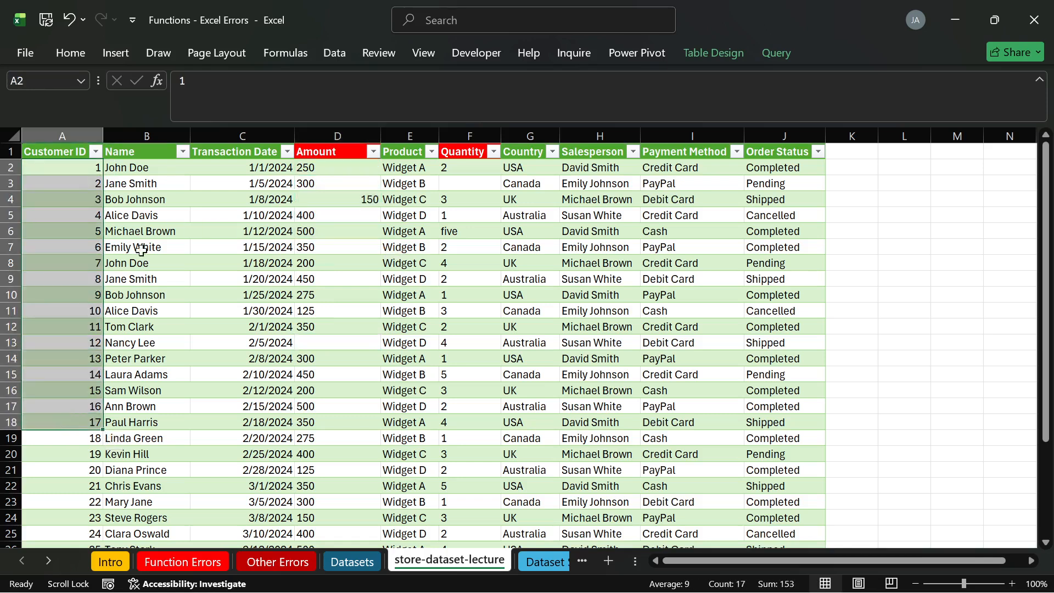
{"action": "left_click_drag", "start_coordinate": [128, 168], "coordinate": [128, 406]}
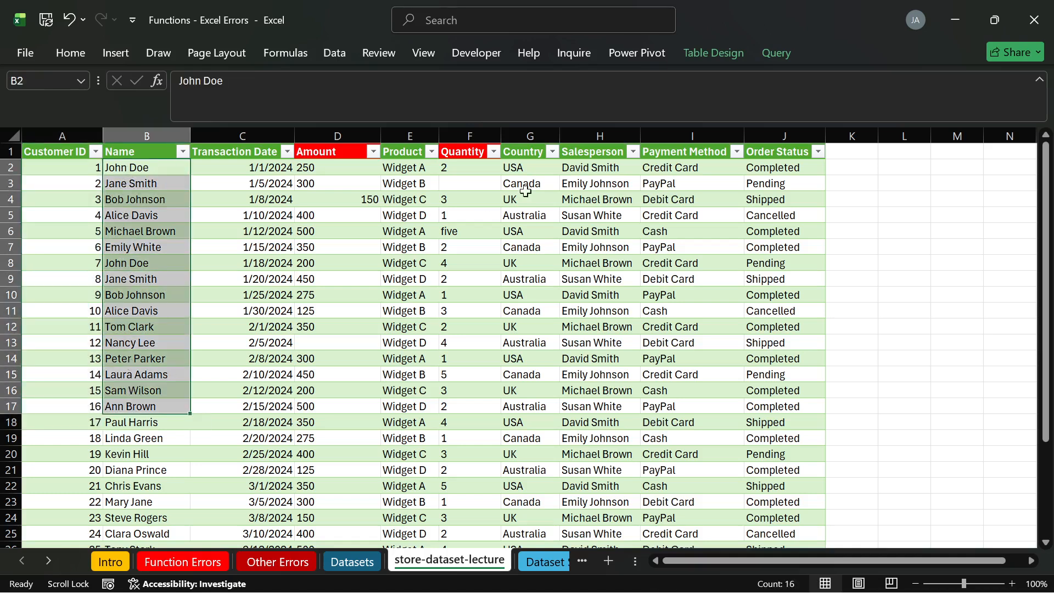
{"action": "left_click_drag", "start_coordinate": [626, 168], "coordinate": [604, 296]}
{"action": "left_click_drag", "start_coordinate": [544, 167], "coordinate": [530, 297]}
{"action": "left_click_drag", "start_coordinate": [412, 170], "coordinate": [418, 310]}
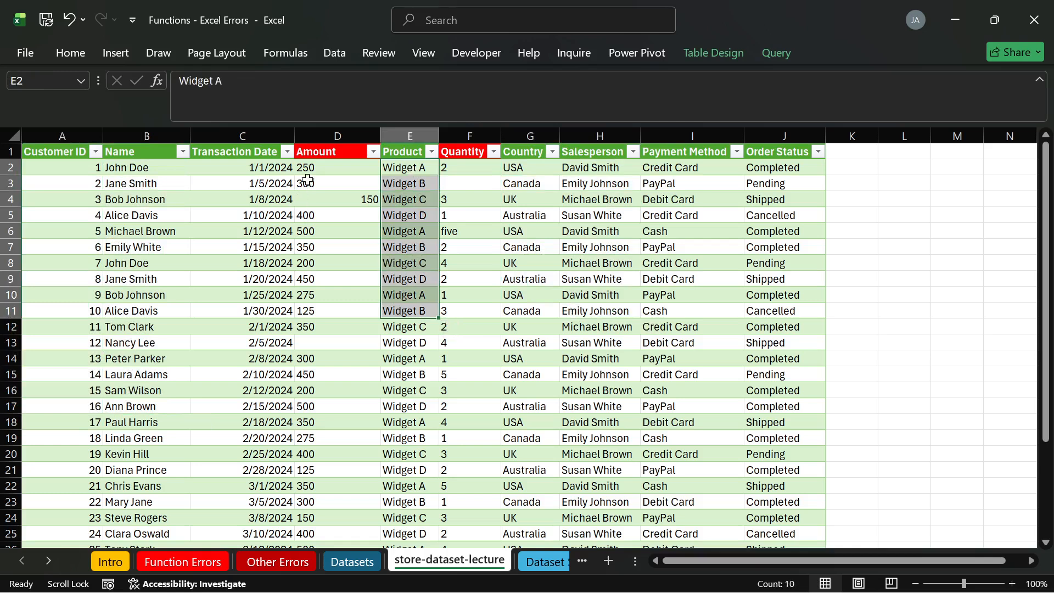
{"action": "left_click_drag", "start_coordinate": [275, 174], "coordinate": [276, 378]}
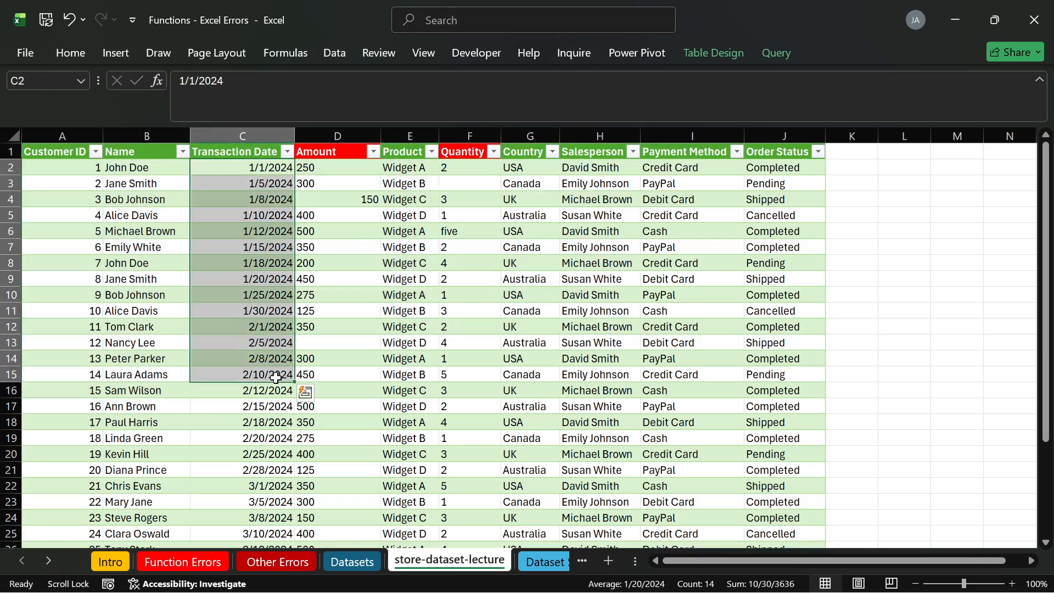
Format all values of the Amount column as Number without decimal places and check the cells at the column's start.
{"action": "mouse_move", "coordinate": [348, 168]}
{"action": "left_mouse_down"}
{"action": "mouse_move", "coordinate": [348, 255]}
{"action": "mouse_move", "coordinate": [342, 168]}
{"action": "left_mouse_up"}
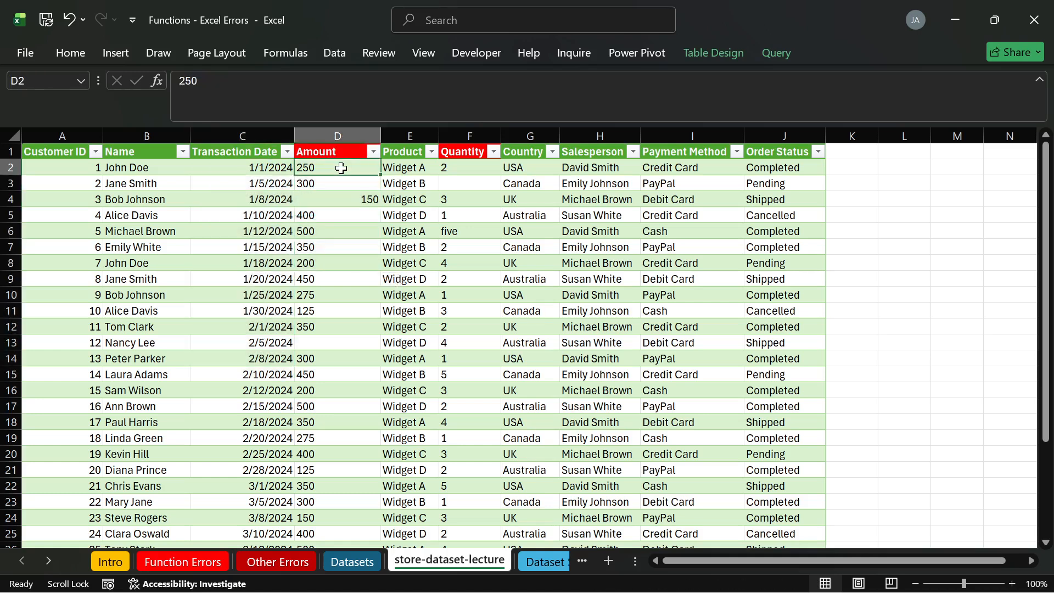
{"action": "key", "text": "ctrl+shift+Down"}
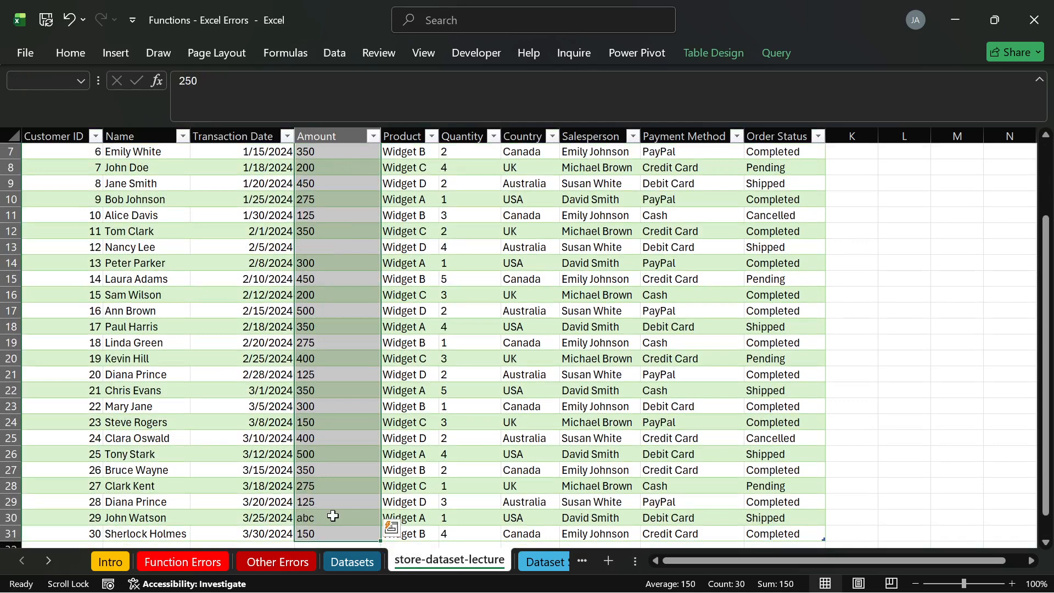
{"action": "scroll", "coordinate": [325, 273], "scroll_direction": "up", "scroll_amount": 2}
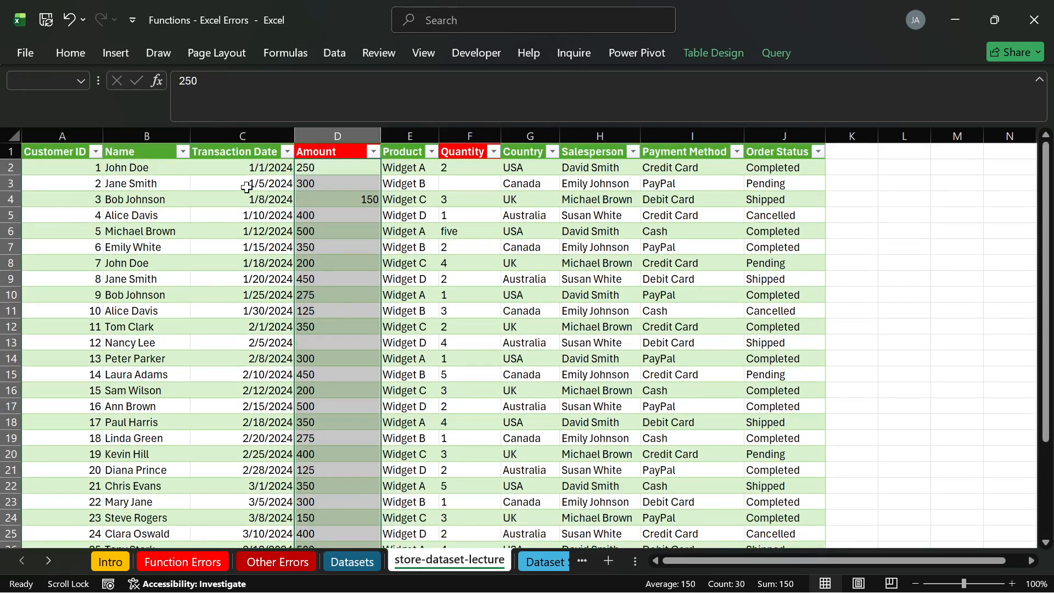
{"action": "left_click", "coordinate": [75, 57]}
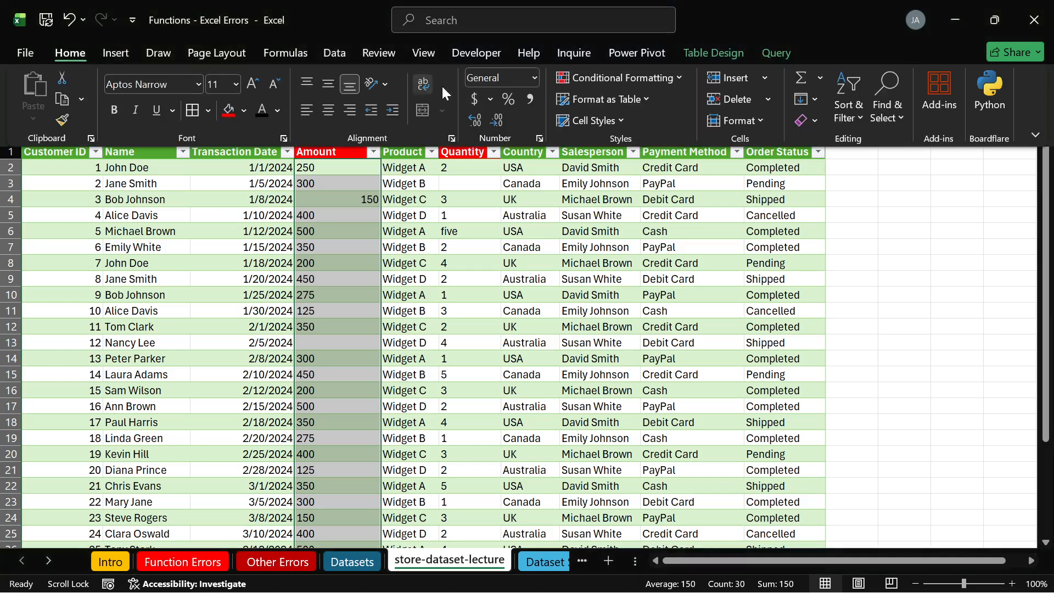
{"action": "left_click", "coordinate": [535, 77]}
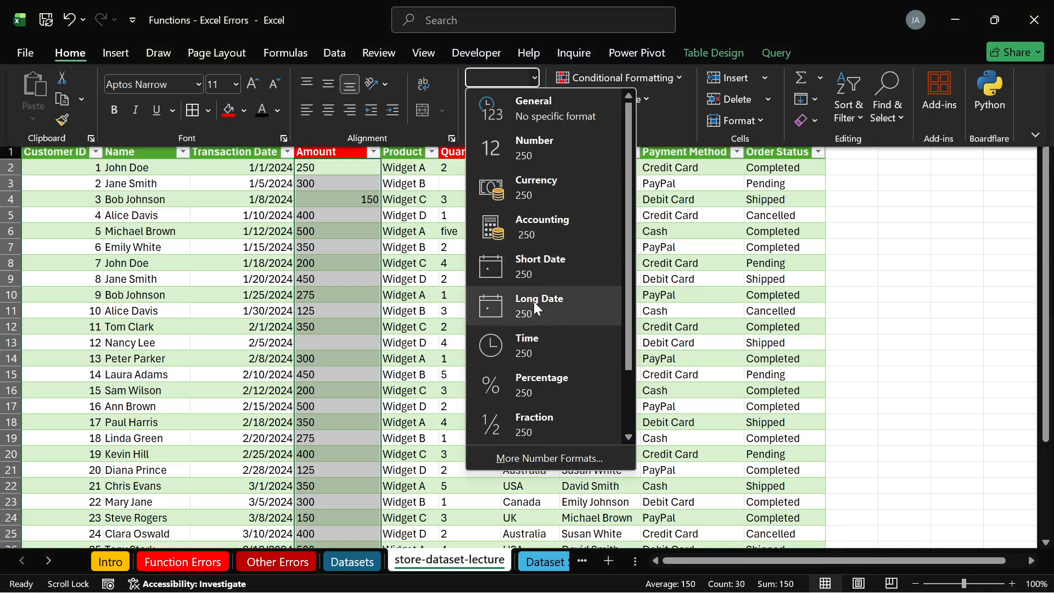
{"action": "left_click", "coordinate": [550, 154]}
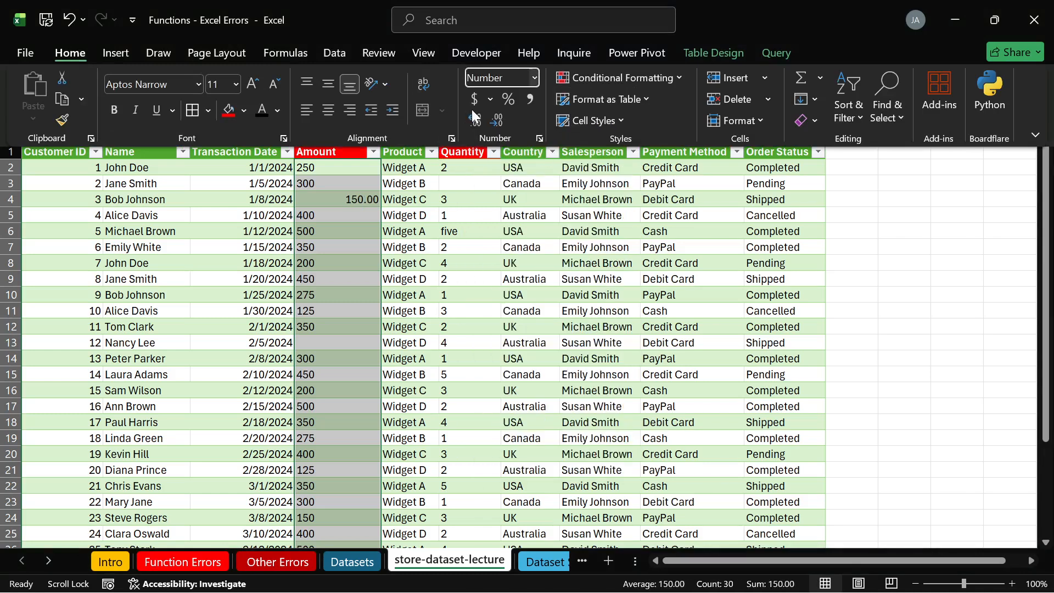
{"action": "left_click", "coordinate": [494, 120]}
{"action": "left_click", "coordinate": [494, 121]}
{"action": "left_click", "coordinate": [339, 183]}
{"action": "left_click", "coordinate": [333, 183]}
{"action": "left_click", "coordinate": [328, 167]}
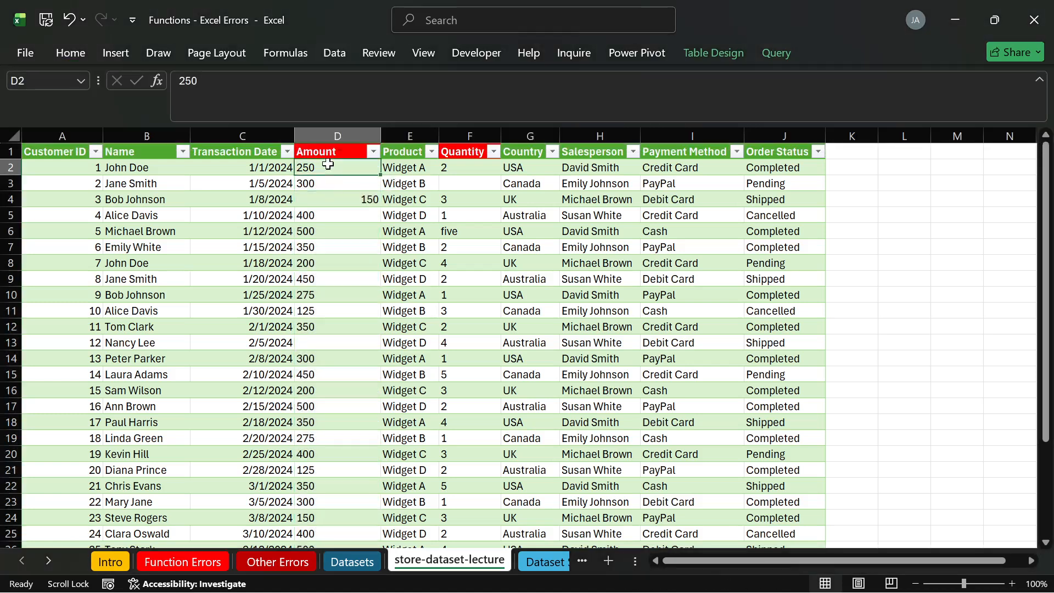
{"action": "left_click", "coordinate": [342, 179]}
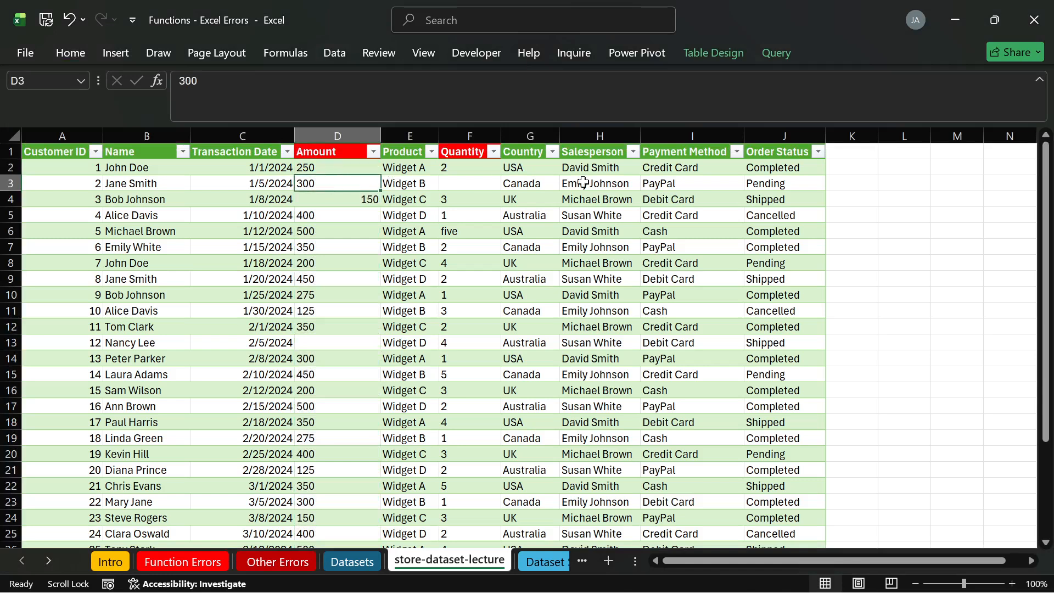
Sum the Amount cells D2:D6 with a SUM formula in cell L2 and check the formula.
{"action": "left_click", "coordinate": [895, 167]}
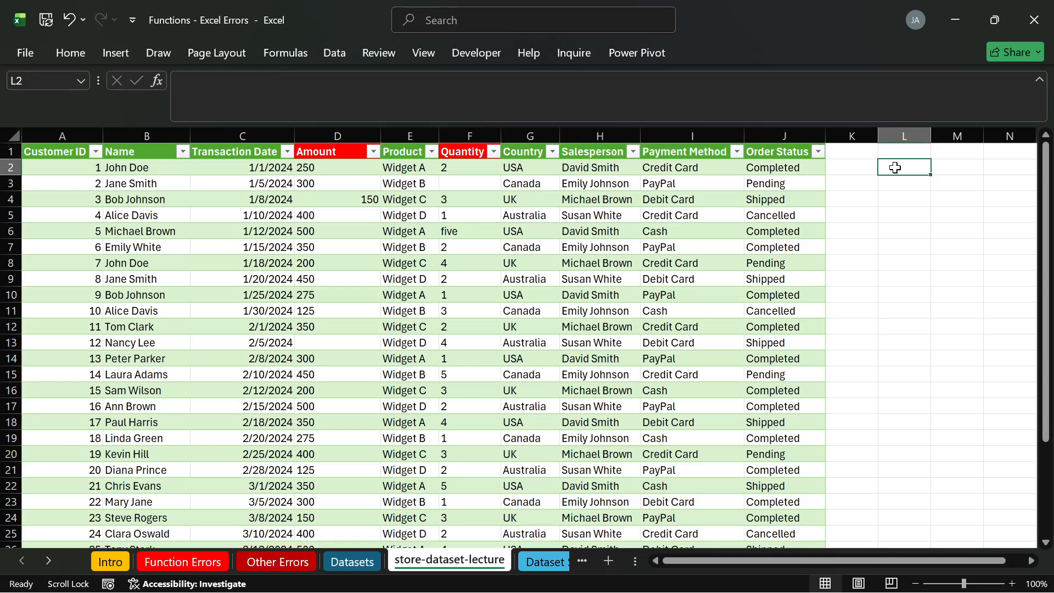
{"action": "type", "text": "=sum"}
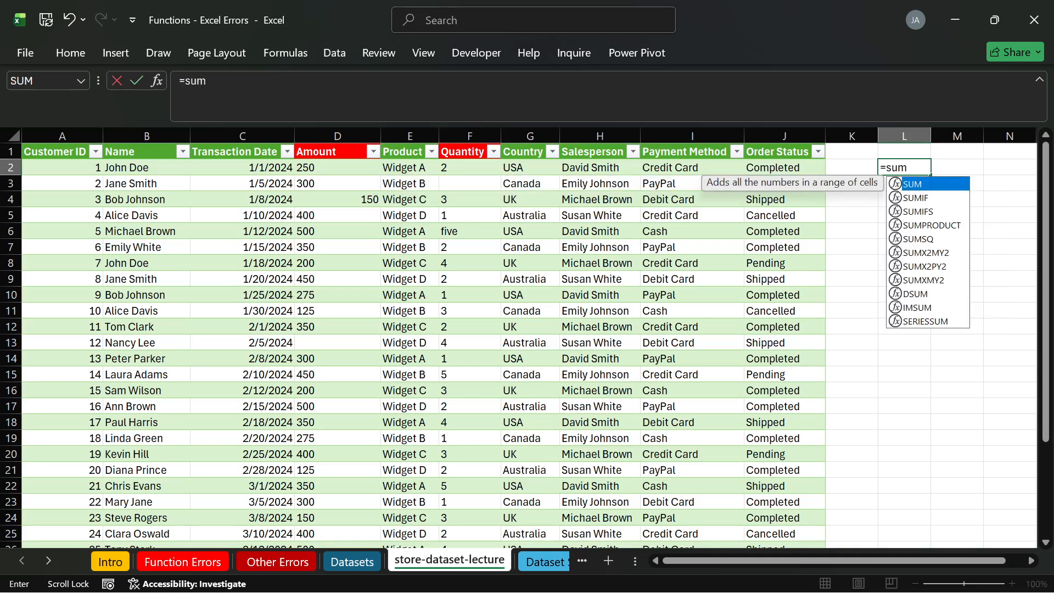
{"action": "key", "text": "Tab"}
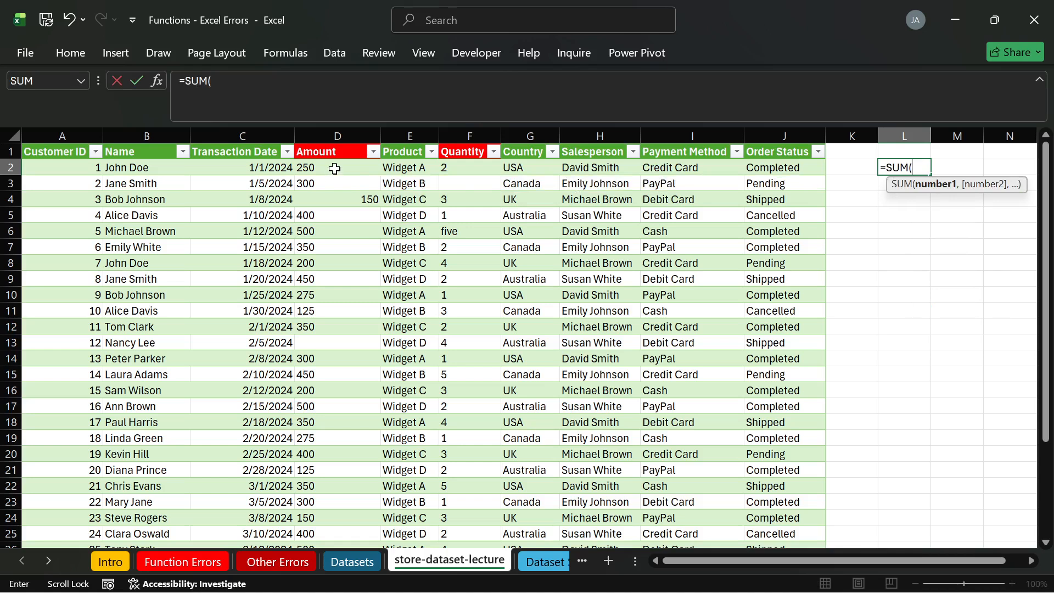
{"action": "left_click_drag", "start_coordinate": [335, 169], "coordinate": [334, 226]}
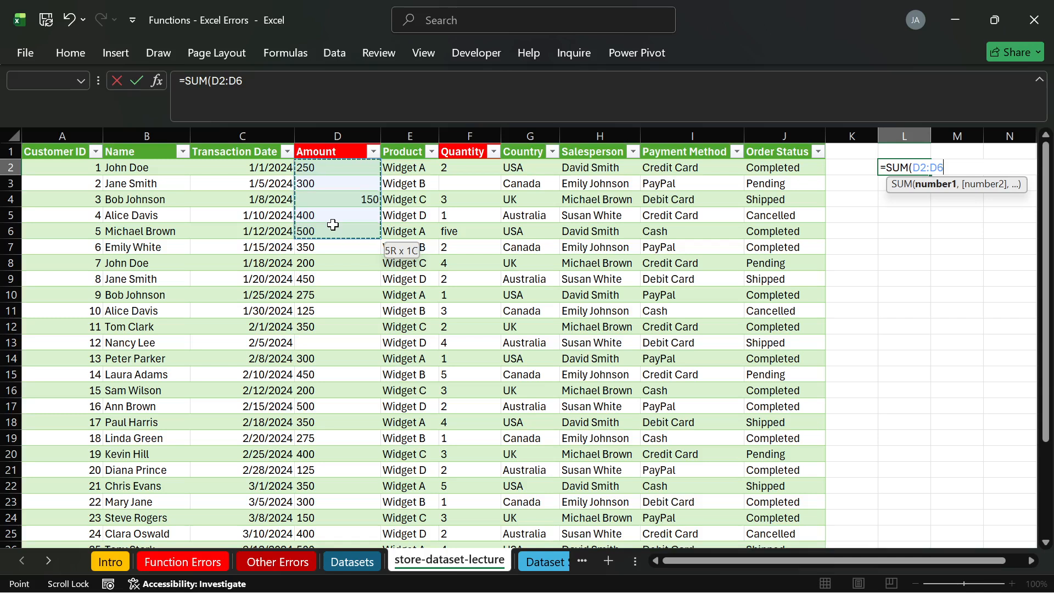
{"action": "key", "text": "Return"}
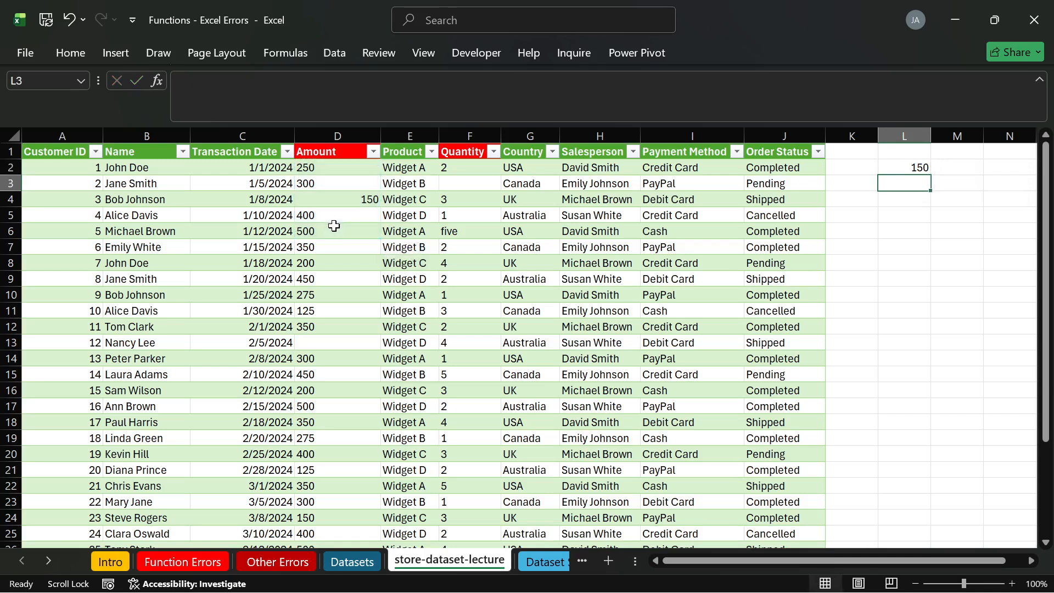
{"action": "left_click", "coordinate": [902, 169]}
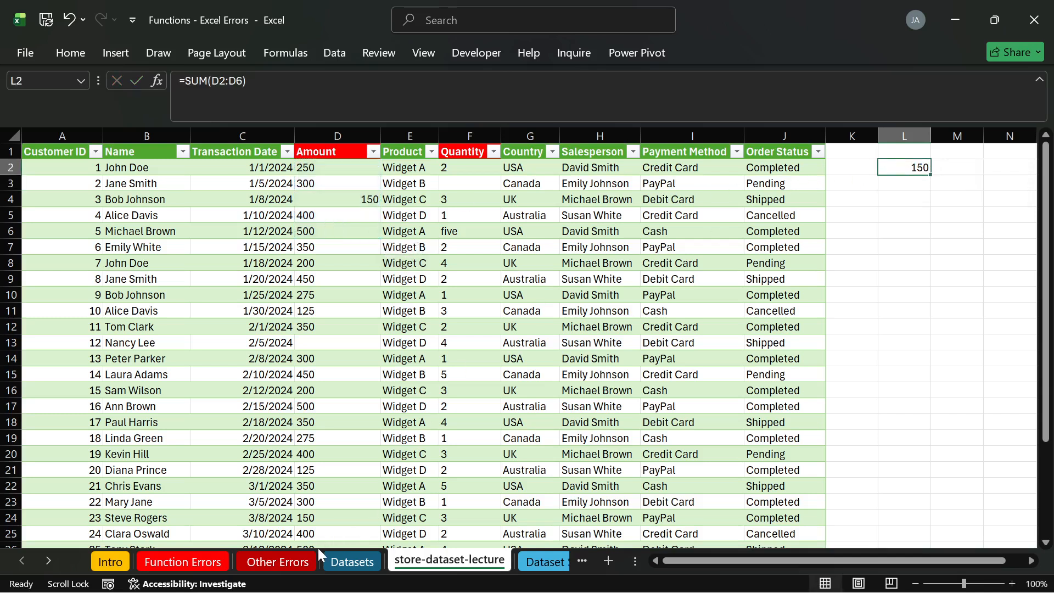
Read the "Text as Numbers" entry and its description on the Other Errors sheet.
{"action": "left_click", "coordinate": [280, 562]}
{"action": "left_click", "coordinate": [630, 167]}
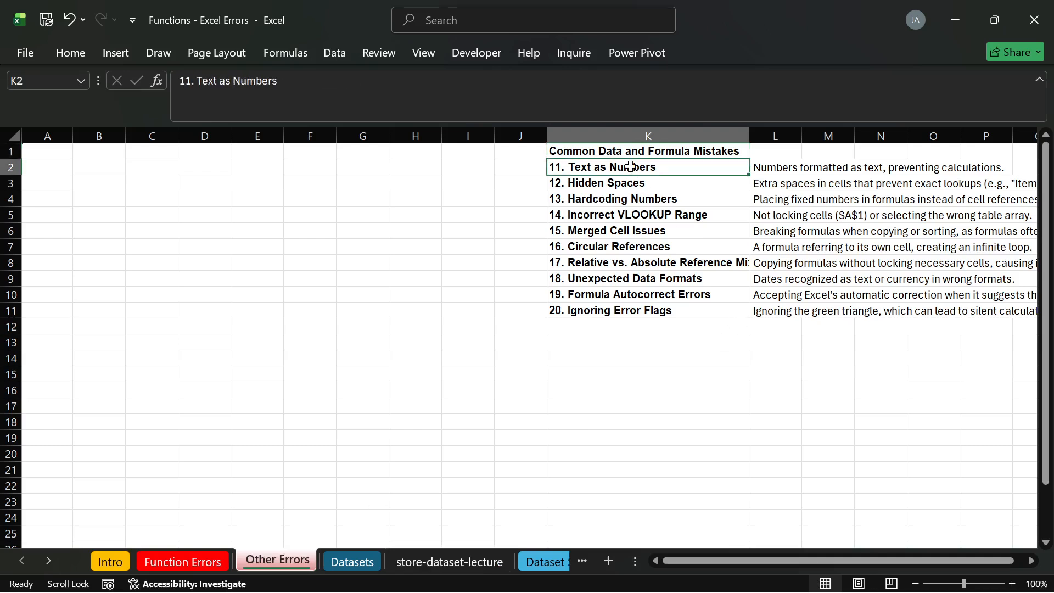
{"action": "left_click", "coordinate": [780, 165]}
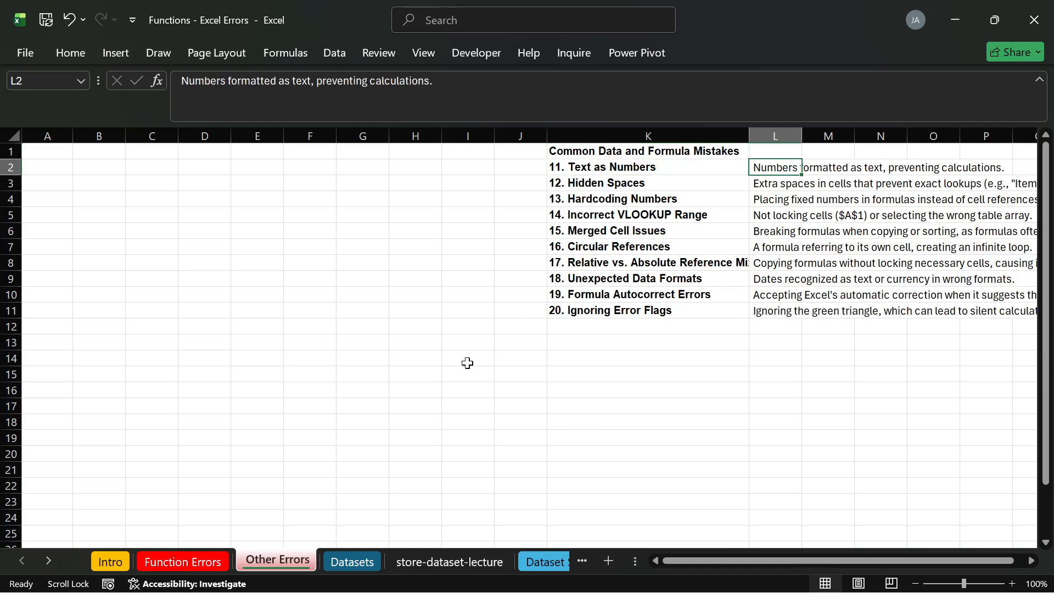
Copy the range A1:G13 from the store-dataset-lecture sheet and return to the Other Errors sheet.
{"action": "left_click", "coordinate": [439, 570]}
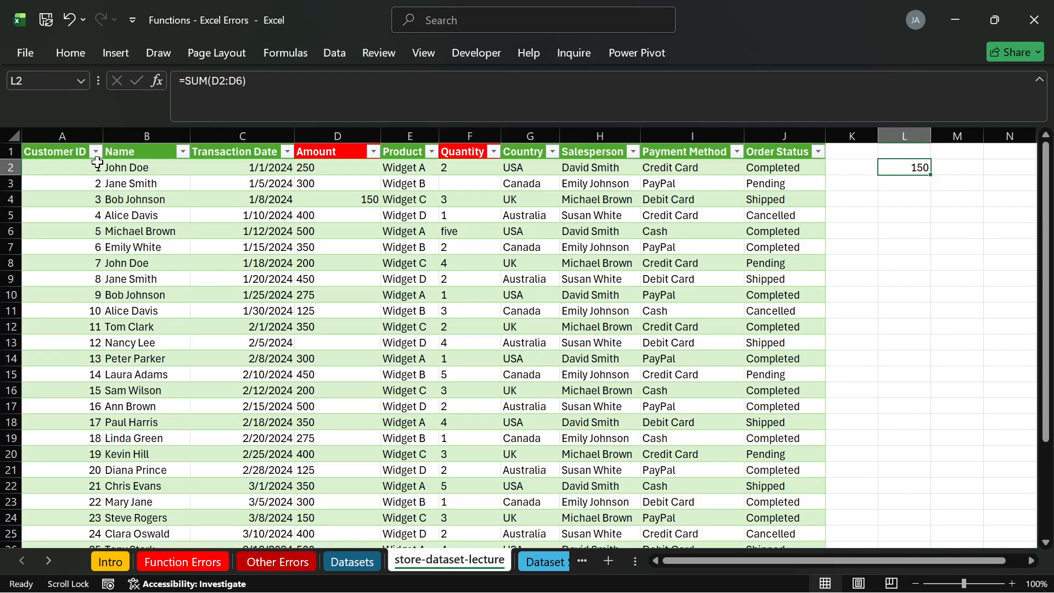
{"action": "left_click", "coordinate": [66, 149]}
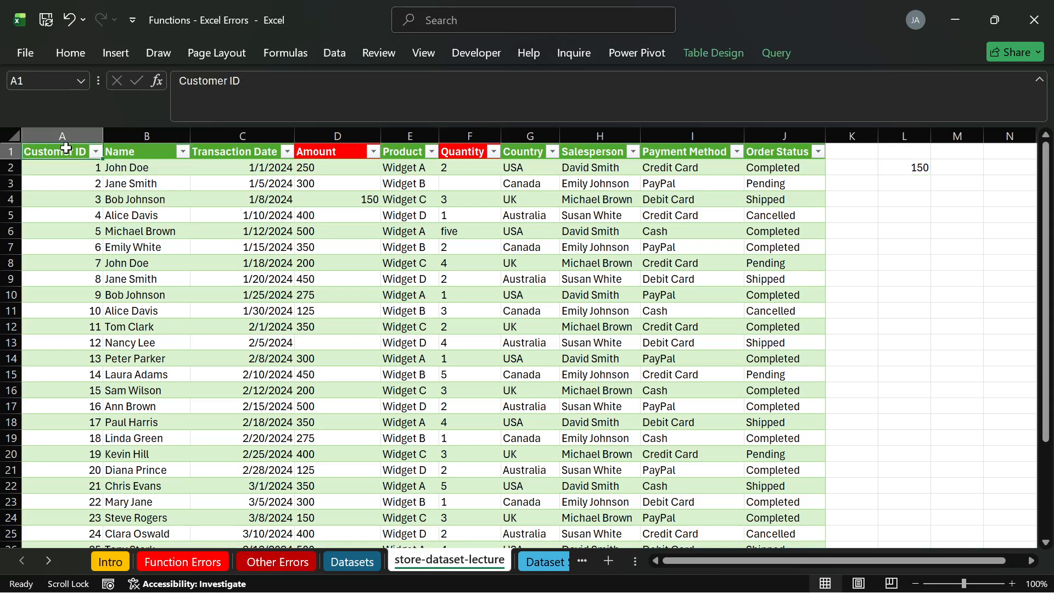
{"action": "left_click_drag", "start_coordinate": [66, 148], "coordinate": [526, 345]}
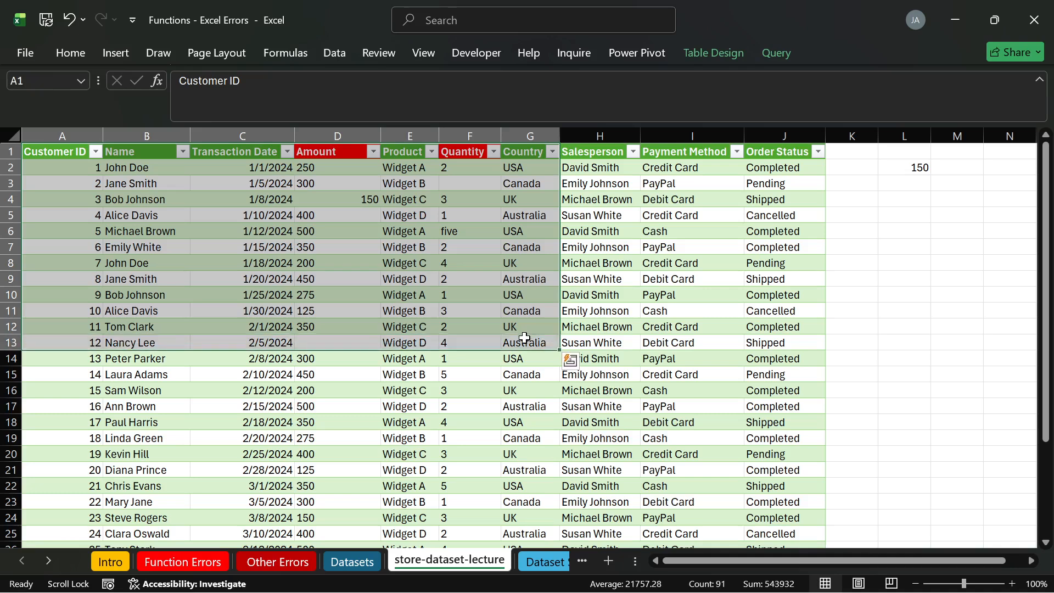
{"action": "key", "text": "ctrl+c"}
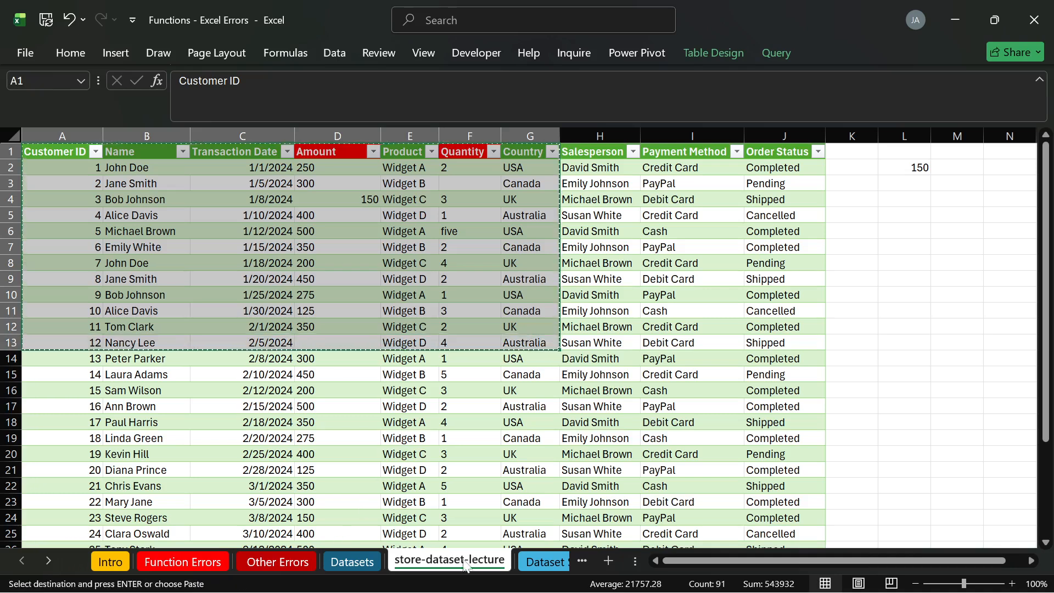
{"action": "left_click", "coordinate": [294, 568]}
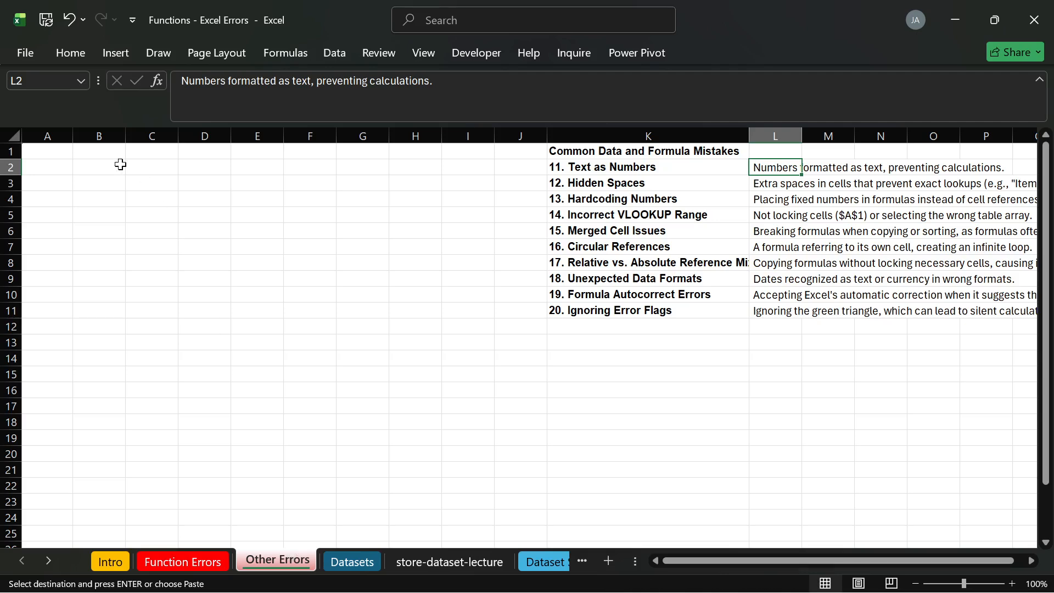
Paste the copied range with its formatting at cell A1 of the Other Errors sheet and undo the paste.
{"action": "left_click", "coordinate": [59, 148]}
{"action": "key", "text": "ctrl+v"}
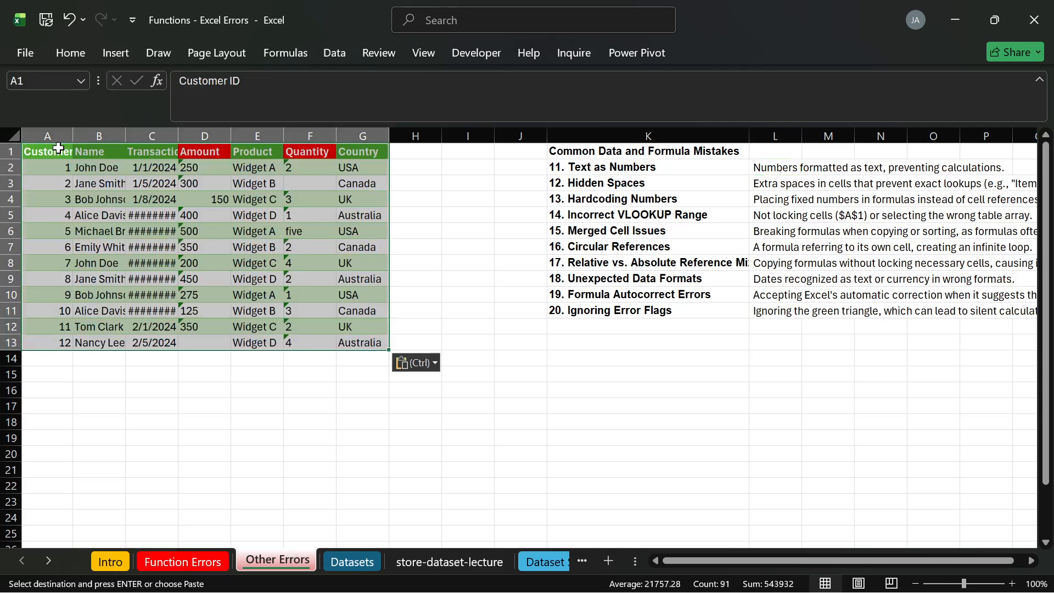
{"action": "left_click", "coordinate": [418, 211]}
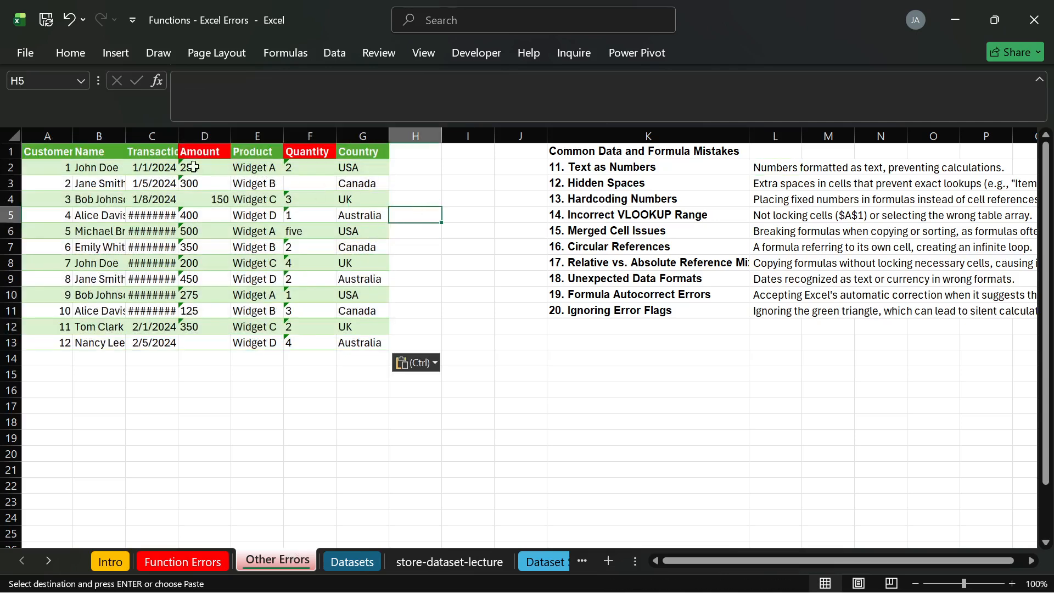
{"action": "key", "text": "ctrl"}
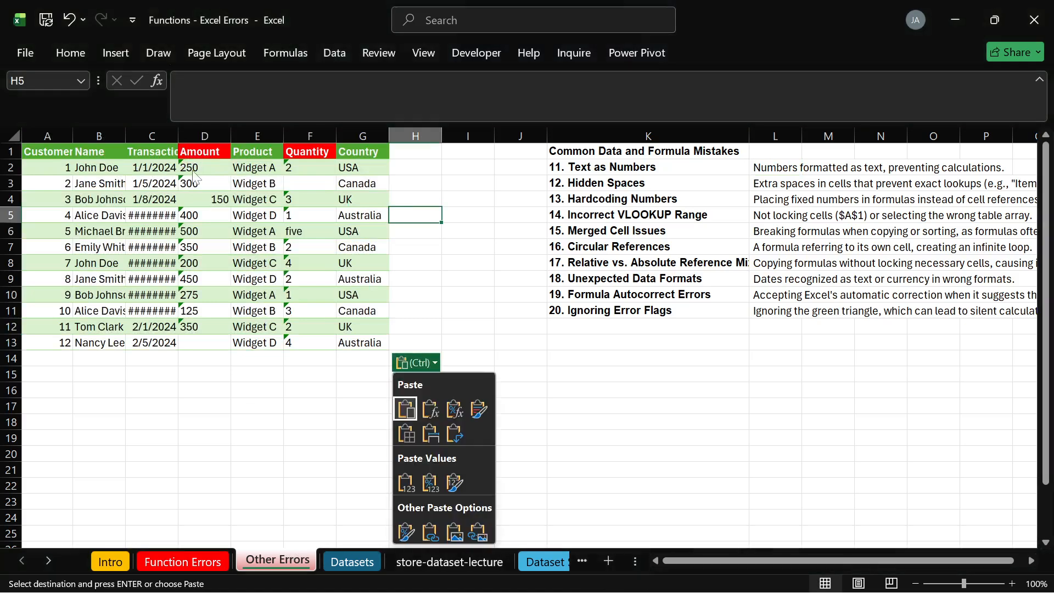
{"action": "key", "text": "Escape"}
{"action": "left_click", "coordinate": [201, 162]}
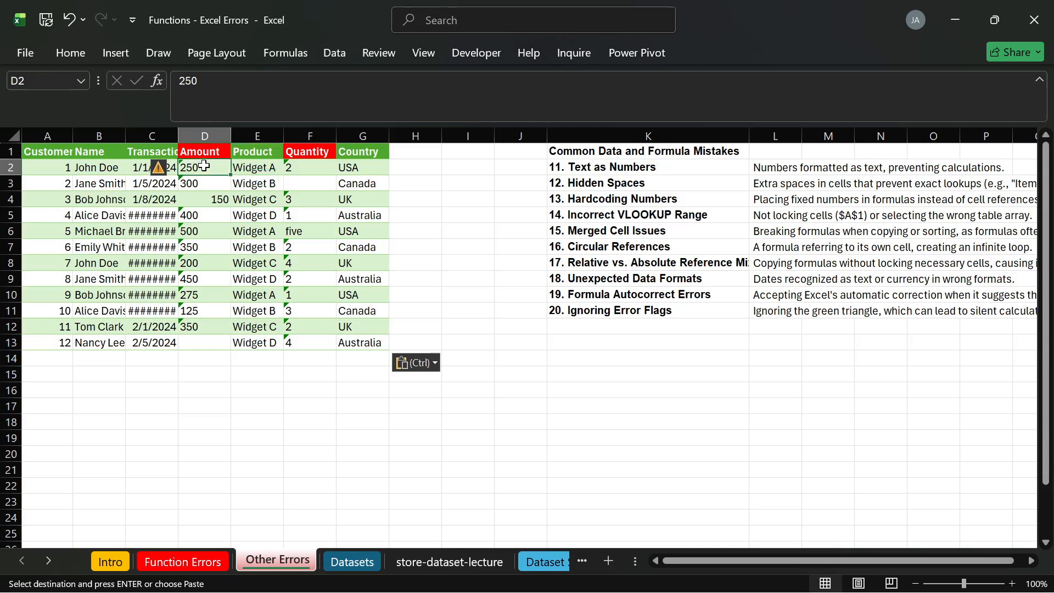
{"action": "left_click", "coordinate": [159, 169]}
{"action": "left_click", "coordinate": [433, 214]}
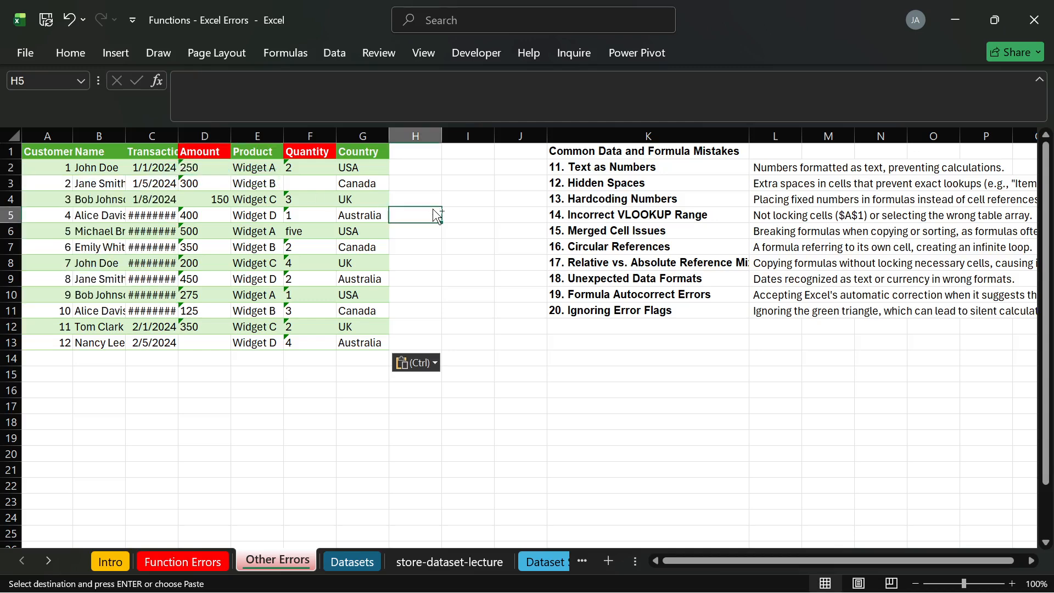
{"action": "key", "text": "ctrl+z"}
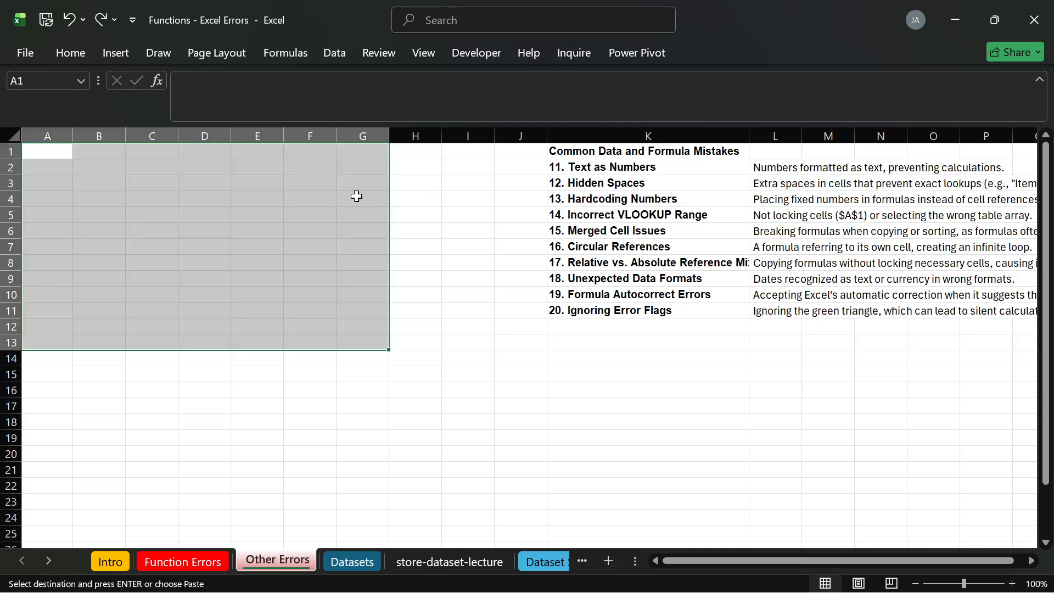
Paste only the values of the copied range at cell A1 with Paste Special.
{"action": "key", "text": "ctrl+alt+v"}
{"action": "key", "text": "Down"}
{"action": "key", "text": "Down"}
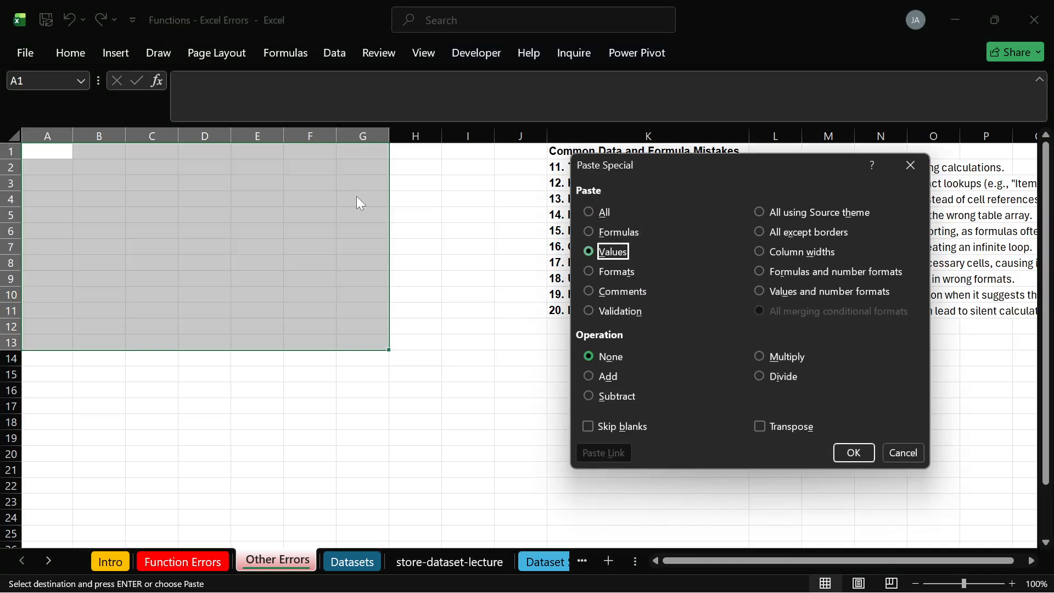
{"action": "key", "text": "Return"}
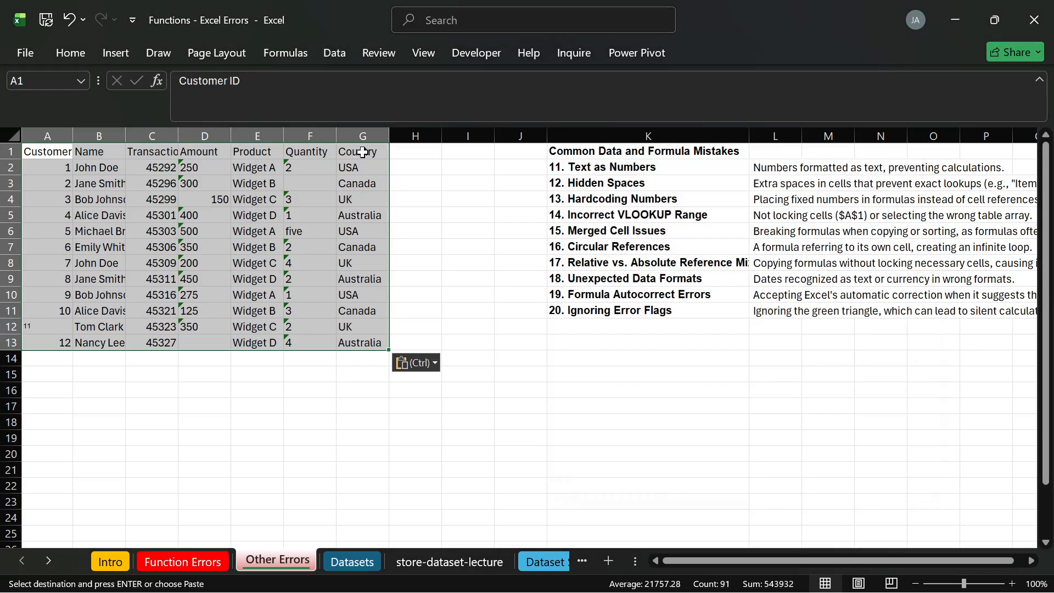
{"action": "left_click", "coordinate": [410, 206]}
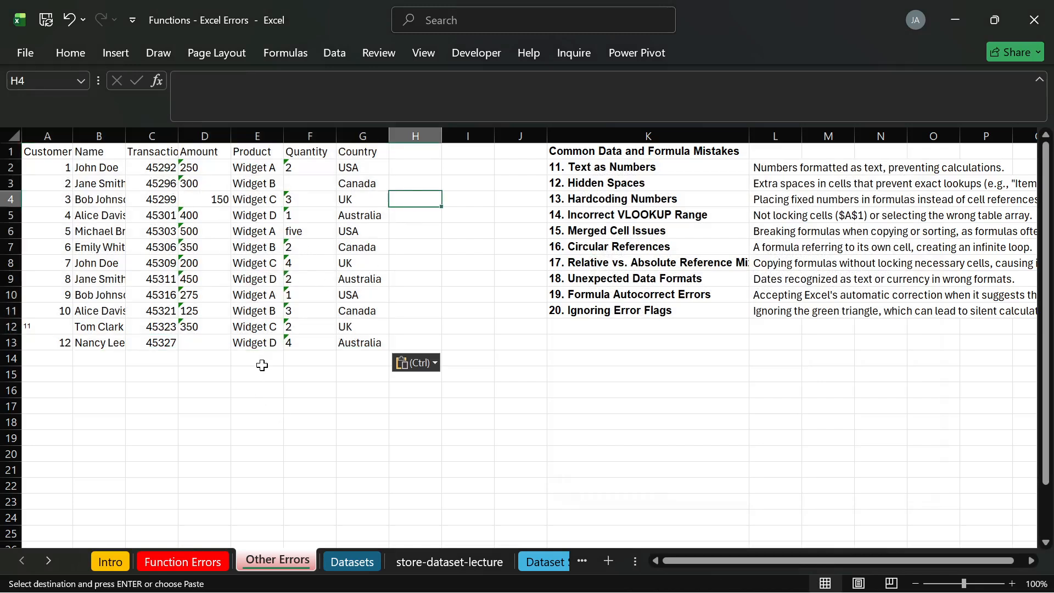
Hide the store-dataset-lecture sheet and return to the Other Errors sheet.
{"action": "left_click", "coordinate": [430, 562]}
{"action": "right_click", "coordinate": [432, 565]}
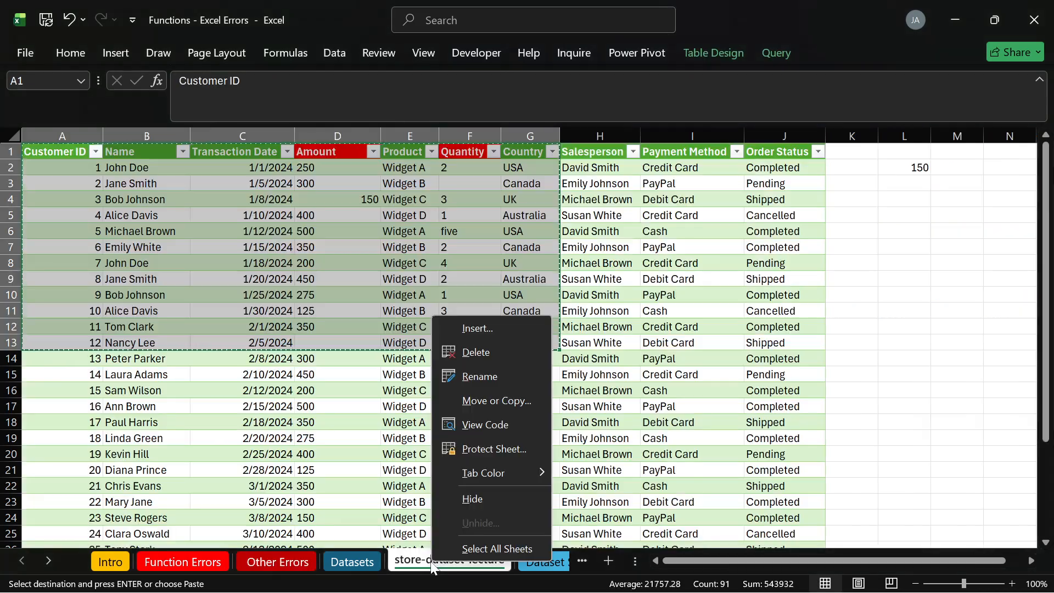
{"action": "left_click", "coordinate": [497, 494]}
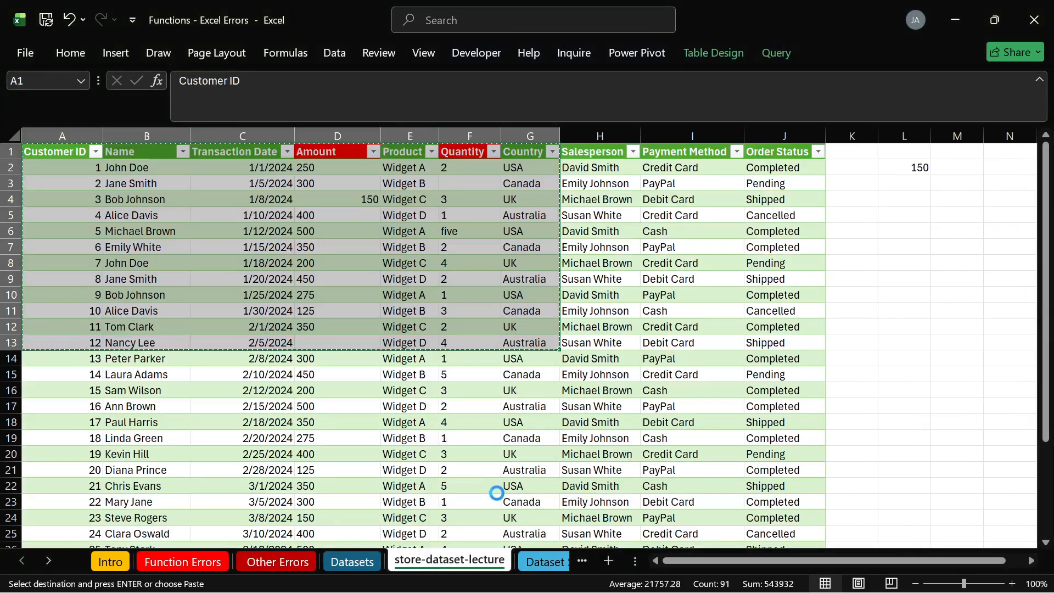
{"action": "left_click", "coordinate": [303, 562]}
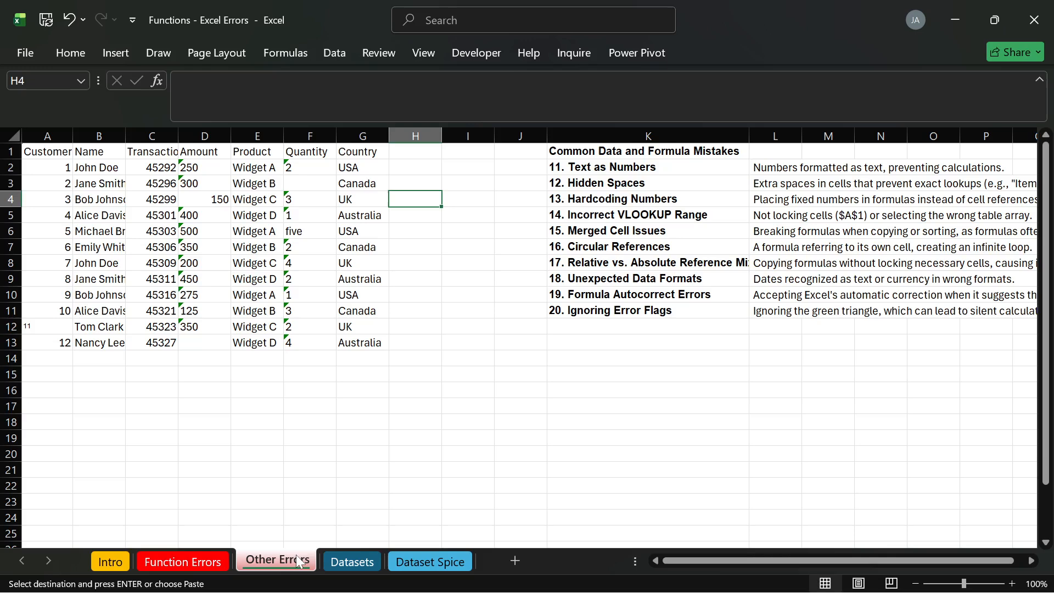
{"action": "left_click", "coordinate": [421, 561]}
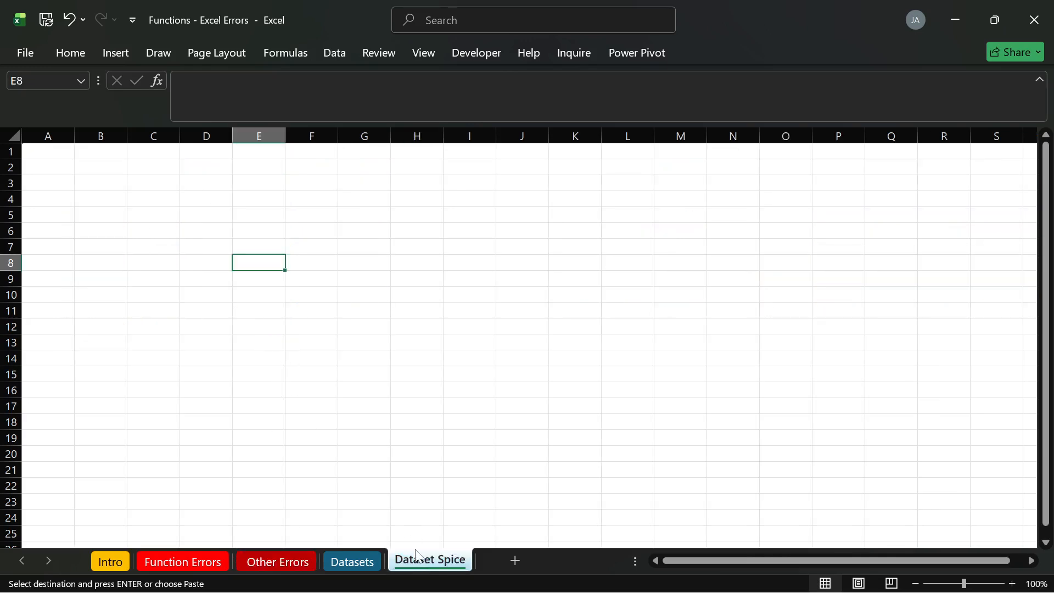
{"action": "left_click", "coordinate": [300, 561]}
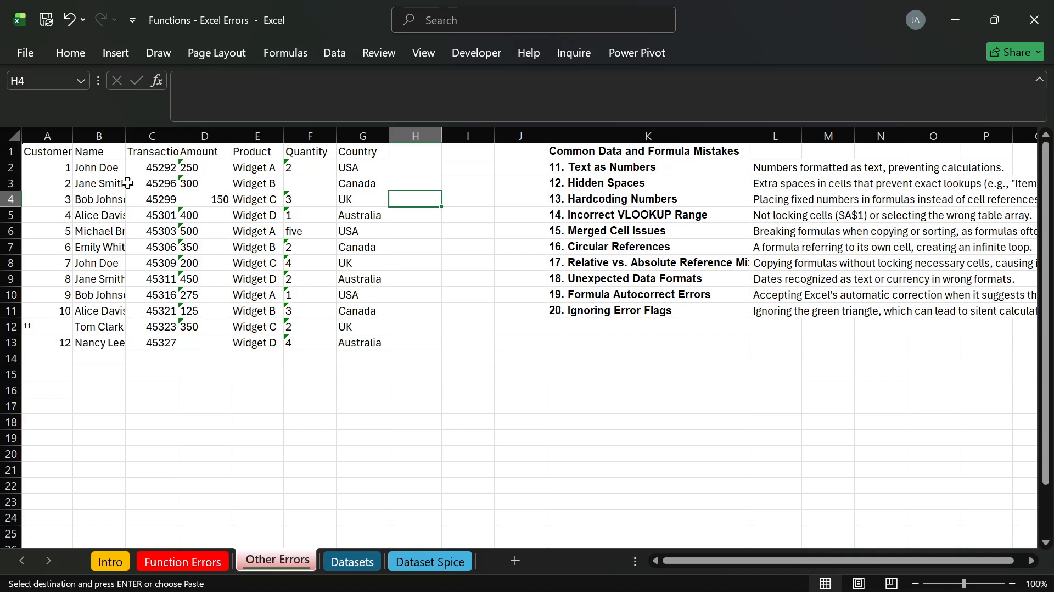
Enter the amount 500 in the empty Amount cell D13.
{"action": "left_click", "coordinate": [62, 169]}
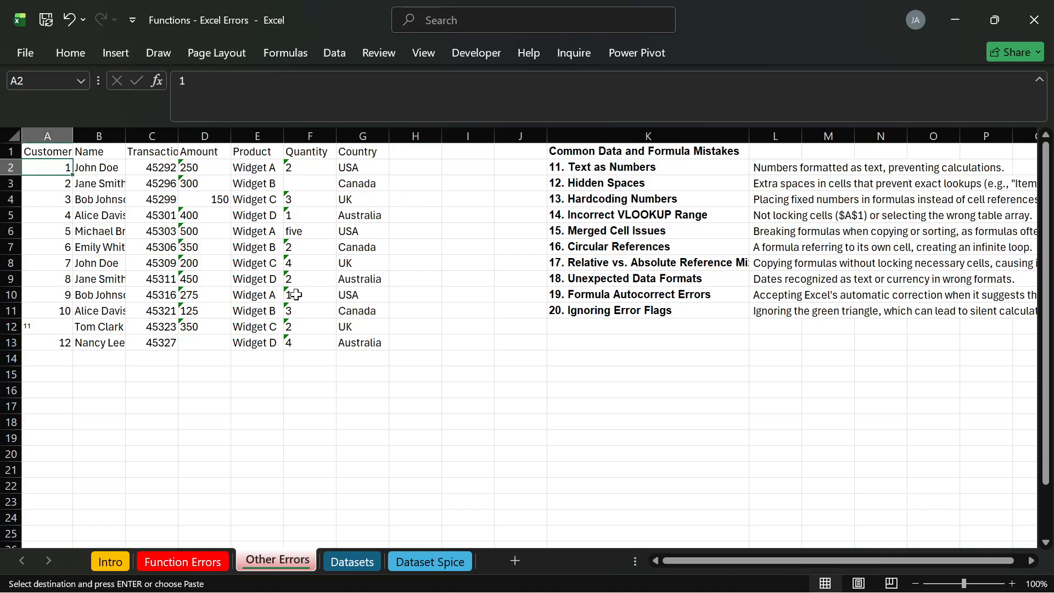
{"action": "left_click_drag", "start_coordinate": [197, 169], "coordinate": [196, 329]}
{"action": "left_click", "coordinate": [195, 343]}
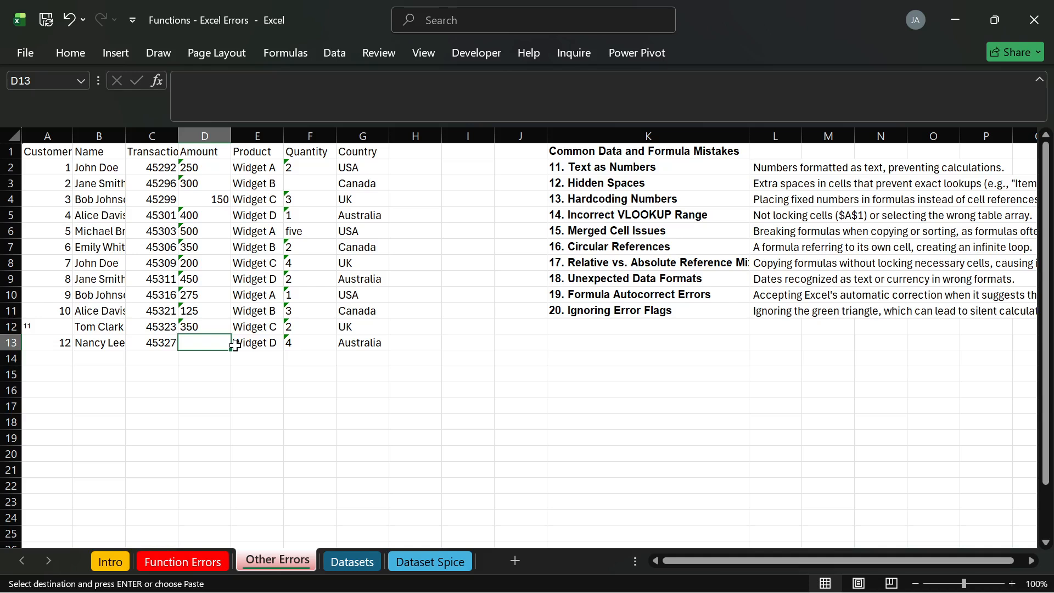
{"action": "type", "text": "500"}
{"action": "key", "text": "Return"}
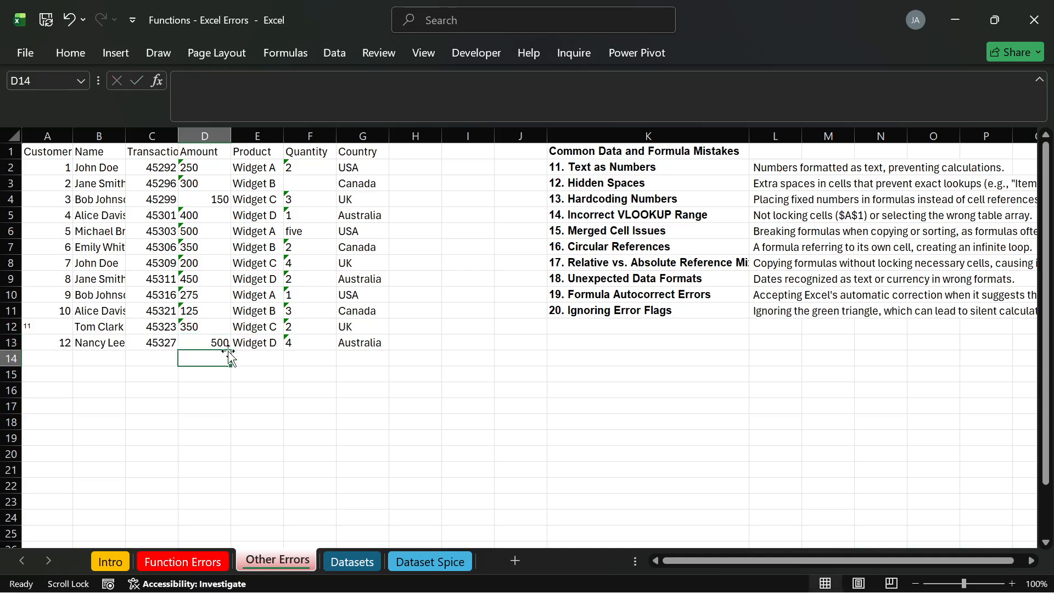
Sum the Amount cells D2:D13 with a SUM formula in cell D15 and check the formula.
{"action": "left_click", "coordinate": [196, 374]}
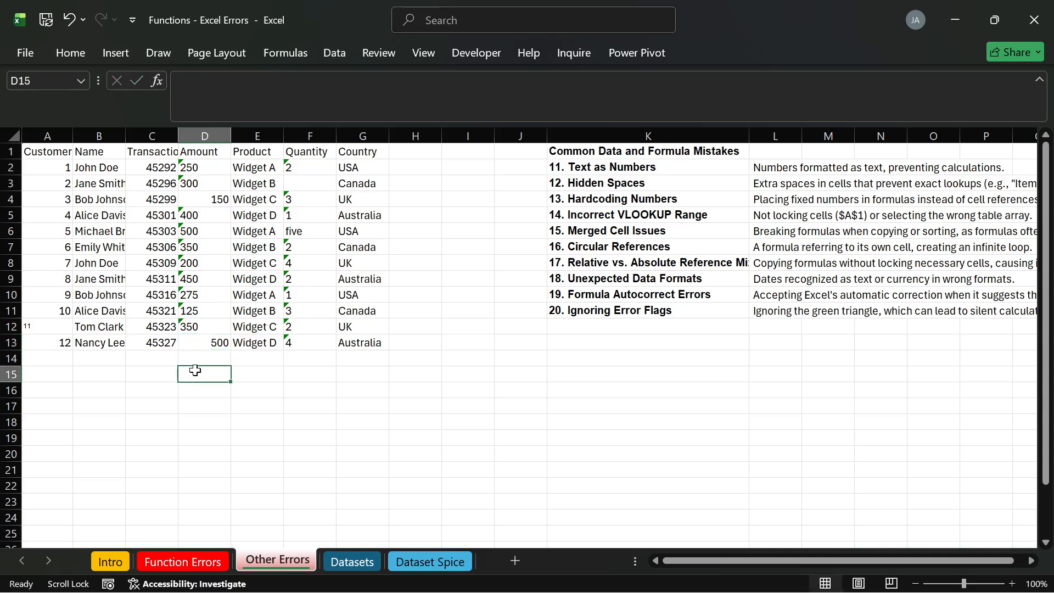
{"action": "type", "text": "=sum"}
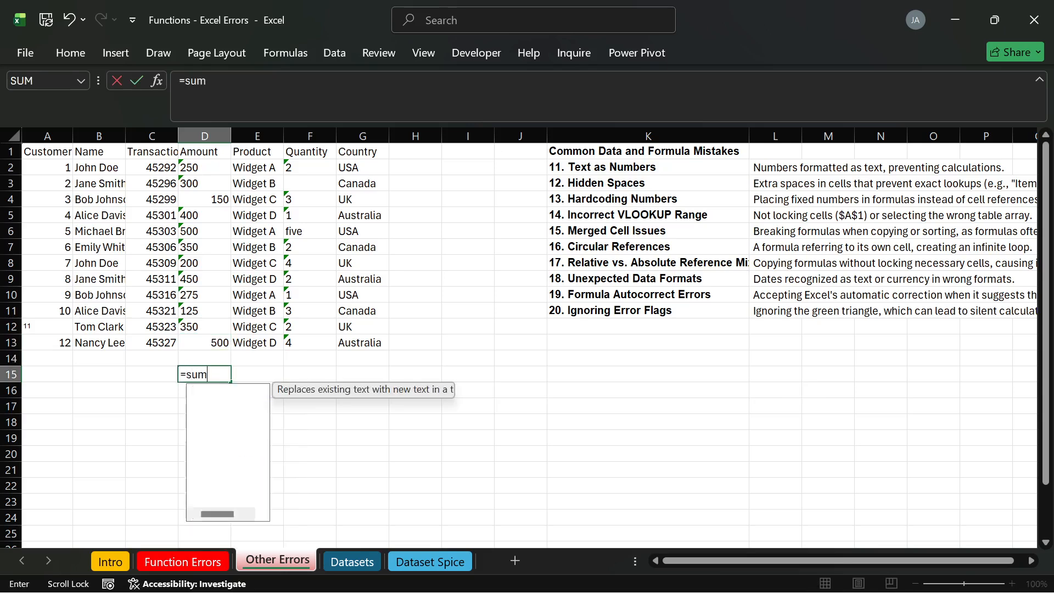
{"action": "key", "text": "Tab"}
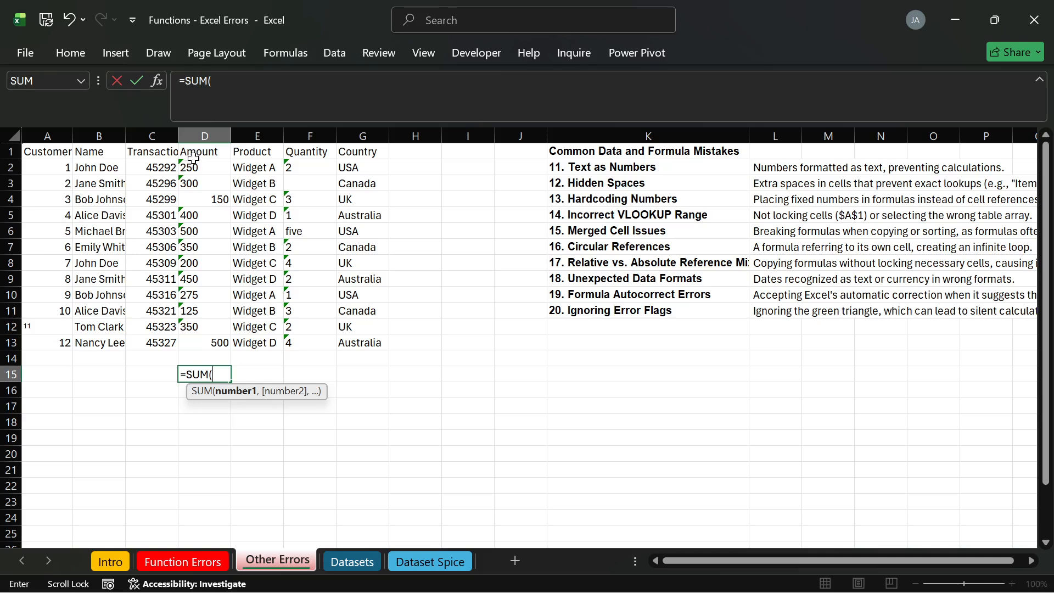
{"action": "left_click_drag", "start_coordinate": [193, 166], "coordinate": [194, 338]}
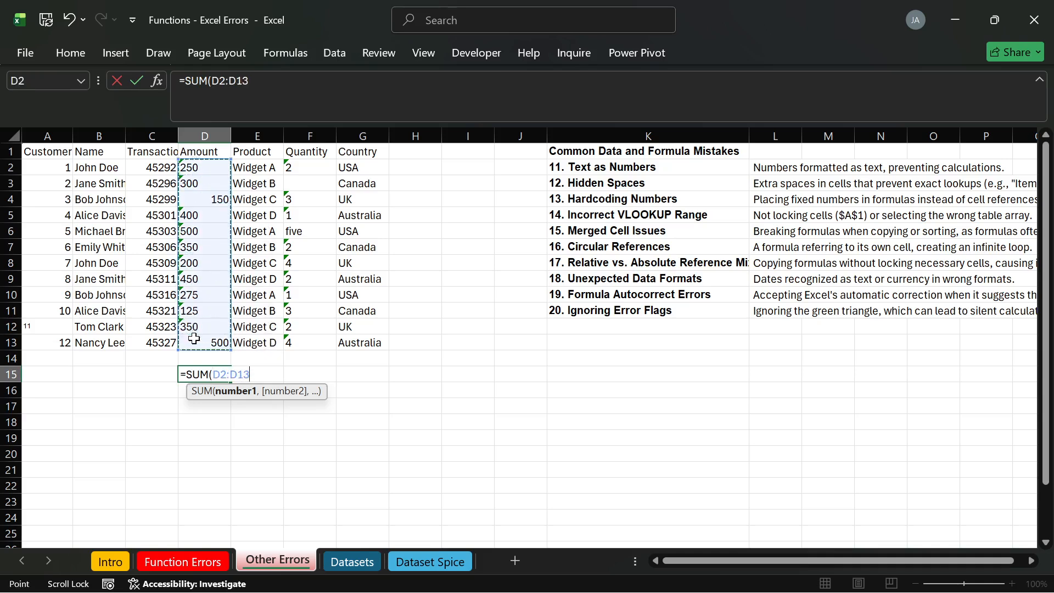
{"action": "key", "text": "Return"}
{"action": "left_click", "coordinate": [195, 378]}
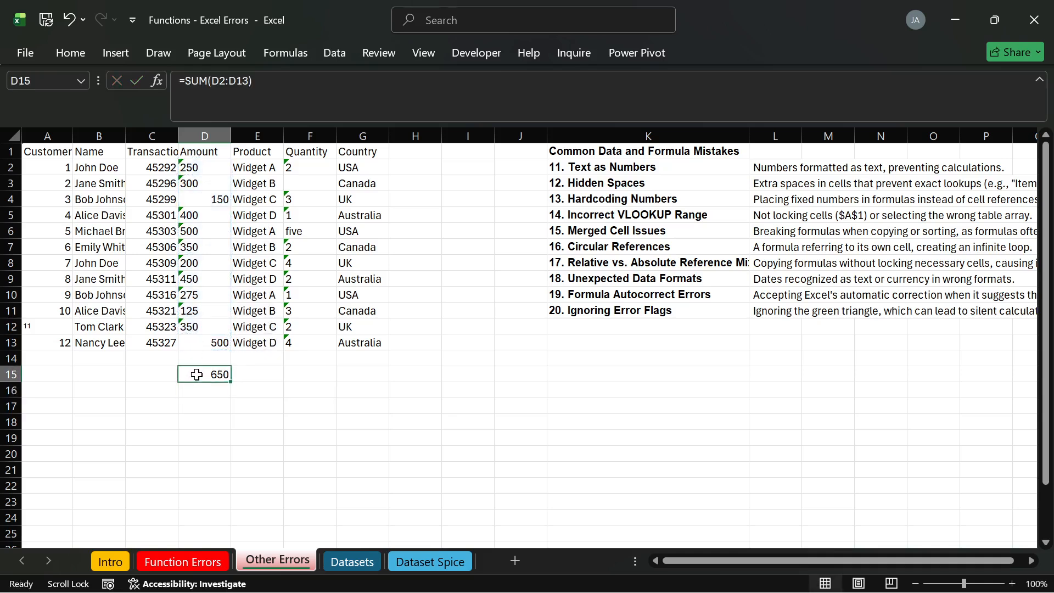
Compare the Amount values in D2:D12 with the SUM result in cell D15.
{"action": "left_click_drag", "start_coordinate": [200, 332], "coordinate": [191, 215]}
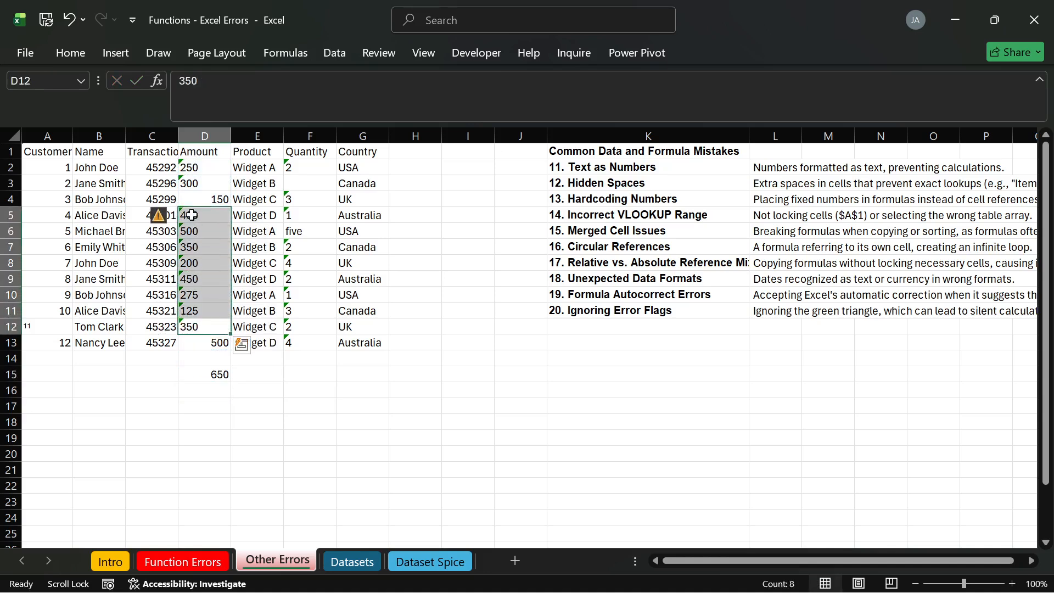
{"action": "left_click", "coordinate": [172, 374]}
{"action": "left_click", "coordinate": [218, 374]}
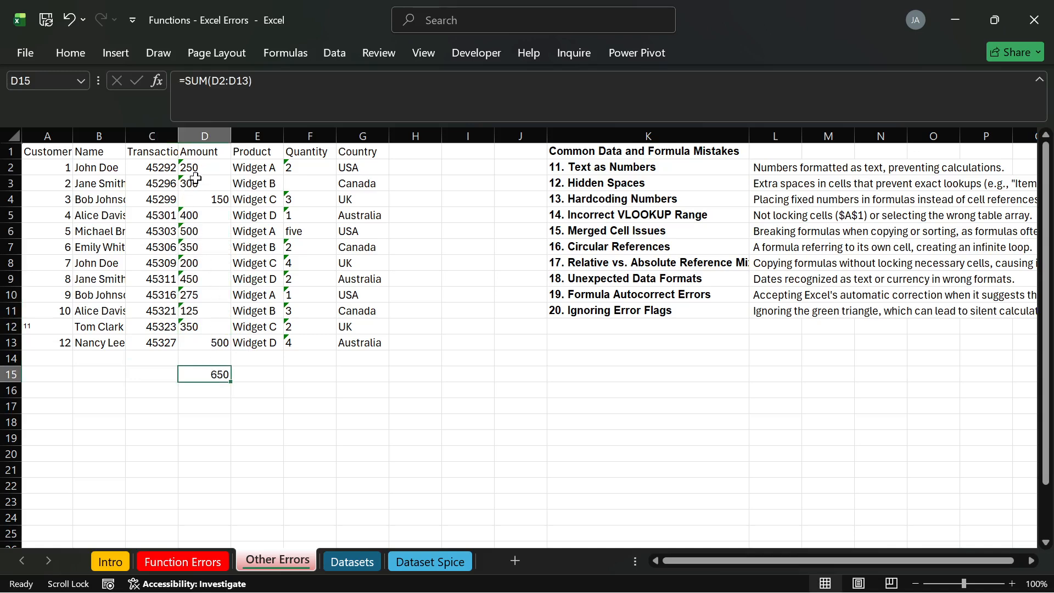
{"action": "left_click_drag", "start_coordinate": [194, 170], "coordinate": [202, 327]}
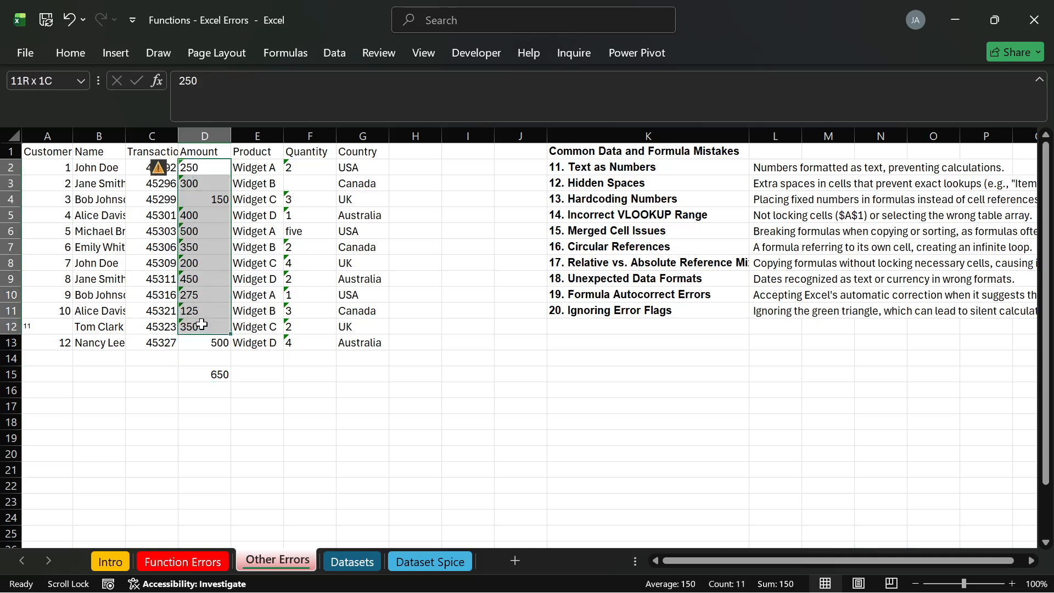
{"action": "left_click", "coordinate": [186, 216]}
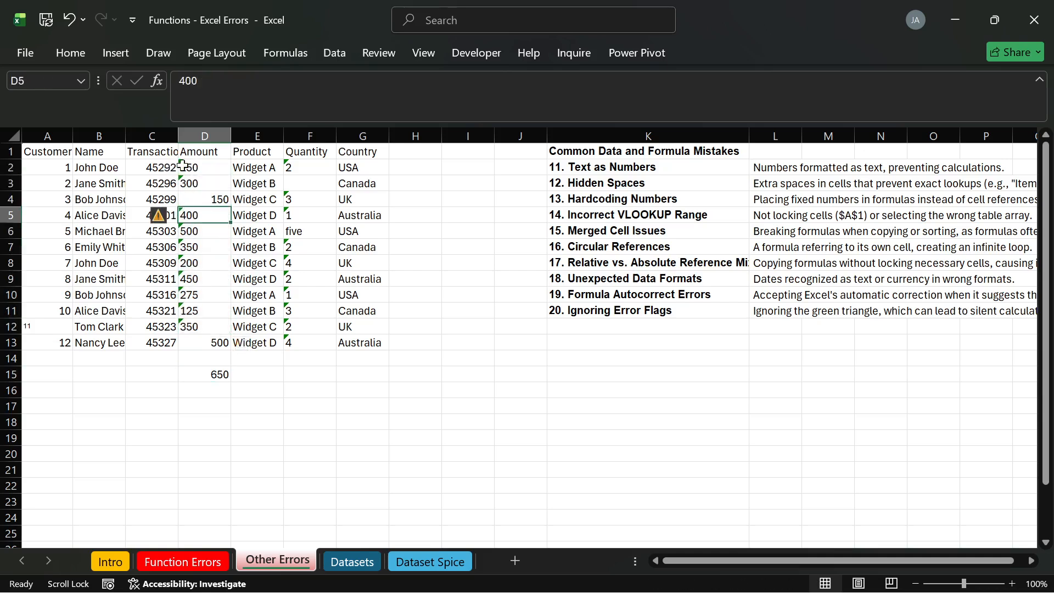
Convert the text amount in cell D2 to a number and check the total in D15.
{"action": "left_click", "coordinate": [192, 168]}
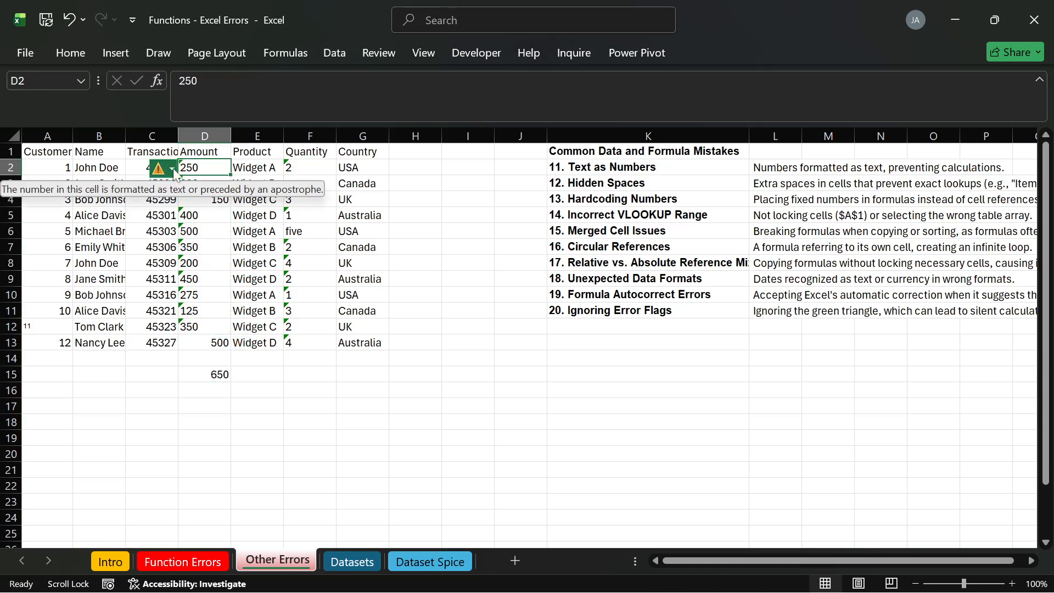
{"action": "left_click", "coordinate": [172, 170]}
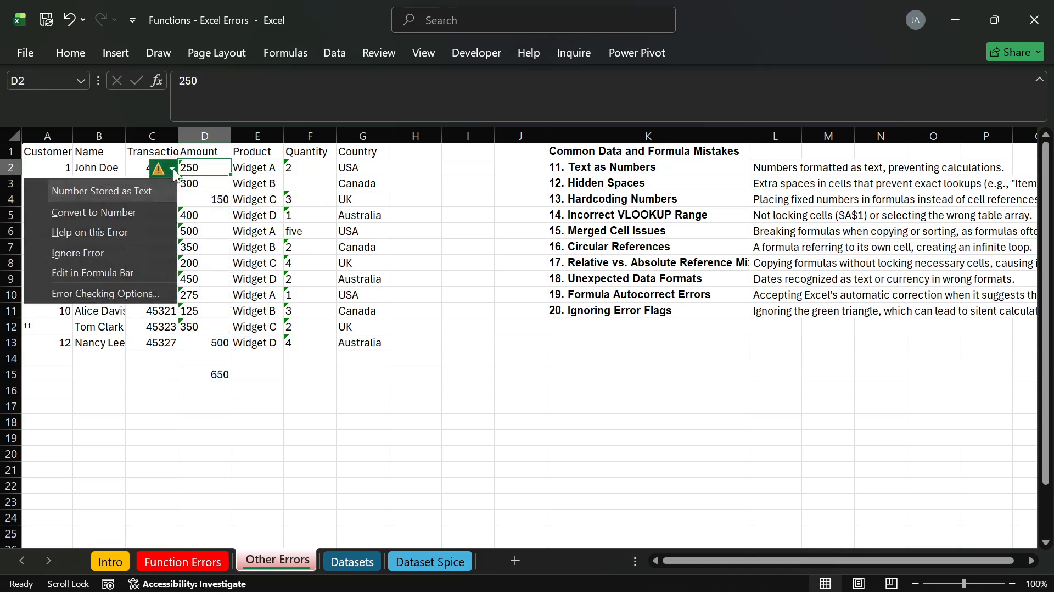
{"action": "left_click", "coordinate": [117, 213]}
{"action": "left_click", "coordinate": [220, 374]}
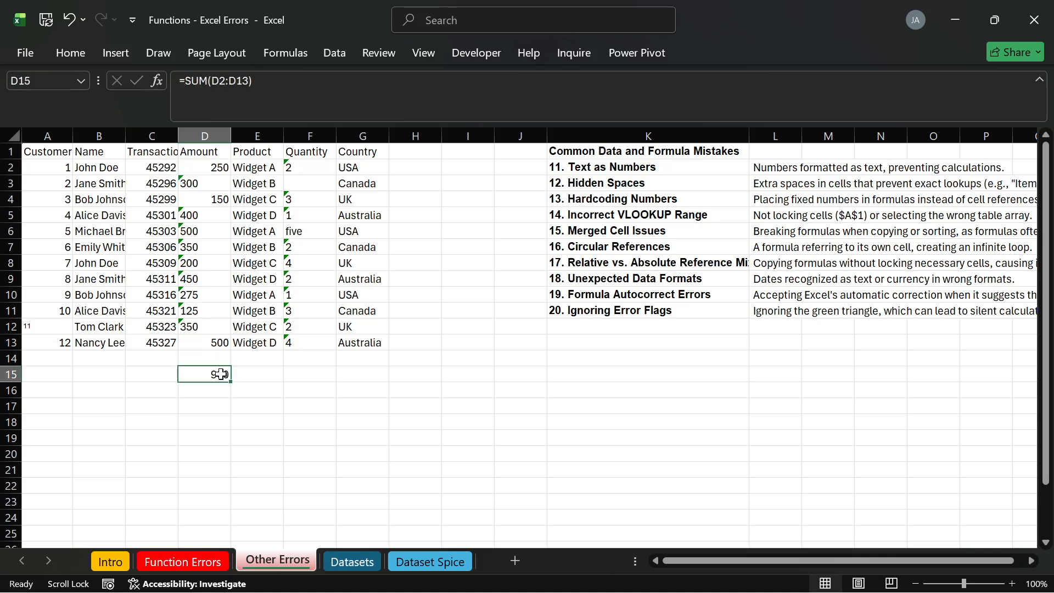
Convert the text amount in cell D3 to a number and check the Amount range D2:D13.
{"action": "left_click", "coordinate": [190, 185]}
{"action": "left_click", "coordinate": [171, 186]}
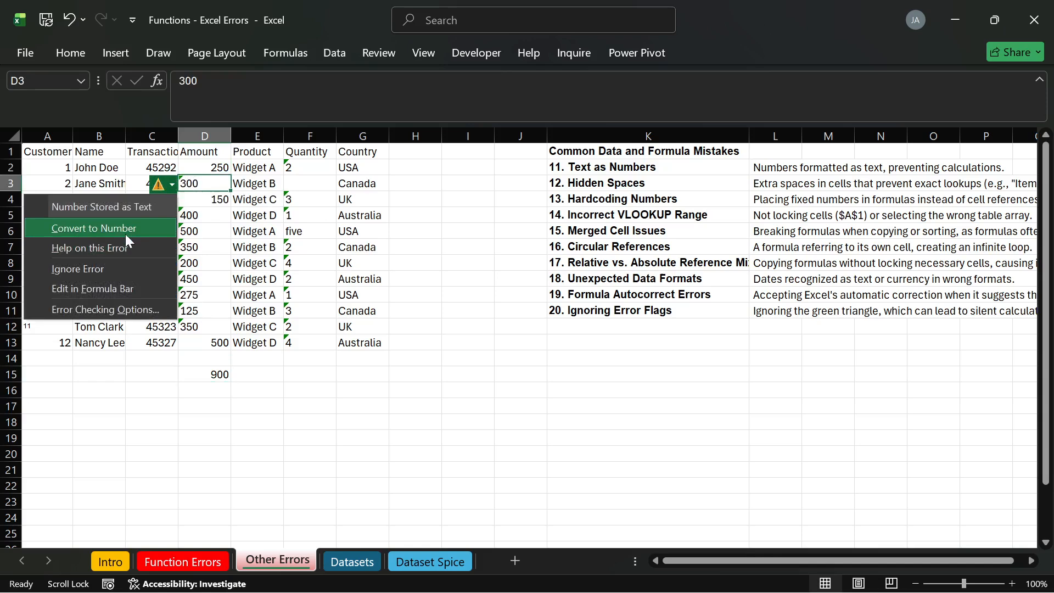
{"action": "left_click", "coordinate": [125, 230]}
{"action": "left_click_drag", "start_coordinate": [208, 163], "coordinate": [211, 337]}
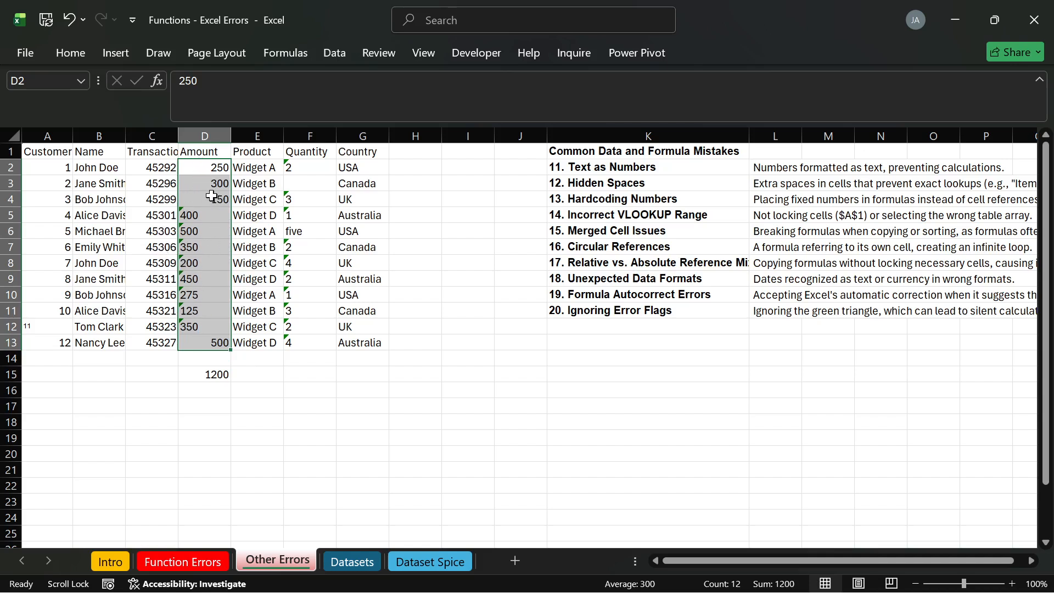
{"action": "left_click", "coordinate": [203, 166]}
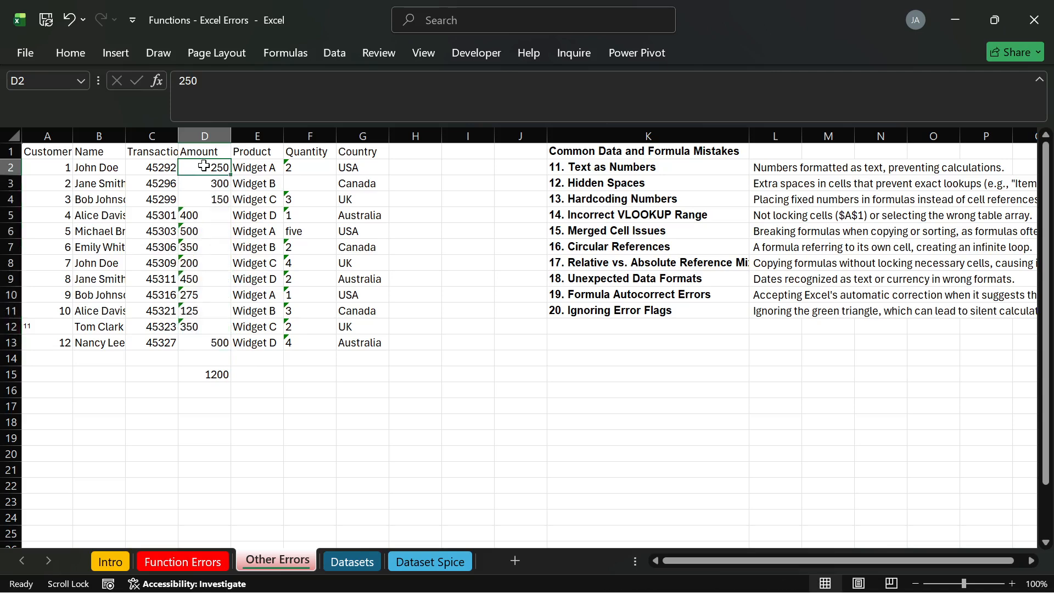
Turn the text amount in cell D5 into a number by re-entering it.
{"action": "left_click", "coordinate": [190, 212]}
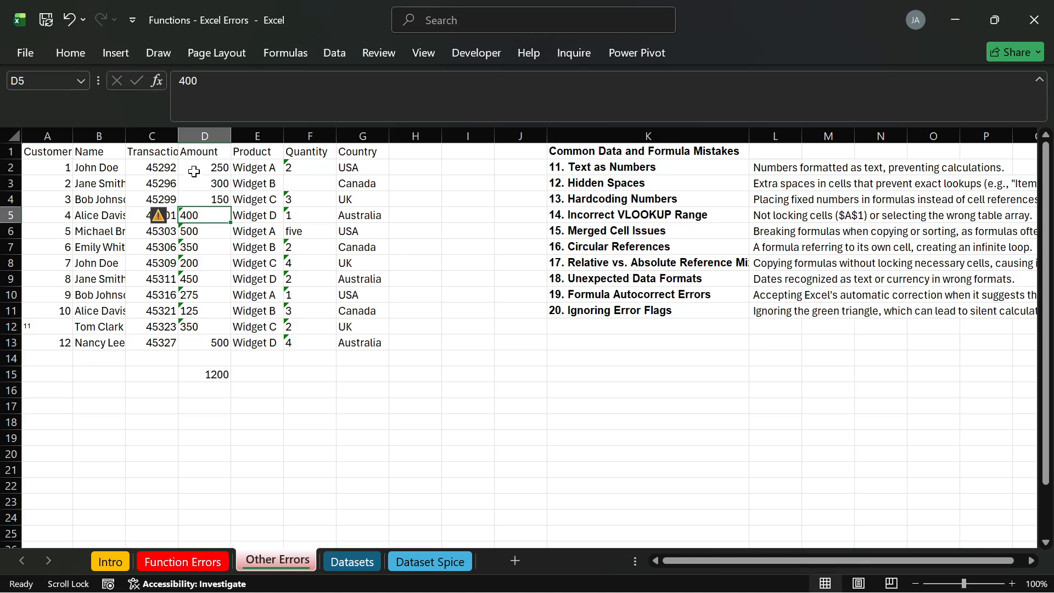
{"action": "left_click", "coordinate": [171, 217]}
{"action": "left_click", "coordinate": [209, 213]}
{"action": "double_click", "coordinate": [210, 213]}
{"action": "left_click", "coordinate": [296, 406]}
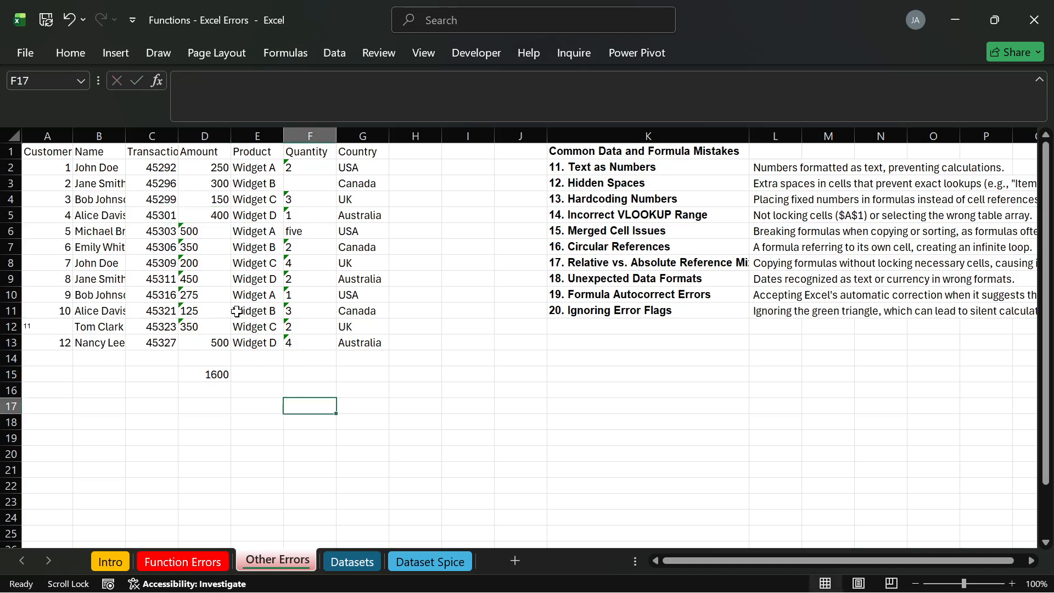
View the error options for the text amounts in D6:D12 and the SUM formula in cell D15.
{"action": "left_click_drag", "start_coordinate": [193, 227], "coordinate": [198, 324]}
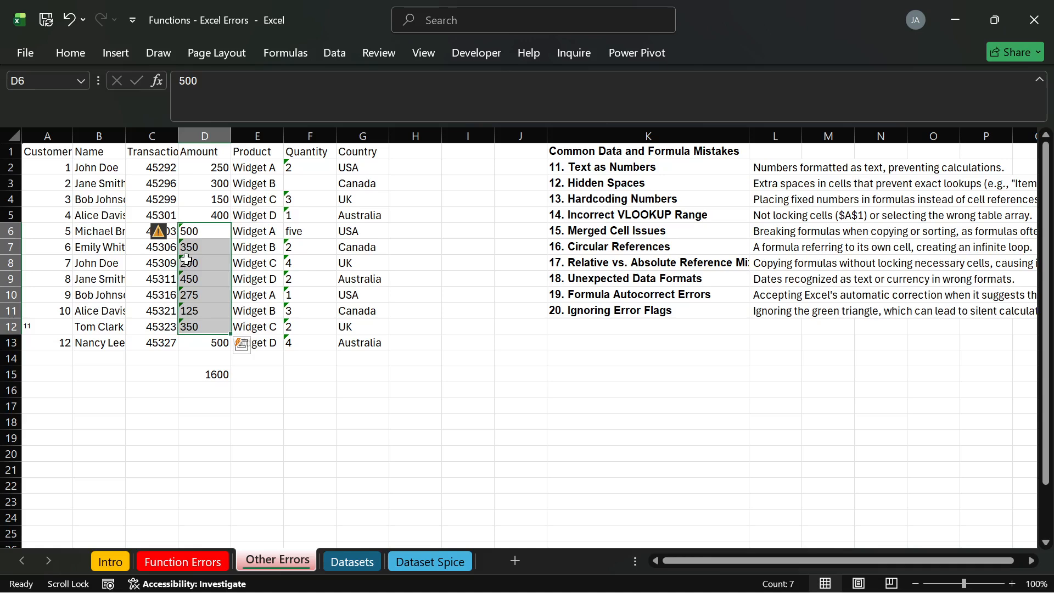
{"action": "left_click", "coordinate": [172, 233]}
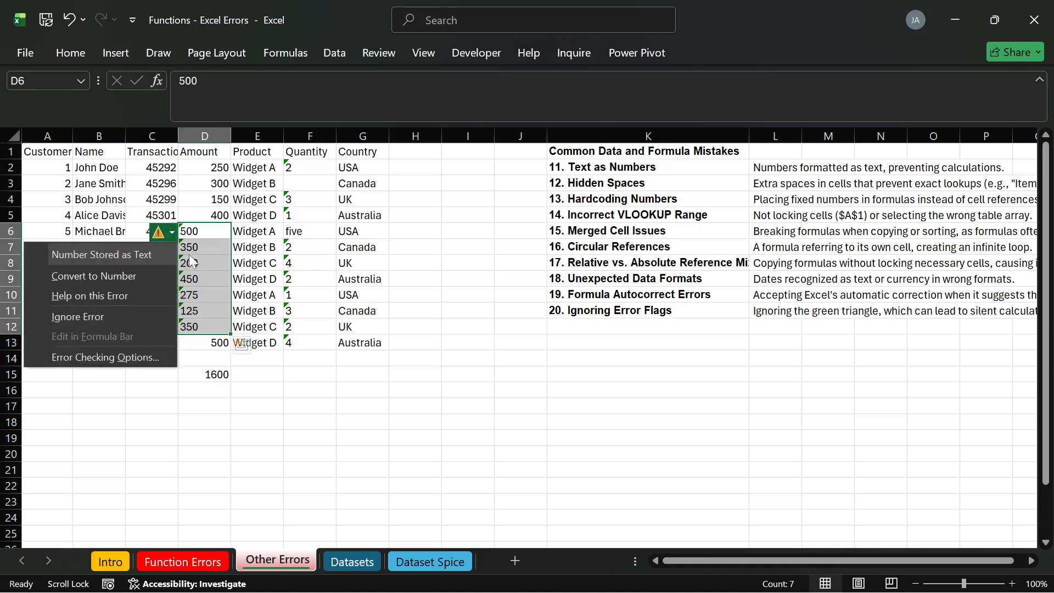
{"action": "key", "text": "Escape"}
{"action": "left_click", "coordinate": [205, 373]}
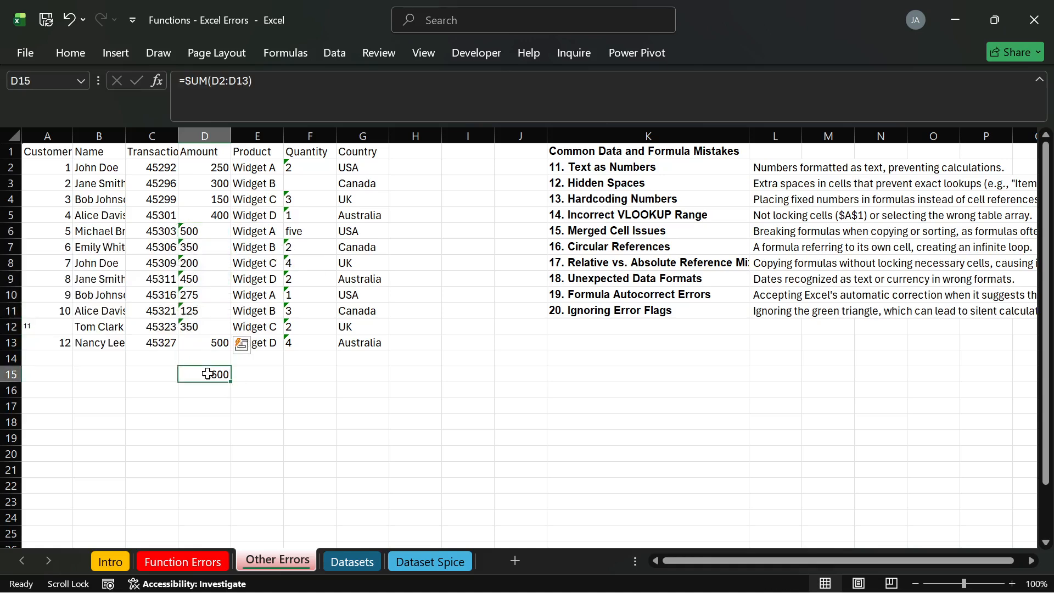
Re-enter the amount in cell D9 so that it is stored as a number.
{"action": "double_click", "coordinate": [208, 276]}
{"action": "key", "text": "Return"}
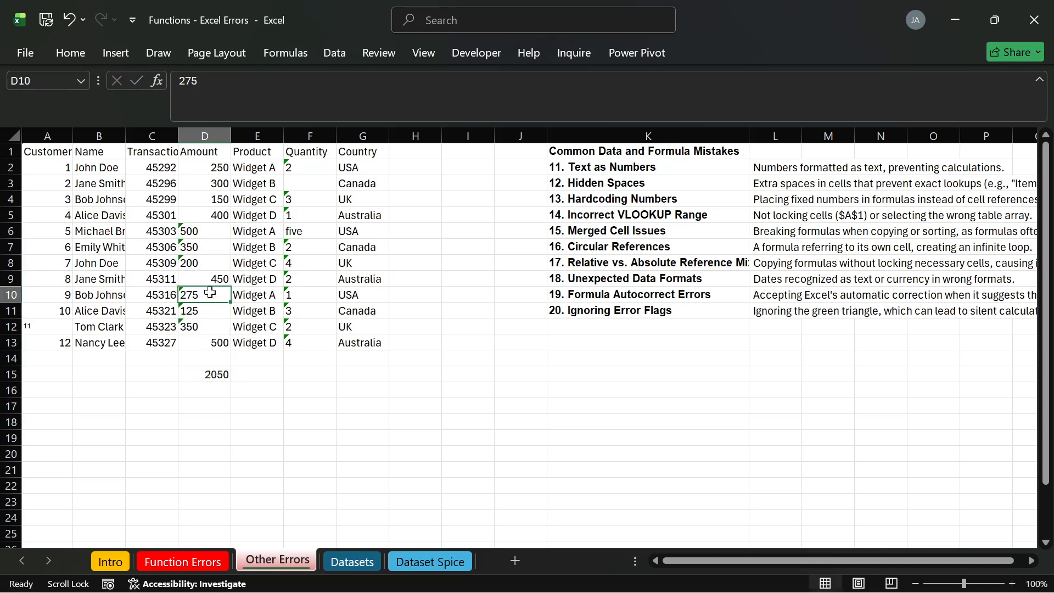
{"action": "left_click", "coordinate": [276, 373]}
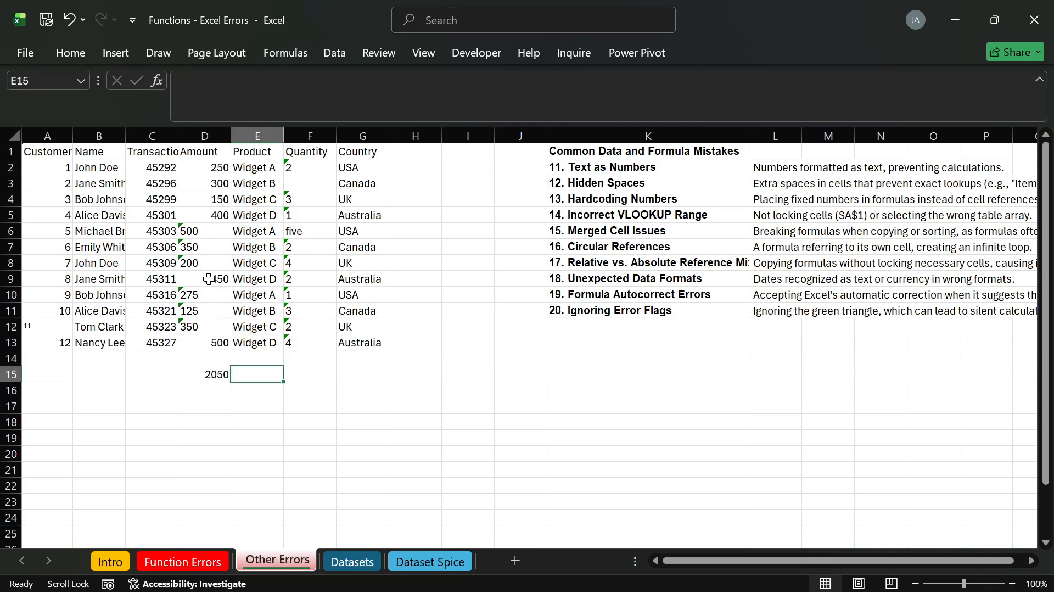
Examine the Amount cells D6:D12 and read the explanation of their error flag.
{"action": "left_click_drag", "start_coordinate": [196, 233], "coordinate": [194, 336]}
{"action": "left_click", "coordinate": [166, 306]}
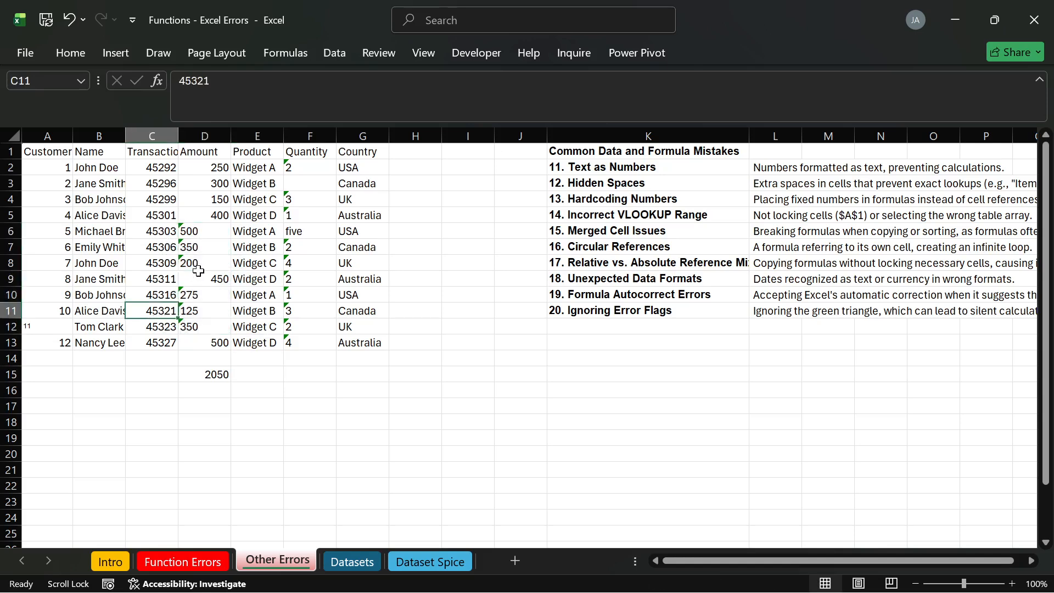
{"action": "left_click_drag", "start_coordinate": [192, 234], "coordinate": [203, 326]}
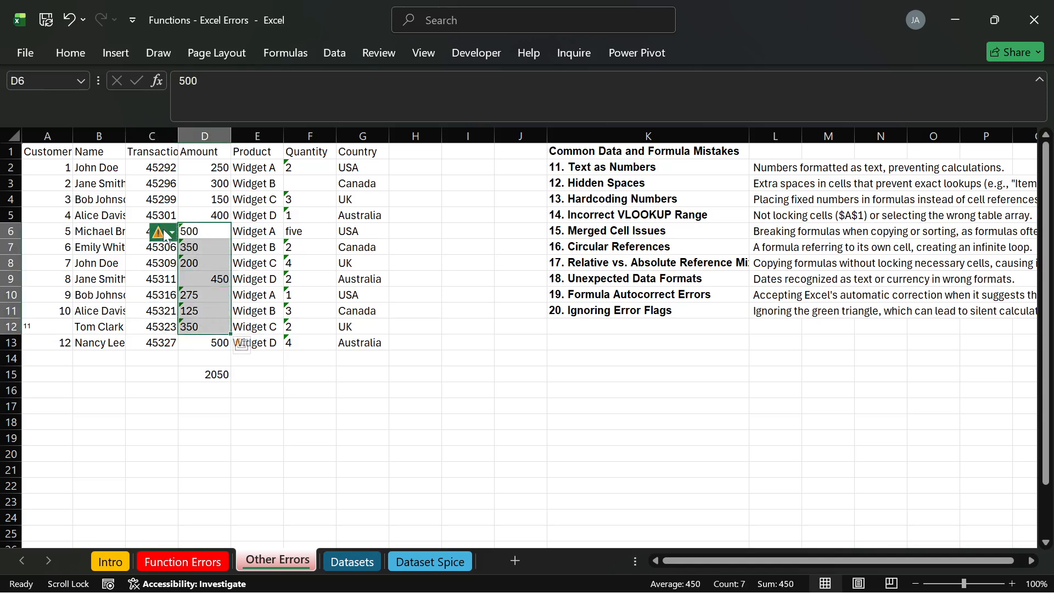
{"action": "mouse_move", "coordinate": [164, 234]}
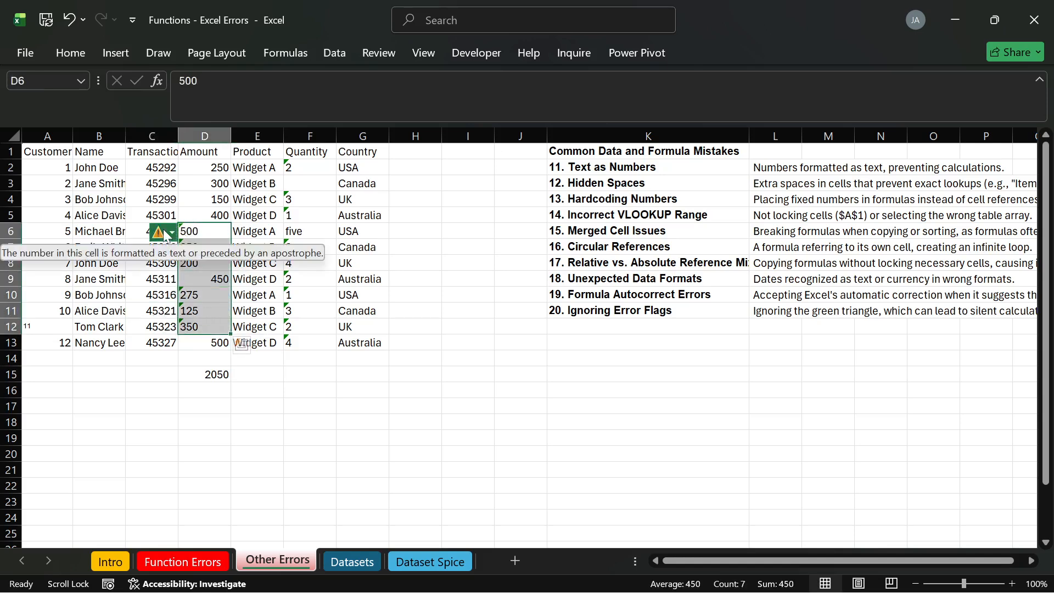
{"action": "left_click", "coordinate": [248, 390]}
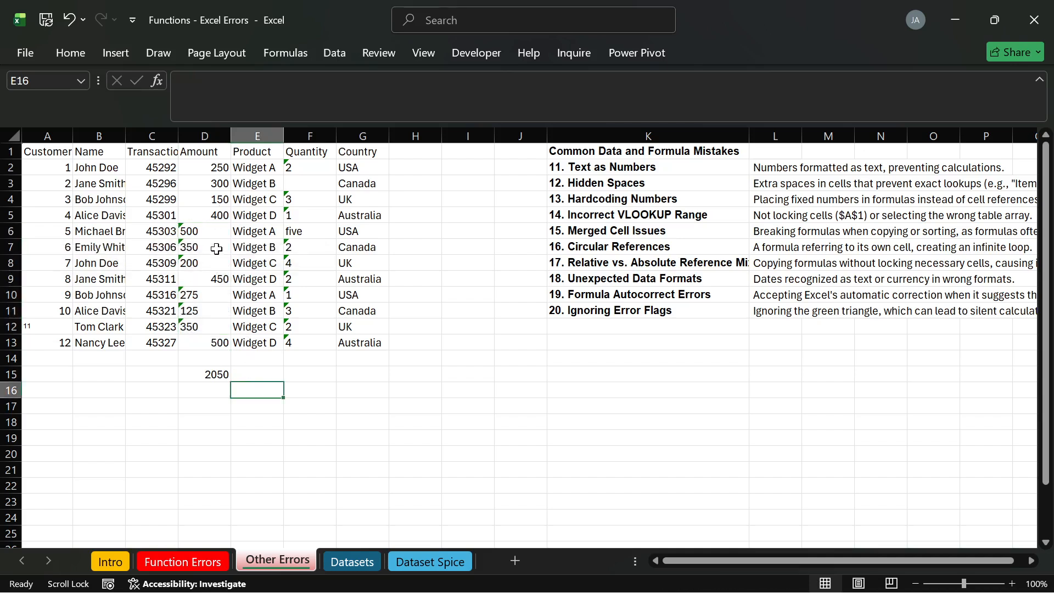
Undo the number conversions made in the Amount cells D2, D3, D5 and D9.
{"action": "left_click", "coordinate": [257, 131]}
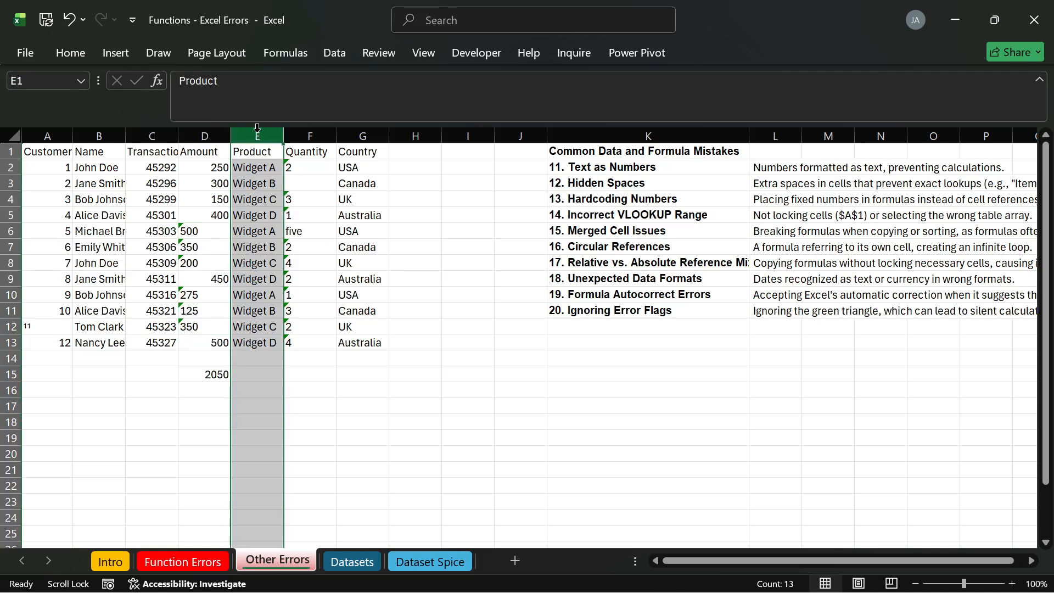
{"action": "left_click", "coordinate": [341, 390]}
{"action": "key", "text": "ctrl+z"}
{"action": "key", "text": "ctrl+z"}
{"action": "key", "text": "ctrl+z"}
{"action": "key", "text": "ctrl+z"}
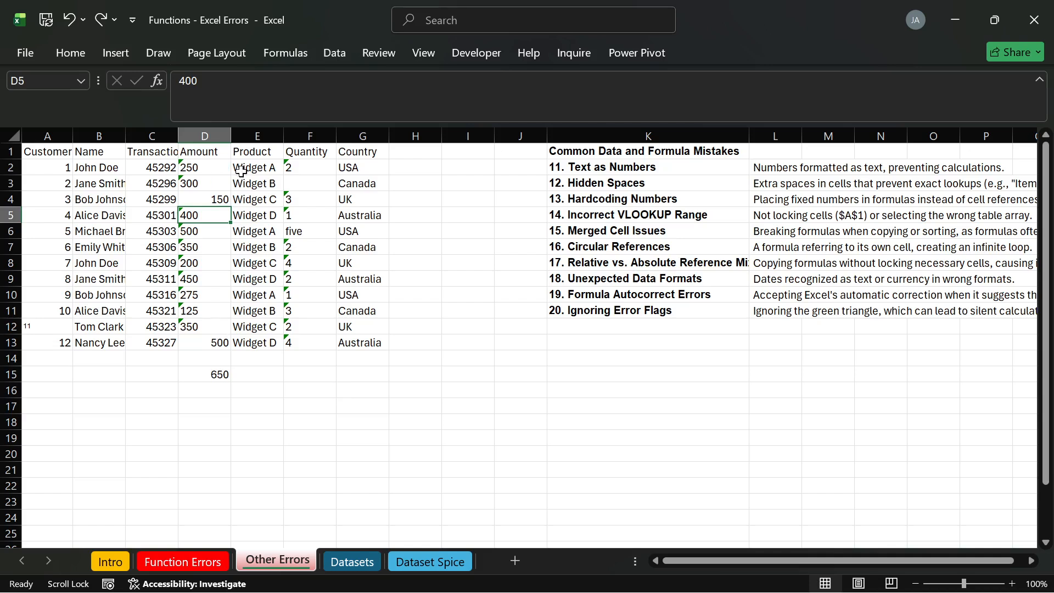
Insert a blank column before Product and give it the header Amount (#) in cell E1.
{"action": "left_click", "coordinate": [260, 134]}
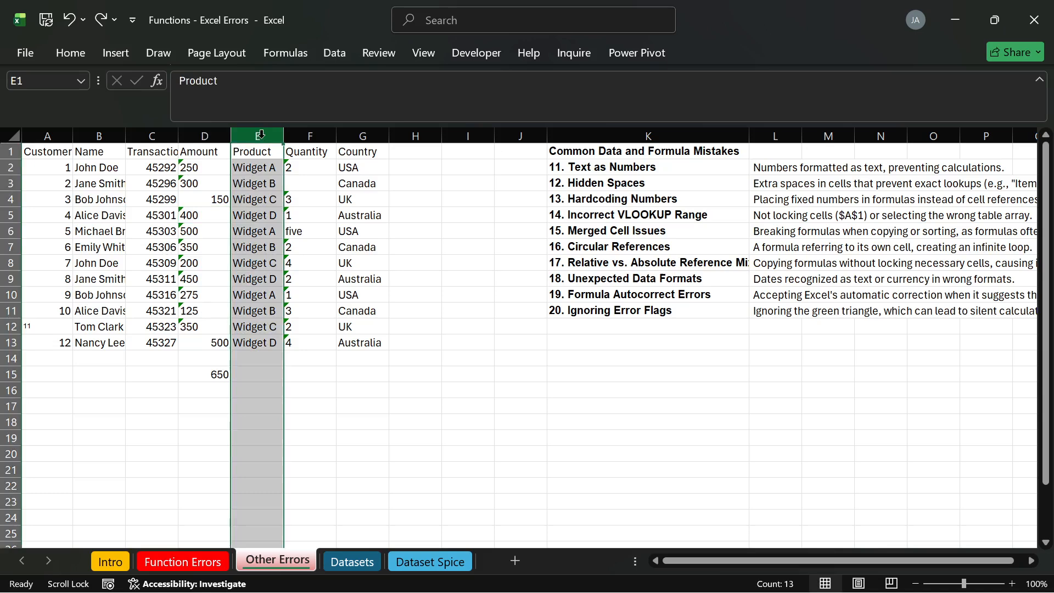
{"action": "key", "text": "ctrl+shift+plus"}
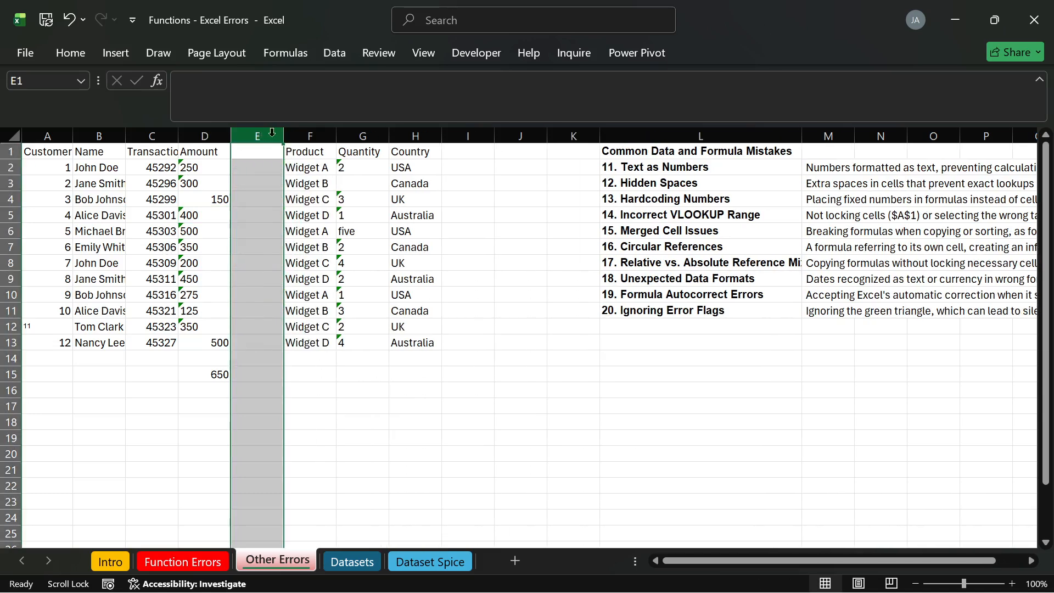
{"action": "left_click", "coordinate": [248, 155]}
{"action": "type", "text": "Amount"}
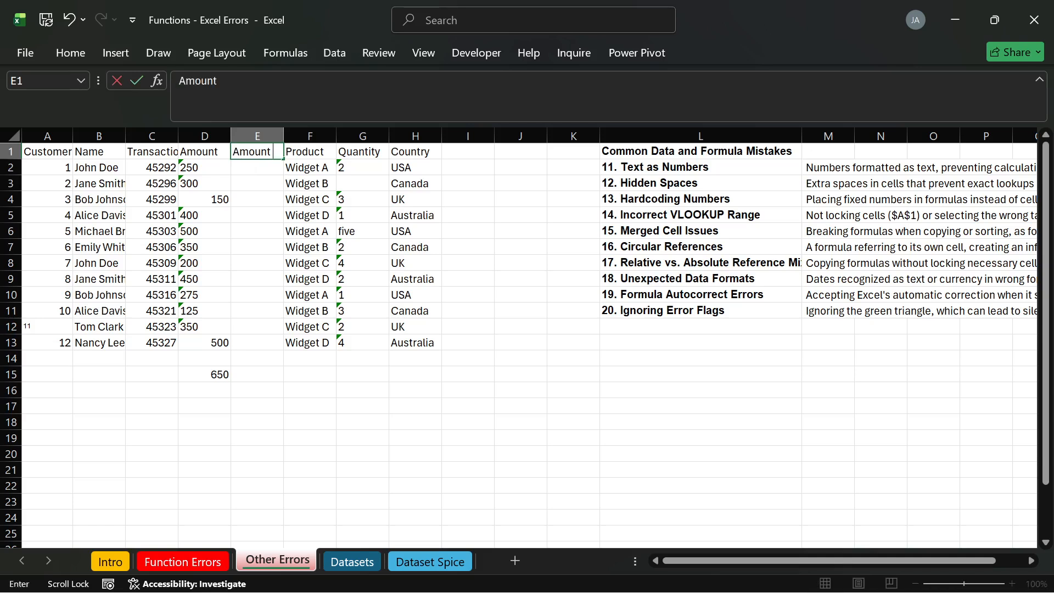
{"action": "type", "text": "(3"}
{"action": "key", "text": "Return"}
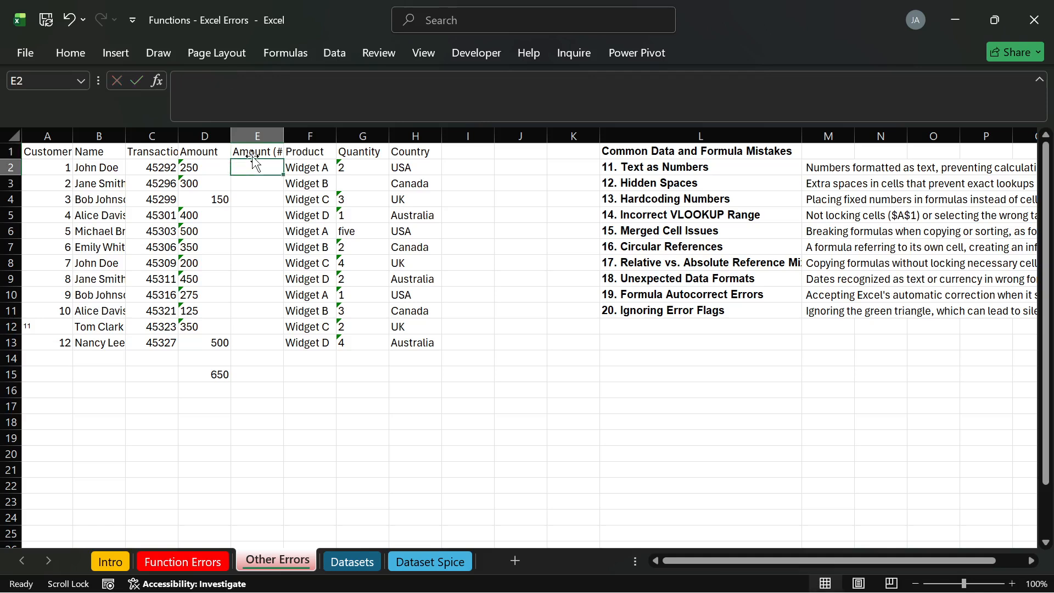
Enter the formula =VALUE(D2) in cell E2 to convert the text amount to a number.
{"action": "type", "text": "="}
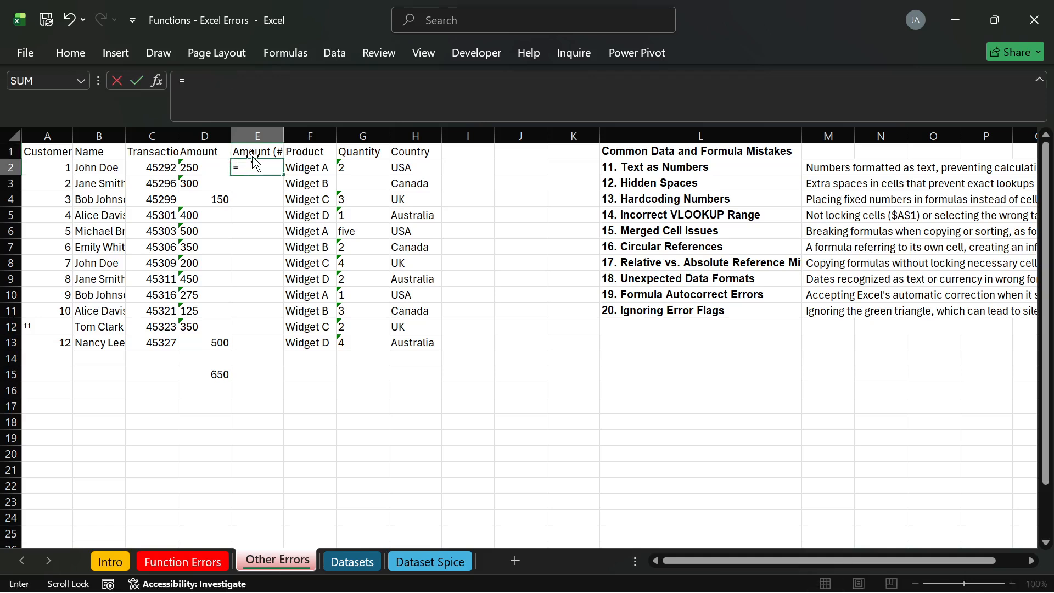
{"action": "type", "text": "value"}
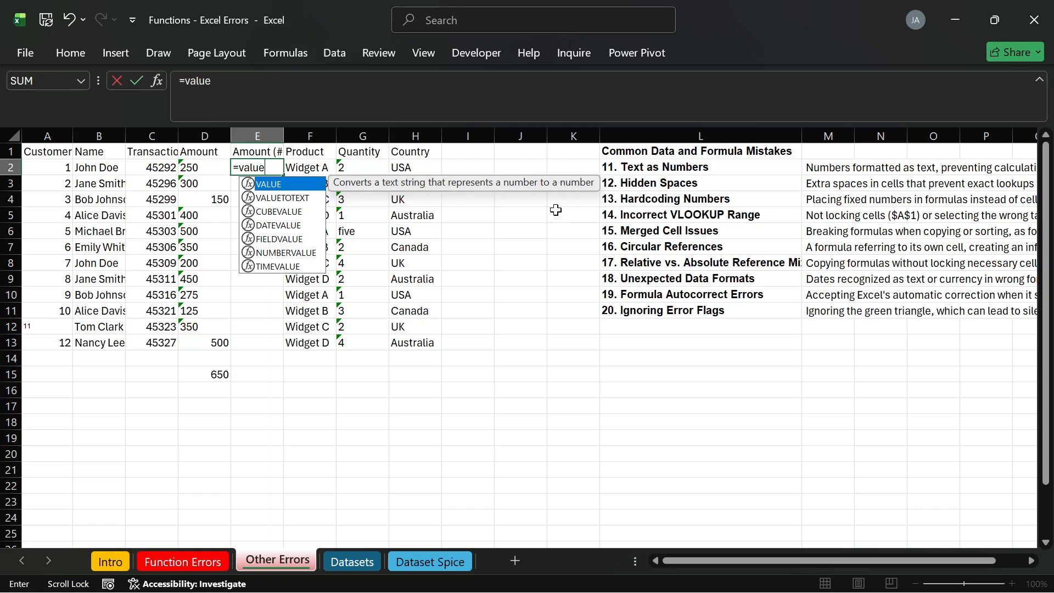
{"action": "key", "text": "Tab"}
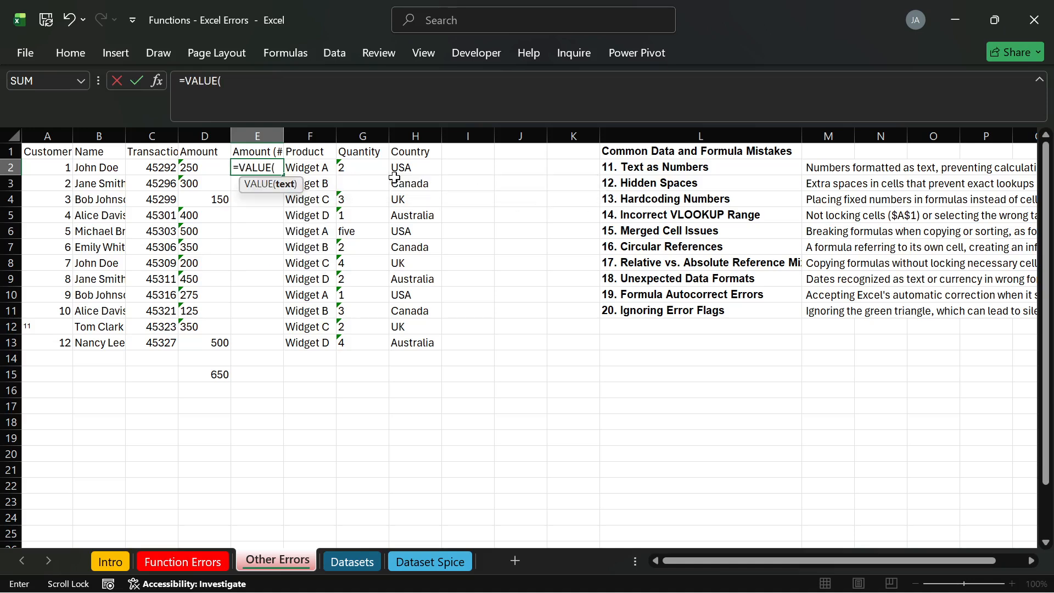
{"action": "left_click", "coordinate": [204, 166]}
{"action": "key", "text": "Return"}
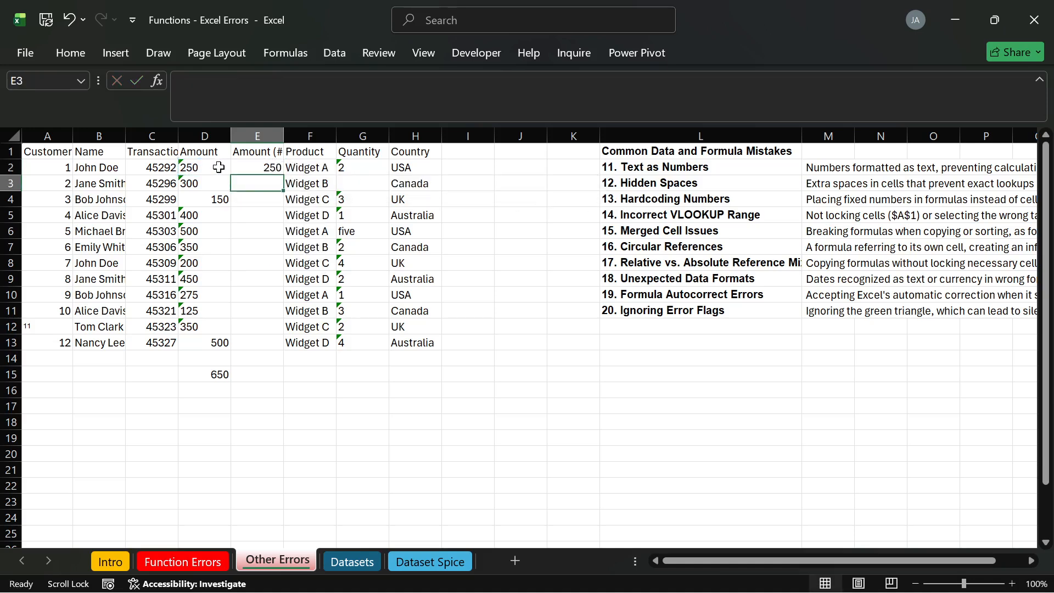
Fill the VALUE formula from E2 down to E13 and check the converted amounts.
{"action": "left_click", "coordinate": [269, 169]}
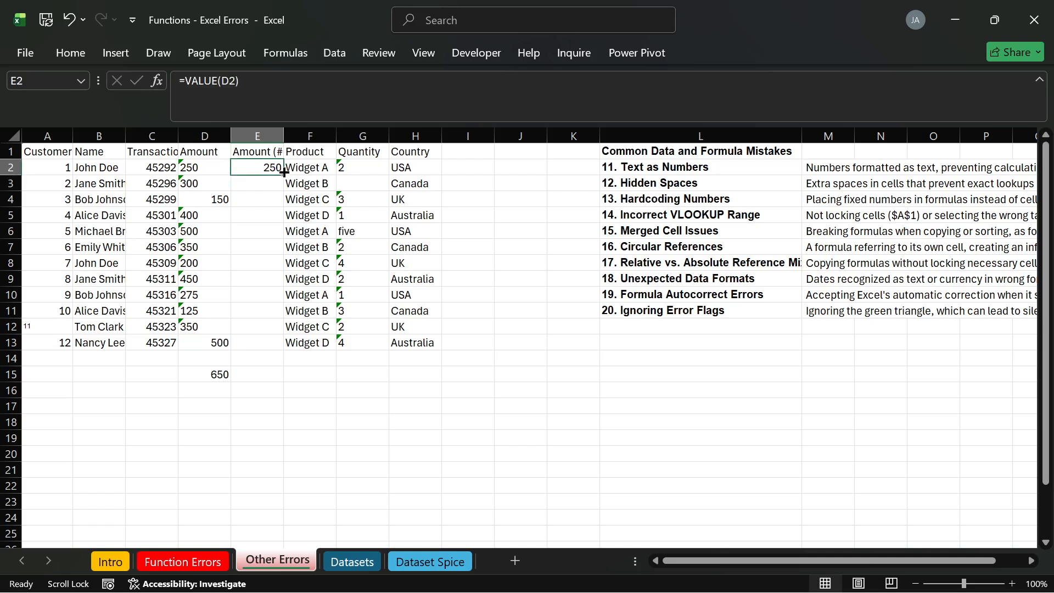
{"action": "double_click", "coordinate": [283, 176]}
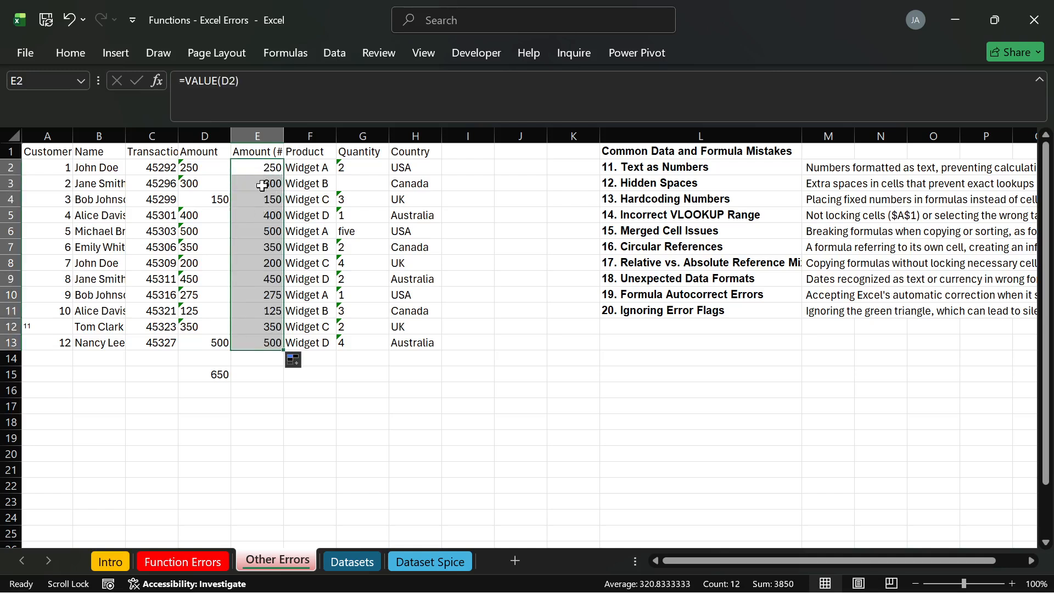
{"action": "left_click_drag", "start_coordinate": [255, 167], "coordinate": [247, 343]}
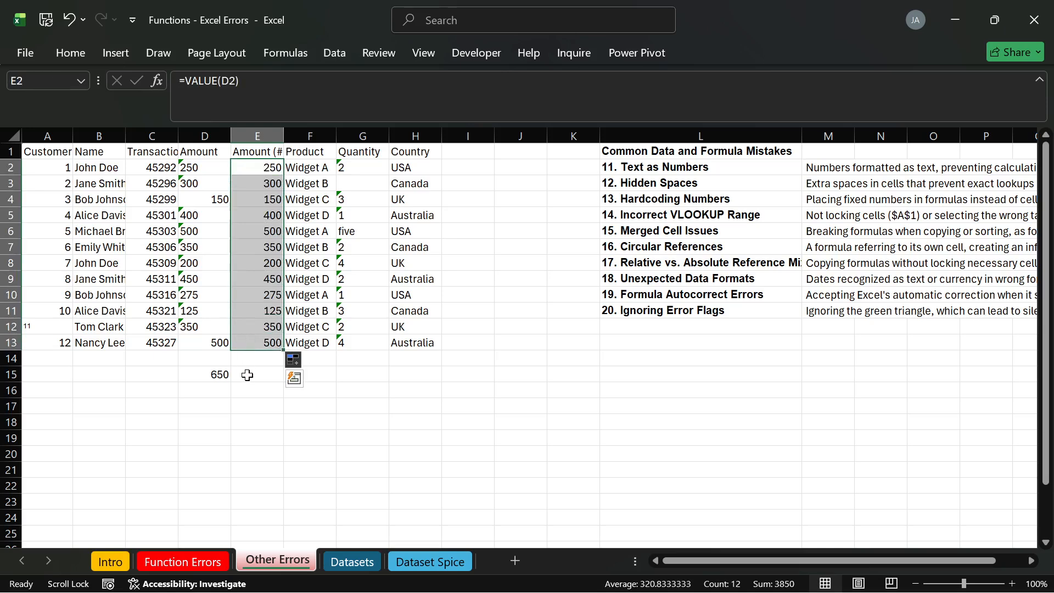
Copy the SUM formula from D15 to E15 and check that it covers E2:E13.
{"action": "left_click", "coordinate": [243, 376]}
{"action": "left_click", "coordinate": [218, 371]}
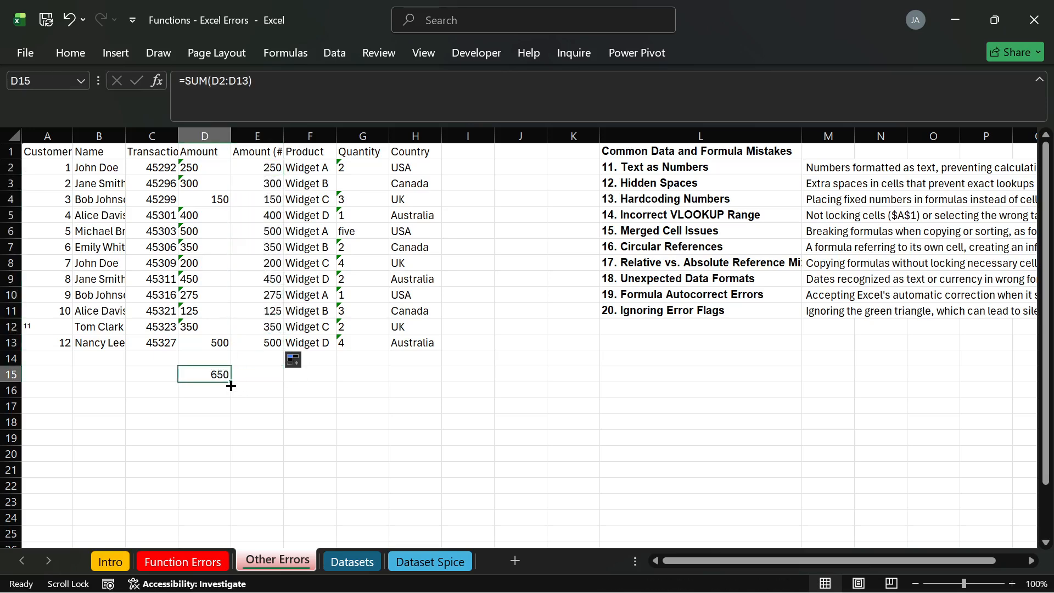
{"action": "left_click_drag", "start_coordinate": [230, 383], "coordinate": [275, 376]}
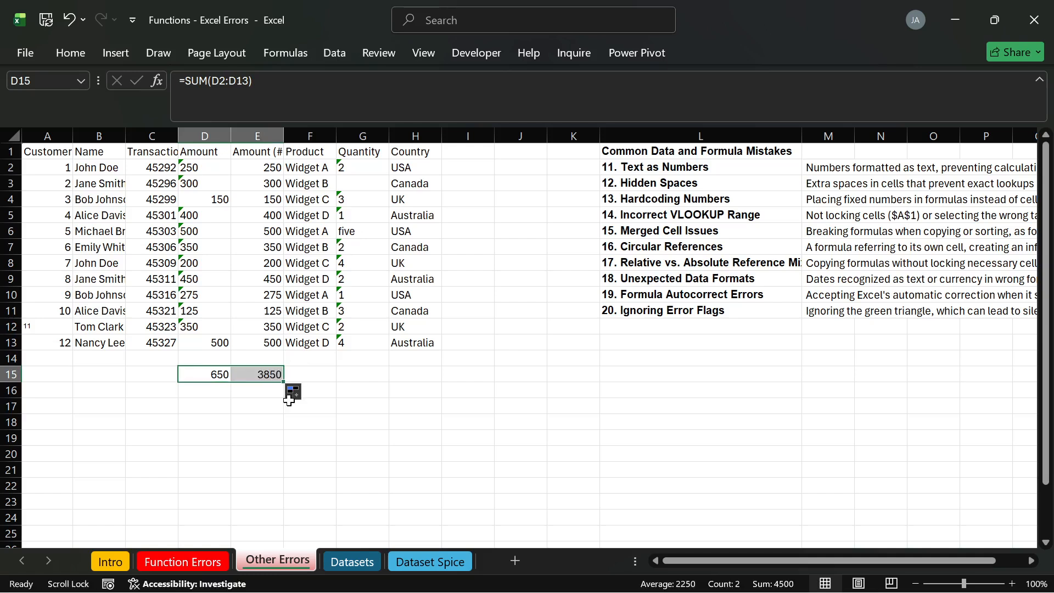
{"action": "left_click", "coordinate": [252, 375]}
{"action": "double_click", "coordinate": [251, 375]}
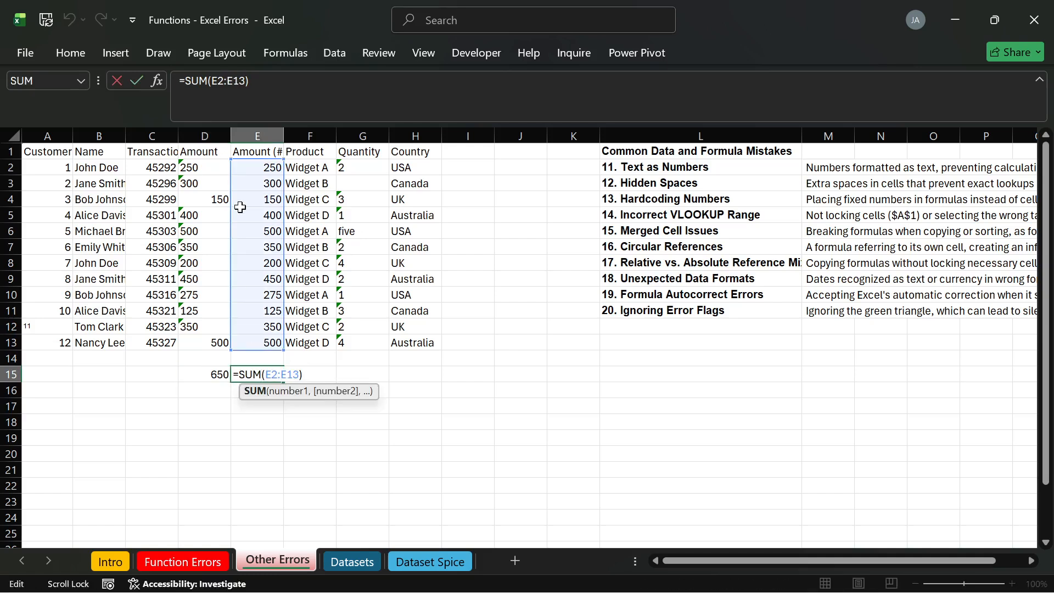
{"action": "key", "text": "Return"}
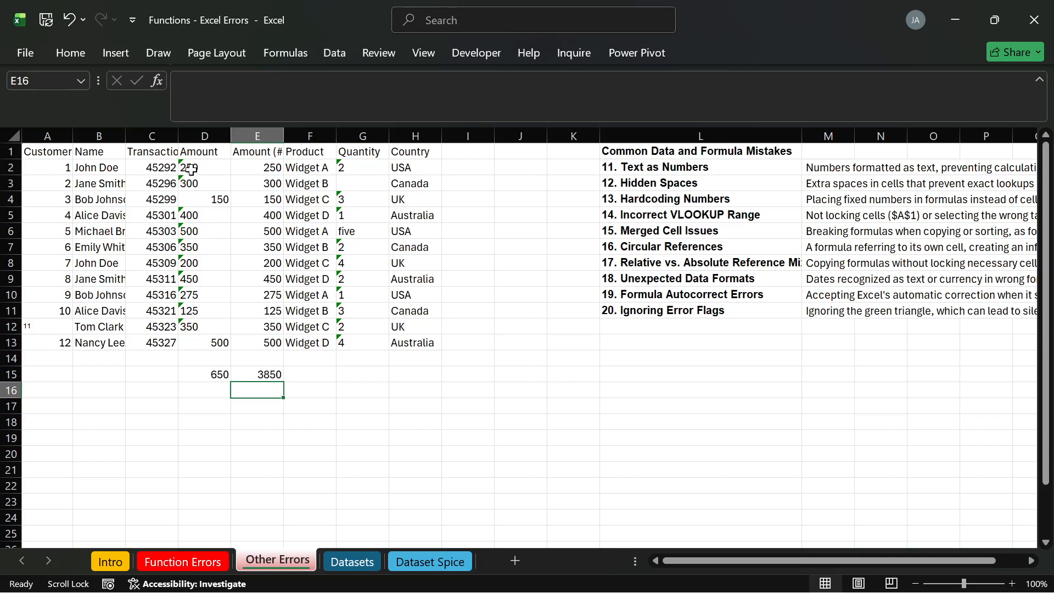
Read the description of mistake 20, Ignoring Error Flags, in cell M11.
{"action": "left_click", "coordinate": [682, 309]}
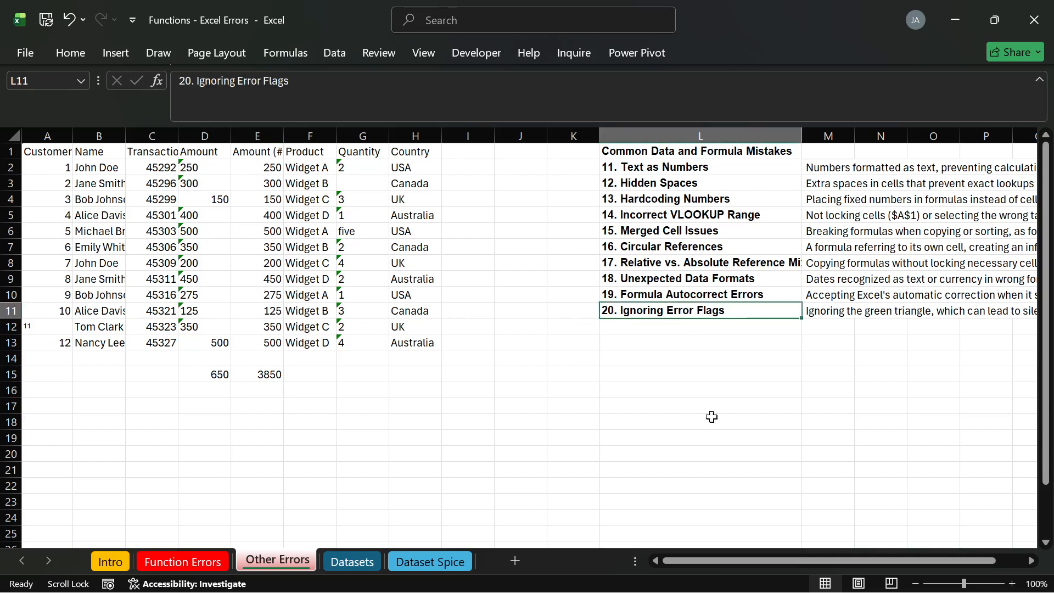
{"action": "scroll", "coordinate": [716, 542], "scroll_direction": "right", "scroll_amount": 3}
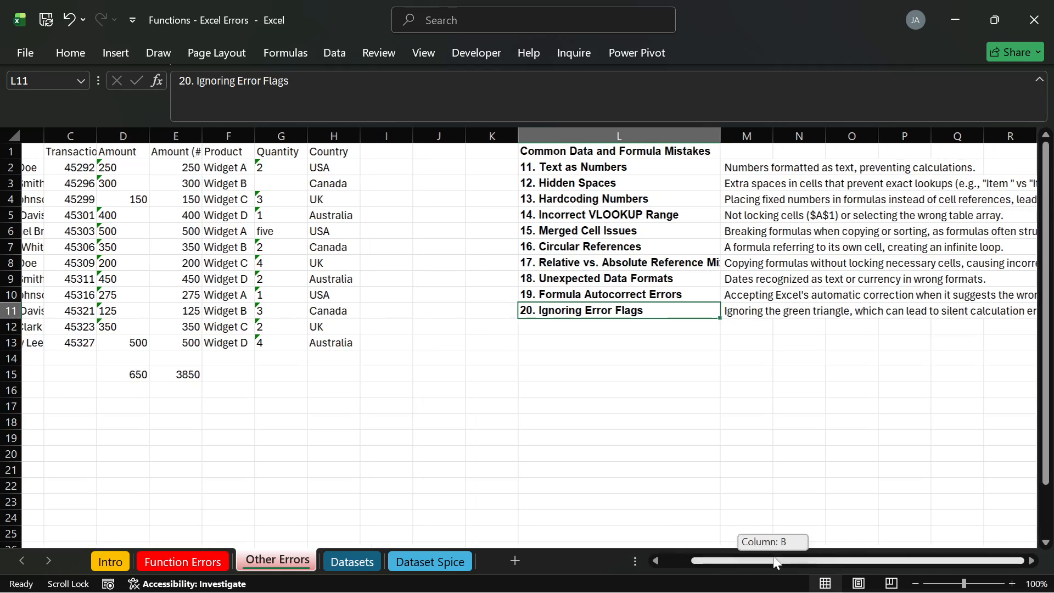
{"action": "left_click", "coordinate": [734, 311]}
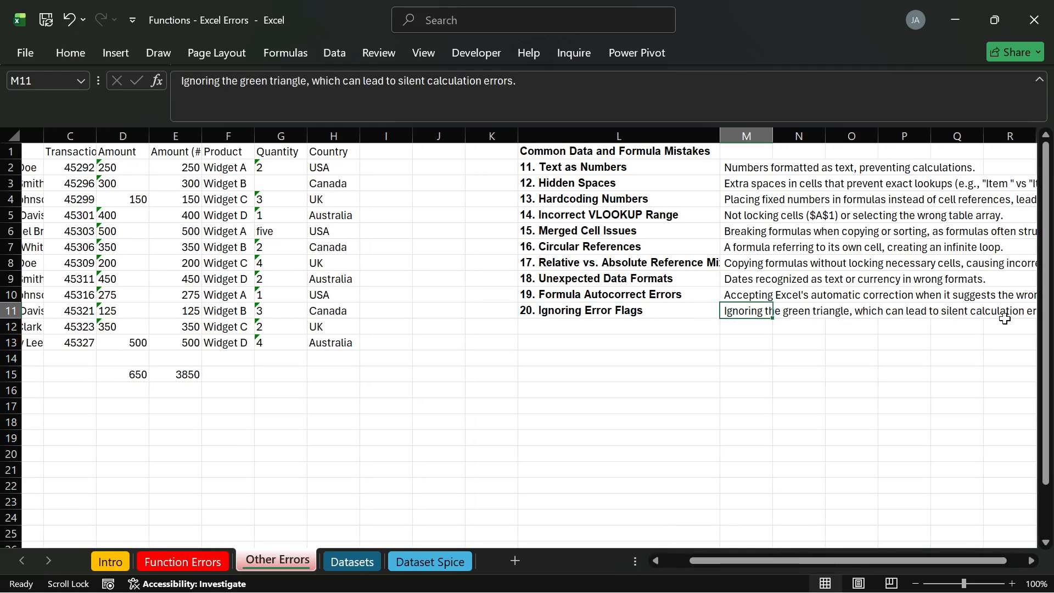
{"action": "left_click_drag", "start_coordinate": [805, 560], "coordinate": [779, 559]}
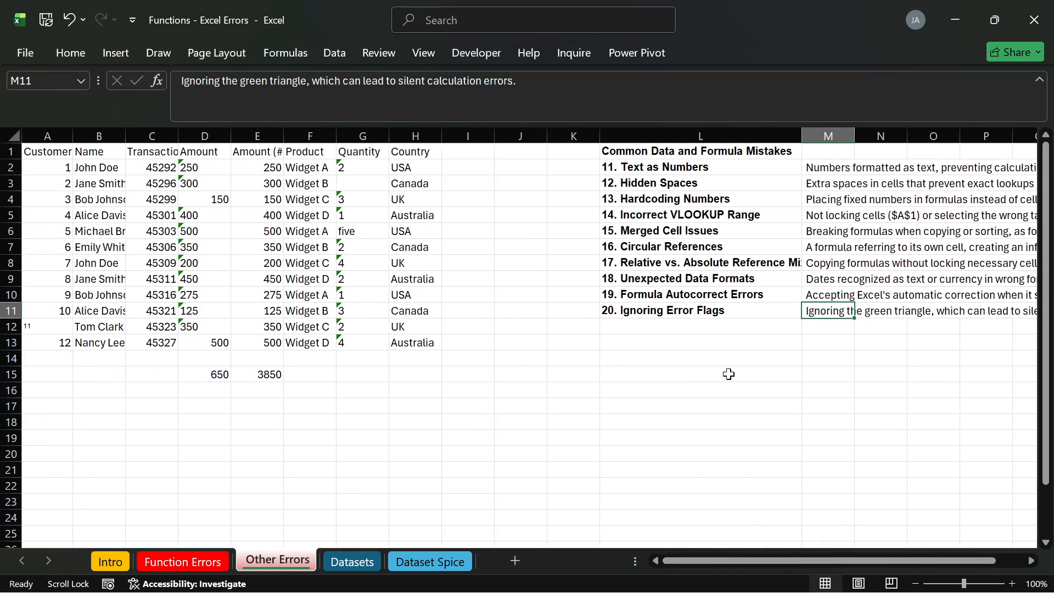
Change the font color of the mistake headings 11. Text as Numbers and 20. Ignoring Error Flags to green.
{"action": "left_click", "coordinate": [652, 315]}
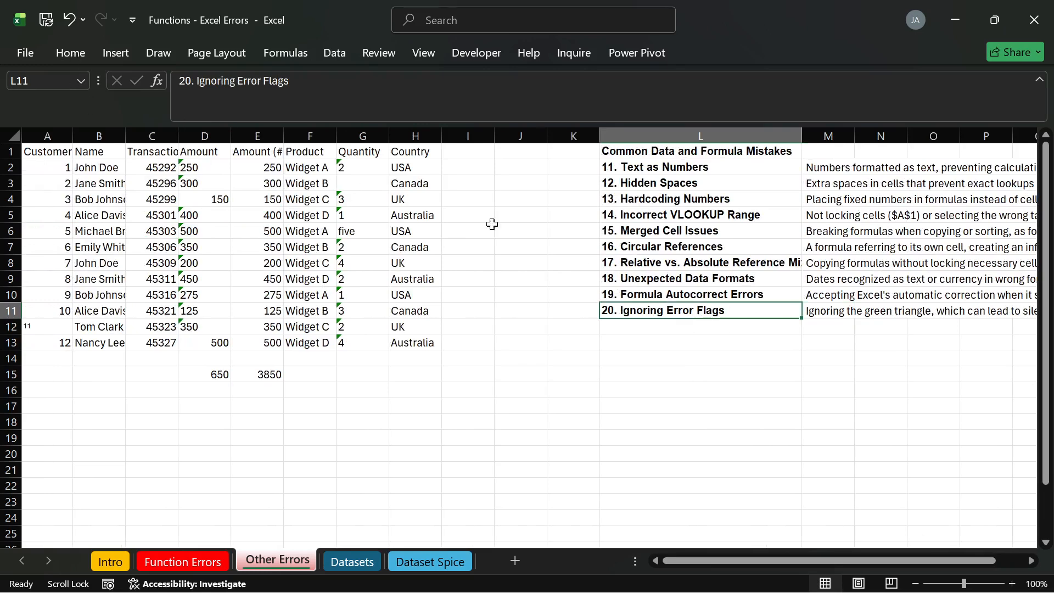
{"action": "left_click", "coordinate": [657, 166], "text": "ctrl"}
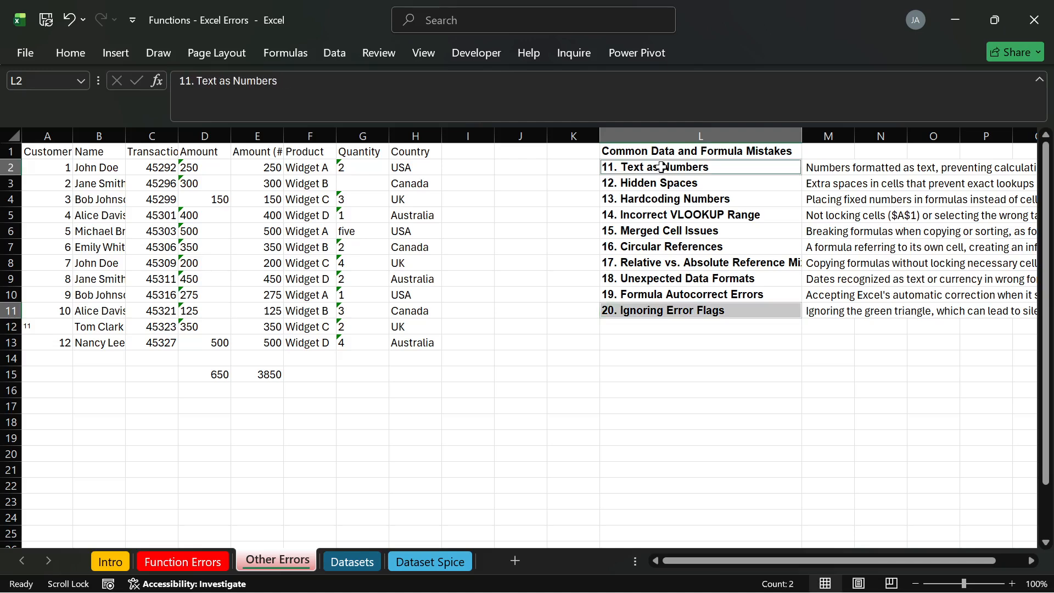
{"action": "left_click", "coordinate": [75, 53]}
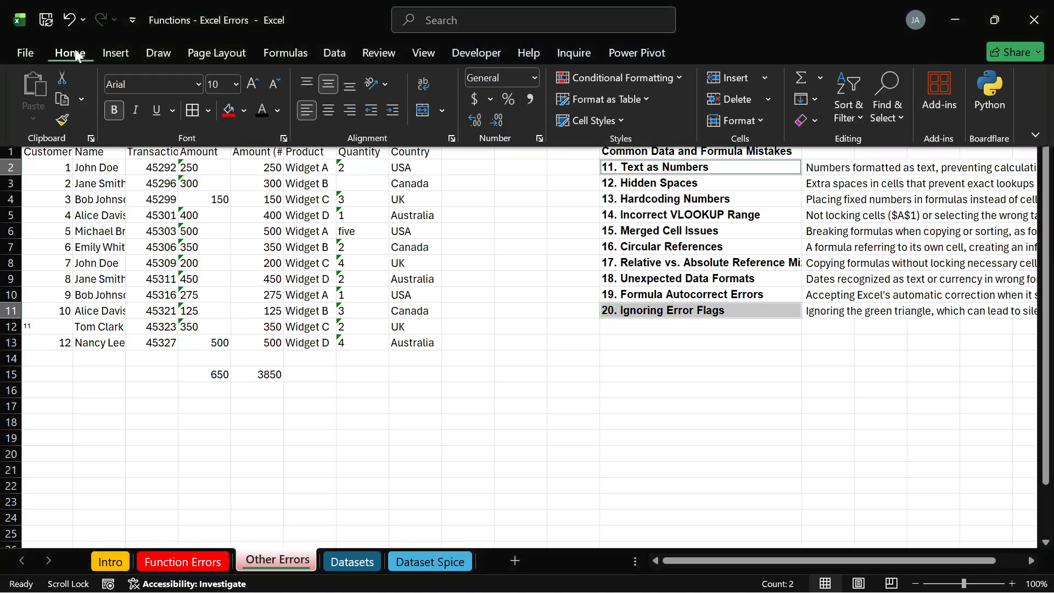
{"action": "left_click", "coordinate": [278, 111]}
{"action": "left_click", "coordinate": [475, 216]}
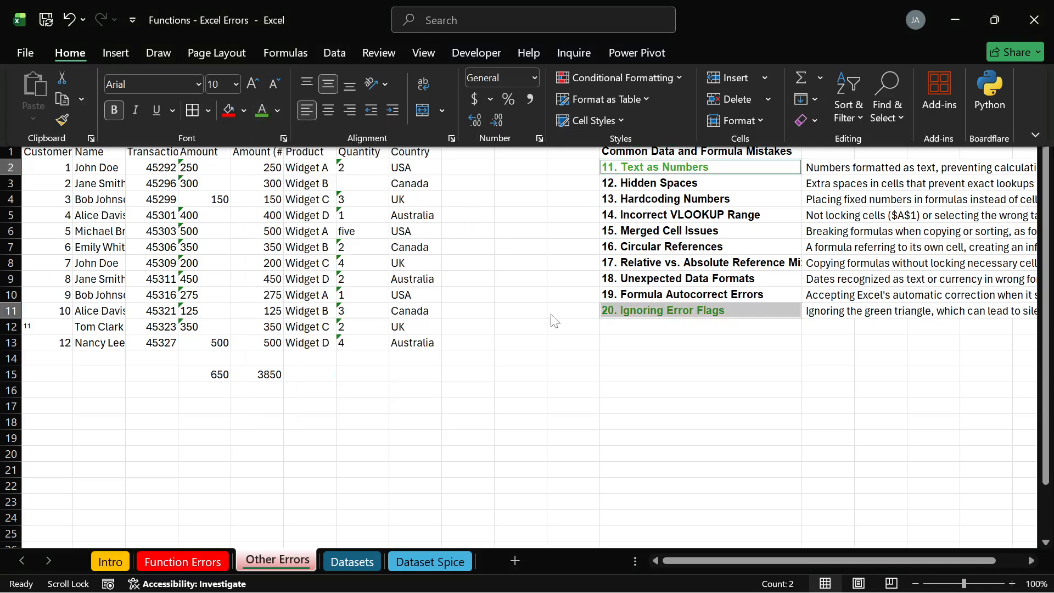
{"action": "left_click", "coordinate": [712, 449]}
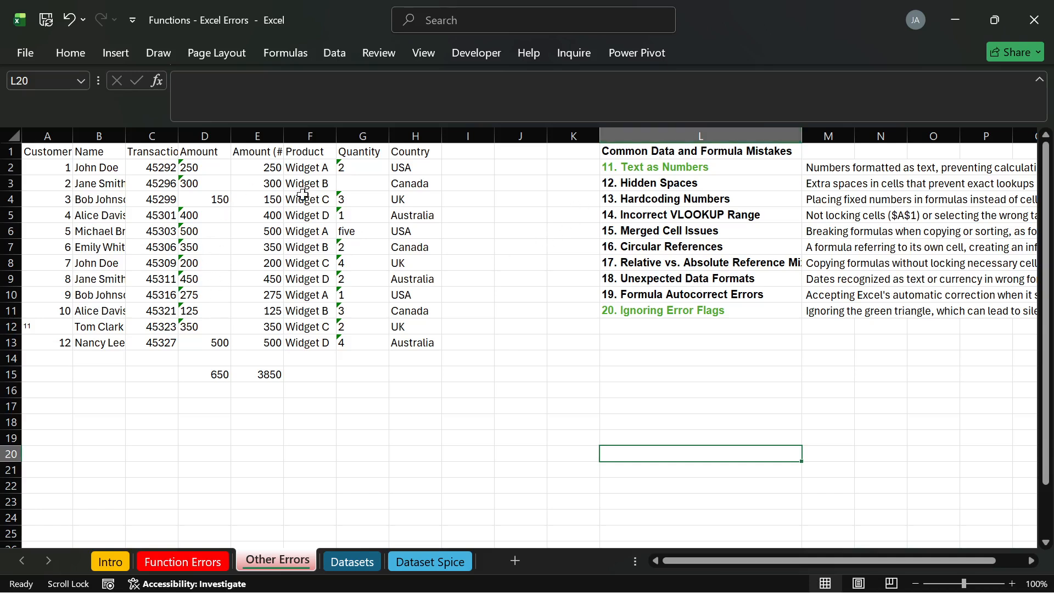
Read the full description of mistake 12, Hidden Spaces, beside its heading.
{"action": "left_click", "coordinate": [713, 186]}
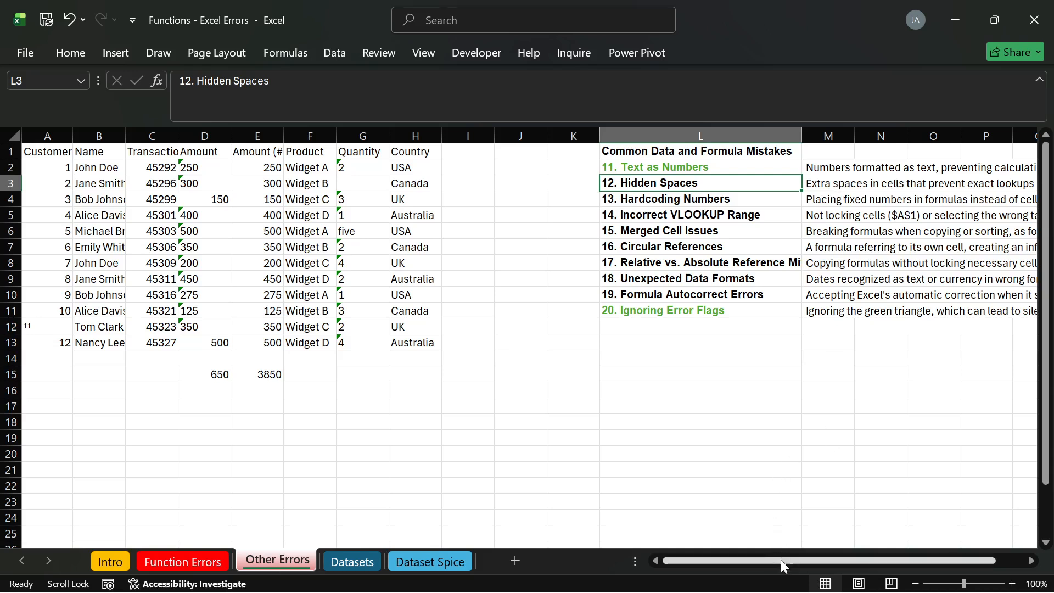
{"action": "left_click_drag", "start_coordinate": [780, 559], "coordinate": [809, 560]}
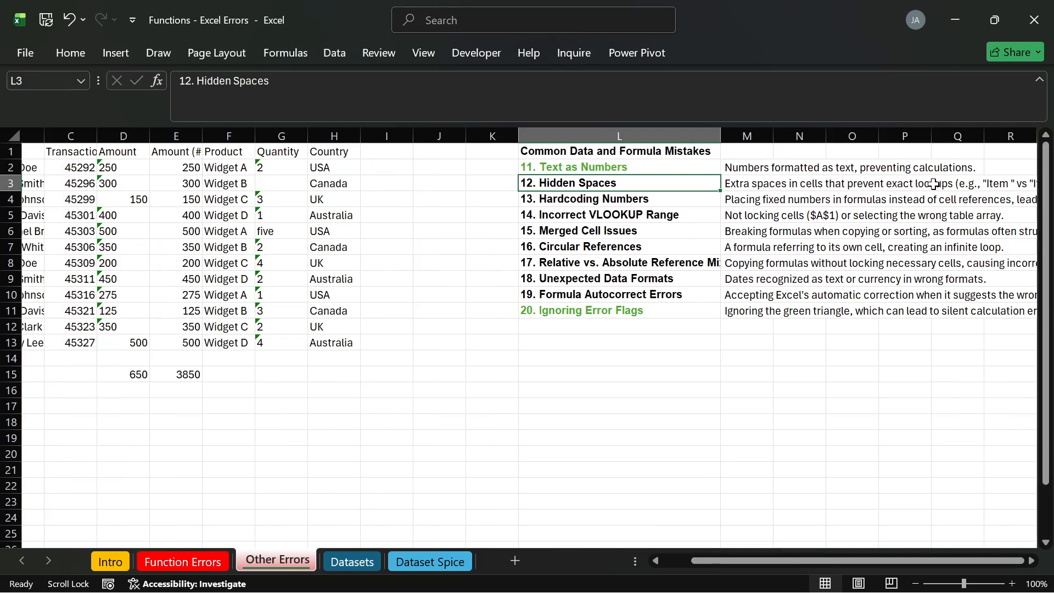
{"action": "left_click_drag", "start_coordinate": [921, 560], "coordinate": [920, 560]}
{"action": "scroll", "coordinate": [697, 245], "scroll_direction": "right", "scroll_amount": 2}
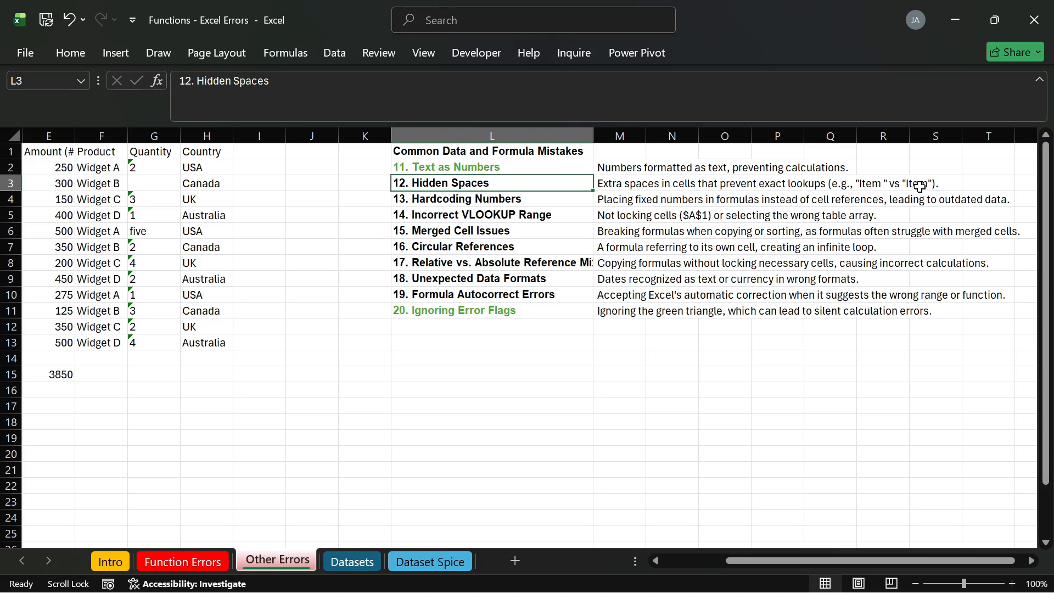
{"action": "scroll", "coordinate": [419, 348], "scroll_direction": "left", "scroll_amount": 4}
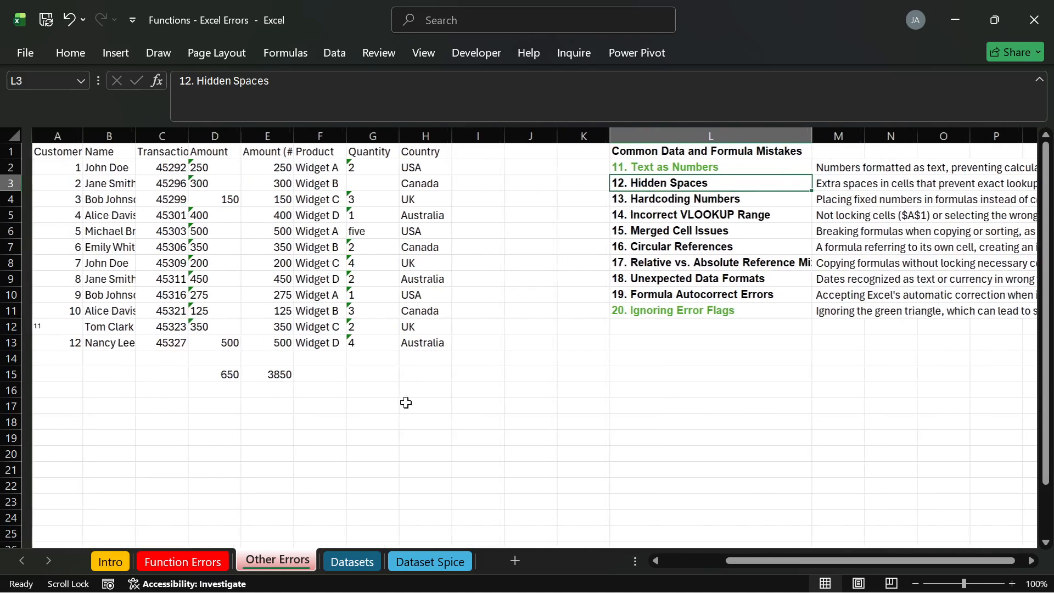
Enter the sample text item in cell G19 and Item in cell H19.
{"action": "left_click", "coordinate": [382, 409]}
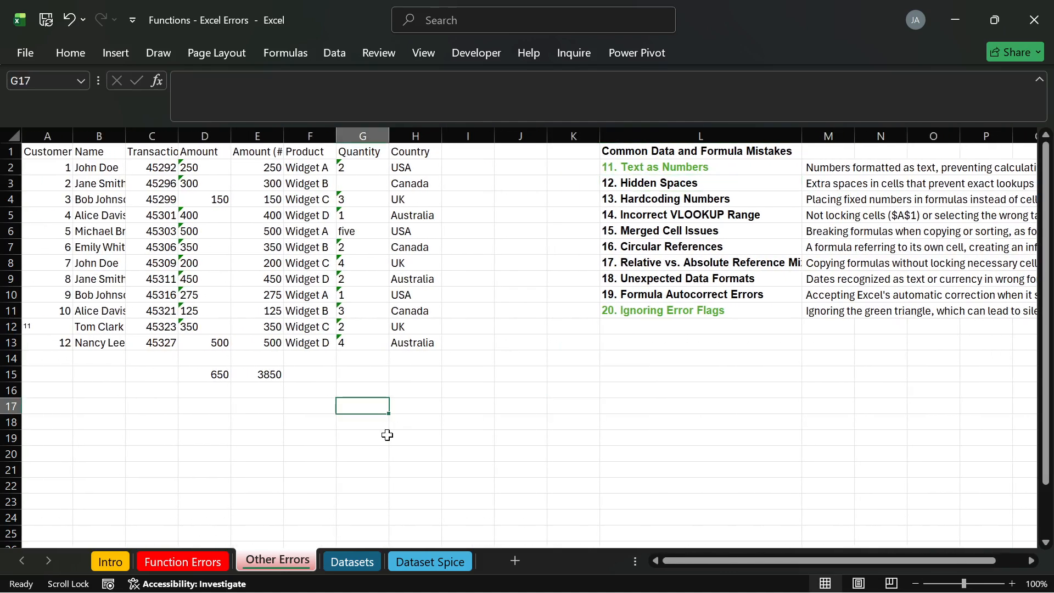
{"action": "left_click", "coordinate": [379, 437]}
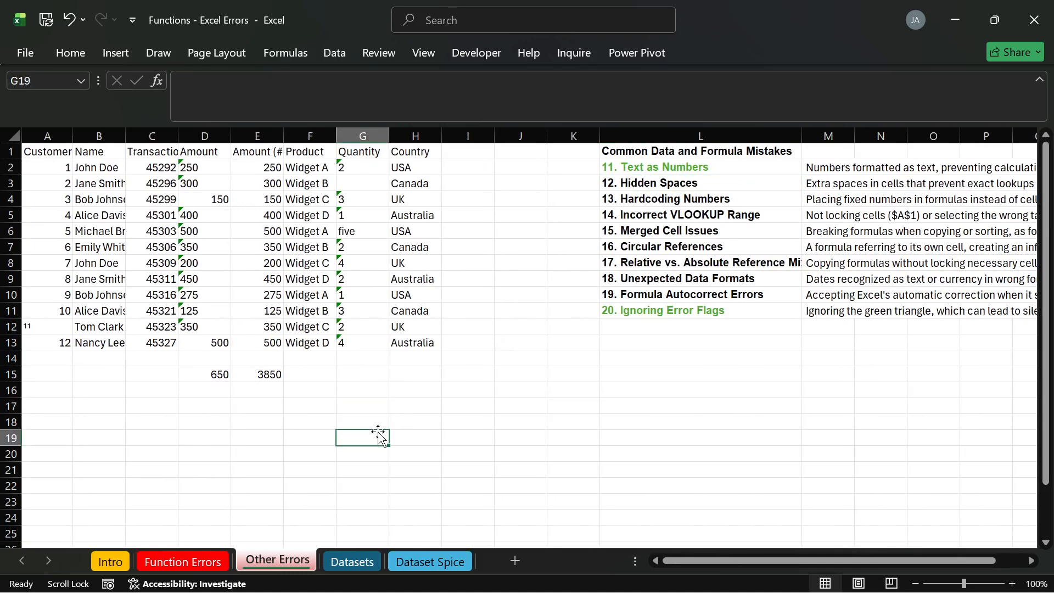
{"action": "type", "text": "i"}
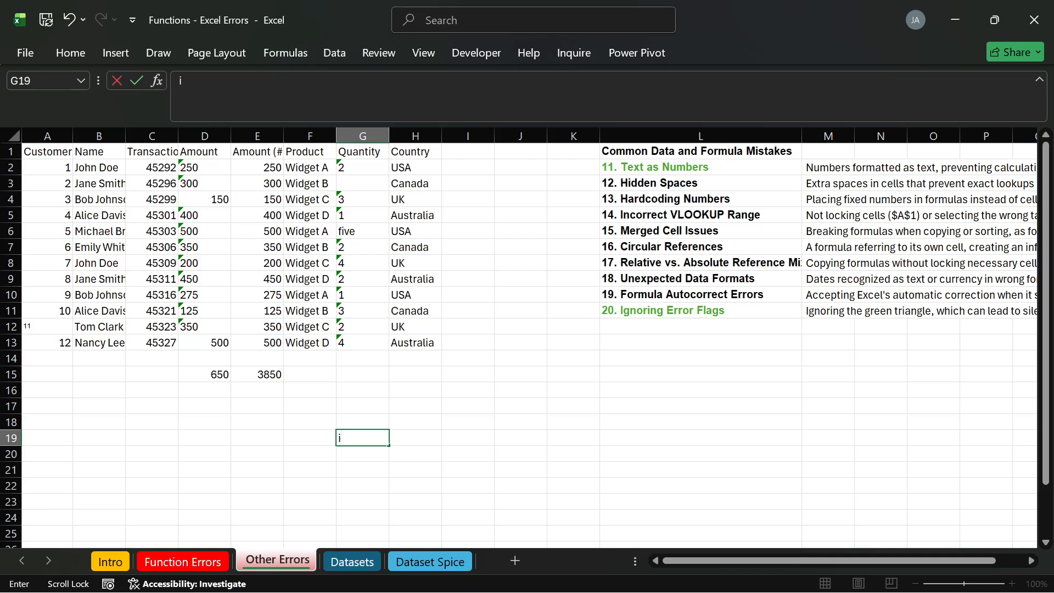
{"action": "type", "text": "tem"}
{"action": "key", "text": "Return"}
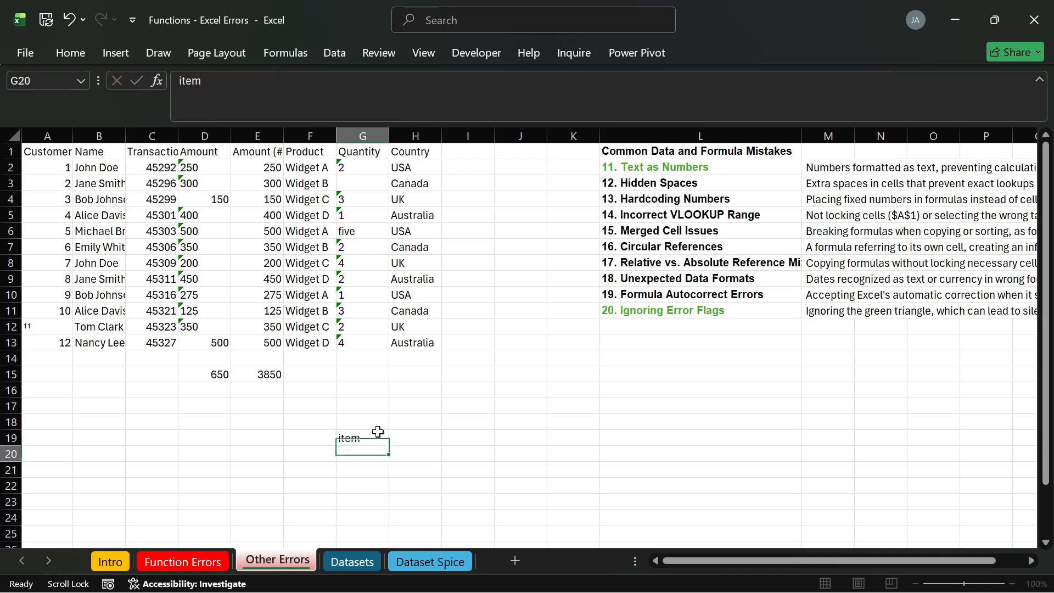
{"action": "left_click", "coordinate": [416, 437]}
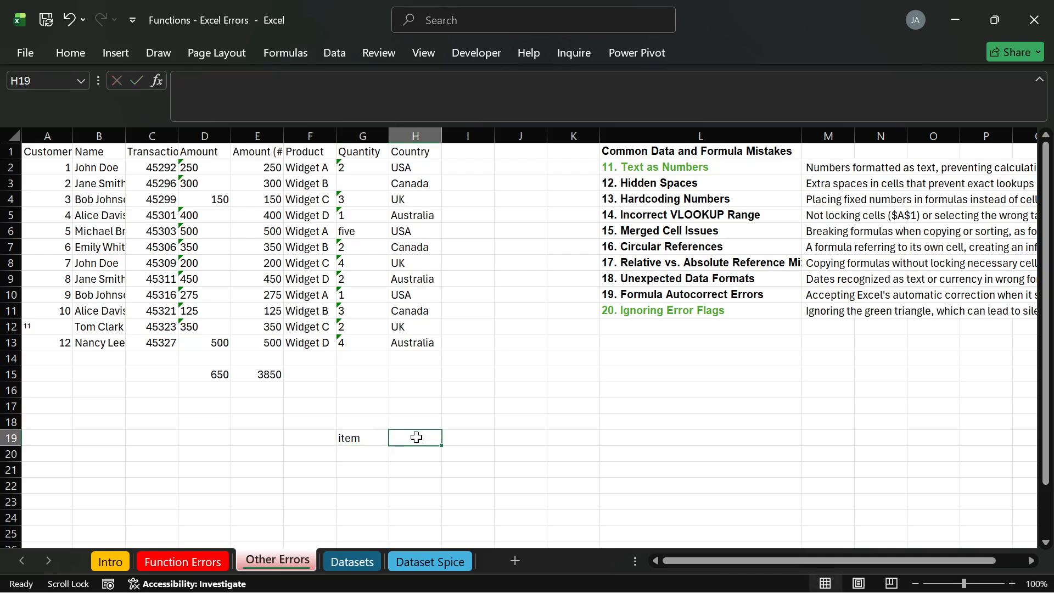
{"action": "type", "text": "Item"}
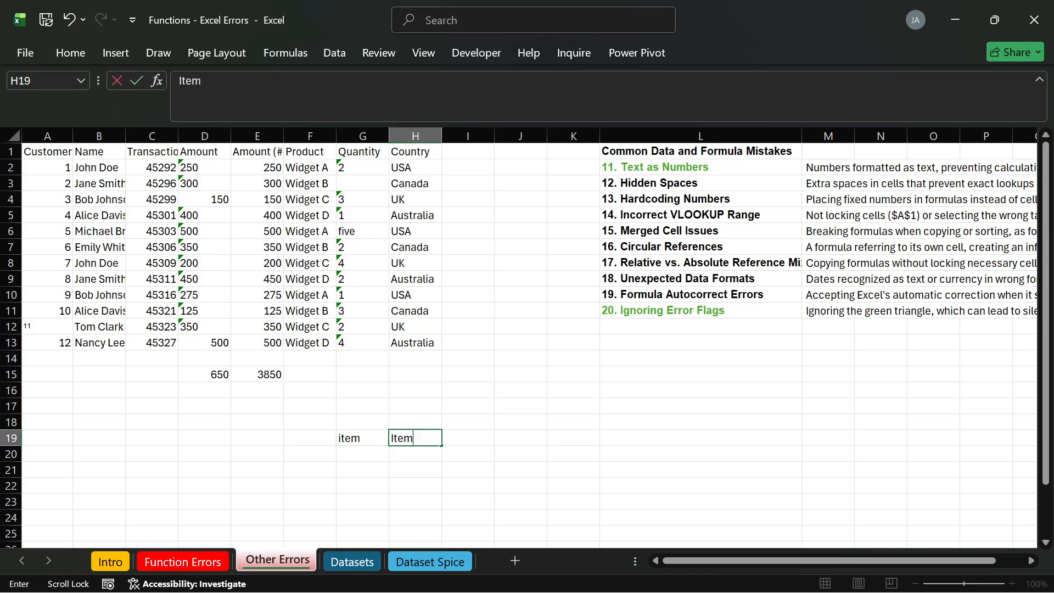
{"action": "key", "text": "Return"}
Compare the two sample texts with the formula =G19=H19 in cell G20.
{"action": "left_click", "coordinate": [358, 451]}
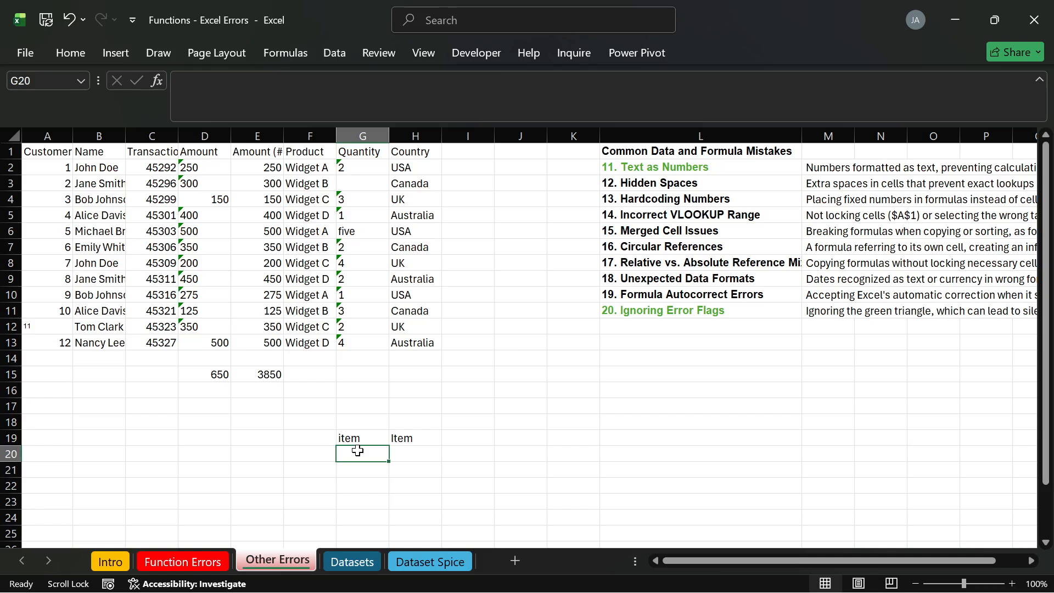
{"action": "type", "text": "="}
{"action": "left_click", "coordinate": [347, 438]}
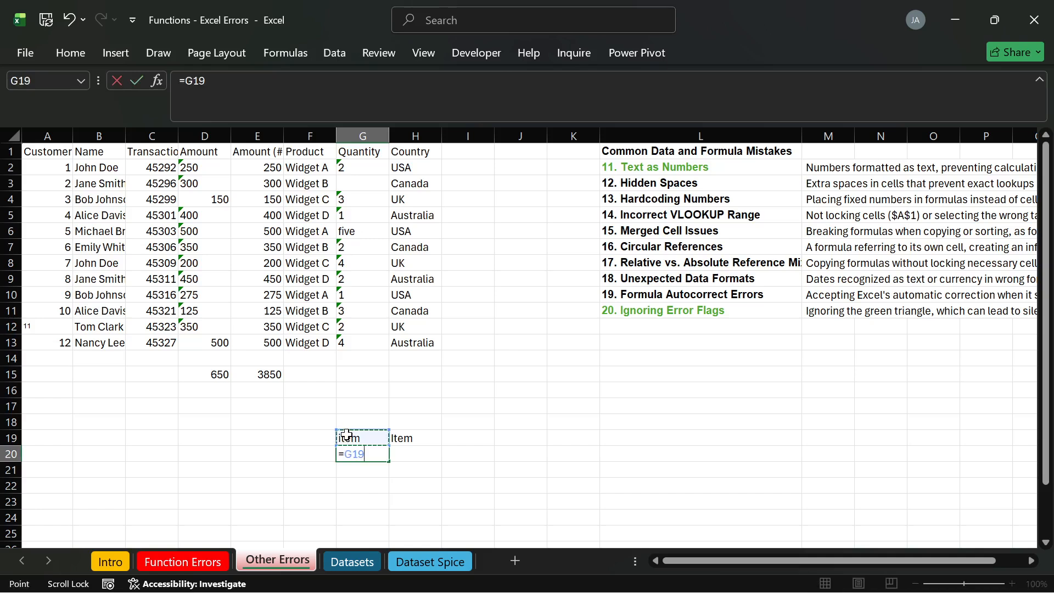
{"action": "type", "text": "="}
{"action": "left_click", "coordinate": [391, 439]}
{"action": "key", "text": "Return"}
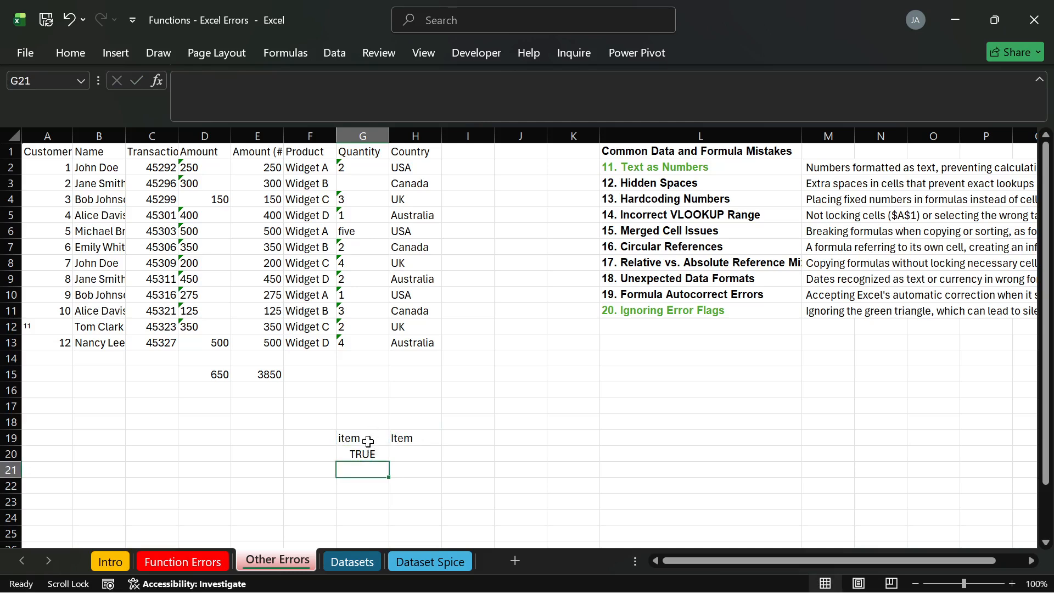
{"action": "left_click", "coordinate": [374, 435]}
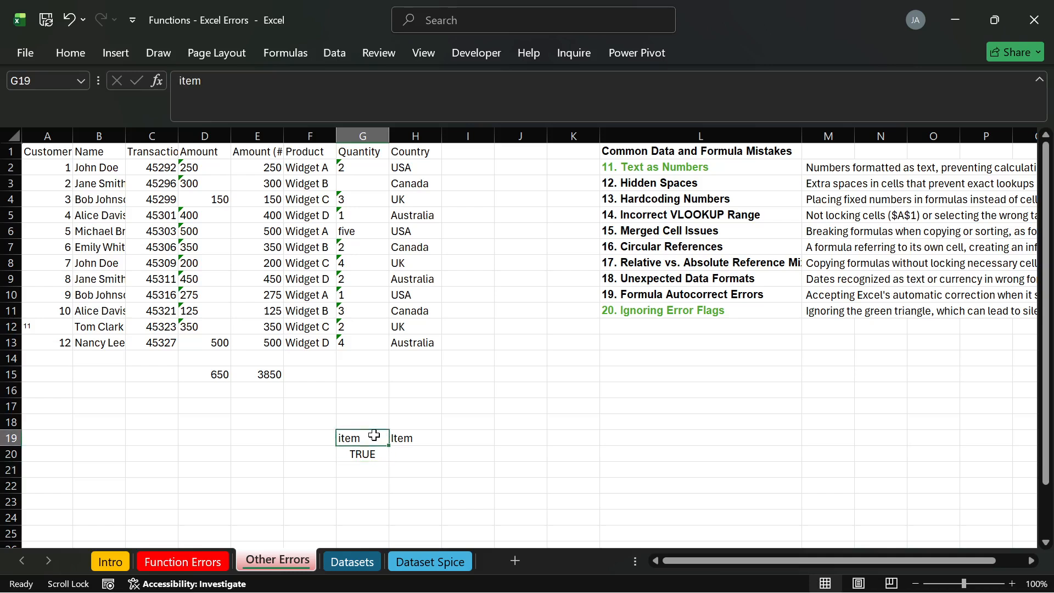
Move Item from cell H19 to G20, replacing the comparison formula there.
{"action": "left_click", "coordinate": [400, 439]}
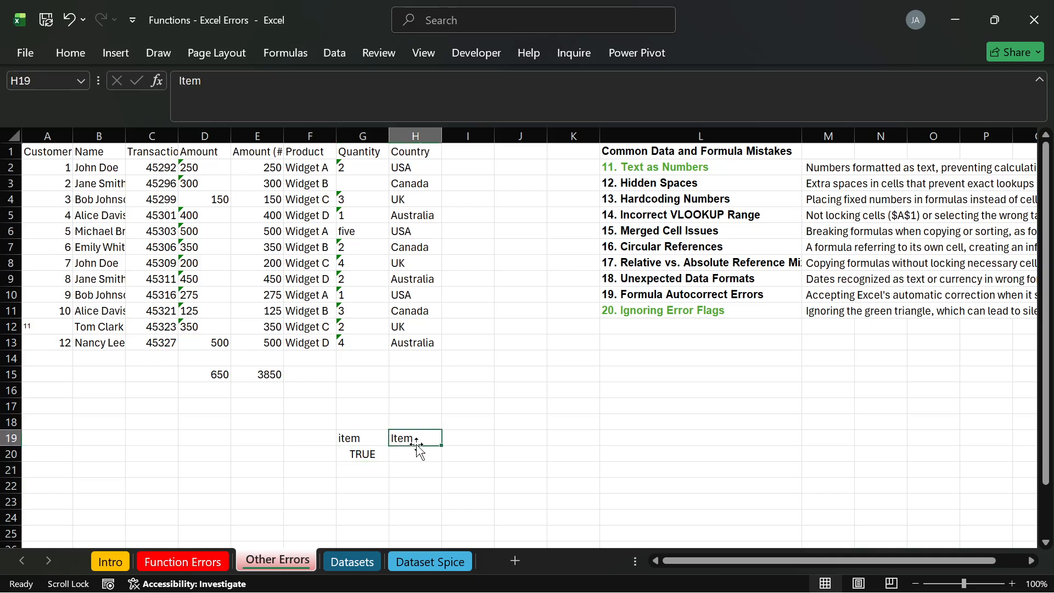
{"action": "left_click_drag", "start_coordinate": [417, 447], "coordinate": [382, 471]}
{"action": "left_click", "coordinate": [567, 338]}
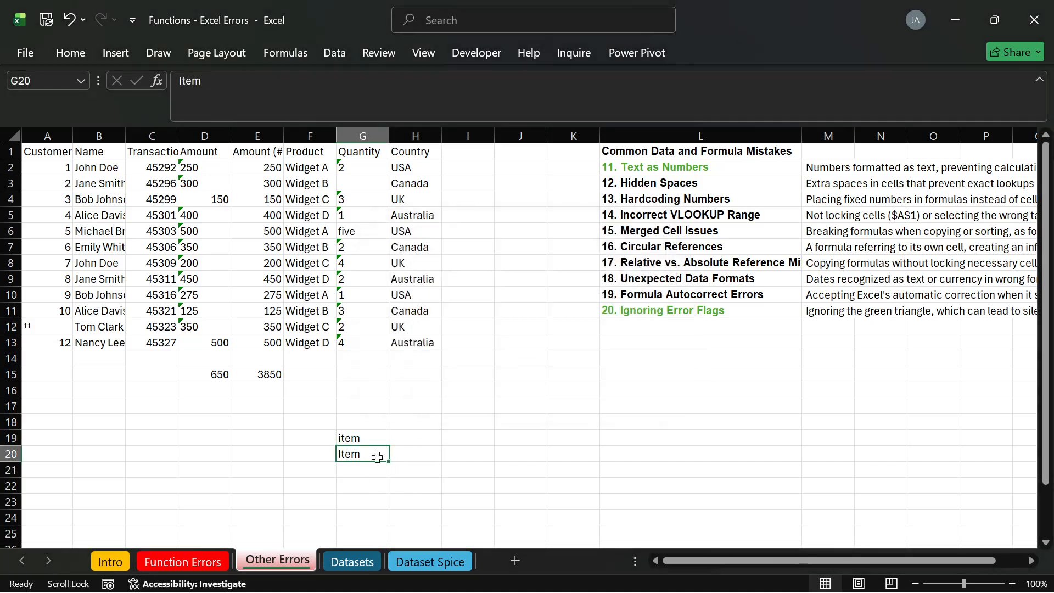
Add the further case variants ITEM in cell G21 and item in cell G22.
{"action": "left_click", "coordinate": [364, 468]}
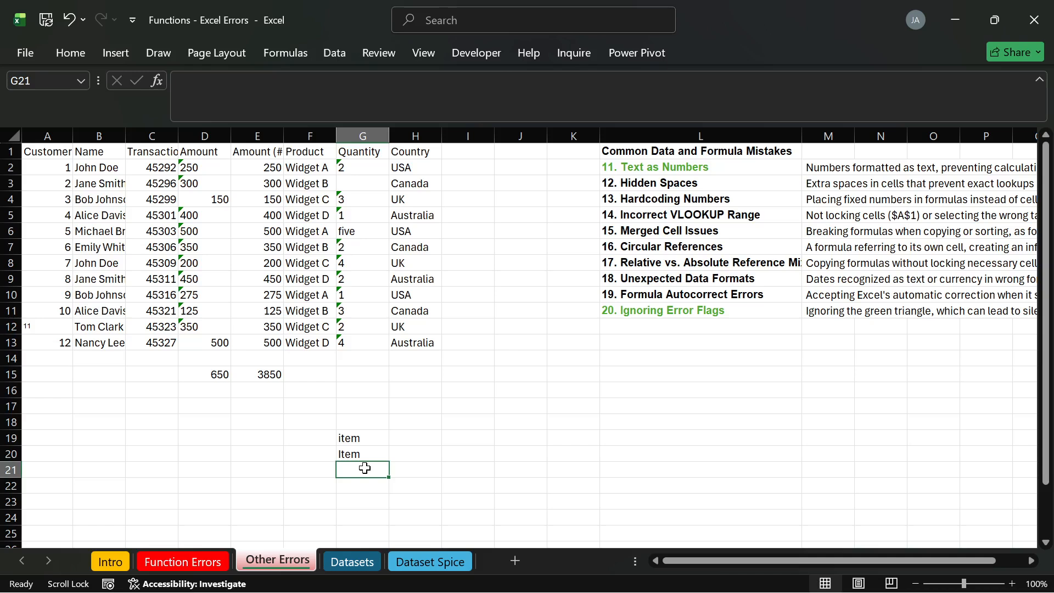
{"action": "type", "text": "It"}
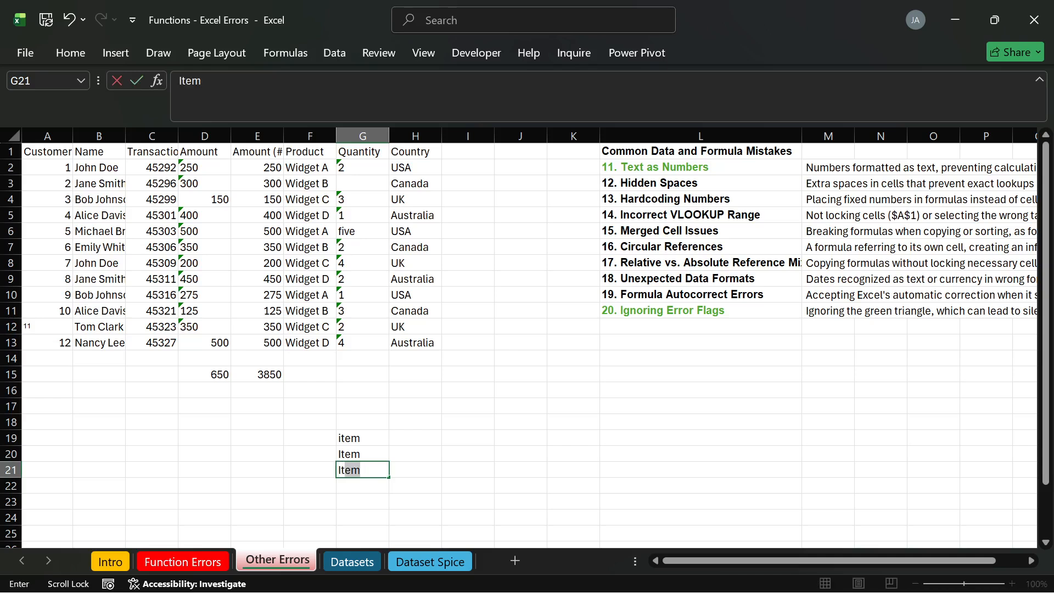
{"action": "key", "text": "BackSpace"}
{"action": "type", "text": "TEM"}
{"action": "key", "text": "Return"}
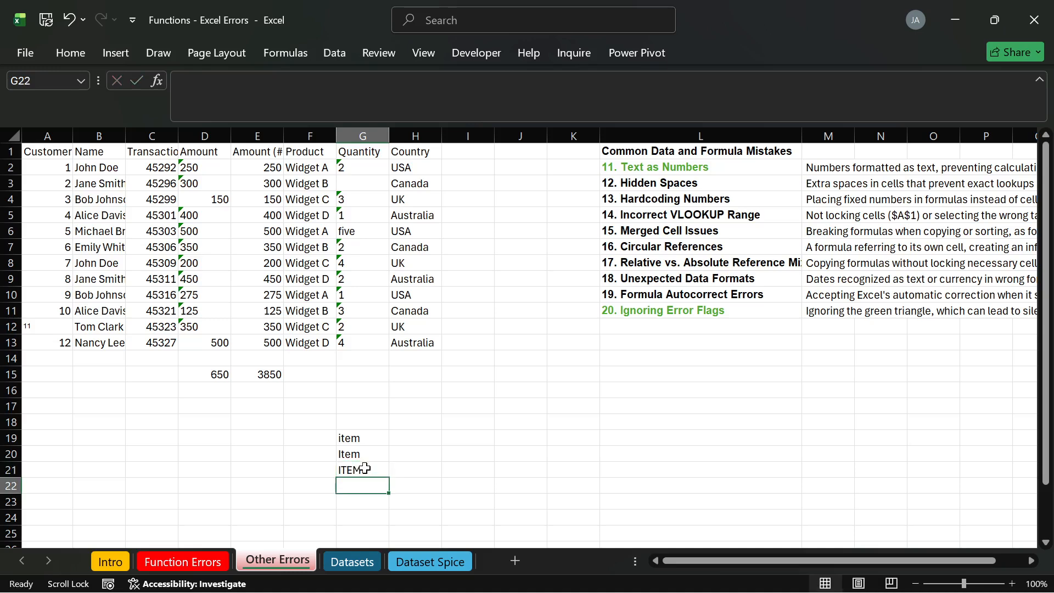
{"action": "type", "text": "ITE"}
{"action": "key", "text": "Return"}
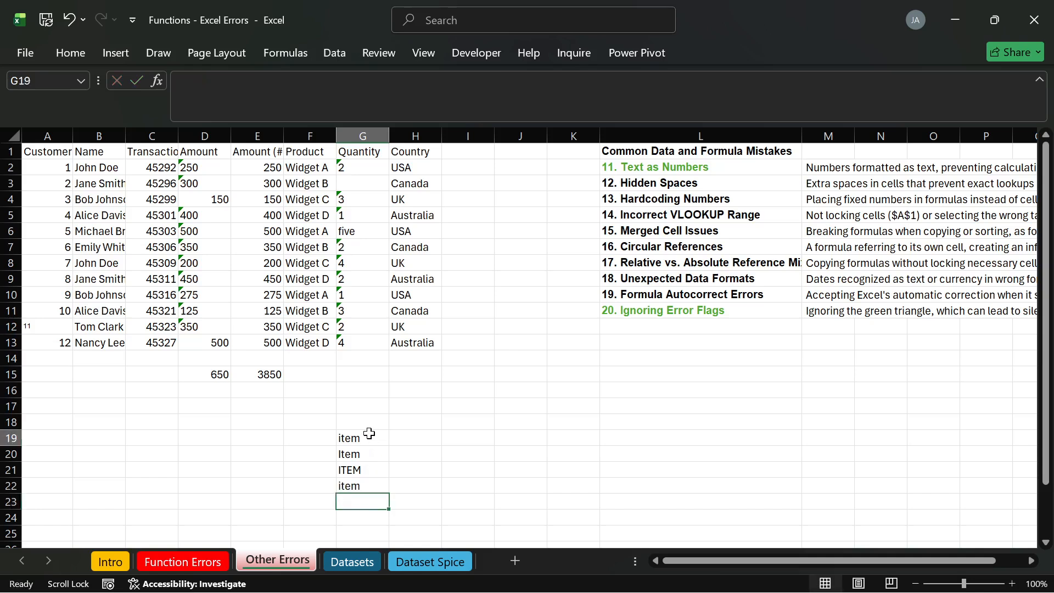
Create a PivotTable from G19:G22 on the existing worksheet at I19, with the item field as rows.
{"action": "left_click_drag", "start_coordinate": [365, 438], "coordinate": [354, 486]}
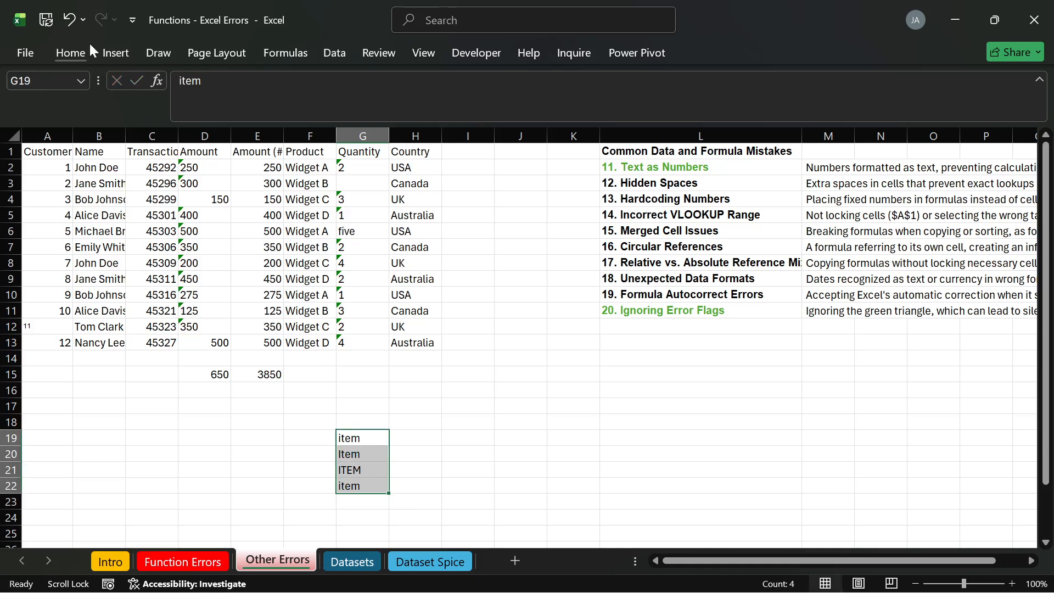
{"action": "left_click", "coordinate": [105, 48]}
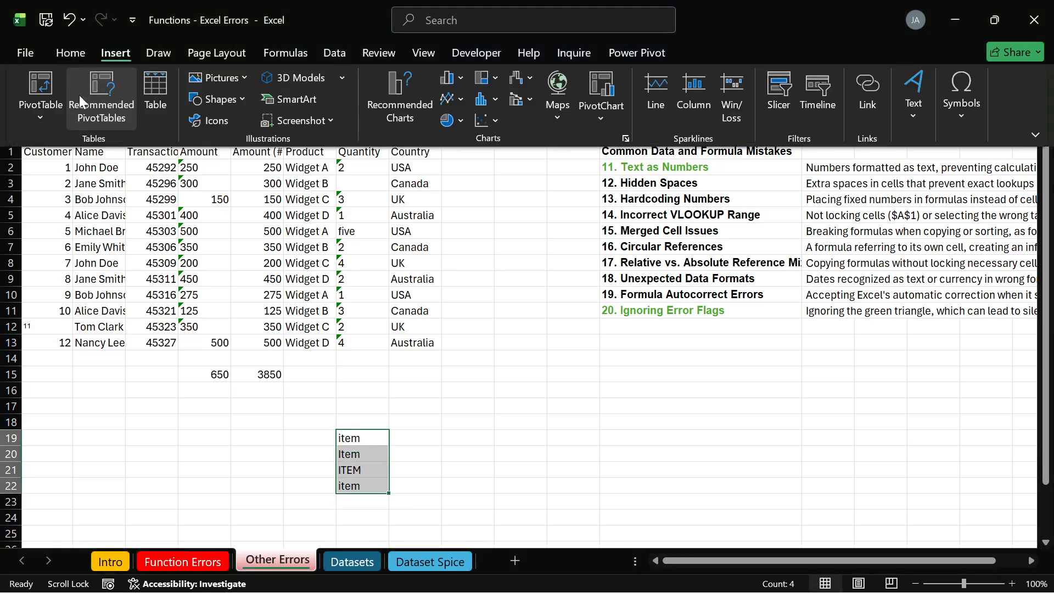
{"action": "left_click", "coordinate": [42, 85]}
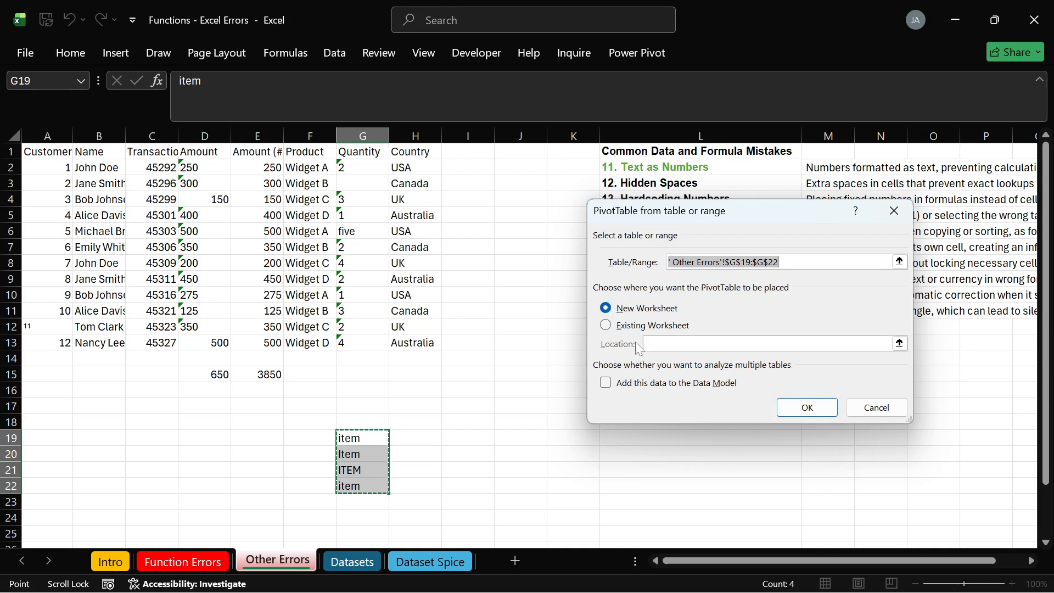
{"action": "left_click", "coordinate": [621, 327]}
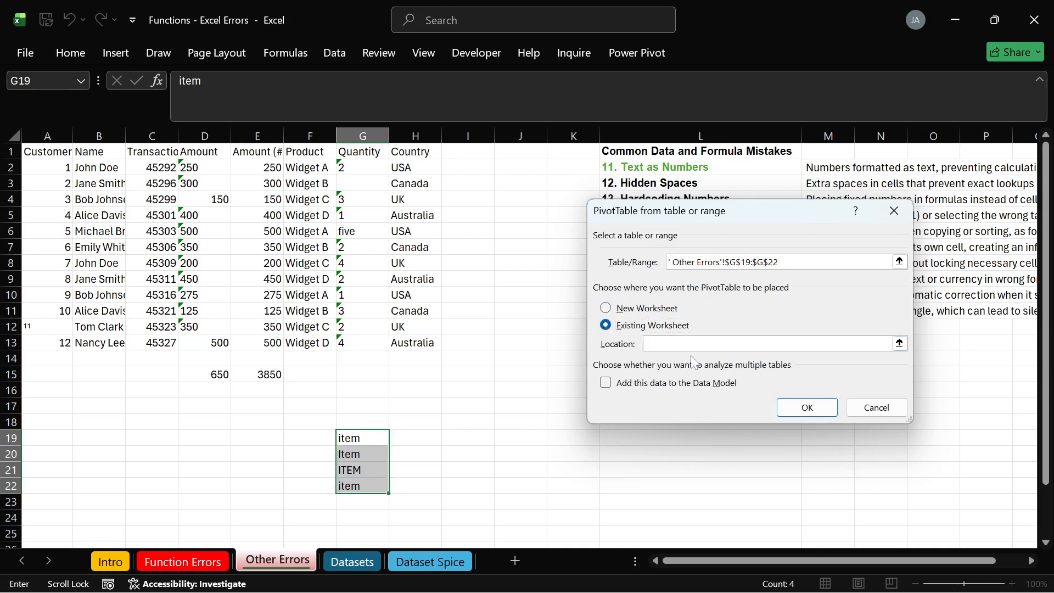
{"action": "left_click", "coordinate": [481, 437]}
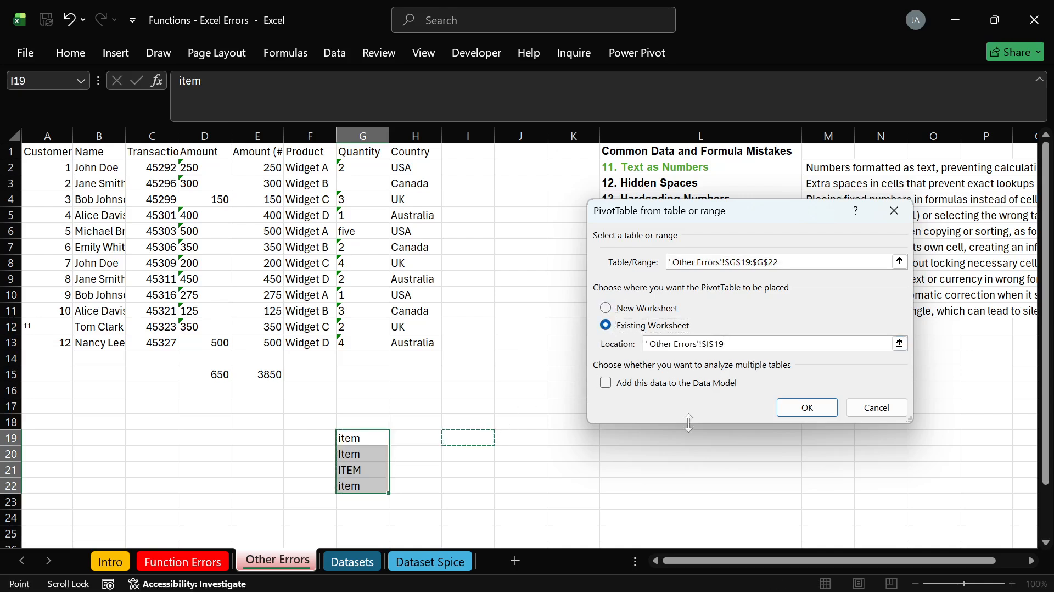
{"action": "left_click", "coordinate": [807, 407]}
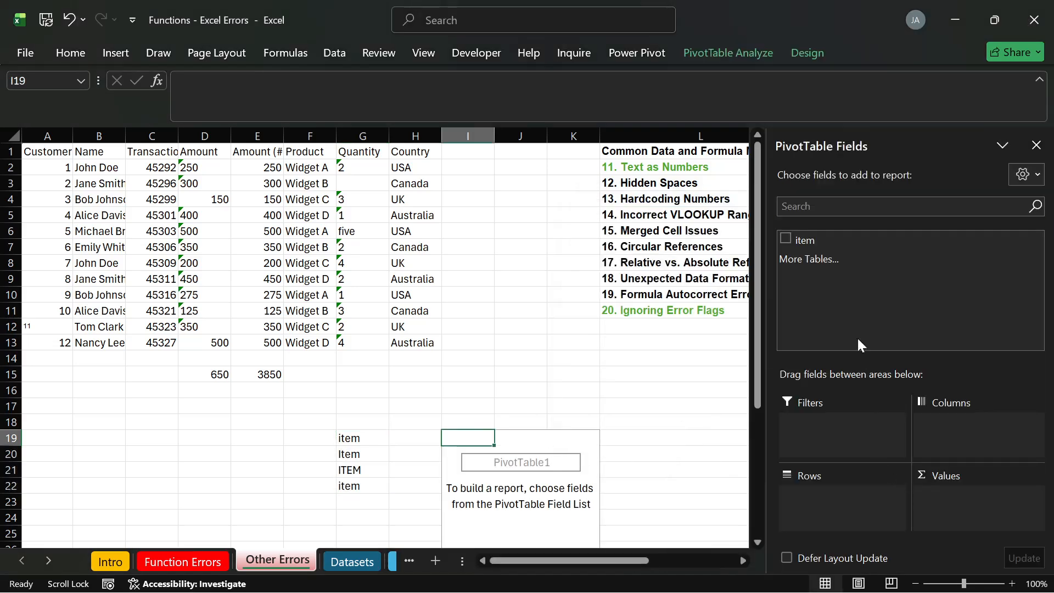
{"action": "left_click", "coordinate": [786, 238]}
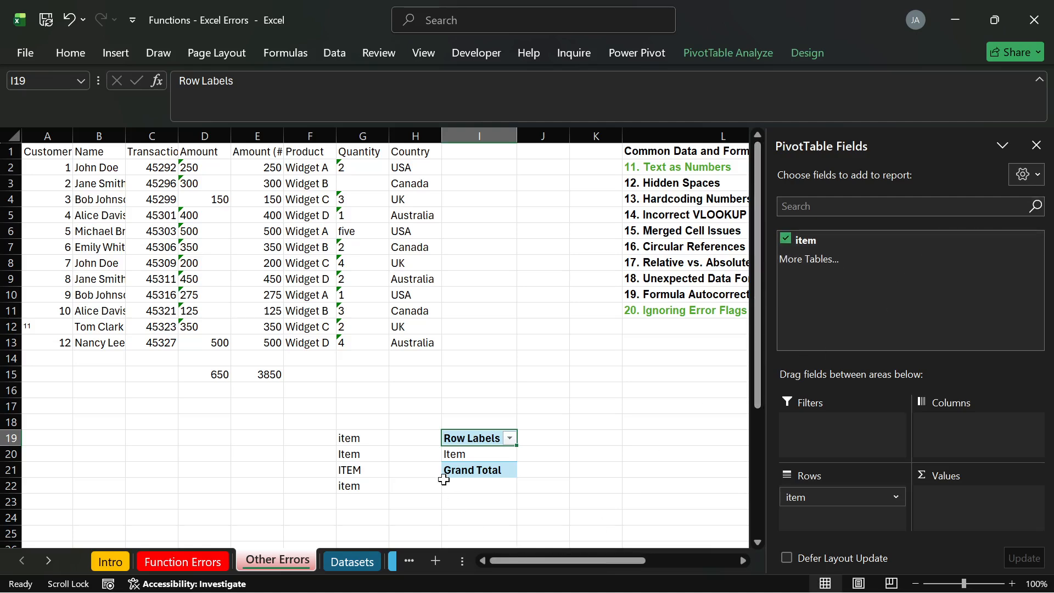
{"action": "left_click", "coordinate": [1037, 145]}
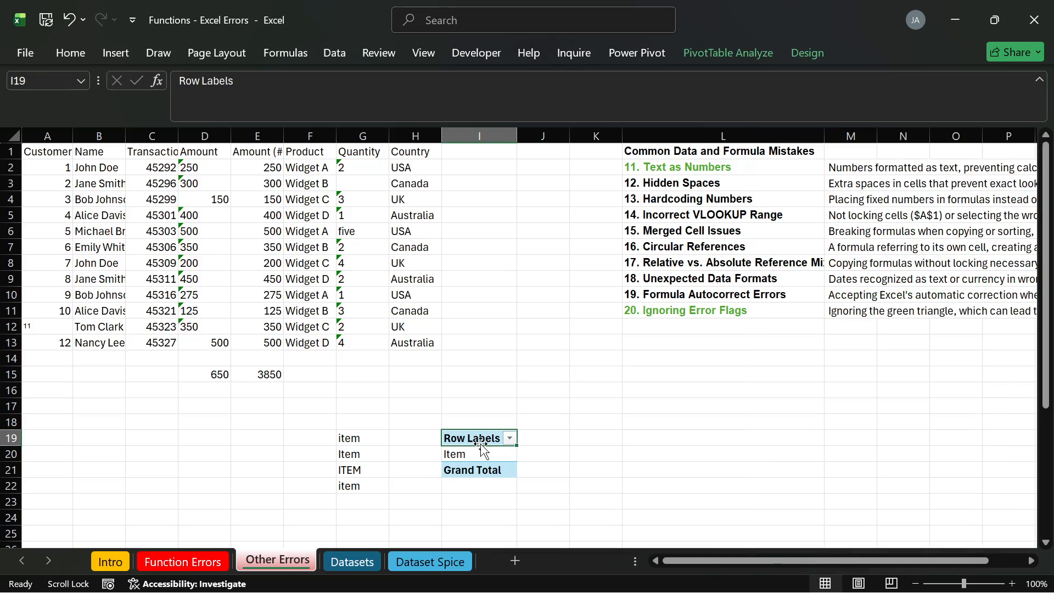
Delete the PivotTable in cells I19:I21.
{"action": "left_click_drag", "start_coordinate": [471, 442], "coordinate": [474, 470]}
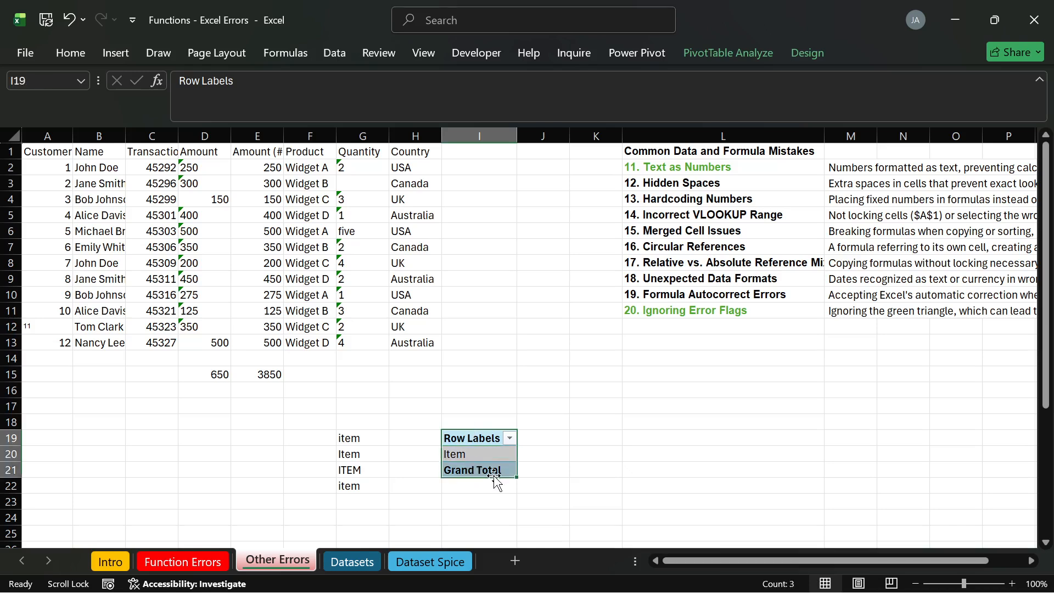
{"action": "key", "text": "Delete"}
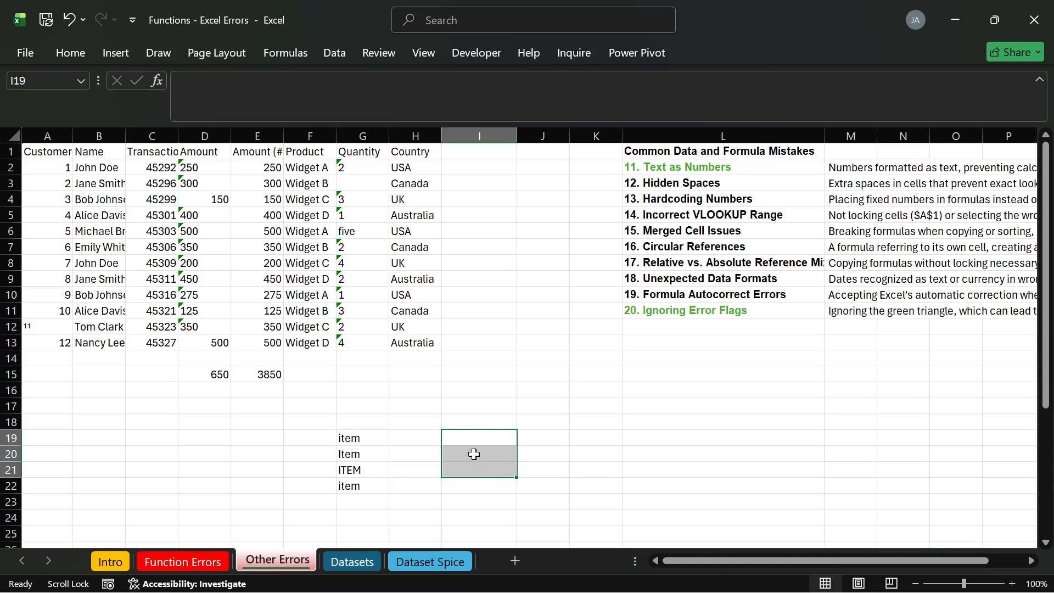
Review the case variants of item in cells G19:G22, inspecting the text inside G19.
{"action": "left_click", "coordinate": [371, 438]}
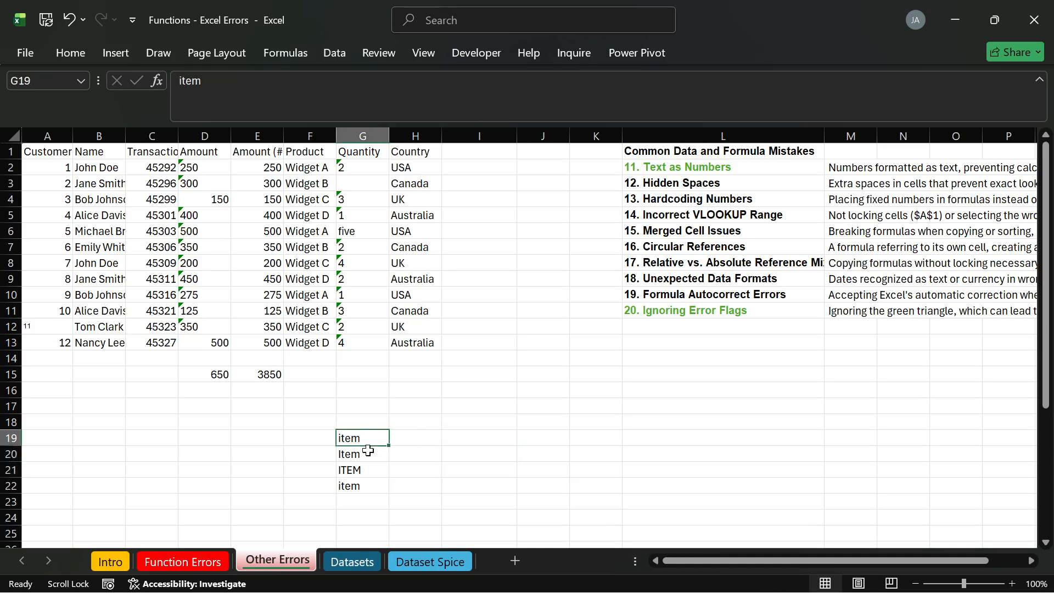
{"action": "left_click", "coordinate": [368, 450]}
{"action": "left_click", "coordinate": [371, 438]}
{"action": "left_click", "coordinate": [362, 455]}
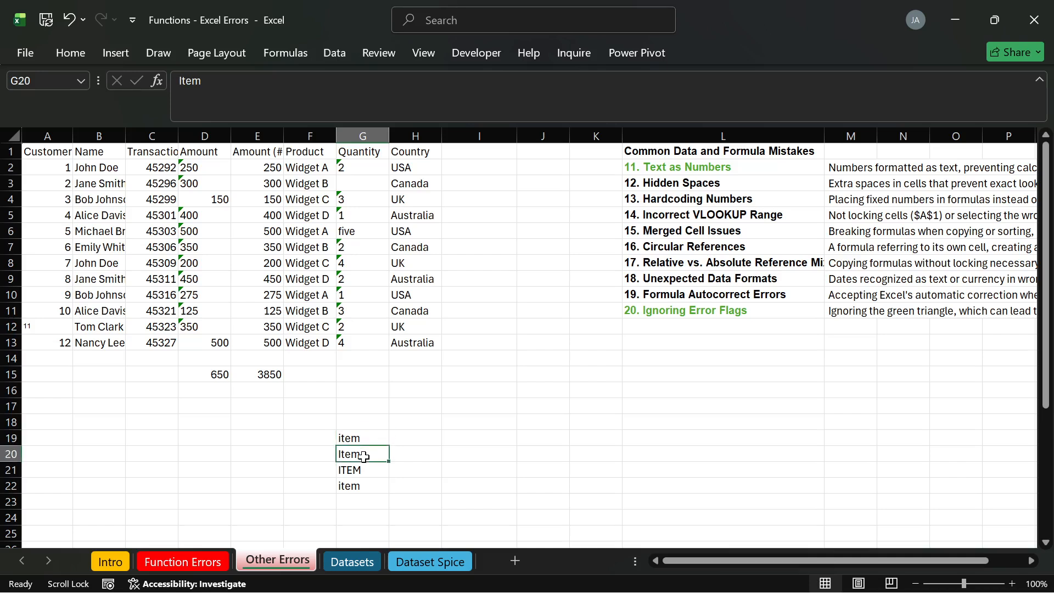
{"action": "left_click", "coordinate": [361, 483]}
{"action": "left_click", "coordinate": [366, 438]}
{"action": "double_click", "coordinate": [367, 438]}
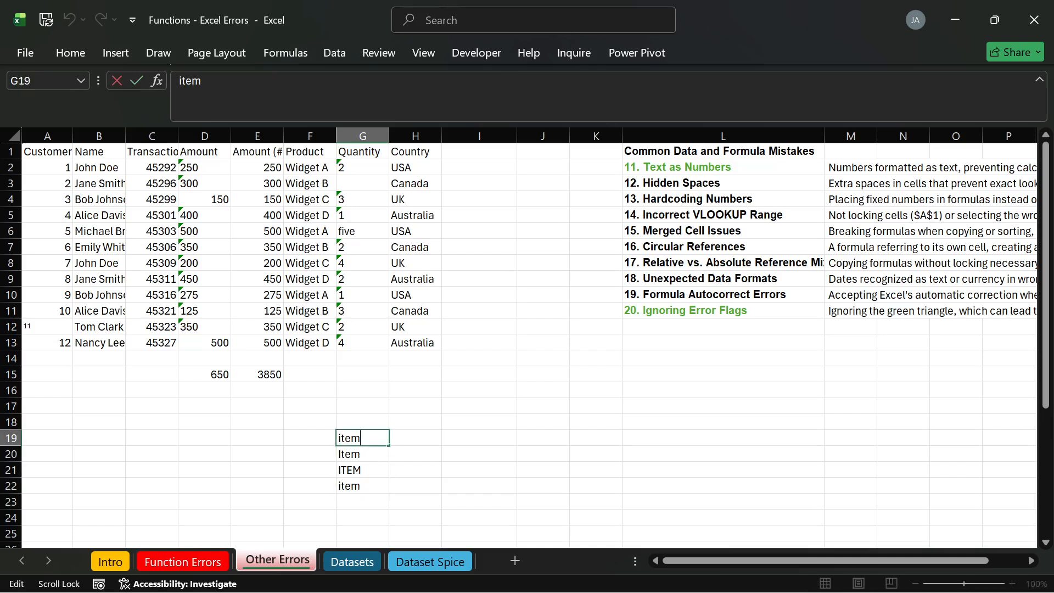
{"action": "key", "text": "Escape"}
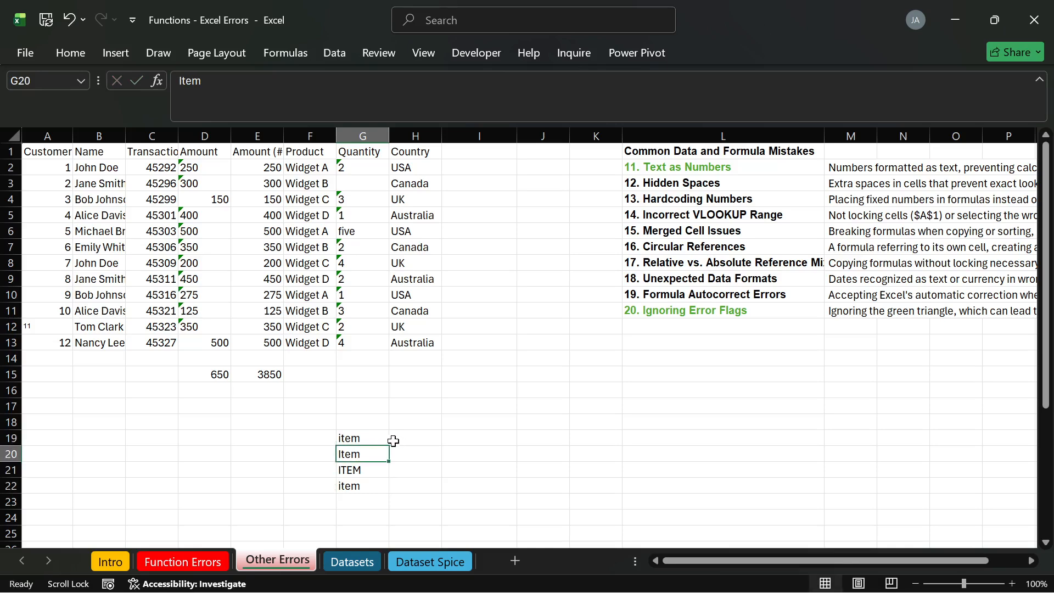
{"action": "left_click_drag", "start_coordinate": [376, 438], "coordinate": [375, 467]}
{"action": "left_click_drag", "start_coordinate": [378, 486], "coordinate": [378, 487]}
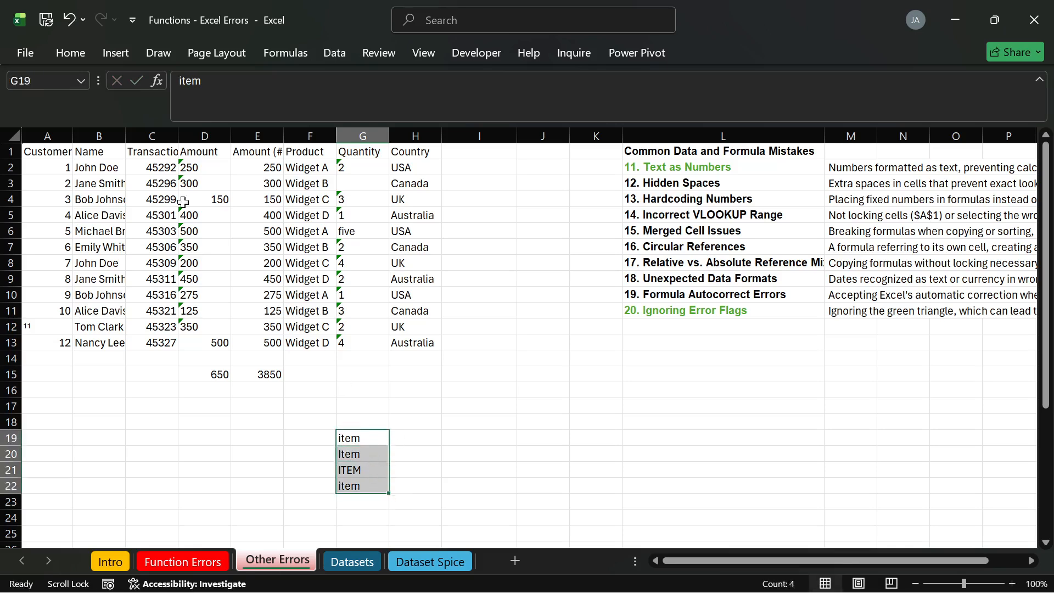
Undo the PivotTable deletion at I19 and add a trailing space after item in cell G19.
{"action": "key", "text": "ctrl+z"}
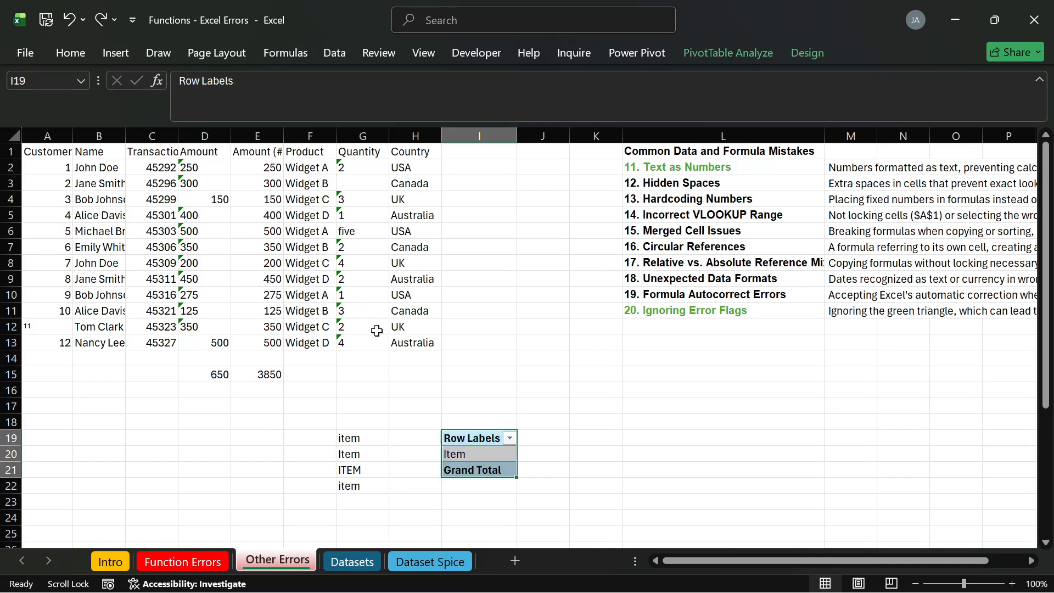
{"action": "double_click", "coordinate": [368, 440]}
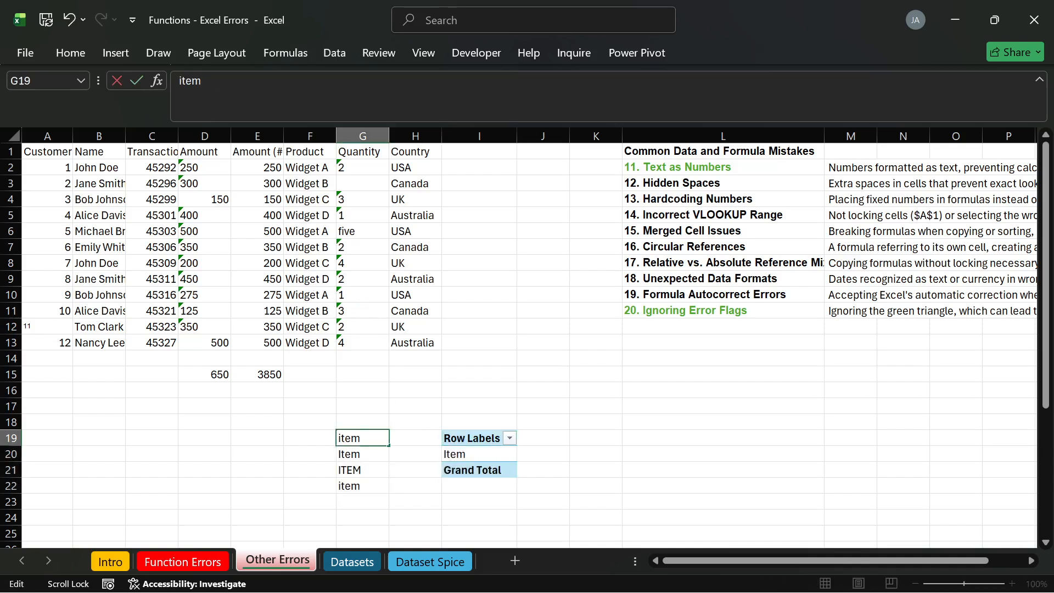
{"action": "key", "text": "Return"}
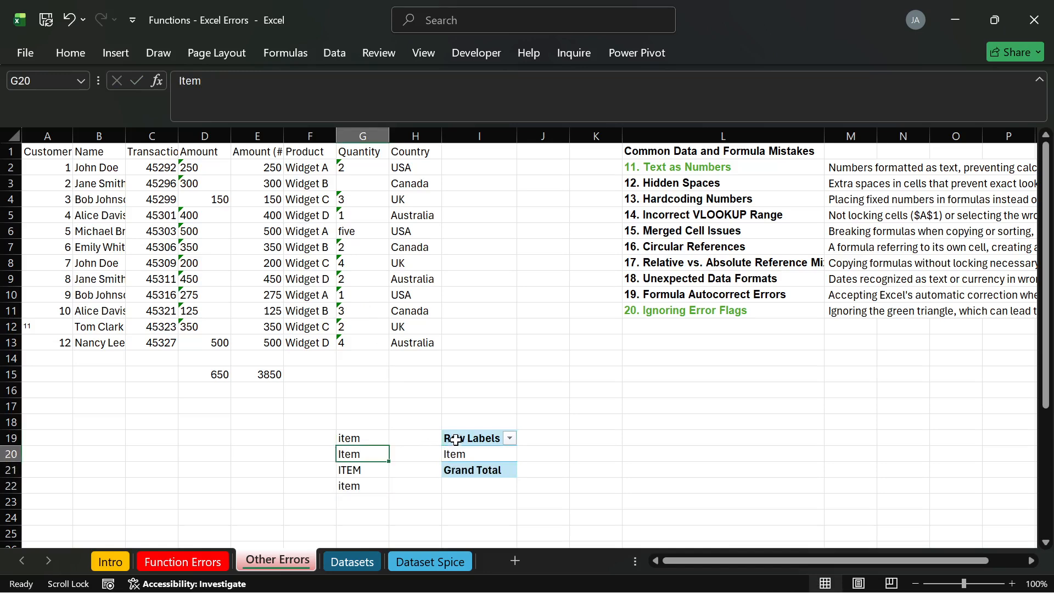
Refresh the PivotTable at I19 and add the item field back as rows using its field list.
{"action": "left_click", "coordinate": [457, 439]}
{"action": "right_click", "coordinate": [457, 439]}
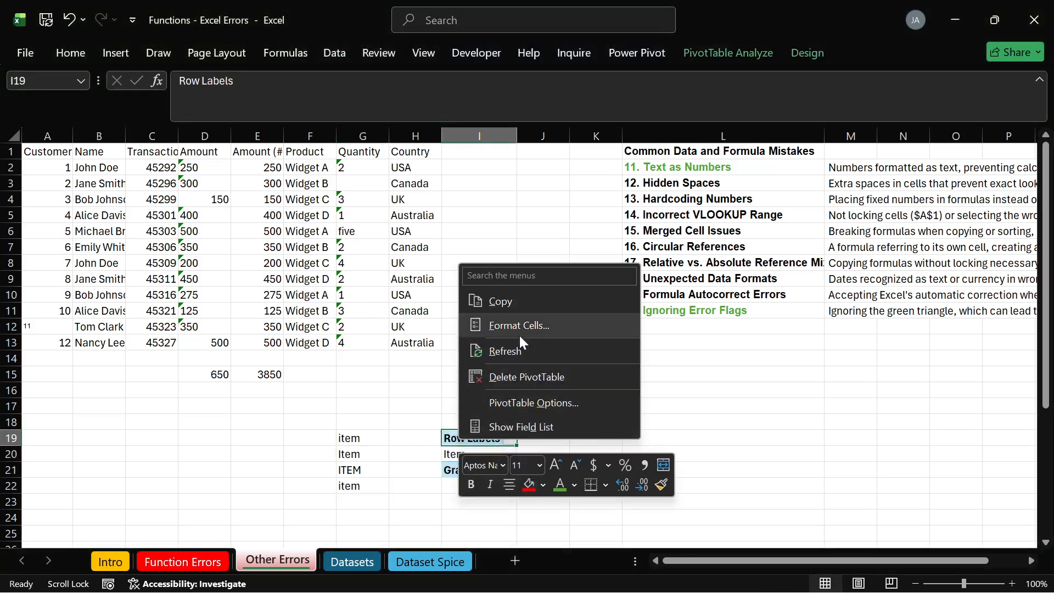
{"action": "left_click", "coordinate": [518, 352]}
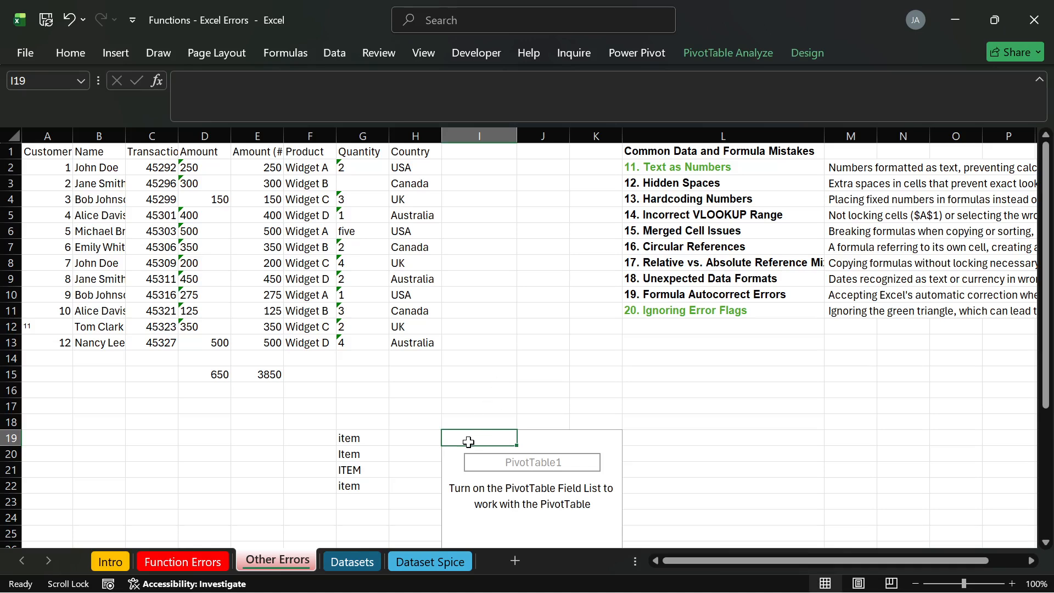
{"action": "right_click", "coordinate": [469, 435]}
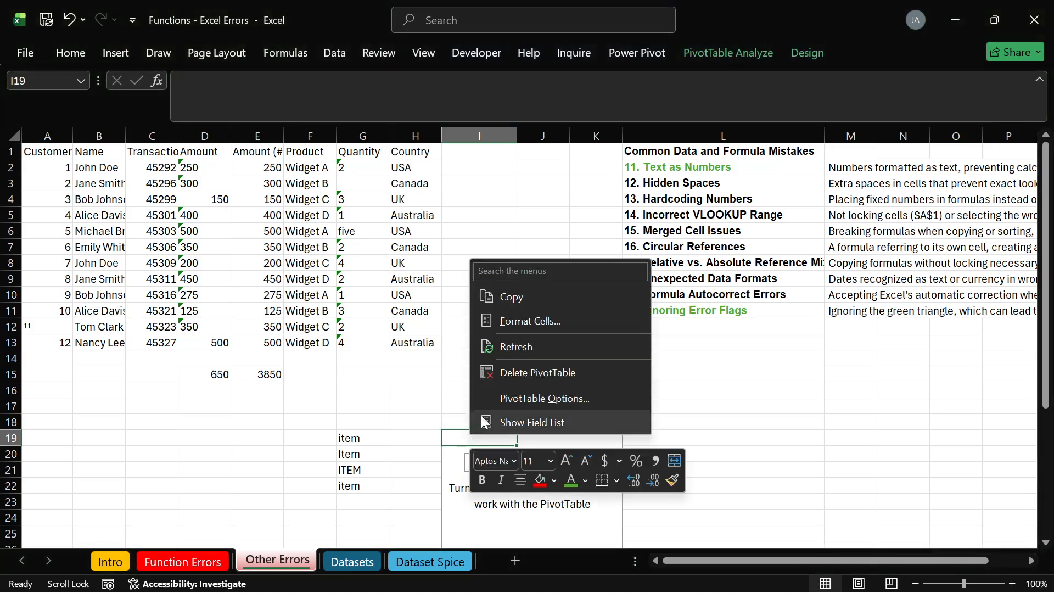
{"action": "left_click", "coordinate": [536, 418]}
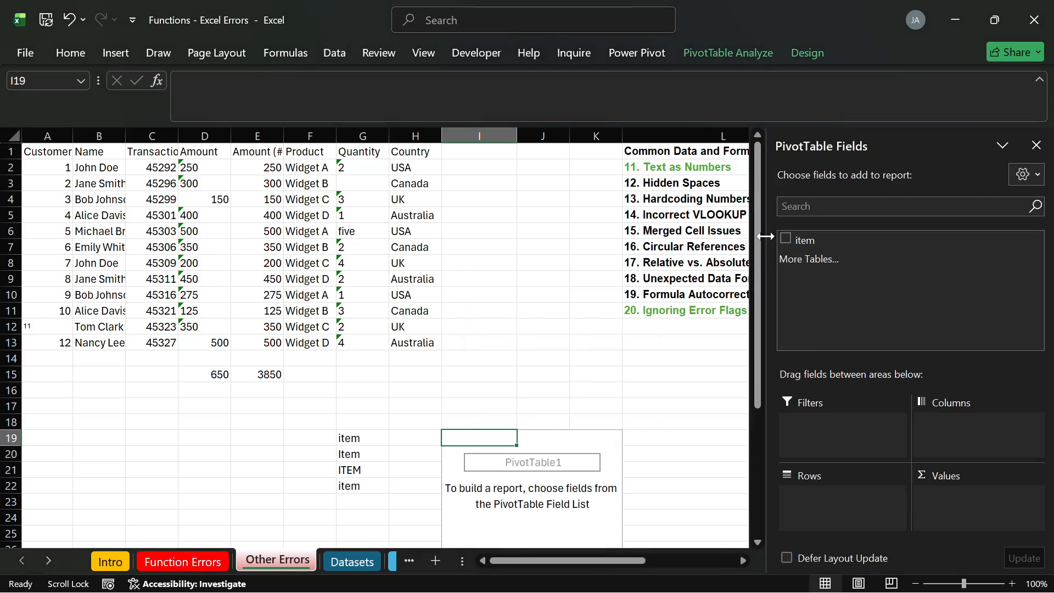
{"action": "left_click", "coordinate": [785, 239]}
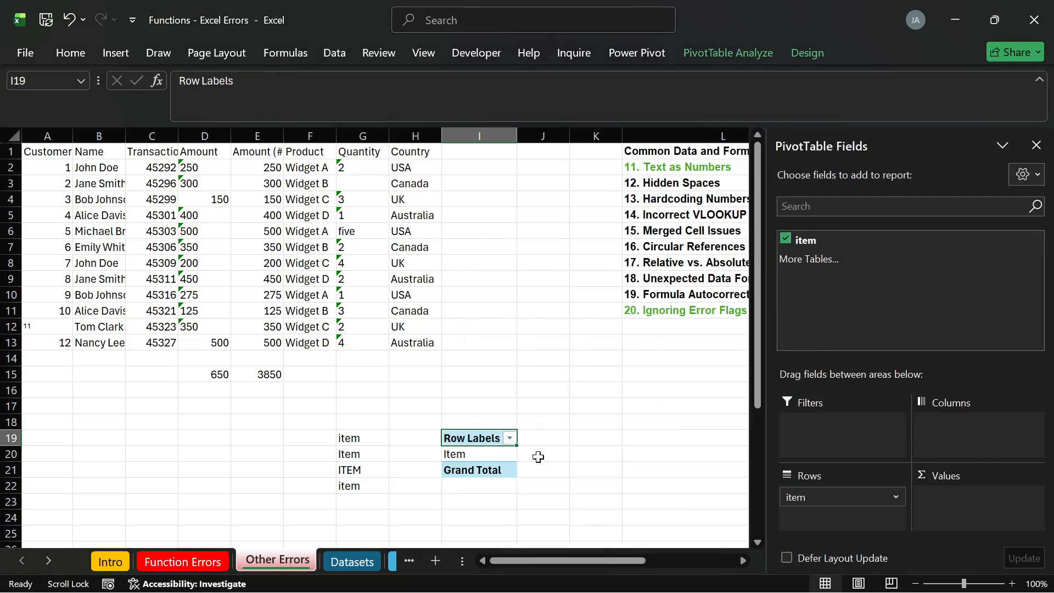
{"action": "left_click", "coordinate": [1036, 145]}
Check the trailing space in cell G19 and delete the PivotTable in I19:I21.
{"action": "left_click", "coordinate": [365, 440]}
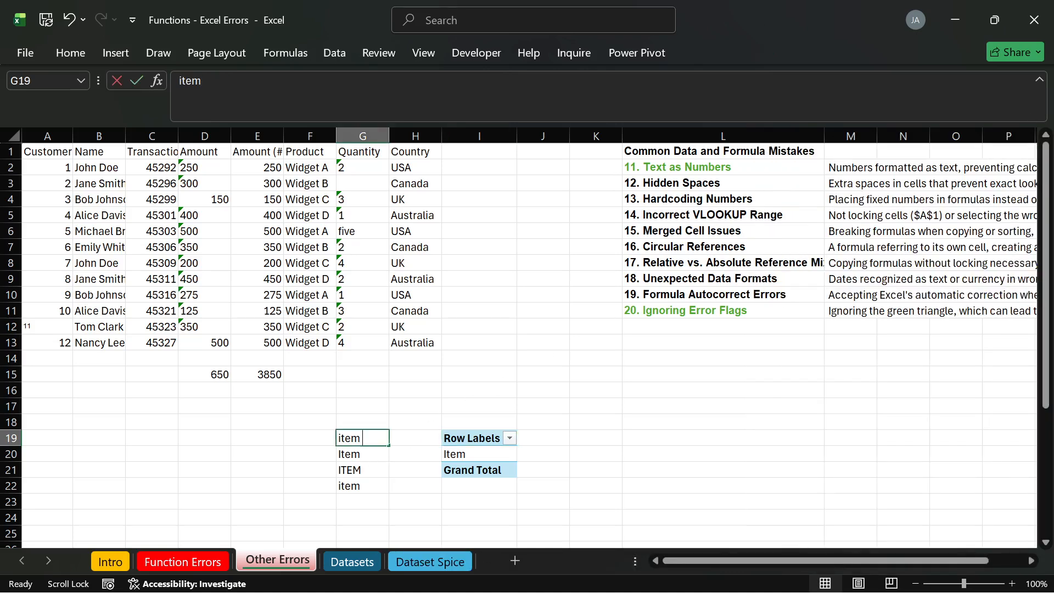
{"action": "key", "text": "Return"}
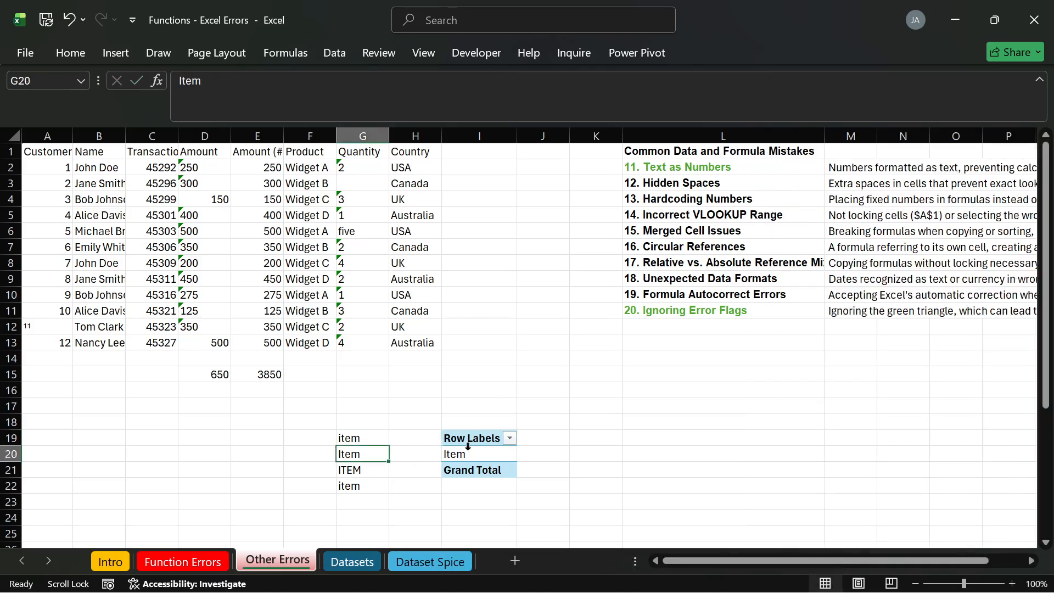
{"action": "left_click", "coordinate": [476, 438]}
{"action": "left_click_drag", "start_coordinate": [478, 437], "coordinate": [473, 470]}
{"action": "key", "text": "Delete"}
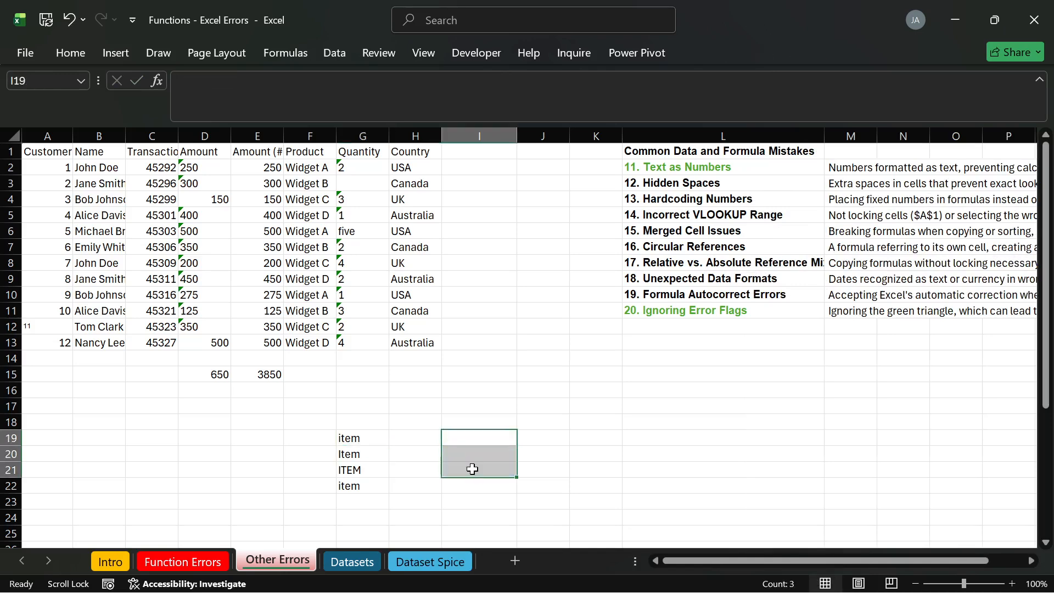
Lay the variants out along row 19 by moving Item to H19, ITEM to I19 and item to J19.
{"action": "left_click", "coordinate": [415, 440]}
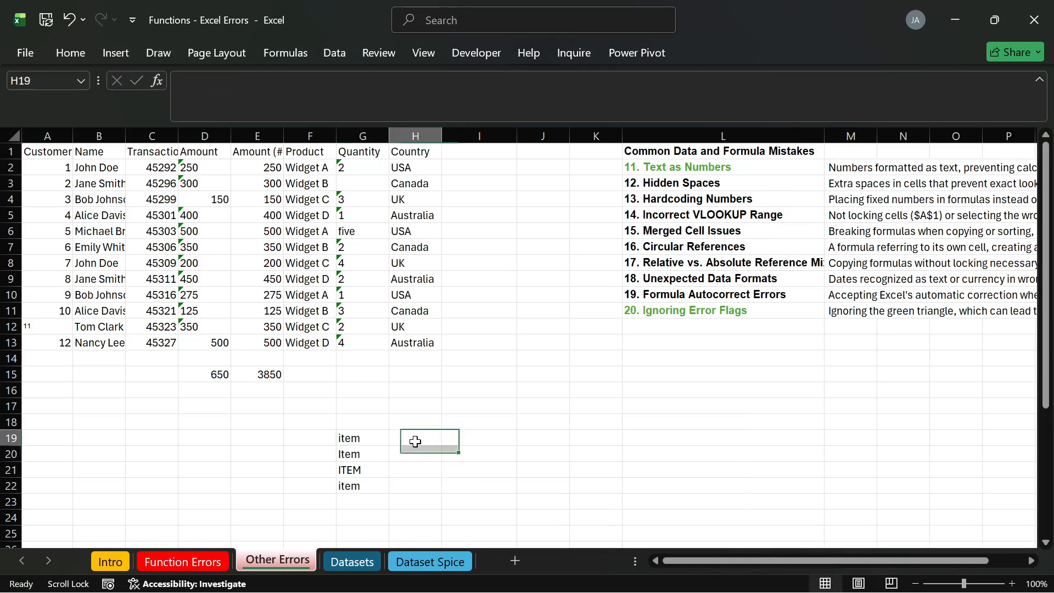
{"action": "left_click", "coordinate": [360, 456]}
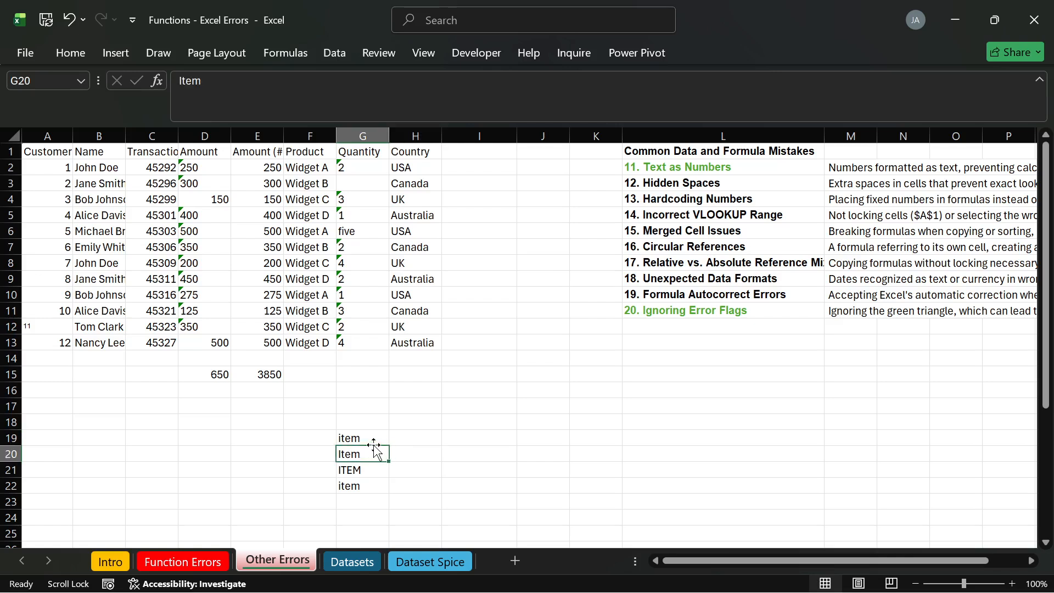
{"action": "left_click_drag", "start_coordinate": [373, 446], "coordinate": [413, 439]}
{"action": "left_click", "coordinate": [363, 468]}
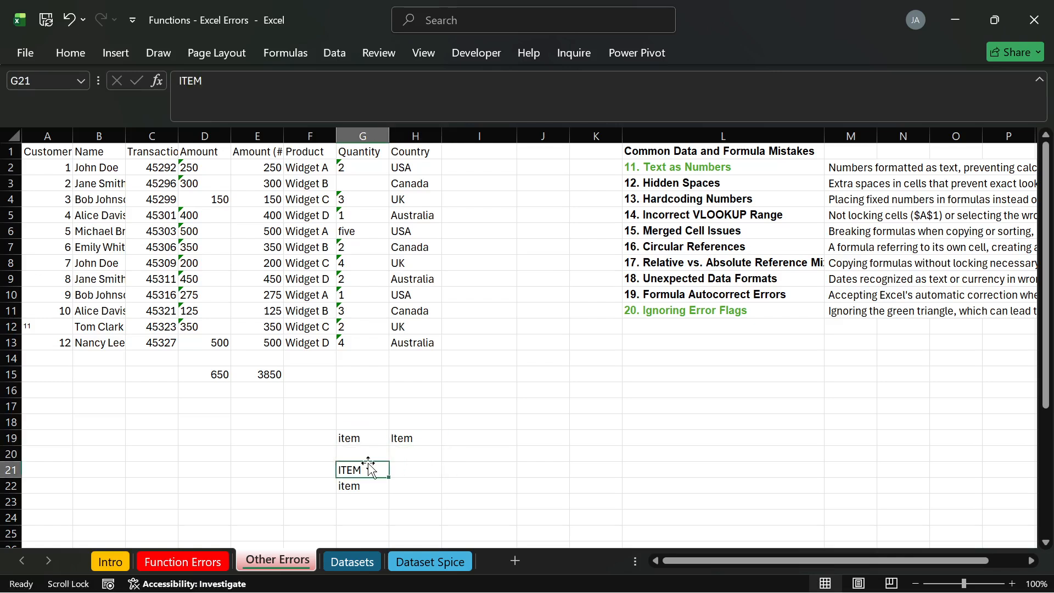
{"action": "left_click_drag", "start_coordinate": [365, 467], "coordinate": [479, 446]}
{"action": "left_click", "coordinate": [352, 487]}
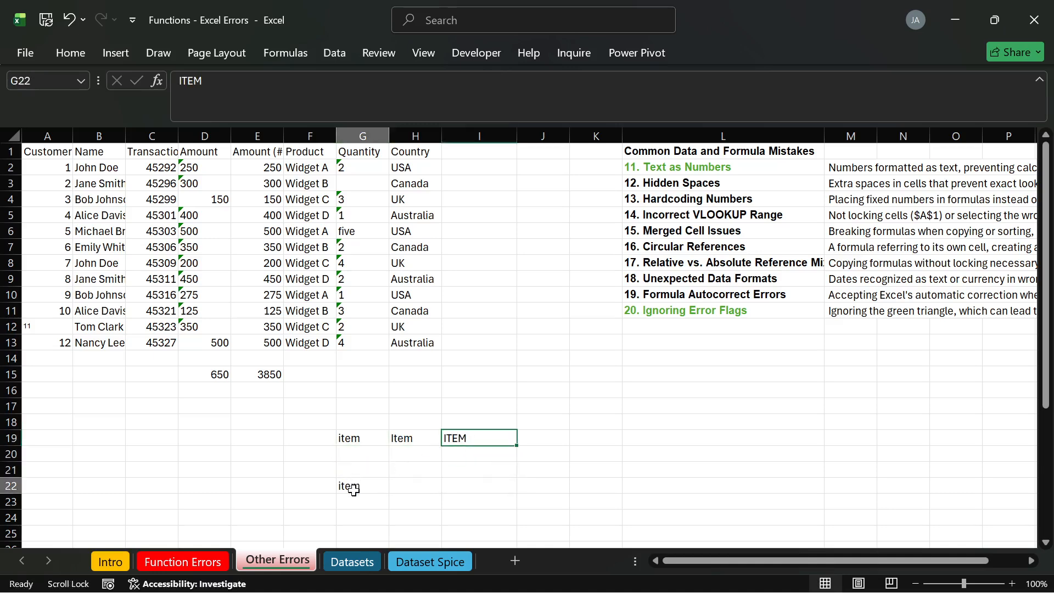
{"action": "left_click_drag", "start_coordinate": [365, 478], "coordinate": [535, 447]}
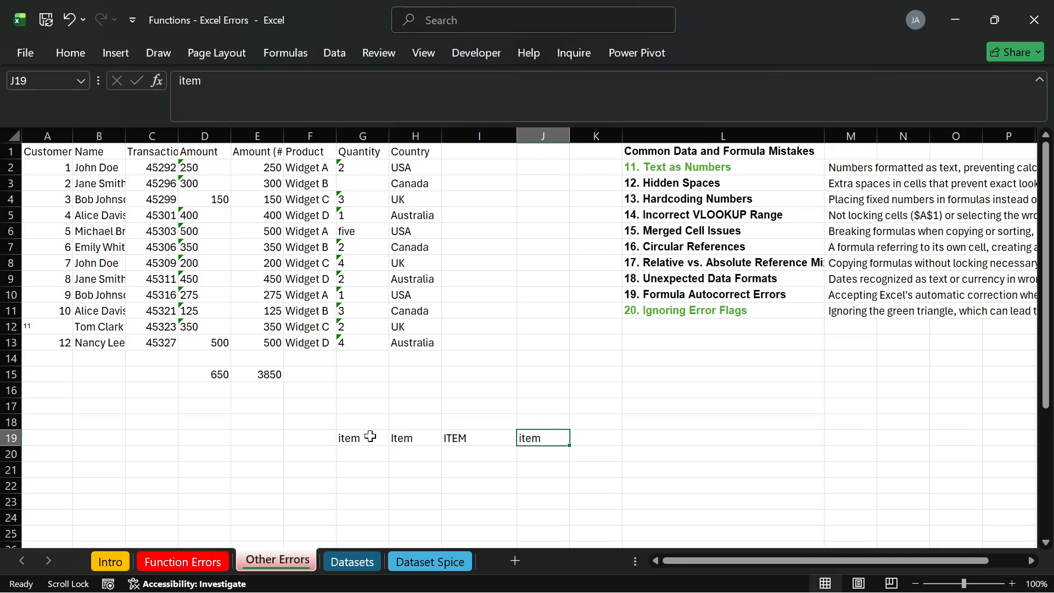
Check the text in G19 and H19 and compare them with the formula =G19=H19 in cell G20.
{"action": "double_click", "coordinate": [357, 437]}
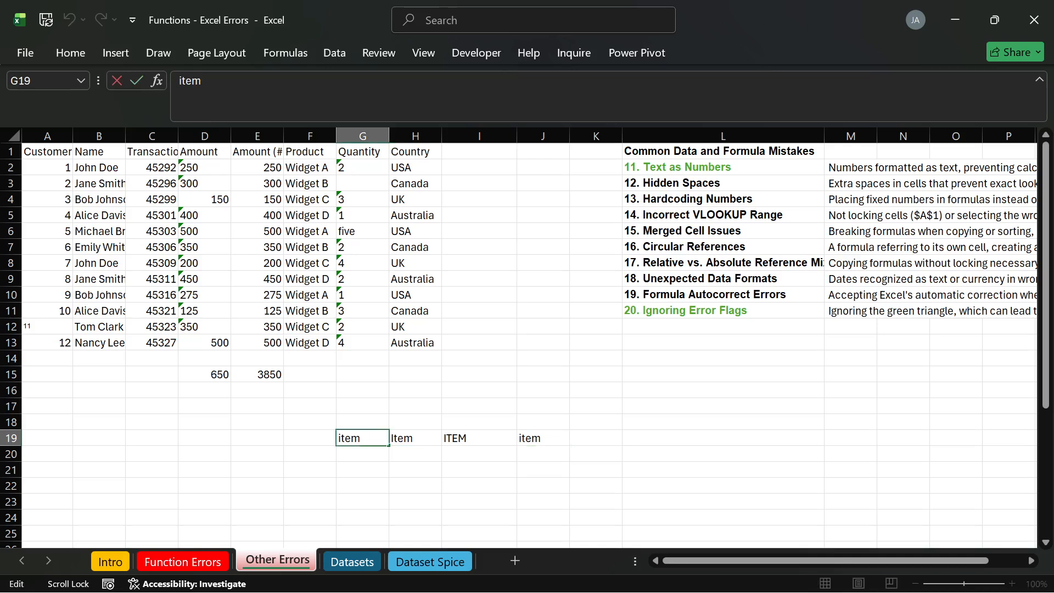
{"action": "double_click", "coordinate": [412, 437]}
{"action": "left_click", "coordinate": [362, 453]}
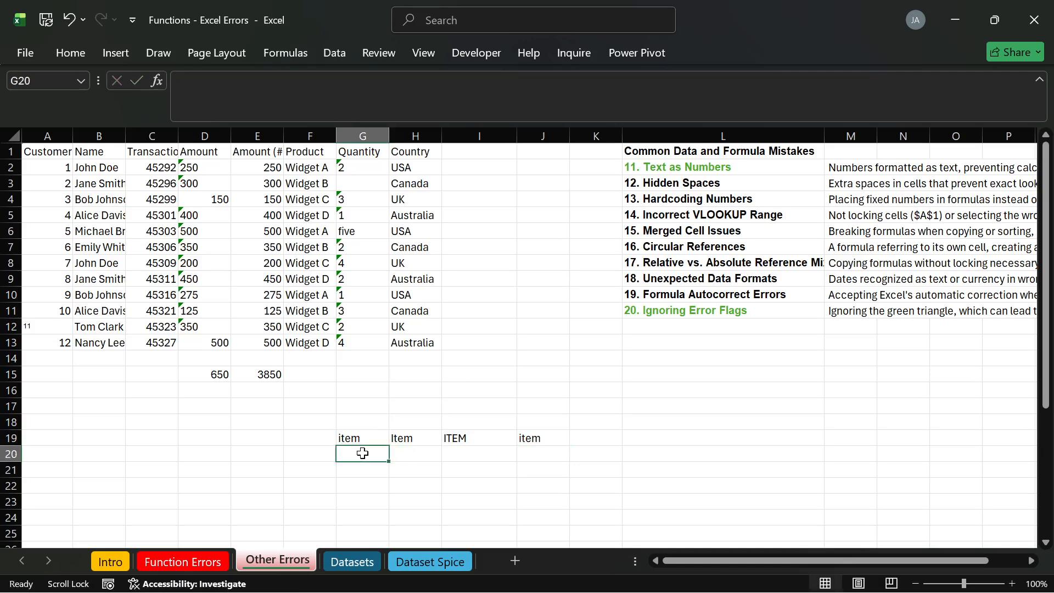
{"action": "type", "text": "="}
{"action": "left_click", "coordinate": [364, 438]}
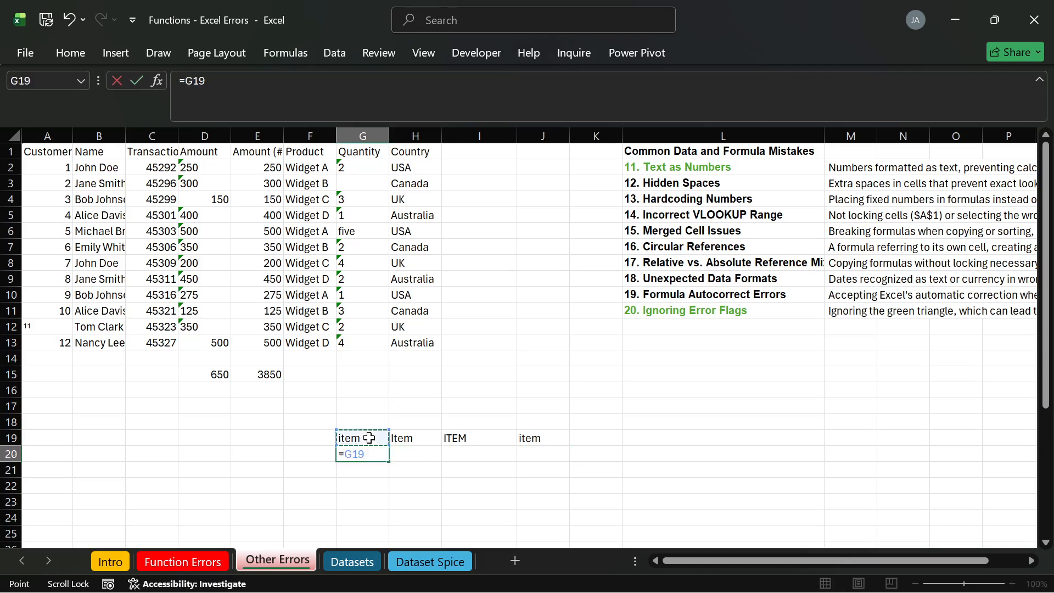
{"action": "type", "text": "="}
{"action": "left_click", "coordinate": [407, 442]}
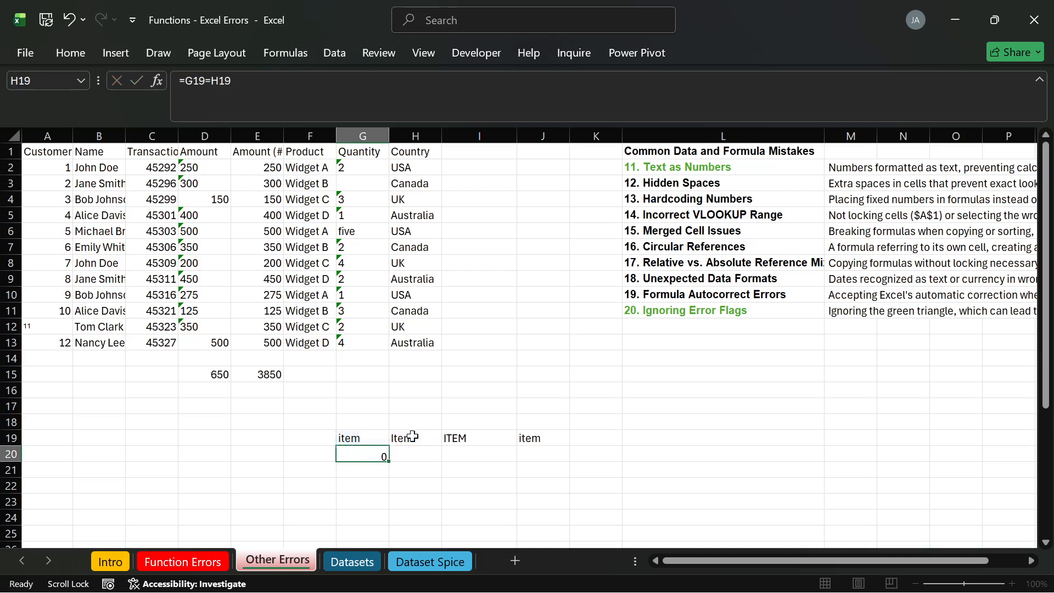
{"action": "key", "text": "Return"}
{"action": "left_click", "coordinate": [371, 452]}
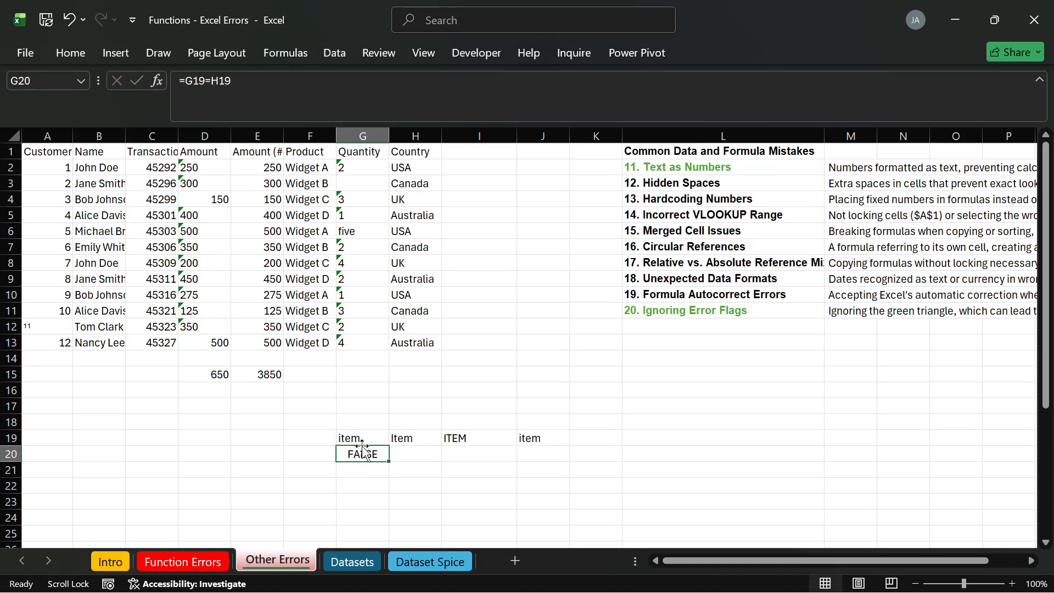
Clear the text variants and the comparison formula from cells G19:J20.
{"action": "left_click_drag", "start_coordinate": [353, 438], "coordinate": [540, 450]}
{"action": "key", "text": "Delete"}
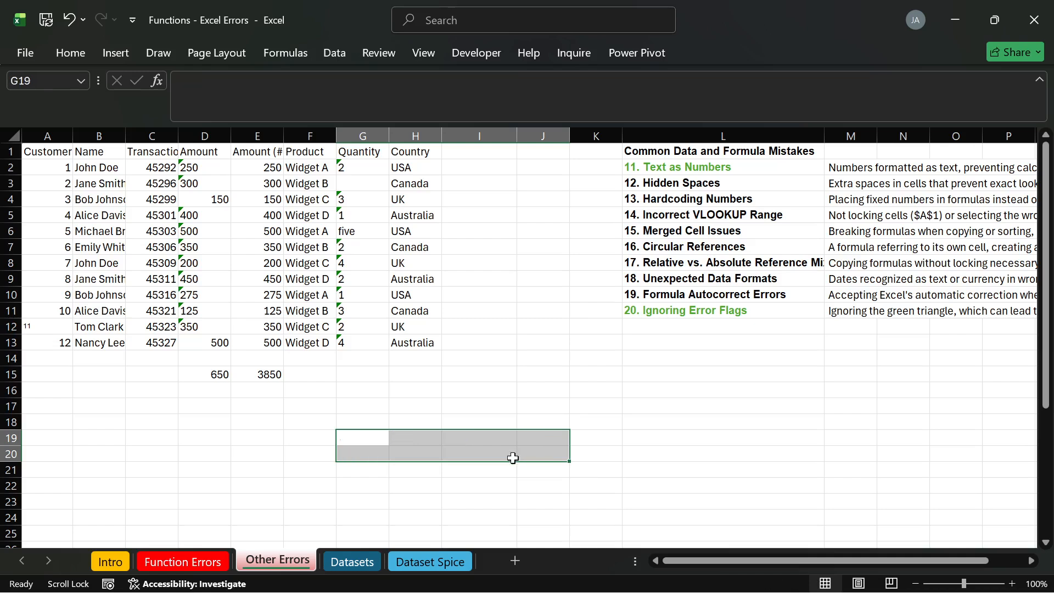
{"action": "left_click", "coordinate": [440, 483]}
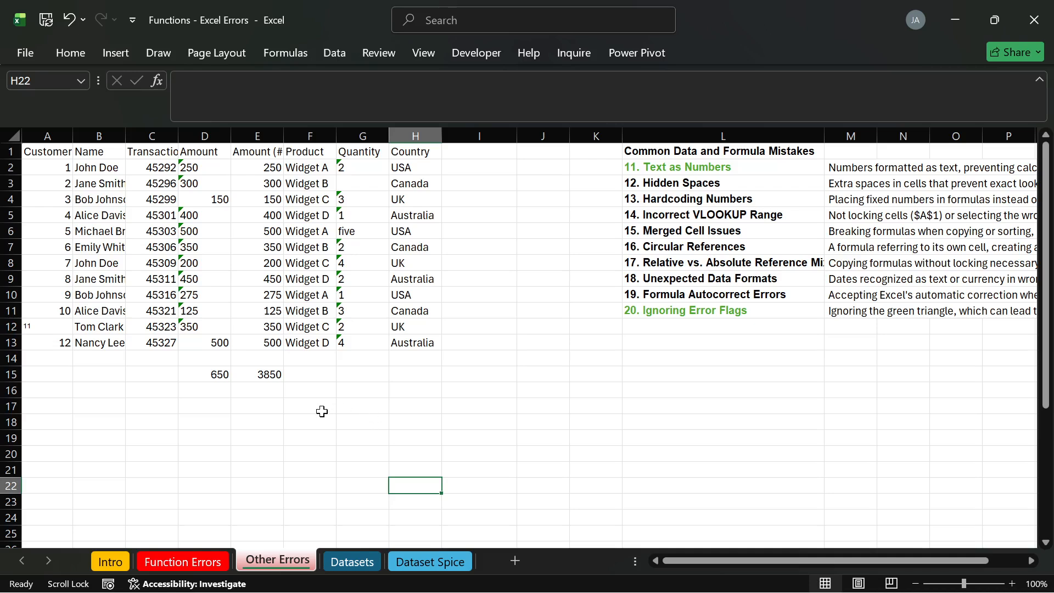
On the Function Errors sheet, examine the IFNA VLOOKUP formula in B19 and the XLOOKUP formula in C19.
{"action": "left_click", "coordinate": [199, 562]}
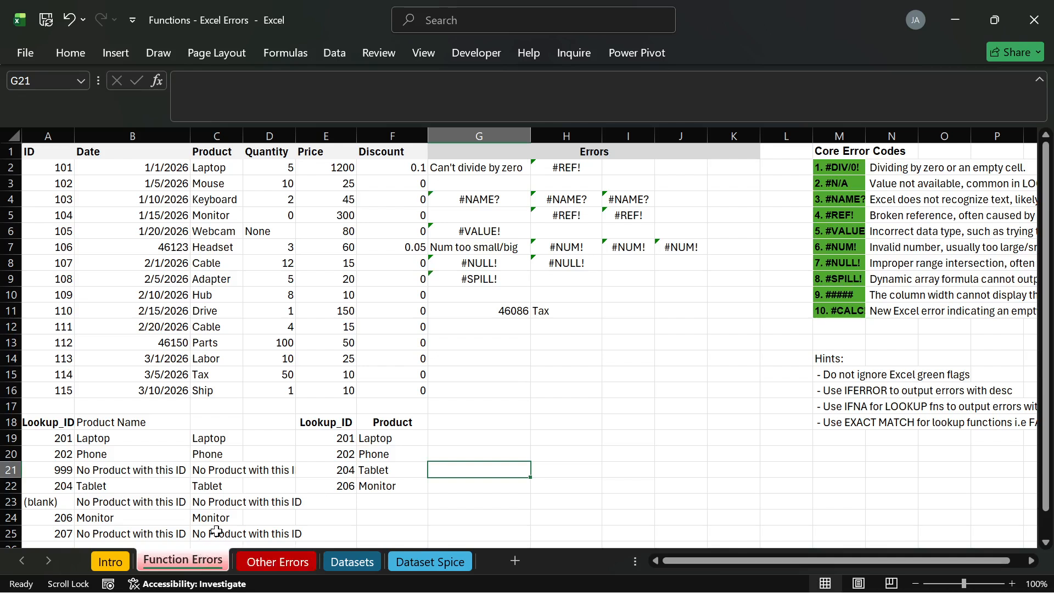
{"action": "left_click", "coordinate": [145, 439]}
{"action": "left_click", "coordinate": [206, 439]}
{"action": "left_click", "coordinate": [160, 438]}
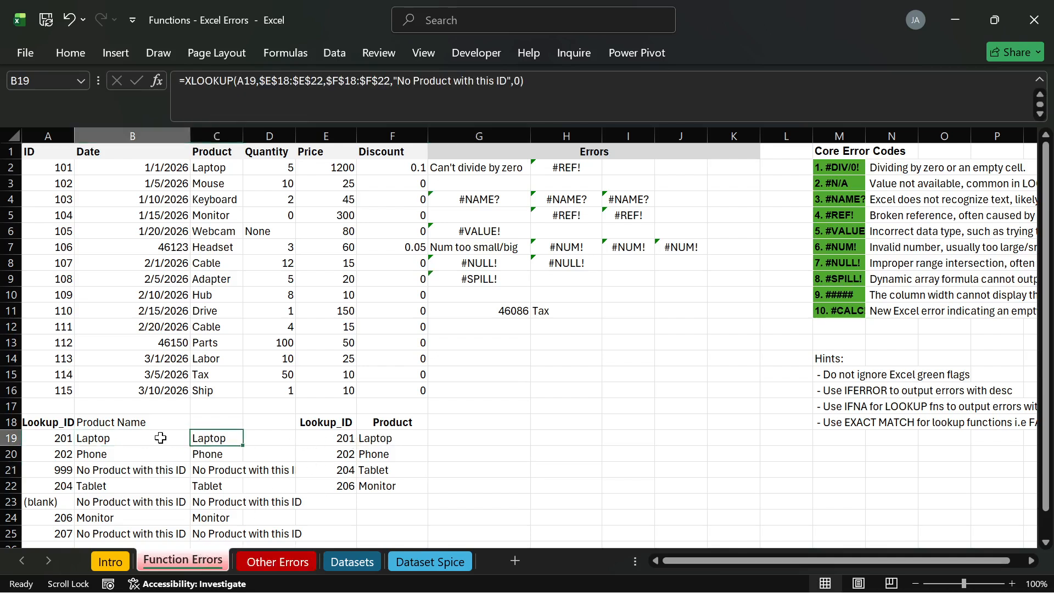
{"action": "double_click", "coordinate": [161, 438]}
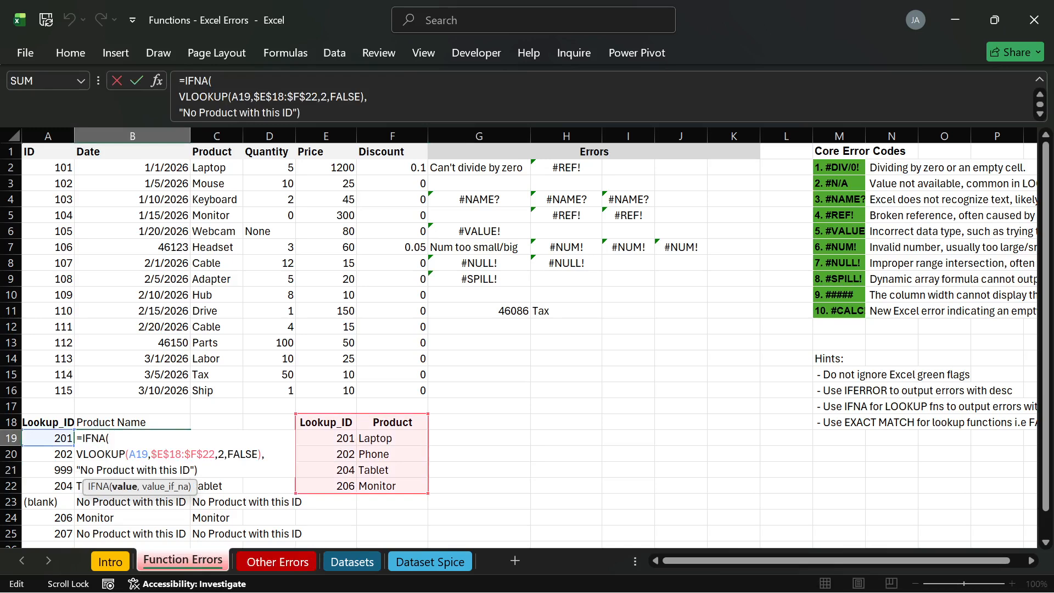
{"action": "key", "text": "Return"}
Try the Lookup_ID 2 01 with an inner space in cell A19, inspect the B19 lookup, and undo the change.
{"action": "double_click", "coordinate": [64, 438]}
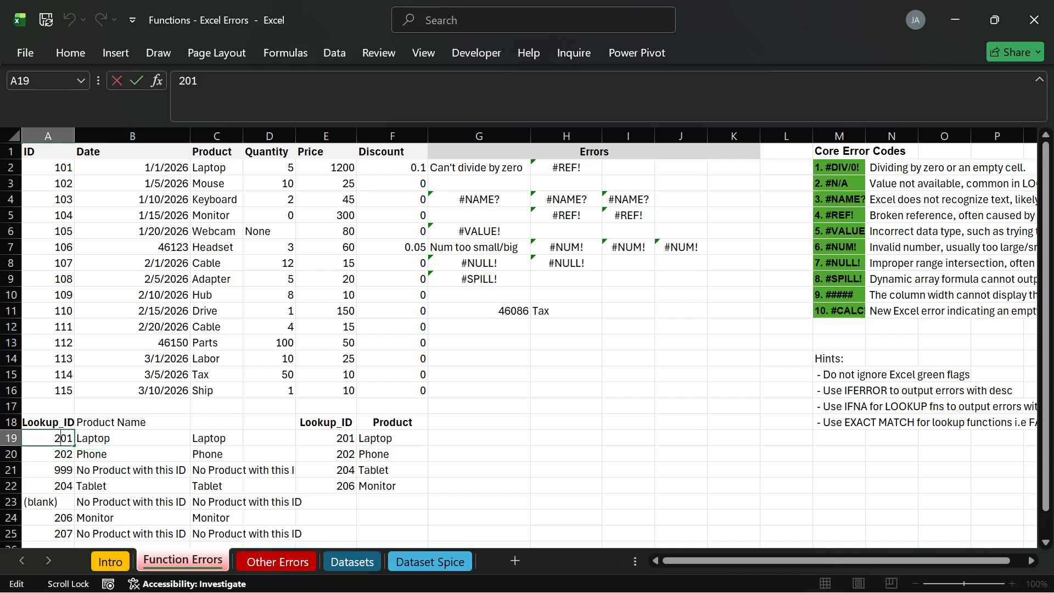
{"action": "key", "text": "Return"}
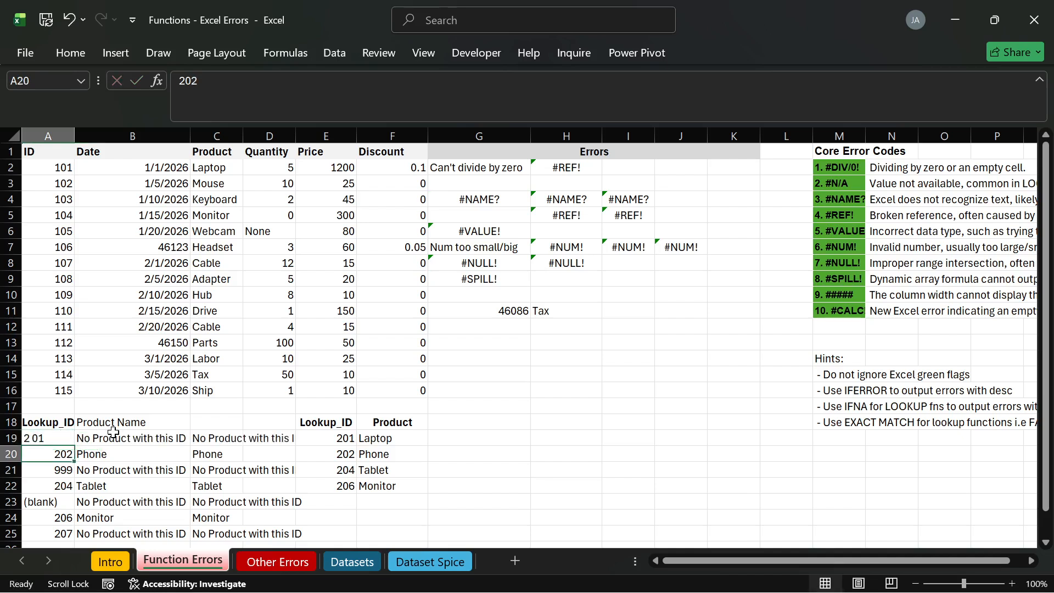
{"action": "left_click", "coordinate": [269, 468]}
{"action": "left_click", "coordinate": [158, 444]}
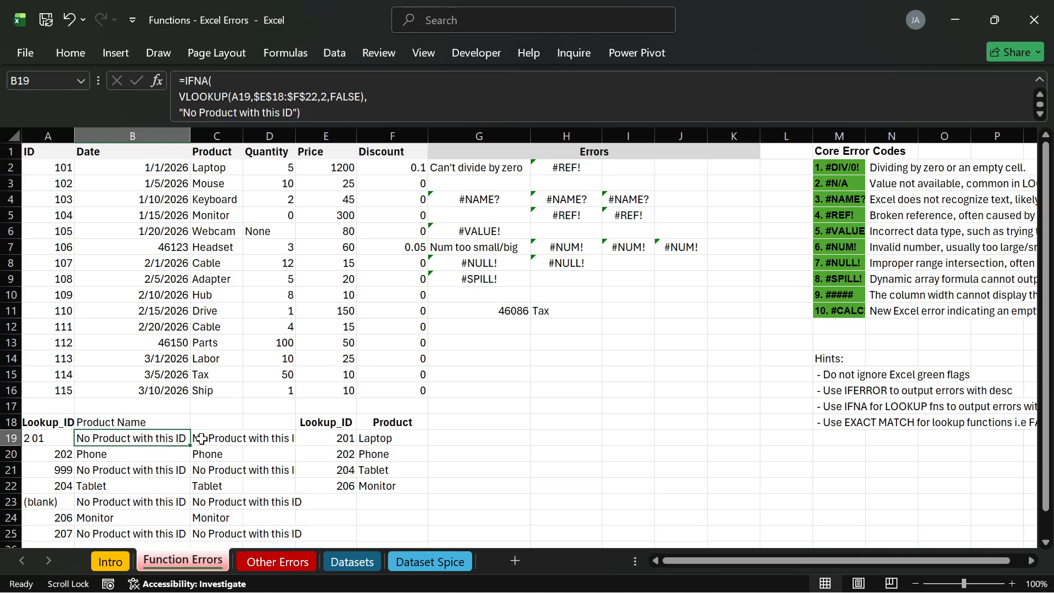
{"action": "key", "text": "ctrl+z"}
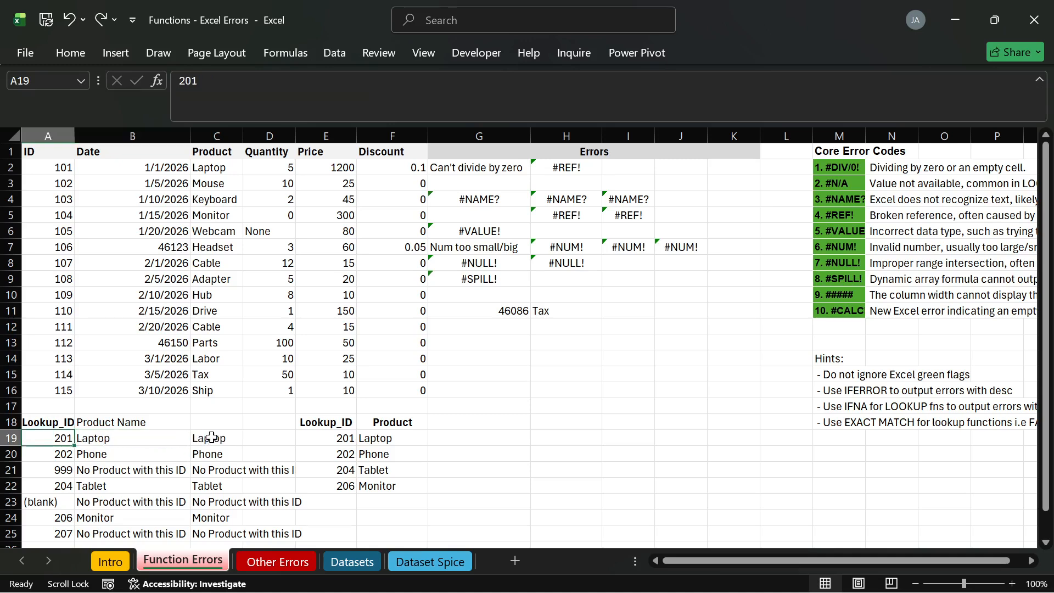
Copy the Lookup_ID and Product table in E18:F22 to cell D18 of the Other Errors sheet.
{"action": "left_click_drag", "start_coordinate": [327, 424], "coordinate": [391, 483]}
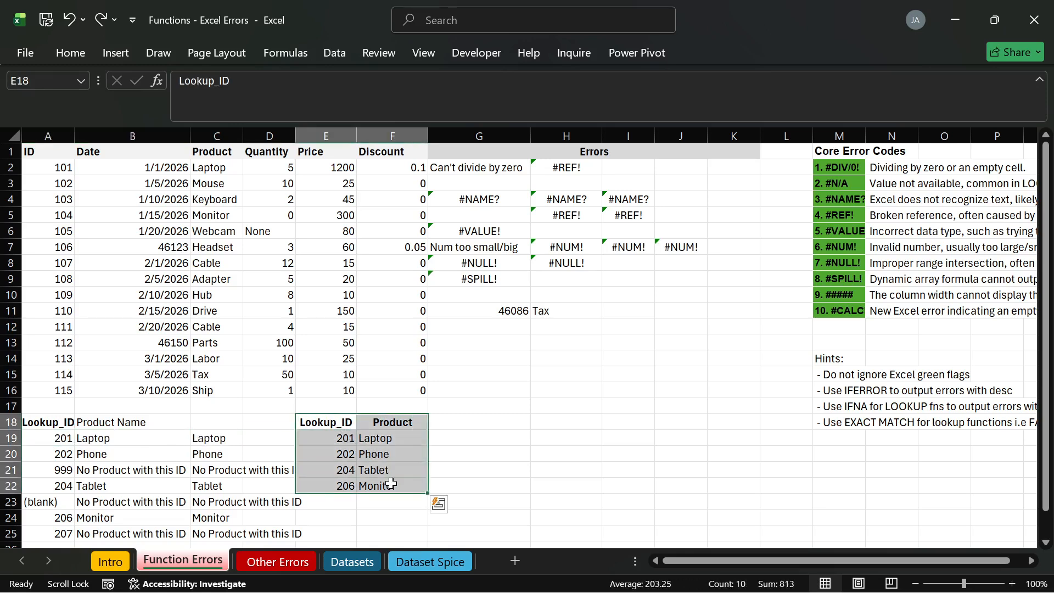
{"action": "key", "text": "ctrl+c"}
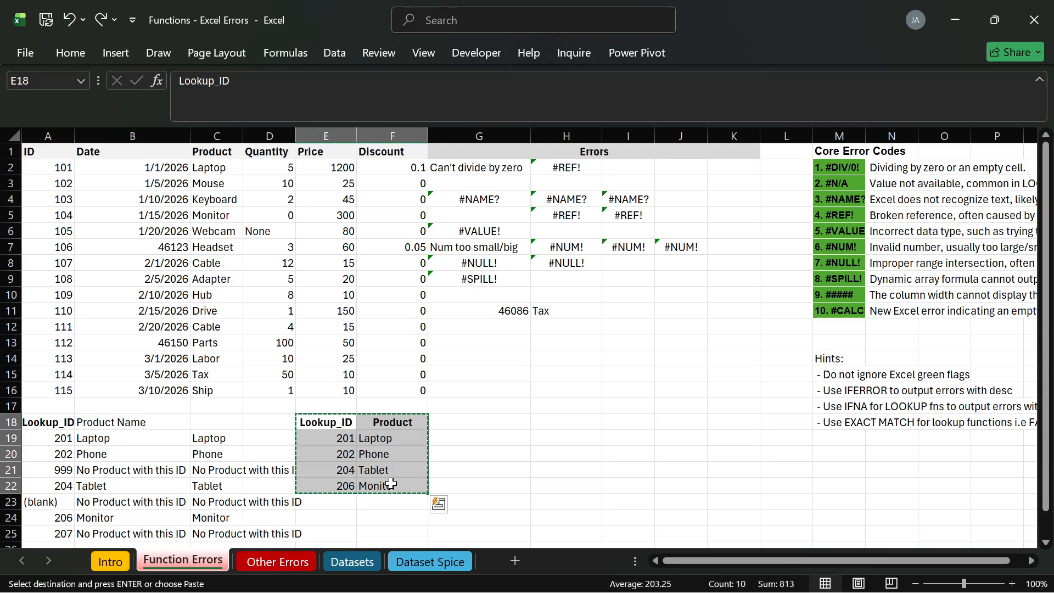
{"action": "left_click", "coordinate": [304, 564]}
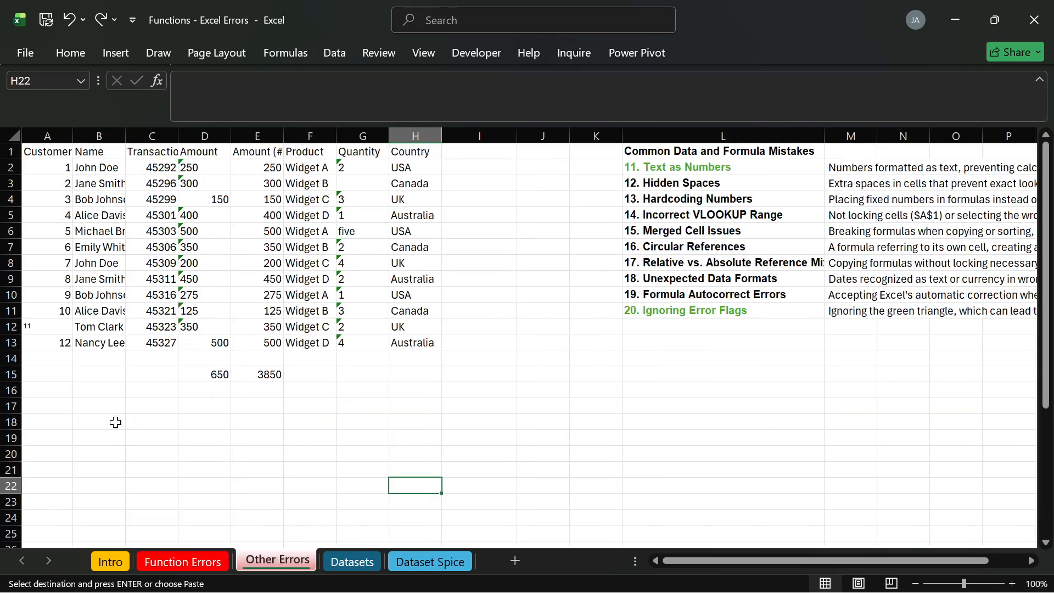
{"action": "left_click", "coordinate": [200, 427]}
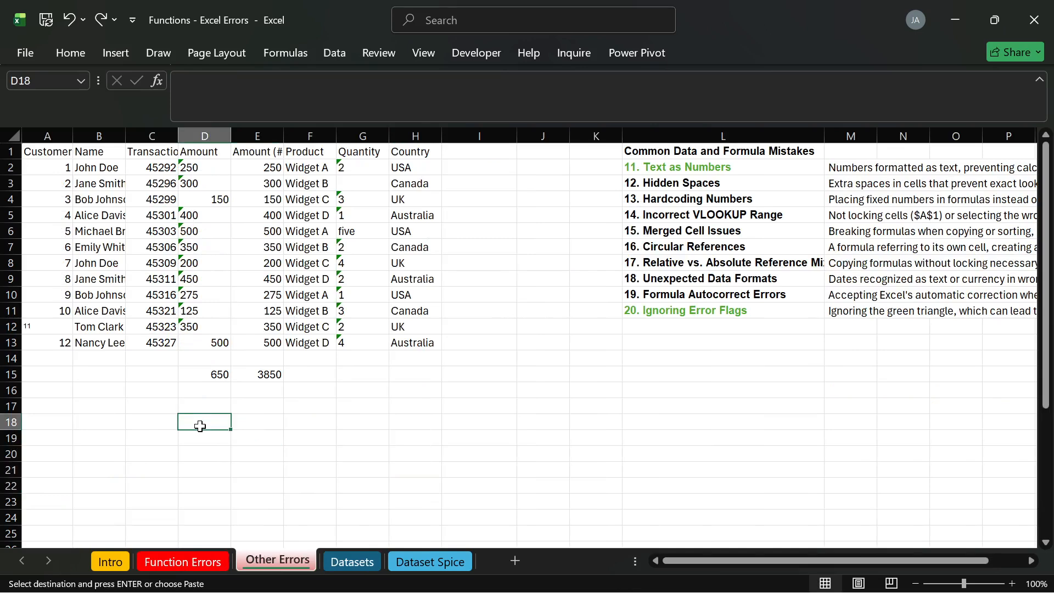
{"action": "key", "text": "ctrl+v"}
Copy the Lookup_ID and Product Name list in A18:B25 of Function Errors to cell G18 of Other Errors.
{"action": "left_click", "coordinate": [213, 561]}
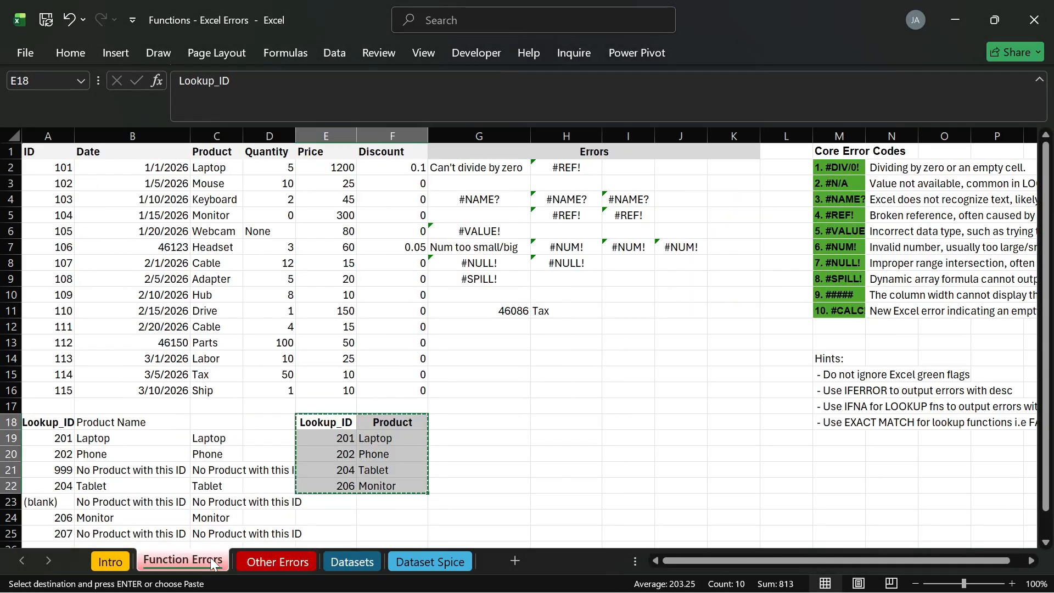
{"action": "left_click_drag", "start_coordinate": [59, 424], "coordinate": [107, 525]}
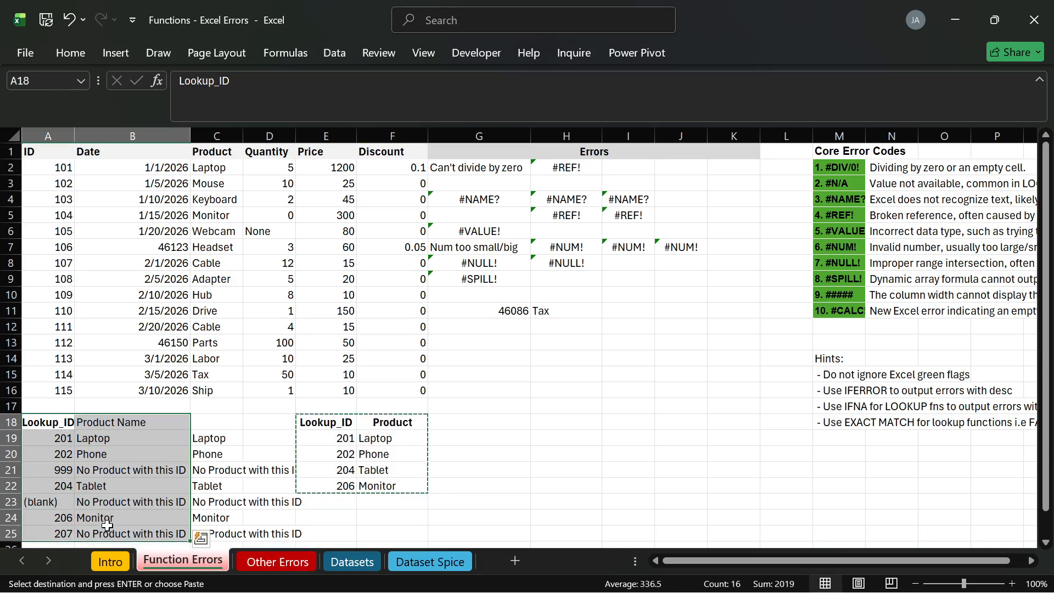
{"action": "key", "text": "ctrl+c"}
{"action": "left_click", "coordinate": [278, 561]}
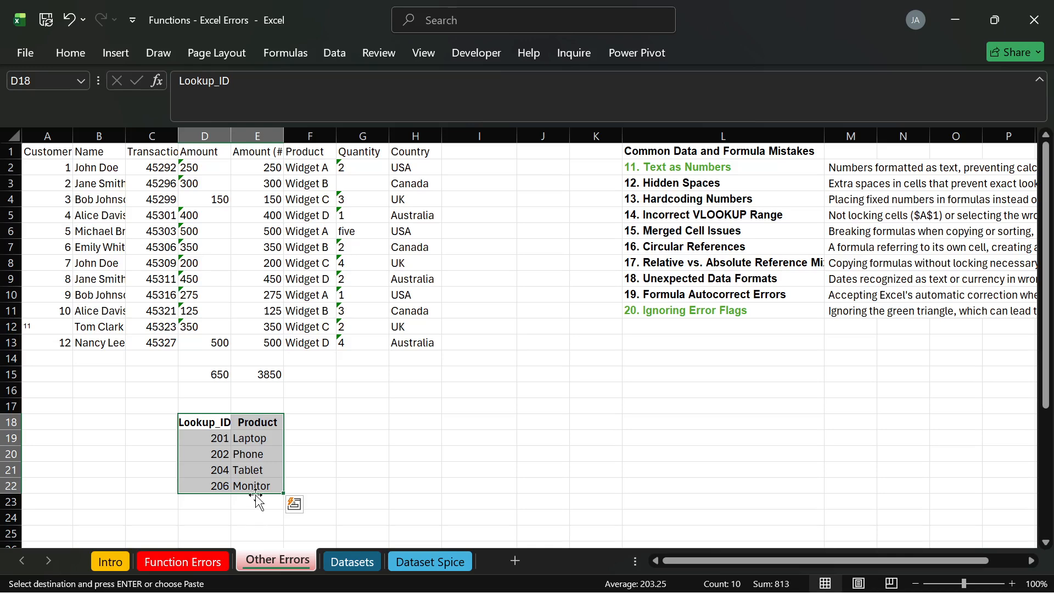
{"action": "left_click", "coordinate": [62, 421]}
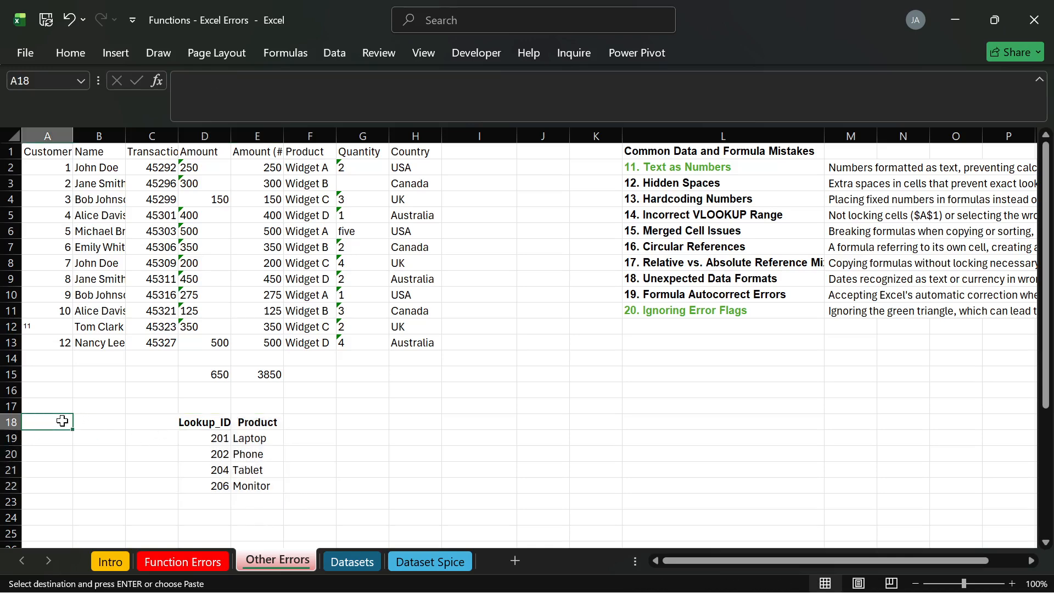
{"action": "left_click", "coordinate": [357, 426]}
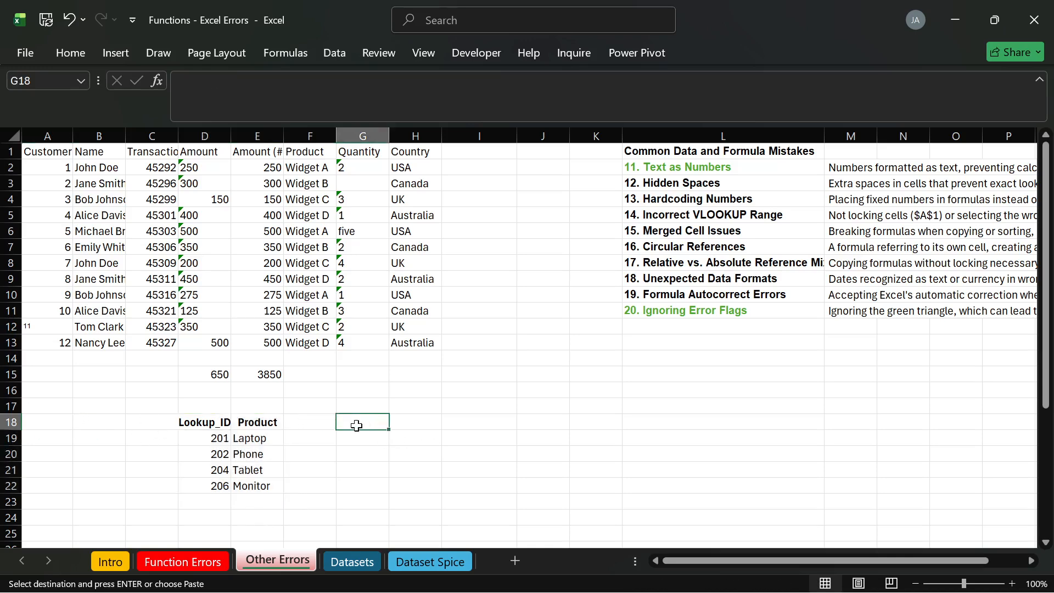
{"action": "key", "text": "ctrl+v"}
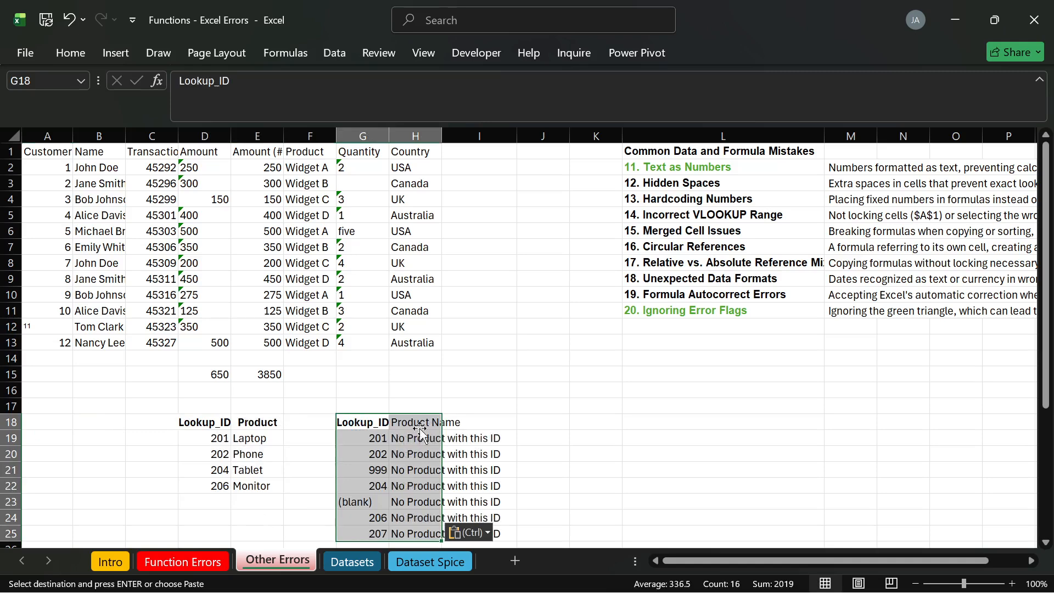
Clear the pasted lookup formulas in H19:H25 and make the Product Name header in H18 bold.
{"action": "left_click", "coordinate": [420, 437]}
{"action": "left_click_drag", "start_coordinate": [420, 437], "coordinate": [417, 533]}
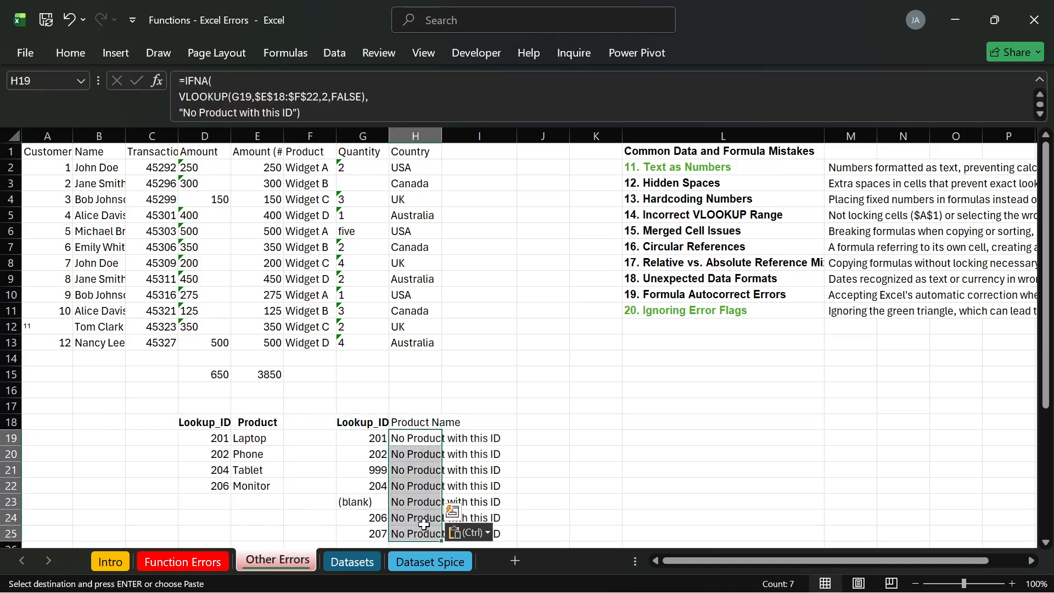
{"action": "key", "text": "Delete"}
{"action": "left_click", "coordinate": [413, 426]}
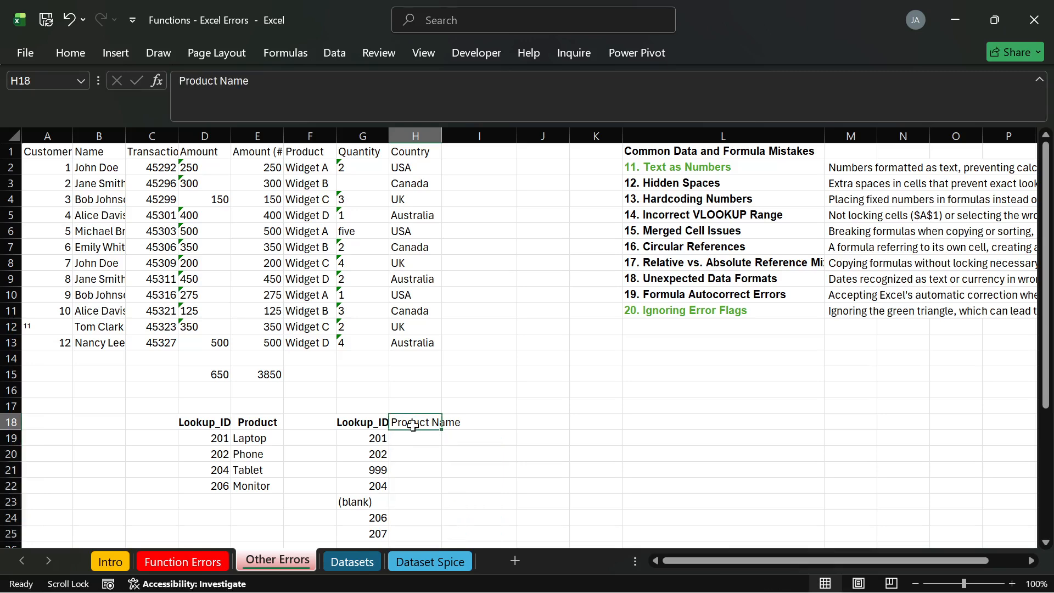
{"action": "key", "text": "ctrl+b"}
Inspect the Lookup_ID content of cell D19 in edit mode without changing it.
{"action": "left_click", "coordinate": [411, 437]}
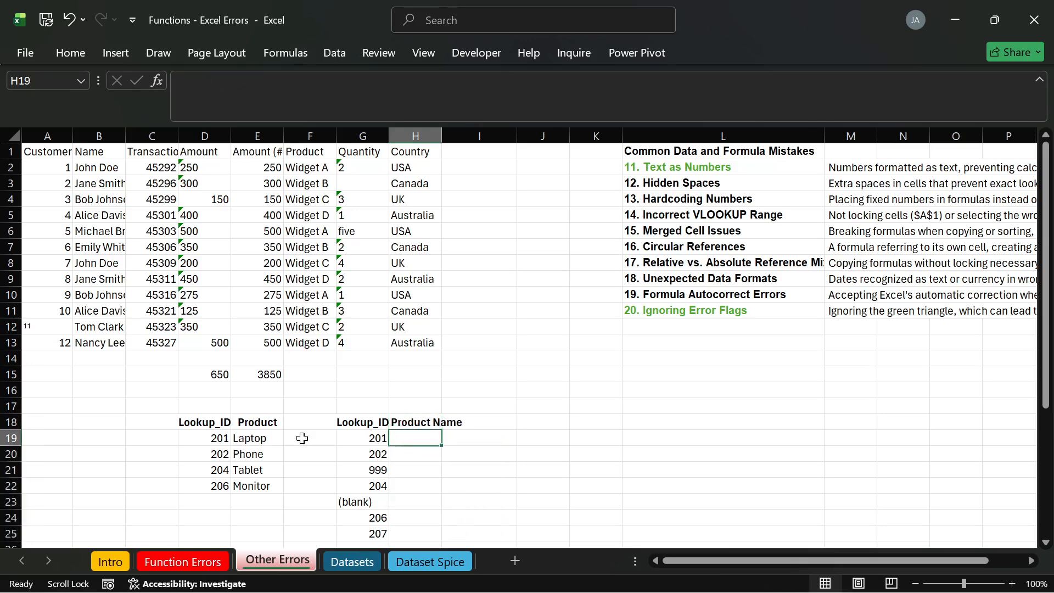
{"action": "left_click", "coordinate": [217, 438]}
{"action": "key", "text": "F2"}
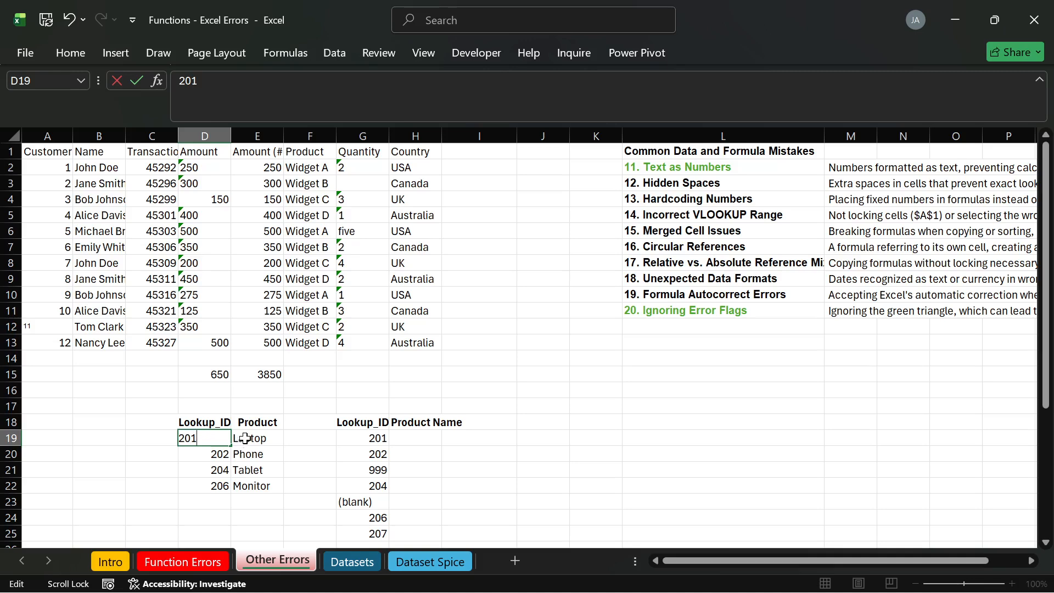
{"action": "key", "text": "Return"}
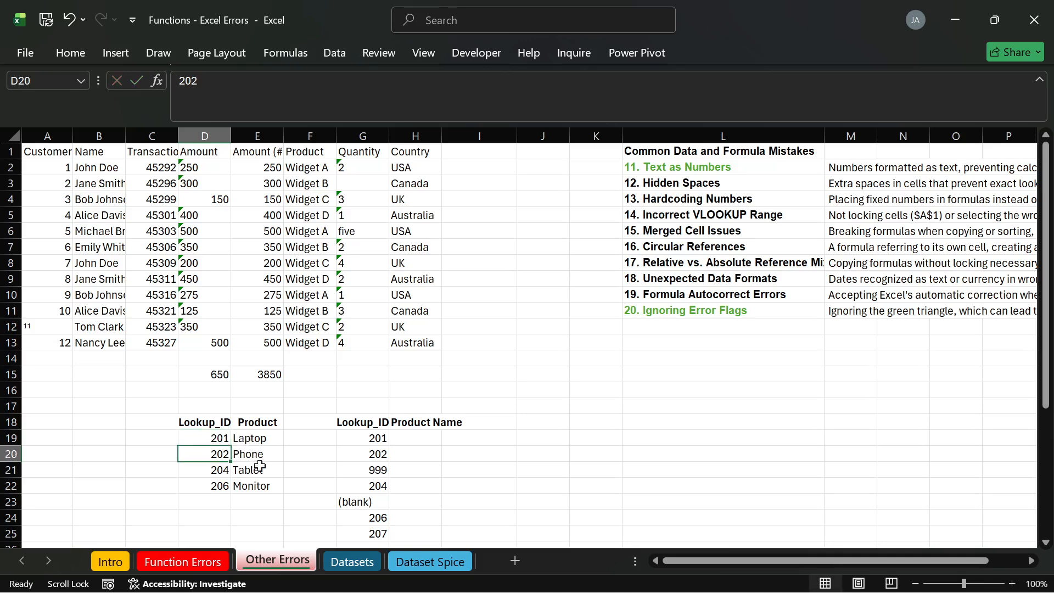
Copy the (blank) entry from cell G23 over the Lookup_ID in cell G20.
{"action": "scroll", "coordinate": [359, 470], "scroll_direction": "down", "scroll_amount": 1}
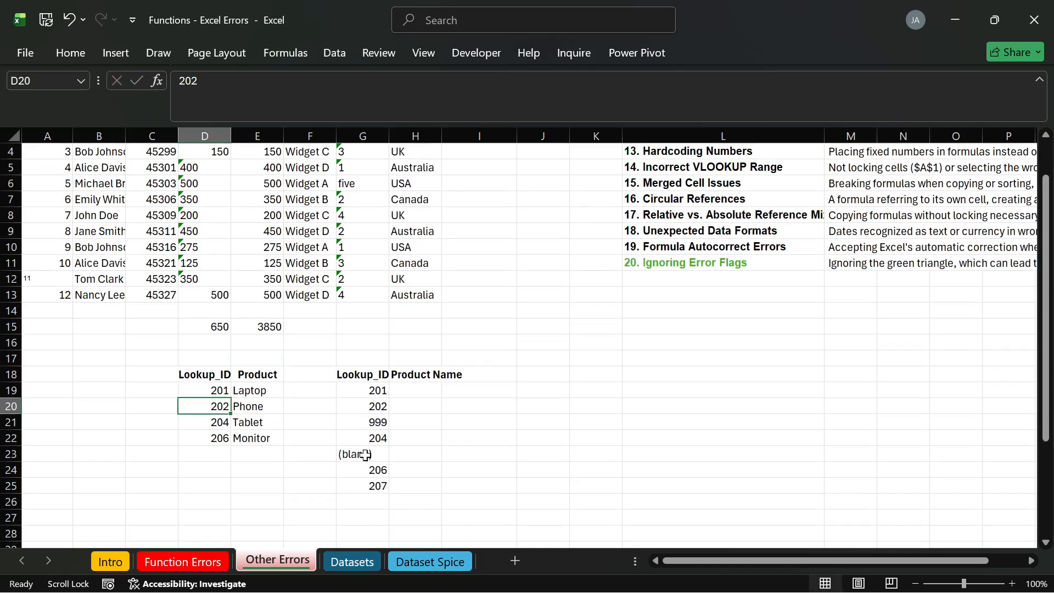
{"action": "left_click", "coordinate": [365, 455]}
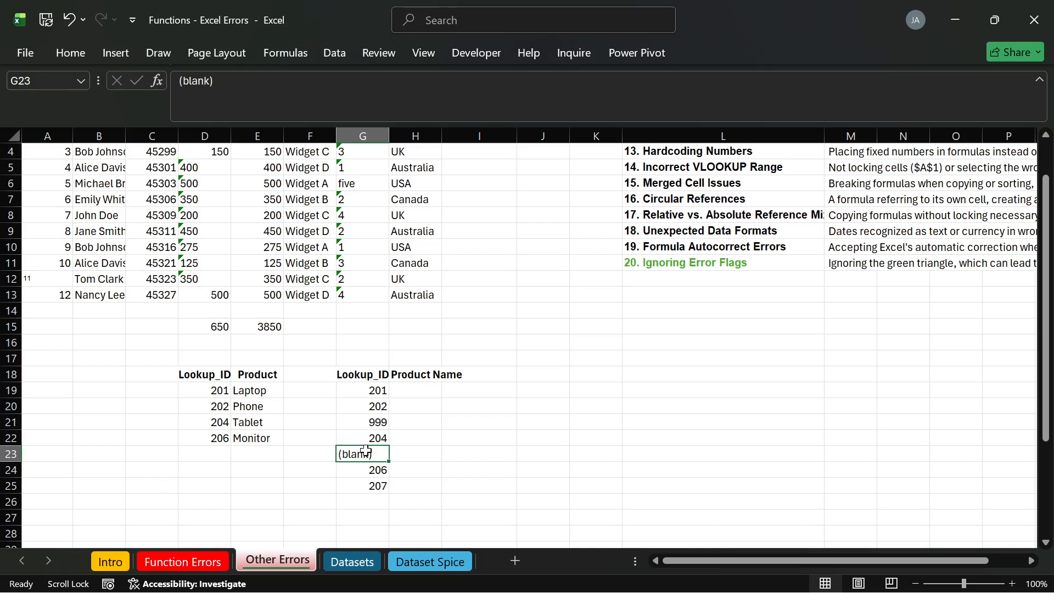
{"action": "key", "text": "ctrl+z"}
{"action": "left_click", "coordinate": [368, 453]}
{"action": "key", "text": "ctrl+c"}
{"action": "left_click", "coordinate": [363, 424]}
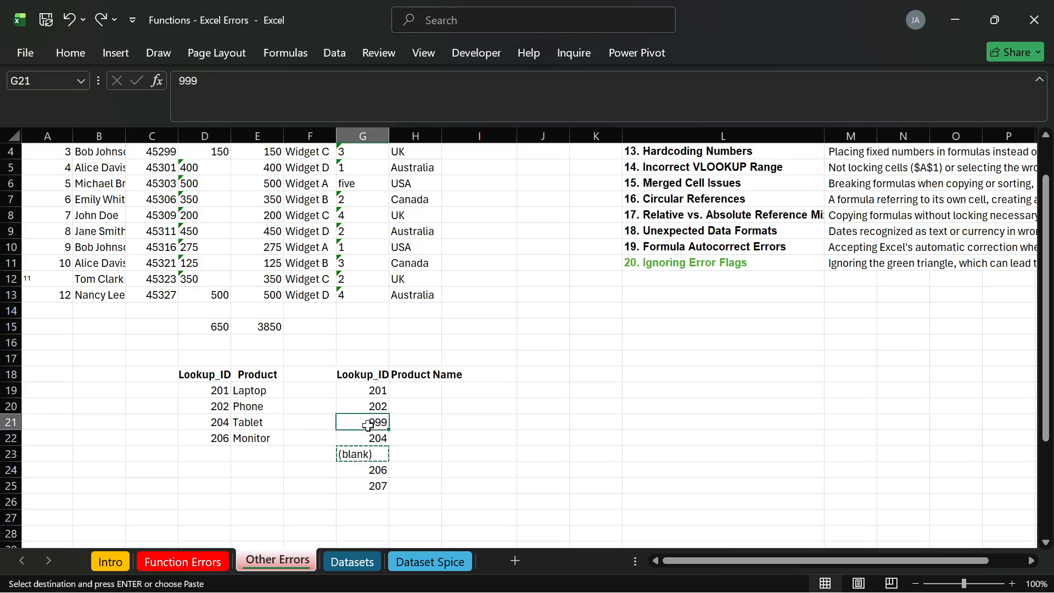
{"action": "left_click", "coordinate": [363, 406]}
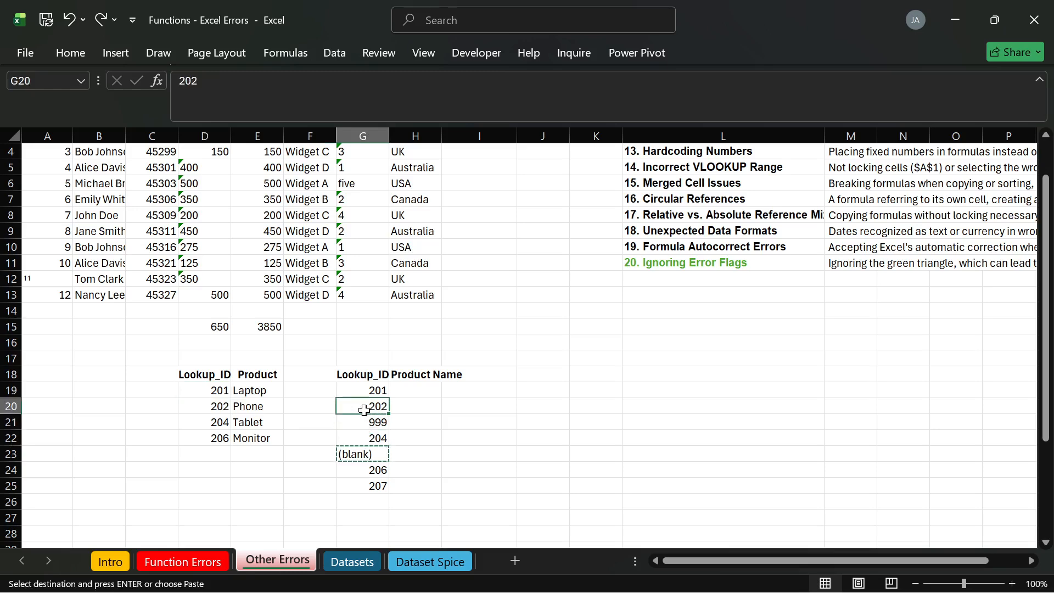
{"action": "key", "text": "ctrl+v"}
Set the Lookup_ID in G22 to 202 and clear the remaining entries in G23:G25.
{"action": "left_click", "coordinate": [369, 437]}
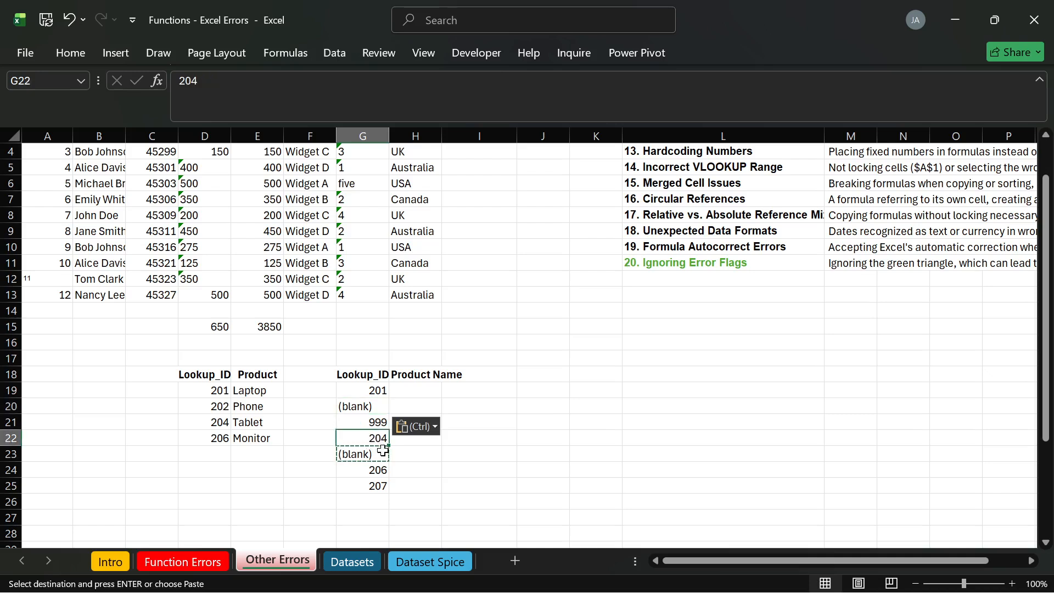
{"action": "type", "text": "2"}
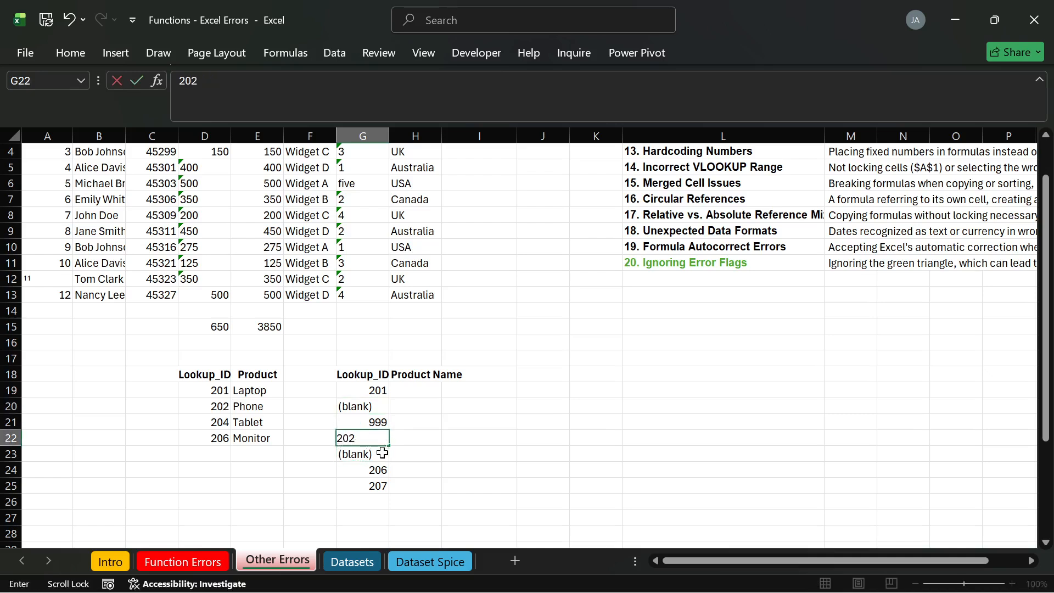
{"action": "key", "text": "Return"}
{"action": "left_click_drag", "start_coordinate": [363, 454], "coordinate": [367, 484]}
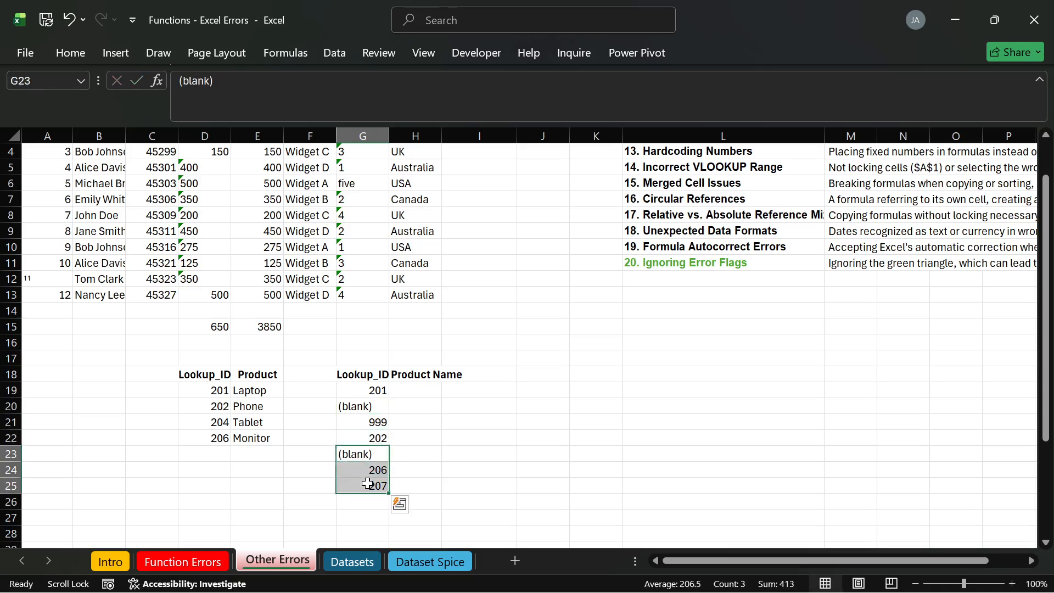
{"action": "key", "text": "Delete"}
{"action": "scroll", "coordinate": [385, 431], "scroll_direction": "up", "scroll_amount": 1}
{"action": "left_click", "coordinate": [422, 466]}
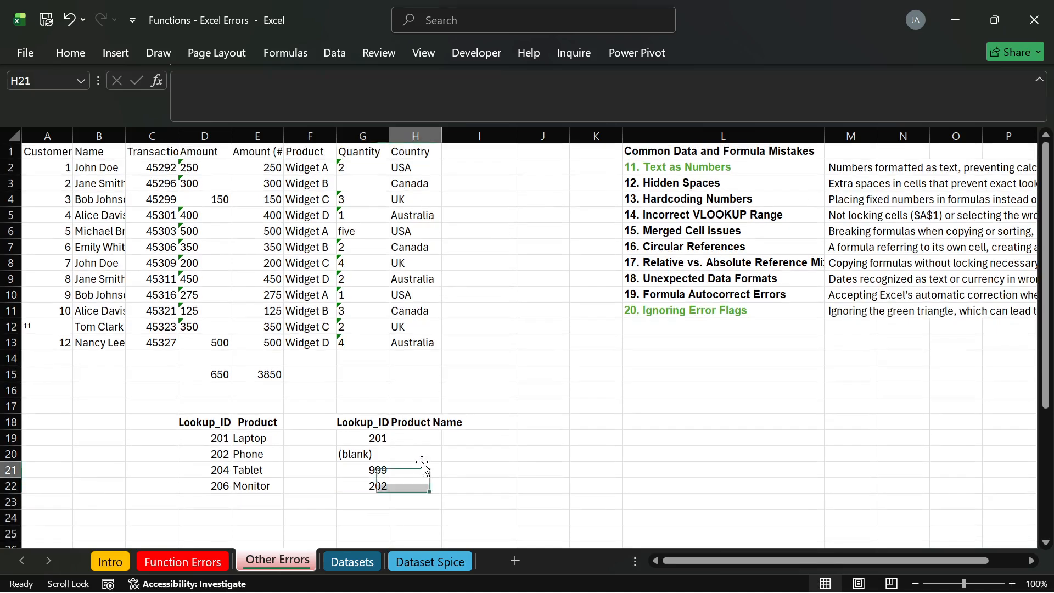
Try to add a trailing space after the Lookup_ID 201 in cell D19.
{"action": "double_click", "coordinate": [222, 439]}
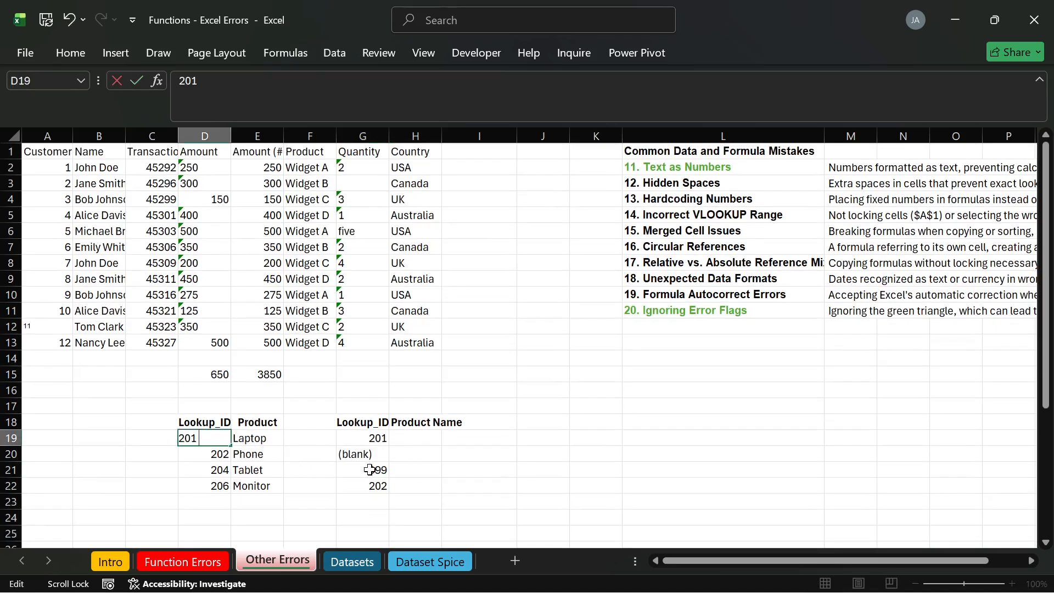
{"action": "key", "text": "Return"}
{"action": "left_click", "coordinate": [409, 439]}
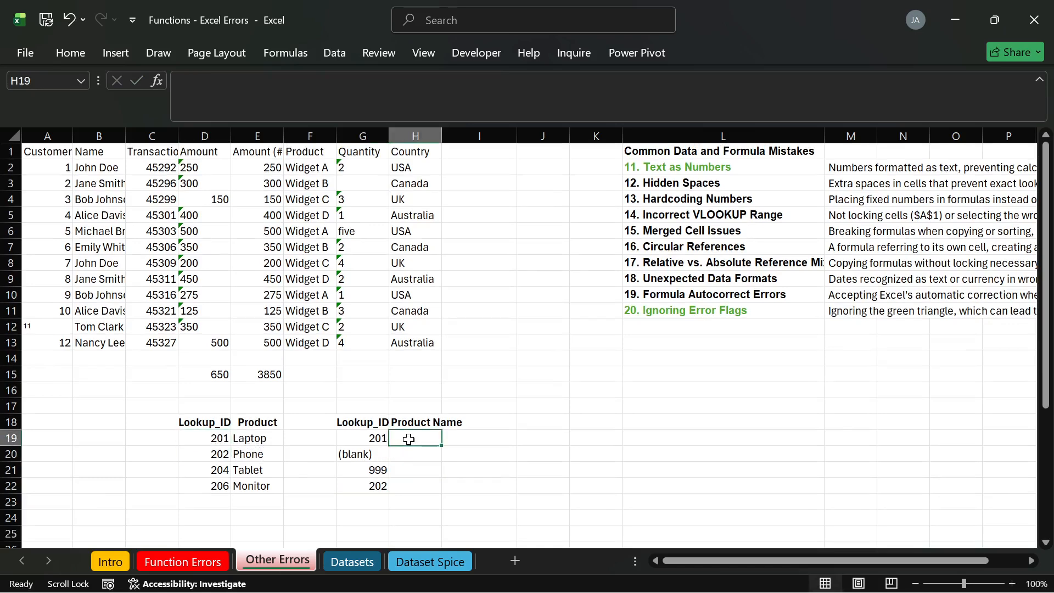
{"action": "type", "text": "=VL"}
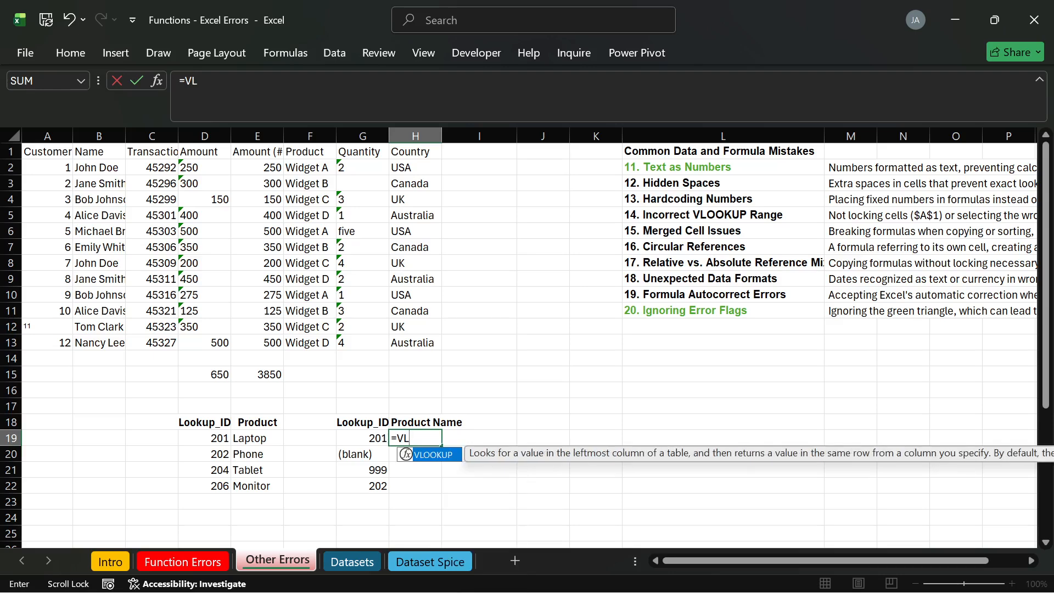
{"action": "key", "text": "Tab"}
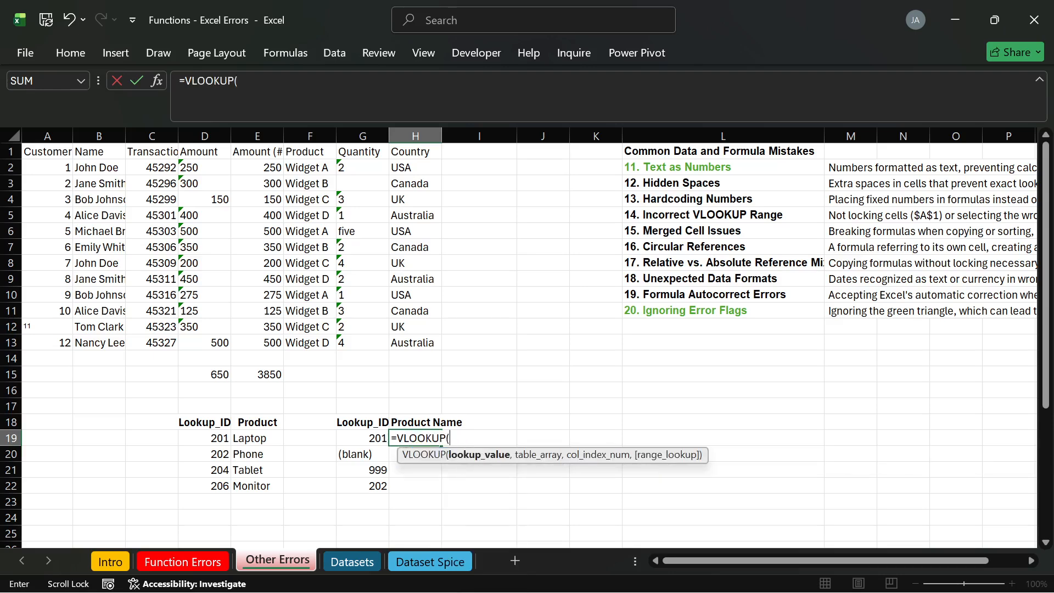
{"action": "left_click", "coordinate": [211, 437]}
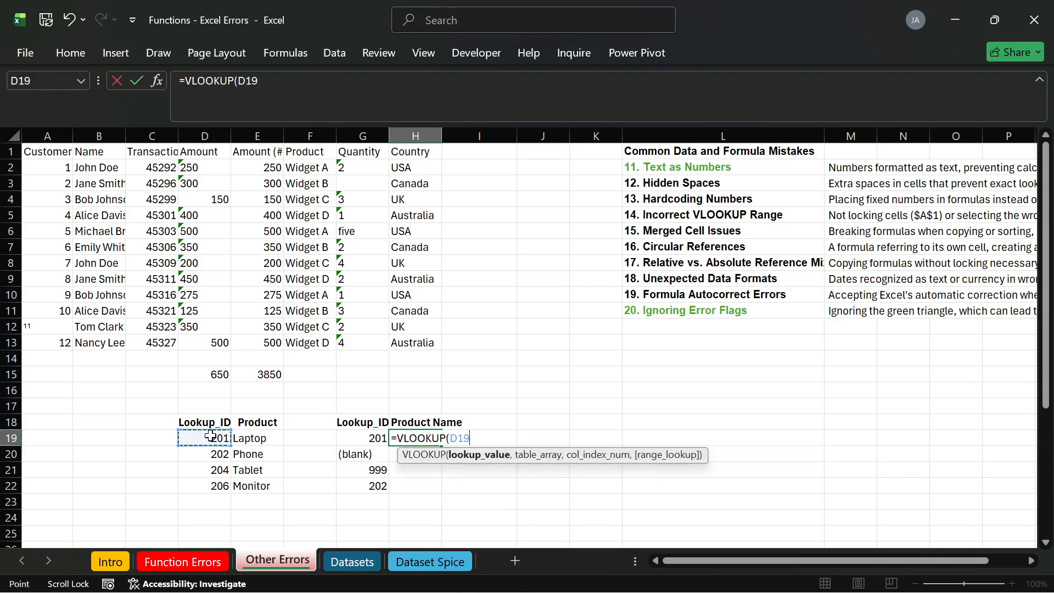
{"action": "type", "text": ","}
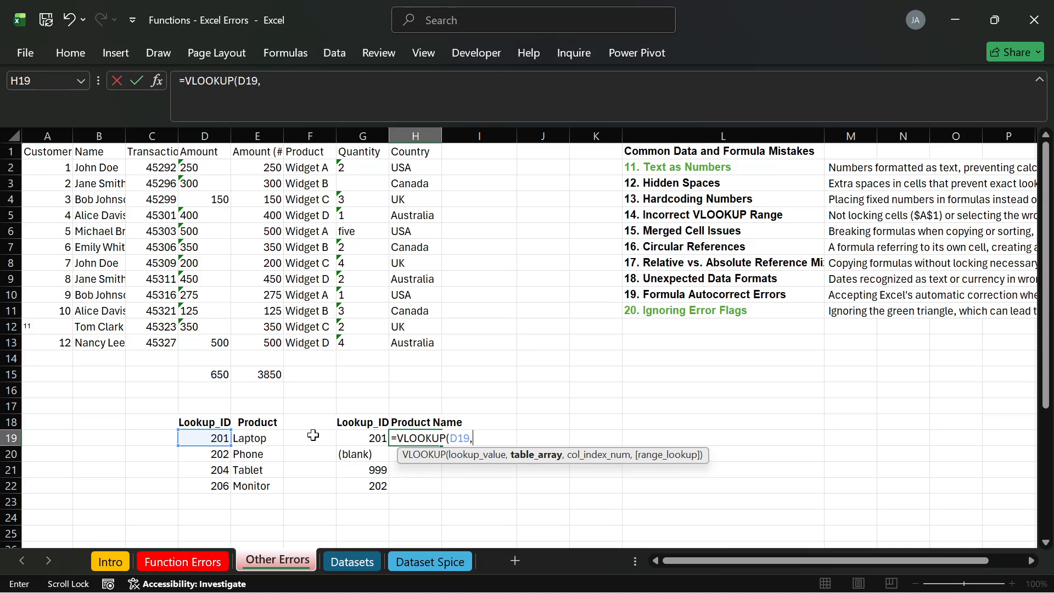
{"action": "key", "text": "BackSpace"}
{"action": "key", "text": "BackSpace"}
{"action": "key", "text": "BackSpace"}
{"action": "key", "text": "BackSpace"}
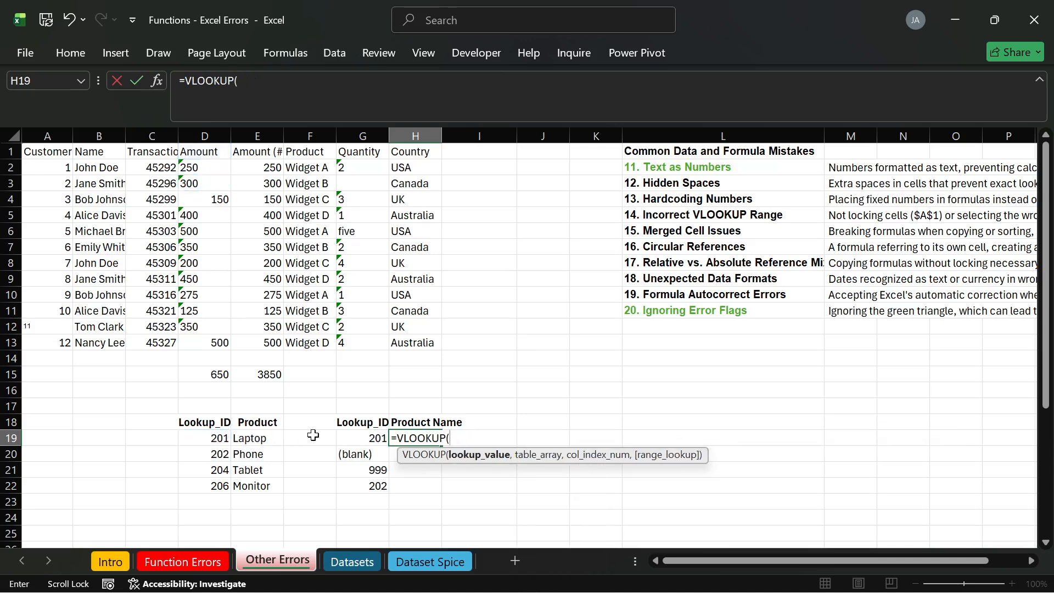
{"action": "key", "text": "BackSpace"}
{"action": "key", "text": "BackSpace"}
{"action": "key", "text": "BackSpace"}
{"action": "key", "text": "BackSpace"}
{"action": "key", "text": "BackSpace"}
{"action": "key", "text": "BackSpace"}
{"action": "key", "text": "BackSpace"}
{"action": "key", "text": "BackSpace"}
{"action": "key", "text": "BackSpace"}
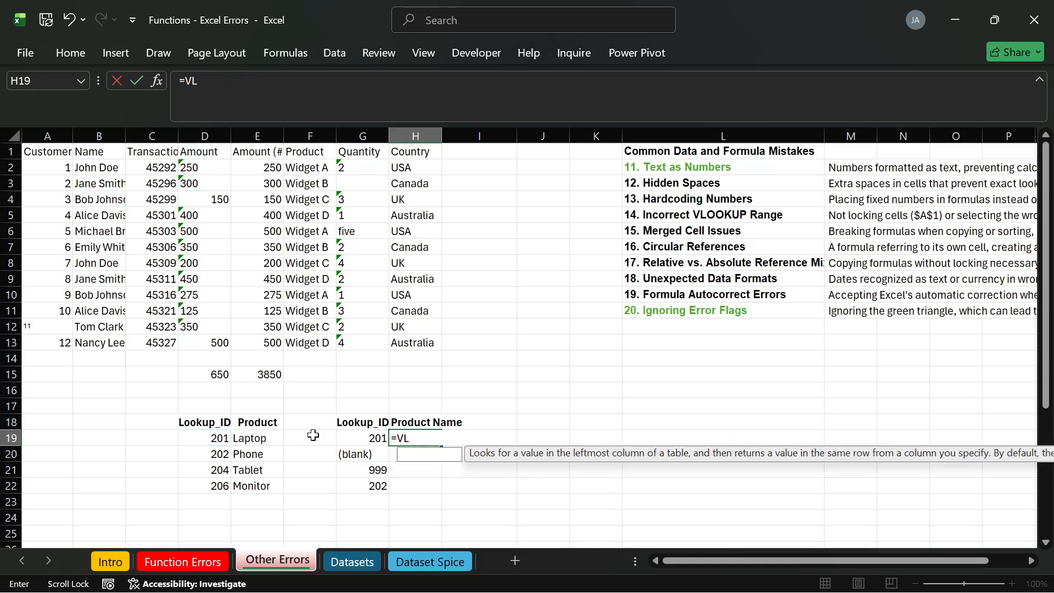
{"action": "left_click", "coordinate": [313, 455]}
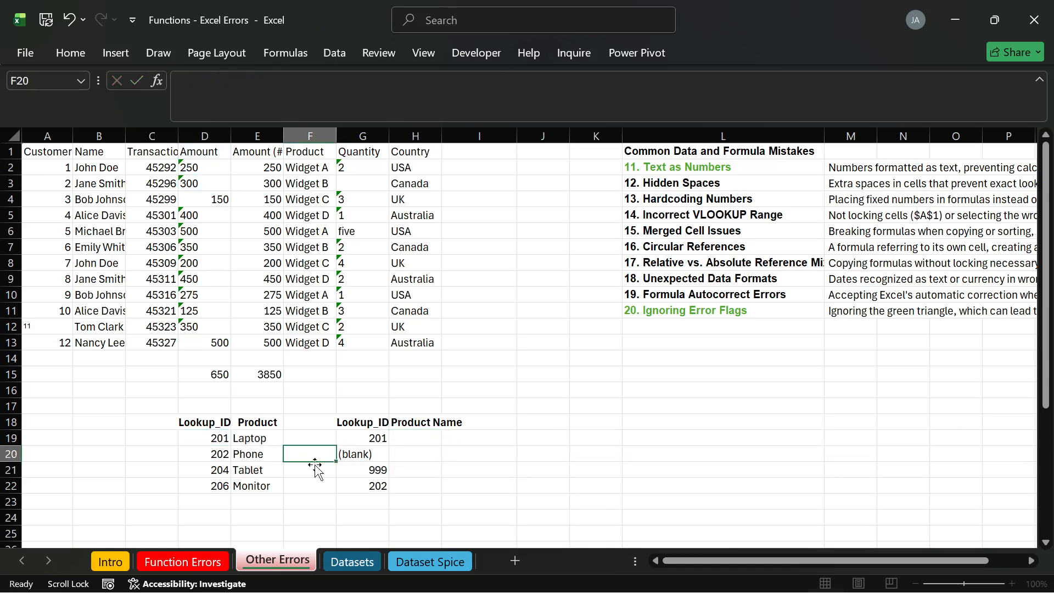
Insert a space inside the Lookup_ID in cell G19 so that it reads 20 1.
{"action": "double_click", "coordinate": [211, 439]}
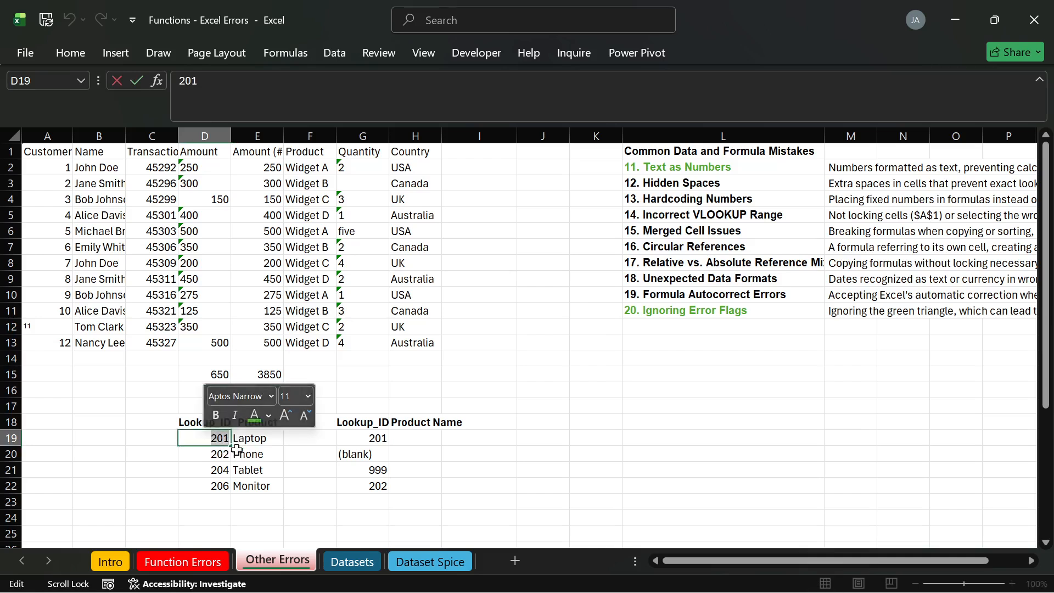
{"action": "left_click", "coordinate": [252, 455]}
{"action": "double_click", "coordinate": [382, 439]}
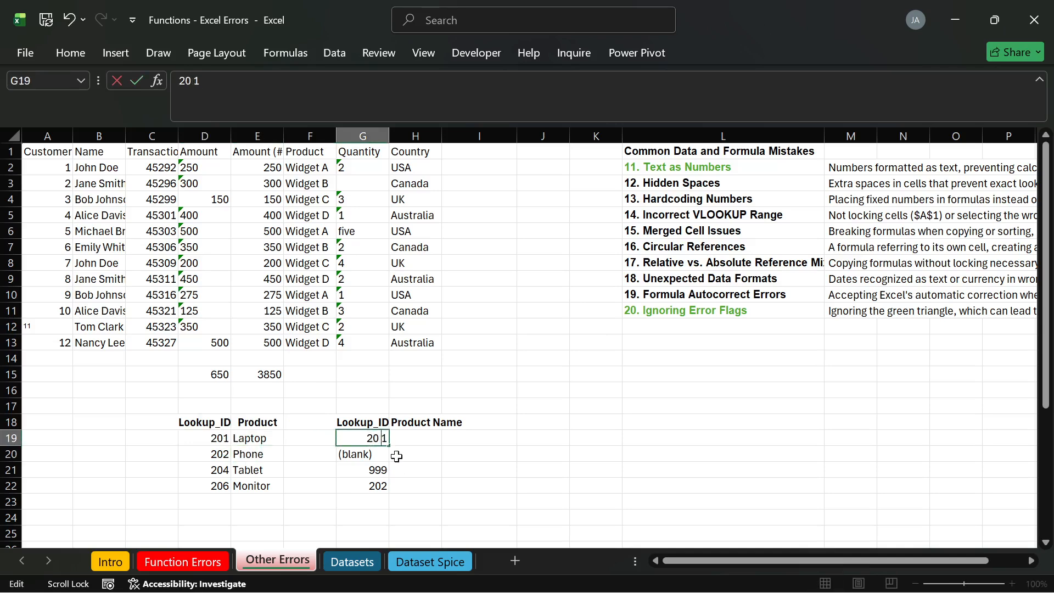
{"action": "key", "text": "Return"}
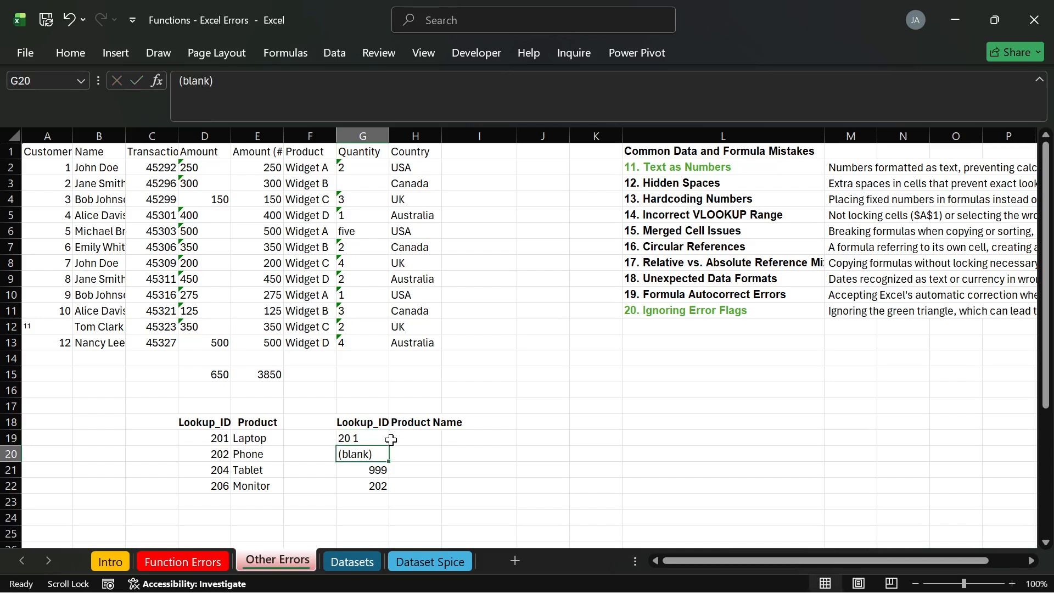
Try to add extra spaces around the Lookup_ID 202 in cell G22.
{"action": "left_click", "coordinate": [374, 439]}
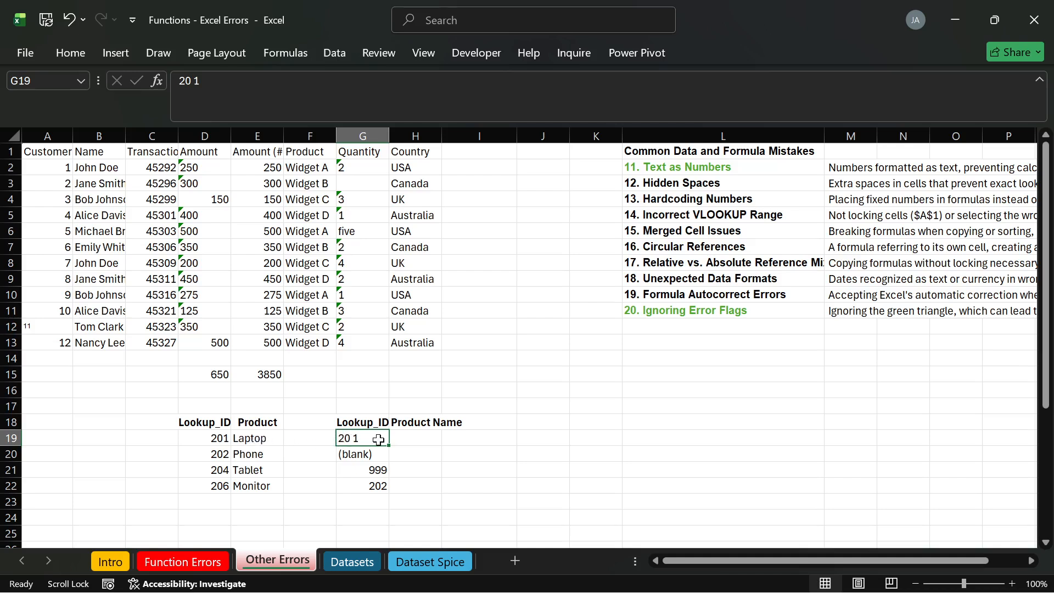
{"action": "double_click", "coordinate": [376, 486]}
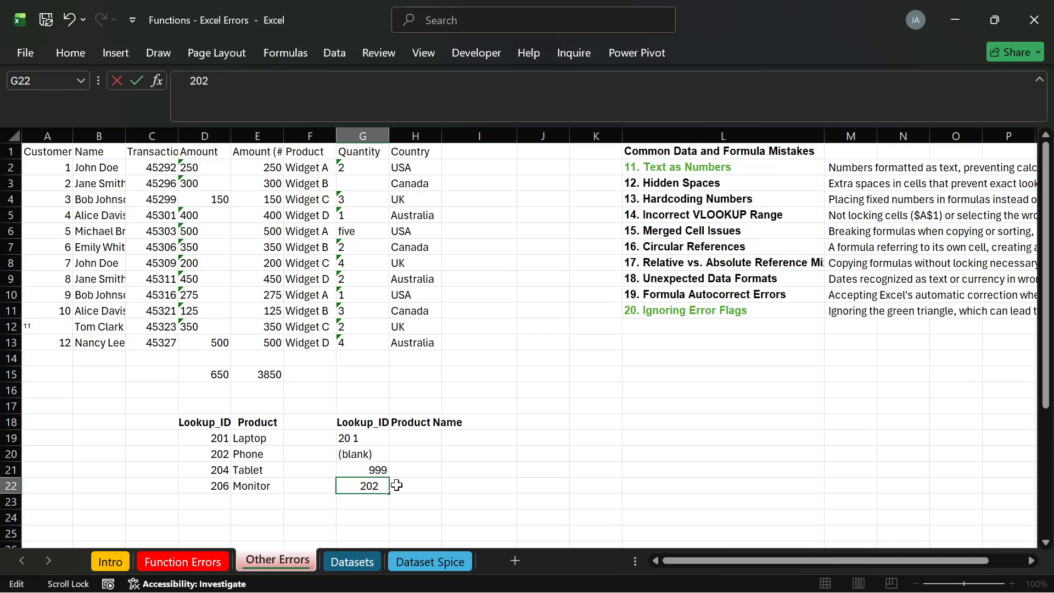
{"action": "key", "text": "Return"}
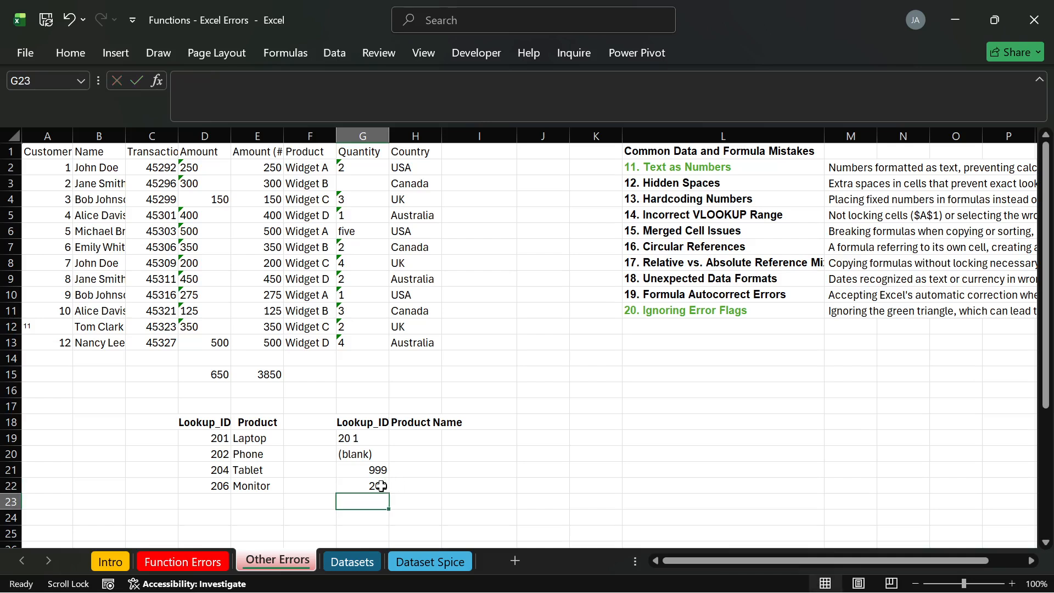
{"action": "left_click", "coordinate": [381, 485]}
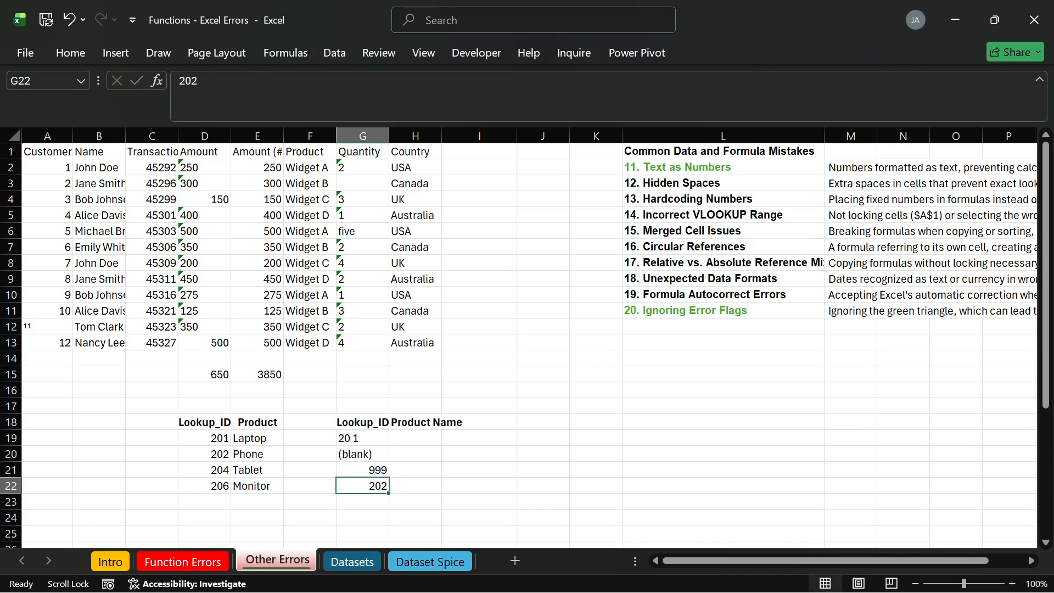
{"action": "left_click", "coordinate": [264, 84]}
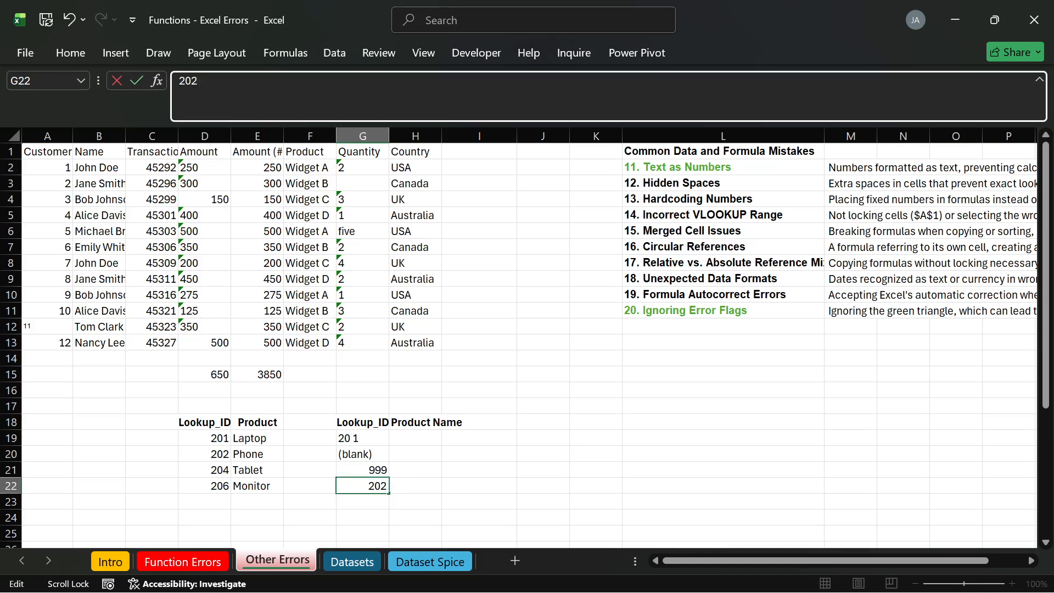
{"action": "key", "text": "Return"}
{"action": "left_click", "coordinate": [375, 486]}
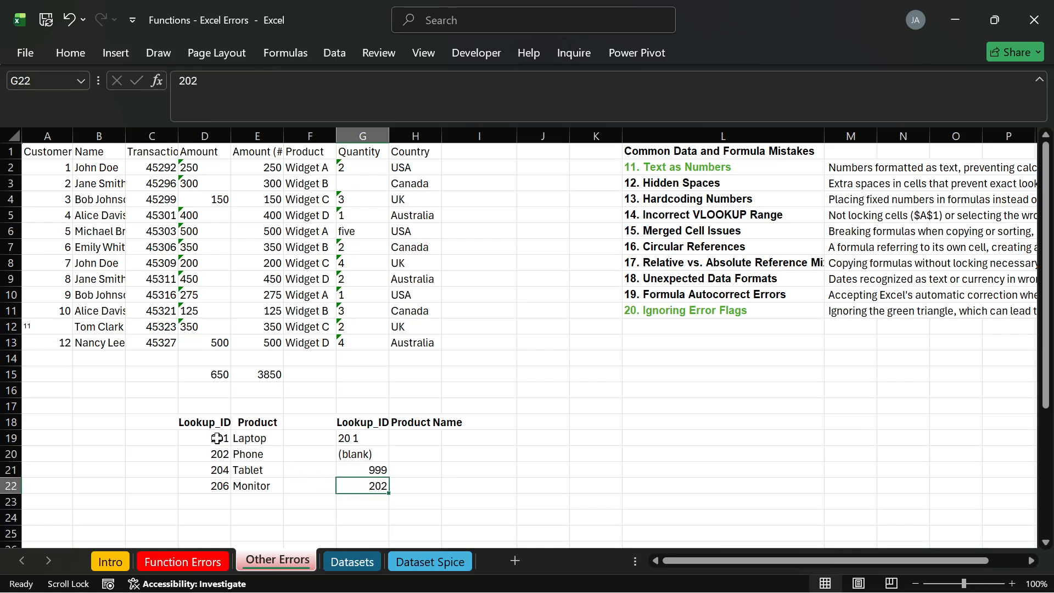
Enter =VLOOKUP(G19,D18:E22,2,FALSE) in cell H19 under Product Name.
{"action": "left_click", "coordinate": [414, 438]}
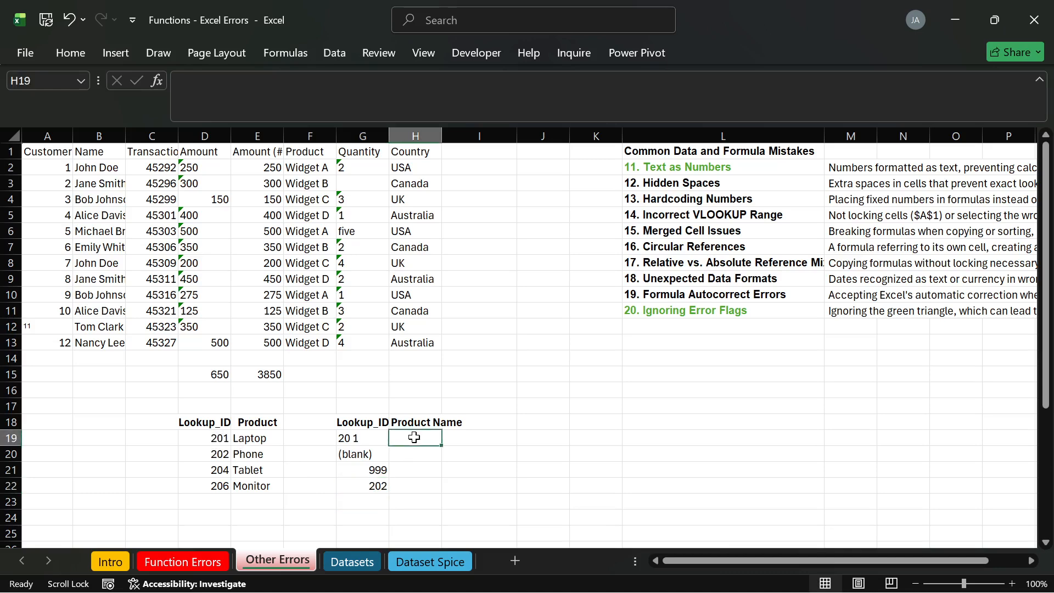
{"action": "type", "text": "=VL"}
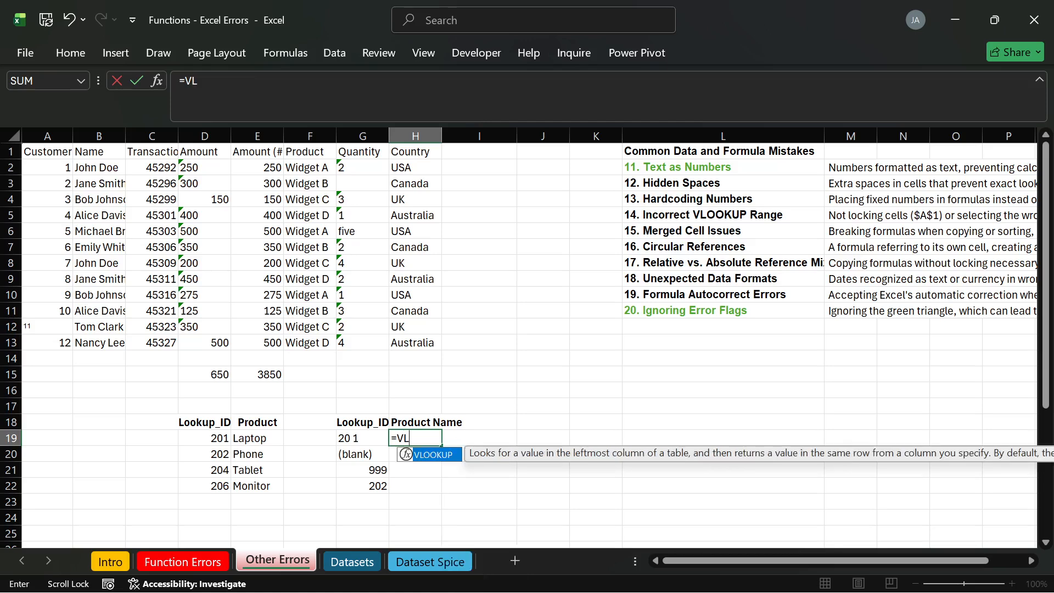
{"action": "key", "text": "Tab"}
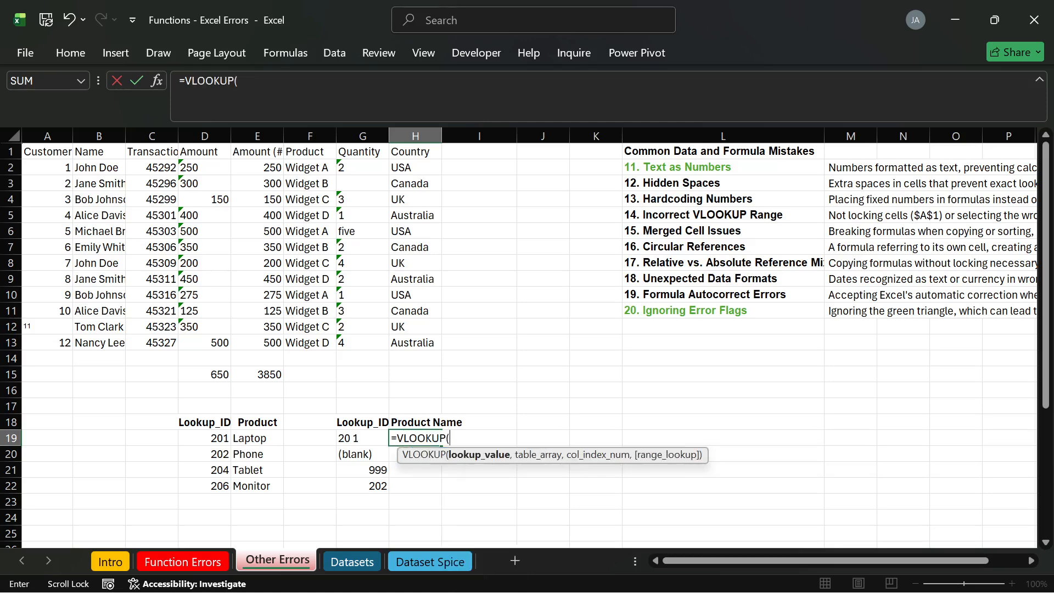
{"action": "left_click", "coordinate": [358, 438]}
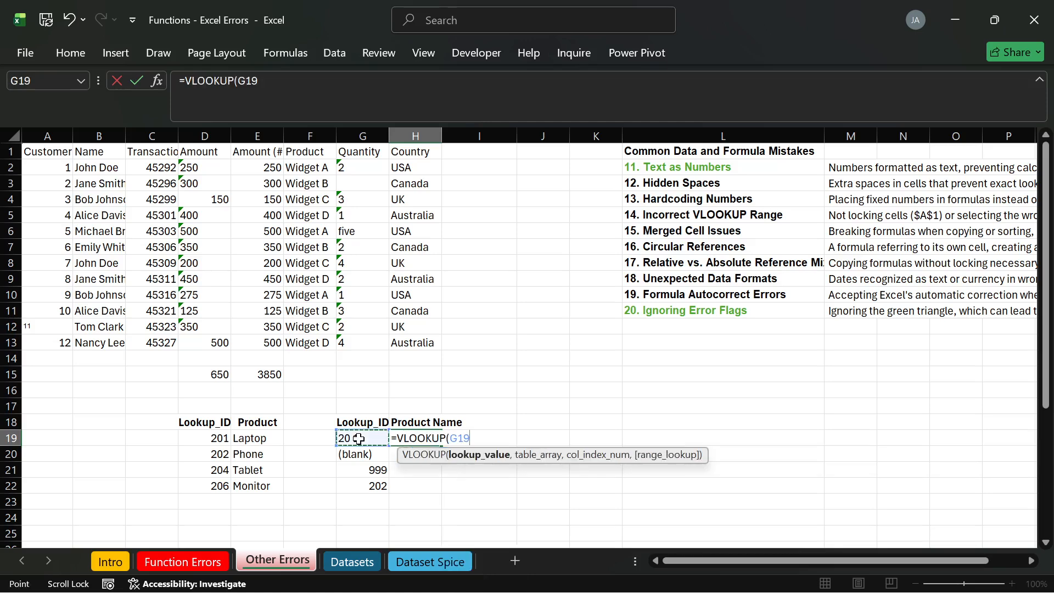
{"action": "type", "text": ","}
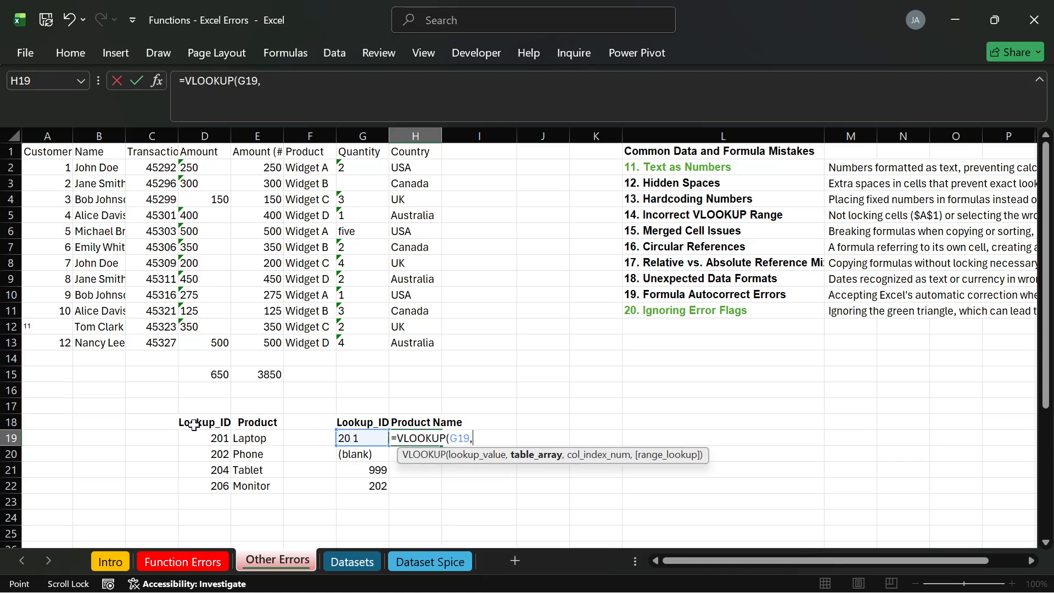
{"action": "left_click_drag", "start_coordinate": [187, 423], "coordinate": [245, 484]}
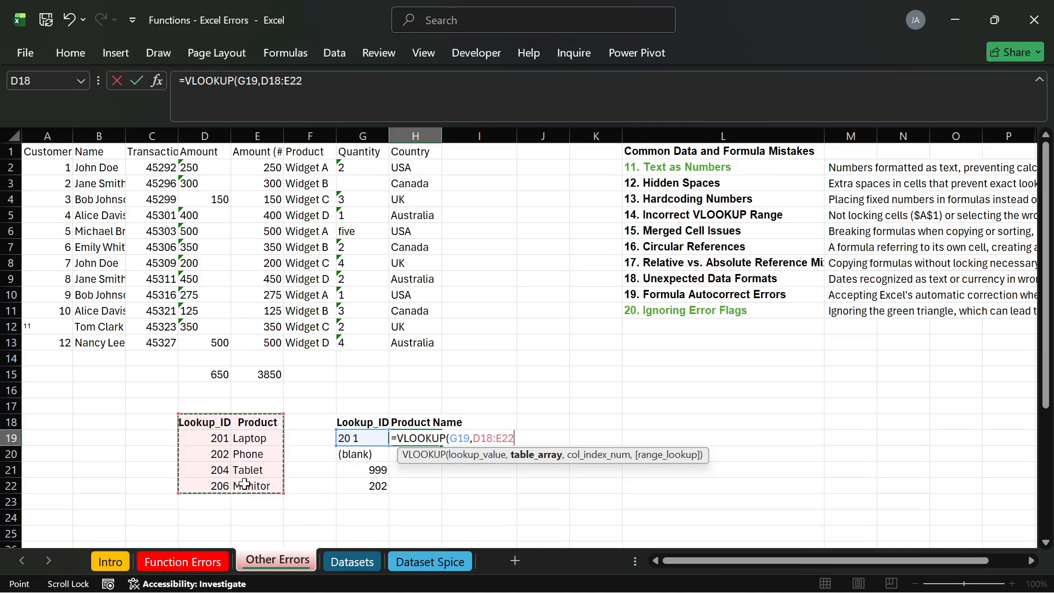
{"action": "type", "text": ","}
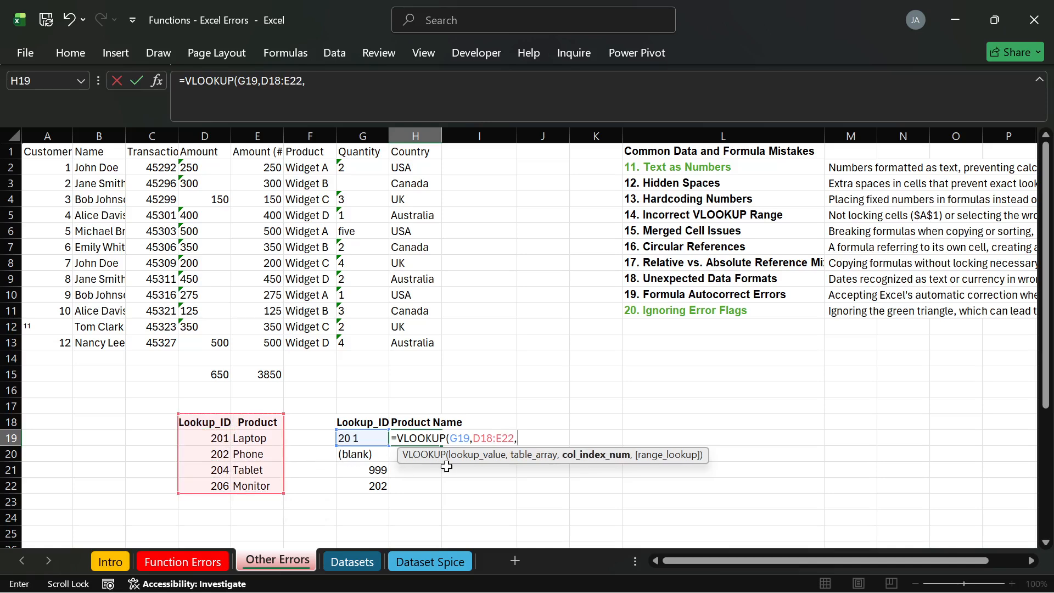
{"action": "type", "text": "2,"}
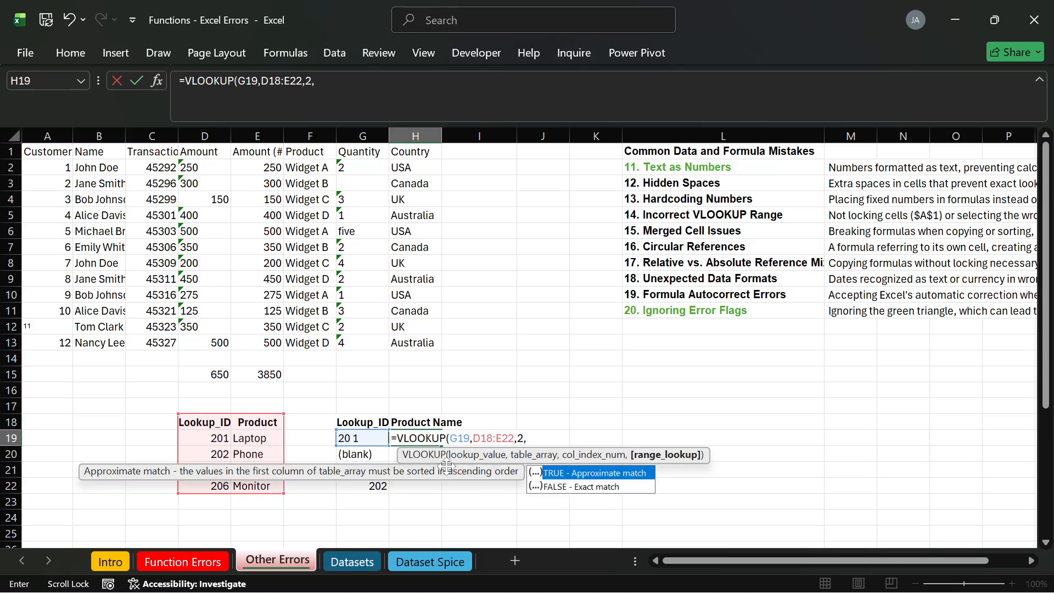
{"action": "type", "text": "F"}
{"action": "key", "text": "Tab"}
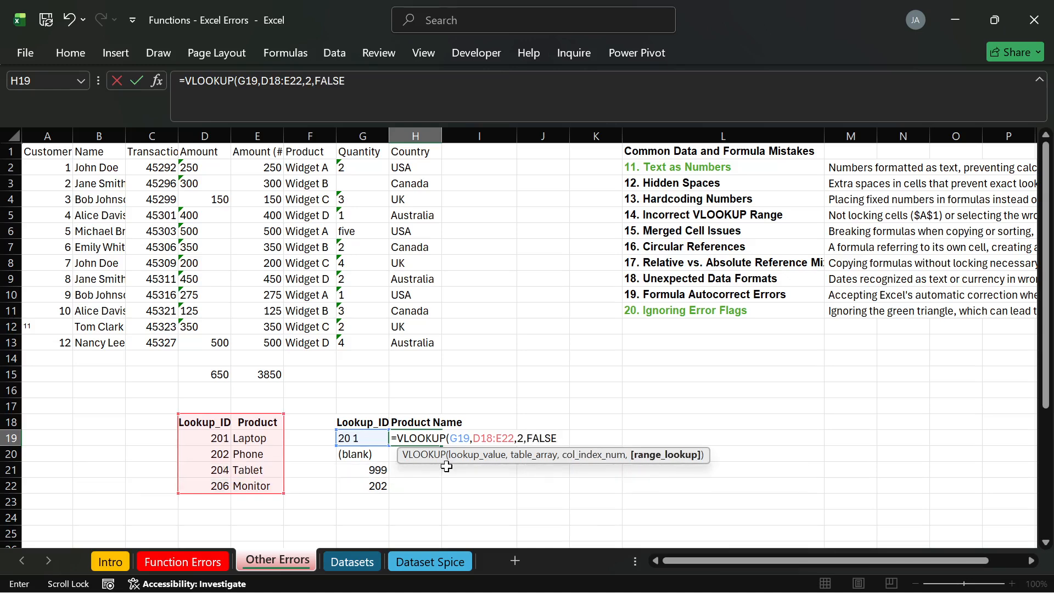
{"action": "key", "text": "Return"}
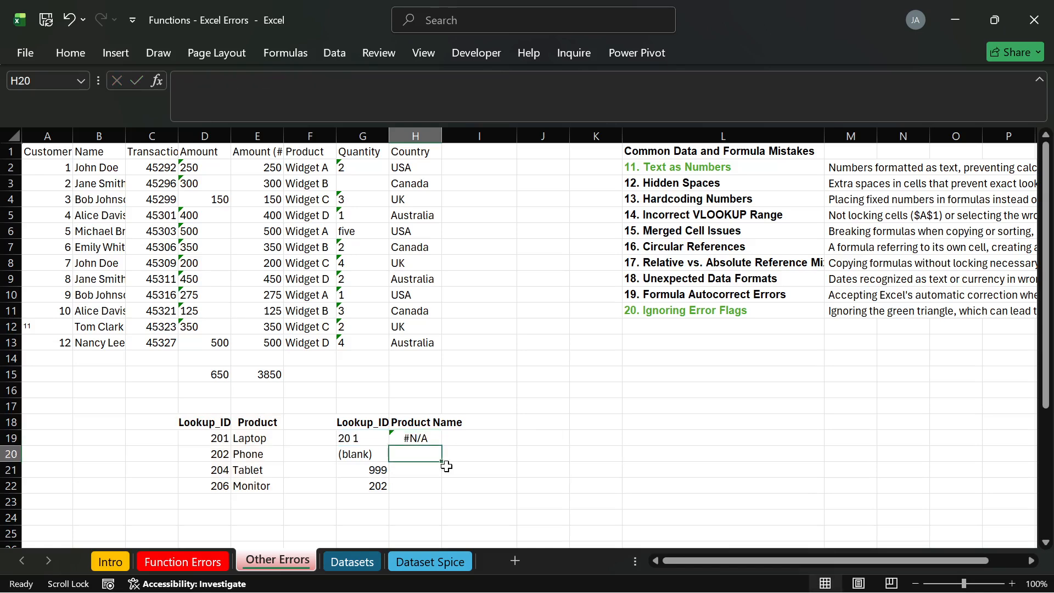
Wrap the lookup value in H19 with TRIM so the formula reads =VLOOKUP(TRIM(G19),D18:E22,2,FALSE).
{"action": "left_click", "coordinate": [433, 435]}
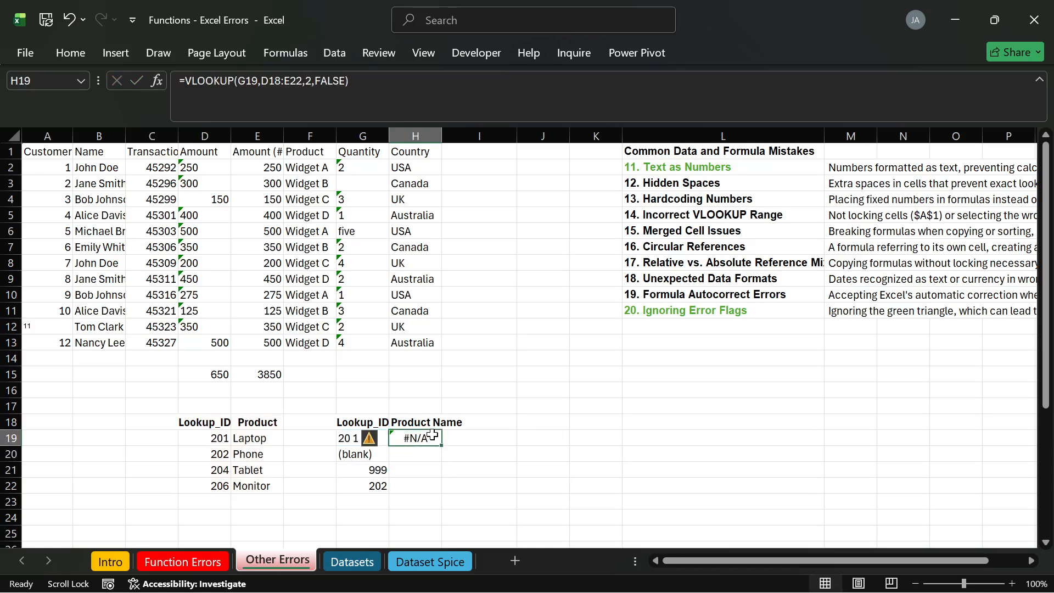
{"action": "left_click", "coordinate": [351, 438]}
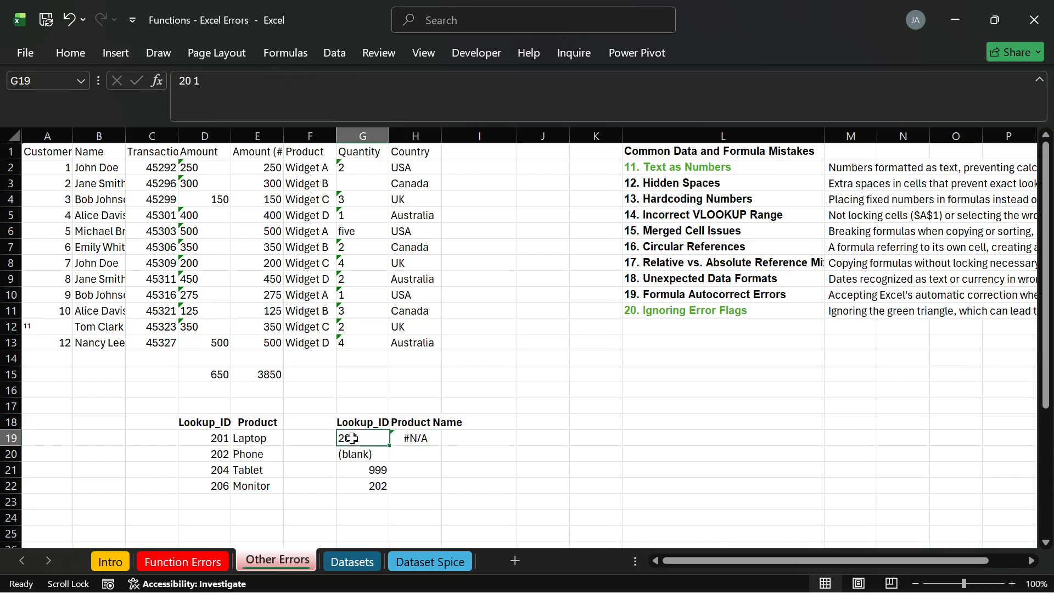
{"action": "left_click", "coordinate": [416, 439]}
{"action": "double_click", "coordinate": [416, 437]}
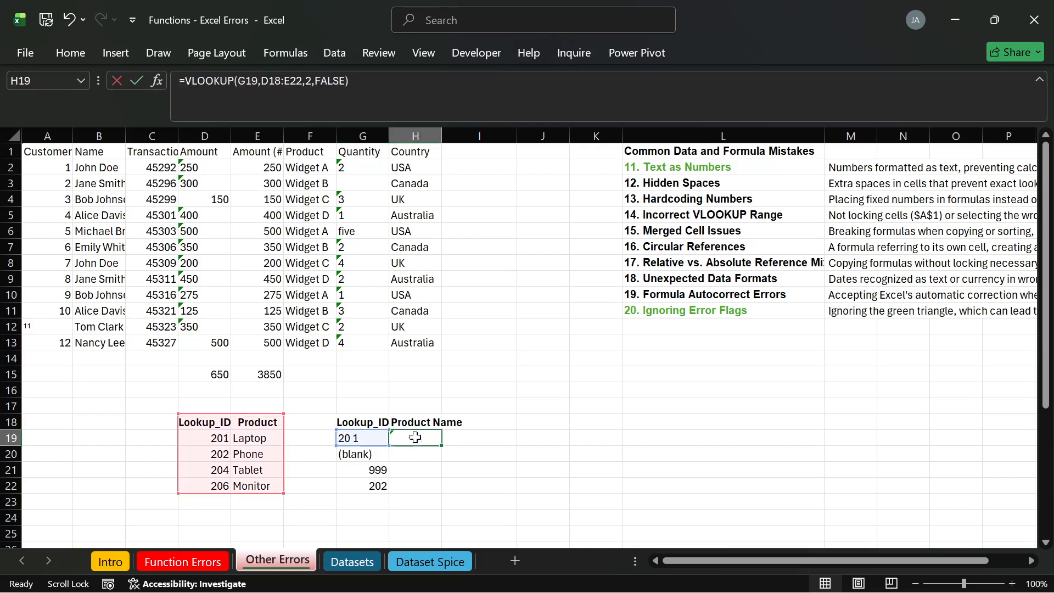
{"action": "double_click", "coordinate": [416, 437]}
{"action": "left_click", "coordinate": [450, 438]}
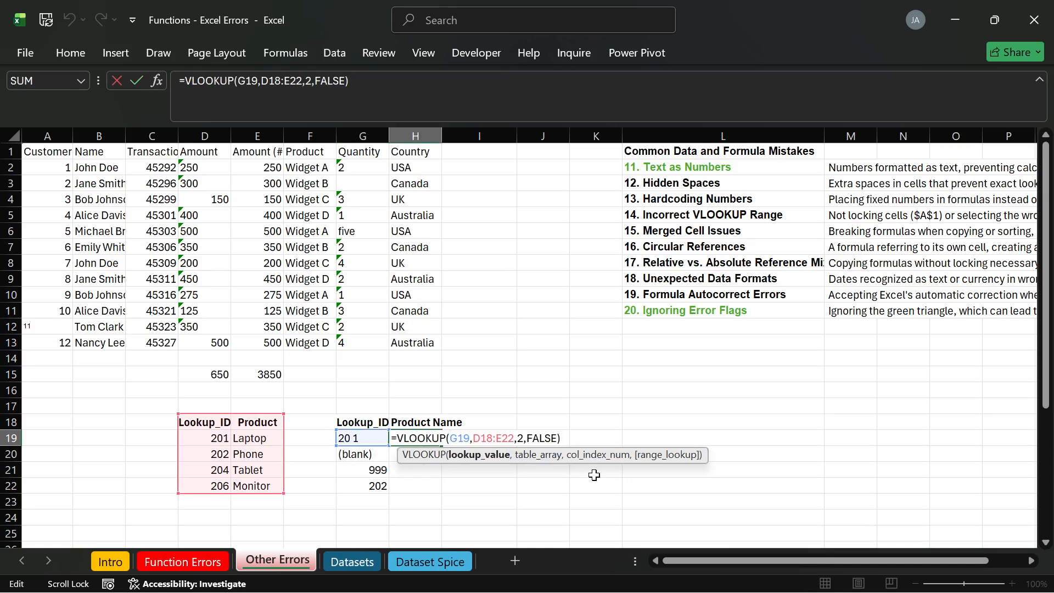
{"action": "type", "text": "T"}
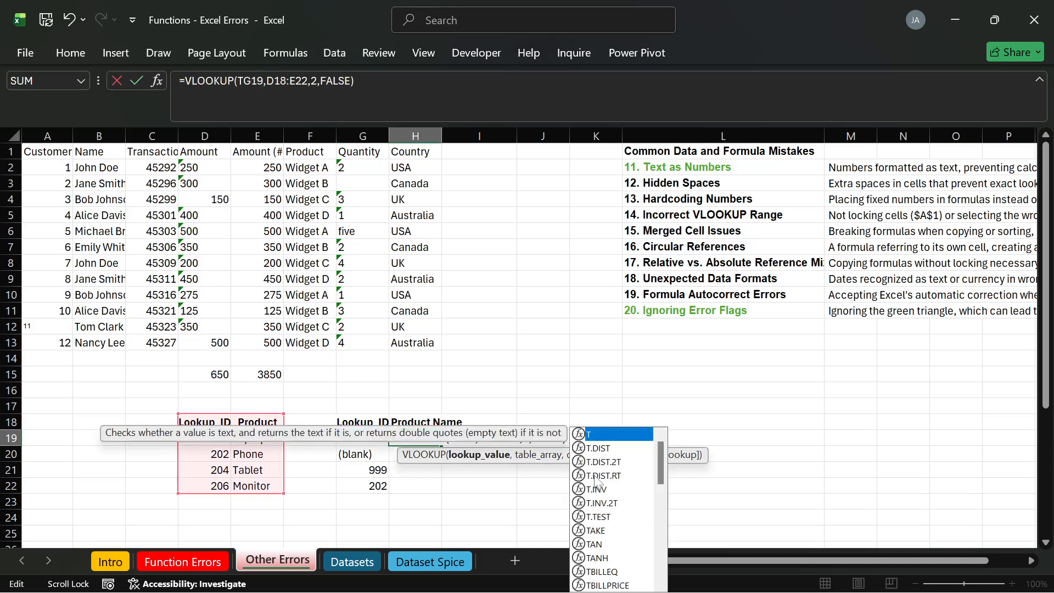
{"action": "type", "text": "E"}
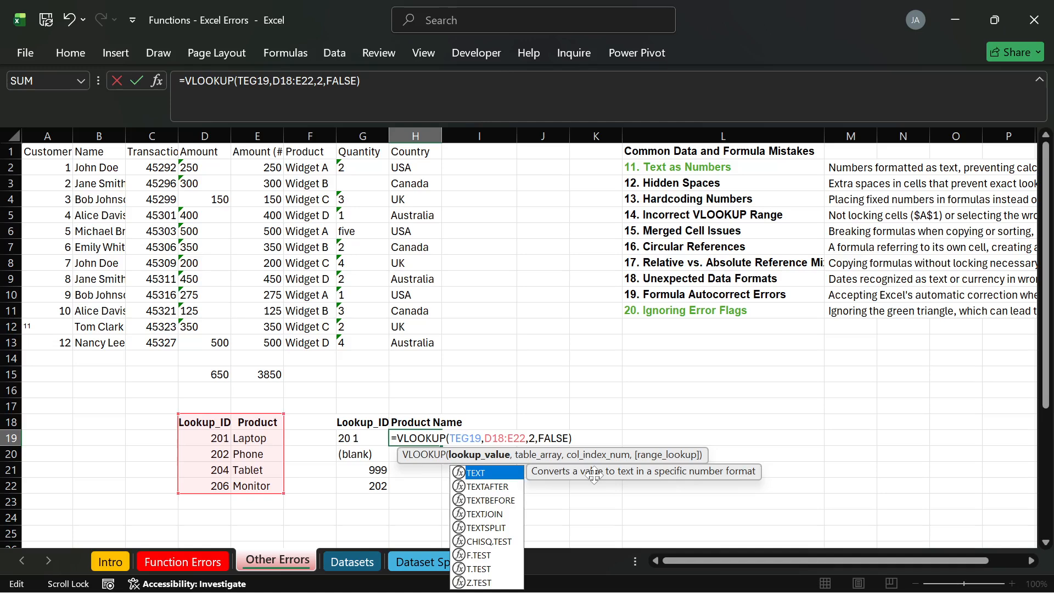
{"action": "key", "text": "BackSpace"}
{"action": "type", "text": "RIM"}
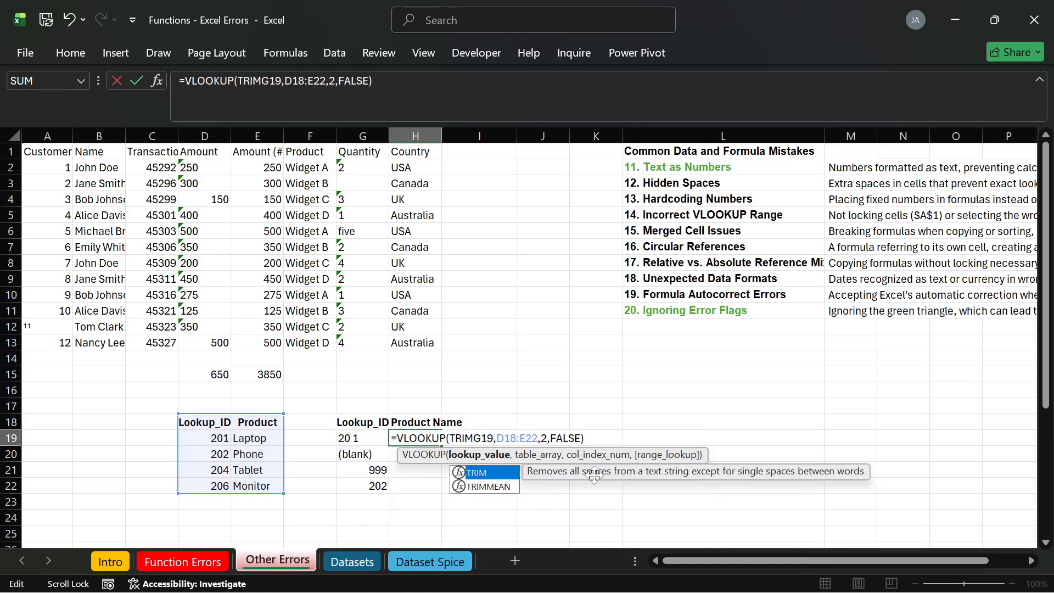
{"action": "type", "text": "("}
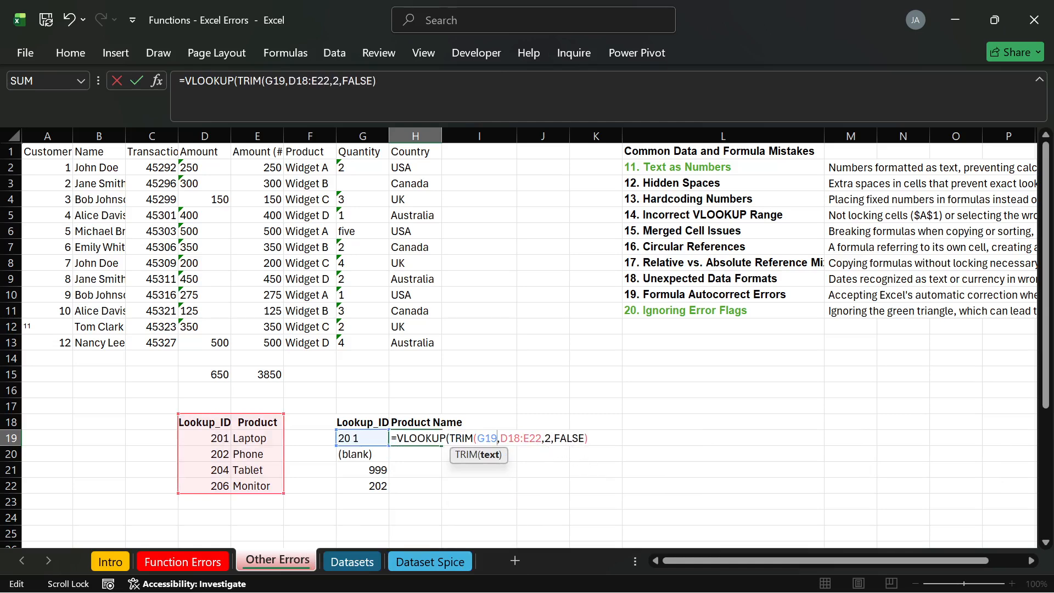
{"action": "key", "text": "Right"}
{"action": "key", "text": "Right"}
{"action": "key", "text": "Right"}
{"action": "type", "text": ")"}
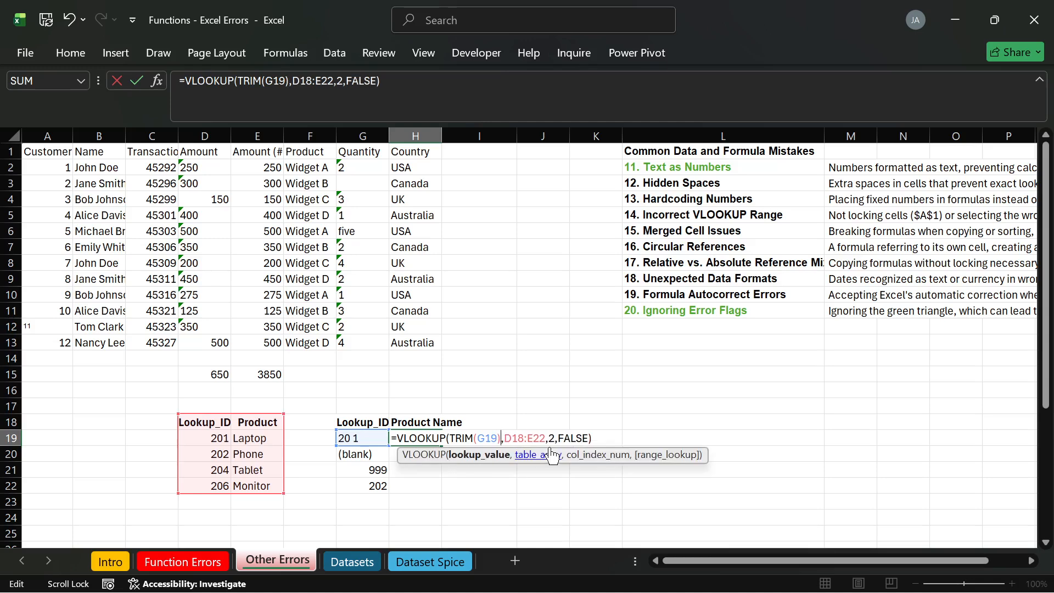
{"action": "key", "text": "Return"}
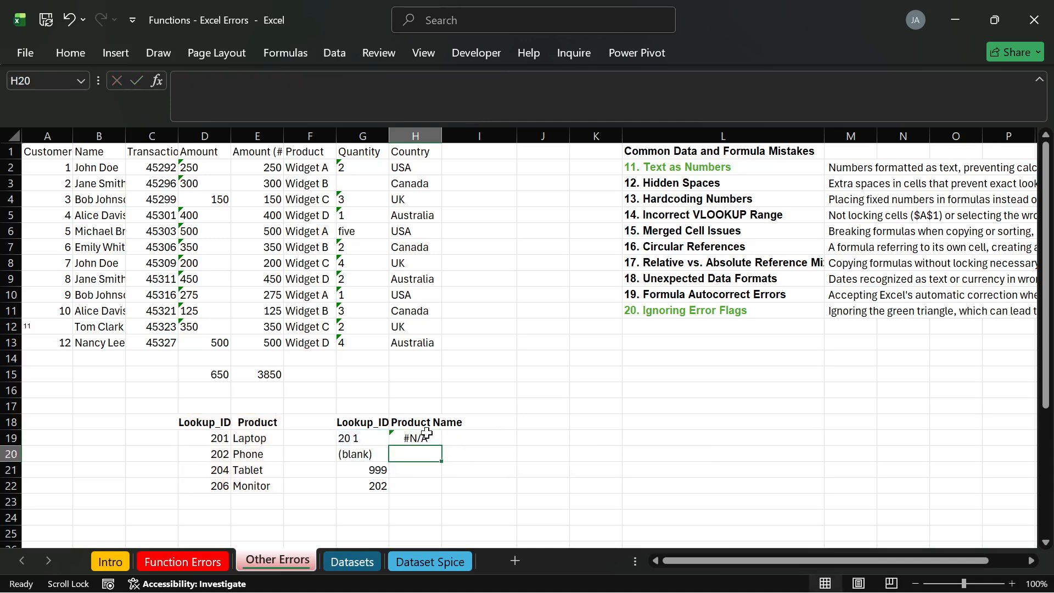
Replace TRIM(G19) in the H19 formula with a plain reference to G19.
{"action": "double_click", "coordinate": [427, 438]}
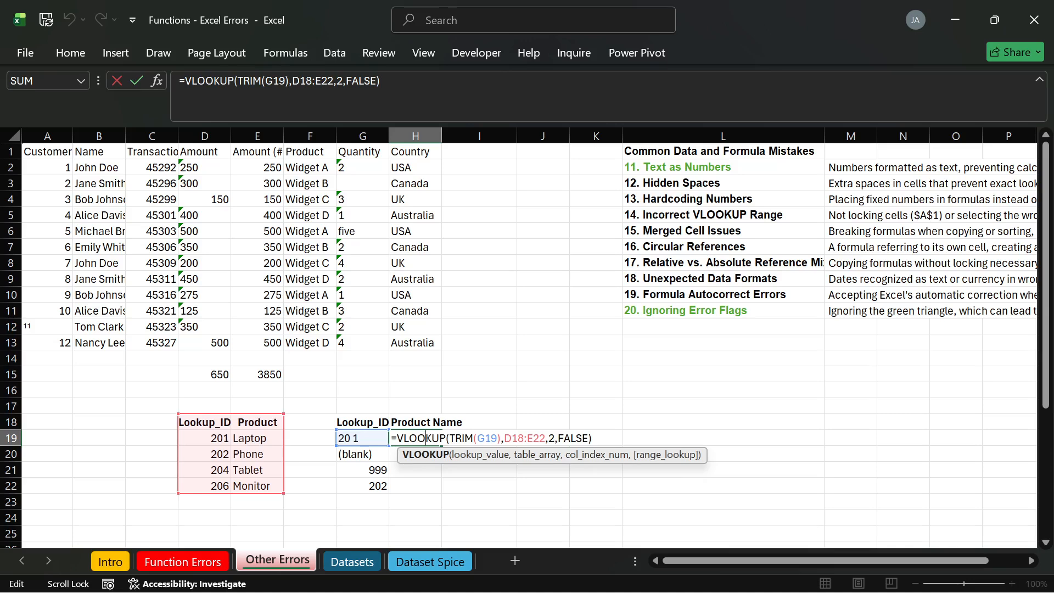
{"action": "key", "text": "shift+Left"}
{"action": "key", "text": "shift+Left"}
{"action": "key", "text": "shift+Left"}
{"action": "key", "text": "shift+Left"}
{"action": "key", "text": "shift+Left"}
{"action": "key", "text": "shift+Left"}
{"action": "key", "text": "shift+Left"}
{"action": "key", "text": "shift+Left"}
{"action": "key", "text": "shift+Left"}
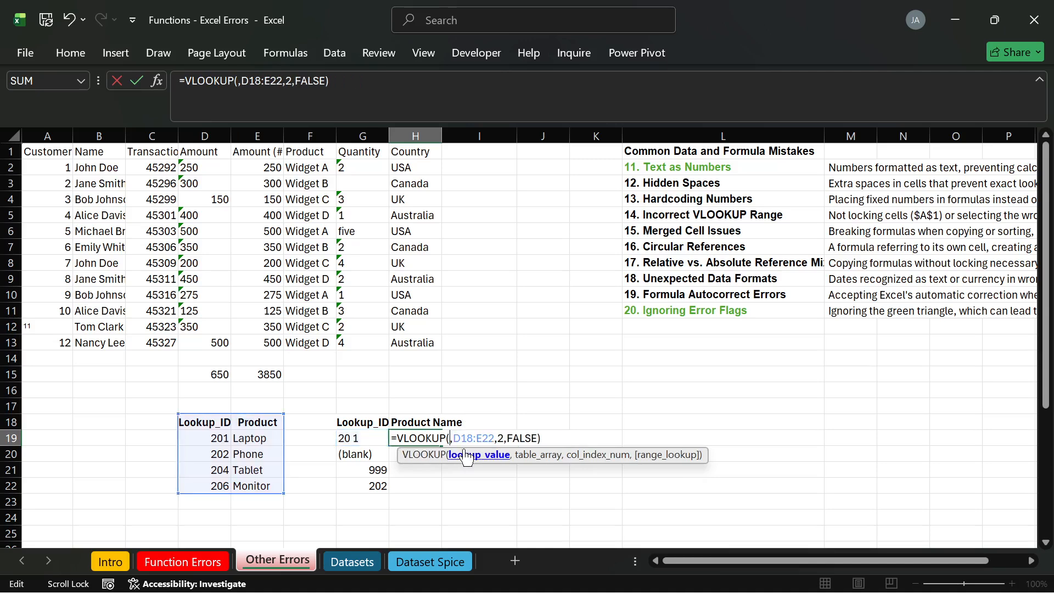
{"action": "left_click", "coordinate": [367, 441]}
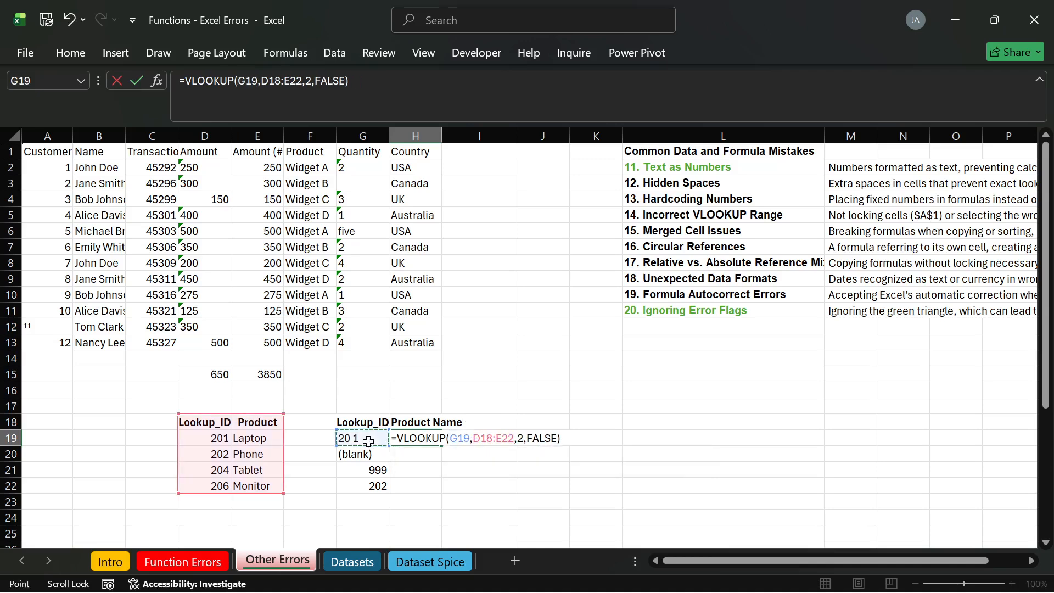
{"action": "key", "text": "Return"}
Remove the space inside the Lookup_ID in cell G19 so that it reads 201.
{"action": "left_click", "coordinate": [433, 439]}
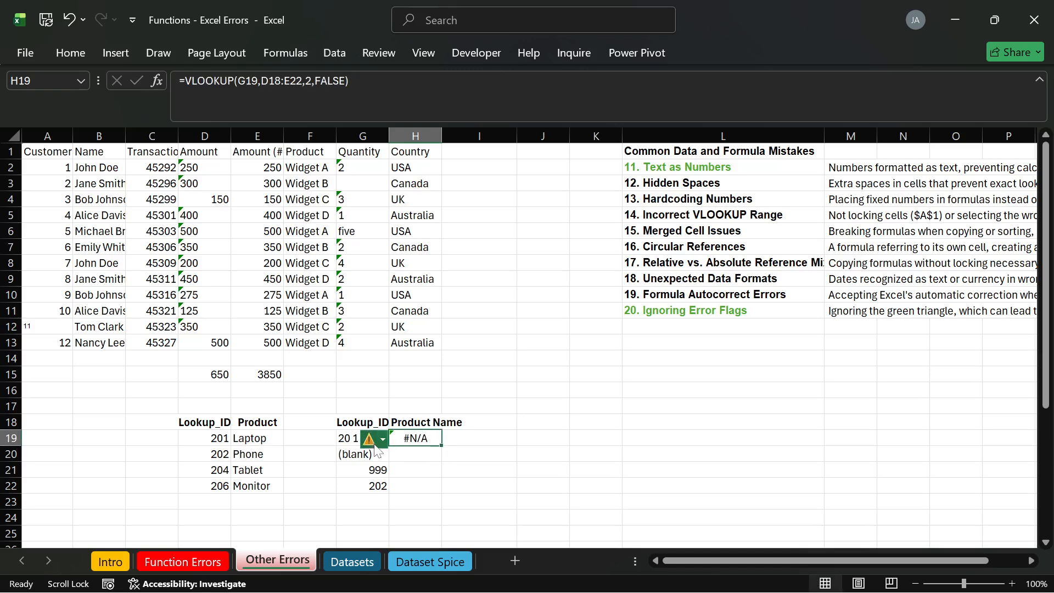
{"action": "double_click", "coordinate": [350, 438]}
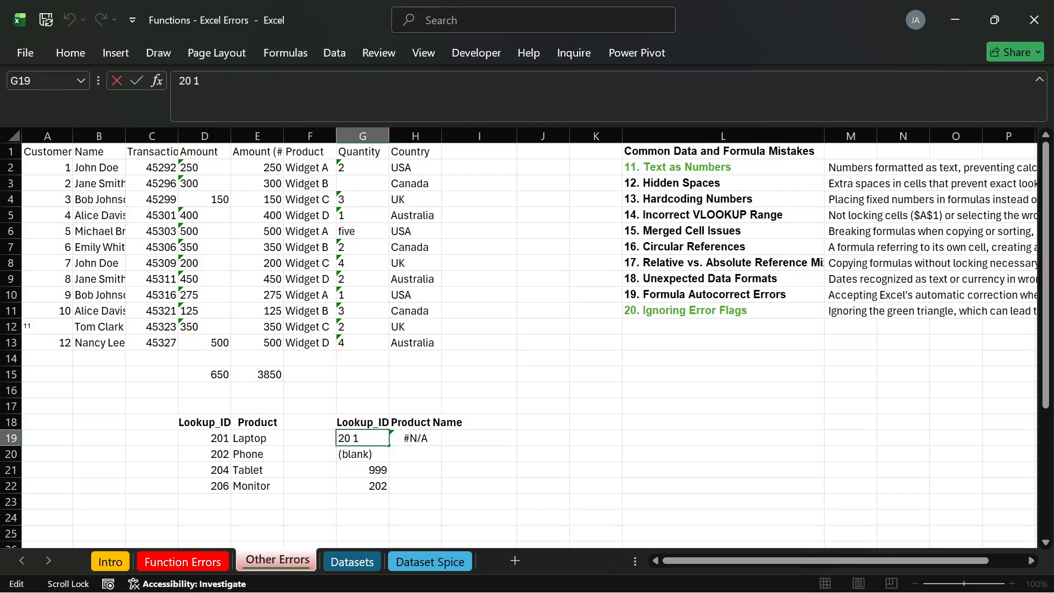
{"action": "key", "text": "Delete"}
{"action": "key", "text": "Return"}
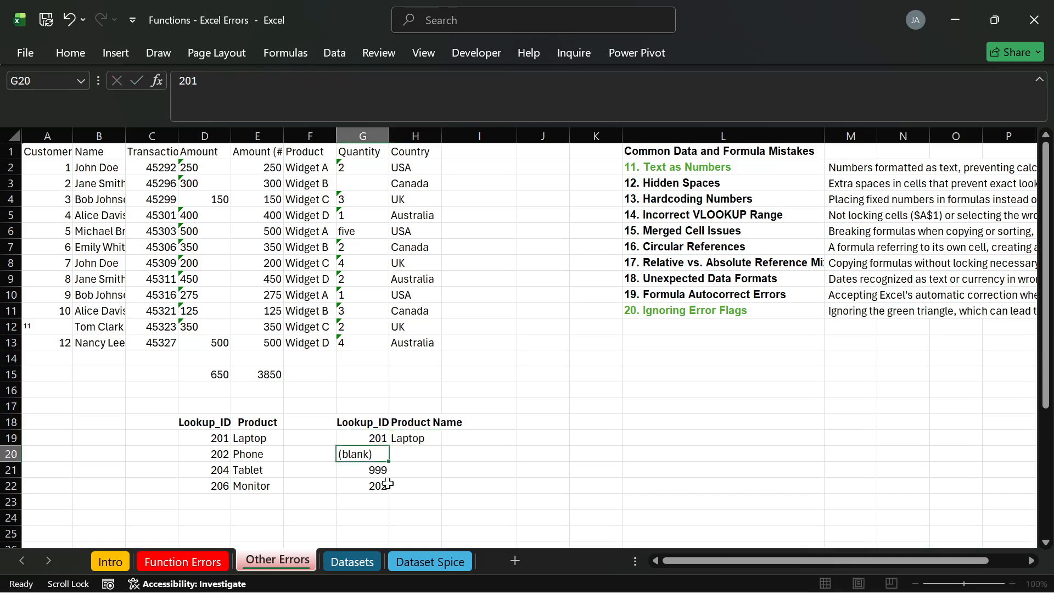
{"action": "left_click", "coordinate": [384, 438]}
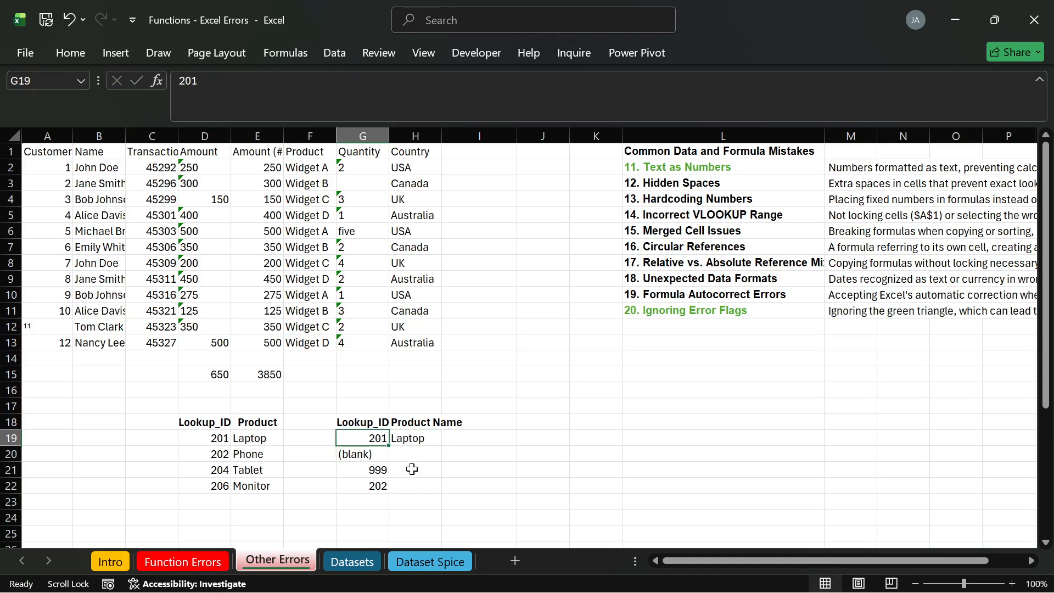
Change the Lookup_IDs for Laptop and Phone in D19:D20 to LPT-201 and PHN-202.
{"action": "left_click", "coordinate": [217, 438]}
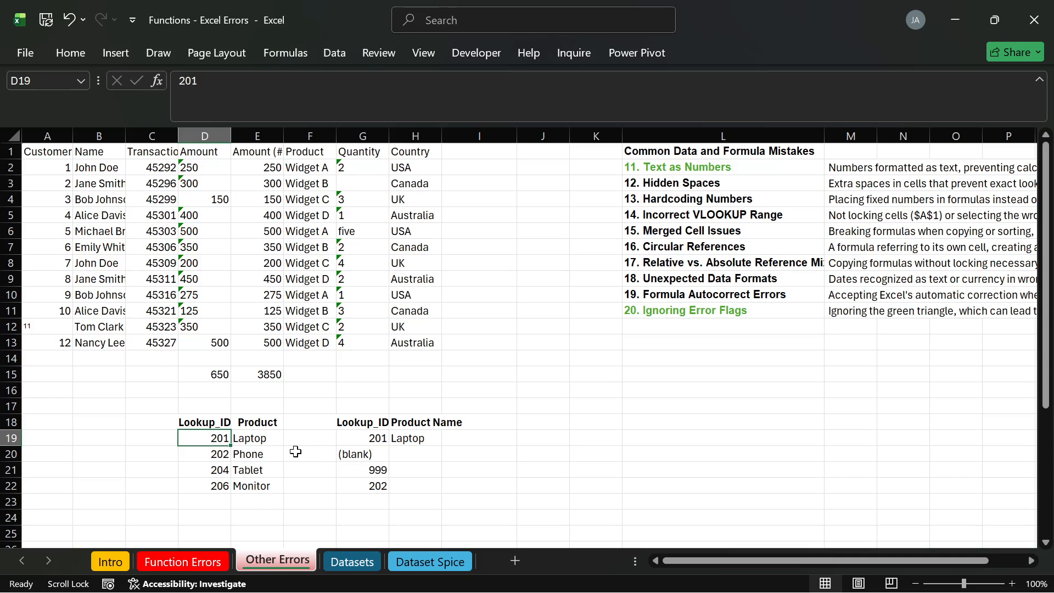
{"action": "type", "text": "LPT"}
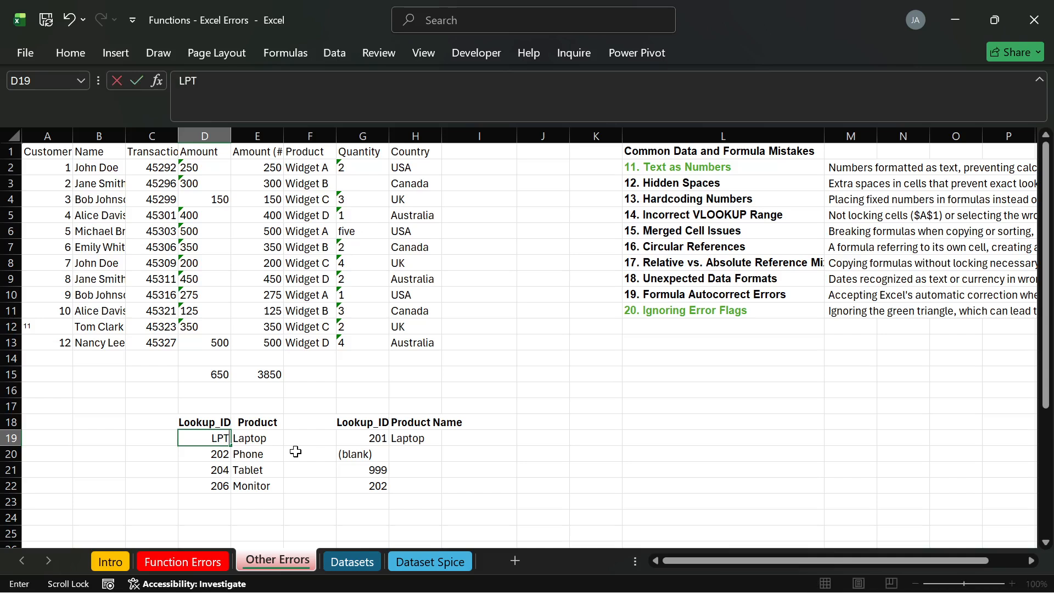
{"action": "type", "text": "-201"}
{"action": "key", "text": "Return"}
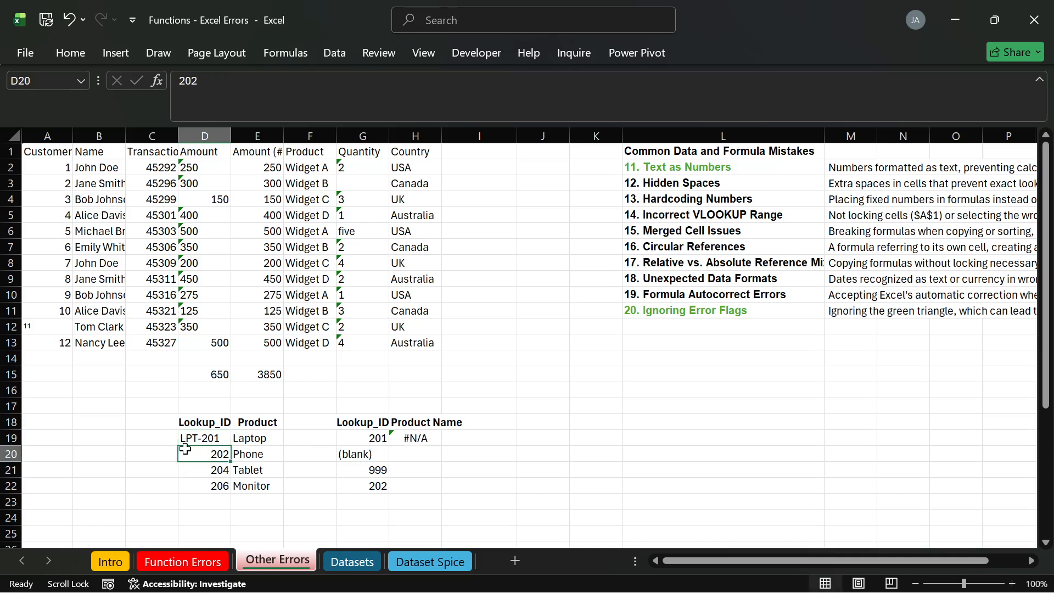
{"action": "key", "text": "F2"}
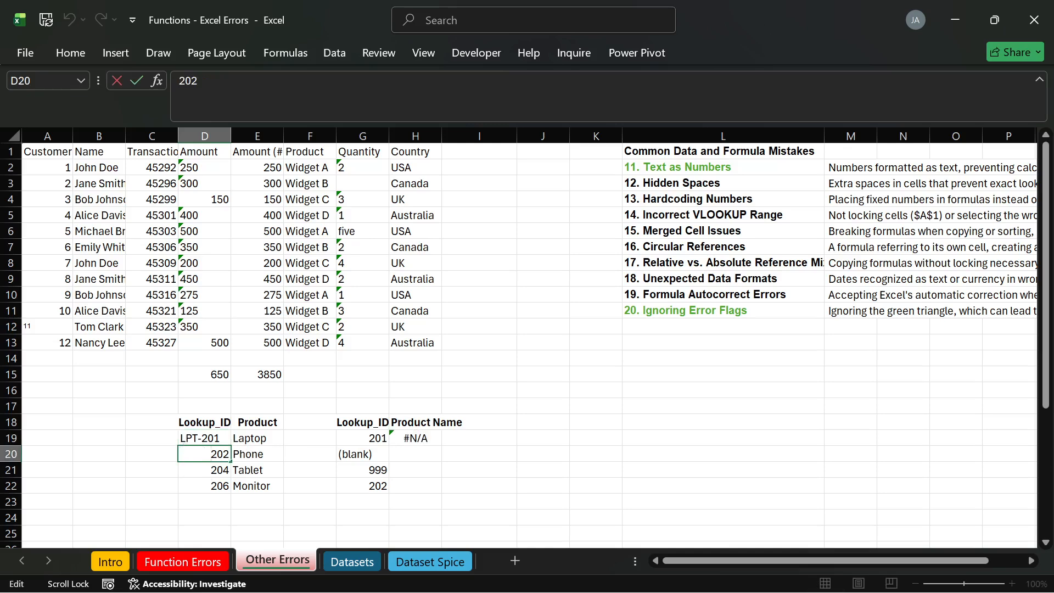
{"action": "type", "text": "PHN-"}
{"action": "key", "text": "Return"}
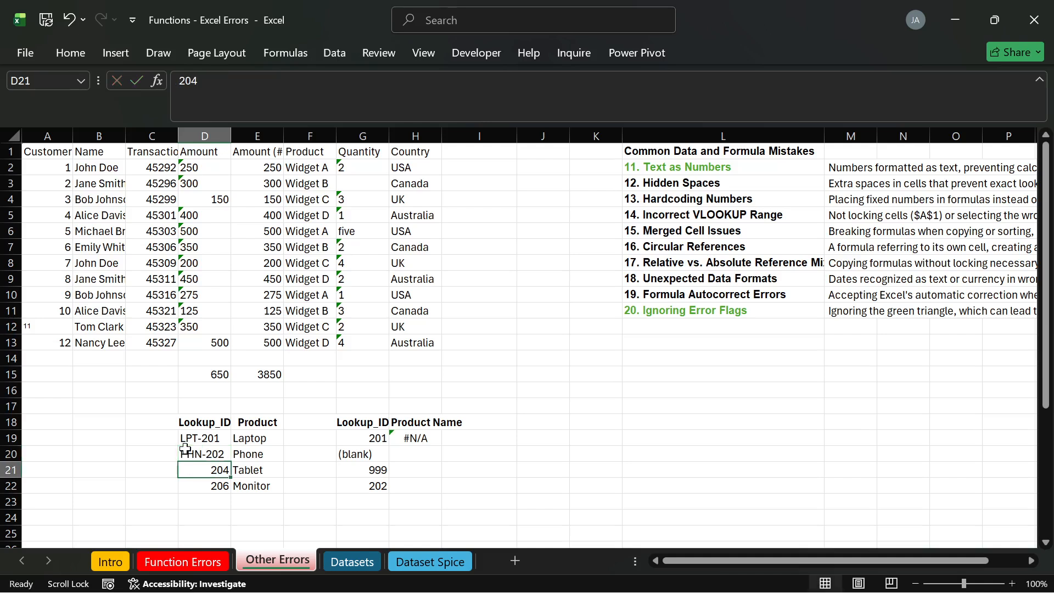
Prefix the Lookup_IDs for Tablet and Monitor in D21:D22 so they read TAB-204 and MNT-206.
{"action": "key", "text": "F2"}
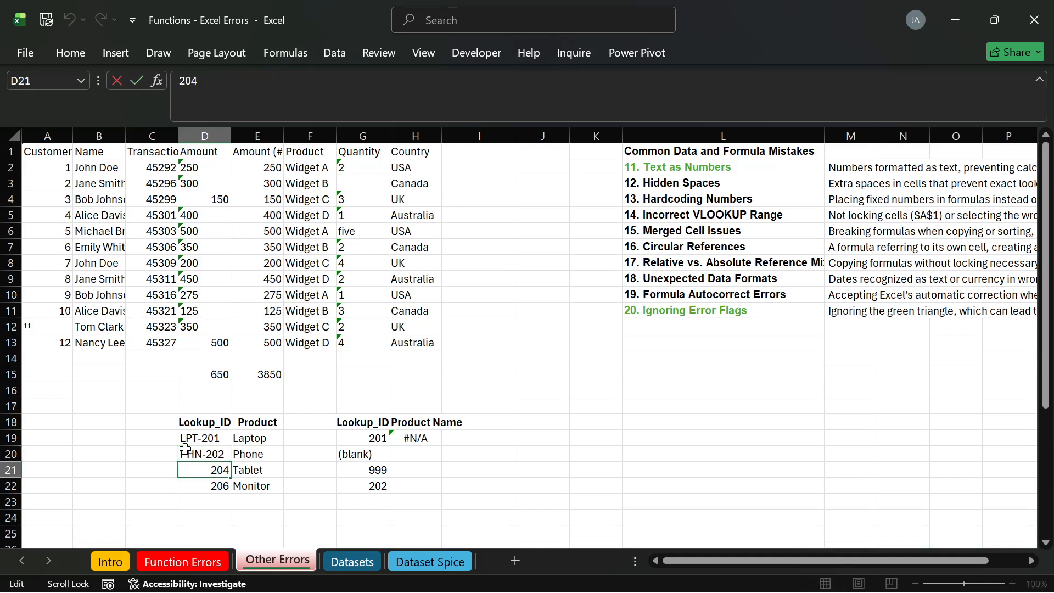
{"action": "type", "text": "TAB-"}
{"action": "key", "text": "Return"}
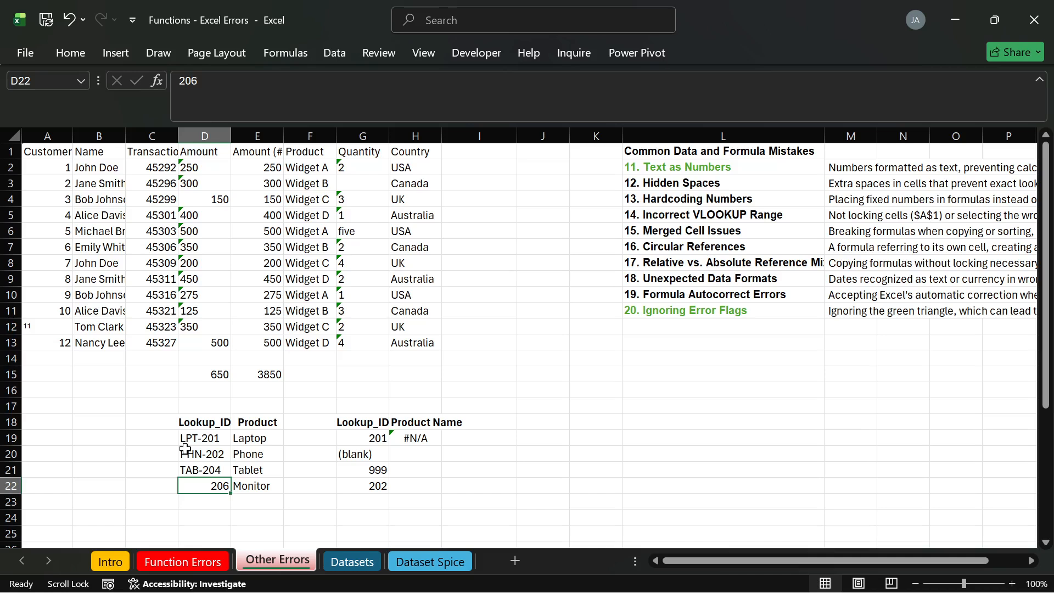
{"action": "key", "text": "F2"}
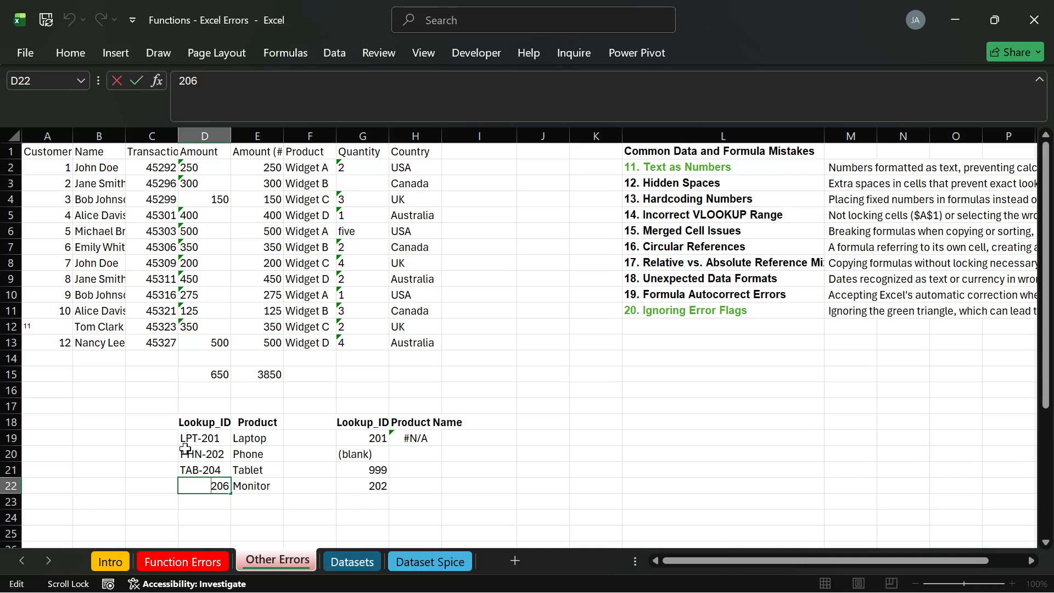
{"action": "type", "text": "MNT-"}
{"action": "key", "text": "Return"}
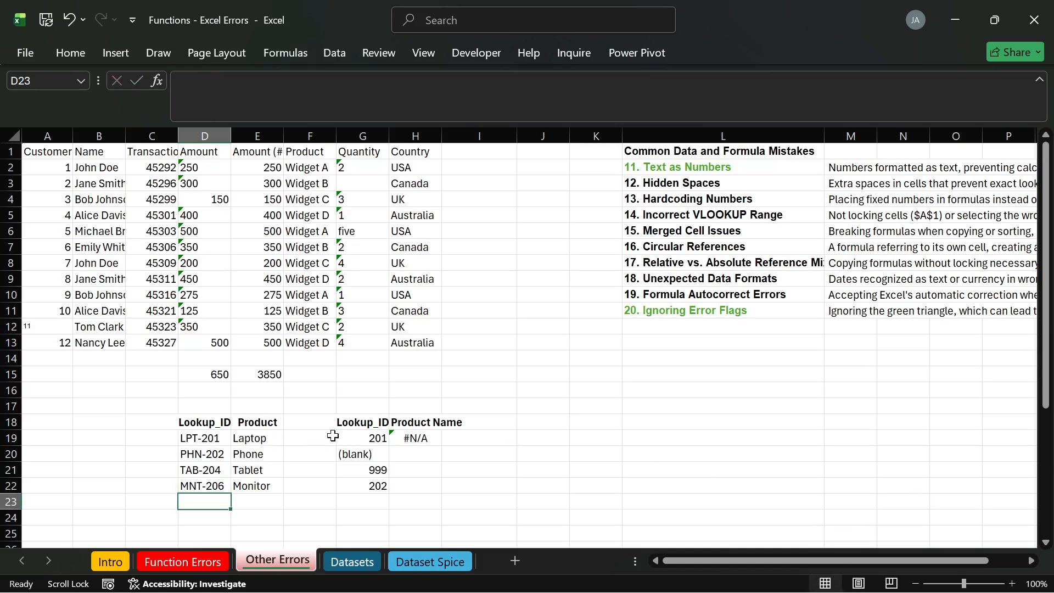
Add the prefix LPT- to the Lookup_ID in G19, keeping its leading space, and PHN- to the one in G22.
{"action": "double_click", "coordinate": [366, 442]}
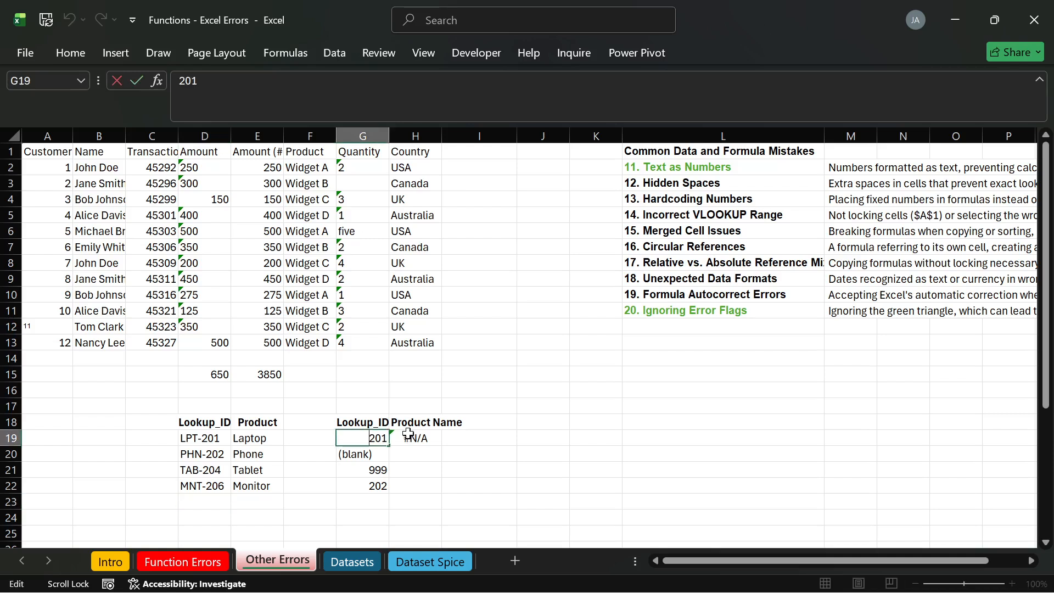
{"action": "type", "text": "LPT-"}
{"action": "key", "text": "Return"}
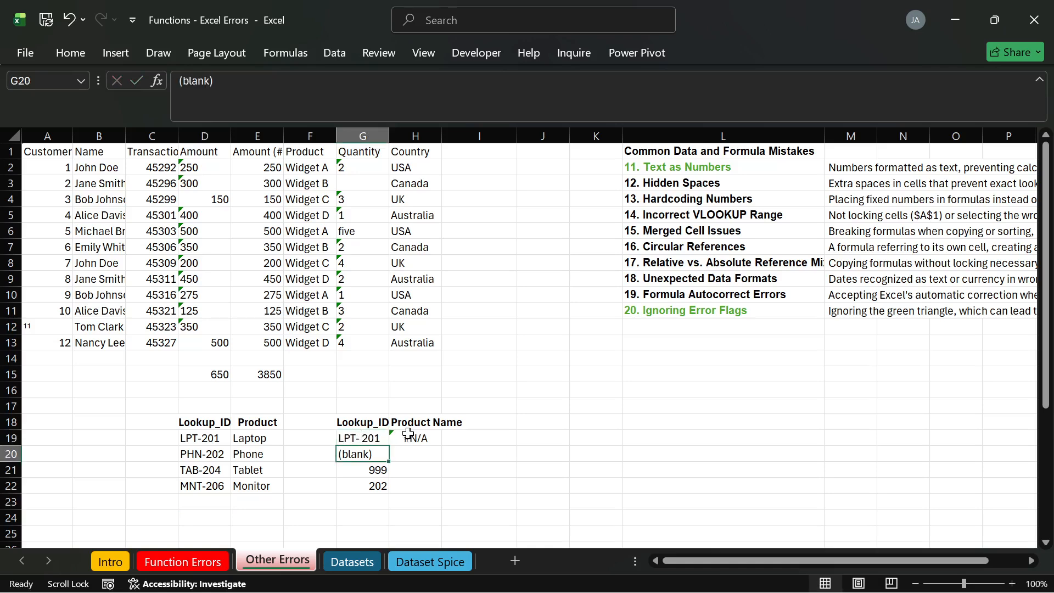
{"action": "double_click", "coordinate": [368, 470]}
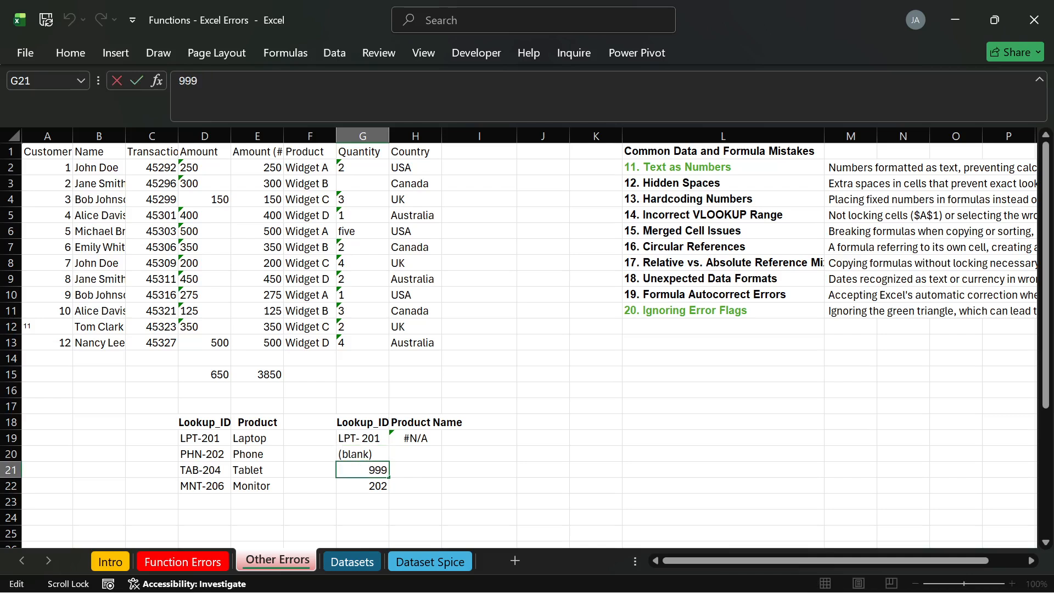
{"action": "double_click", "coordinate": [369, 486]}
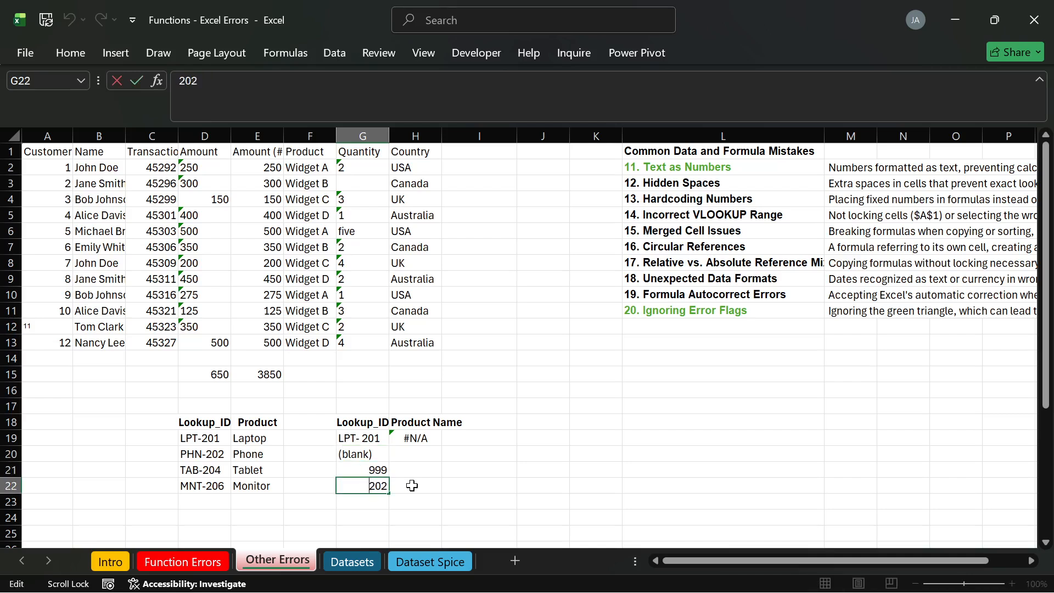
{"action": "type", "text": "PHN-"}
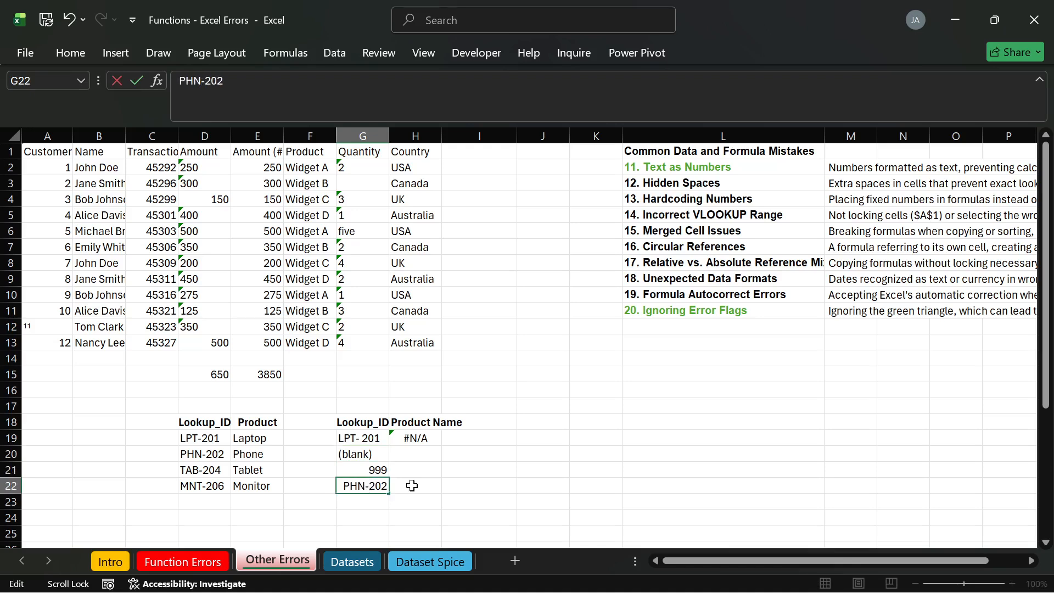
{"action": "key", "text": "Return"}
Examine the PHN-202 entry in G22 and the VLOOKUP formula in H19 with its referenced ranges.
{"action": "left_click", "coordinate": [383, 488]}
{"action": "left_click", "coordinate": [227, 83]}
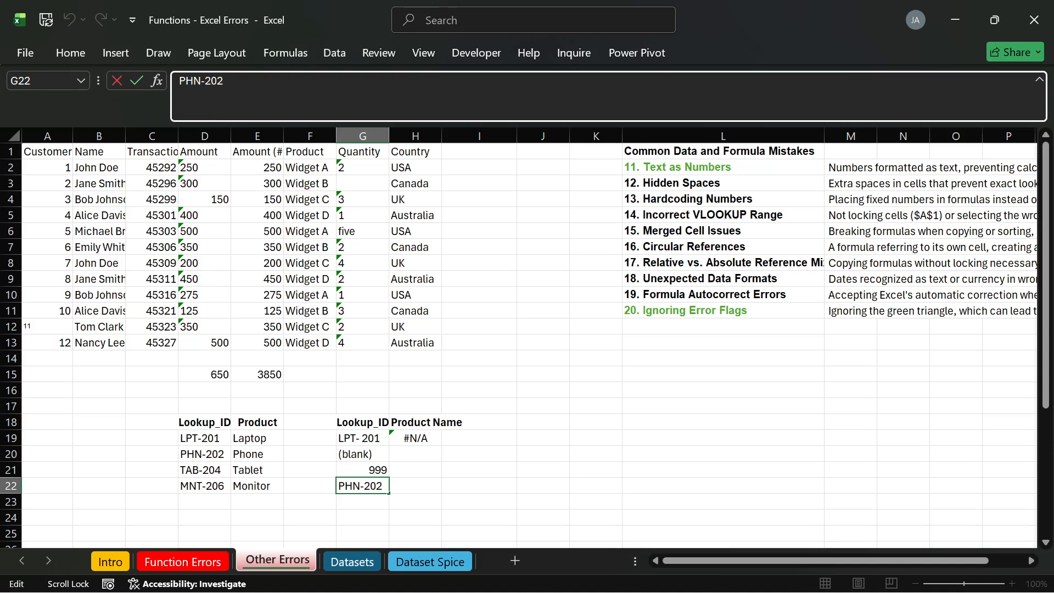
{"action": "left_click", "coordinate": [472, 449]}
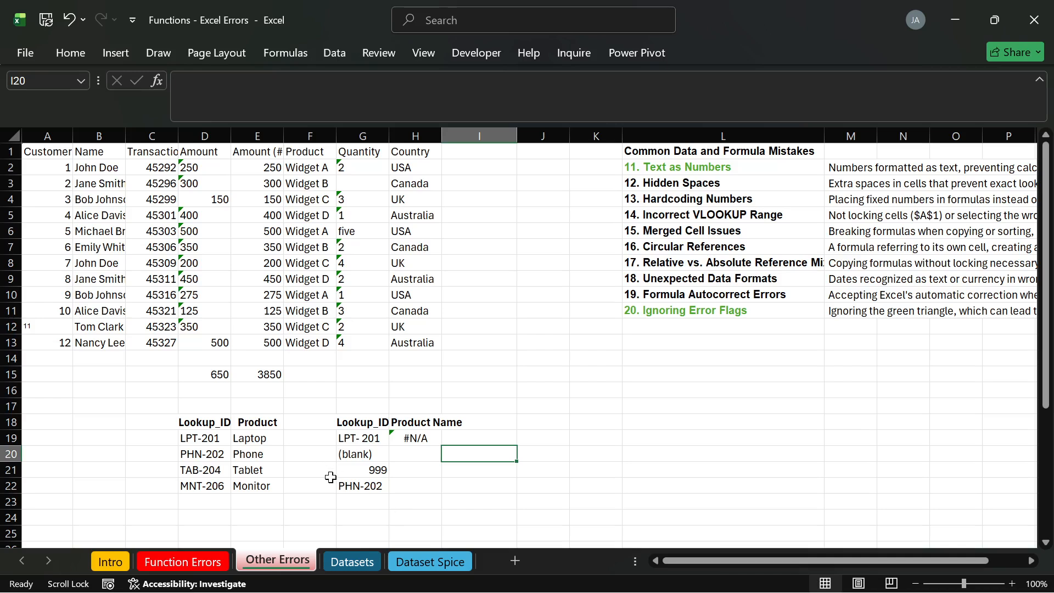
{"action": "left_click", "coordinate": [347, 485]}
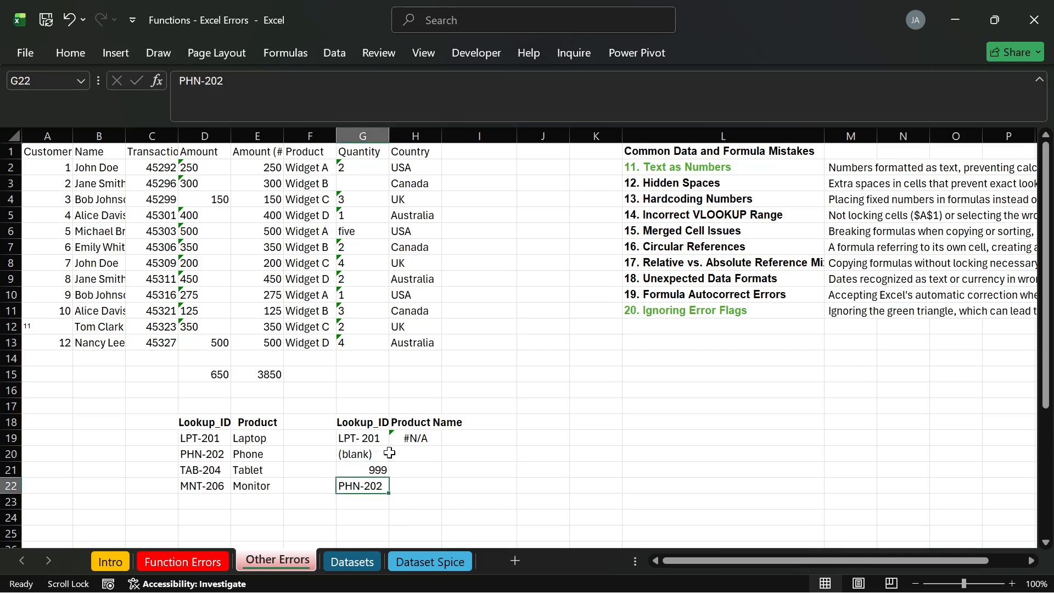
{"action": "left_click", "coordinate": [413, 437]}
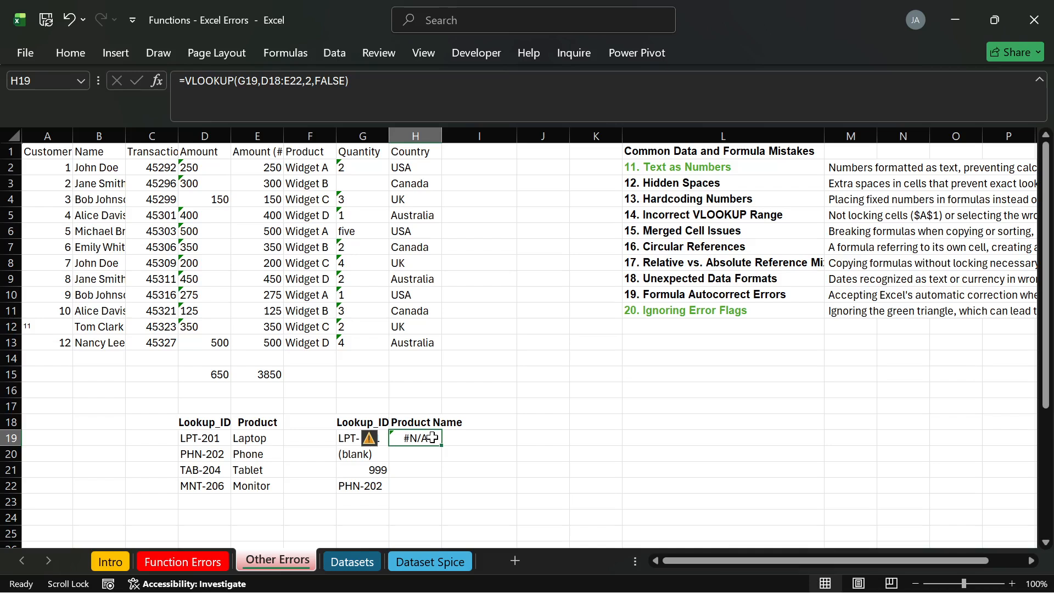
{"action": "double_click", "coordinate": [432, 438]}
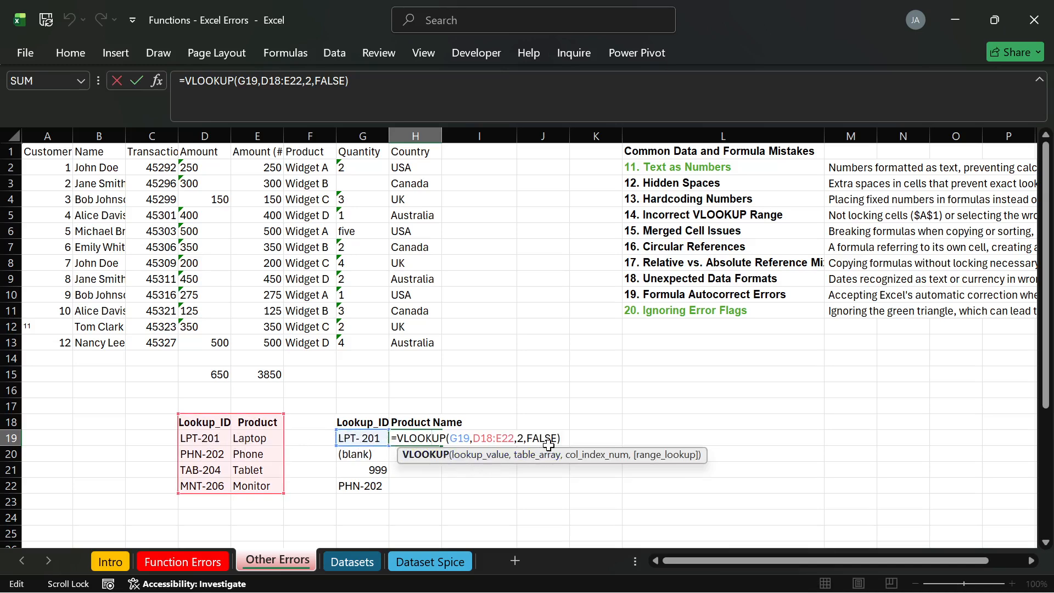
{"action": "key", "text": "Return"}
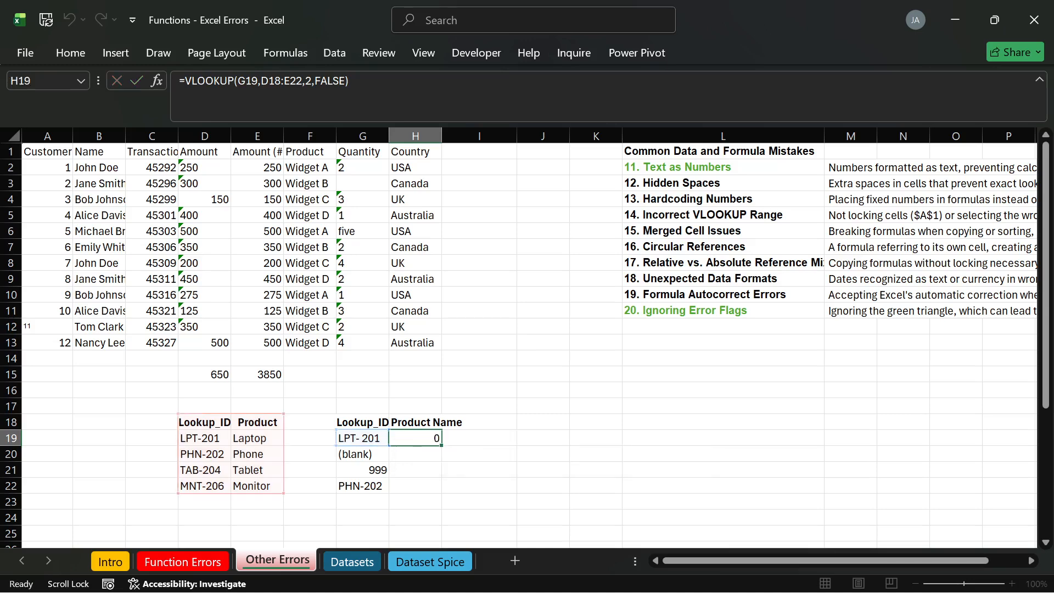
{"action": "left_click", "coordinate": [437, 438]}
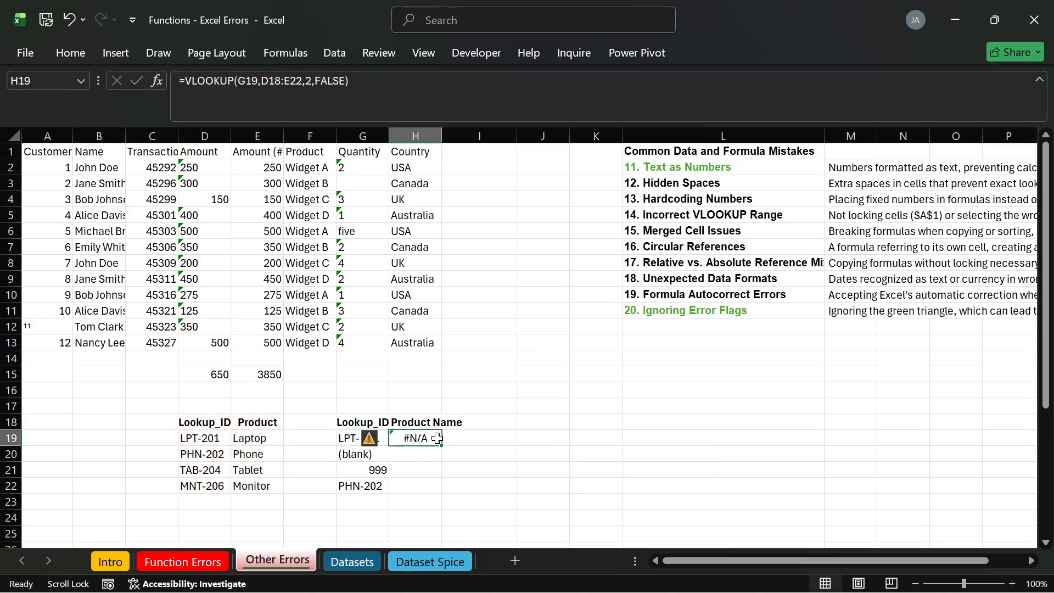
Remove the space from the Lookup_ID in G19 so it reads LPT-201, and undo that edit.
{"action": "left_click", "coordinate": [273, 454]}
{"action": "left_click", "coordinate": [359, 439]}
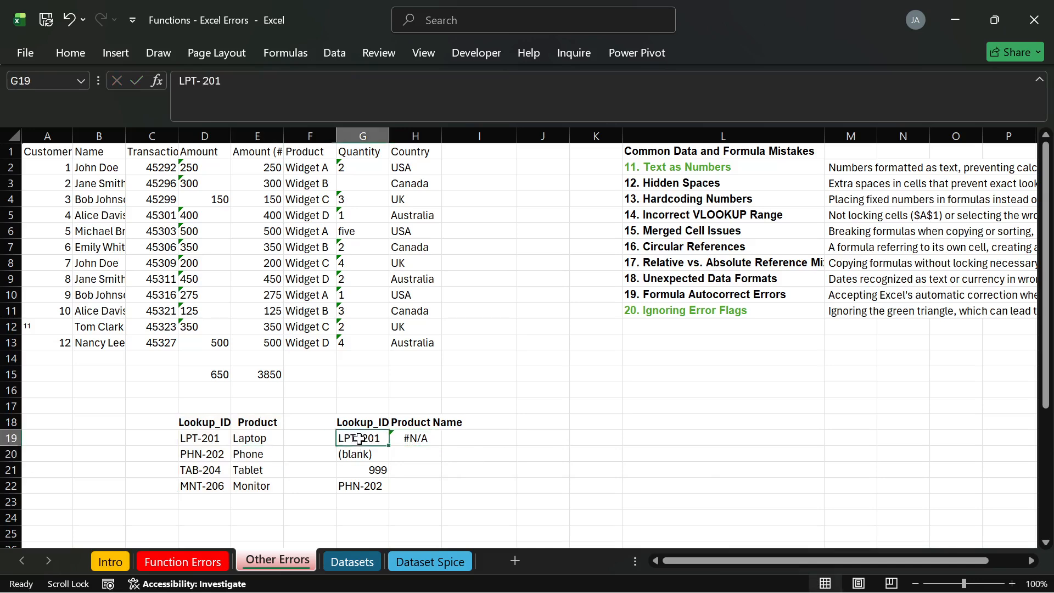
{"action": "double_click", "coordinate": [358, 438]}
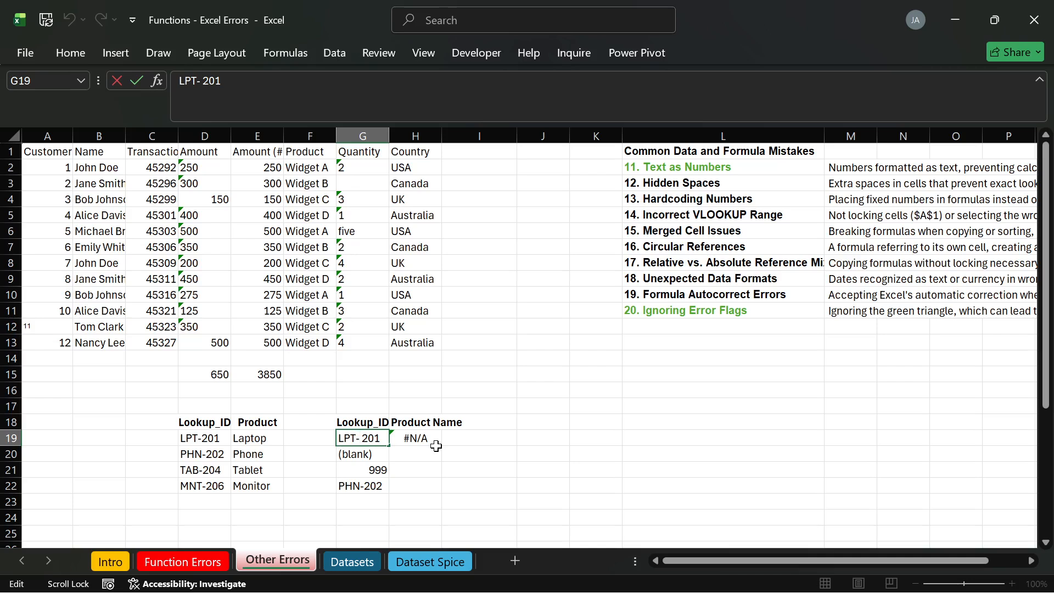
{"action": "key", "text": "BackSpace"}
{"action": "key", "text": "Return"}
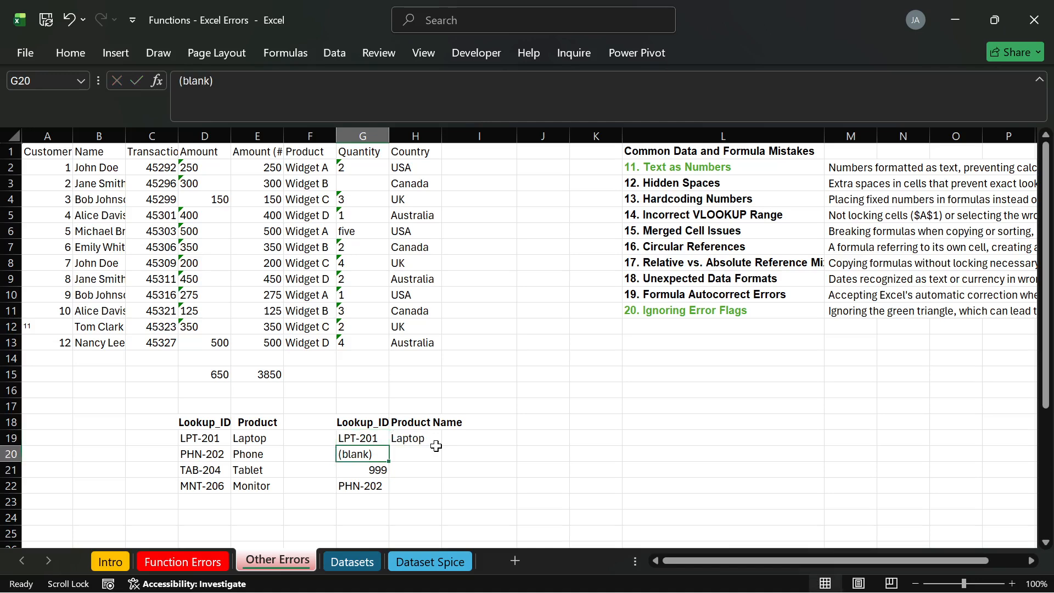
{"action": "key", "text": "ctrl+z"}
Try wrapping the lookup value in H19 with TRIM, making the formula =VLOOKUP(TRIM(G19),D18:E22,2,FALSE).
{"action": "double_click", "coordinate": [412, 437]}
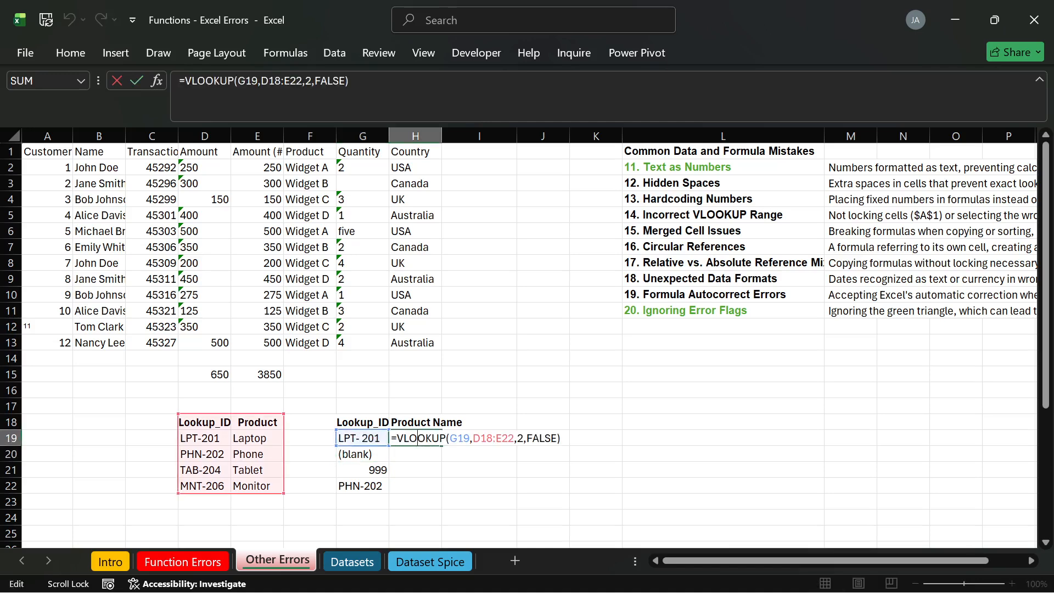
{"action": "left_click", "coordinate": [450, 438]}
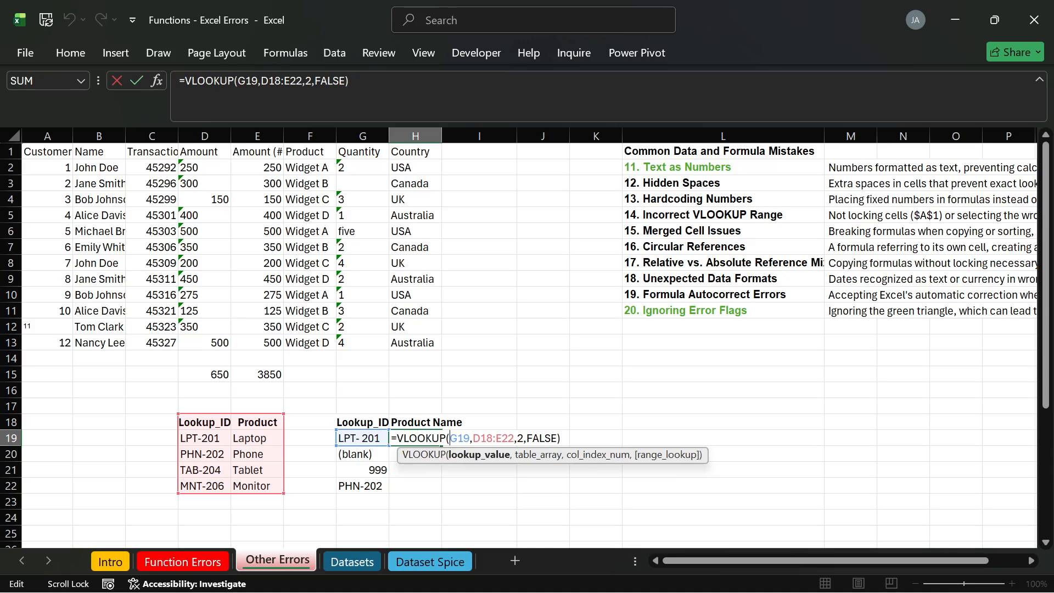
{"action": "type", "text": "TR"}
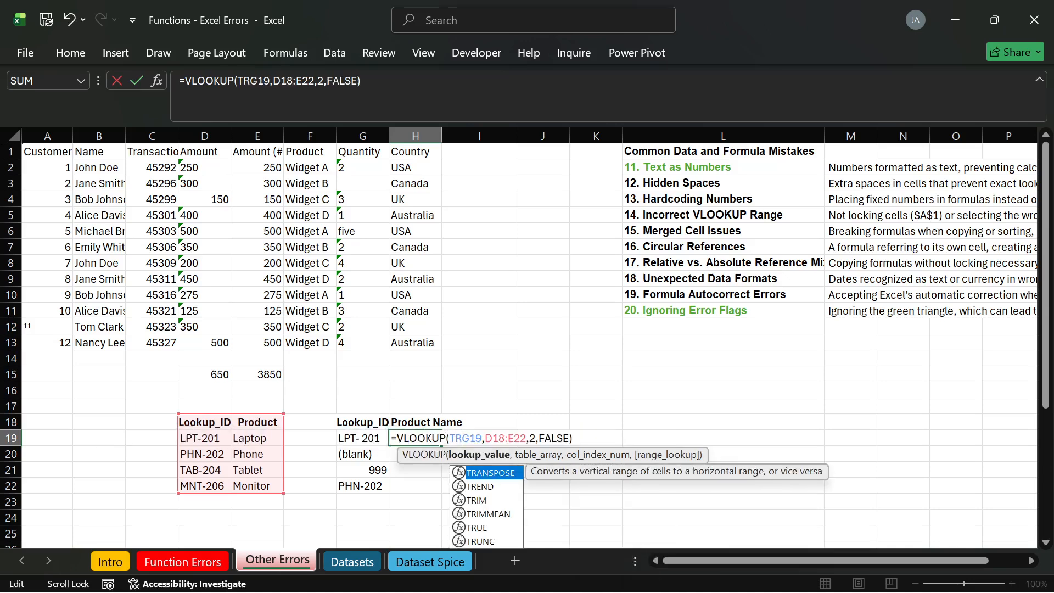
{"action": "type", "text": "IM("}
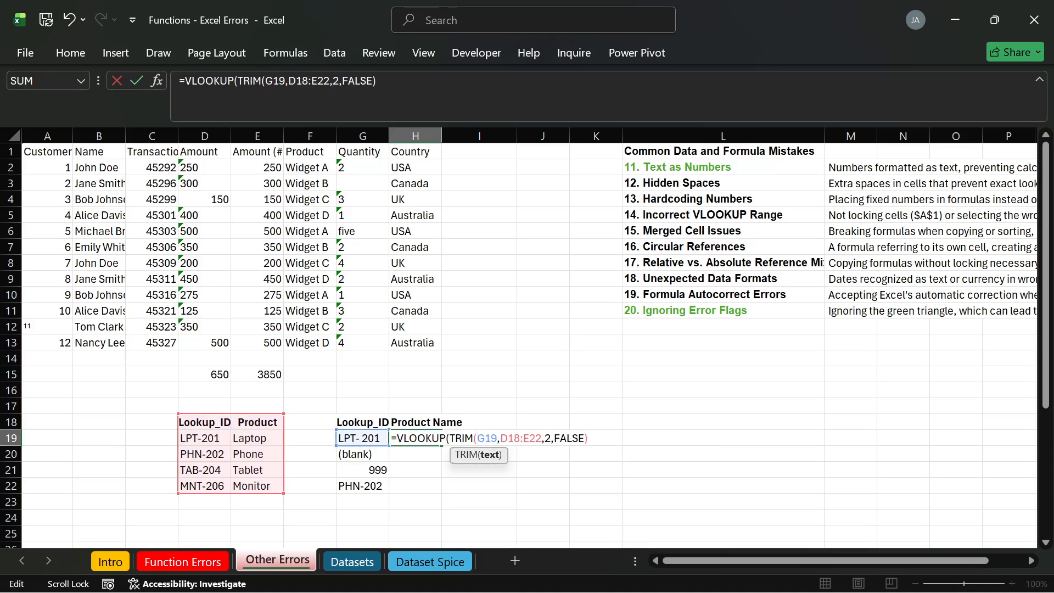
{"action": "left_click", "coordinate": [497, 438]}
{"action": "type", "text": ")"}
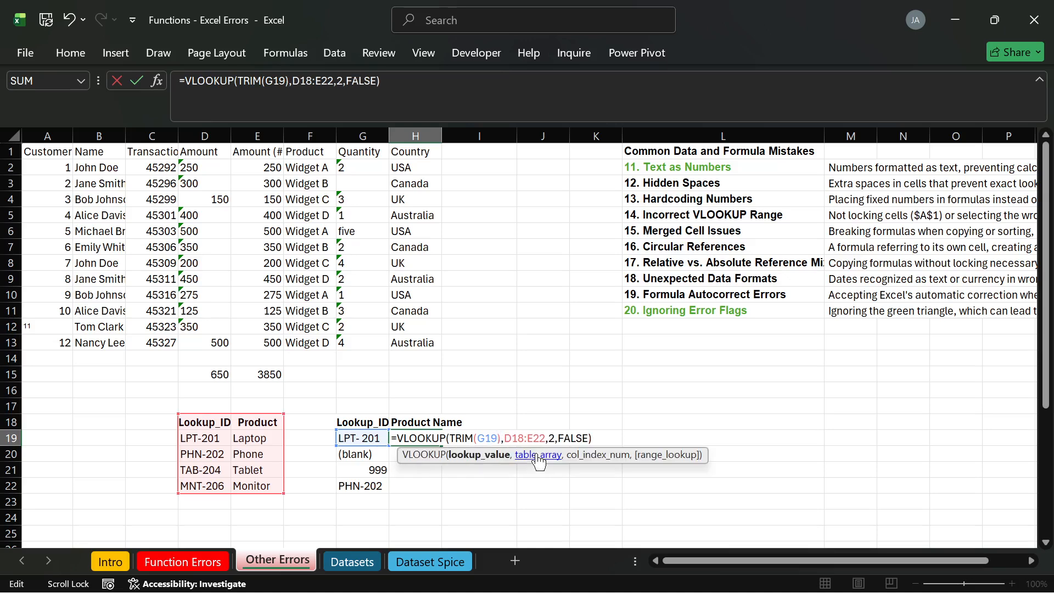
{"action": "key", "text": "Return"}
Strip TRIM from the H19 formula so it reads =VLOOKUP(G19,D18:E22,2,FALSE) and recheck its references.
{"action": "double_click", "coordinate": [432, 442]}
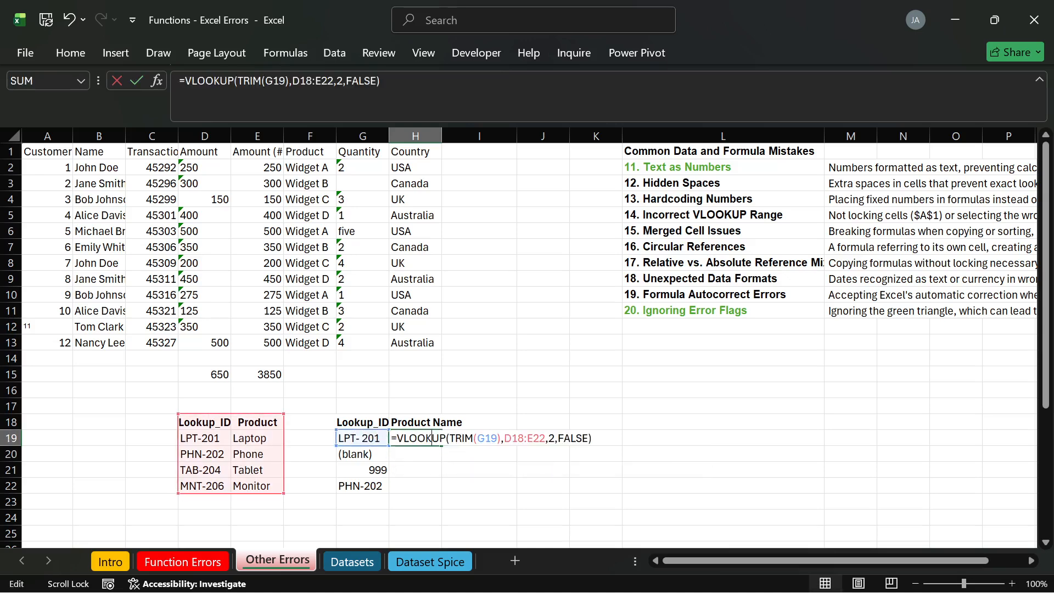
{"action": "key", "text": "shift+Left"}
{"action": "key", "text": "shift+Left"}
{"action": "key", "text": "shift+Left"}
{"action": "key", "text": "shift+Left"}
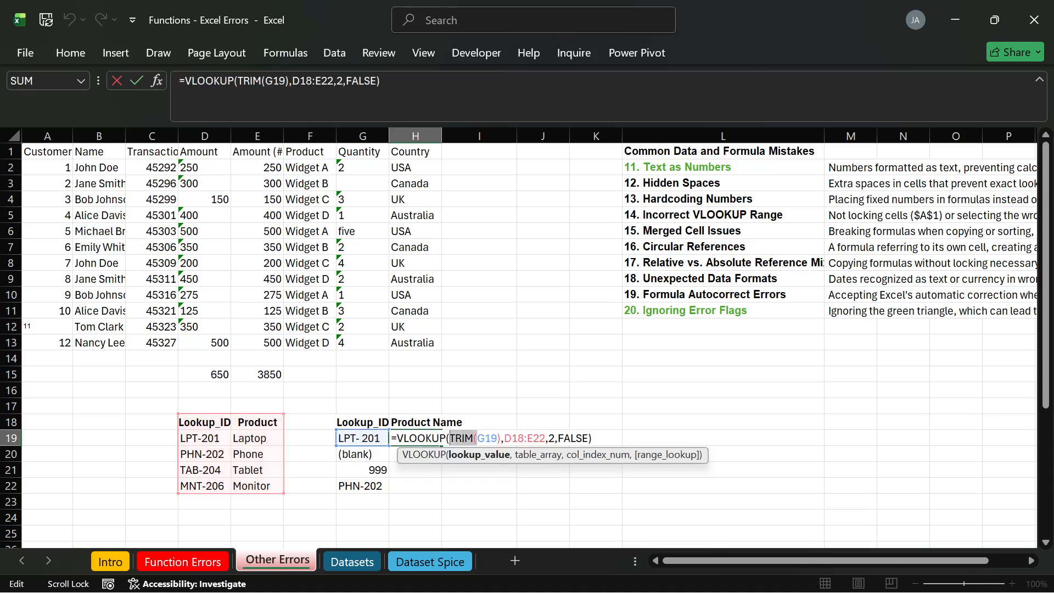
{"action": "key", "text": "BackSpace"}
{"action": "key", "text": "Right"}
{"action": "key", "text": "Right"}
{"action": "key", "text": "Right"}
{"action": "key", "text": "Delete"}
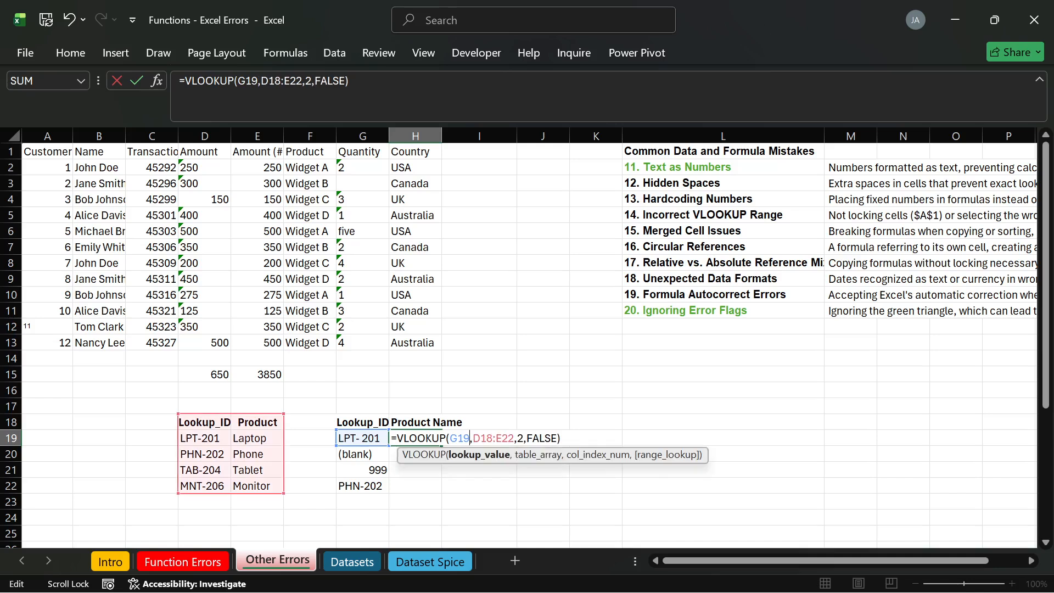
{"action": "key", "text": "Return"}
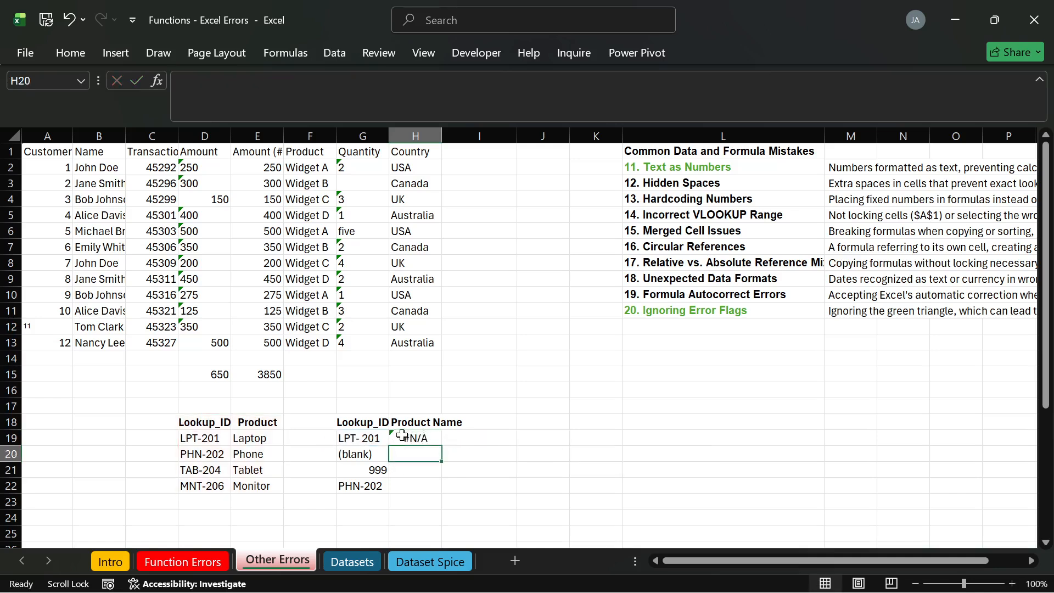
{"action": "left_click", "coordinate": [403, 438]}
{"action": "double_click", "coordinate": [402, 437]}
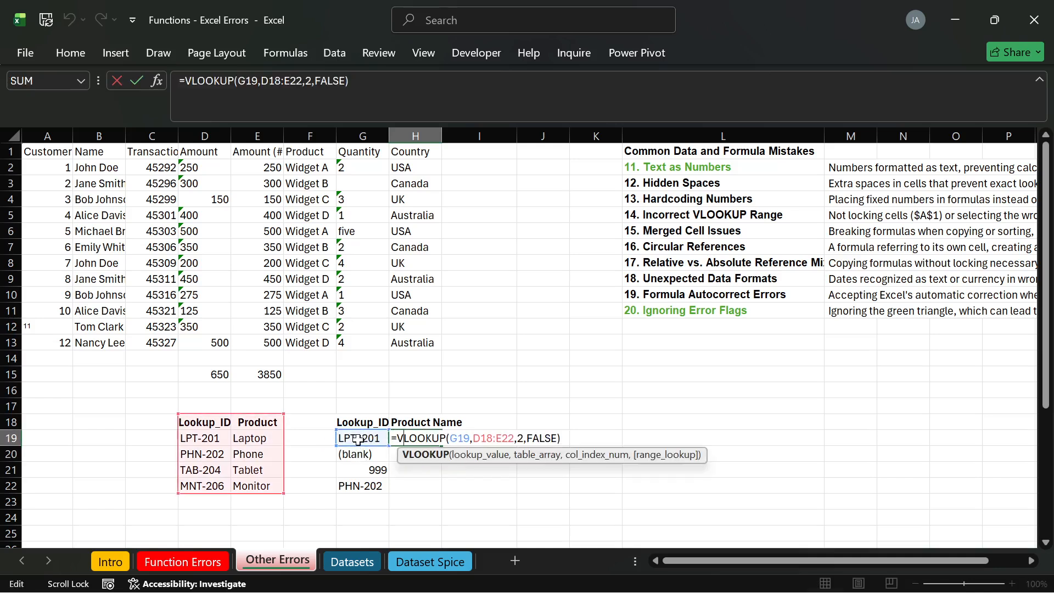
{"action": "key", "text": "Return"}
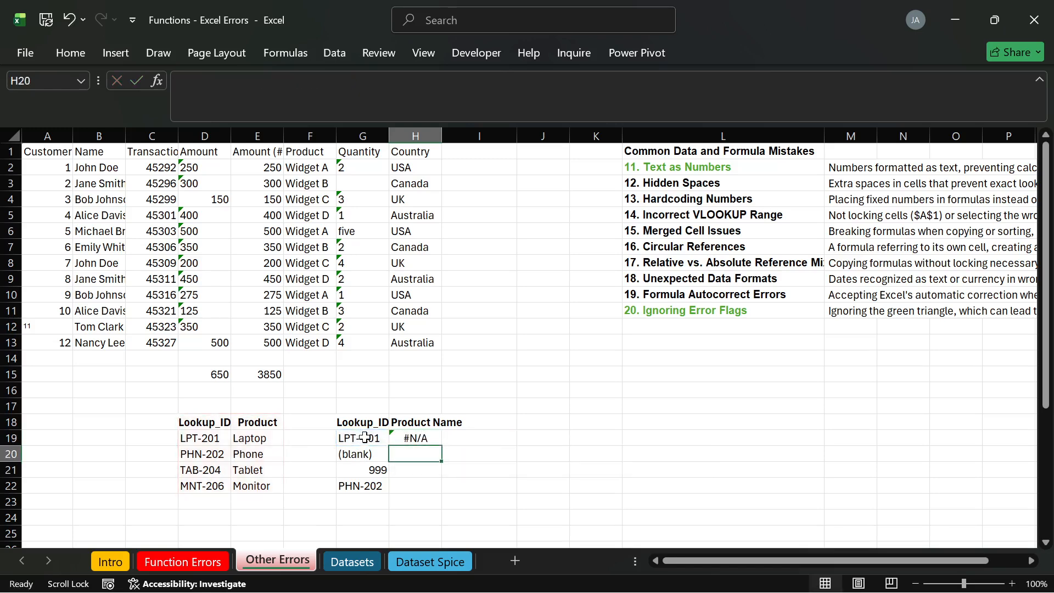
Insert blank cells at H18:H22, shifting the Product Name cells right.
{"action": "left_click", "coordinate": [364, 438]}
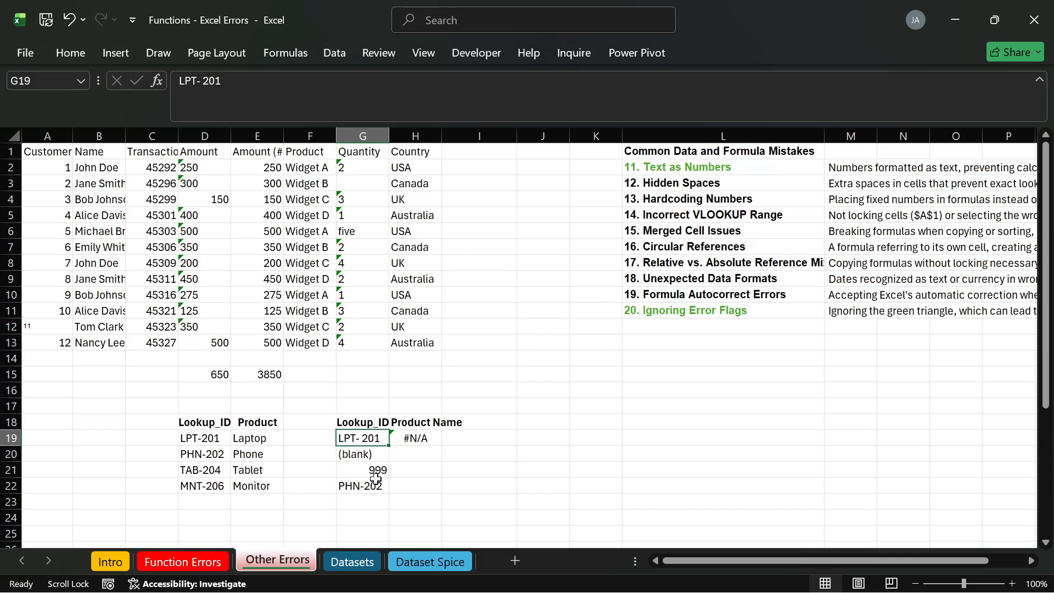
{"action": "left_click", "coordinate": [409, 423]}
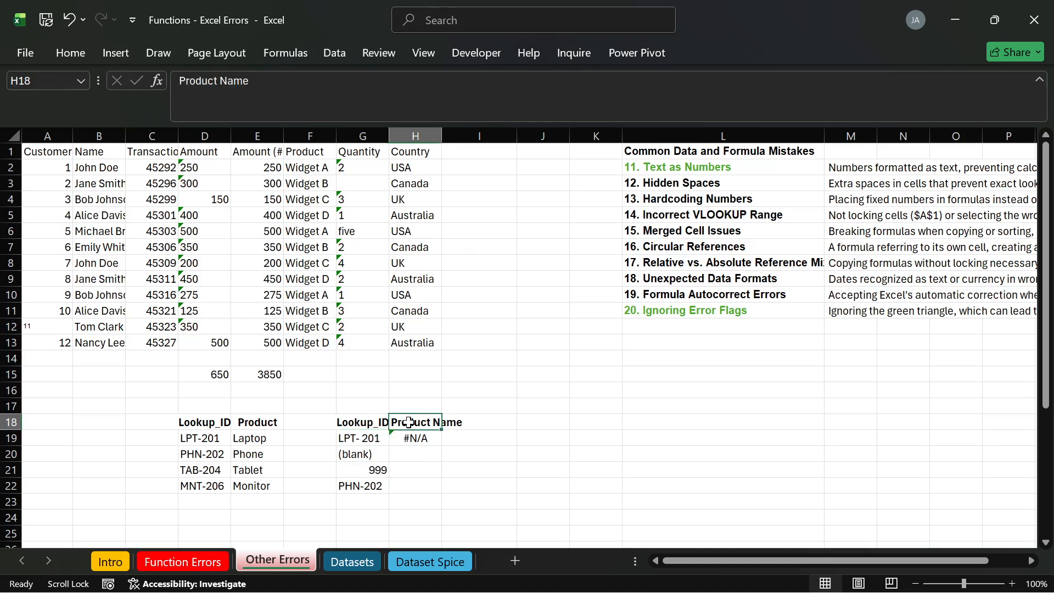
{"action": "left_click_drag", "start_coordinate": [409, 422], "coordinate": [411, 486]}
{"action": "right_click", "coordinate": [413, 426]}
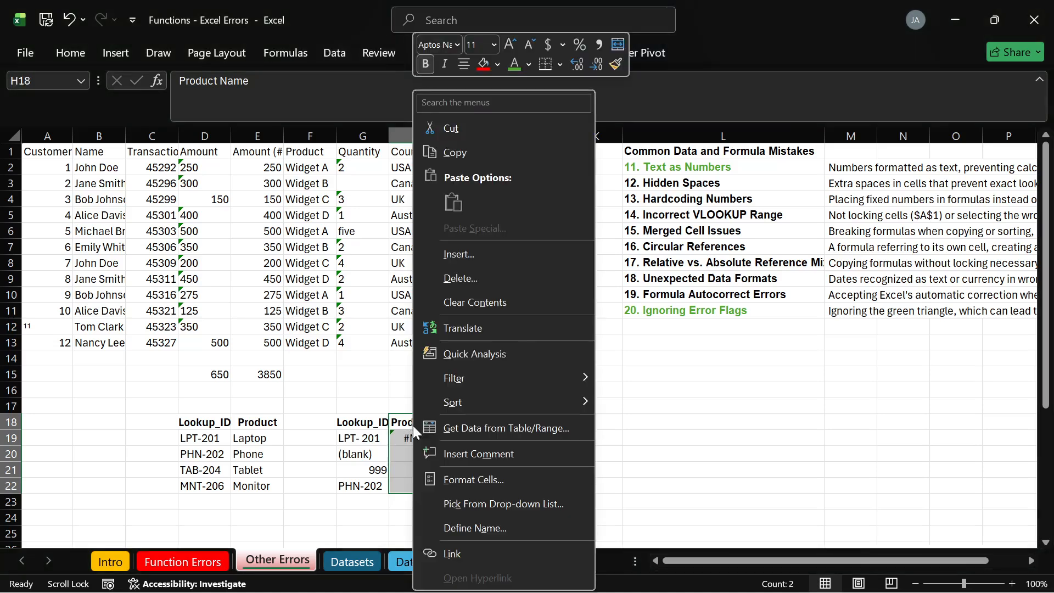
{"action": "left_click", "coordinate": [485, 262]}
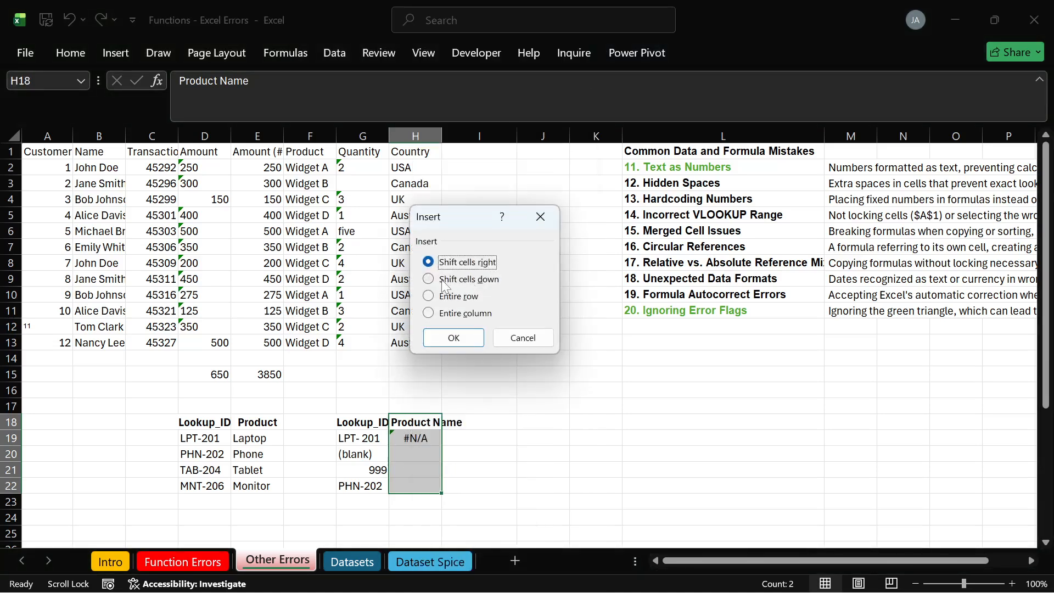
{"action": "left_click", "coordinate": [453, 337]}
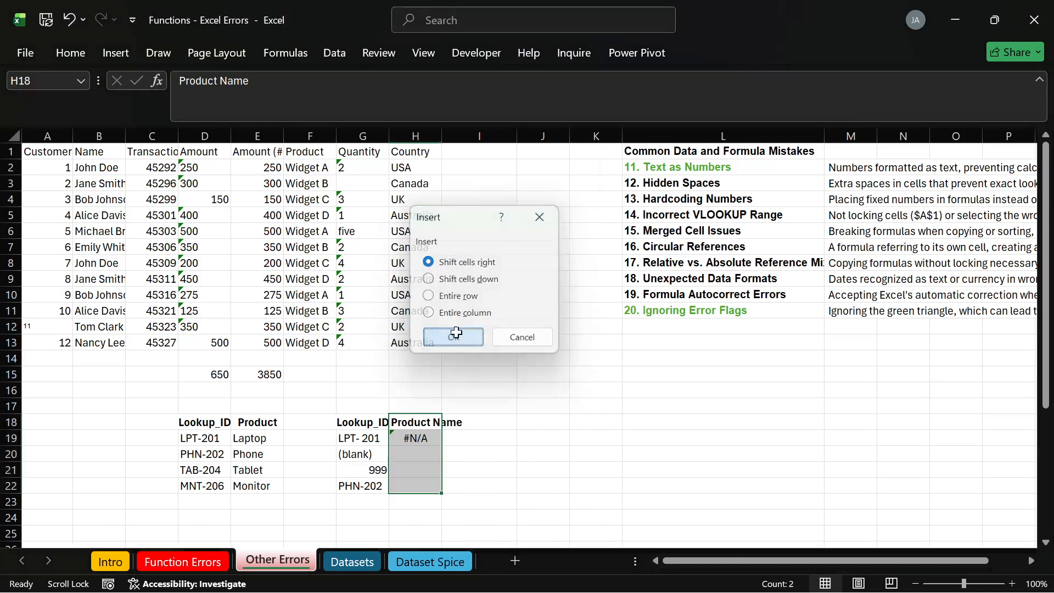
{"action": "left_click", "coordinate": [431, 455]}
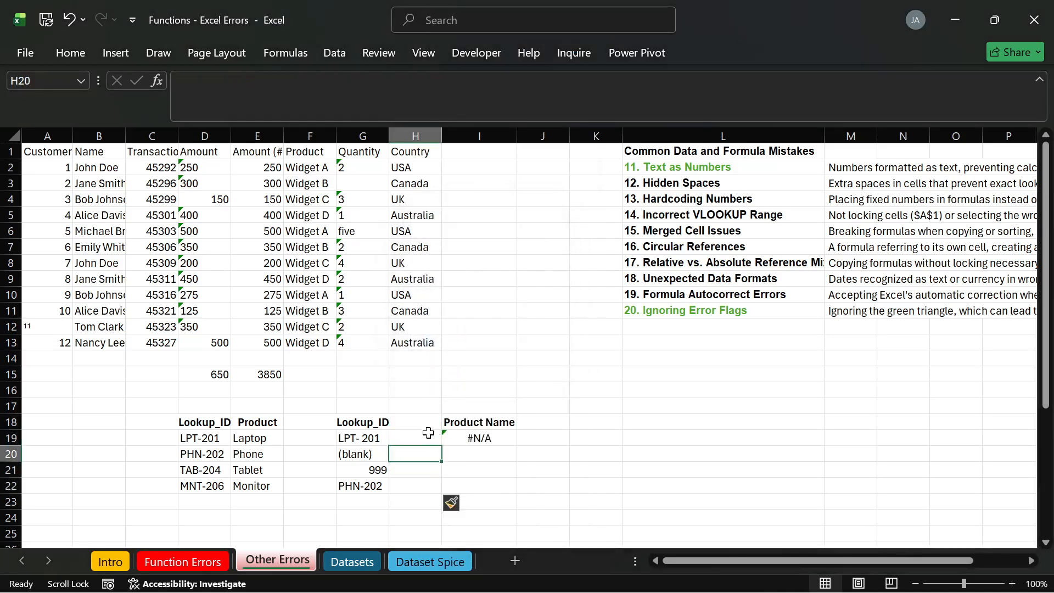
Enter the header Lookup ID in H18.
{"action": "left_click", "coordinate": [420, 424]}
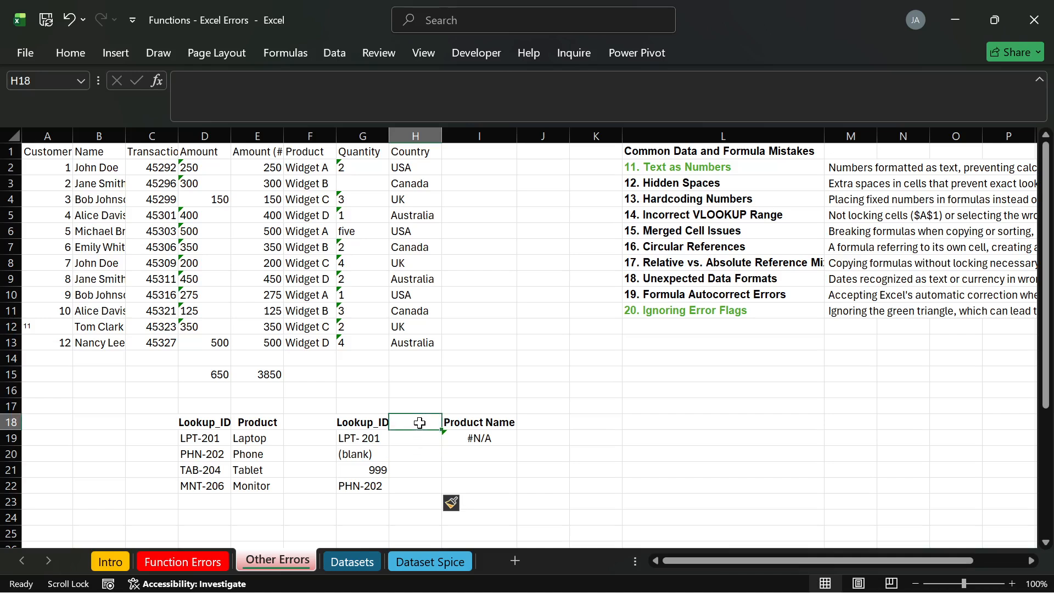
{"action": "type", "text": "lOO"}
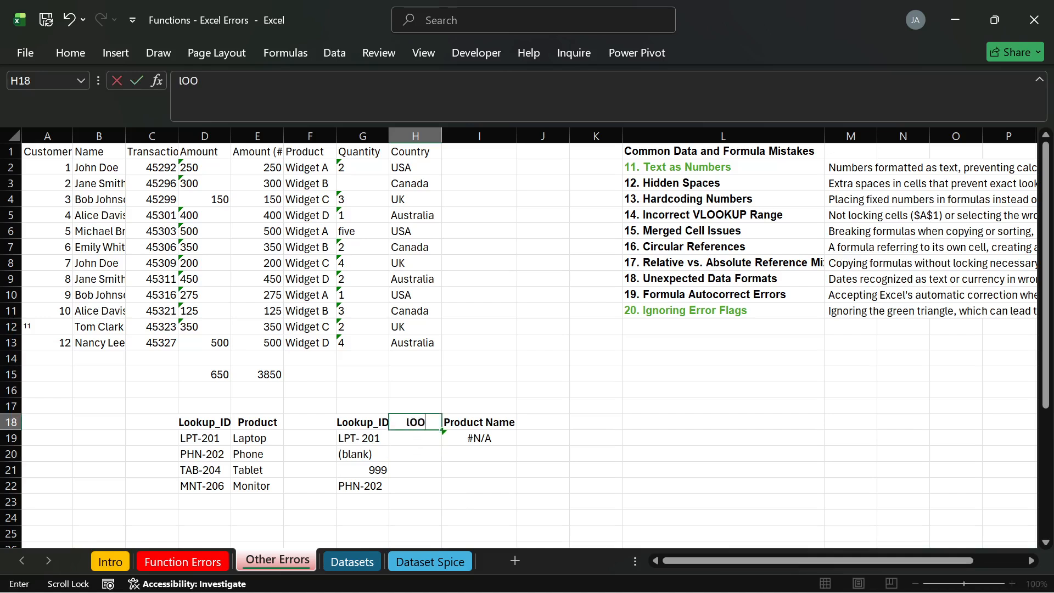
{"action": "type", "text": "KUP"}
{"action": "key", "text": "Return"}
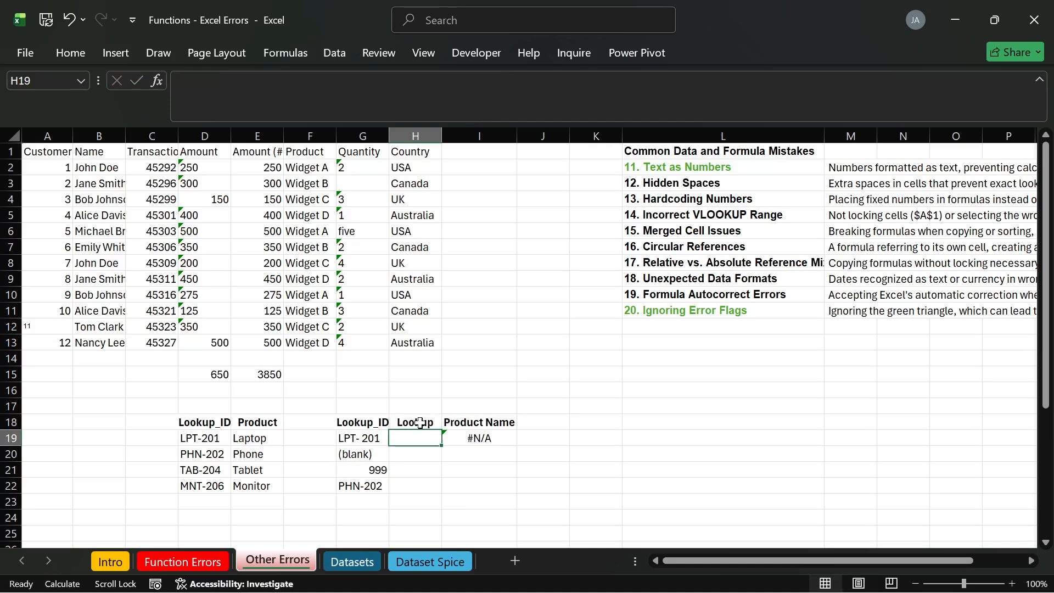
{"action": "double_click", "coordinate": [434, 423]}
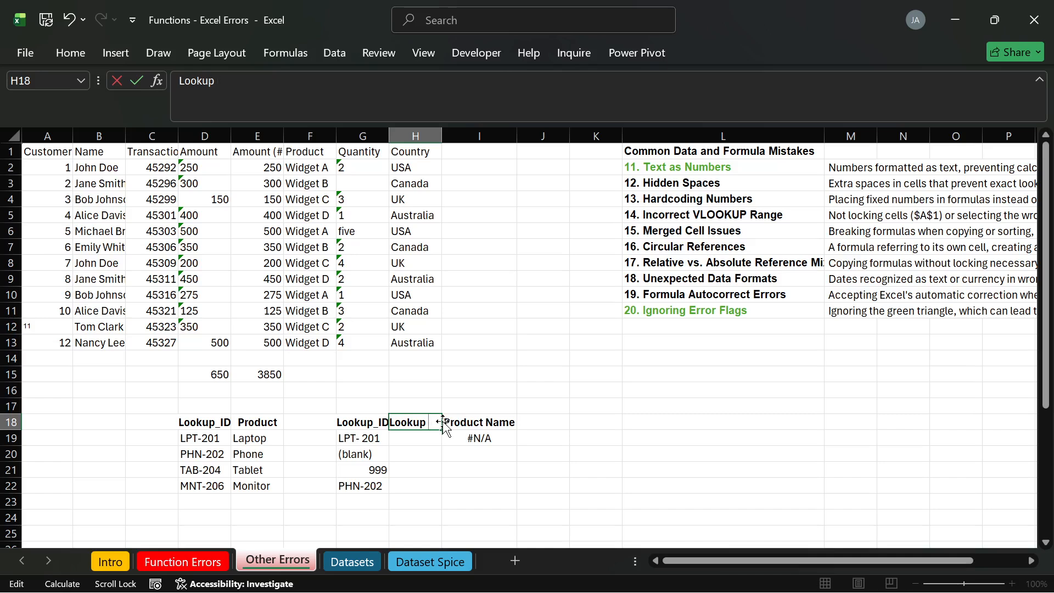
{"action": "type", "text": "ID"}
{"action": "key", "text": "Return"}
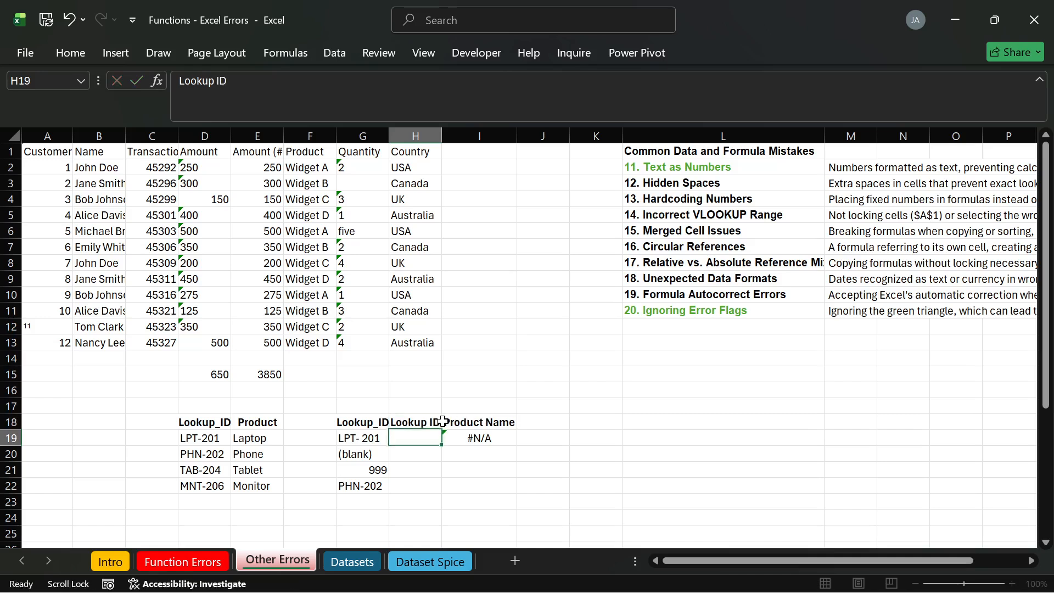
Fill the VLOOKUP formula in I19 down through I22.
{"action": "left_click", "coordinate": [481, 439]}
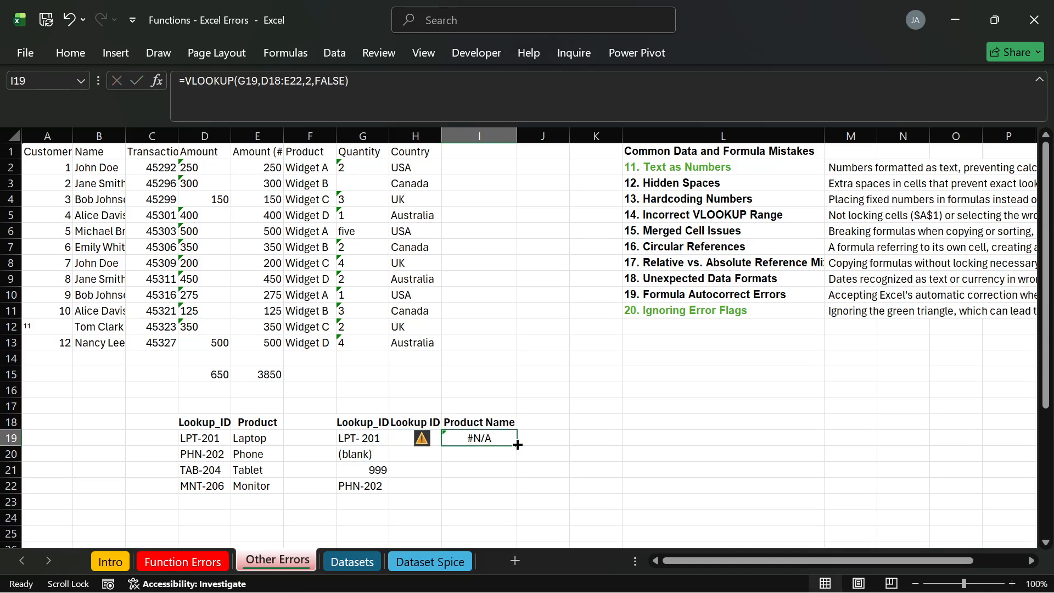
{"action": "double_click", "coordinate": [515, 444]}
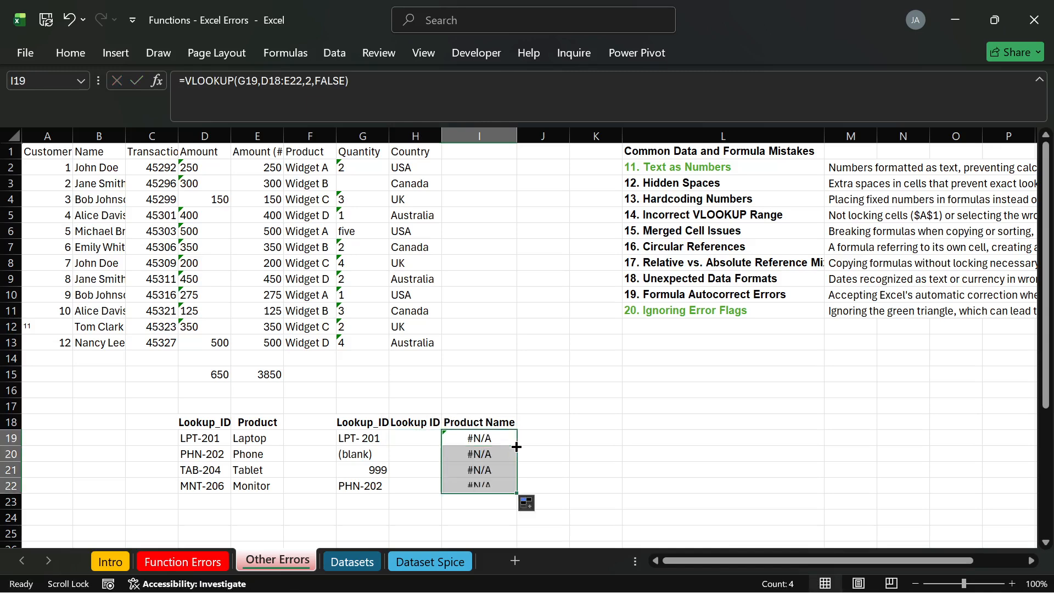
{"action": "left_click", "coordinate": [433, 501]}
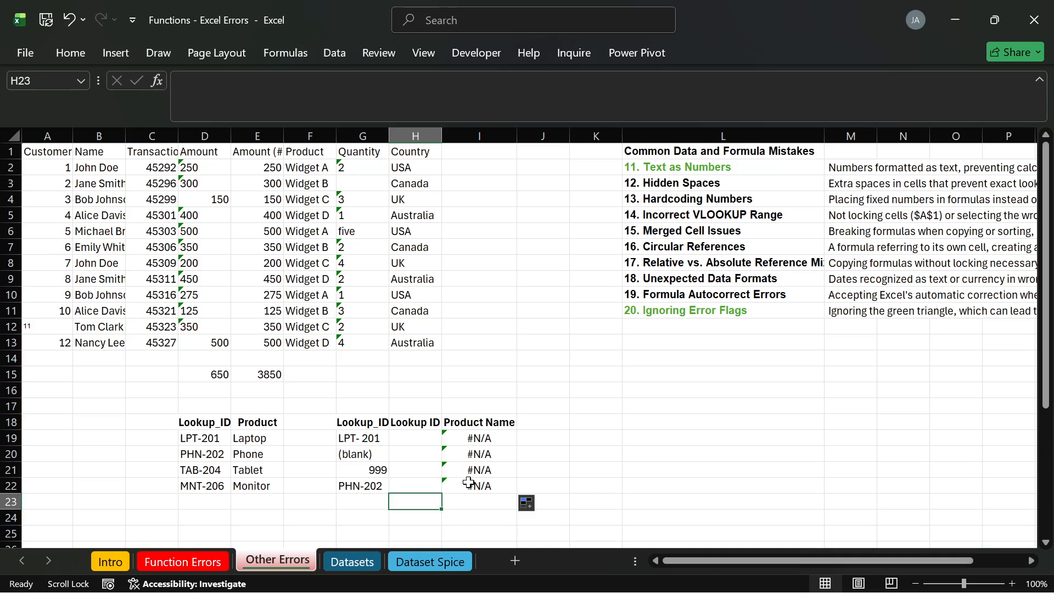
Compare the Lookup_ID in G22 with the one in D20, checking G22 for extra spaces.
{"action": "left_click", "coordinate": [373, 487]}
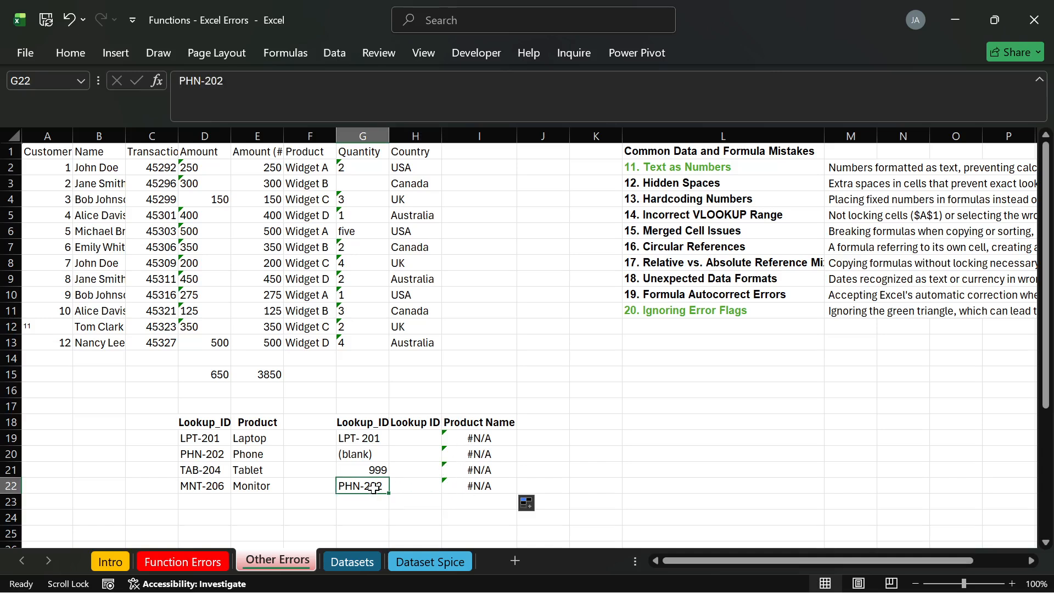
{"action": "left_click", "coordinate": [215, 454]}
{"action": "left_click", "coordinate": [369, 483]}
{"action": "double_click", "coordinate": [364, 485]}
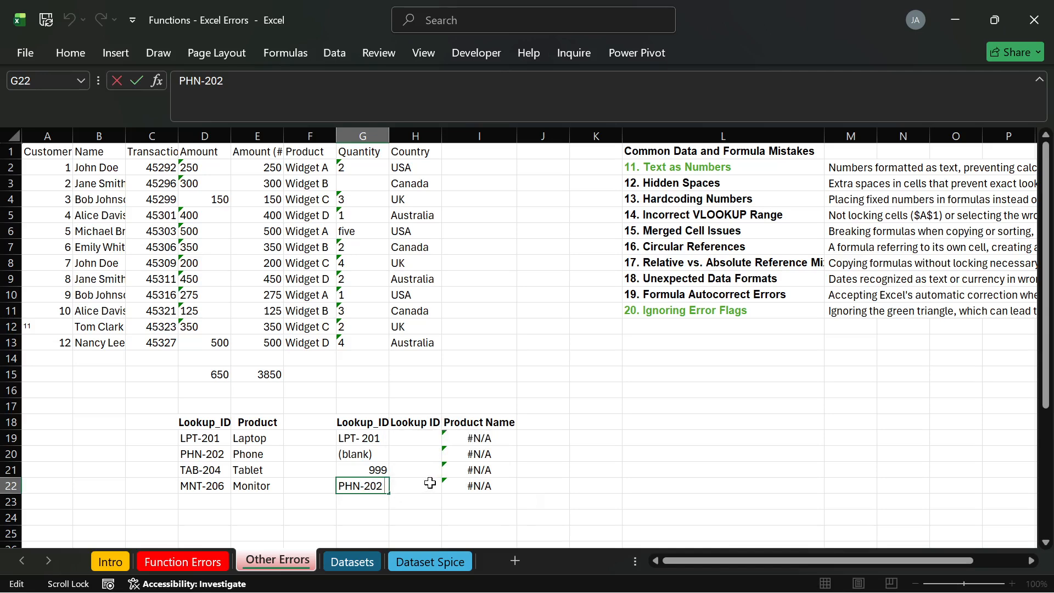
{"action": "key", "text": "Return"}
Enter =TRIM(G19) in H19 and fill it down through H22.
{"action": "left_click", "coordinate": [402, 437]}
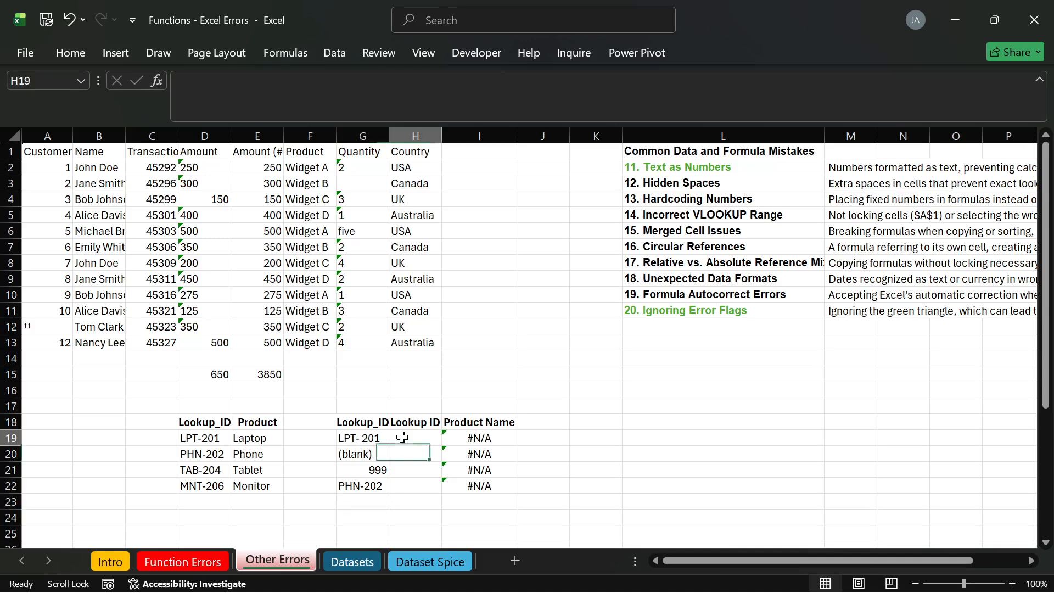
{"action": "type", "text": "="}
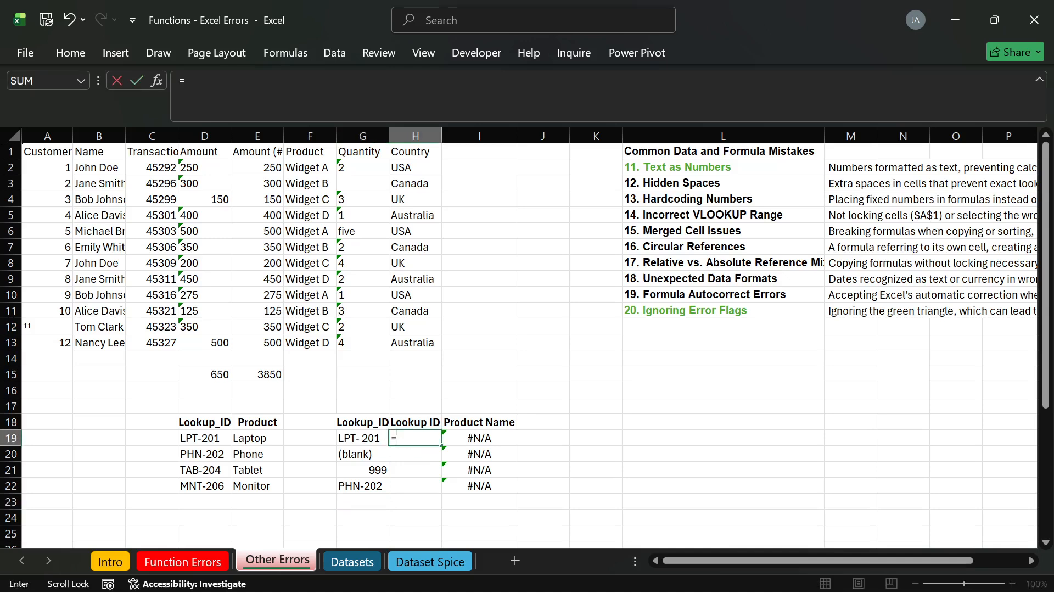
{"action": "type", "text": "TRIM"}
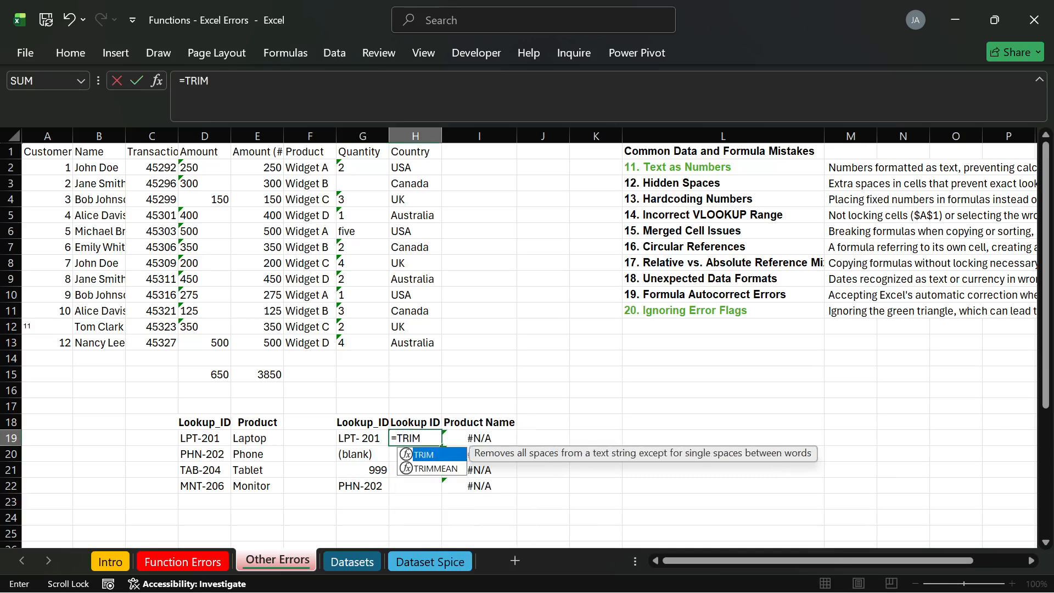
{"action": "type", "text": "("}
{"action": "left_click", "coordinate": [359, 437]}
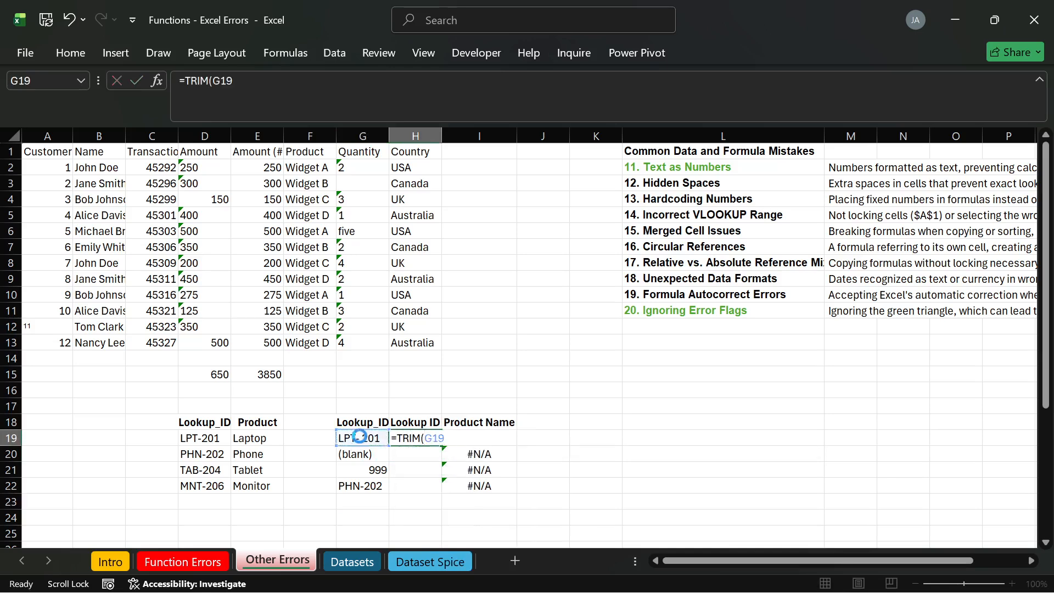
{"action": "key", "text": "Return"}
{"action": "left_click", "coordinate": [436, 442]}
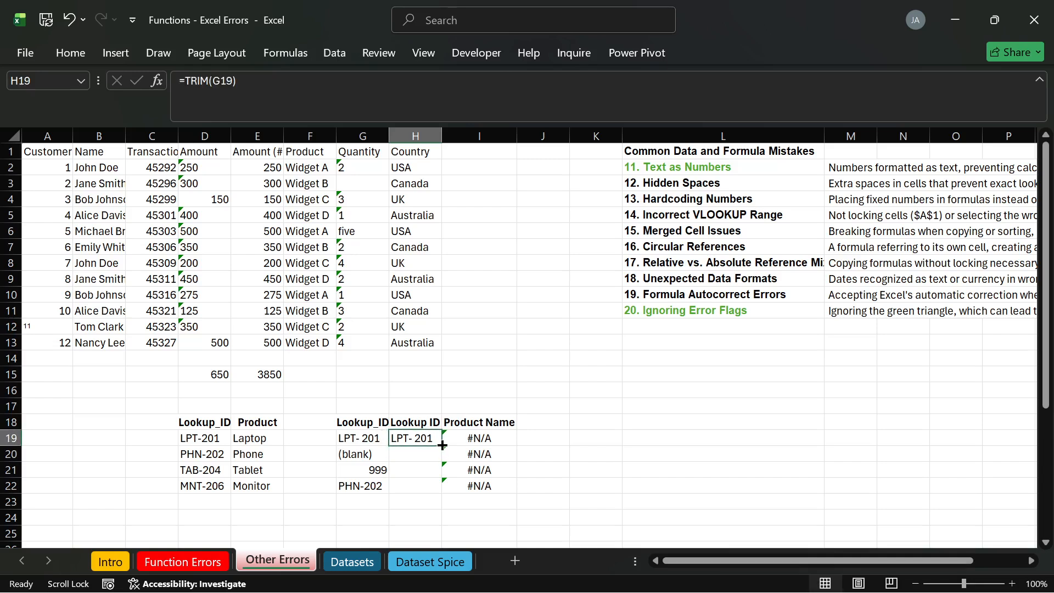
{"action": "left_click_drag", "start_coordinate": [442, 446], "coordinate": [444, 492]}
Change the lookup value in I19 to H19, making the formula =VLOOKUP(H19,D18:E22,2,FALSE).
{"action": "left_click", "coordinate": [479, 436]}
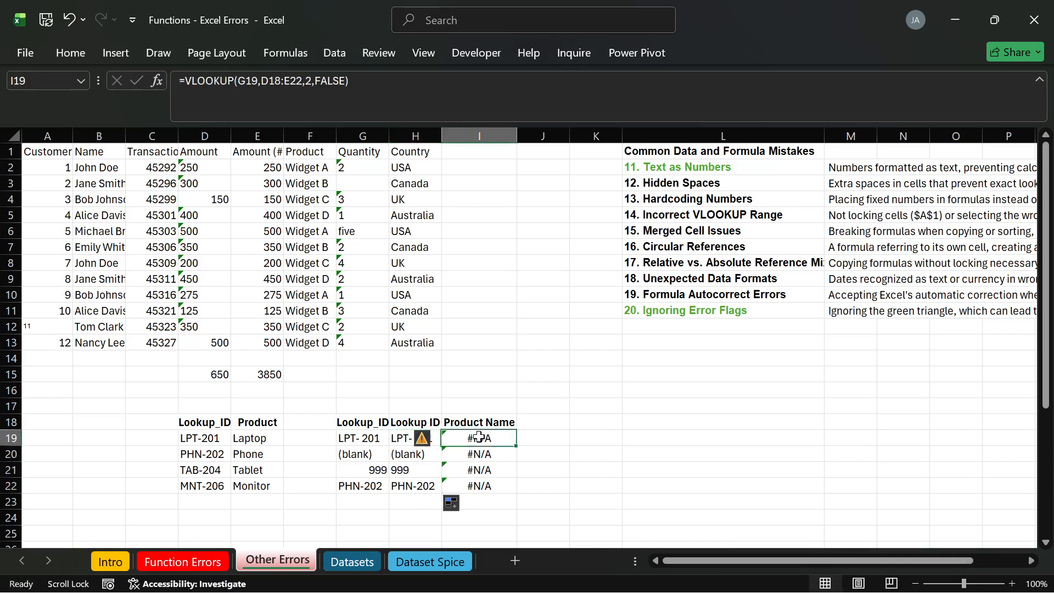
{"action": "double_click", "coordinate": [479, 437]}
{"action": "left_click_drag", "start_coordinate": [510, 438], "coordinate": [522, 438]}
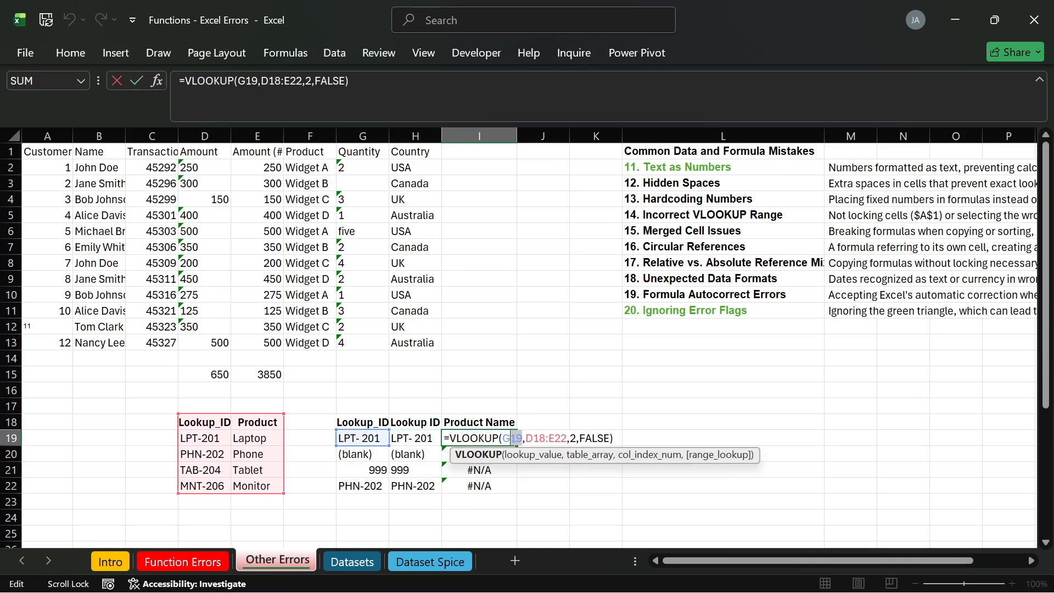
{"action": "key", "text": "BackSpace"}
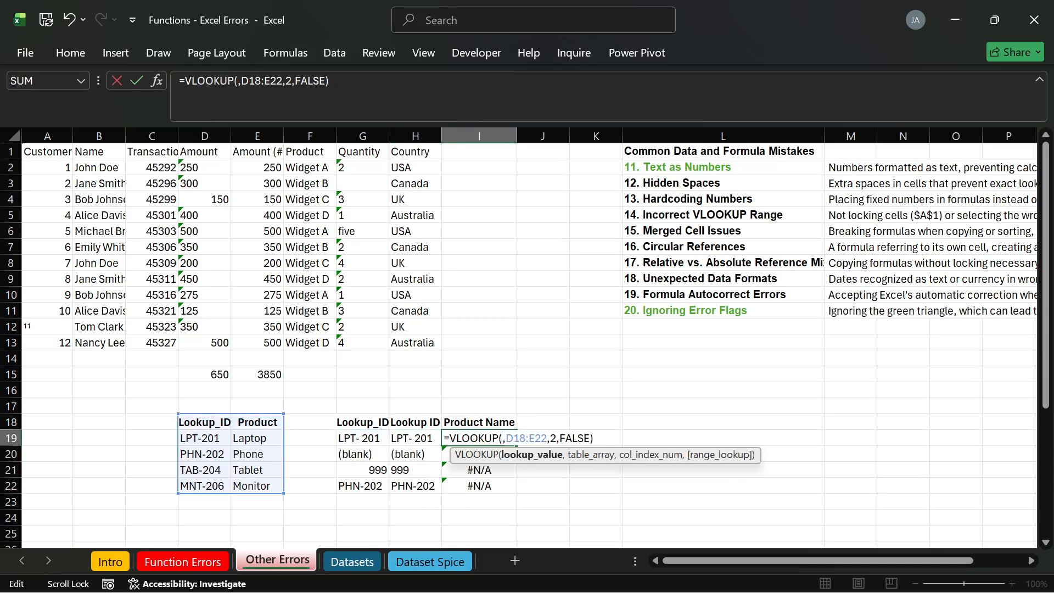
{"action": "left_click", "coordinate": [429, 437]}
{"action": "key", "text": "Return"}
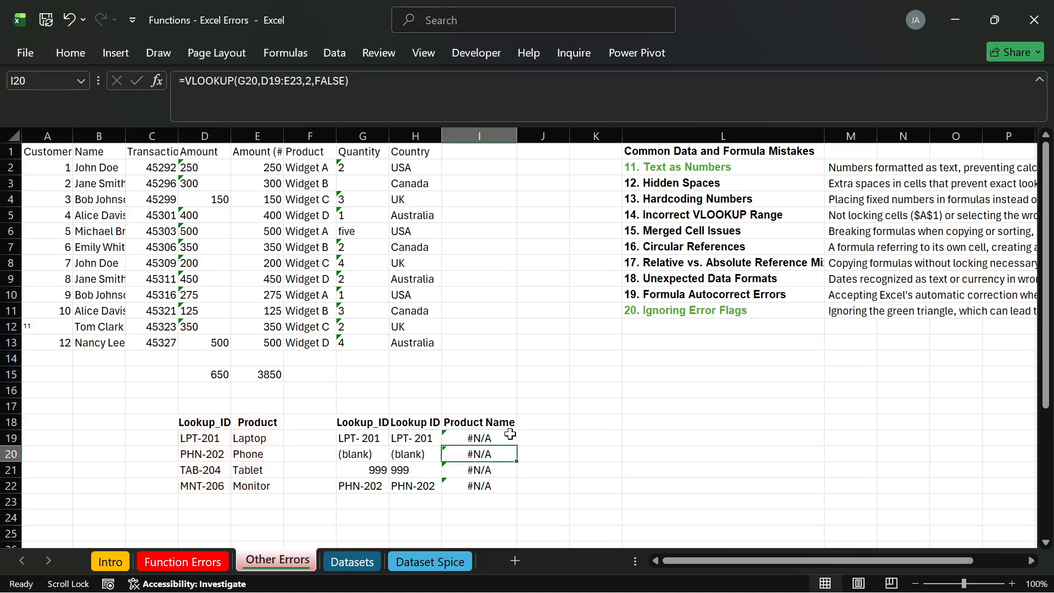
Check the Lookup_ID in D19 for spaces and review the references of the VLOOKUP formula in I19.
{"action": "double_click", "coordinate": [224, 438]}
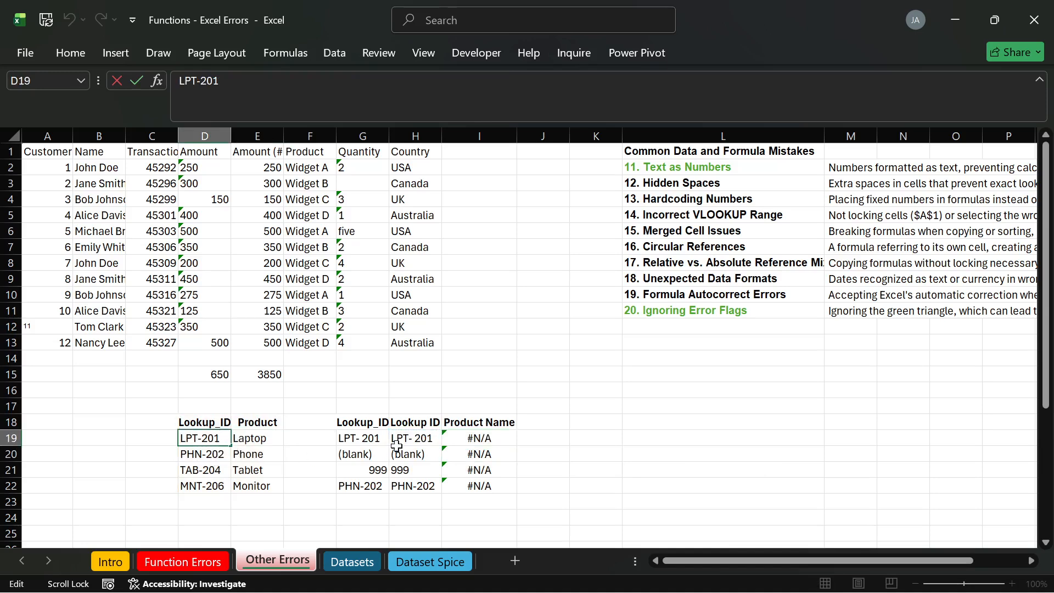
{"action": "key", "text": "Escape"}
{"action": "double_click", "coordinate": [476, 438]}
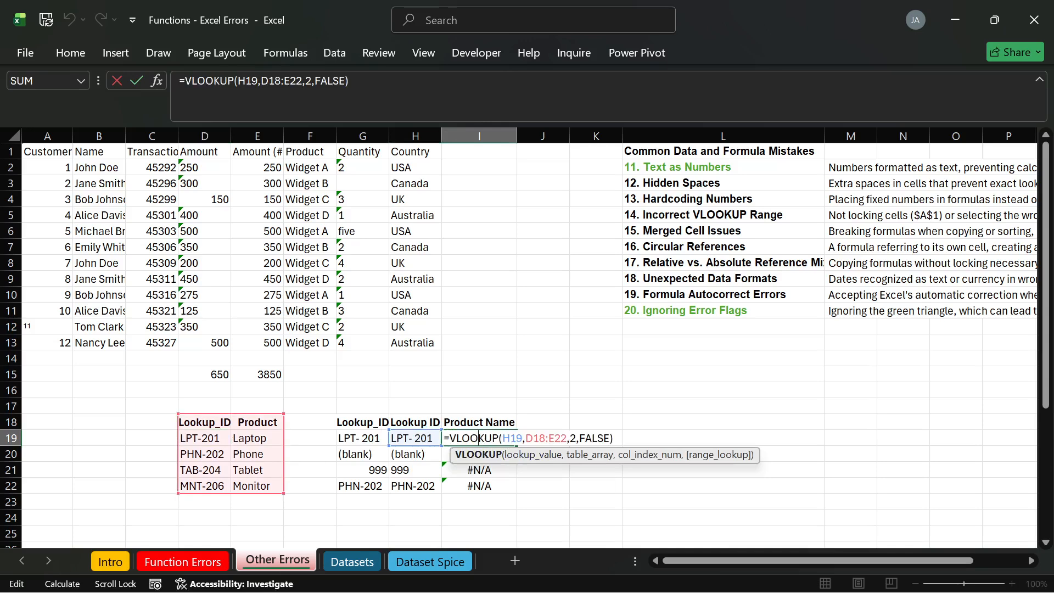
{"action": "key", "text": "Return"}
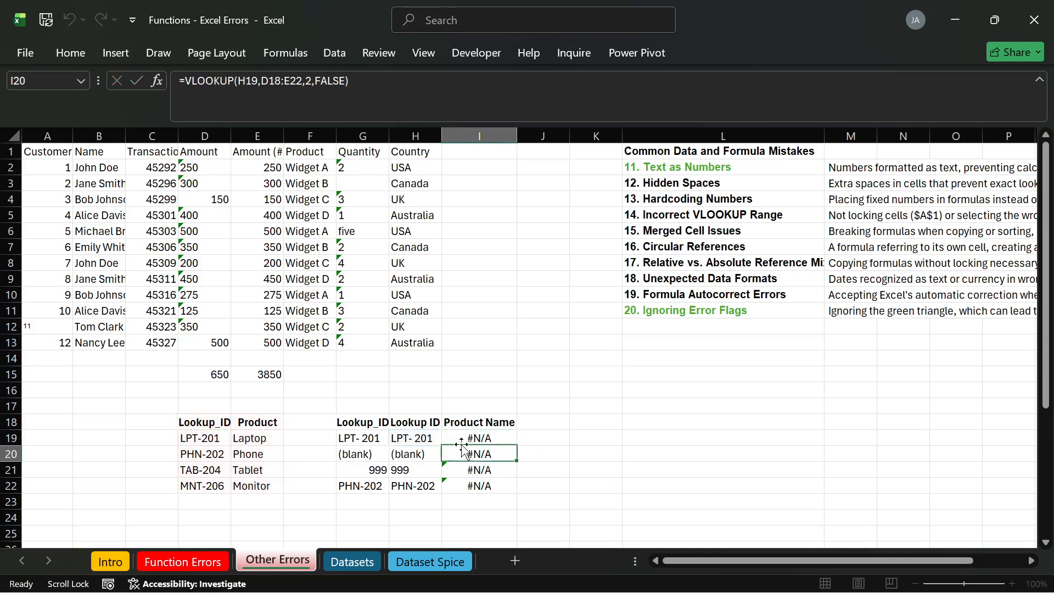
{"action": "left_click", "coordinate": [467, 439]}
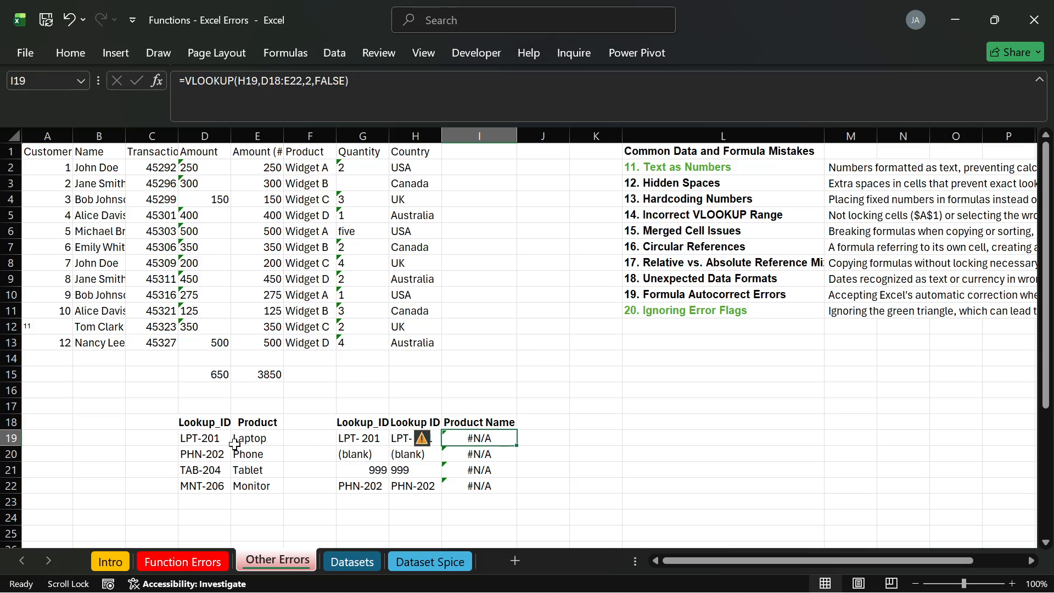
Try copying the LPT-201 text from D19 over the TRIM formula in H19, and undo the paste.
{"action": "left_click", "coordinate": [198, 439]}
{"action": "double_click", "coordinate": [200, 441]}
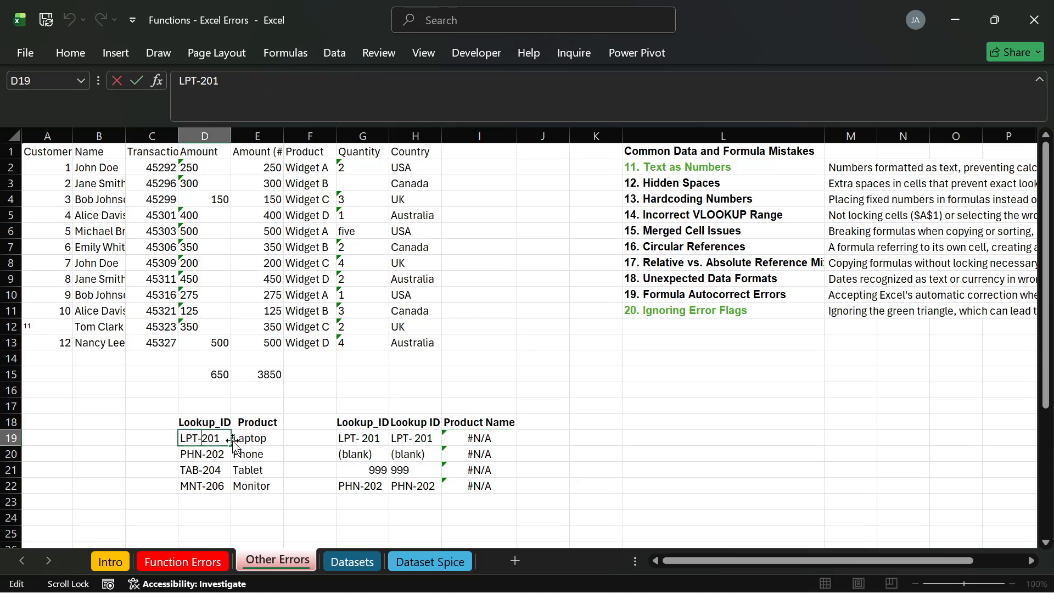
{"action": "left_click_drag", "start_coordinate": [222, 438], "coordinate": [180, 438]}
{"action": "key", "text": "ctrl+c"}
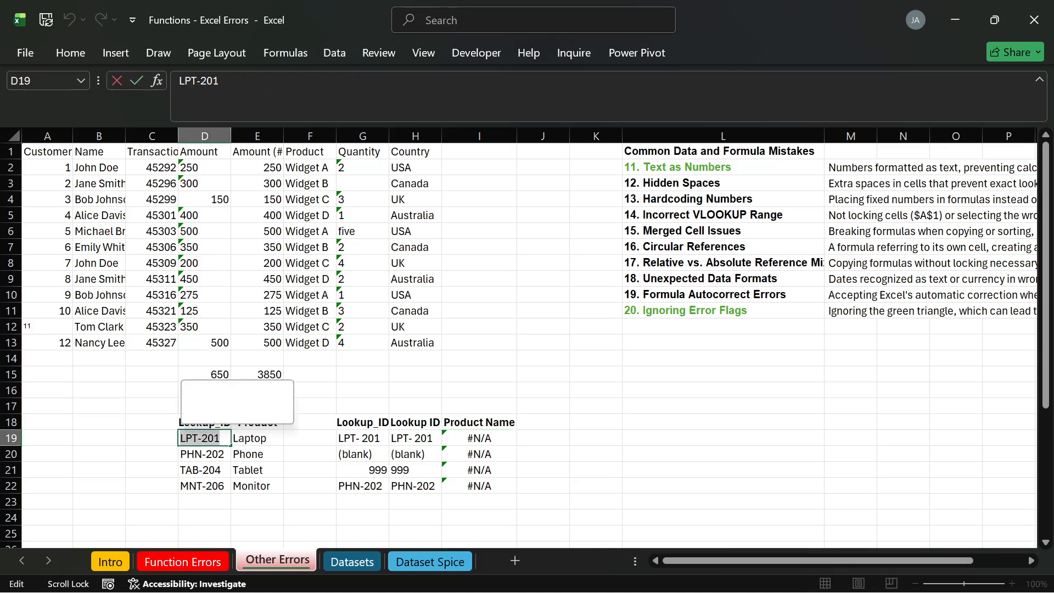
{"action": "left_click", "coordinate": [400, 436]}
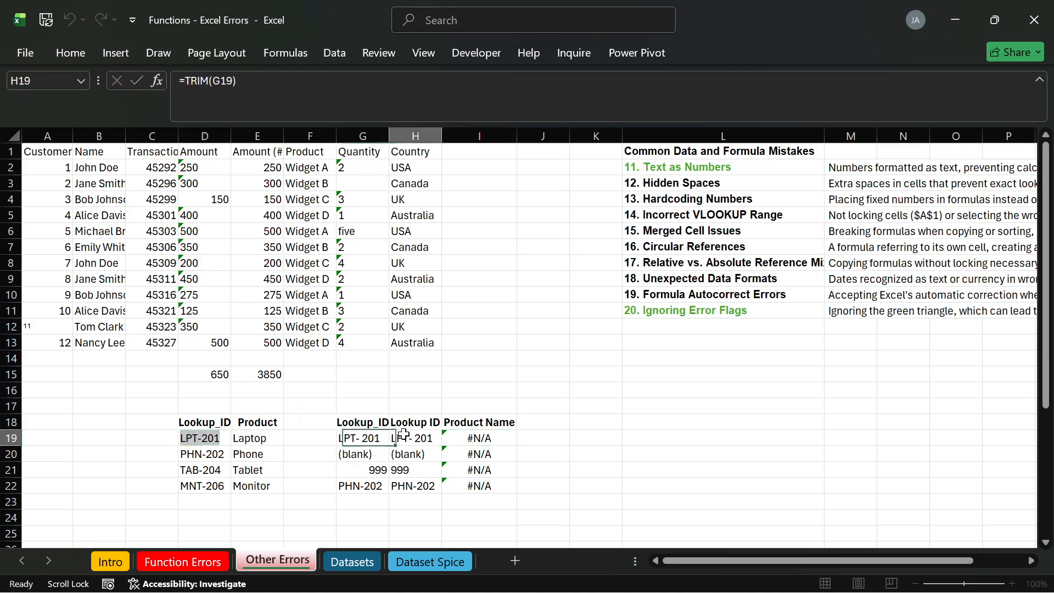
{"action": "key", "text": "ctrl+v"}
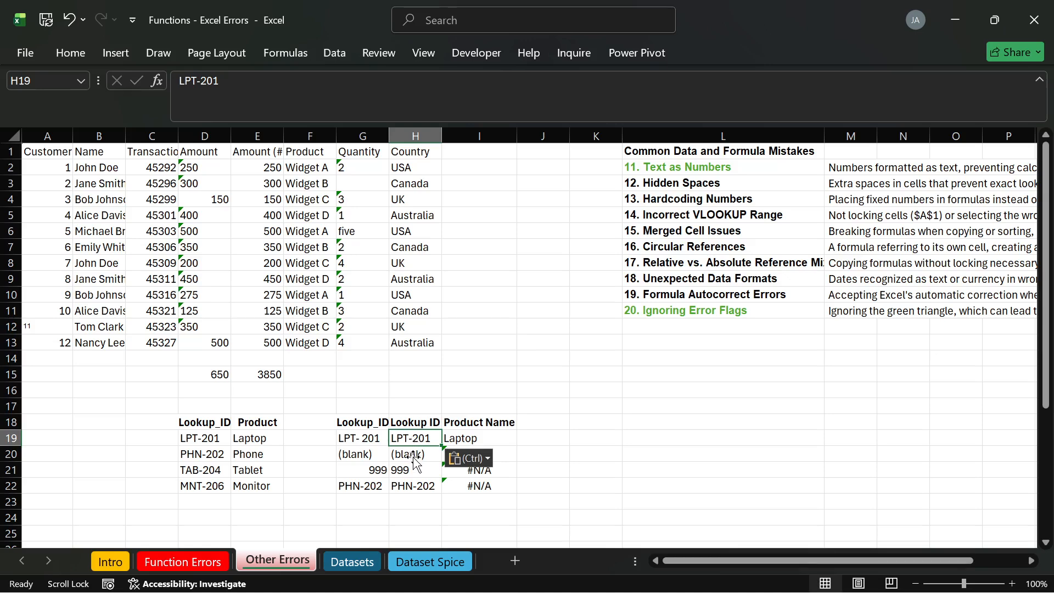
{"action": "key", "text": "ctrl+z"}
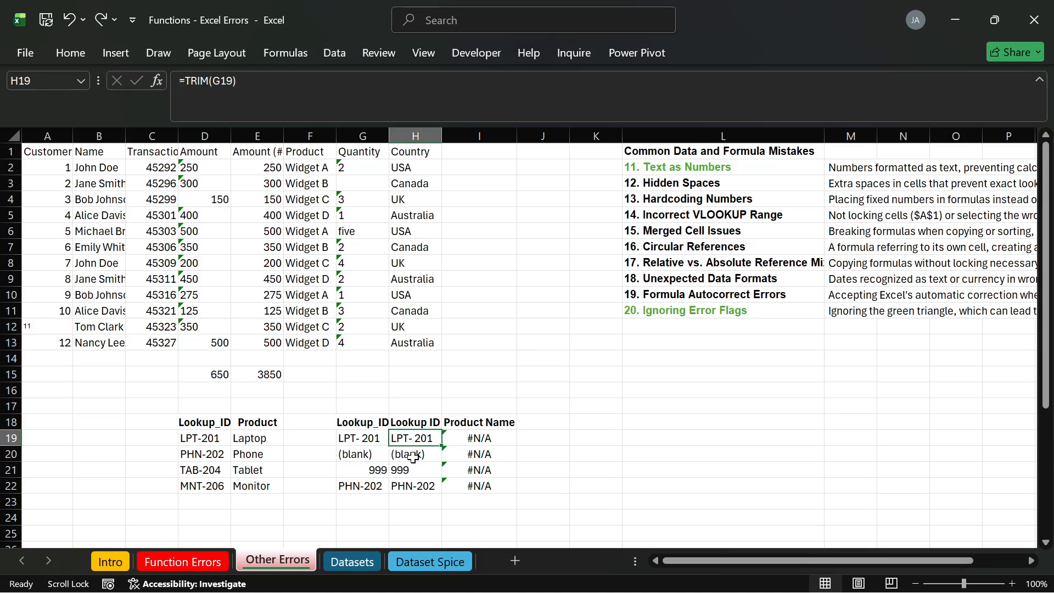
Open the TRIM formula in H19 for editing.
{"action": "double_click", "coordinate": [423, 439]}
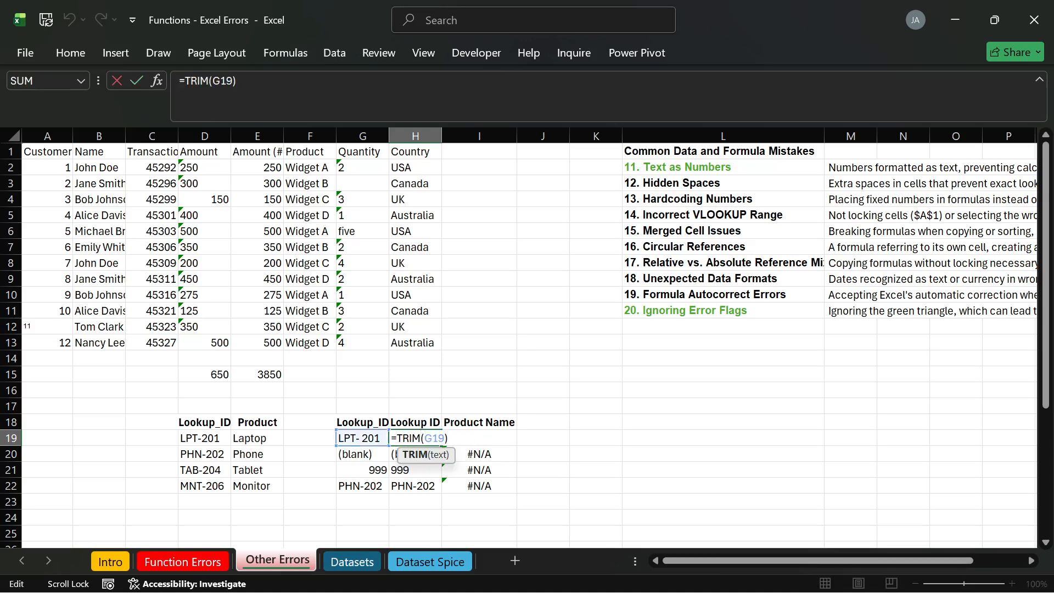
{"action": "key", "text": "Return"}
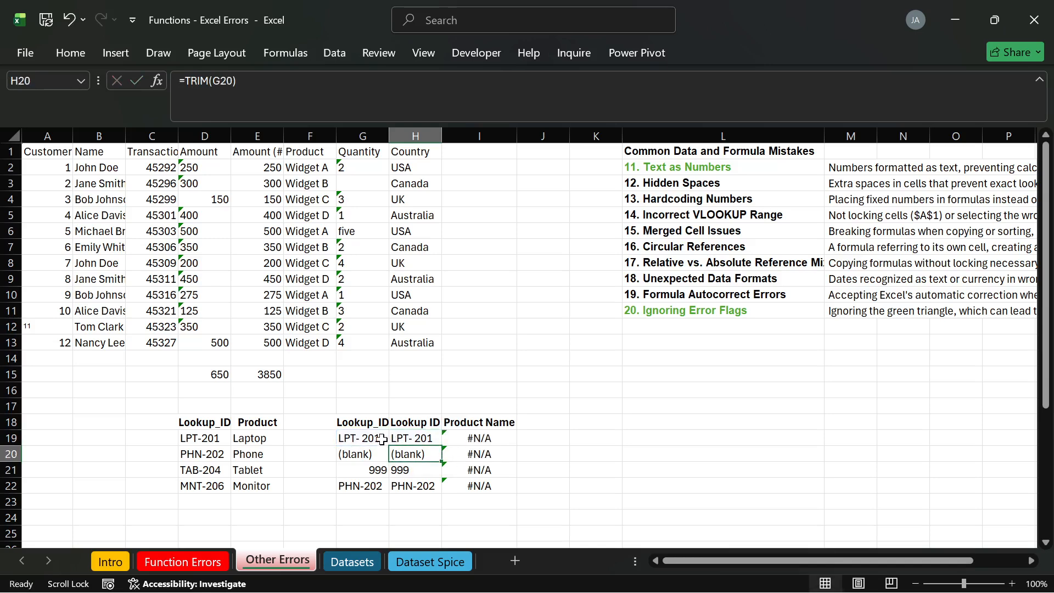
{"action": "double_click", "coordinate": [382, 440]}
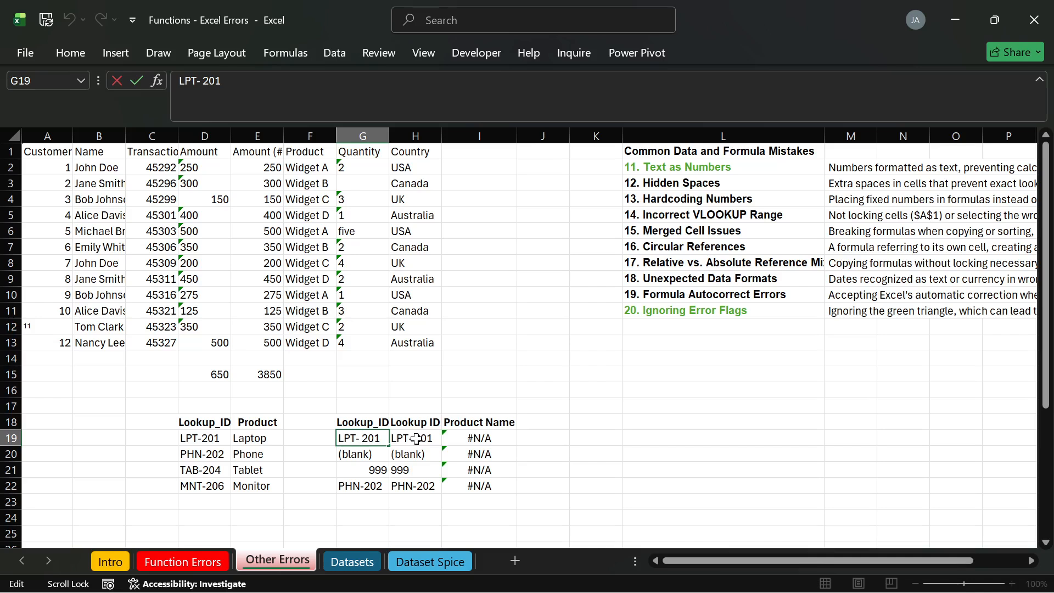
{"action": "key", "text": "BackSpace"}
{"action": "key", "text": "Escape"}
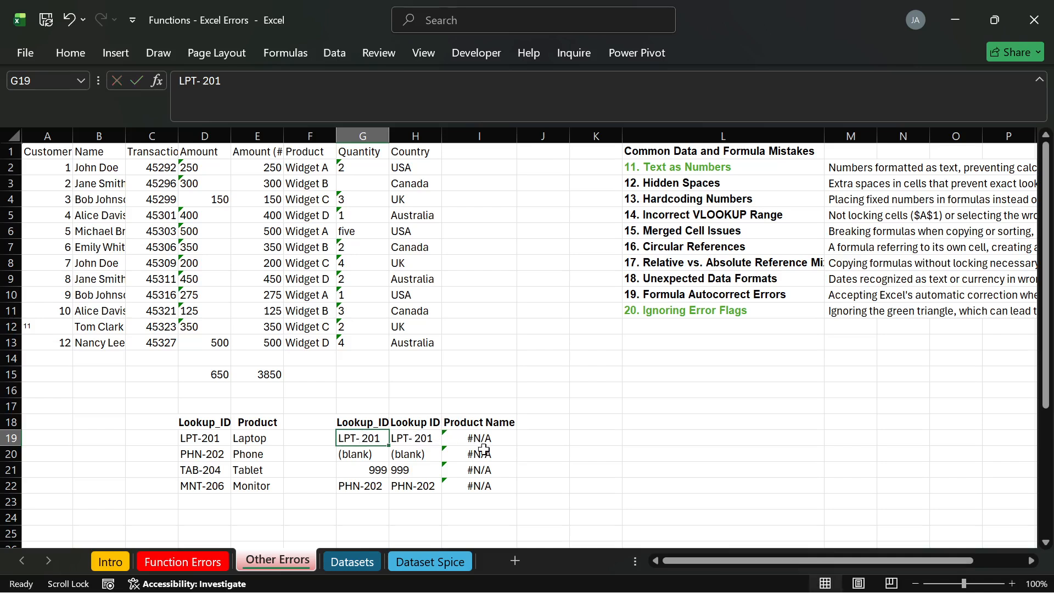
Remove the space inside the lookup ID in G19 so that it reads LPT-201.
{"action": "left_click", "coordinate": [409, 438]}
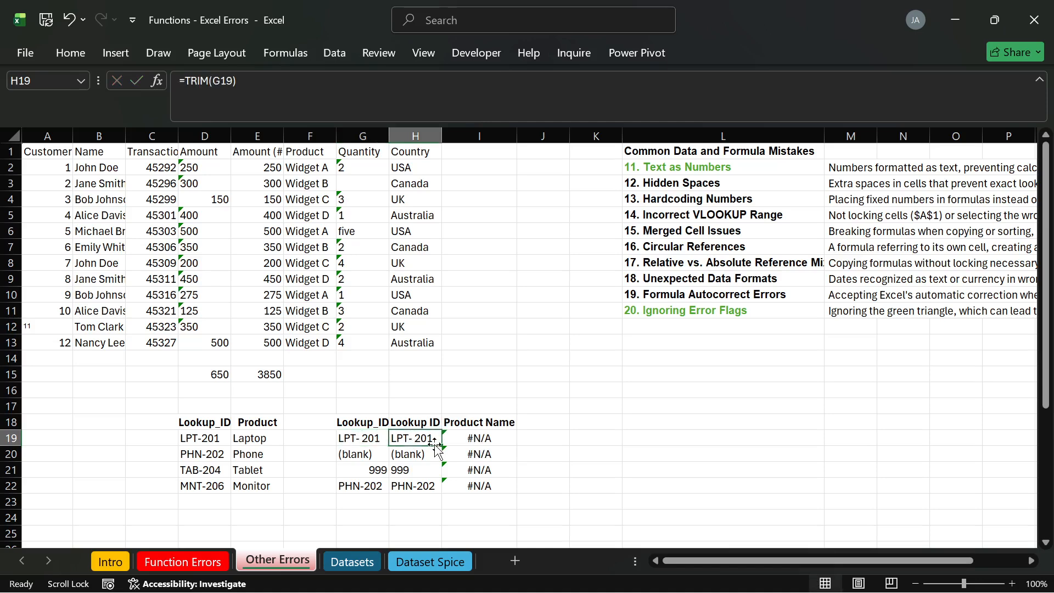
{"action": "double_click", "coordinate": [364, 438]}
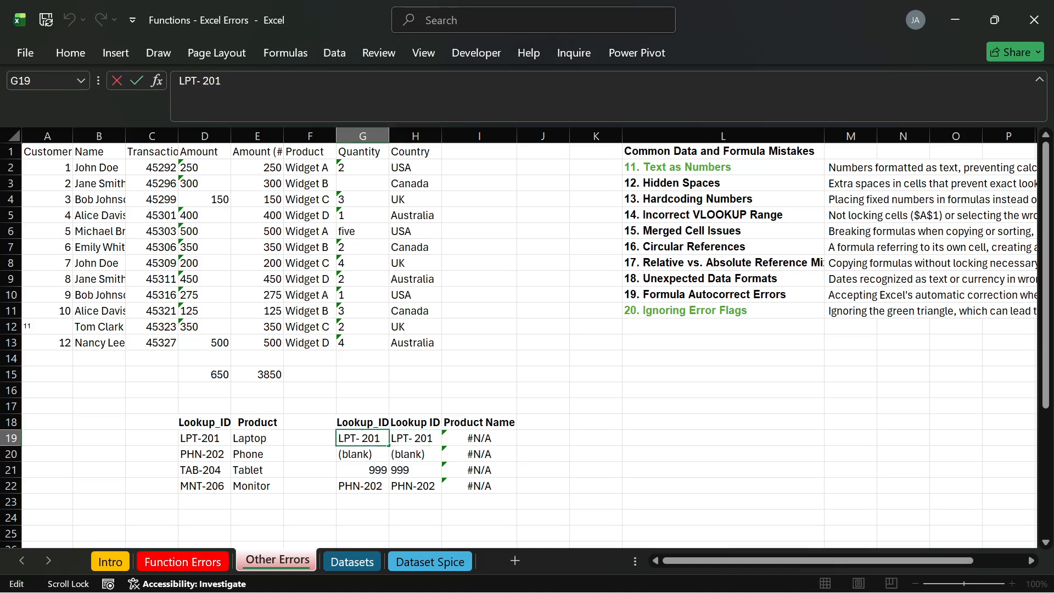
{"action": "key", "text": "BackSpace"}
{"action": "key", "text": "Return"}
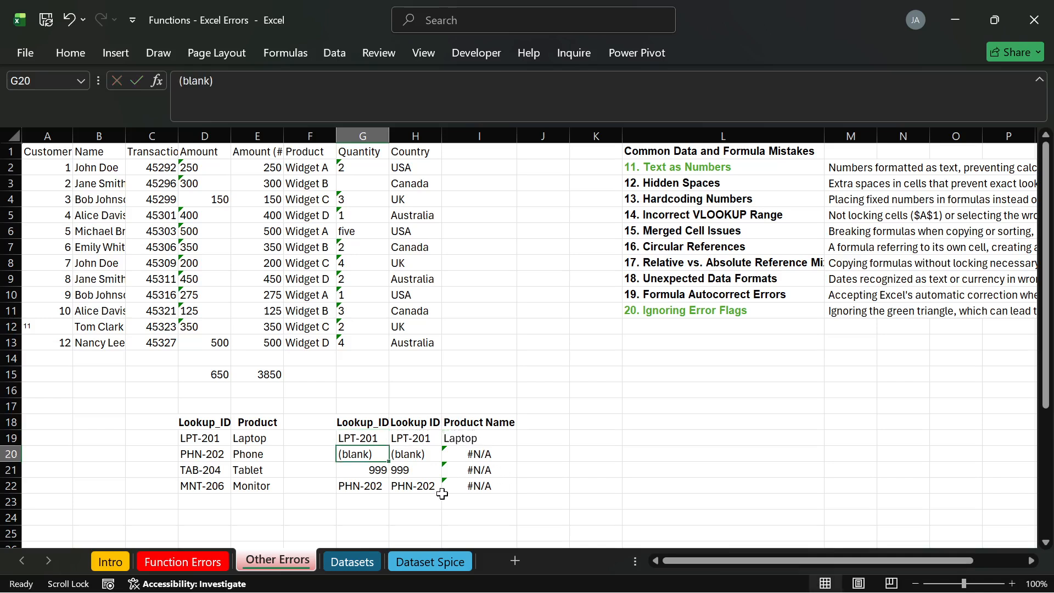
Inspect the PHN-202 lookup ID in G22, its TRIM formula in H22 and the matching source entry in D20 for hidden spaces.
{"action": "left_click", "coordinate": [383, 487]}
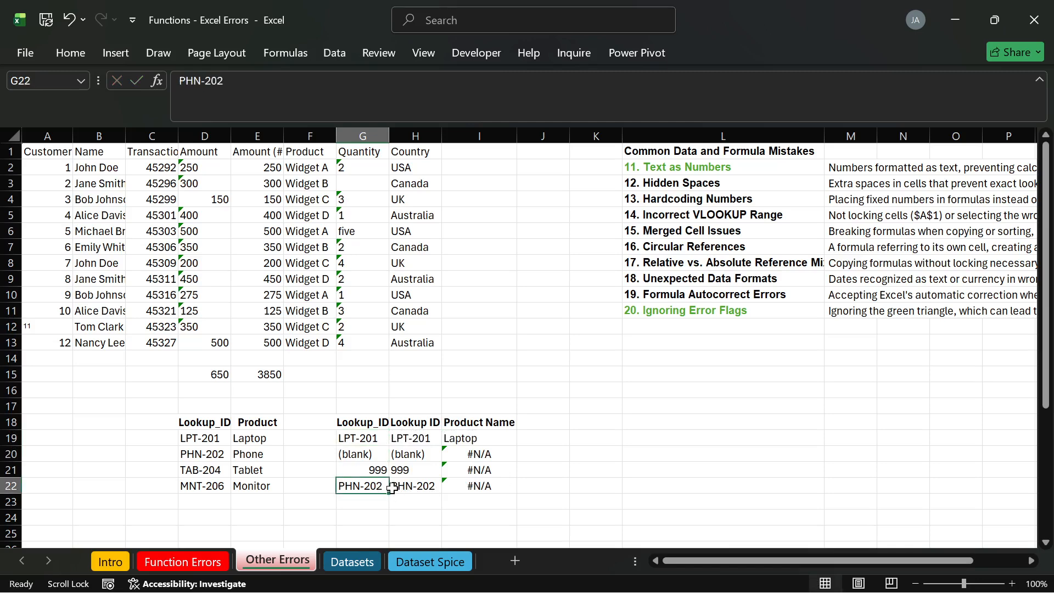
{"action": "double_click", "coordinate": [383, 486]}
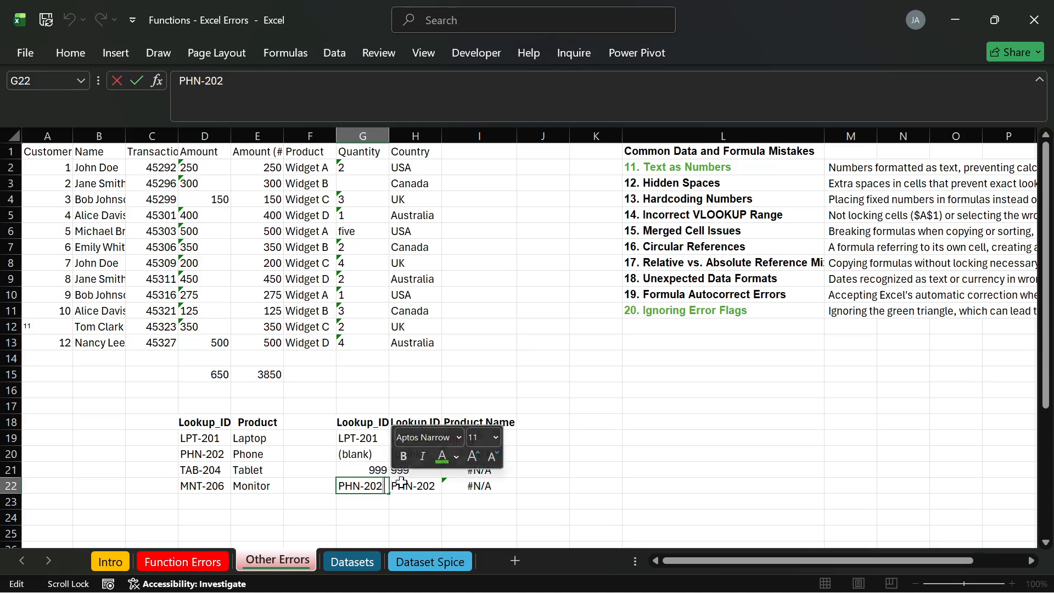
{"action": "left_click", "coordinate": [420, 487]}
{"action": "double_click", "coordinate": [423, 487]}
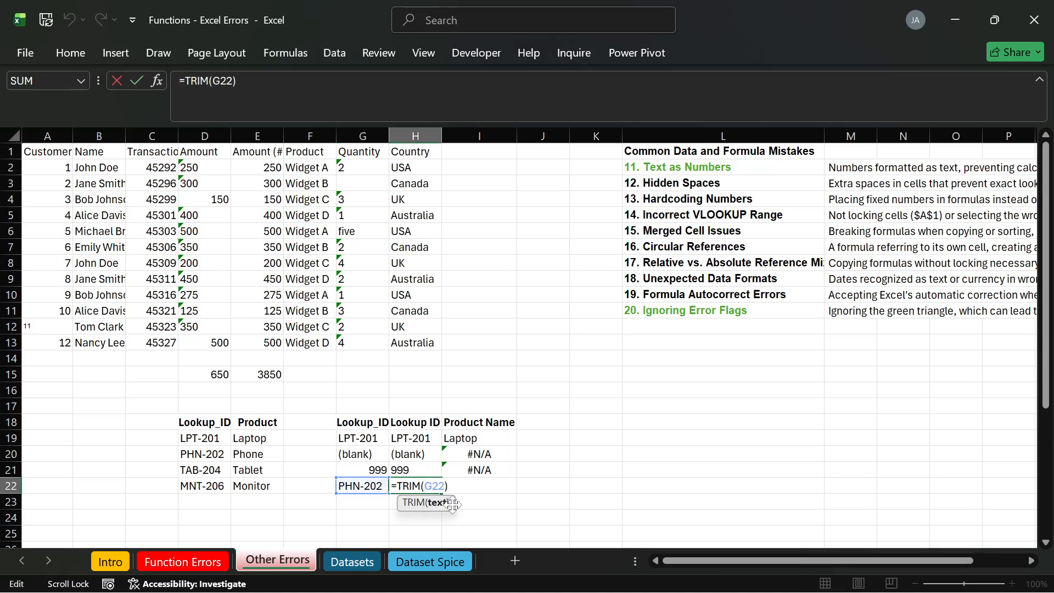
{"action": "key", "text": "Return"}
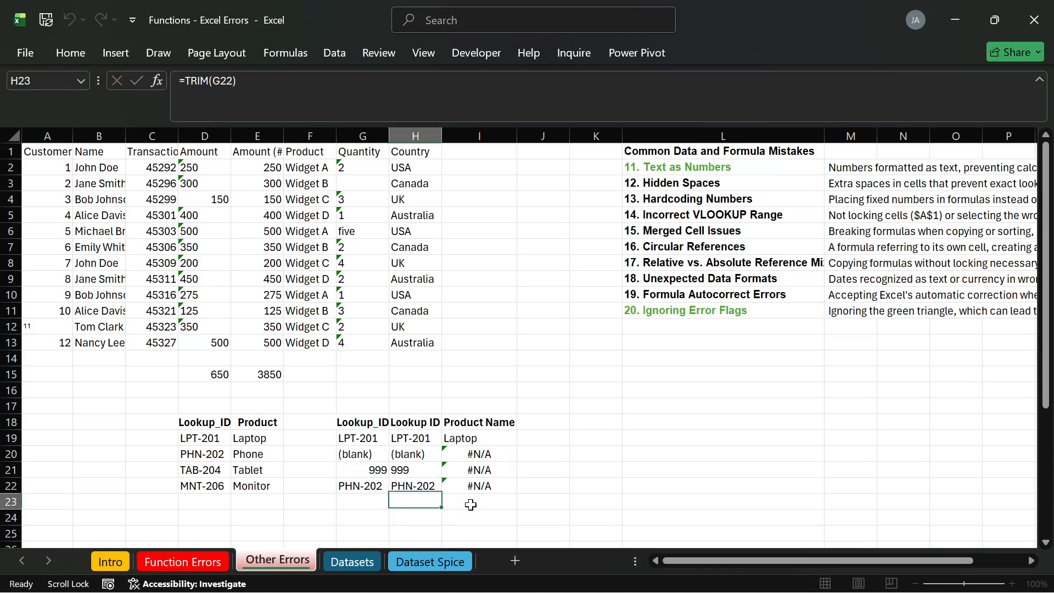
{"action": "left_click", "coordinate": [430, 487]}
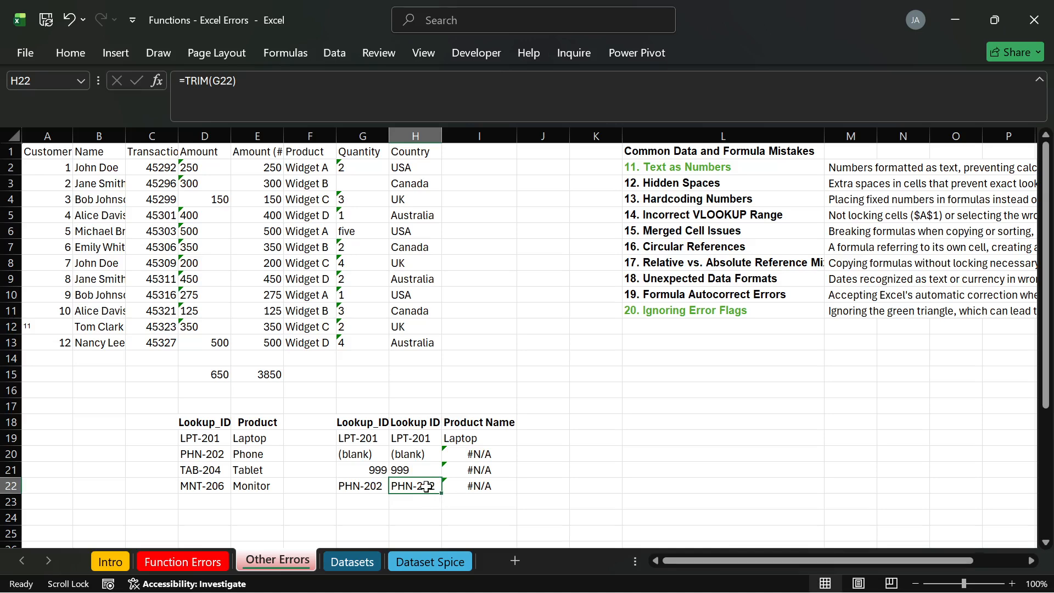
{"action": "double_click", "coordinate": [424, 486]}
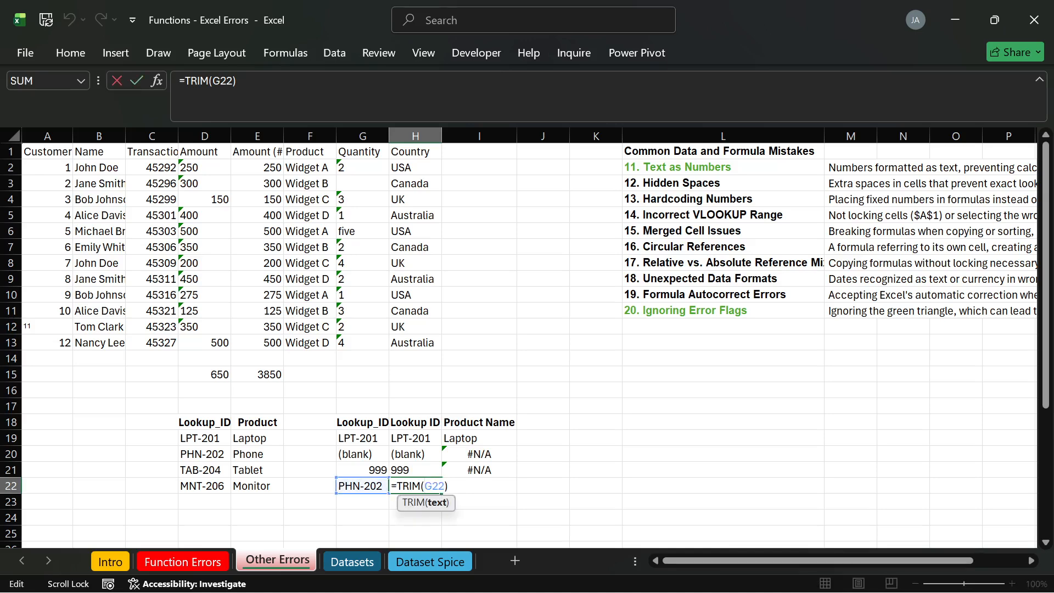
{"action": "key", "text": "Return"}
{"action": "double_click", "coordinate": [386, 485]}
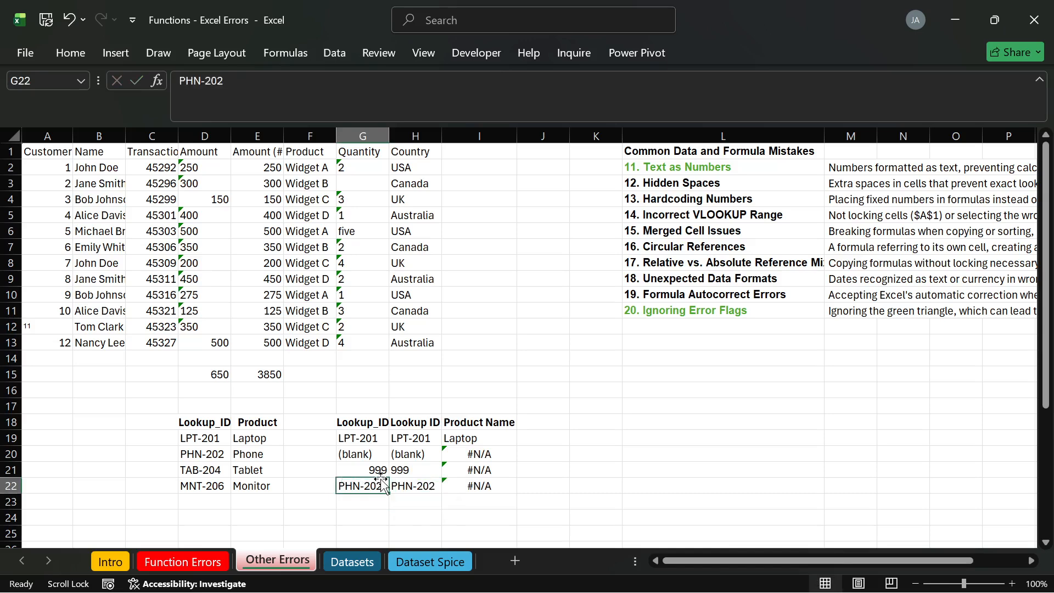
{"action": "double_click", "coordinate": [384, 486]}
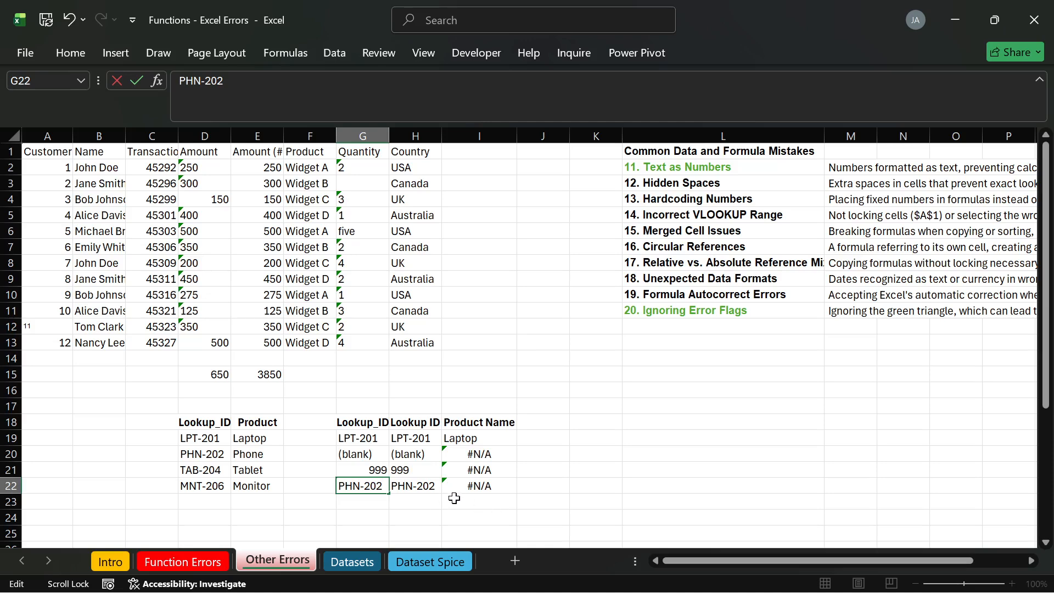
{"action": "key", "text": "Return"}
{"action": "left_click", "coordinate": [428, 485]}
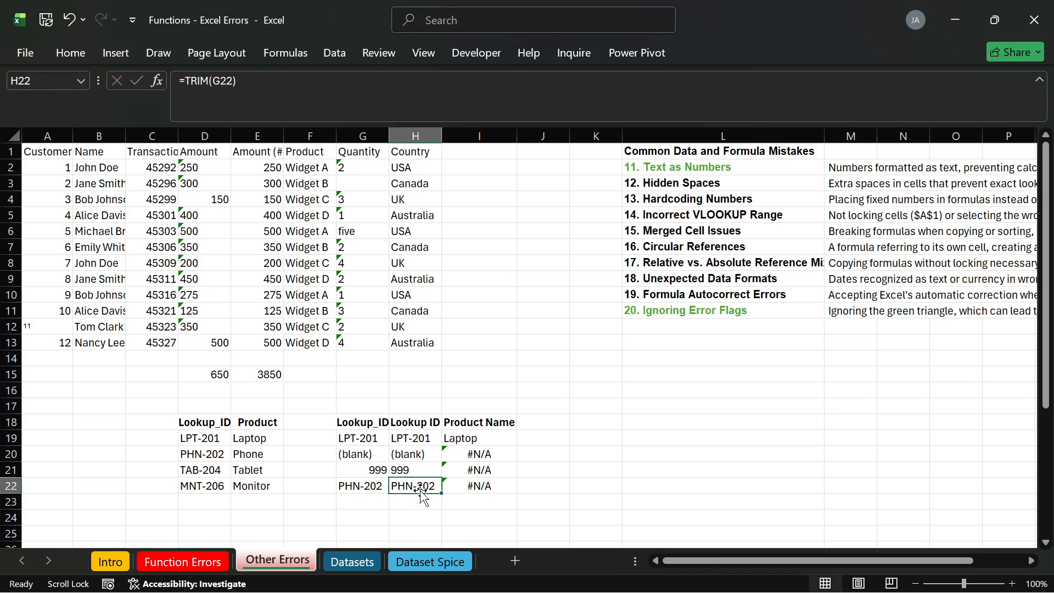
{"action": "left_click", "coordinate": [219, 460]}
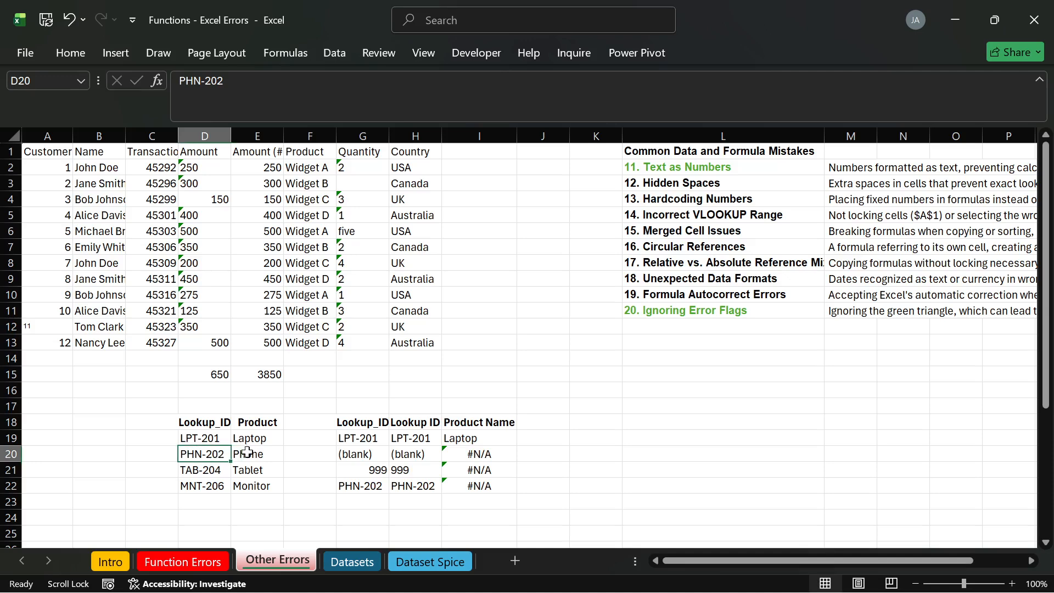
{"action": "double_click", "coordinate": [376, 486]}
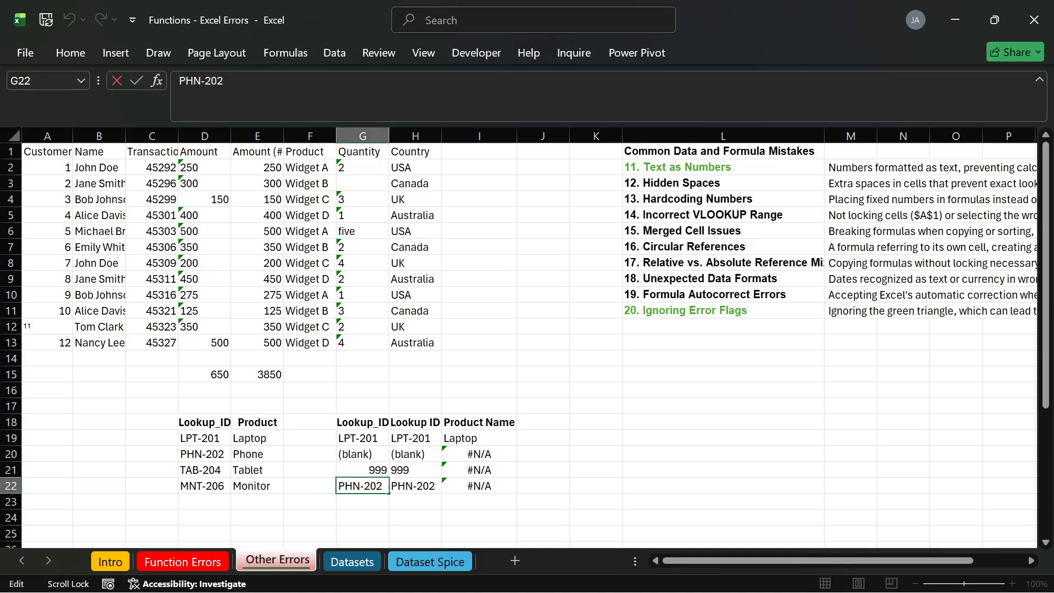
{"action": "key", "text": "Return"}
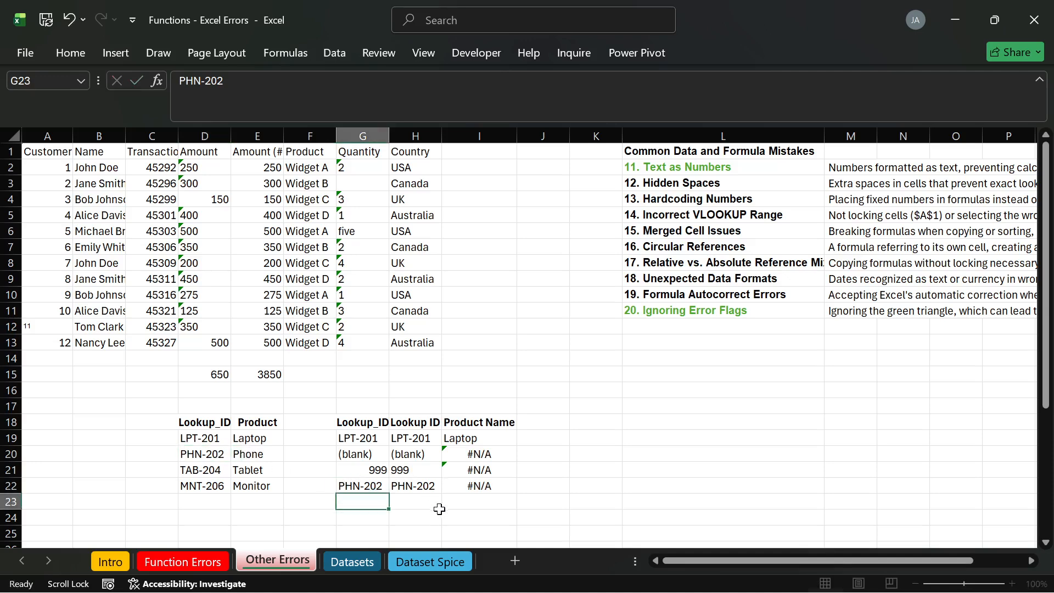
Compare the lookup values and table ranges of the VLOOKUP formulas in I22 and I19.
{"action": "left_click", "coordinate": [486, 486]}
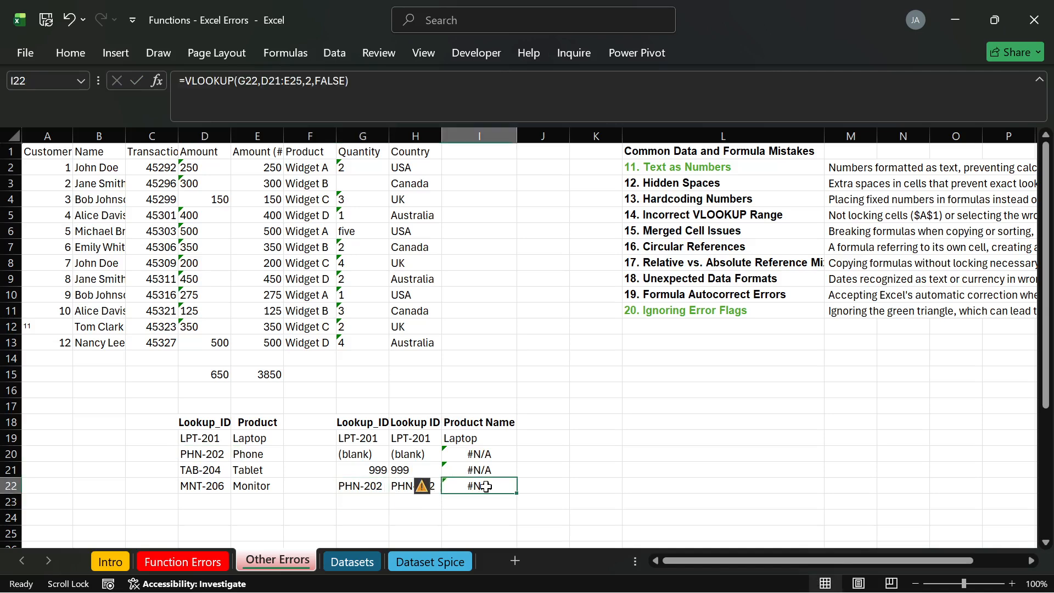
{"action": "double_click", "coordinate": [486, 486]}
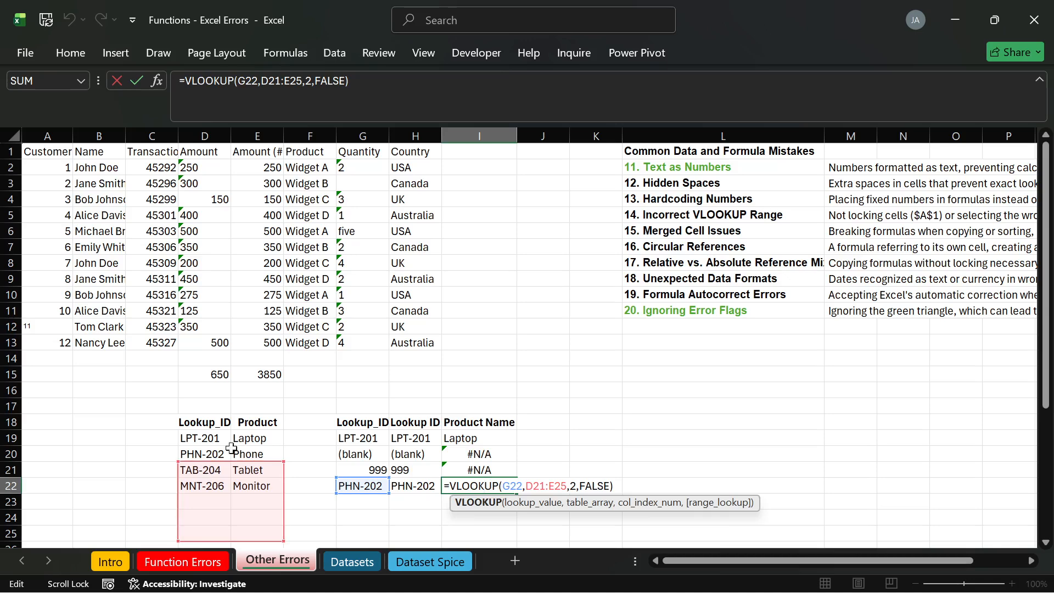
{"action": "key", "text": "Return"}
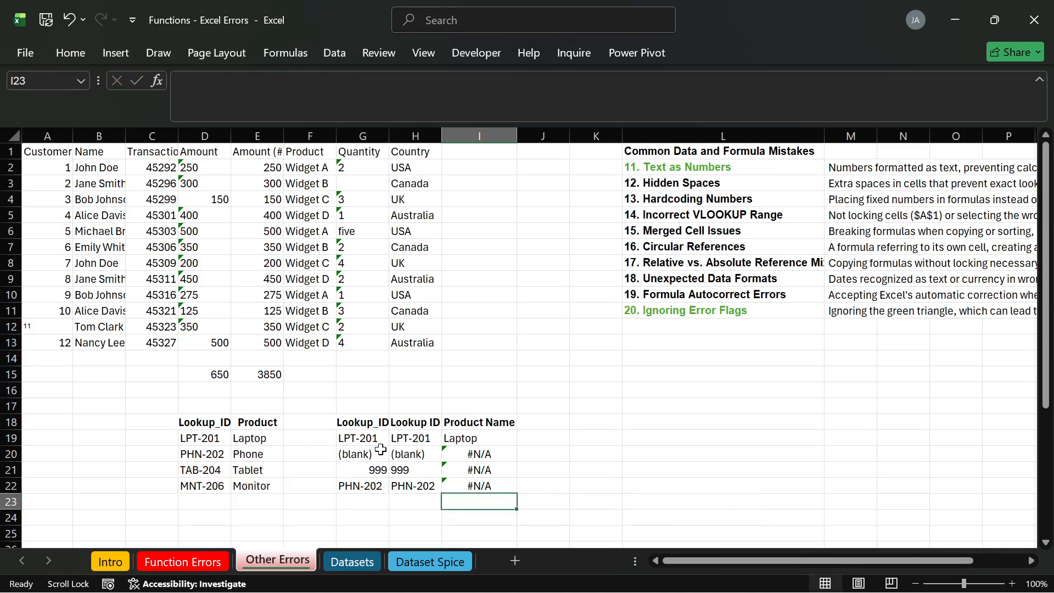
{"action": "double_click", "coordinate": [469, 440]}
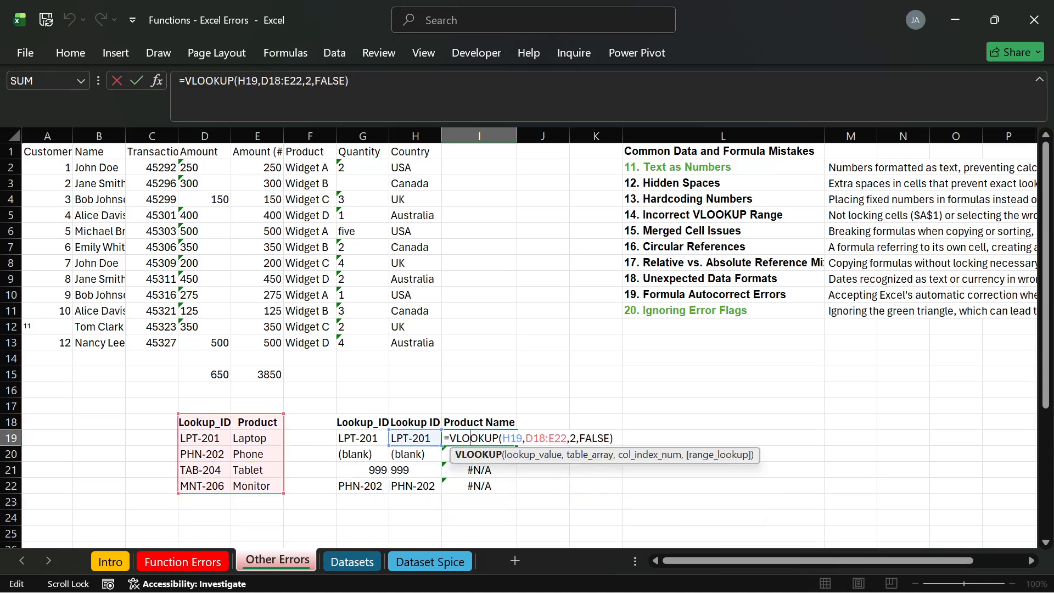
{"action": "key", "text": "Return"}
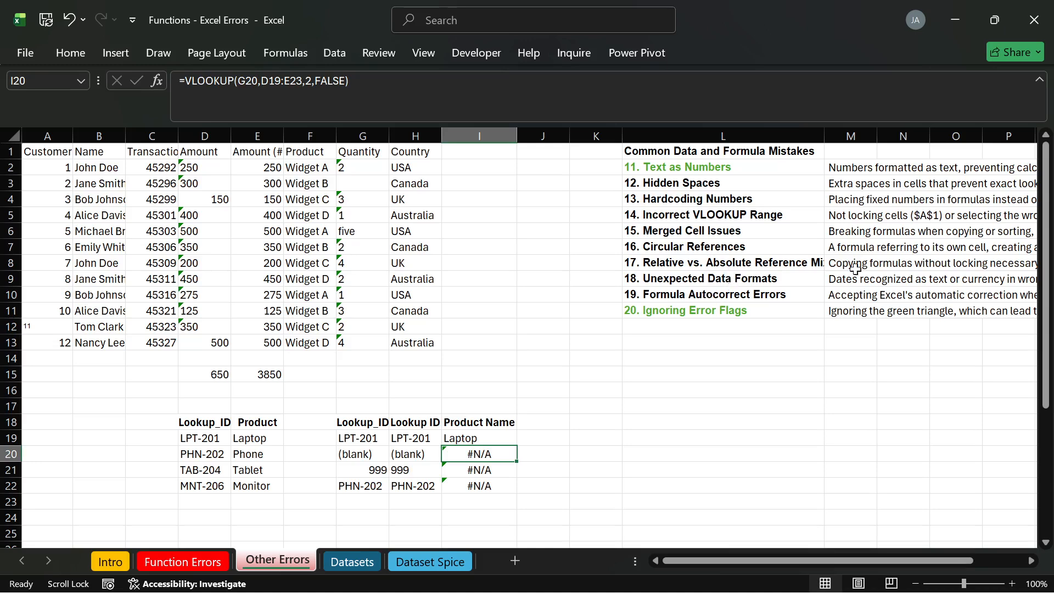
Read the relative vs. absolute reference entry in the common mistakes list, including its description in column M.
{"action": "left_click", "coordinate": [710, 263]}
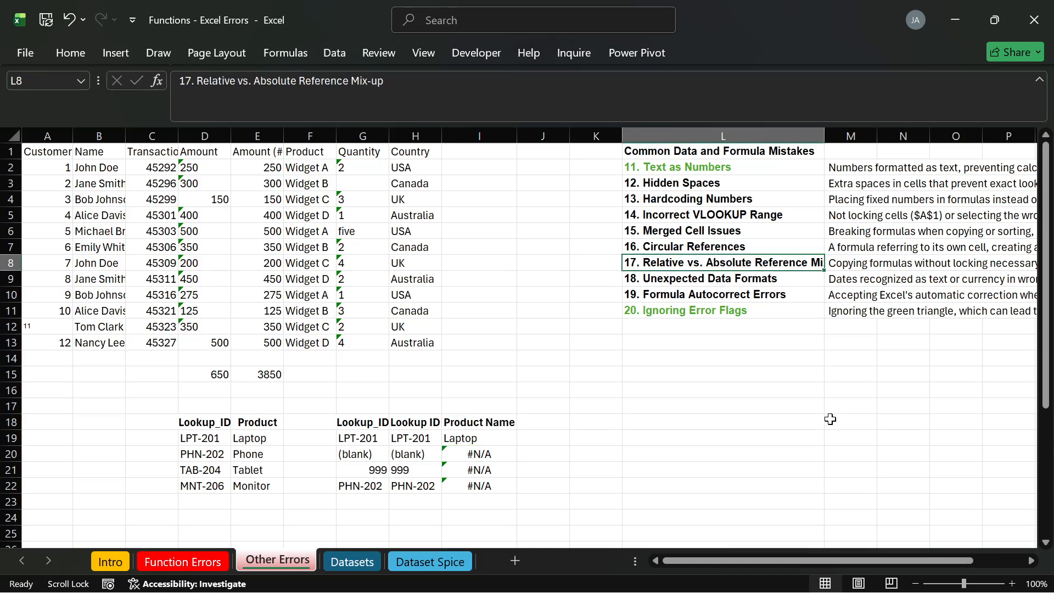
{"action": "left_click_drag", "start_coordinate": [829, 561], "coordinate": [933, 566]}
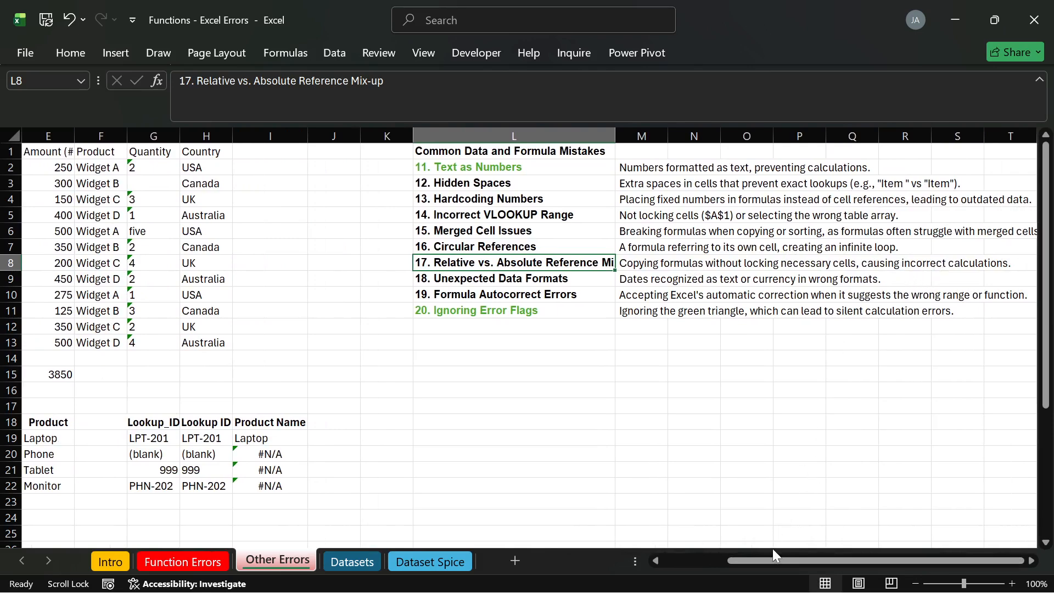
{"action": "left_click_drag", "start_coordinate": [768, 560], "coordinate": [689, 565]}
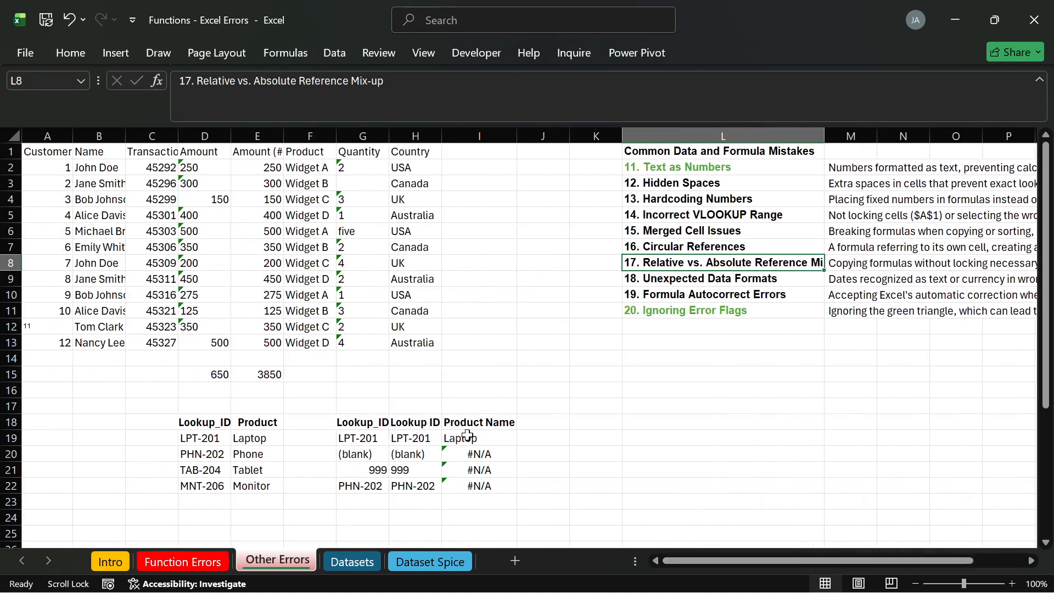
Make the table array in I19's VLOOKUP formula absolute as $D$18:$E$22.
{"action": "double_click", "coordinate": [467, 438]}
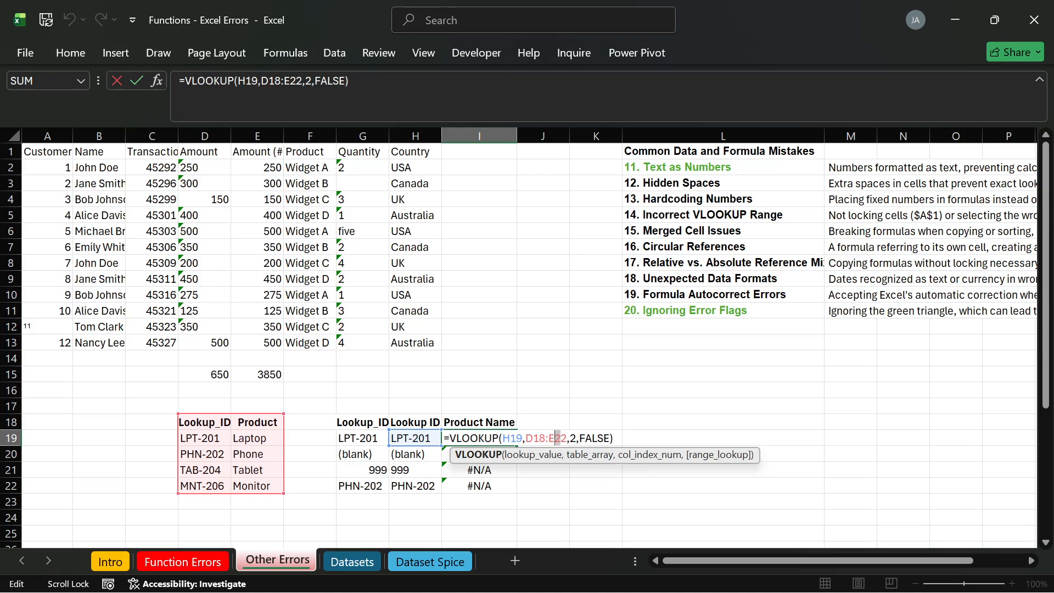
{"action": "left_click_drag", "start_coordinate": [556, 437], "coordinate": [526, 438]}
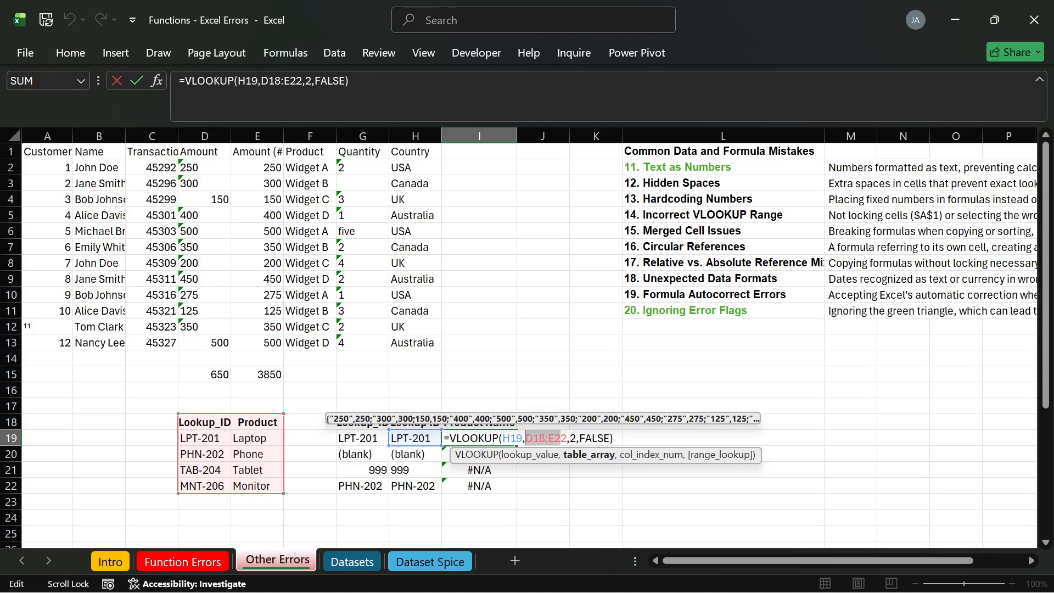
{"action": "left_click", "coordinate": [568, 439]}
{"action": "left_click_drag", "start_coordinate": [567, 438], "coordinate": [533, 438]}
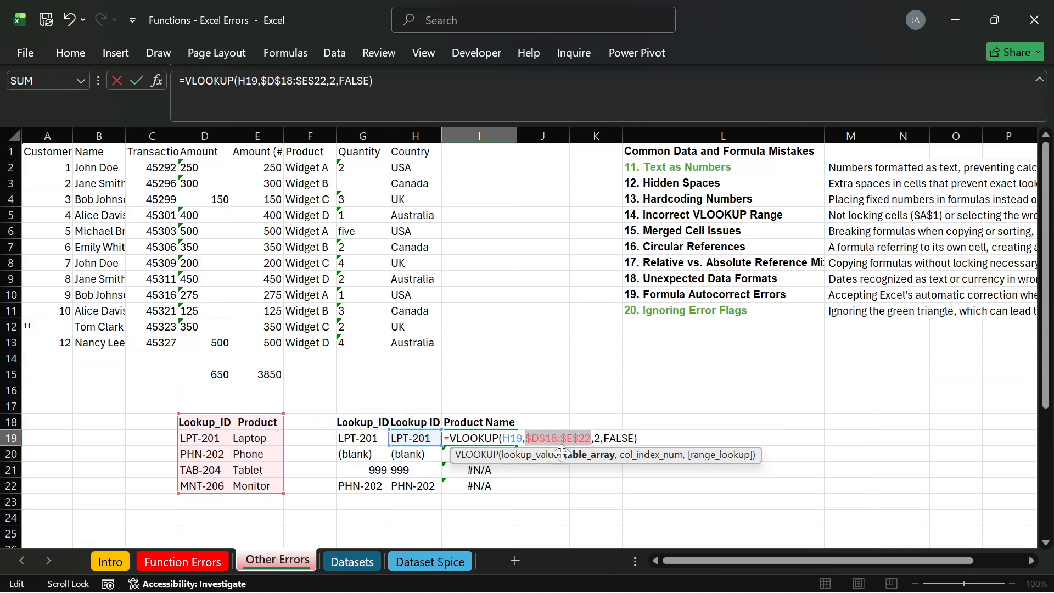
{"action": "key", "text": "Return"}
Fill the VLOOKUP formula from I19 down through I22.
{"action": "left_click", "coordinate": [511, 442]}
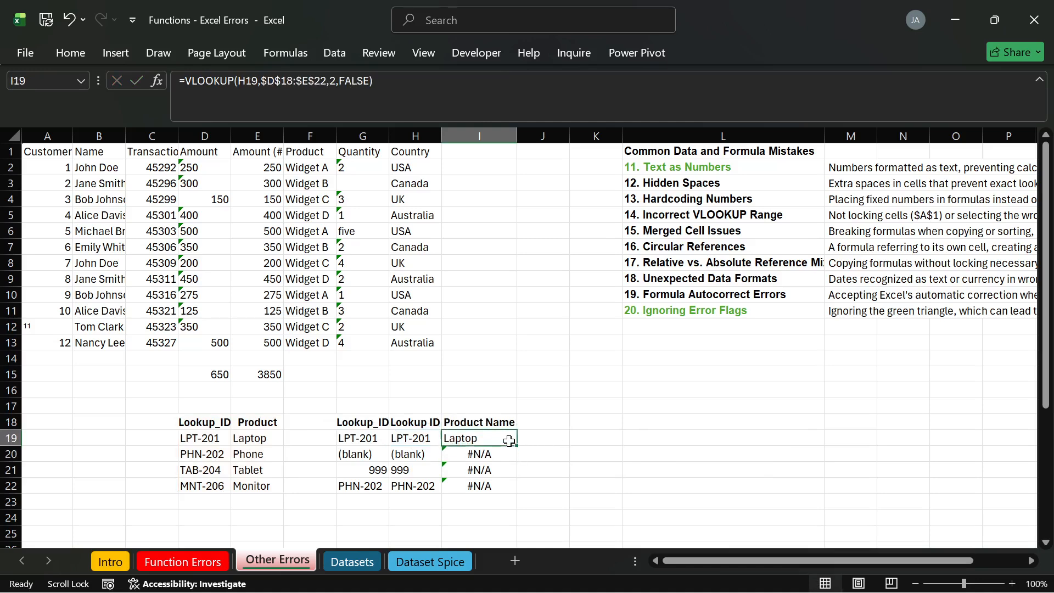
{"action": "left_click_drag", "start_coordinate": [517, 446], "coordinate": [515, 488]}
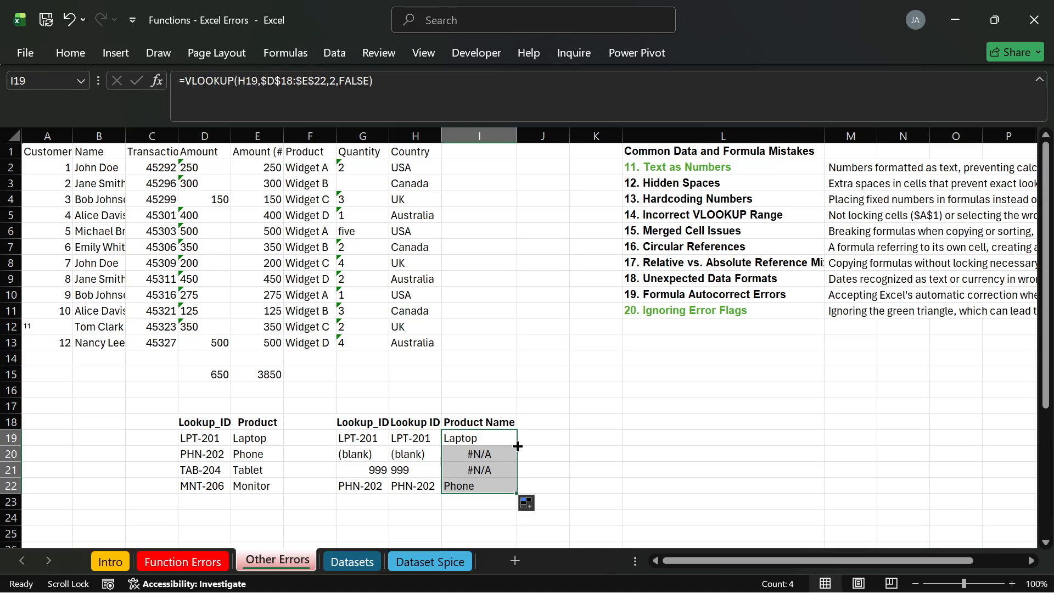
{"action": "left_click", "coordinate": [463, 500]}
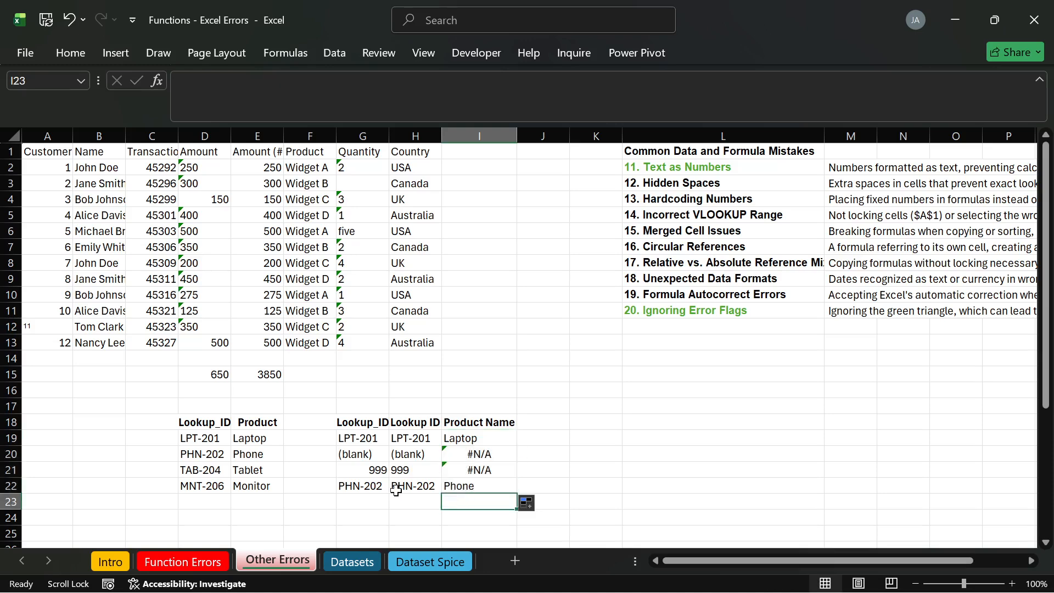
Check the lookup ID in G22, the TRIM formula in H22 and the copied VLOOKUP formula in I22.
{"action": "double_click", "coordinate": [384, 486]}
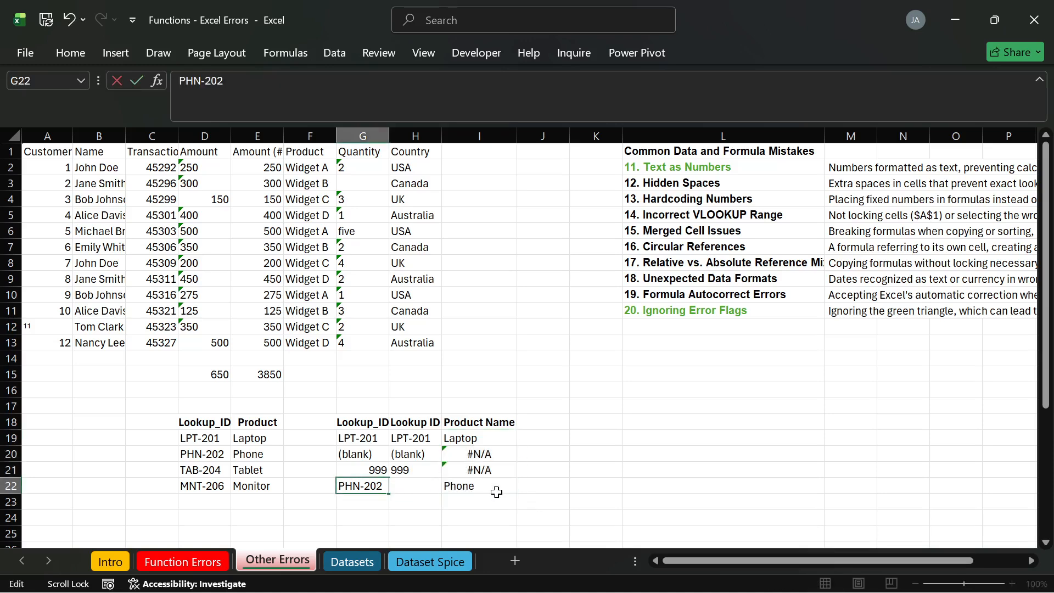
{"action": "key", "text": "Return"}
{"action": "key", "text": "Up"}
{"action": "key", "text": "Right"}
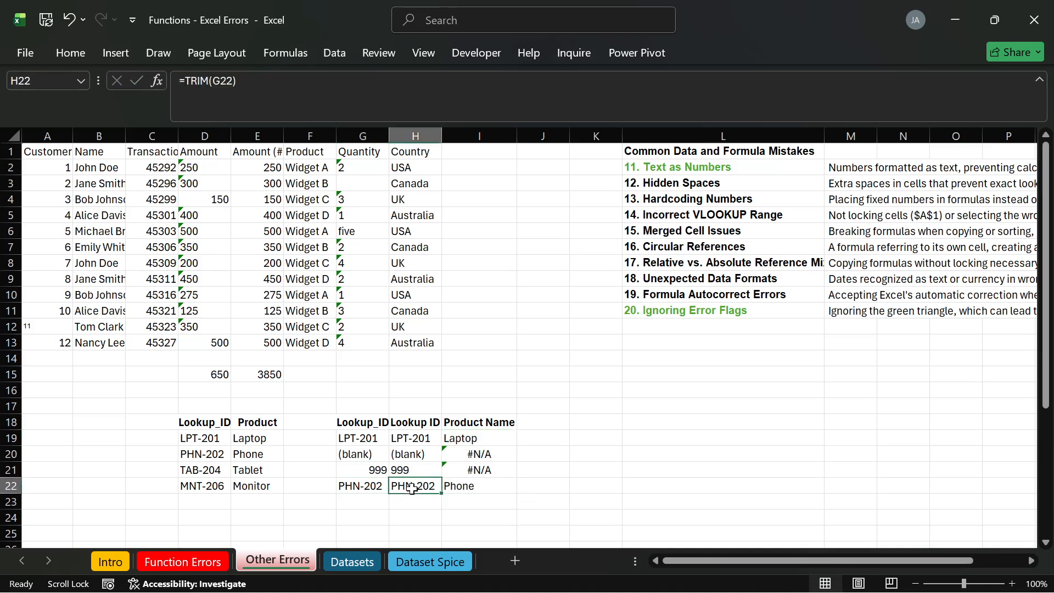
{"action": "left_click", "coordinate": [501, 496]}
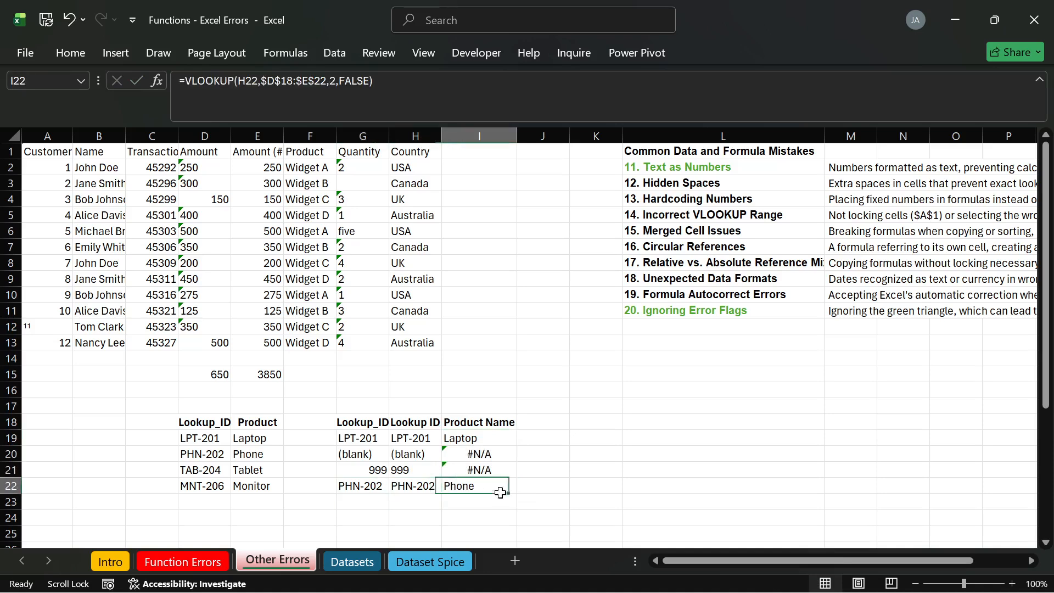
Clear the "(blank)" text from lookup ID cell G20 and check the TRIM formula in H20.
{"action": "left_click", "coordinate": [489, 453]}
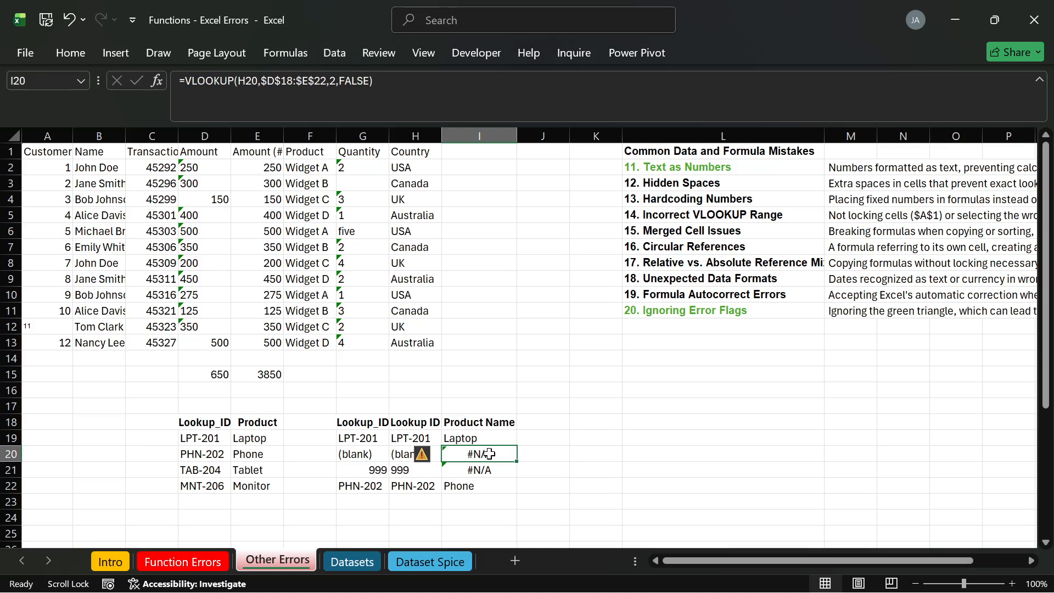
{"action": "left_click", "coordinate": [343, 457]}
{"action": "left_click_drag", "start_coordinate": [344, 457], "coordinate": [347, 464]}
{"action": "left_click", "coordinate": [350, 457]}
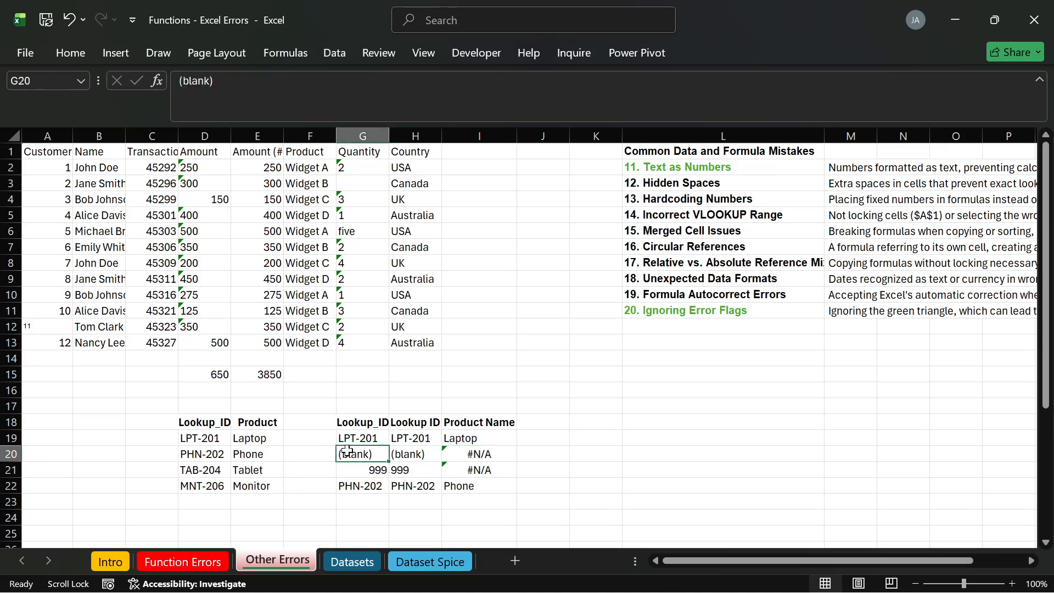
{"action": "key", "text": "Delete"}
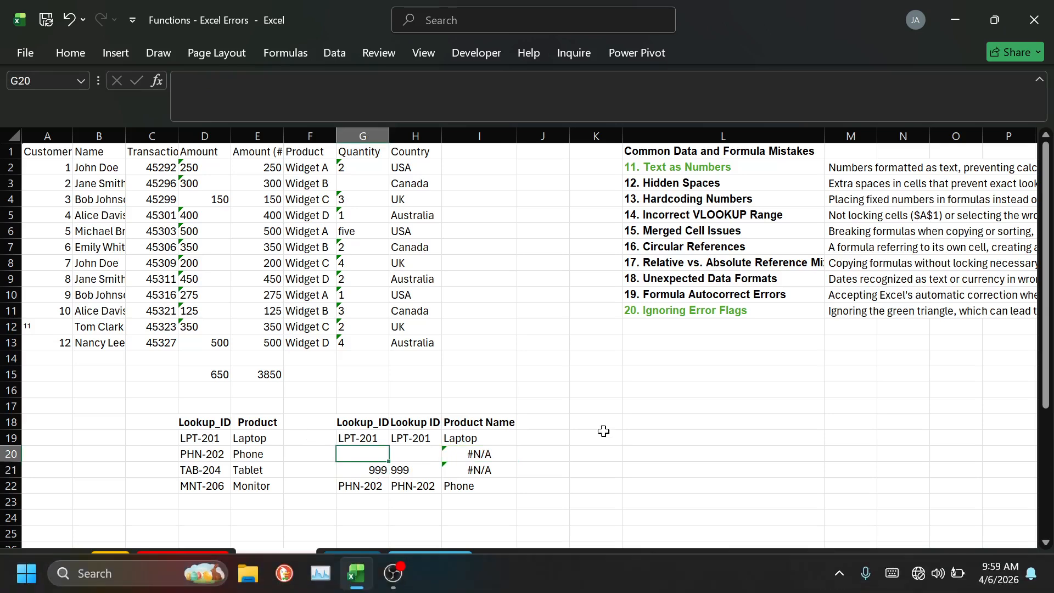
{"action": "left_click", "coordinate": [603, 421]}
{"action": "left_click", "coordinate": [413, 455]}
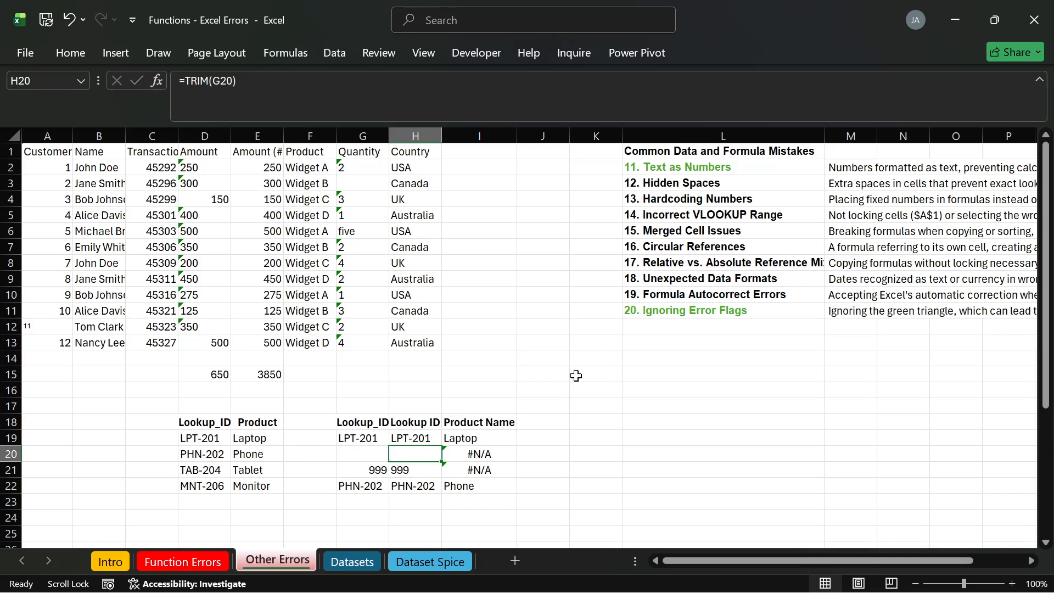
Change the font colour of list entries 12 (Hidden Spaces) and 17 (Relative vs. Absolute Reference Mix-up) in column L to green.
{"action": "left_click", "coordinate": [709, 265]}
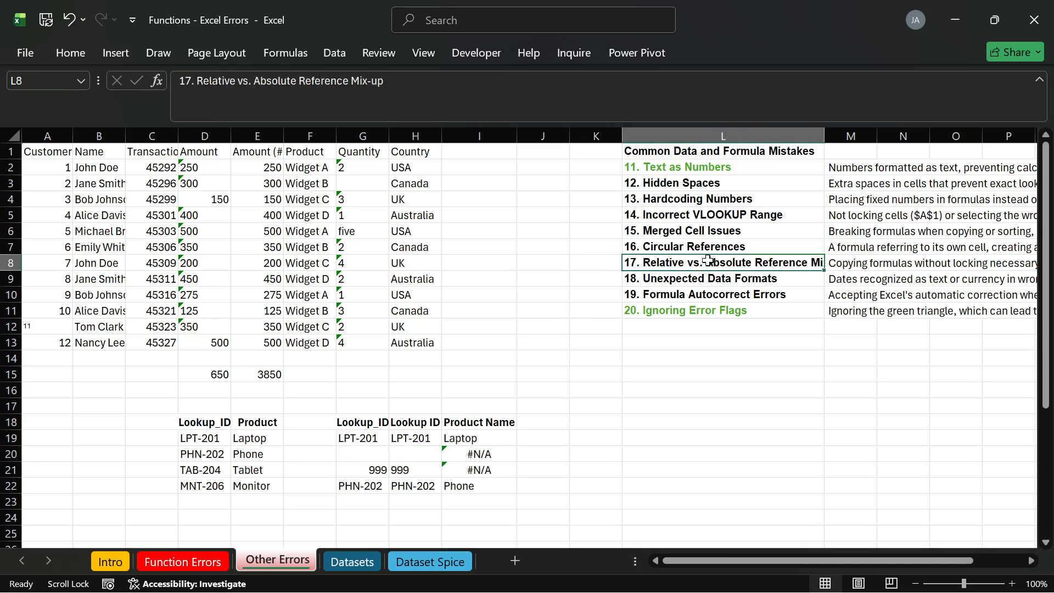
{"action": "left_click", "coordinate": [703, 187], "text": "ctrl"}
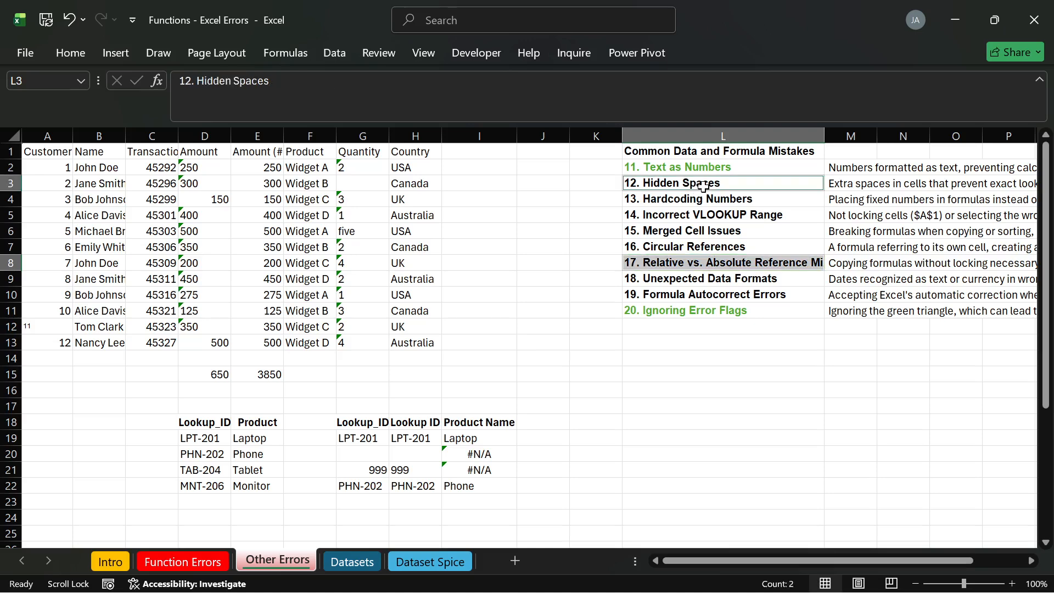
{"action": "left_click", "coordinate": [67, 53]}
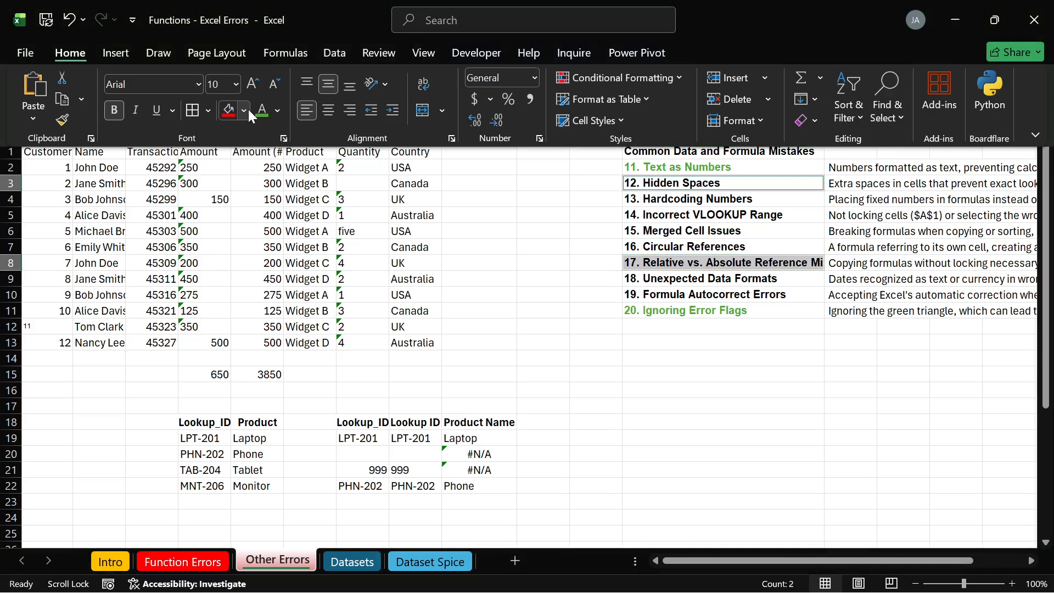
{"action": "left_click", "coordinate": [703, 411]}
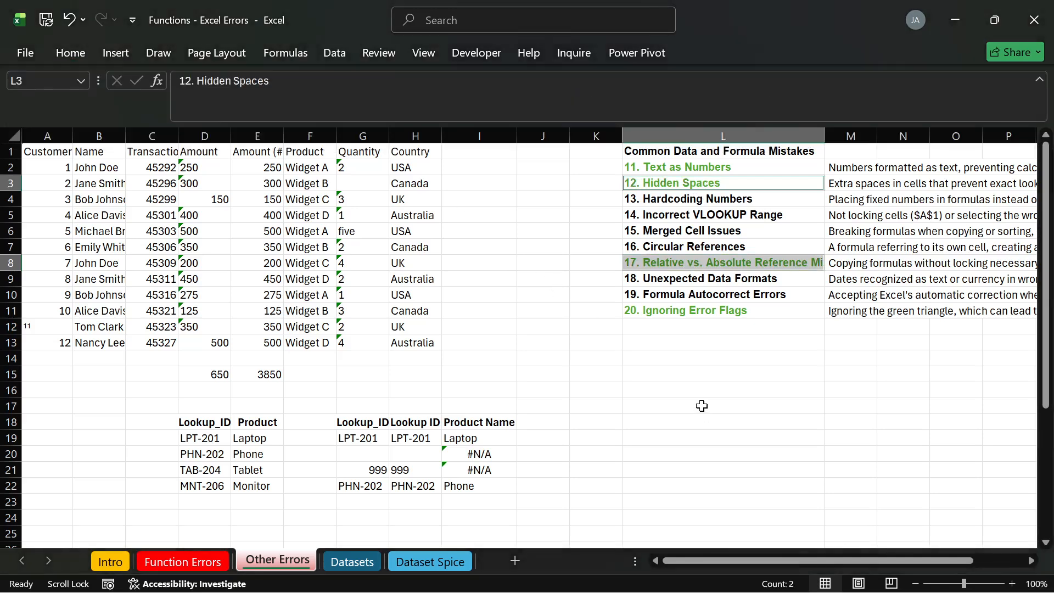
{"action": "left_click", "coordinate": [725, 470]}
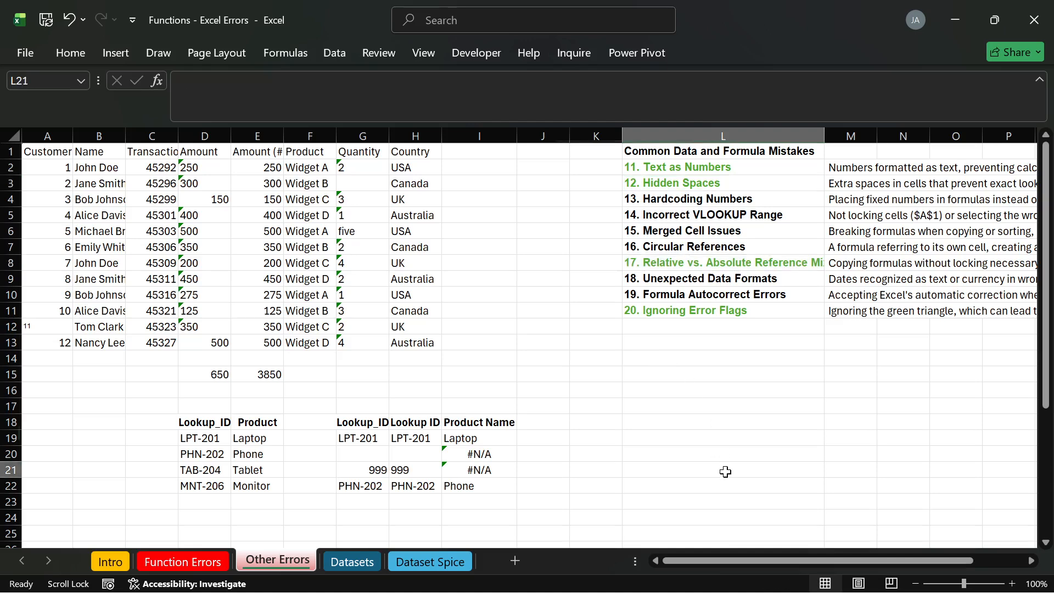
{"action": "left_click_drag", "start_coordinate": [790, 560], "coordinate": [827, 561]}
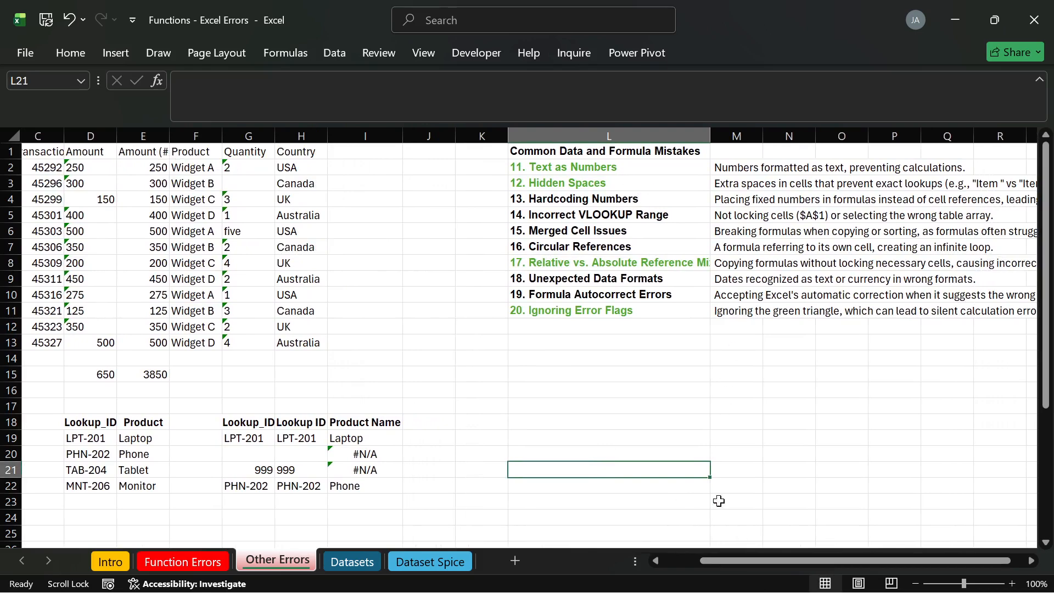
{"action": "left_click_drag", "start_coordinate": [718, 558], "coordinate": [675, 556]}
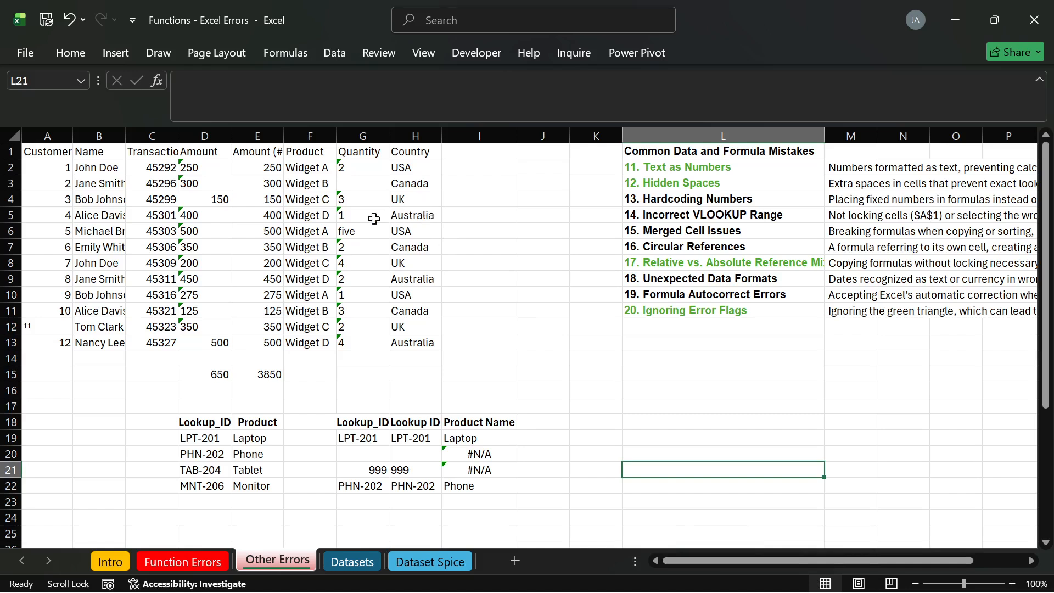
{"action": "left_click", "coordinate": [484, 153]}
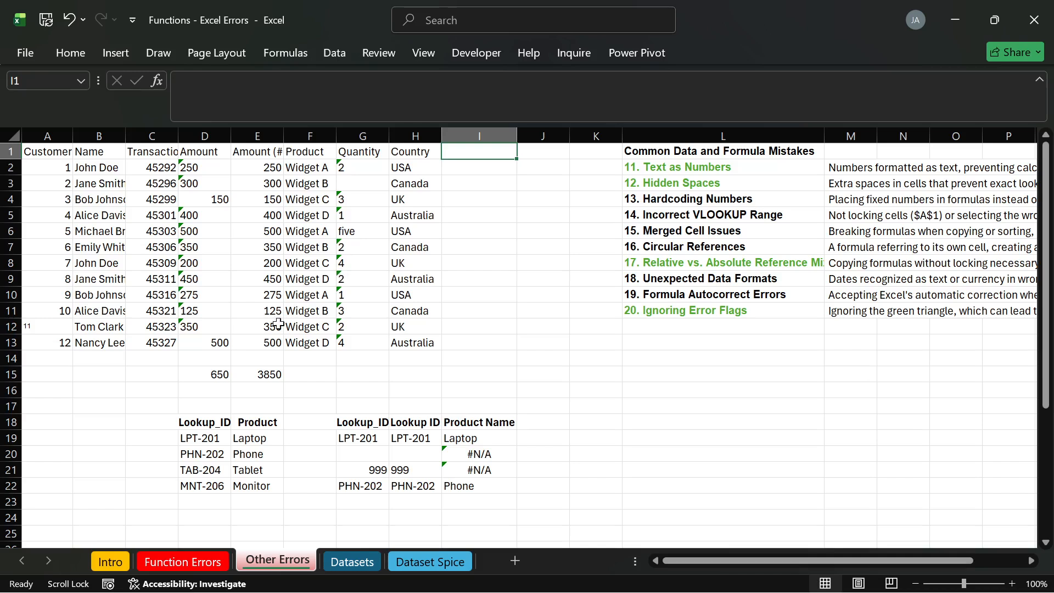
{"action": "left_click", "coordinate": [474, 168]}
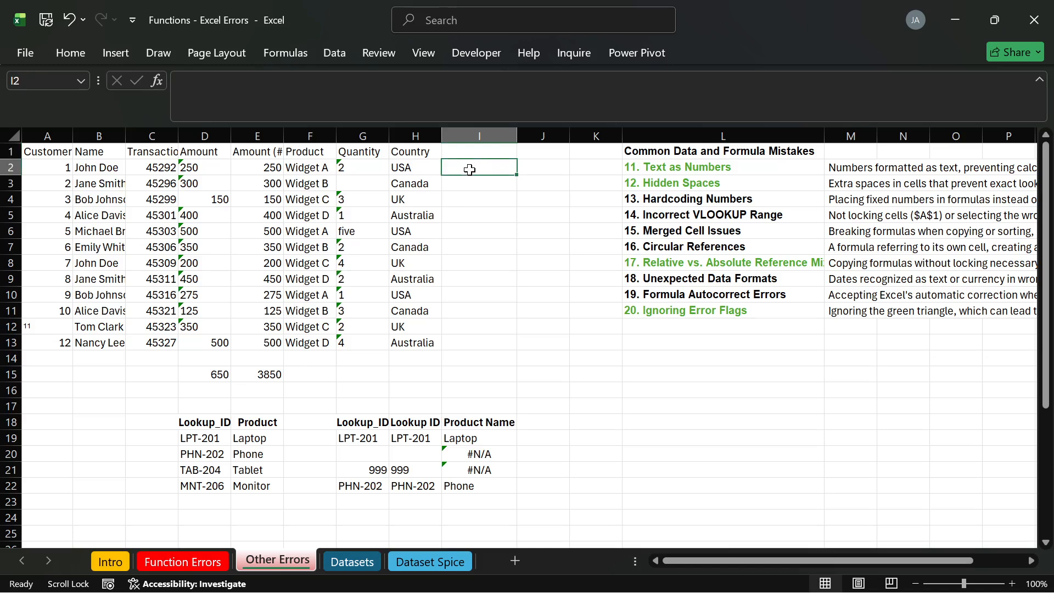
Enter 5/100 in cell I7 without an equals sign.
{"action": "left_click", "coordinate": [476, 244]}
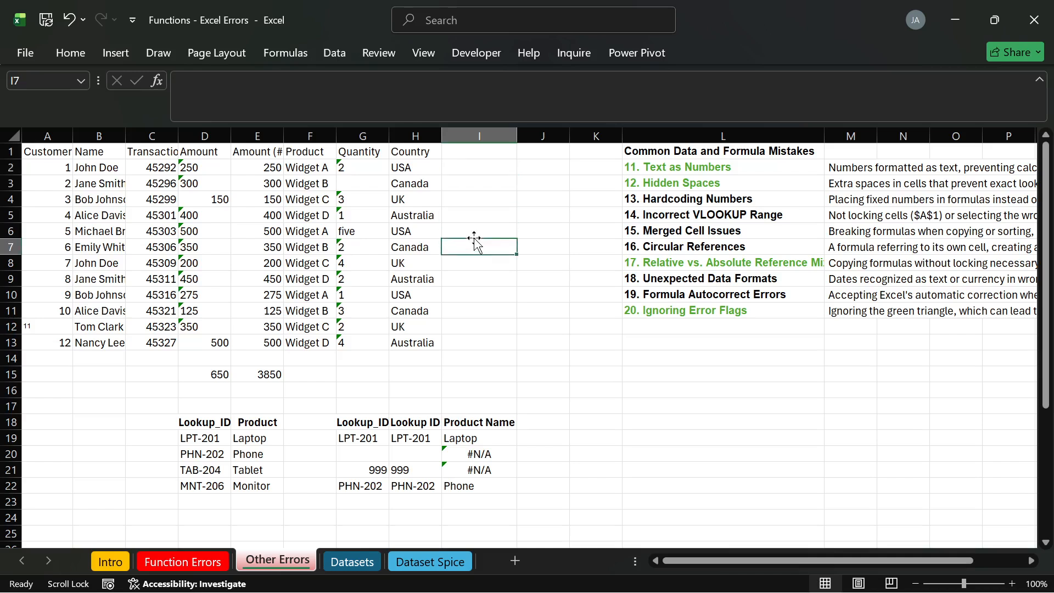
{"action": "type", "text": "5"}
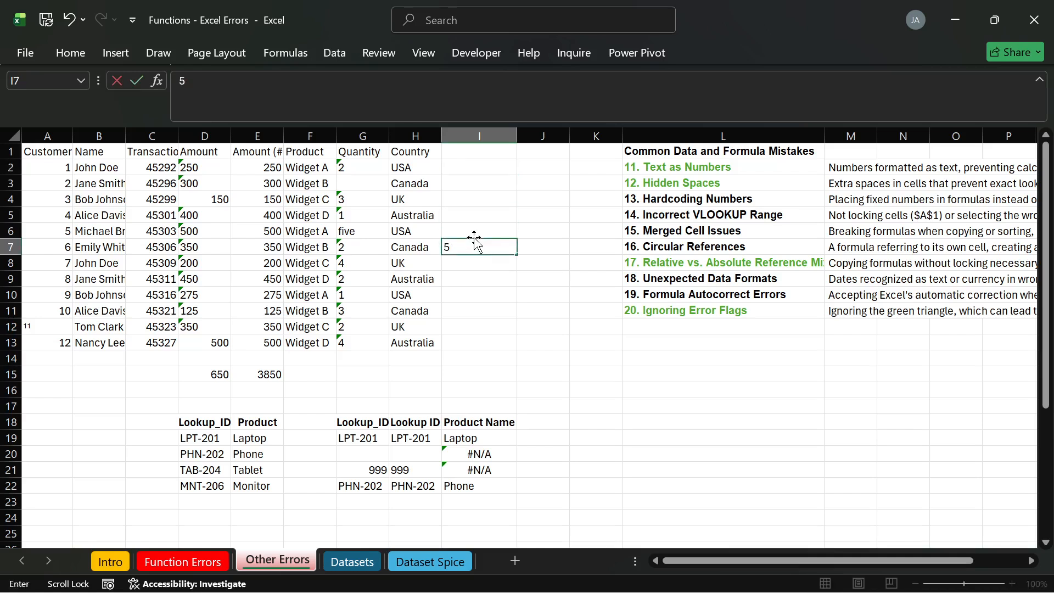
{"action": "type", "text": "/100"}
{"action": "key", "text": "Return"}
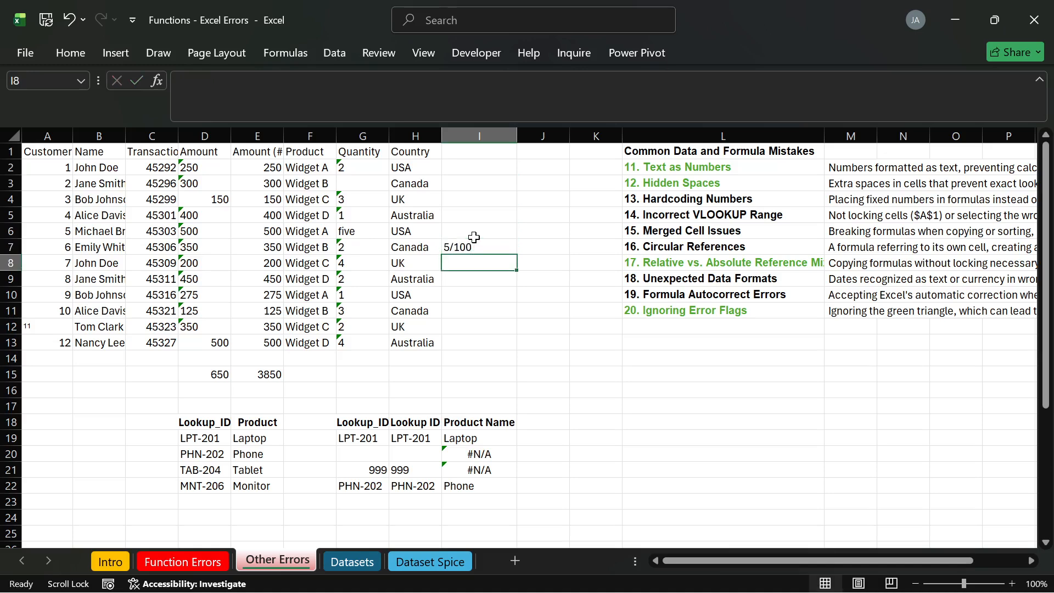
Turn the entry in I7 into the formula =5/100, and clear the cell.
{"action": "double_click", "coordinate": [461, 248]}
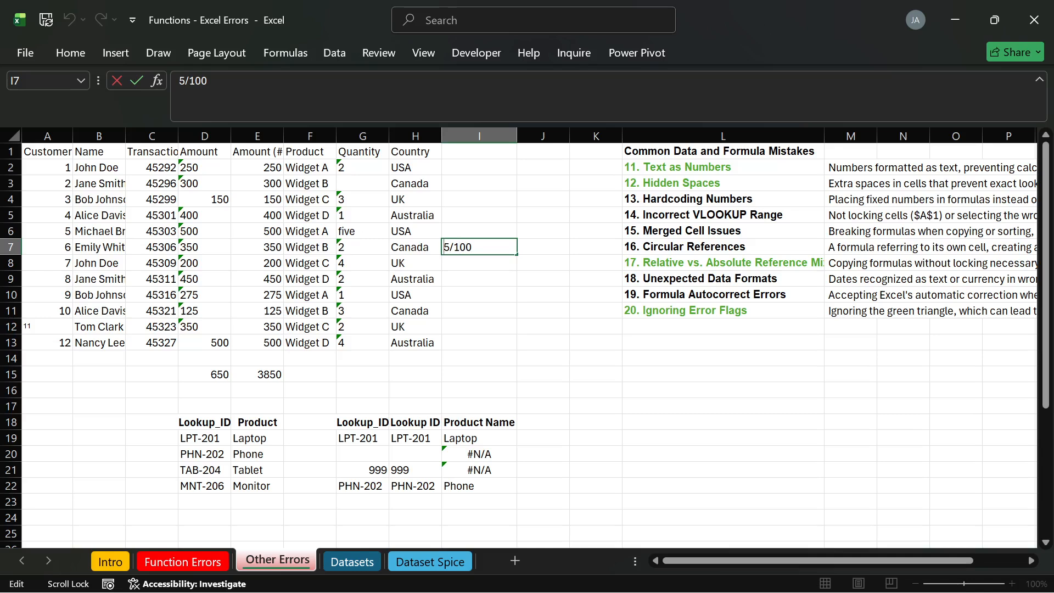
{"action": "left_click", "coordinate": [446, 247]}
{"action": "type", "text": "="}
{"action": "key", "text": "Return"}
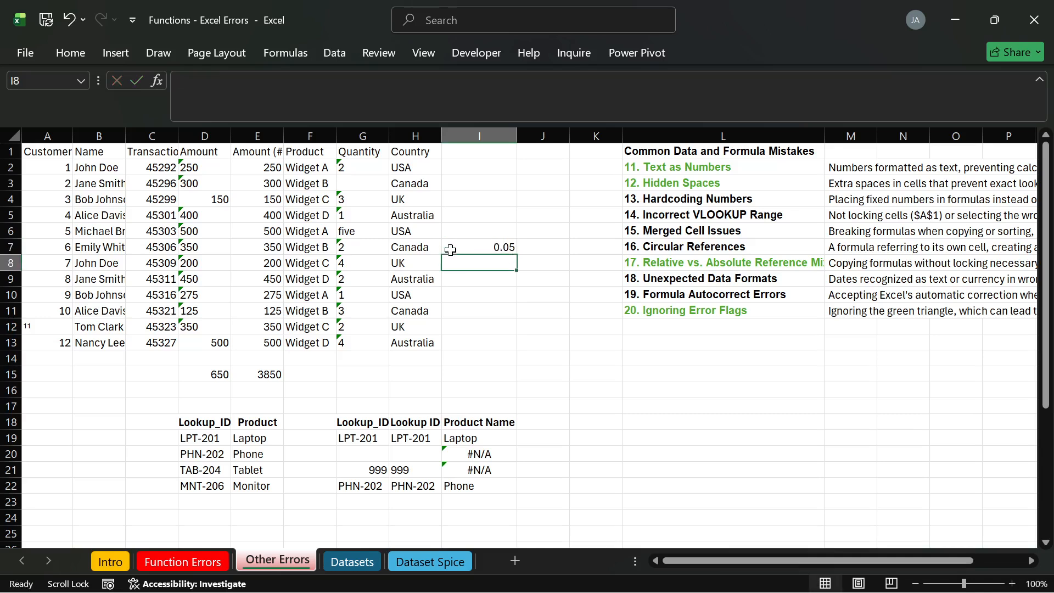
{"action": "left_click", "coordinate": [483, 247]}
{"action": "key", "text": "Delete"}
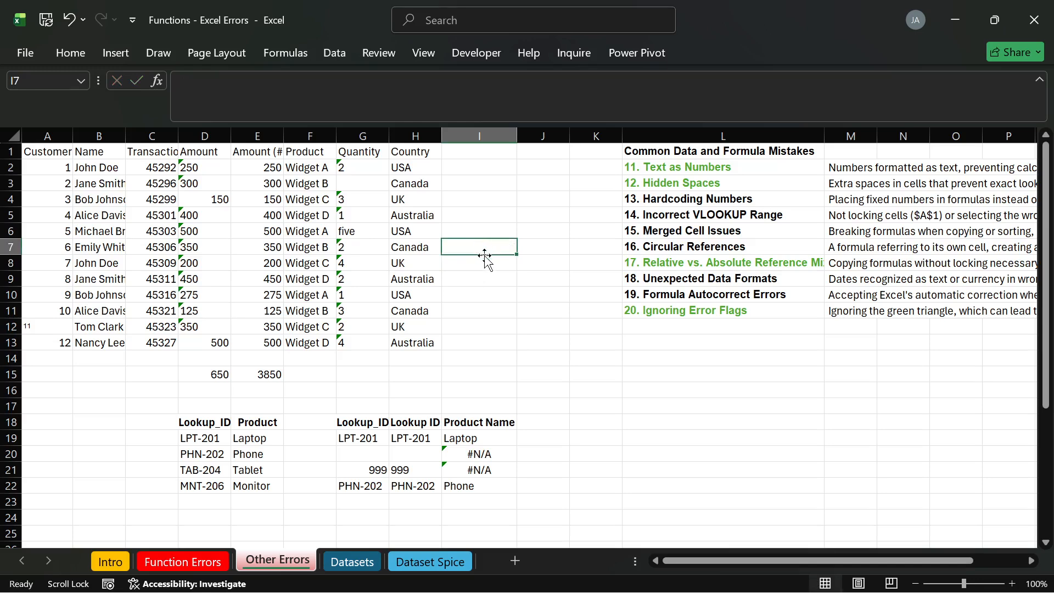
Examine the VALUE formulas in the numeric Amount column, from E2 to E5.
{"action": "left_click", "coordinate": [481, 278]}
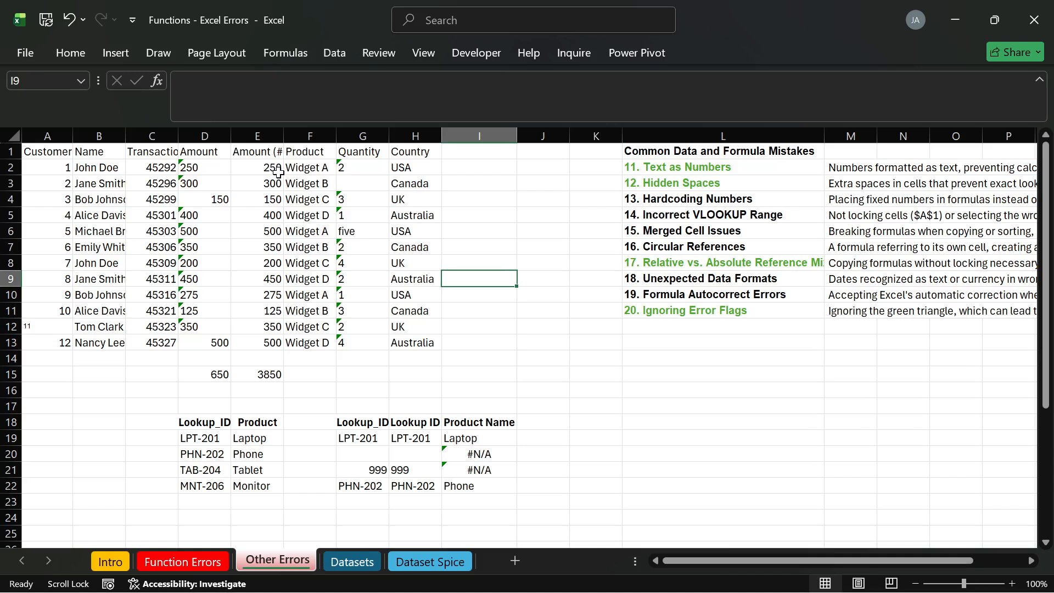
{"action": "left_click", "coordinate": [471, 173]}
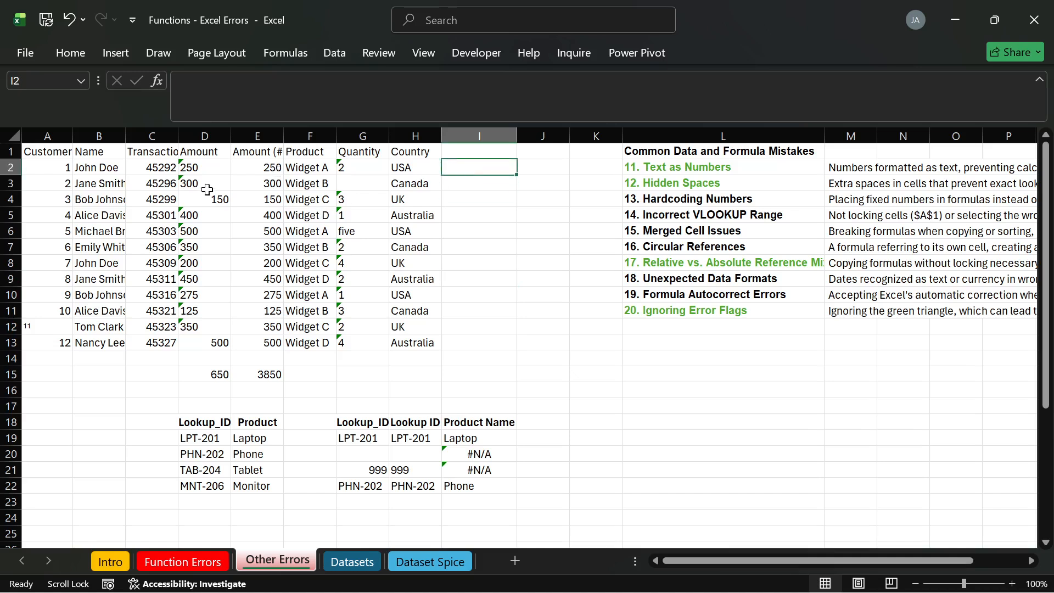
{"action": "left_click_drag", "start_coordinate": [263, 167], "coordinate": [267, 239]}
{"action": "left_click_drag", "start_coordinate": [250, 166], "coordinate": [260, 215]}
{"action": "left_click", "coordinate": [260, 214]}
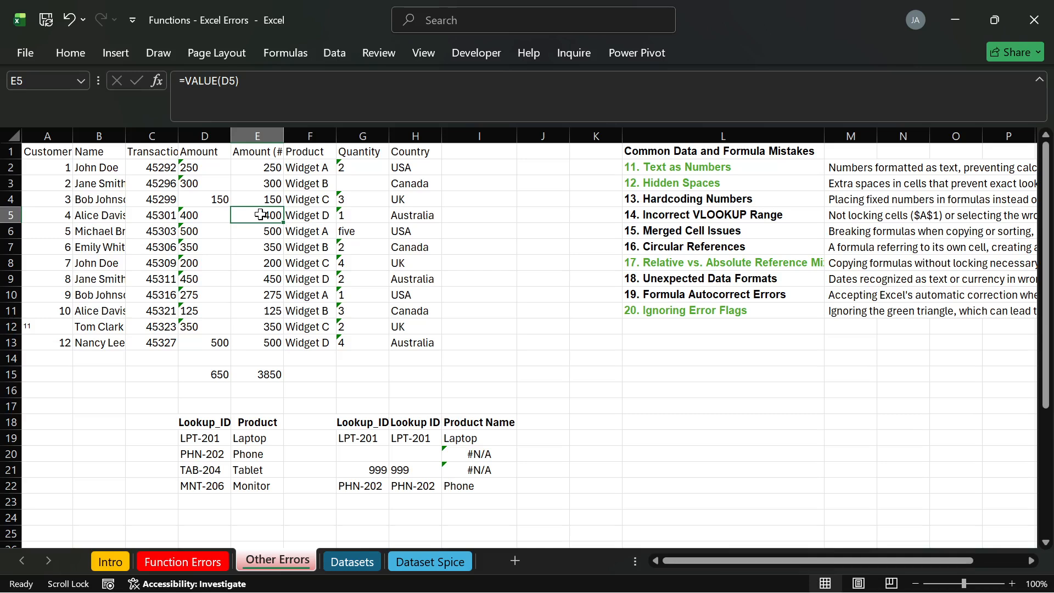
{"action": "left_click_drag", "start_coordinate": [260, 168], "coordinate": [262, 201]}
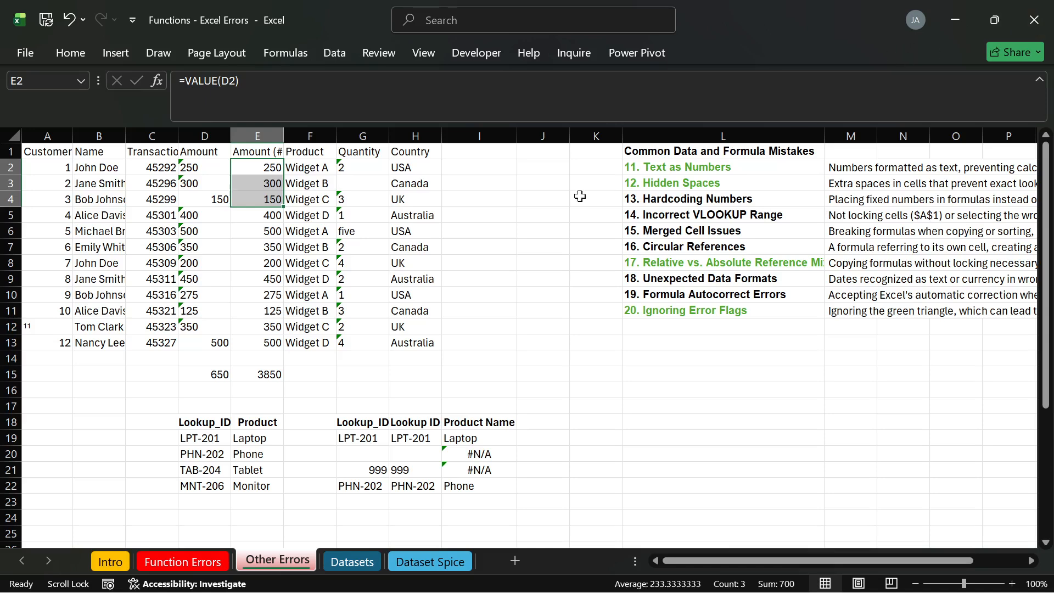
{"action": "left_click", "coordinate": [480, 164]}
{"action": "type", "text": "="}
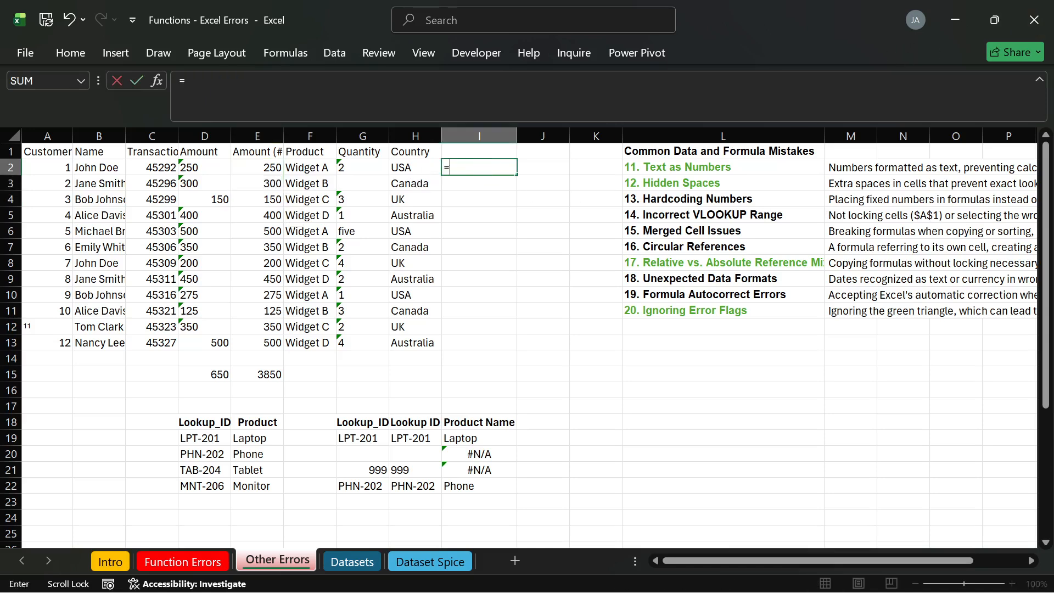
{"action": "left_click", "coordinate": [277, 167]}
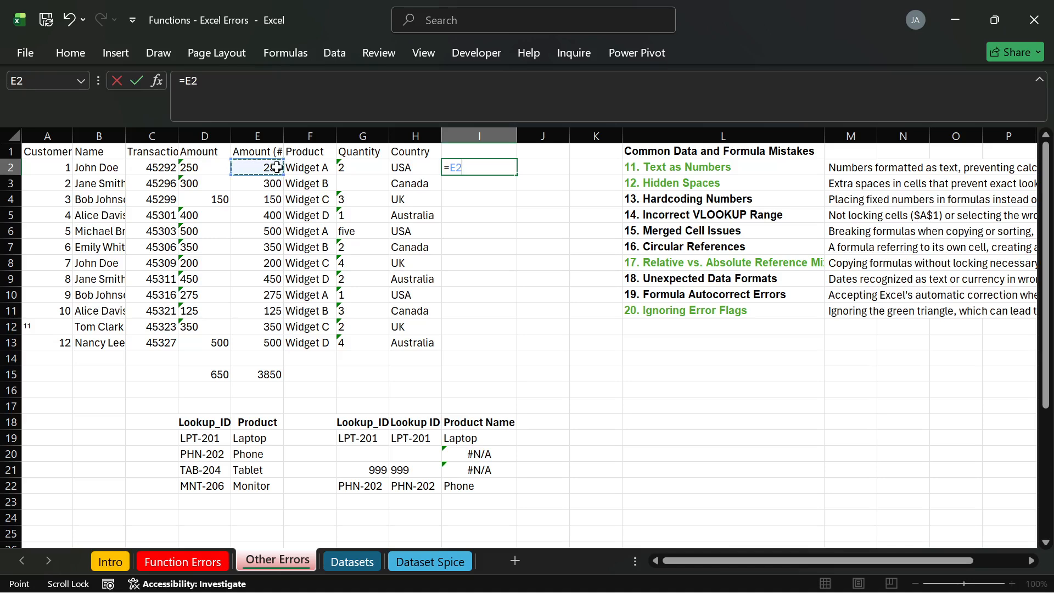
{"action": "key", "text": "BackSpace"}
{"action": "key", "text": "BackSpace"}
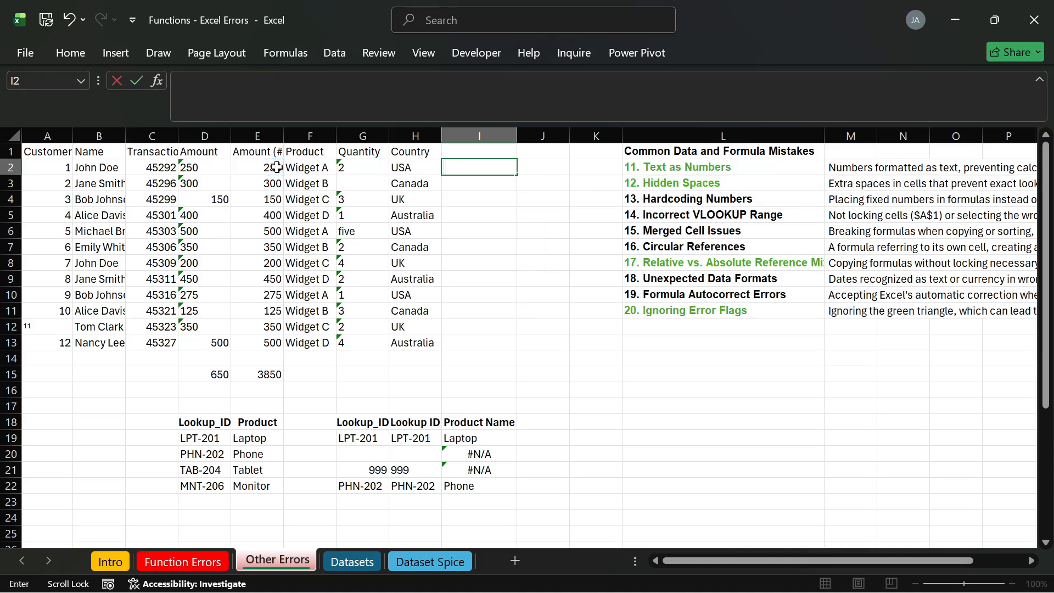
{"action": "key", "text": "Escape"}
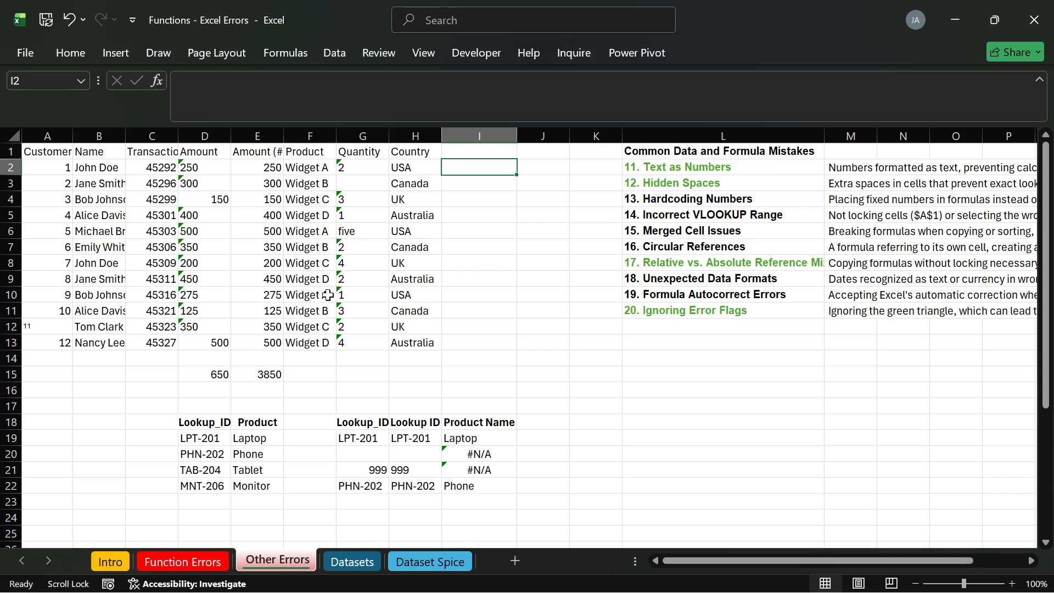
Inspect the TRIM formula in H19 and the column index argument of the VLOOKUP formula in I19.
{"action": "double_click", "coordinate": [429, 437]}
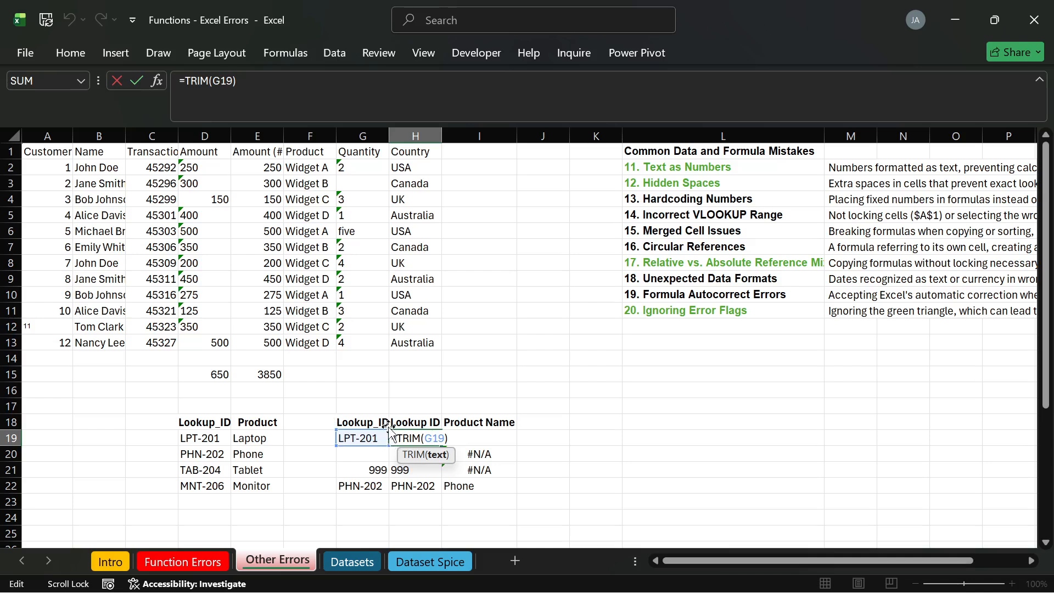
{"action": "key", "text": "Return"}
{"action": "left_click", "coordinate": [474, 438]}
{"action": "double_click", "coordinate": [474, 438]}
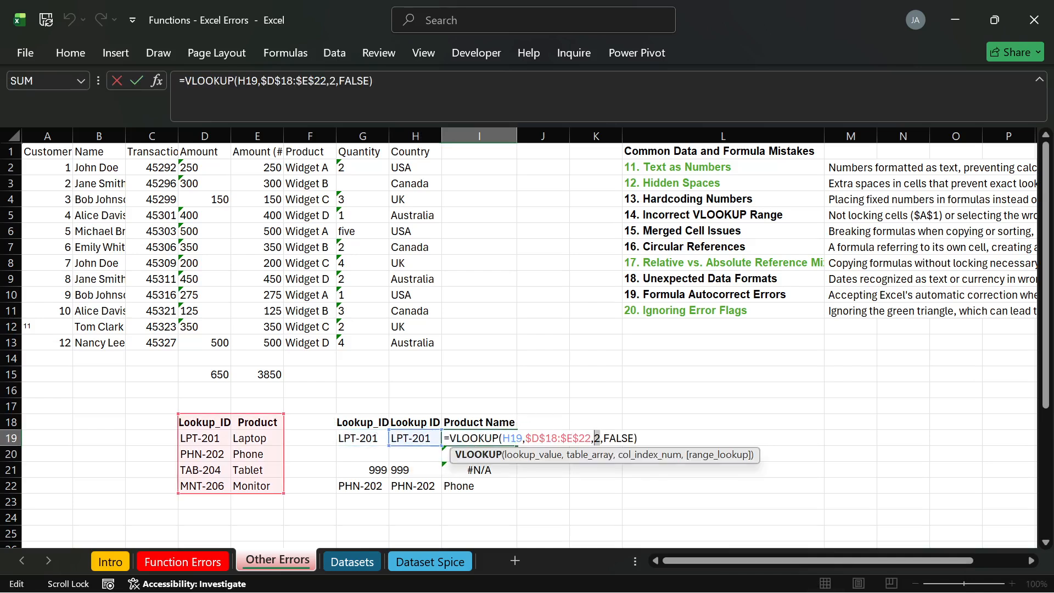
{"action": "double_click", "coordinate": [597, 437]}
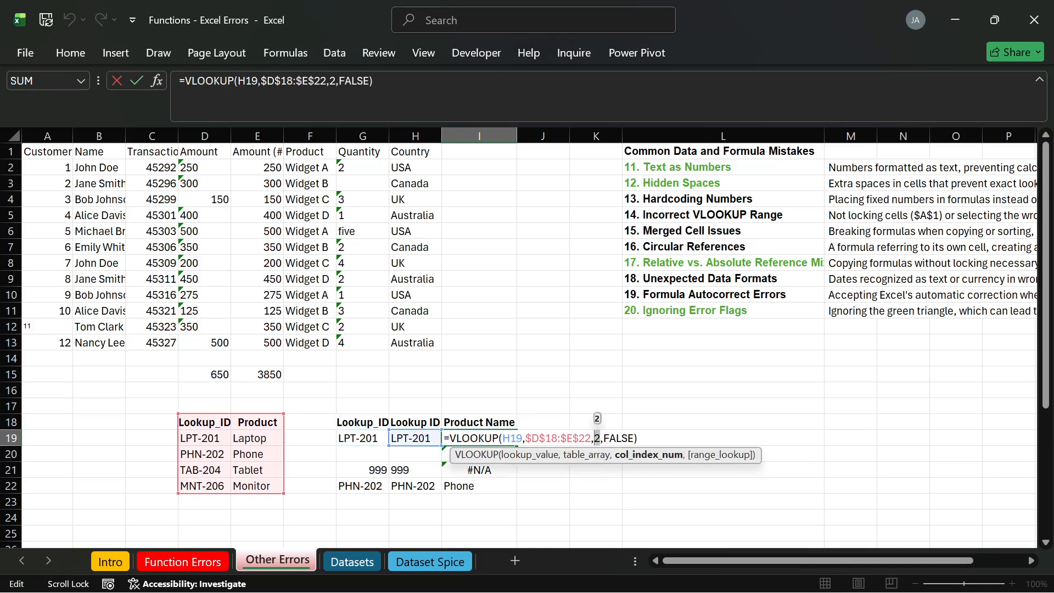
{"action": "key", "text": "Return"}
Try inserting a single cell at F18 with the existing cells shifted right, and undo the insertion.
{"action": "left_click", "coordinate": [296, 423]}
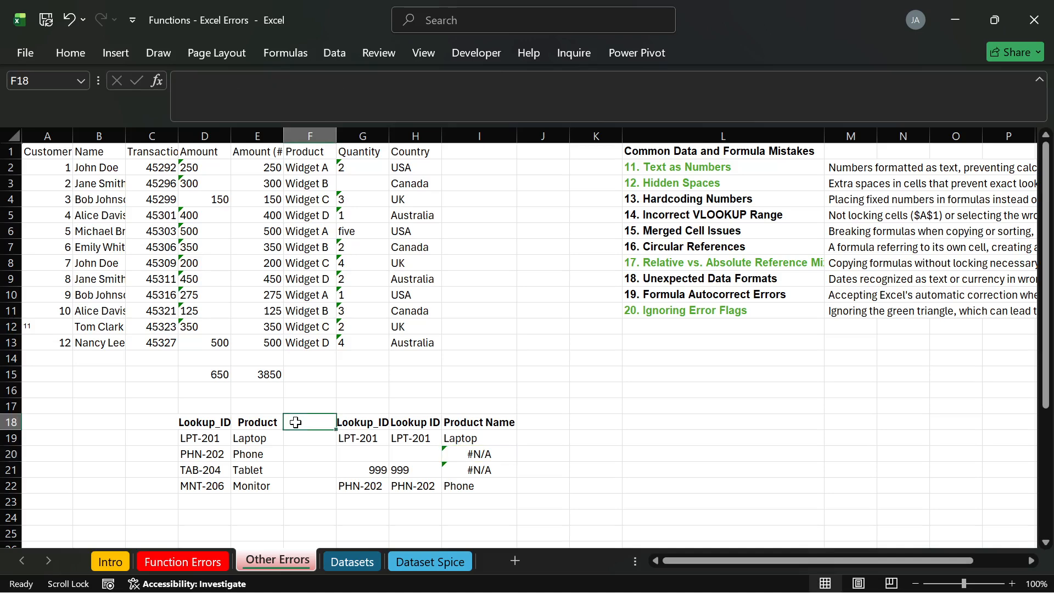
{"action": "right_click", "coordinate": [305, 423]}
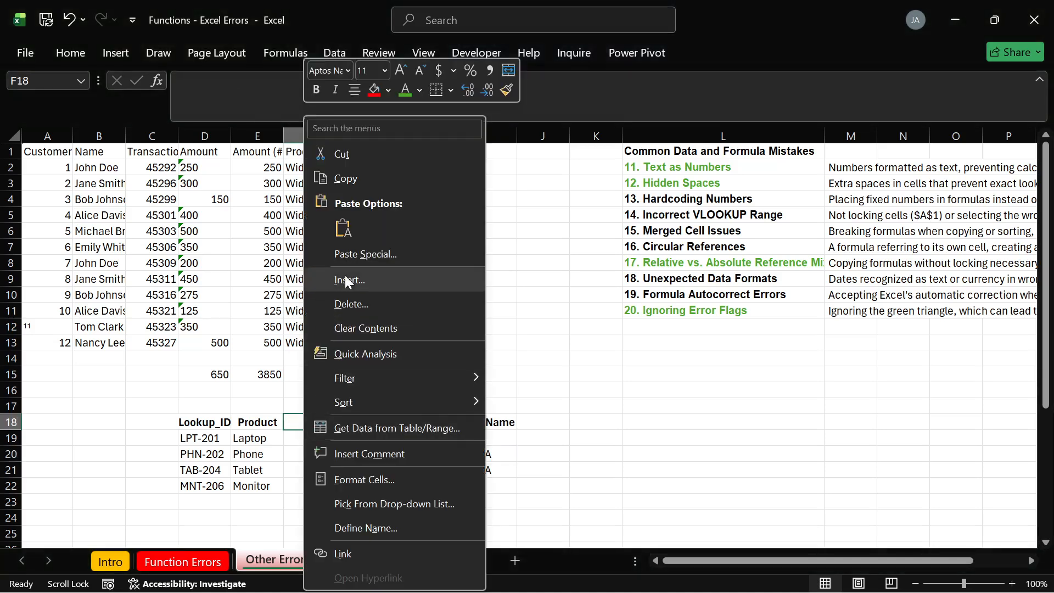
{"action": "key", "text": "Escape"}
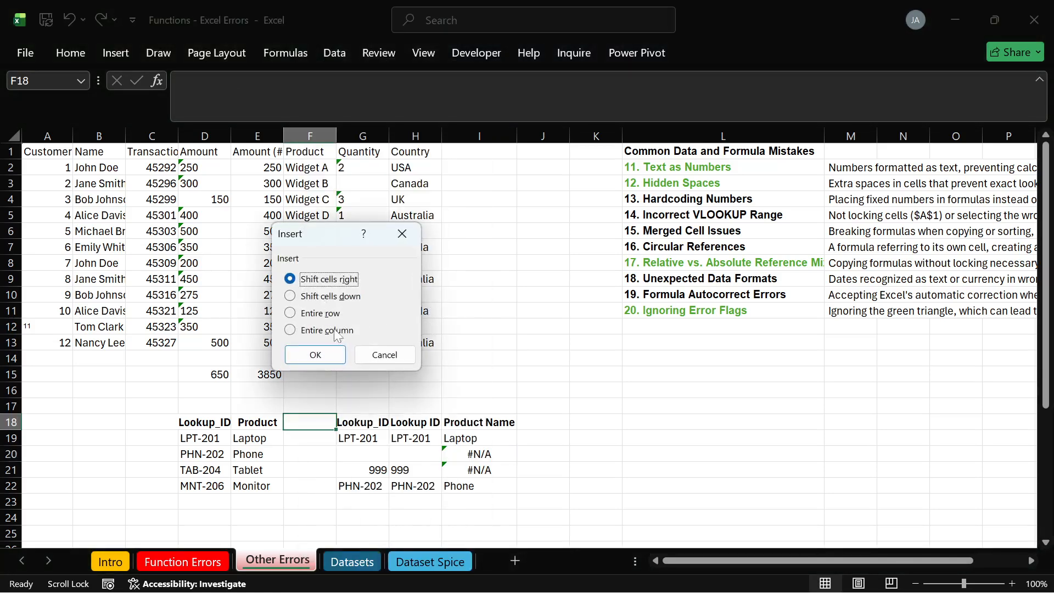
{"action": "left_click", "coordinate": [328, 354]}
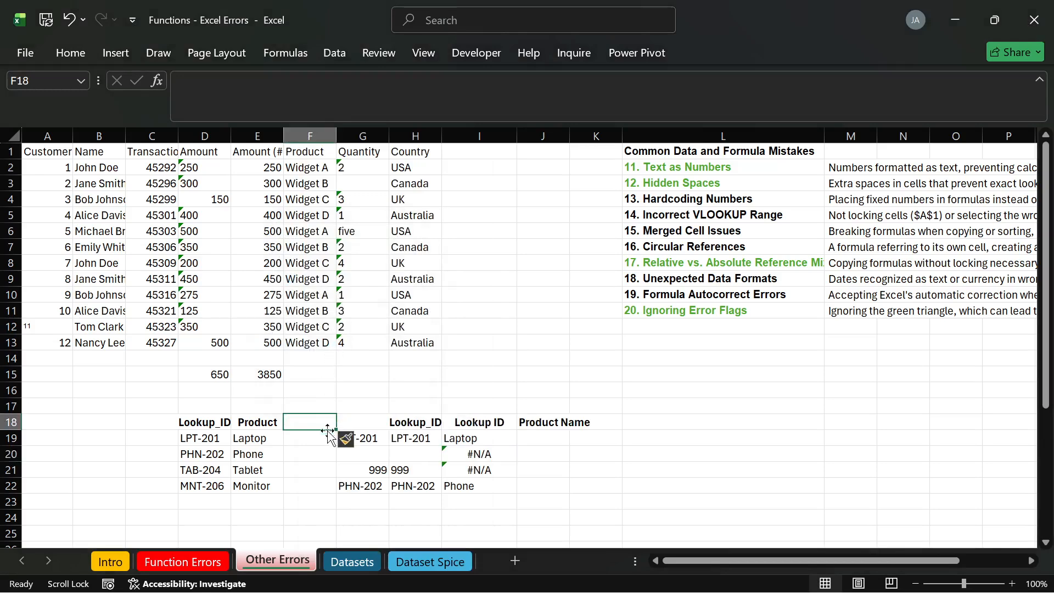
{"action": "key", "text": "ctrl+z"}
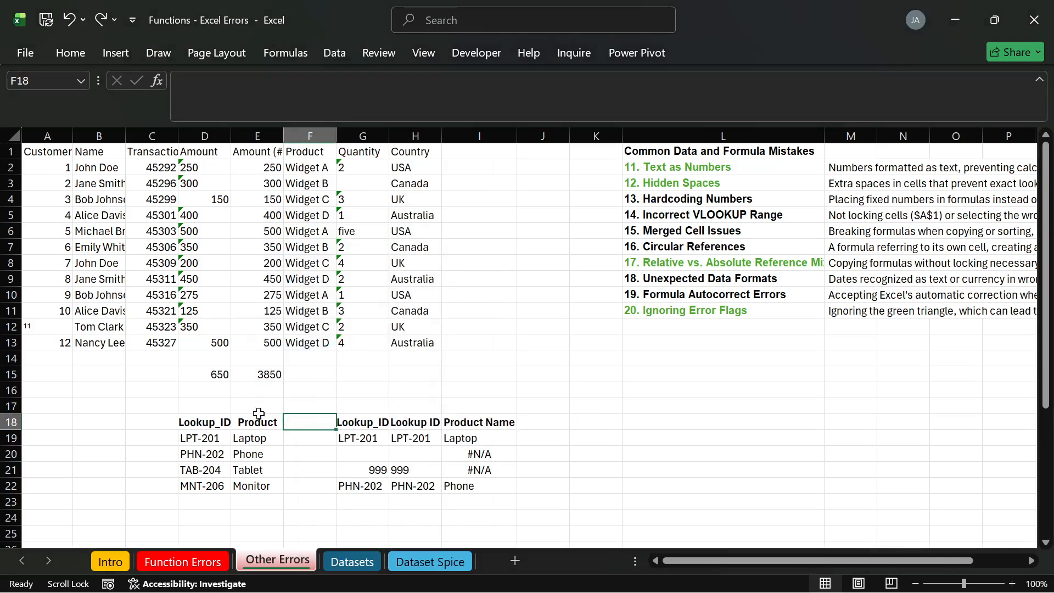
Move the Lookup_ID and Product table one column left to C18:D22 and add a bold Price heading in E18.
{"action": "left_click_drag", "start_coordinate": [245, 424], "coordinate": [202, 490]}
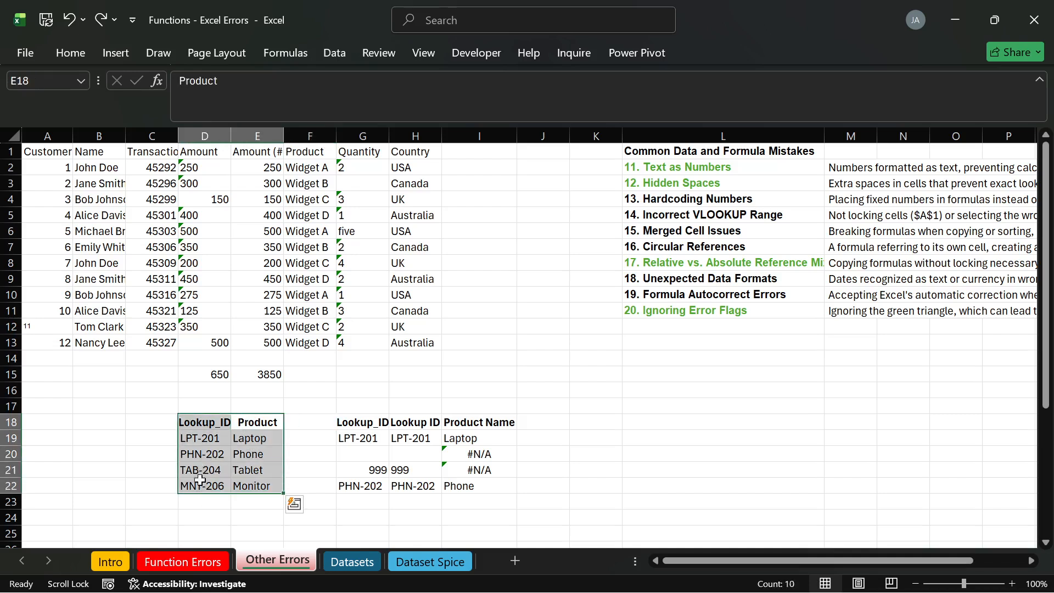
{"action": "left_click_drag", "start_coordinate": [178, 454], "coordinate": [162, 449]}
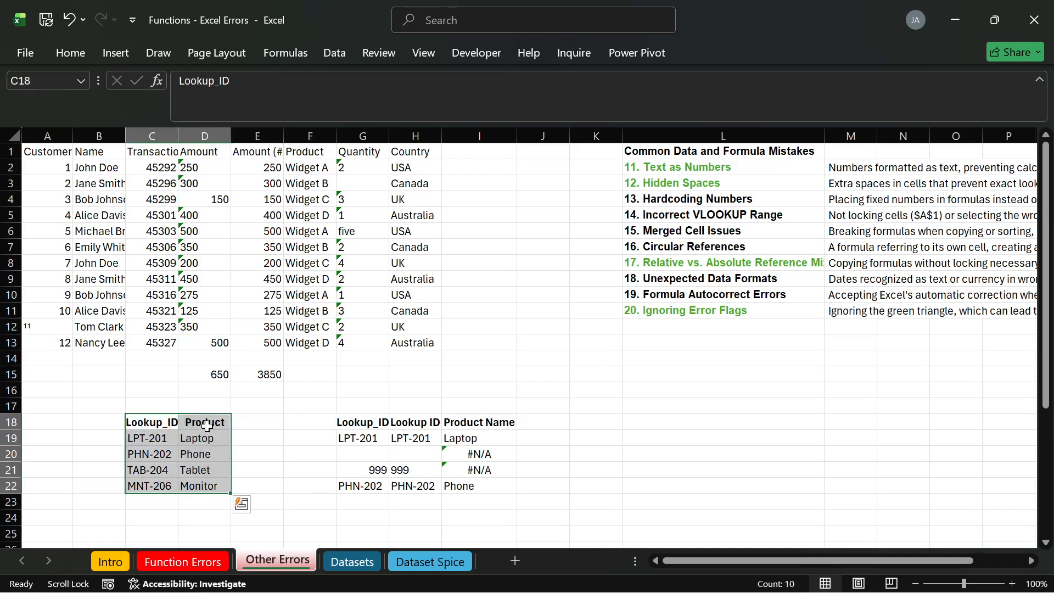
{"action": "left_click", "coordinate": [246, 421]}
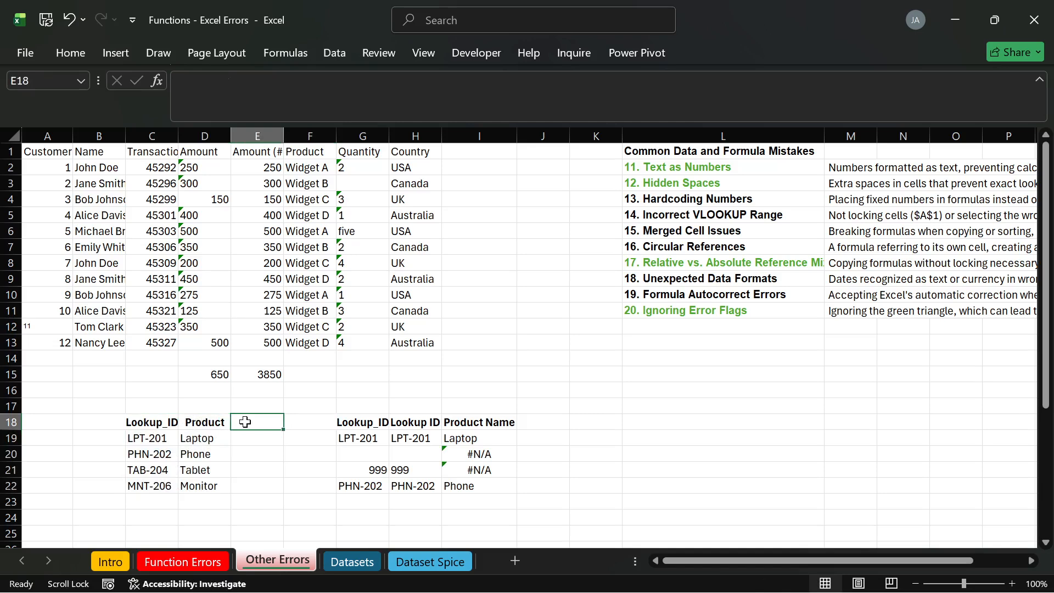
{"action": "type", "text": "pr"}
{"action": "key", "text": "BackSpace"}
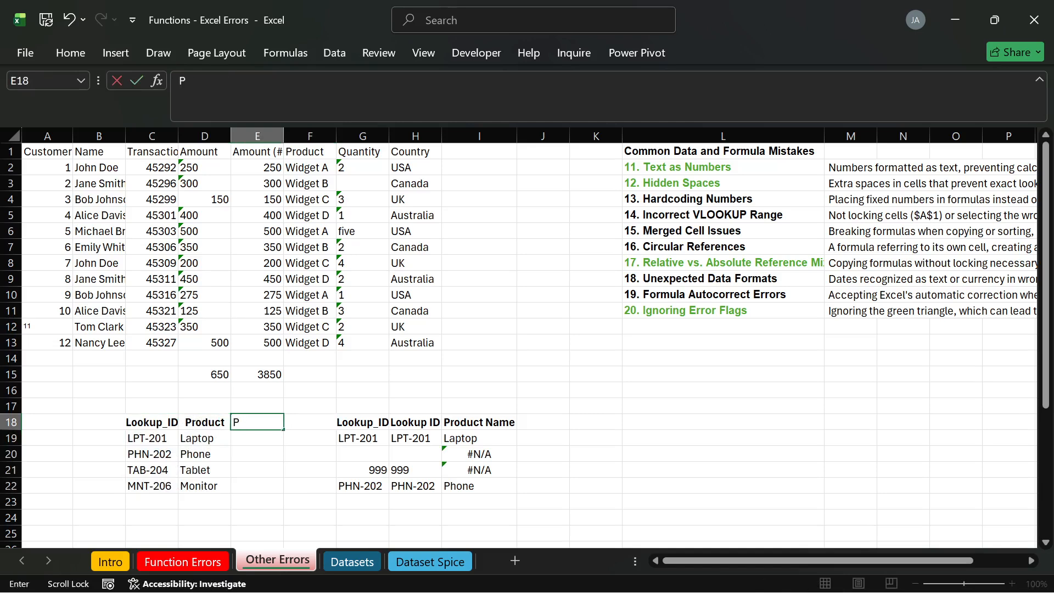
{"action": "type", "text": "rice"}
{"action": "key", "text": "Return"}
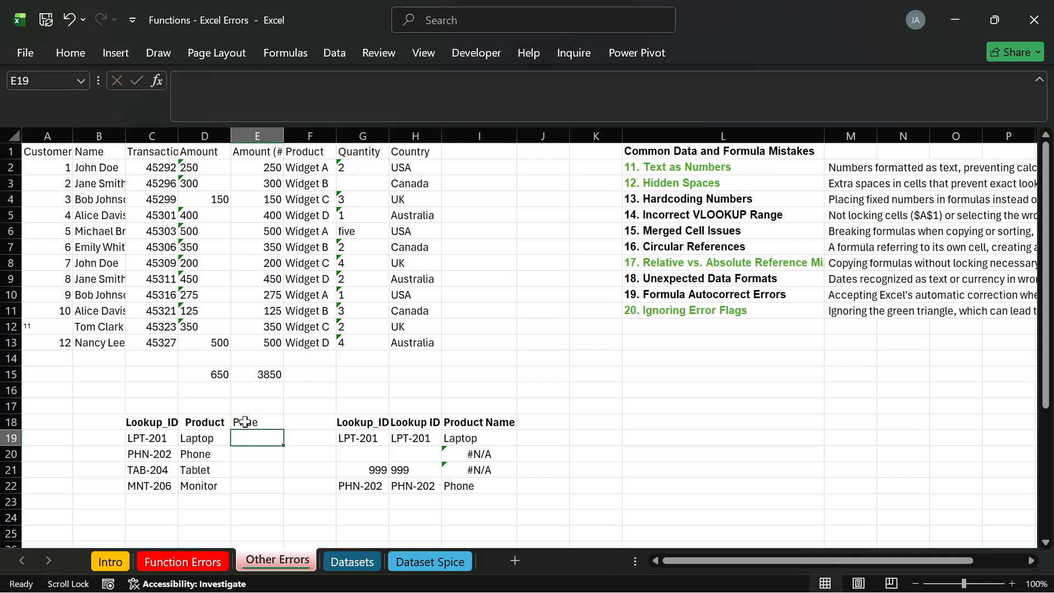
{"action": "left_click", "coordinate": [245, 422]}
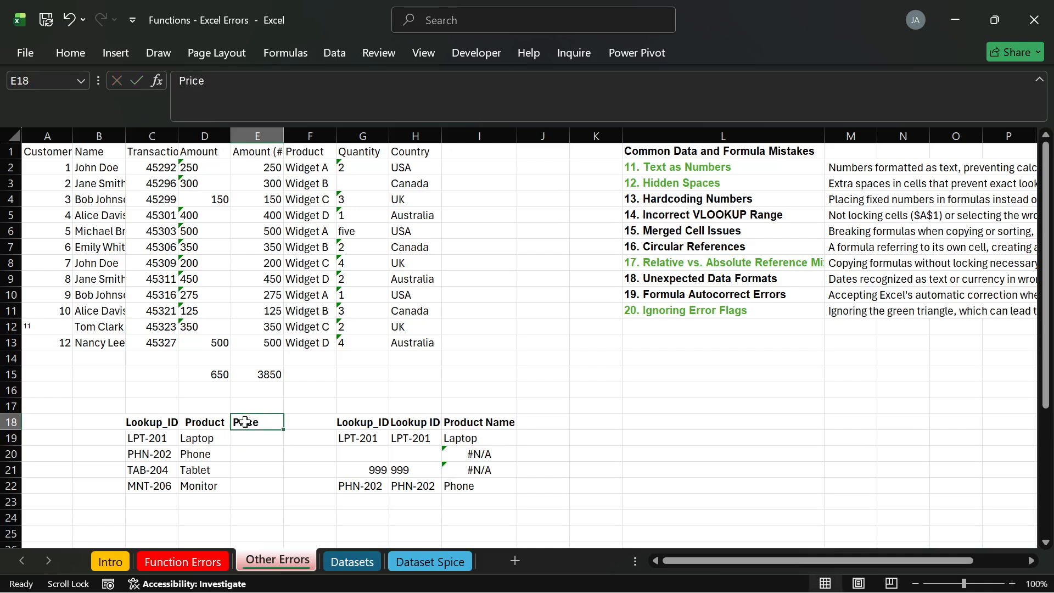
Enter the formula =RANDBETWEEN(100,500) in E19 under the Price heading.
{"action": "left_click", "coordinate": [256, 439]}
{"action": "type", "text": "=rand"}
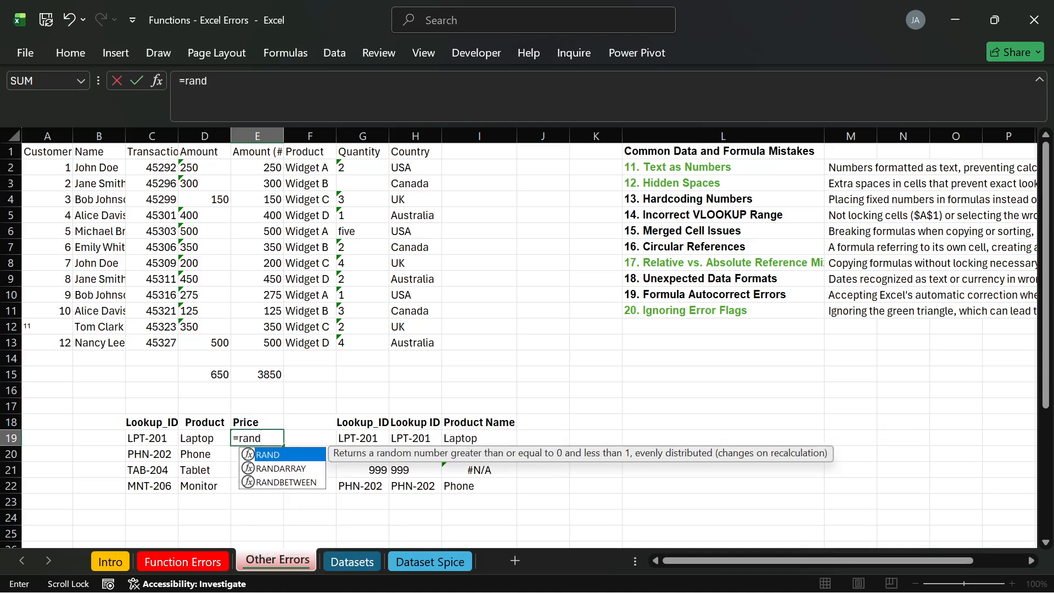
{"action": "key", "text": "Down"}
{"action": "key", "text": "Tab"}
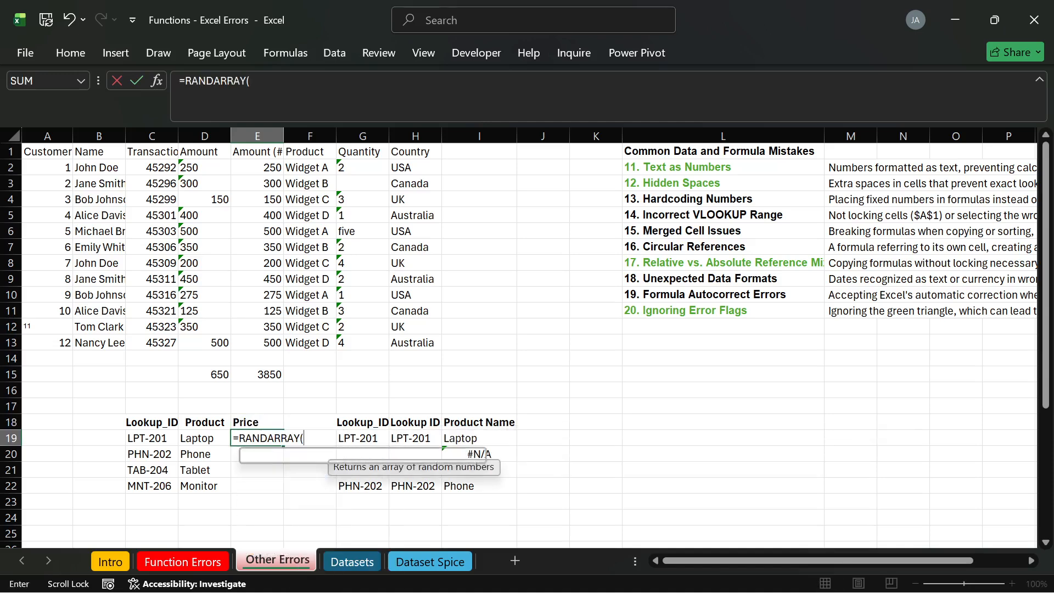
{"action": "key", "text": "BackSpace"}
{"action": "key", "text": "BackSpace"}
{"action": "key", "text": "BackSpace"}
{"action": "key", "text": "BackSpace"}
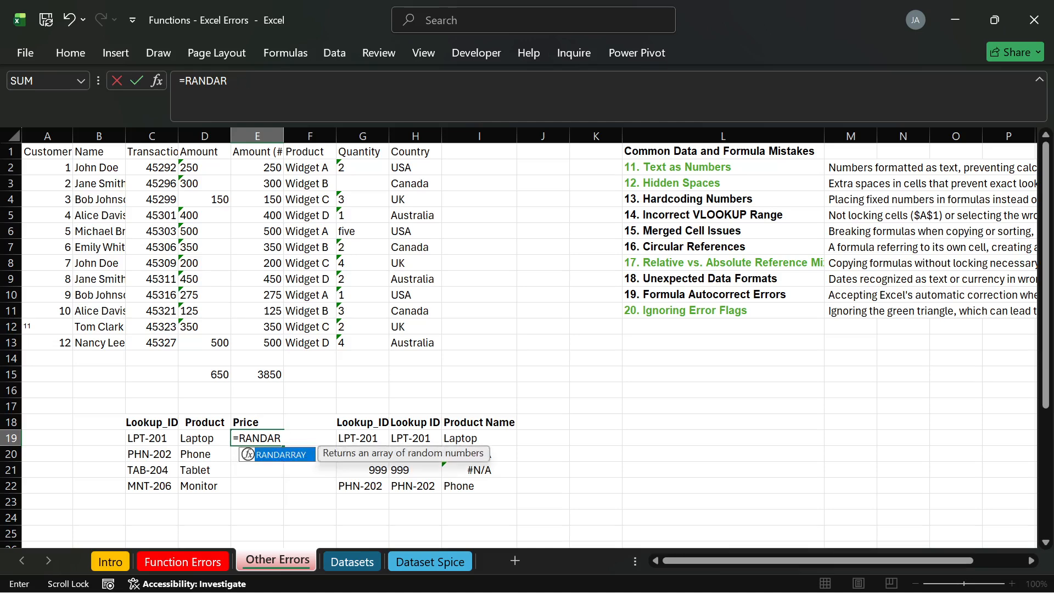
{"action": "key", "text": "BackSpace"}
{"action": "type", "text": "b"}
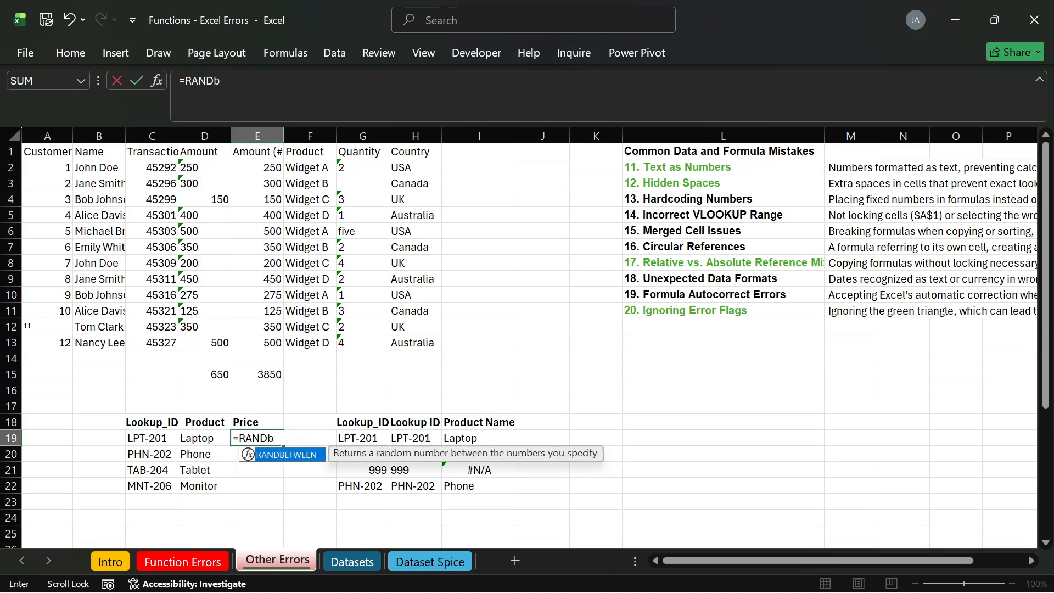
{"action": "key", "text": "Tab"}
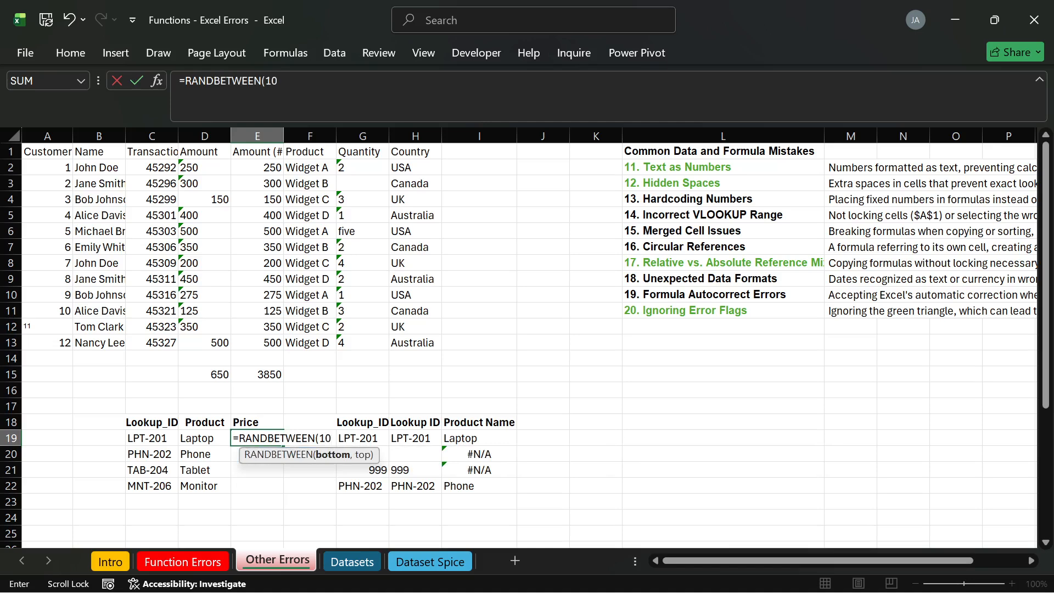
{"action": "type", "text": "0,"}
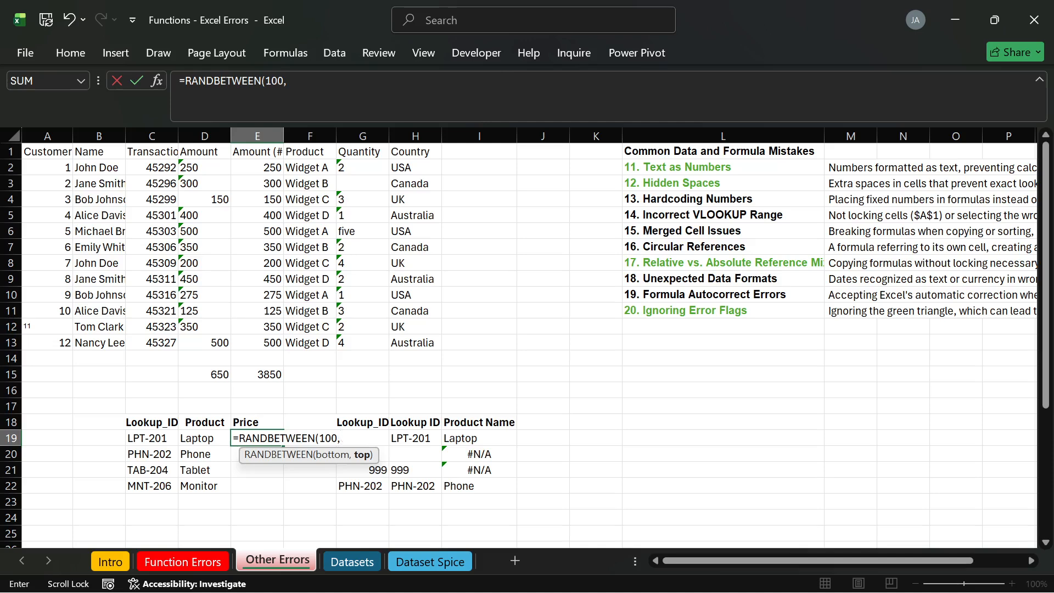
{"action": "type", "text": "500)"}
{"action": "key", "text": "Return"}
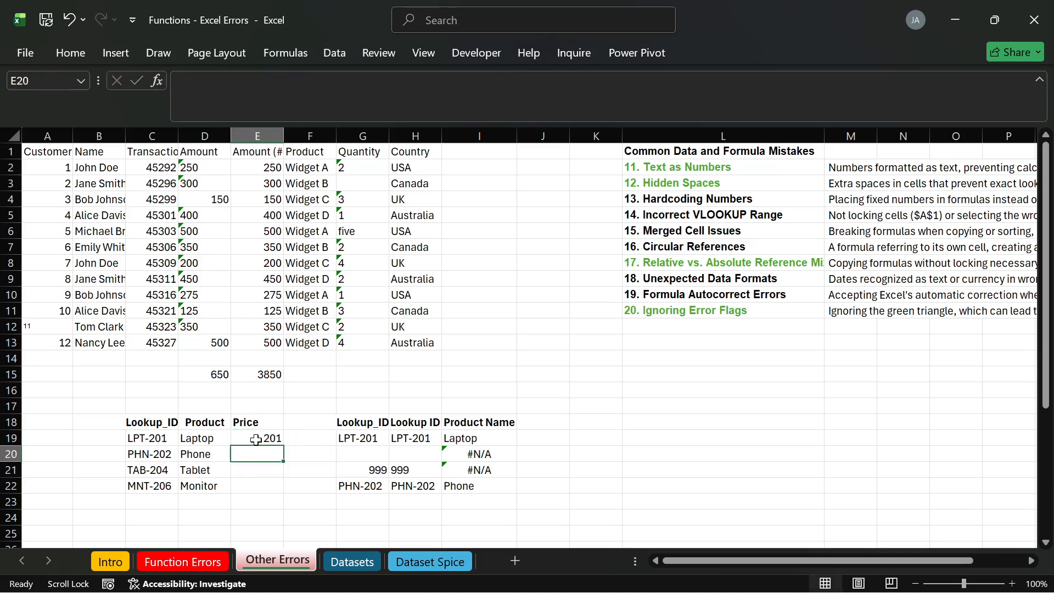
Fill the random price formula down to E22 and replace the formulas in E19:E22 with their values.
{"action": "left_click", "coordinate": [268, 439]}
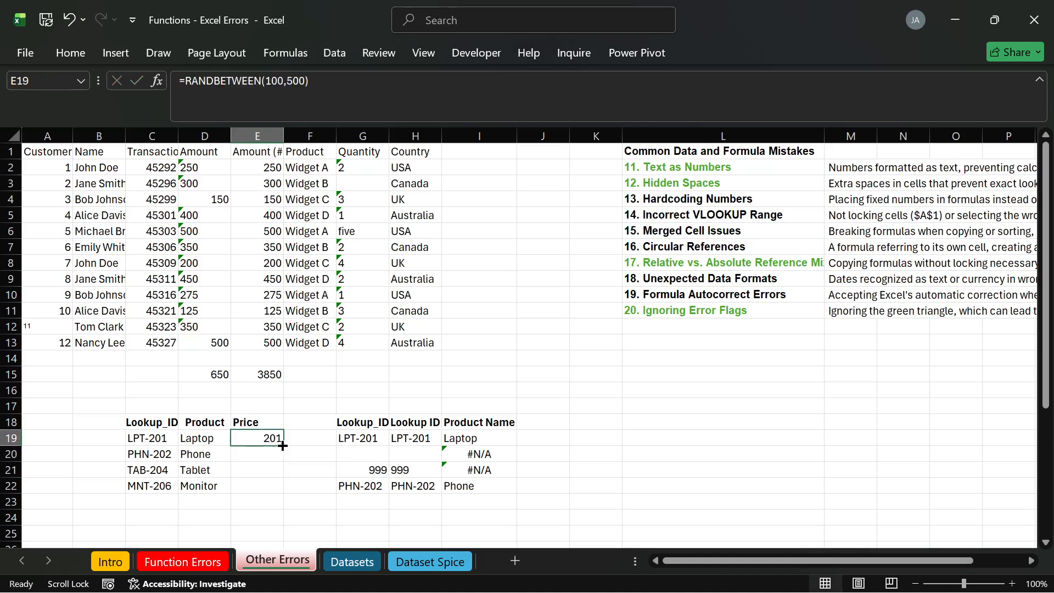
{"action": "double_click", "coordinate": [284, 446]}
{"action": "left_click", "coordinate": [272, 469]}
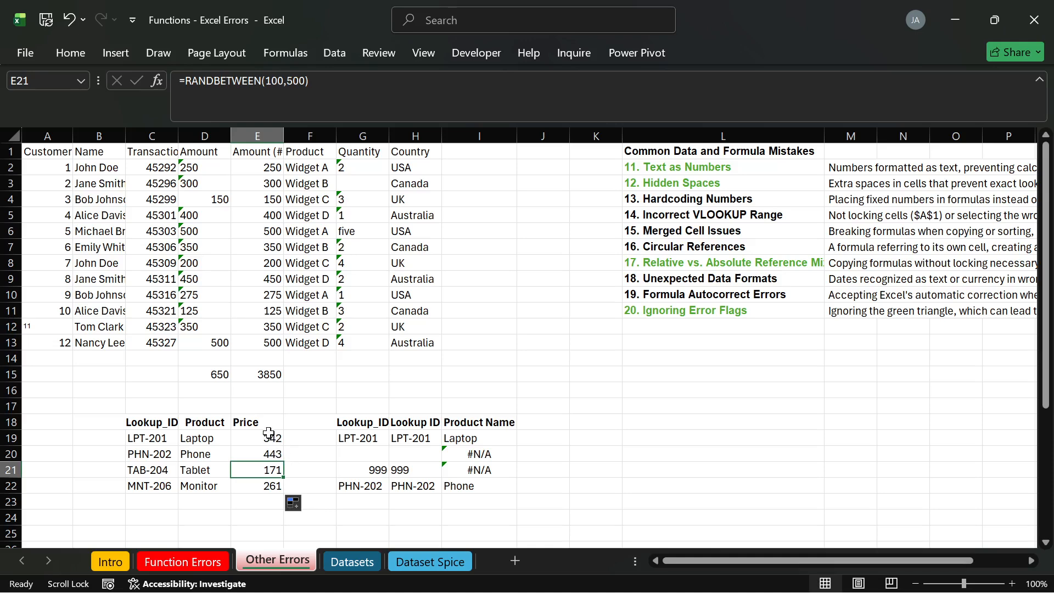
{"action": "left_click_drag", "start_coordinate": [273, 438], "coordinate": [270, 482]}
{"action": "key", "text": "ctrl+c"}
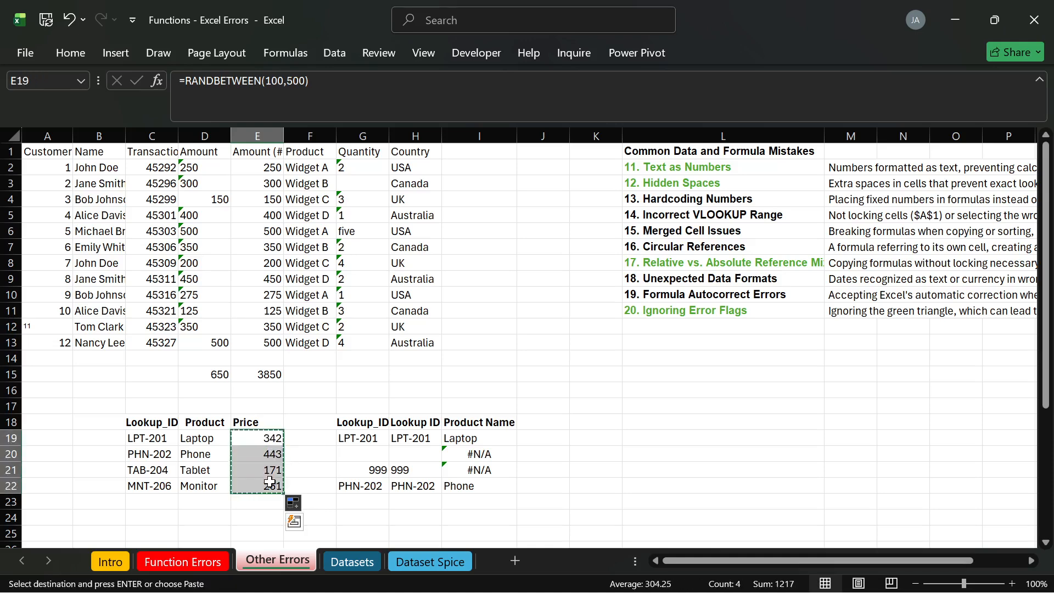
{"action": "key", "text": "ctrl+alt+v"}
{"action": "key", "text": "v"}
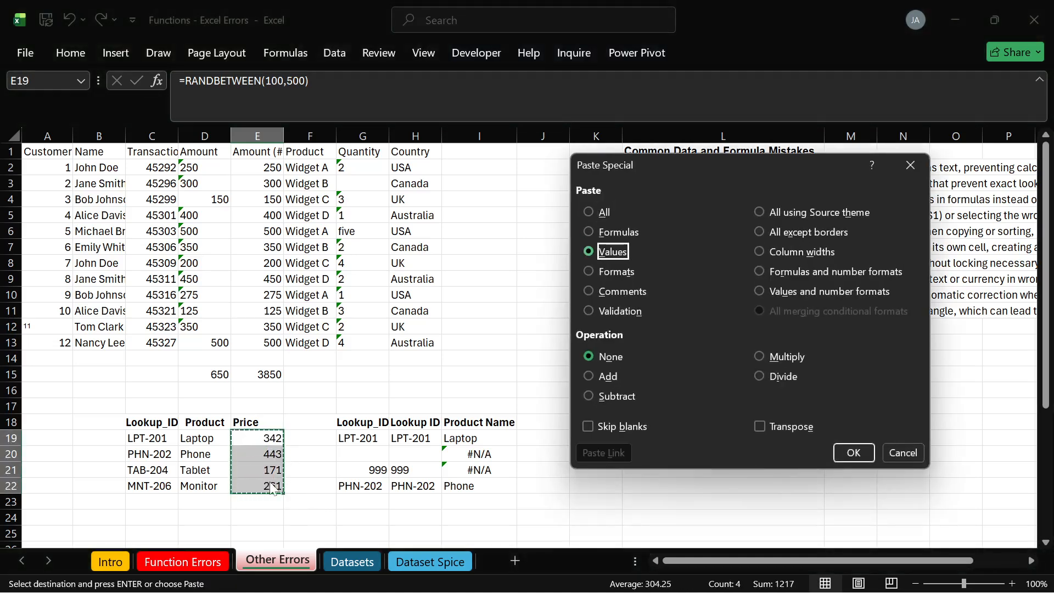
{"action": "key", "text": "Return"}
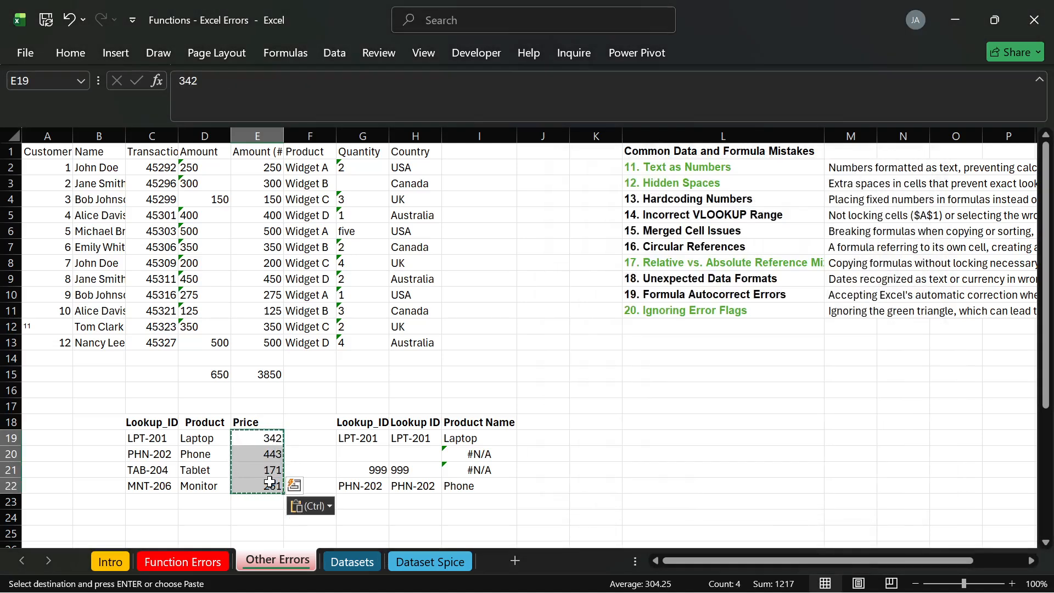
{"action": "left_click", "coordinate": [251, 452]}
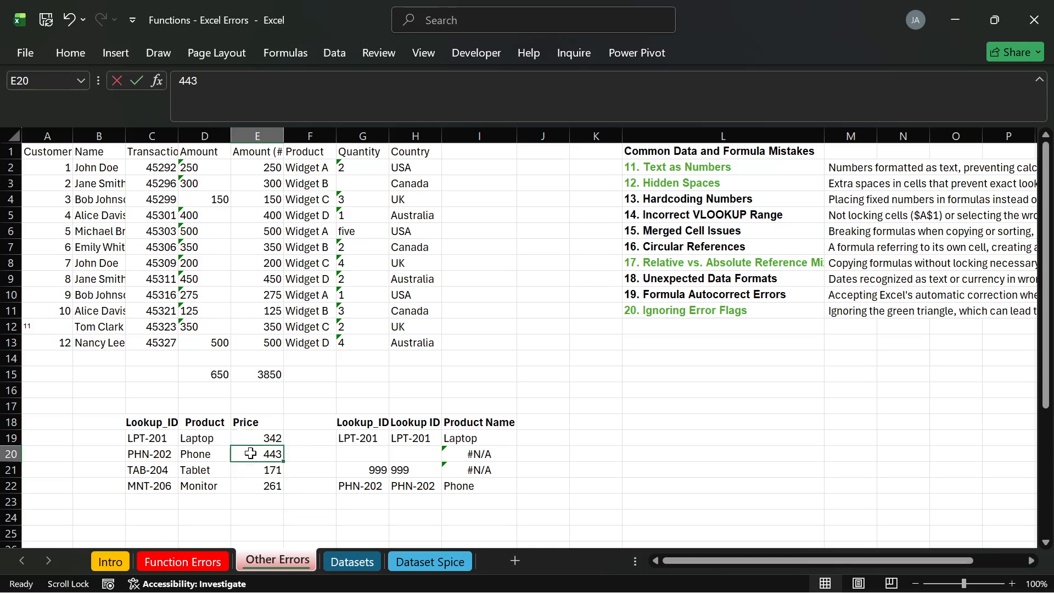
{"action": "left_click", "coordinate": [300, 454]}
{"action": "left_click", "coordinate": [307, 438]}
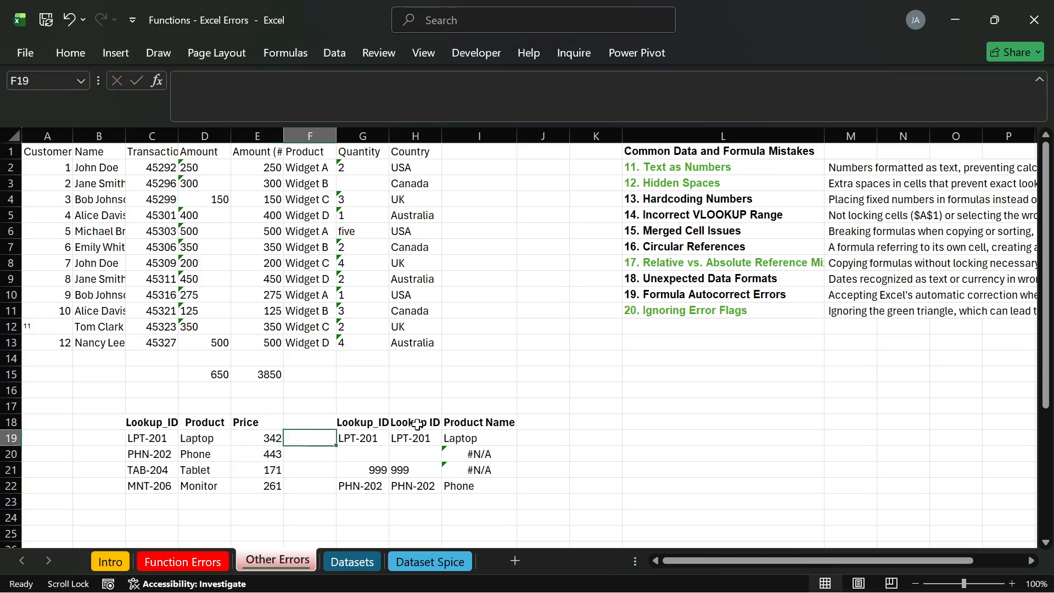
Copy the VLOOKUP formula from I19 across to J19 and inspect the references in both cells.
{"action": "left_click", "coordinate": [462, 436]}
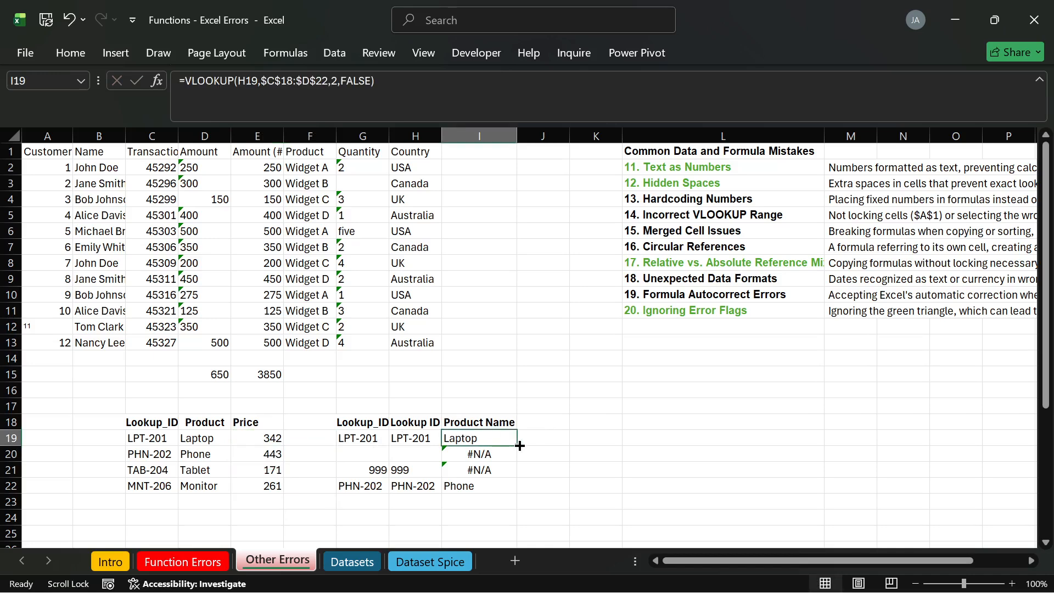
{"action": "left_click_drag", "start_coordinate": [519, 446], "coordinate": [555, 439]}
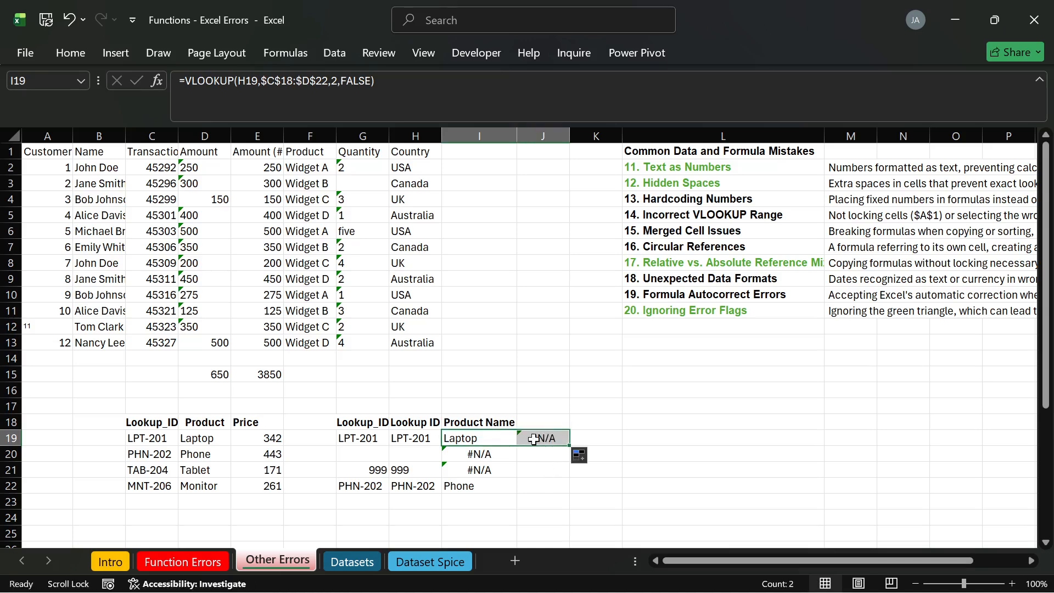
{"action": "left_click", "coordinate": [472, 439]}
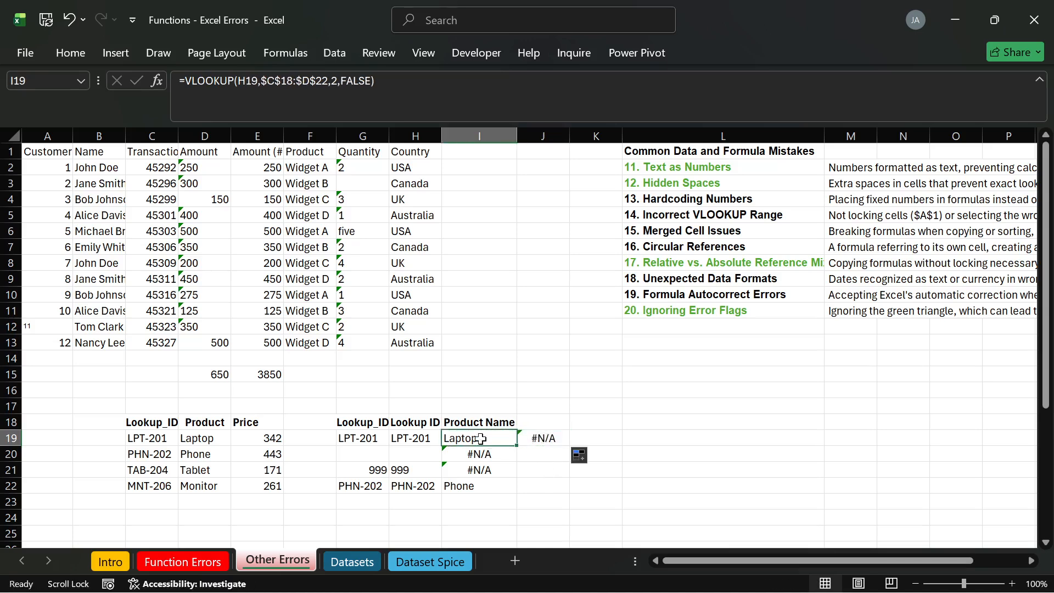
{"action": "left_click", "coordinate": [542, 438]}
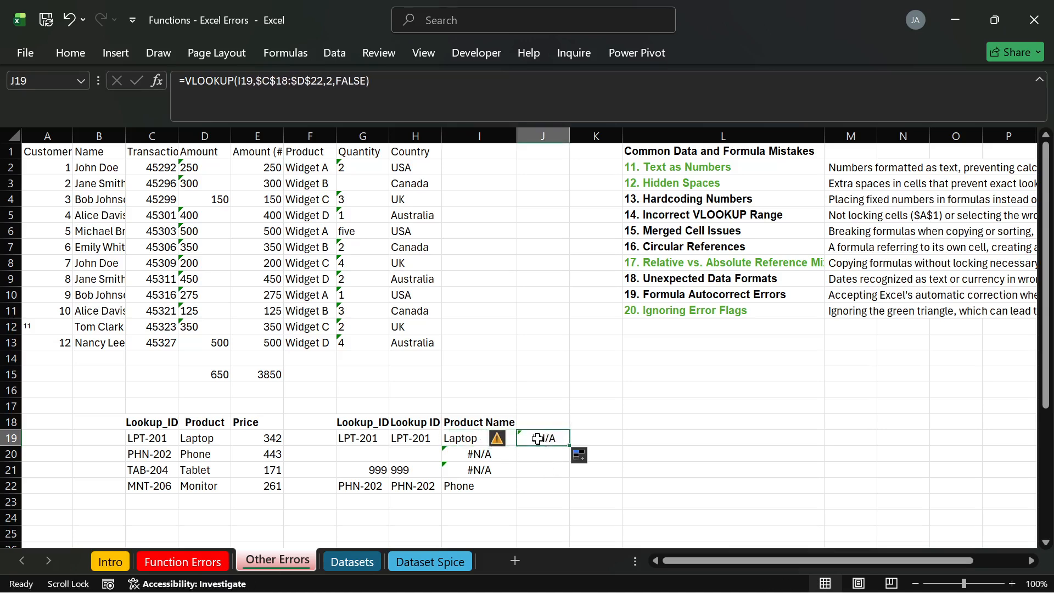
{"action": "double_click", "coordinate": [479, 439]}
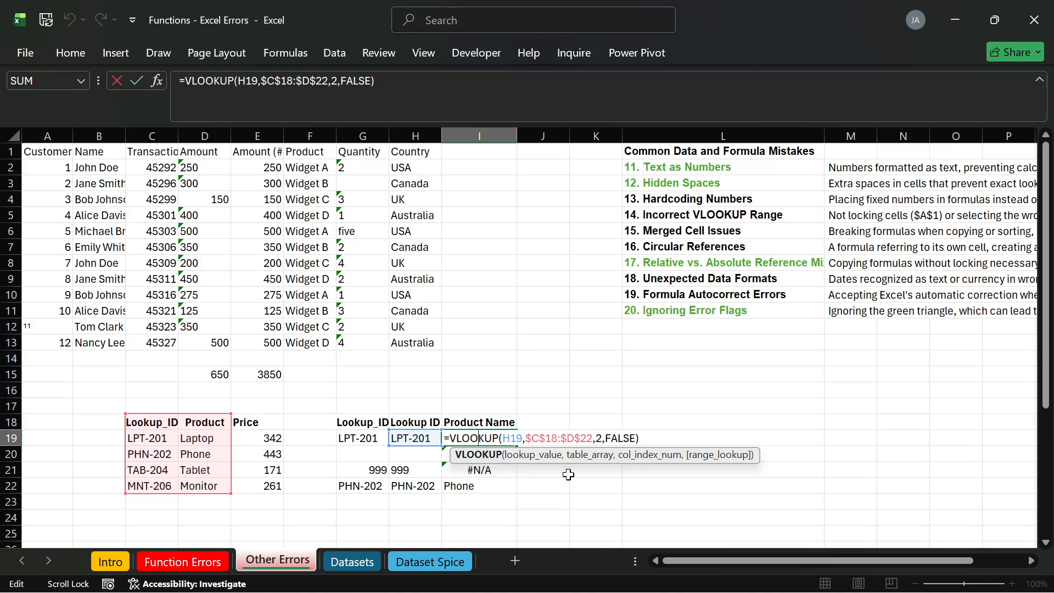
{"action": "key", "text": "Return"}
{"action": "double_click", "coordinate": [543, 437]}
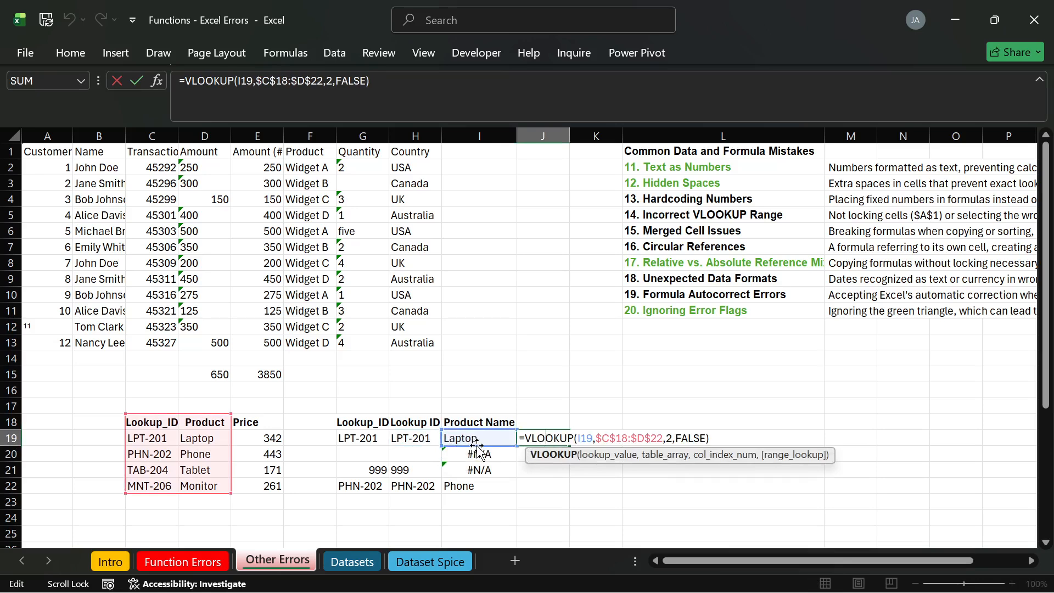
{"action": "key", "text": "Return"}
Extend the VLOOKUP table range in I19 to $C$18:$E$22 and copy the formula across to J19.
{"action": "double_click", "coordinate": [461, 439]}
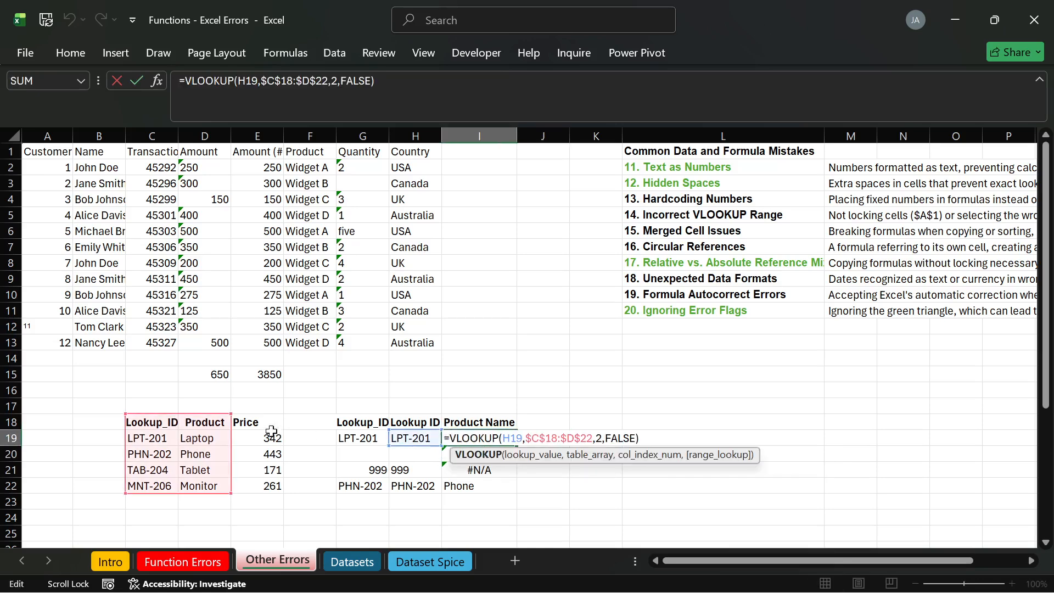
{"action": "left_click_drag", "start_coordinate": [233, 412], "coordinate": [279, 412]}
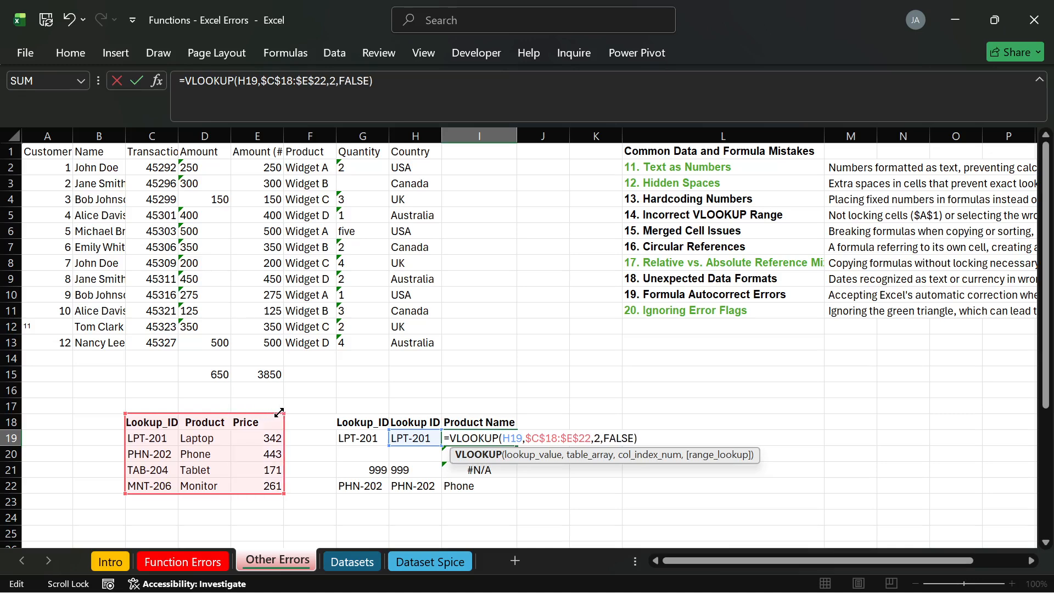
{"action": "key", "text": "Return"}
{"action": "left_click", "coordinate": [500, 439]}
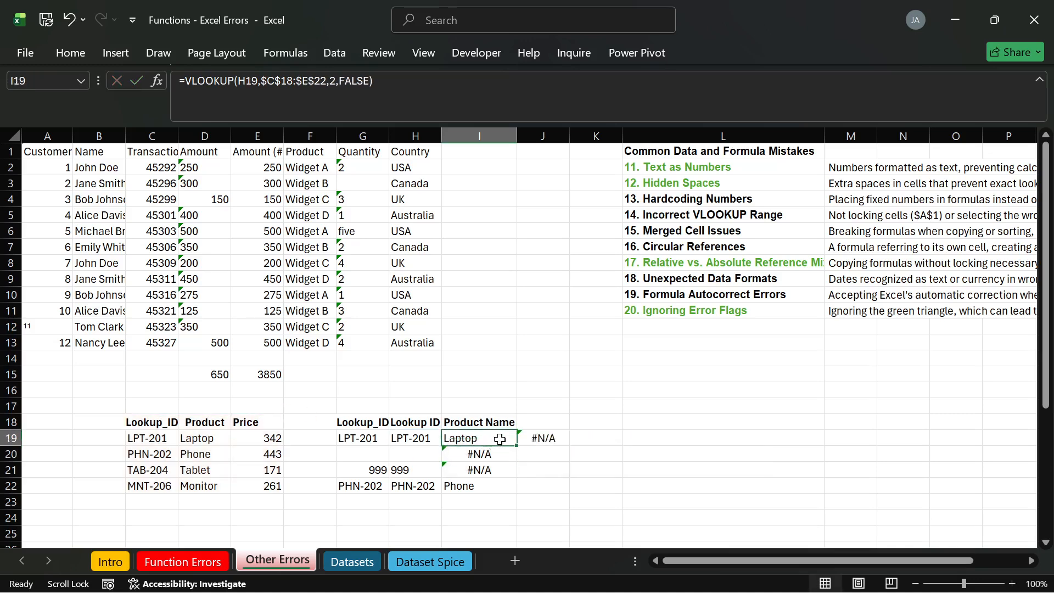
{"action": "left_click_drag", "start_coordinate": [520, 447], "coordinate": [546, 442]}
{"action": "left_click", "coordinate": [544, 439]}
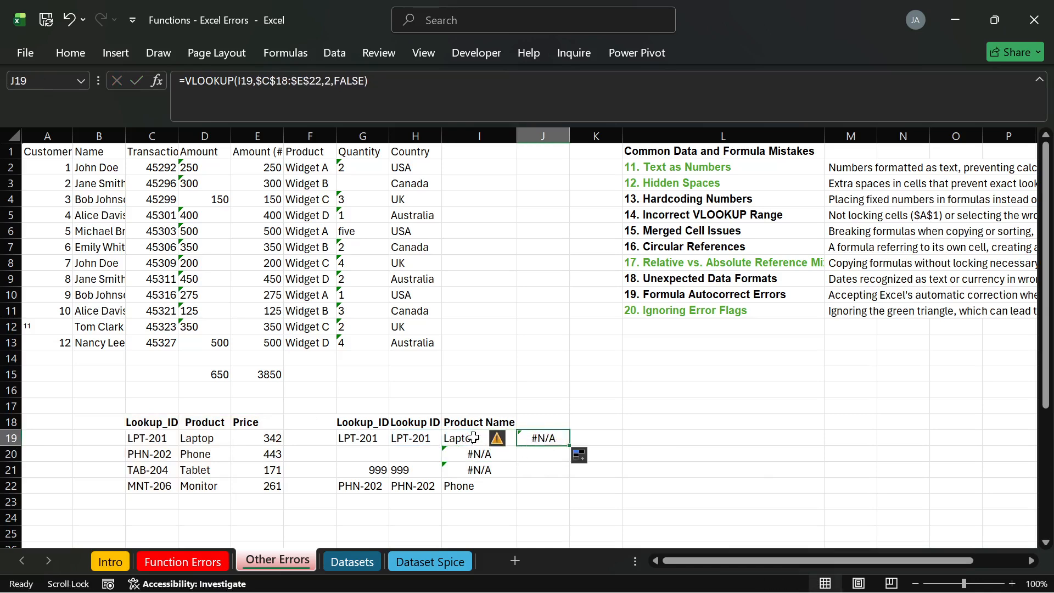
Compare the lookup value and table range references of the VLOOKUP formulas in I19 and J19.
{"action": "left_click", "coordinate": [473, 437]}
{"action": "double_click", "coordinate": [474, 438]}
{"action": "key", "text": "Escape"}
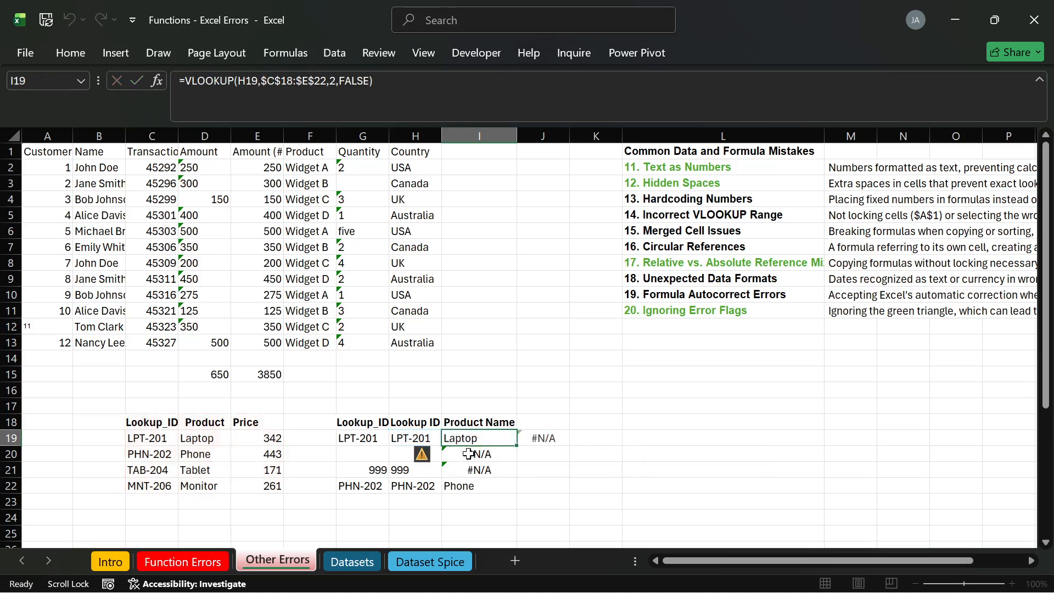
{"action": "left_click", "coordinate": [468, 455]}
{"action": "left_click", "coordinate": [462, 436]}
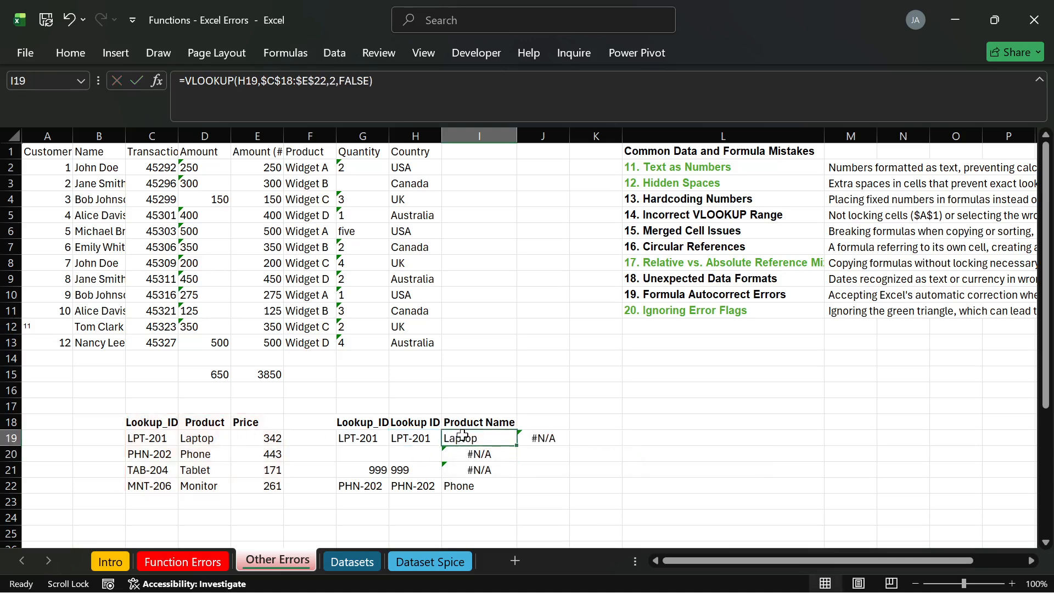
{"action": "double_click", "coordinate": [462, 437]}
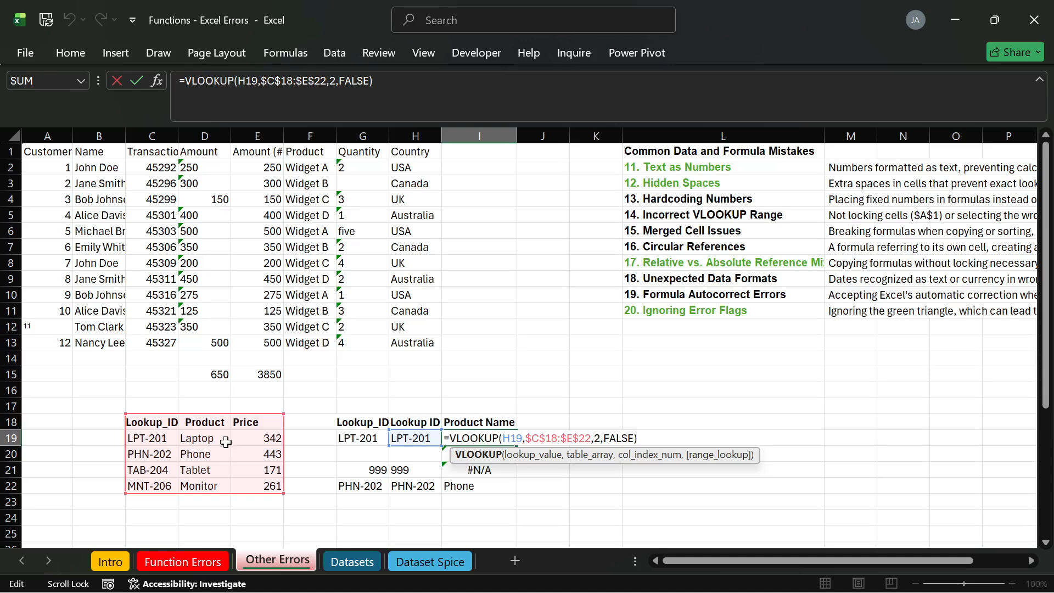
{"action": "key", "text": "Return"}
{"action": "left_click", "coordinate": [542, 438]}
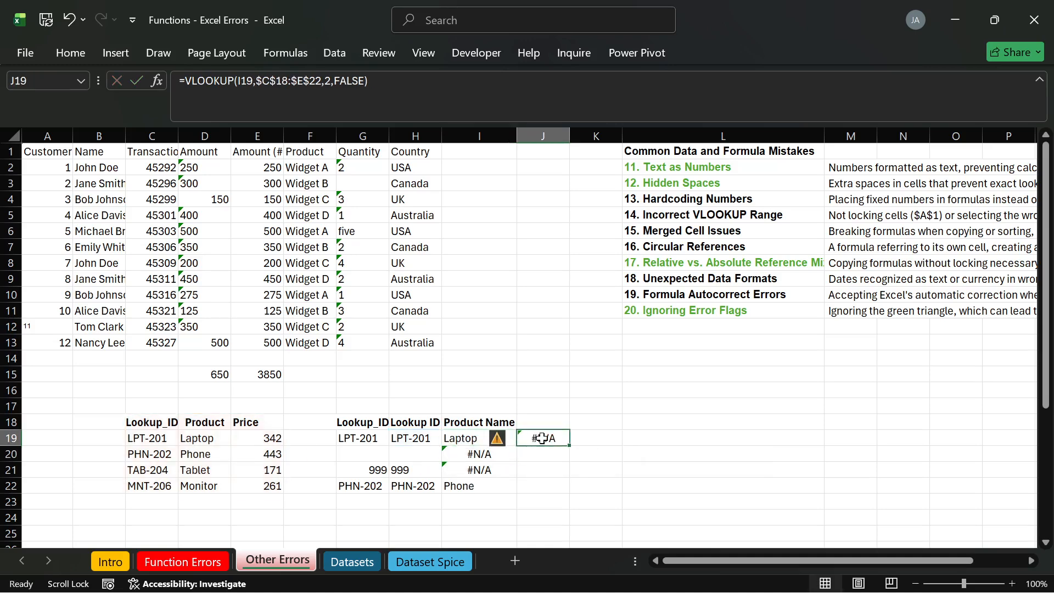
{"action": "double_click", "coordinate": [542, 439]}
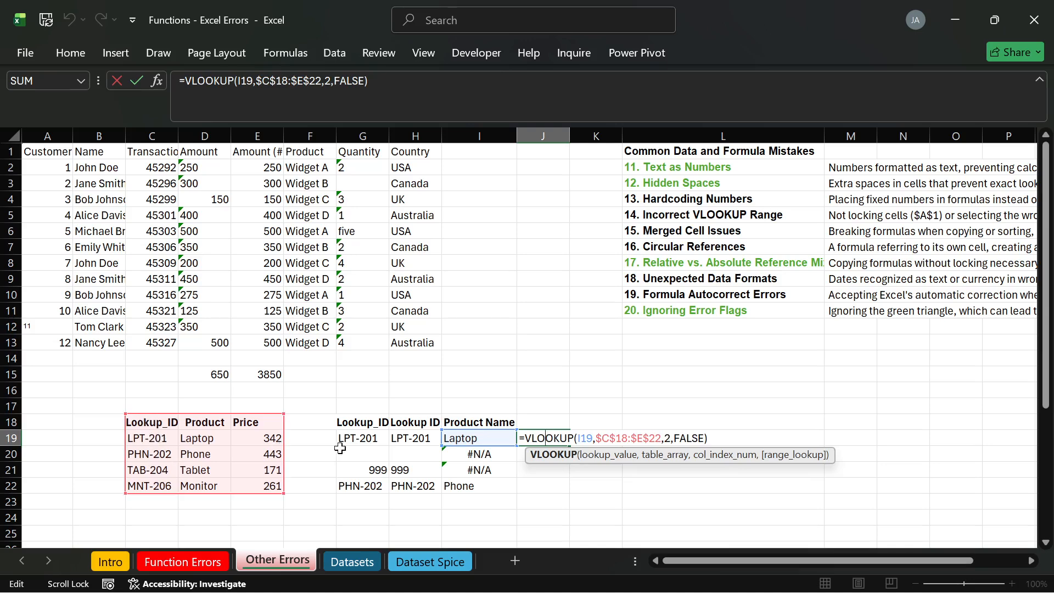
{"action": "key", "text": "Return"}
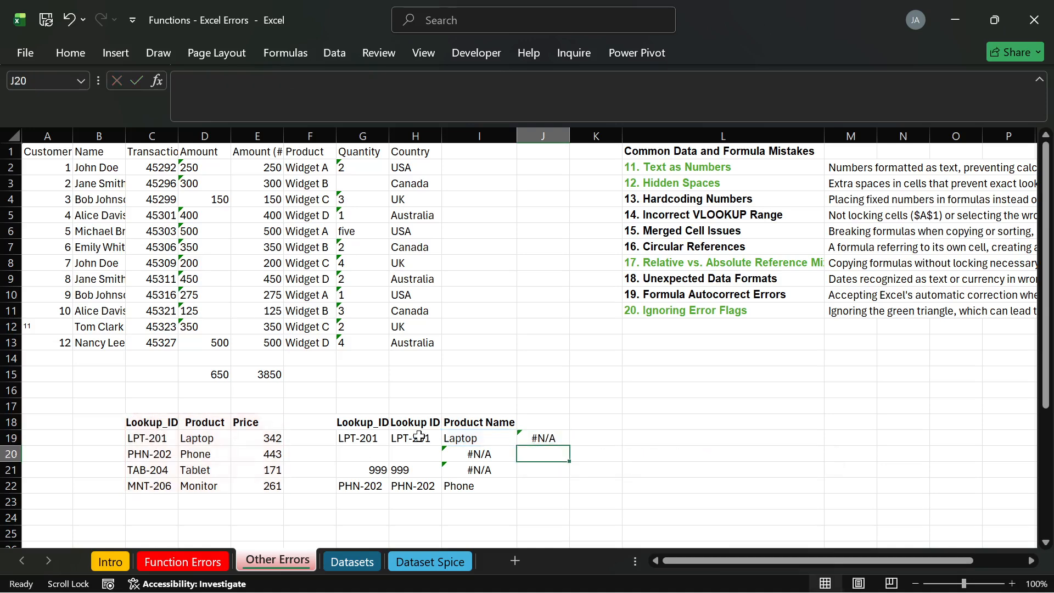
{"action": "double_click", "coordinate": [531, 438]}
{"action": "left_click", "coordinate": [424, 439]}
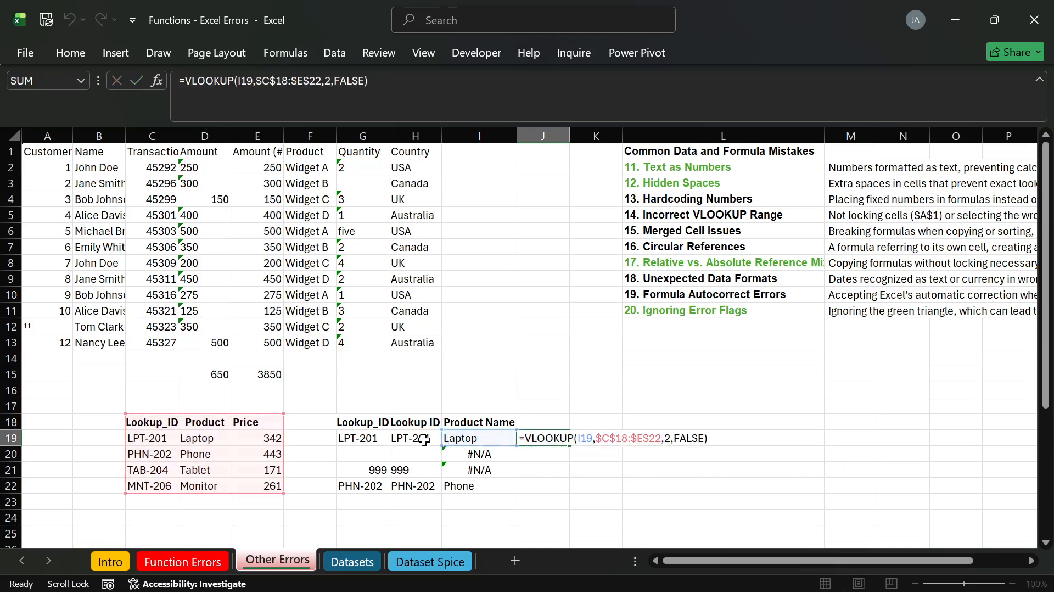
{"action": "double_click", "coordinate": [558, 437]}
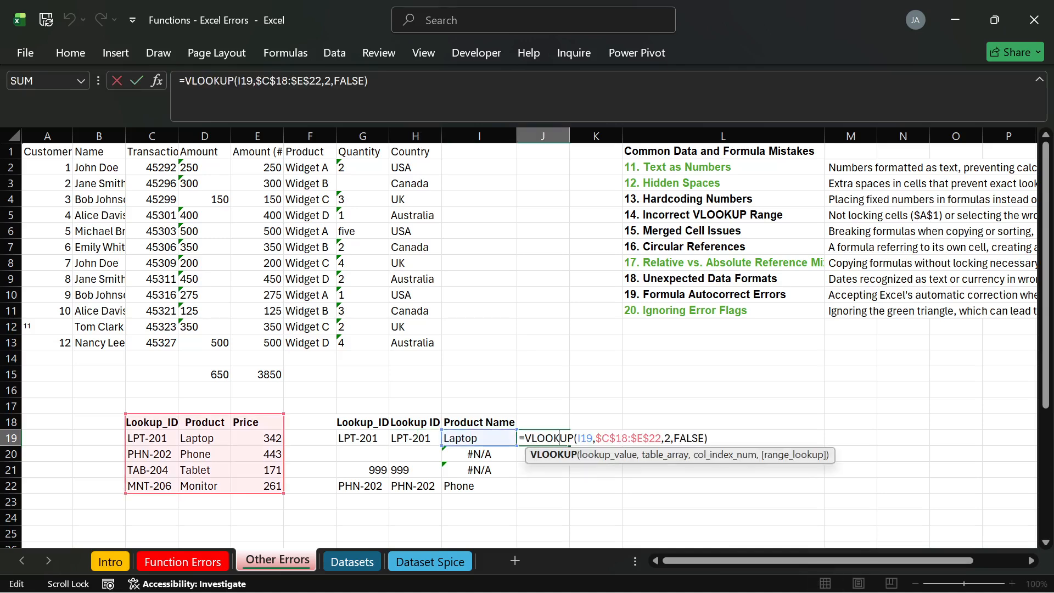
{"action": "key", "text": "Return"}
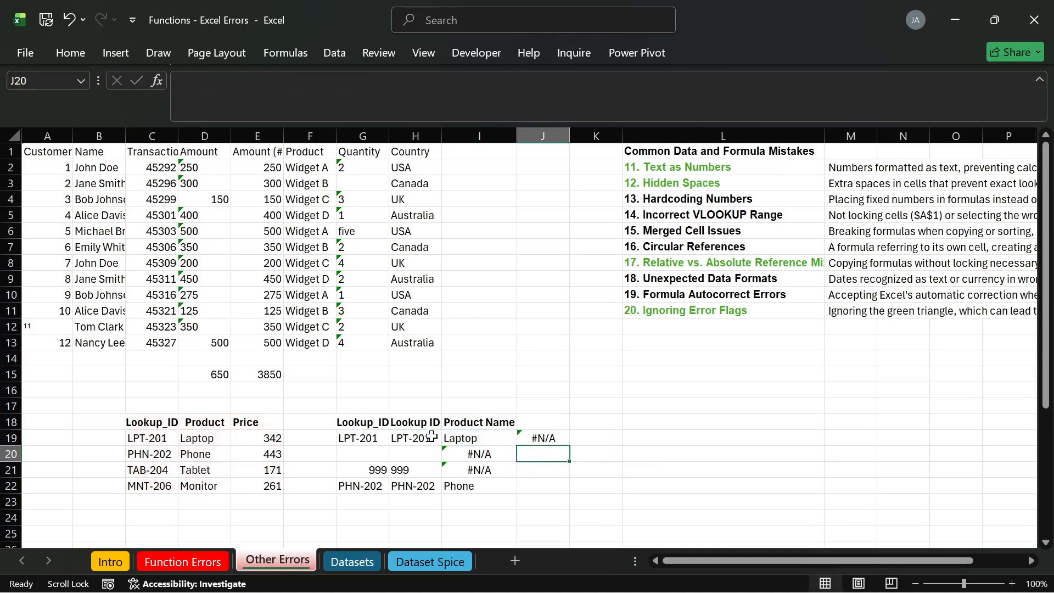
Lock the column reference in H19 as =TRIM($G19) and copy the formula across to J19.
{"action": "double_click", "coordinate": [423, 438]}
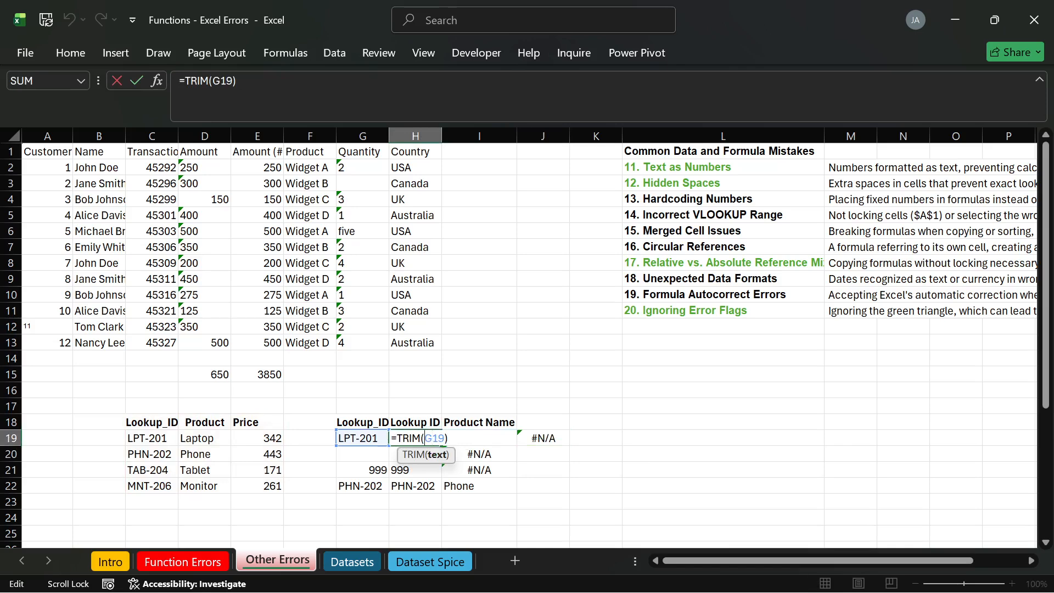
{"action": "type", "text": "$"}
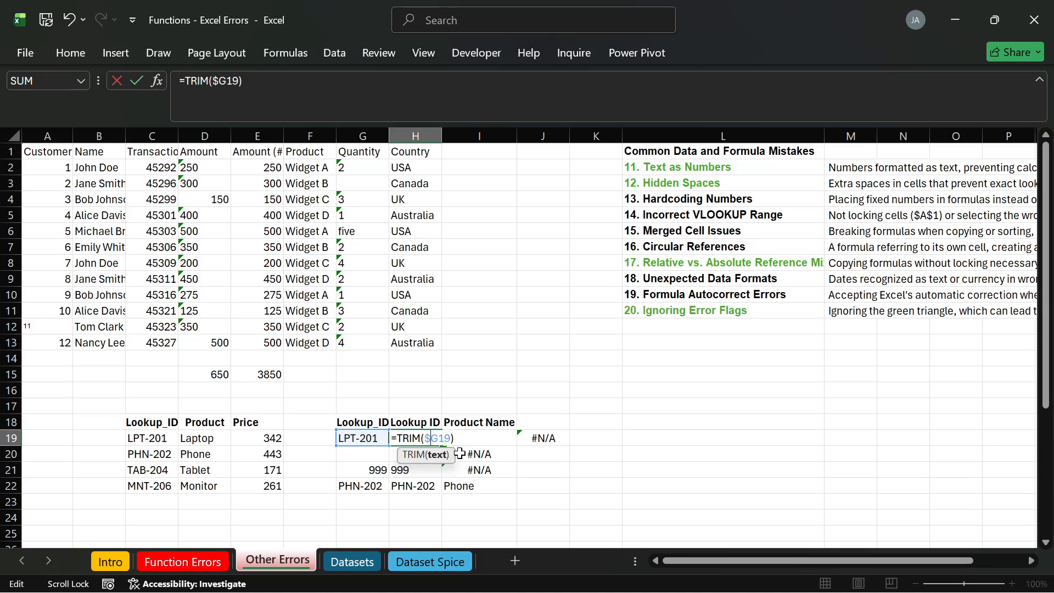
{"action": "key", "text": "Return"}
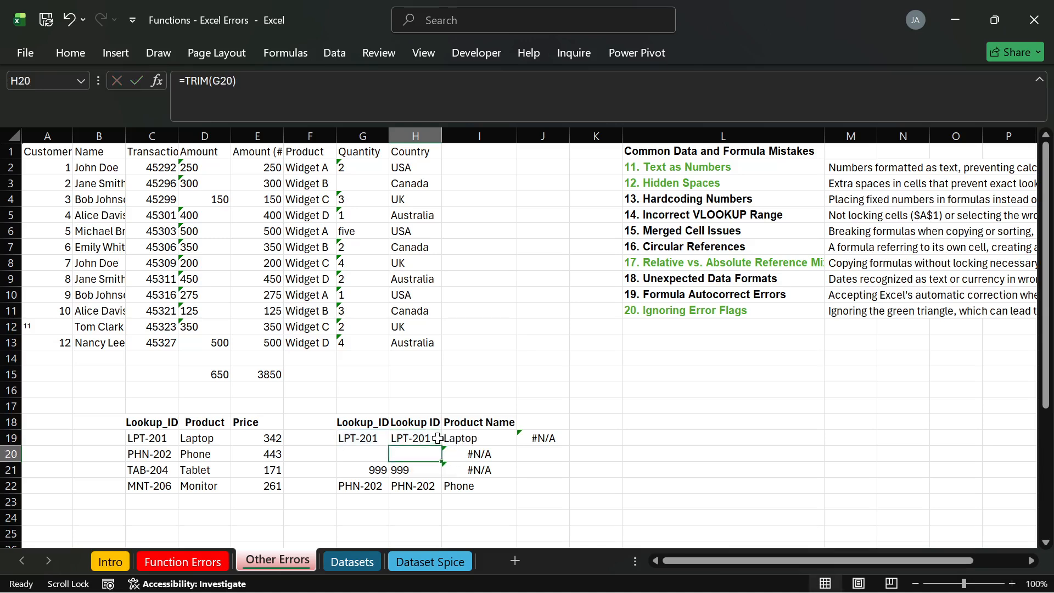
{"action": "key", "text": "Up"}
{"action": "left_click_drag", "start_coordinate": [444, 446], "coordinate": [554, 442]}
{"action": "left_click", "coordinate": [526, 461]}
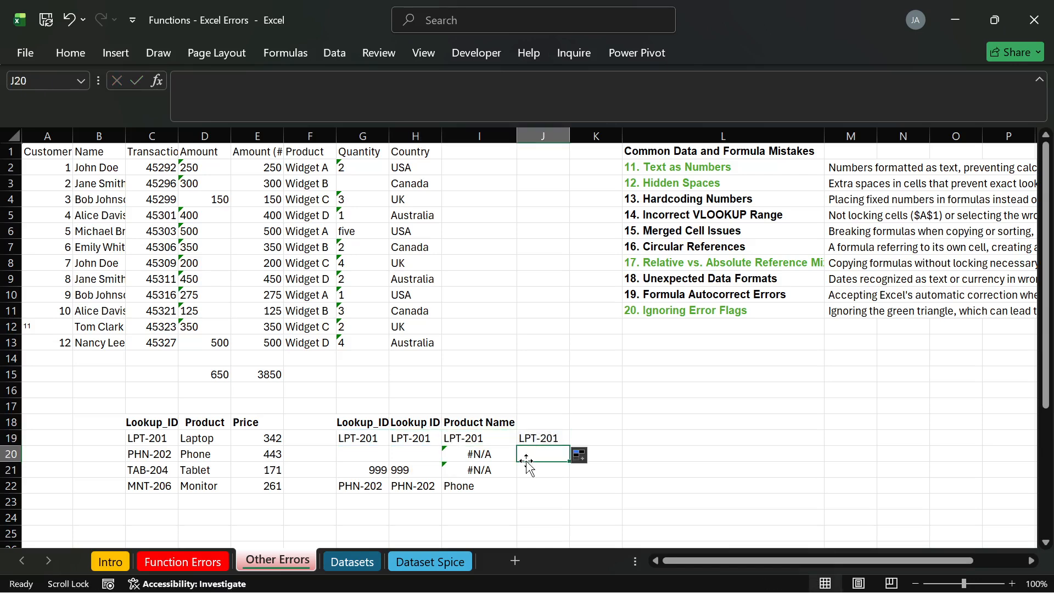
Inspect the locked column reference in the TRIM formulas in J19 and H19.
{"action": "key", "text": "Up"}
{"action": "key", "text": "F2"}
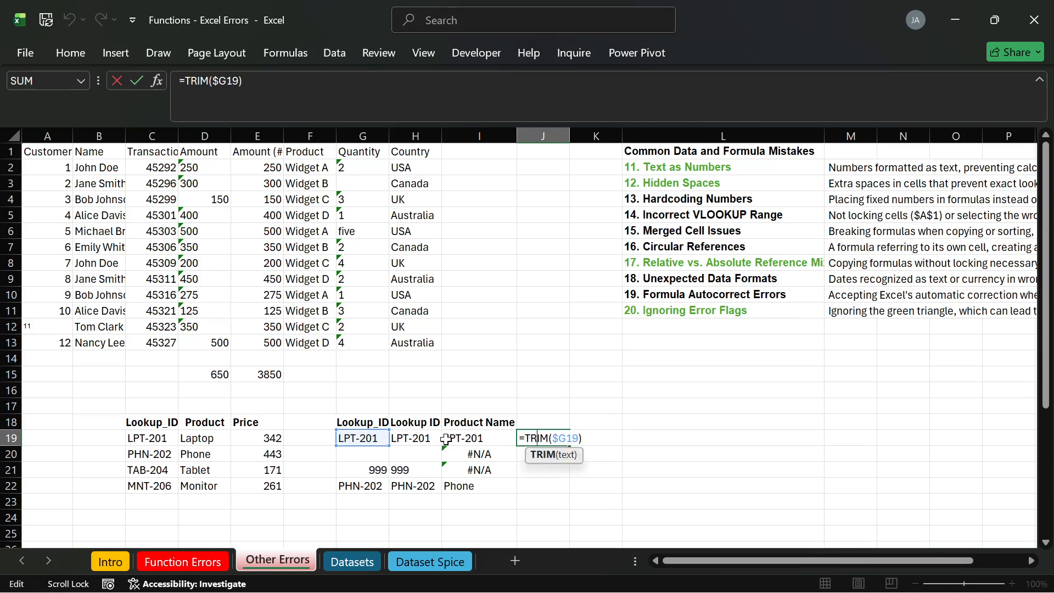
{"action": "key", "text": "Return"}
{"action": "left_click", "coordinate": [535, 437]}
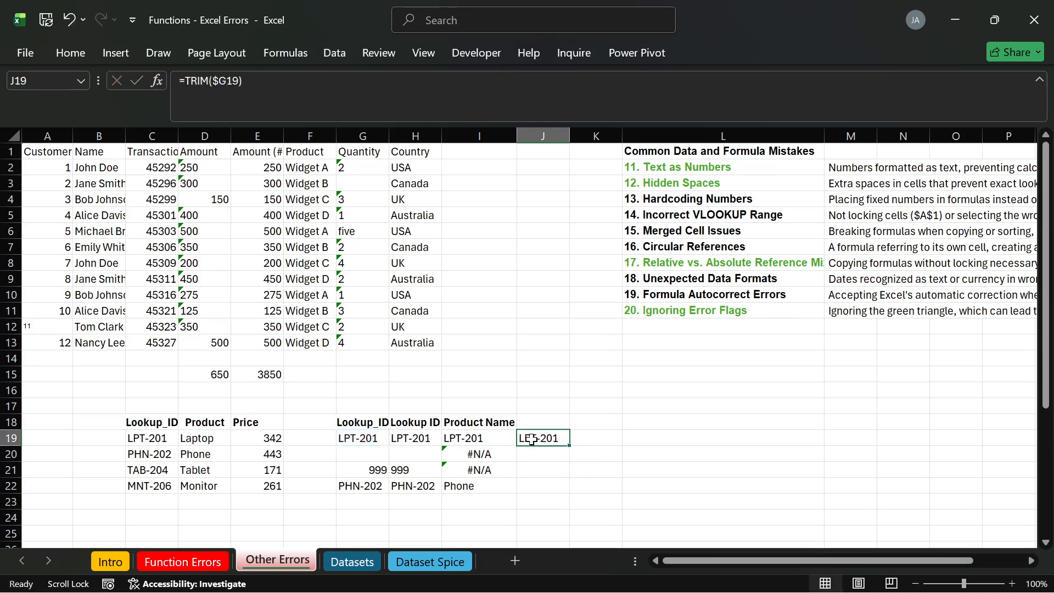
{"action": "double_click", "coordinate": [525, 437]}
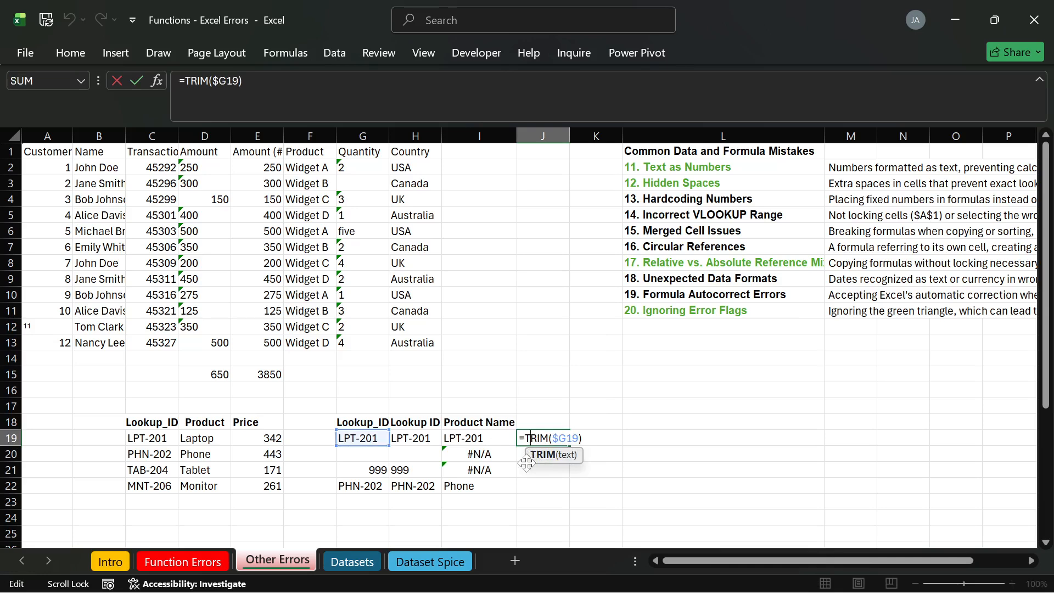
{"action": "key", "text": "Escape"}
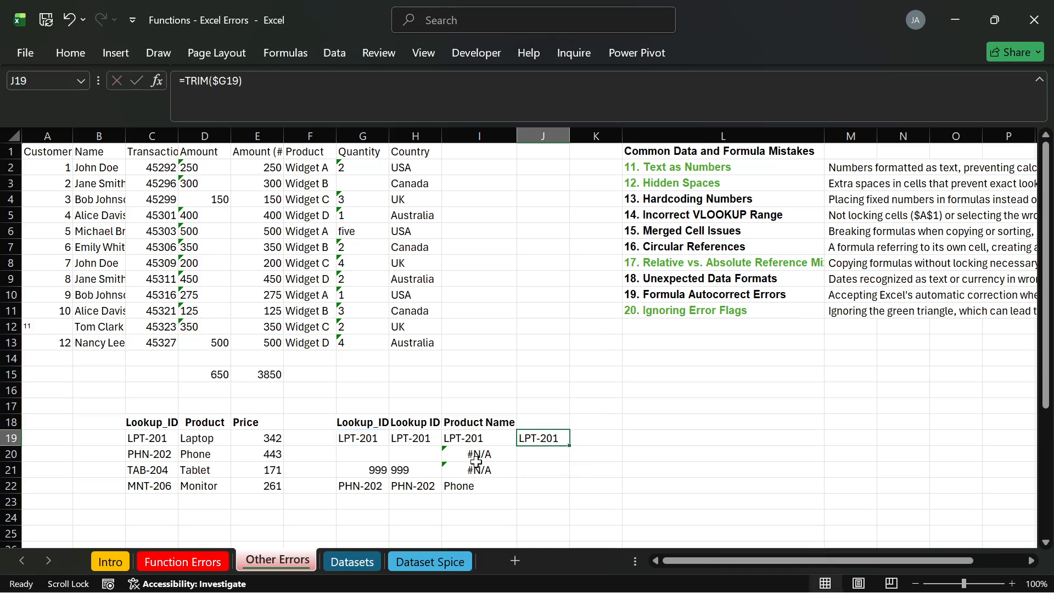
{"action": "left_click", "coordinate": [434, 438]}
{"action": "double_click", "coordinate": [434, 438]}
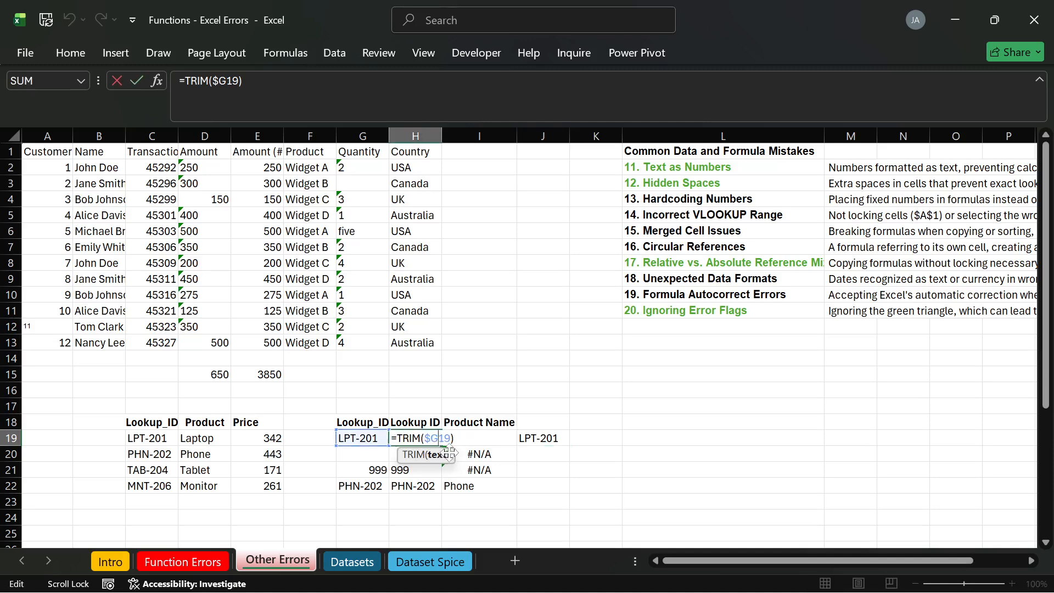
{"action": "key", "text": "Escape"}
{"action": "key", "text": "Tab"}
{"action": "key", "text": "Tab"}
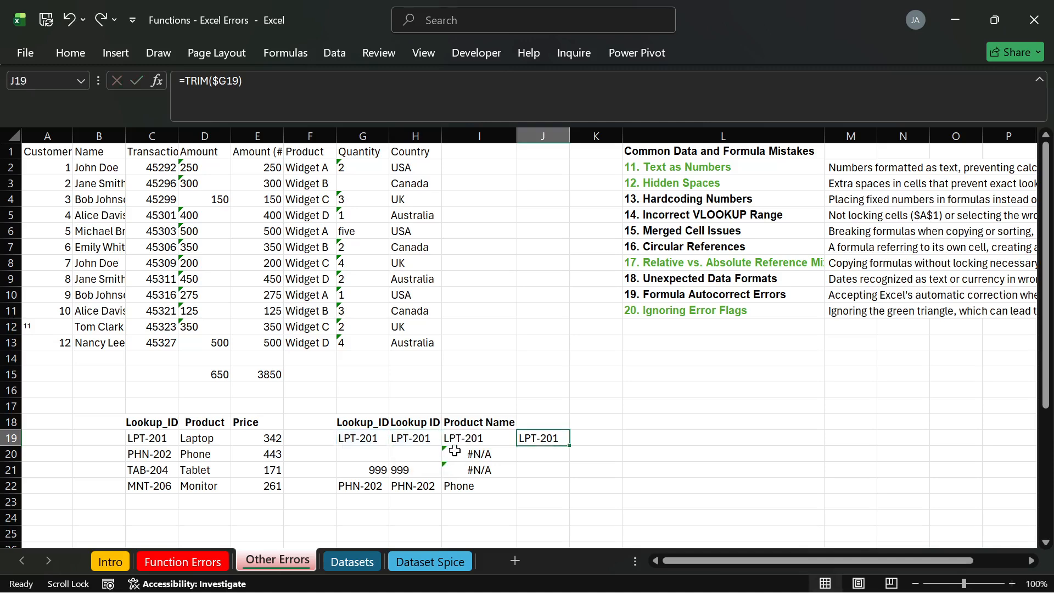
Undo the copy of the TRIM formula across to J19 and the column lock in H19.
{"action": "left_click", "coordinate": [420, 438]}
{"action": "left_click", "coordinate": [544, 439]}
{"action": "key", "text": "ctrl+z"}
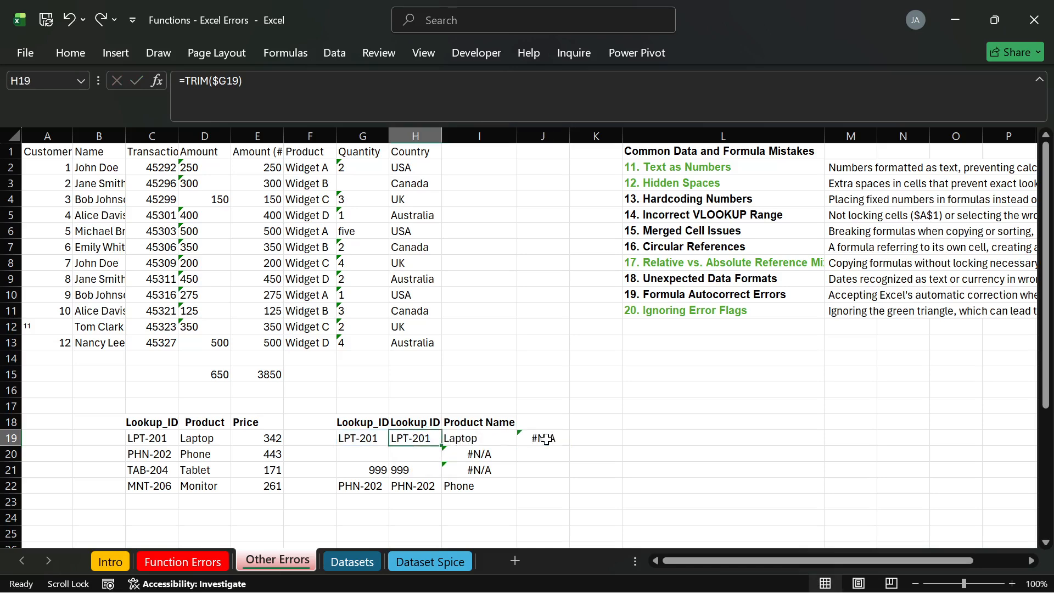
{"action": "key", "text": "ctrl+z"}
{"action": "left_click", "coordinate": [545, 439]}
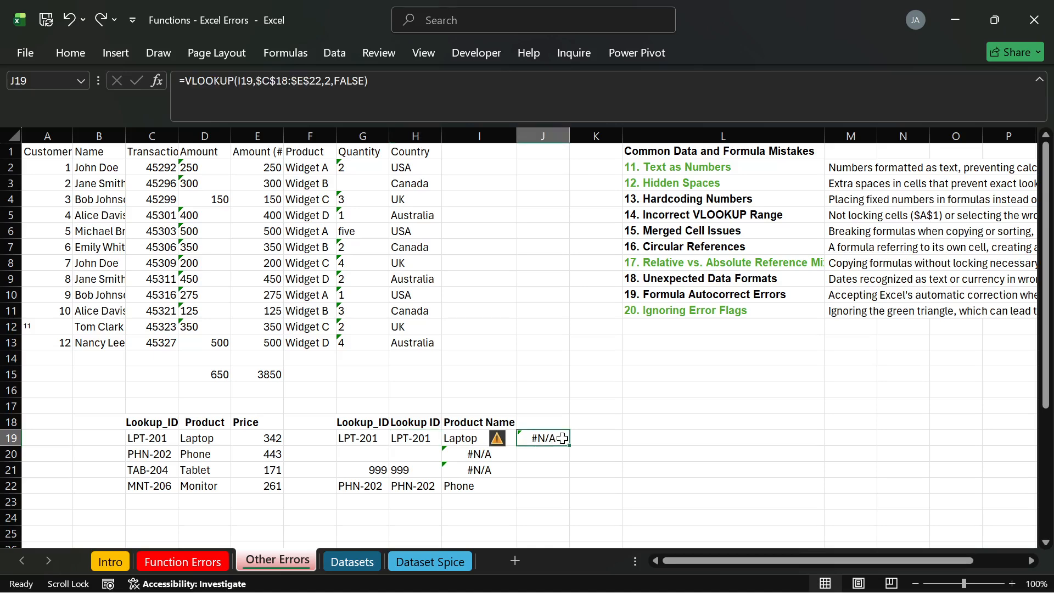
Change H19 to =TRIM($G19) again and fill the formula down to H22.
{"action": "double_click", "coordinate": [432, 435]}
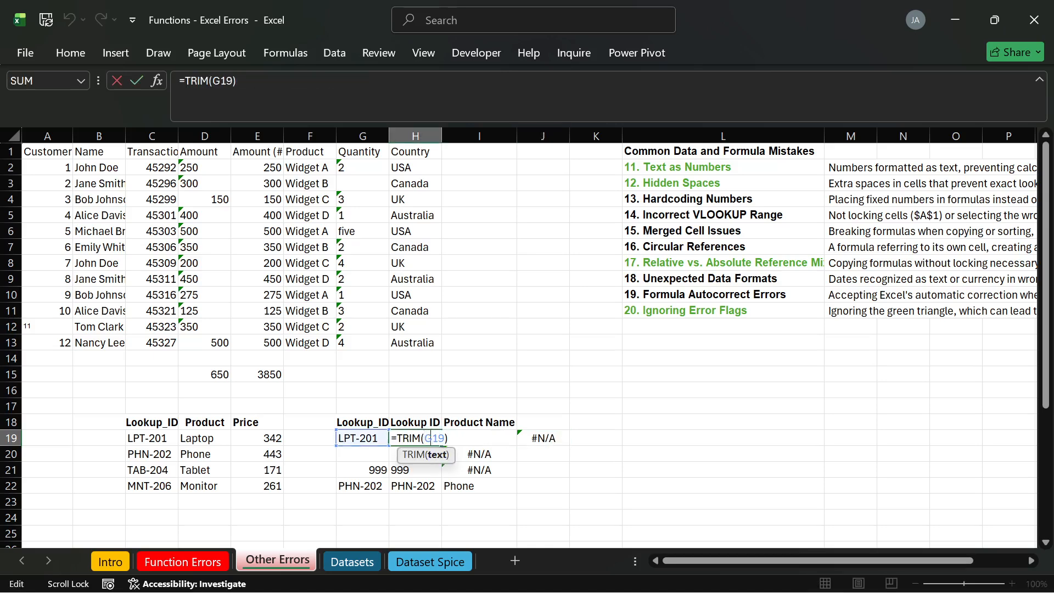
{"action": "key", "text": "Return"}
{"action": "key", "text": "Up"}
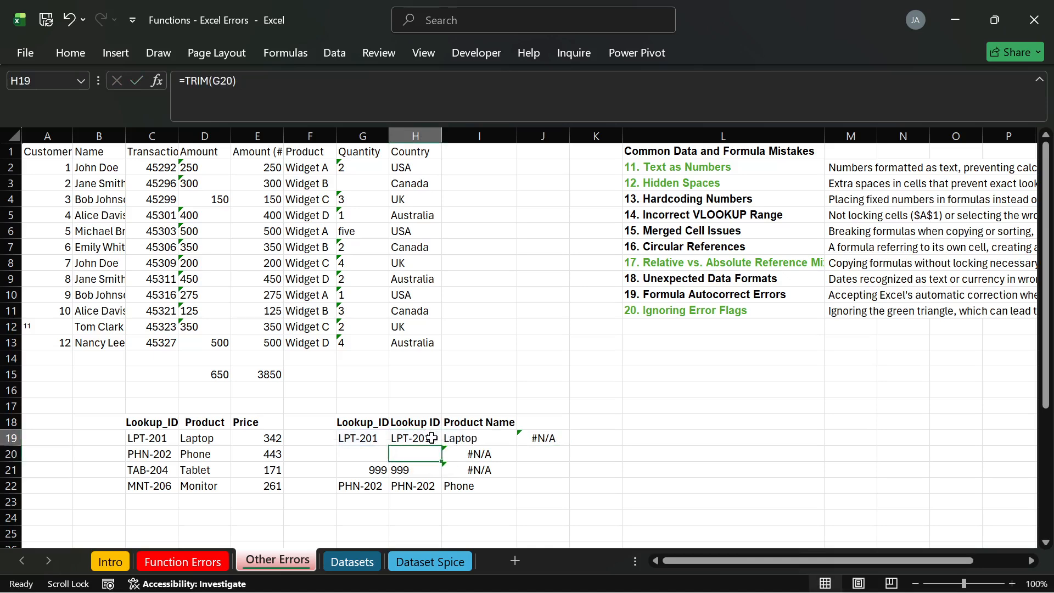
{"action": "left_click_drag", "start_coordinate": [443, 446], "coordinate": [443, 491]}
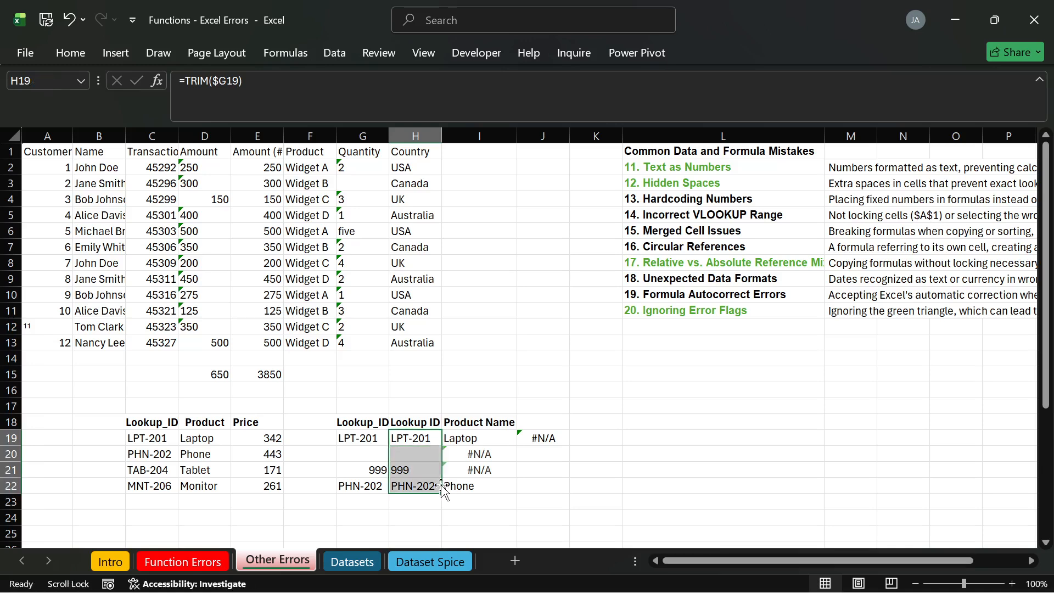
{"action": "left_click", "coordinate": [427, 490]}
Inspect the VLOOKUP references in I19 and J19, and undo the column lock in the TRIM formulas of H19:H22.
{"action": "left_click", "coordinate": [472, 439]}
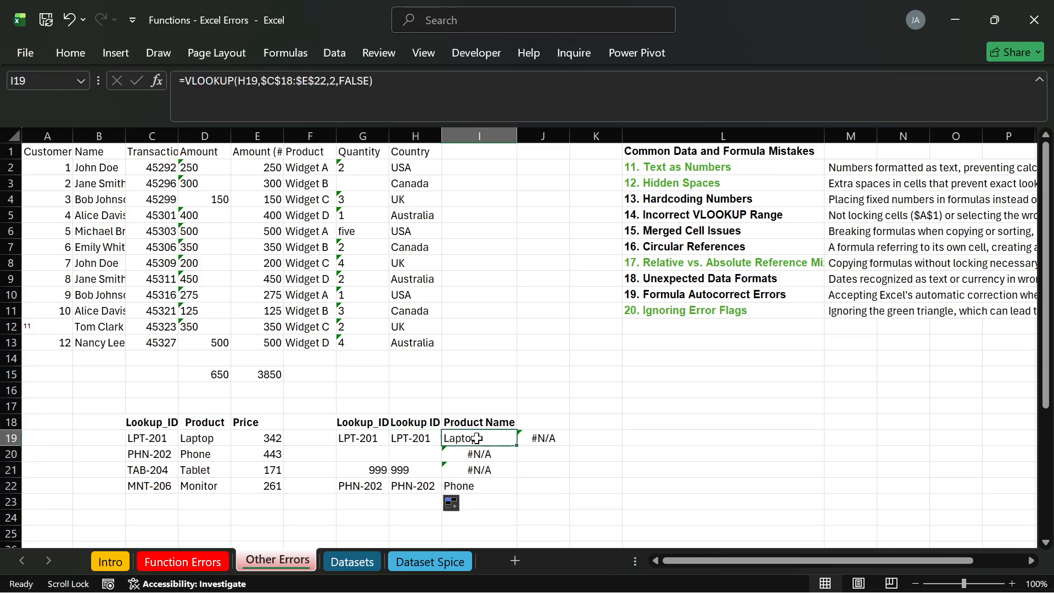
{"action": "left_click", "coordinate": [542, 444]}
{"action": "double_click", "coordinate": [544, 446]}
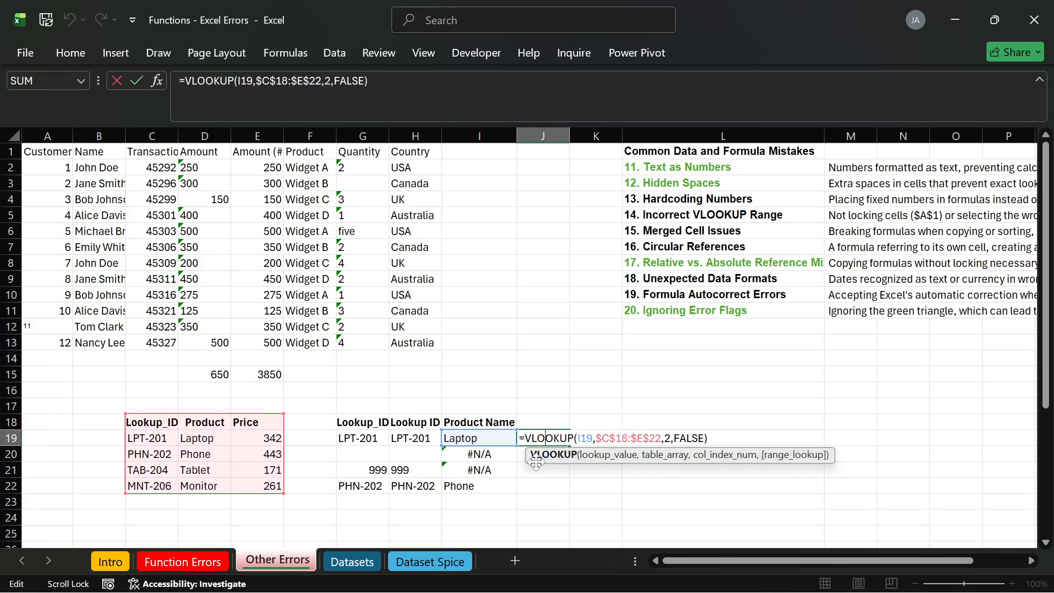
{"action": "key", "text": "Return"}
{"action": "key", "text": "Up"}
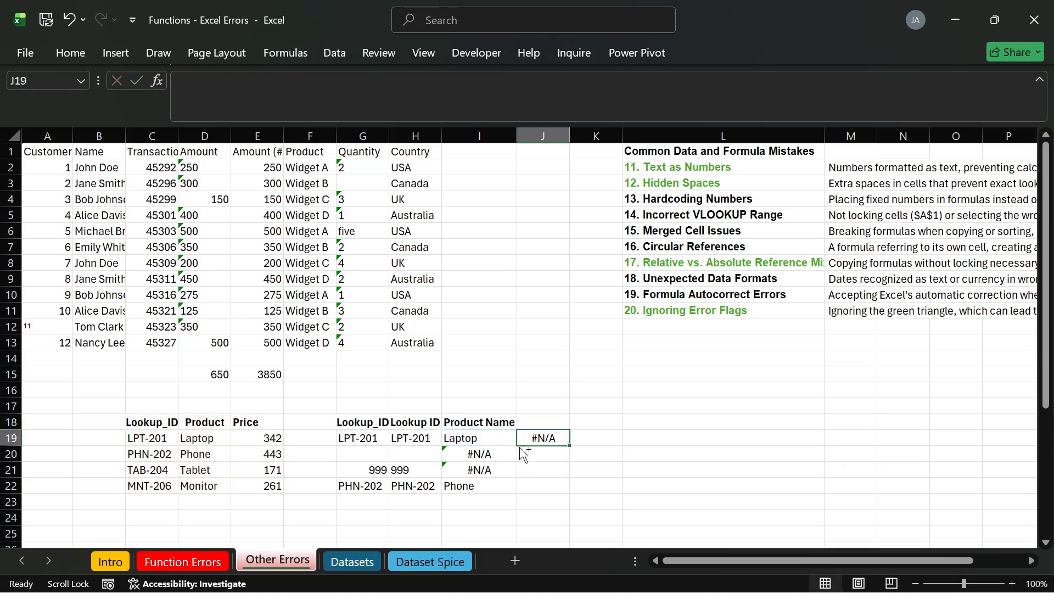
{"action": "left_click", "coordinate": [424, 444]}
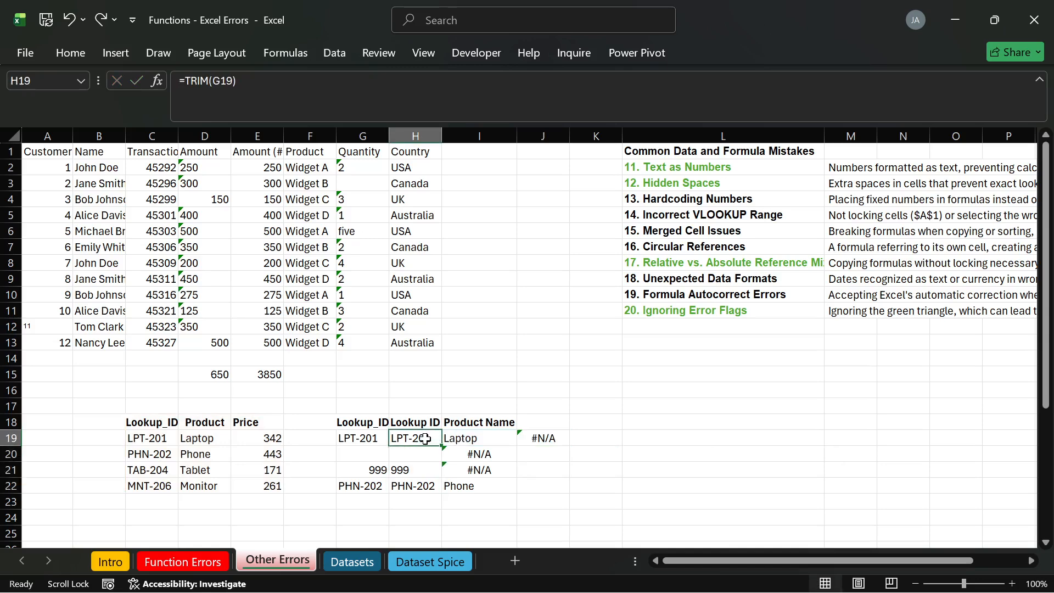
Lock the lookup value in I19's VLOOKUP as $H19, copy the formula across to J19 and check the copied references.
{"action": "double_click", "coordinate": [462, 439]}
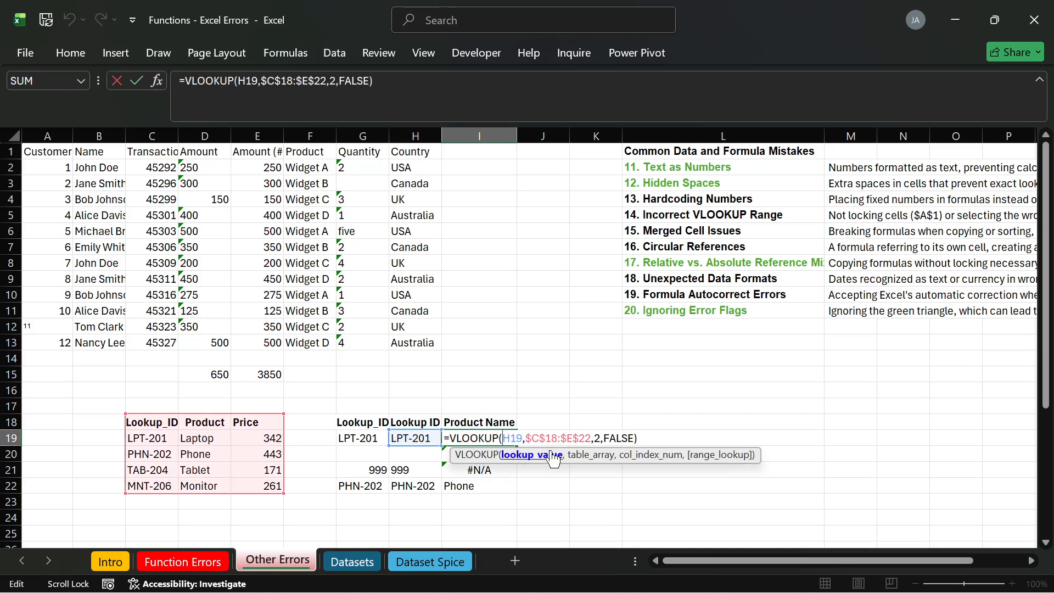
{"action": "key", "text": "Return"}
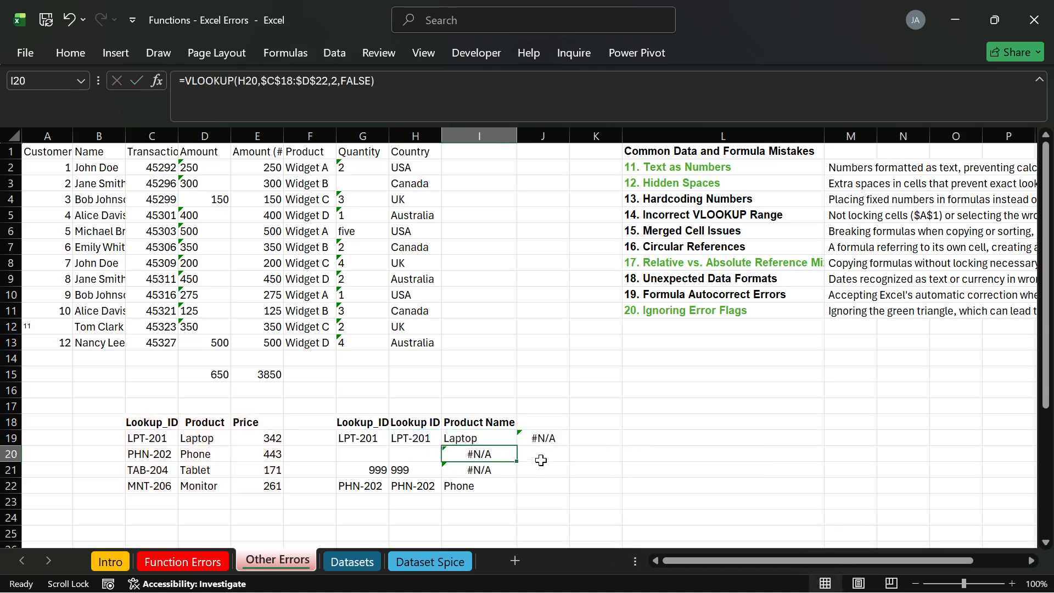
{"action": "left_click", "coordinate": [503, 437]}
{"action": "left_click_drag", "start_coordinate": [517, 448], "coordinate": [552, 439]}
{"action": "left_click", "coordinate": [540, 440]}
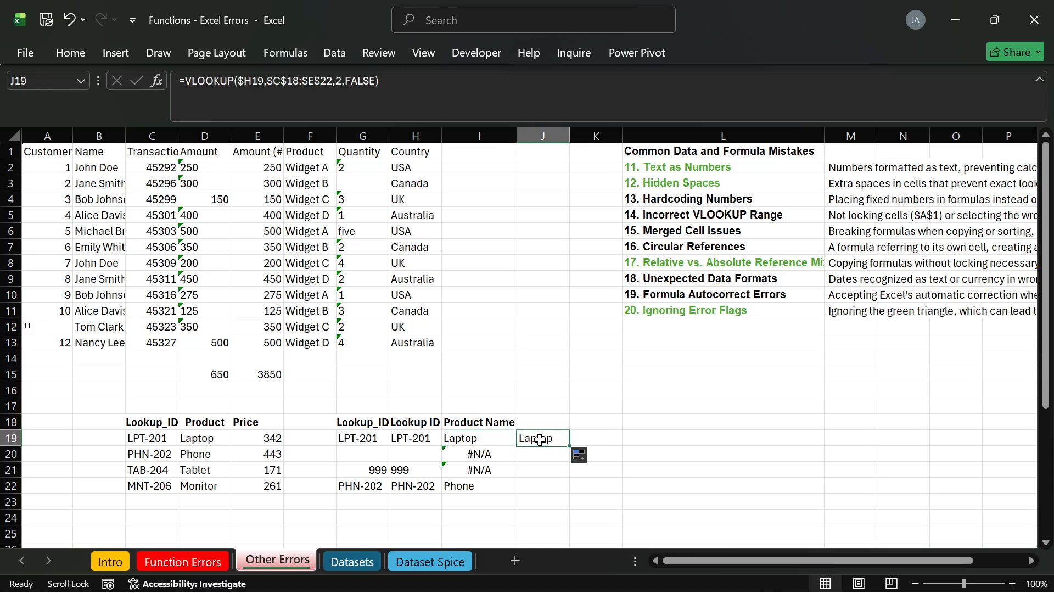
{"action": "left_click", "coordinate": [486, 440]}
{"action": "double_click", "coordinate": [529, 439]}
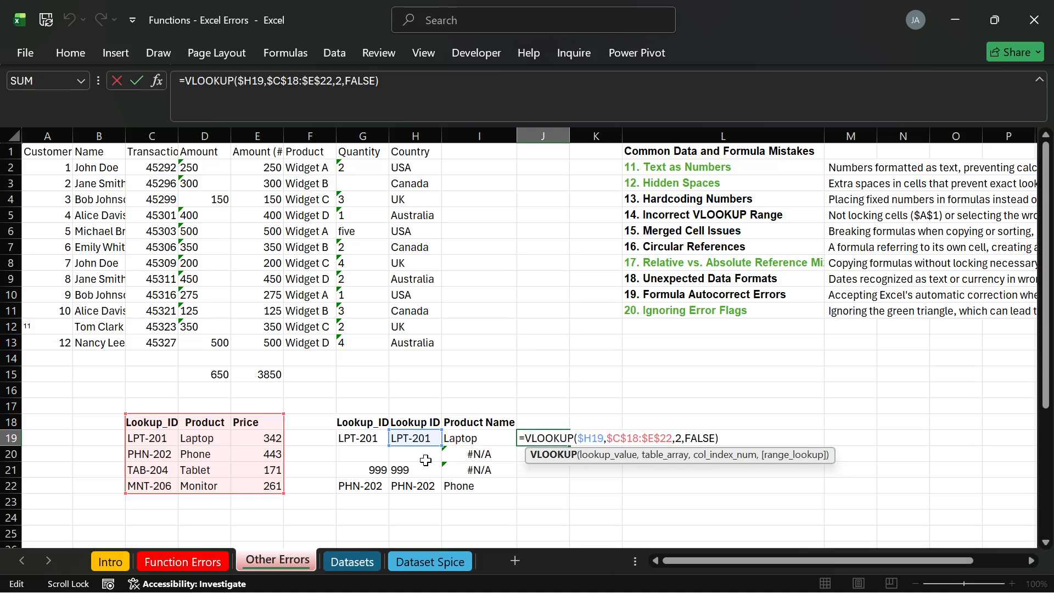
{"action": "key", "text": "Return"}
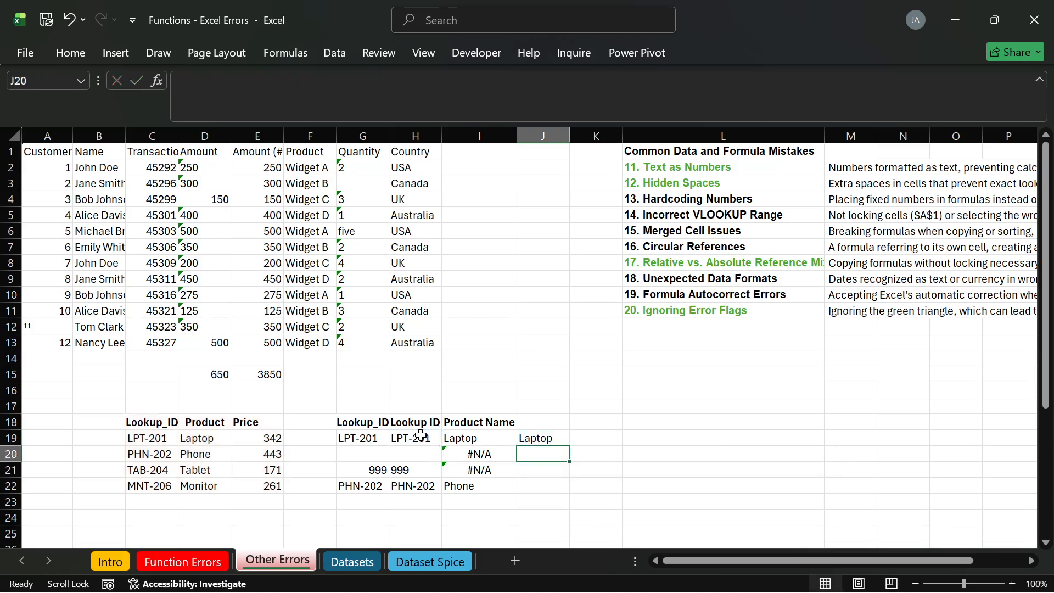
{"action": "left_click", "coordinate": [421, 436]}
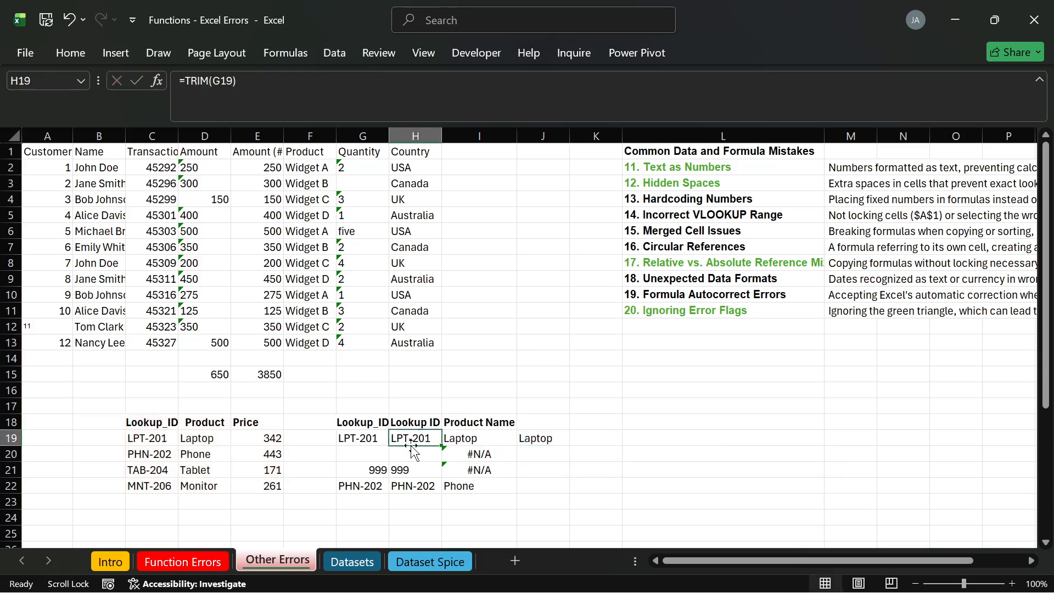
{"action": "left_click", "coordinate": [449, 450]}
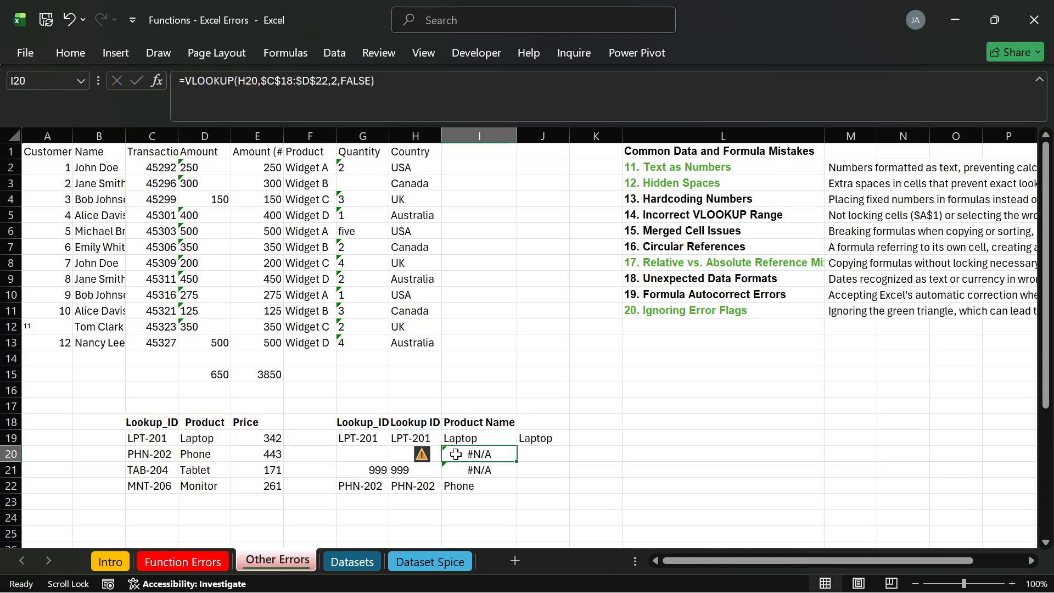
Examine the column index in J19's VLOOKUP and the Product column of the lookup table.
{"action": "left_click", "coordinate": [431, 441]}
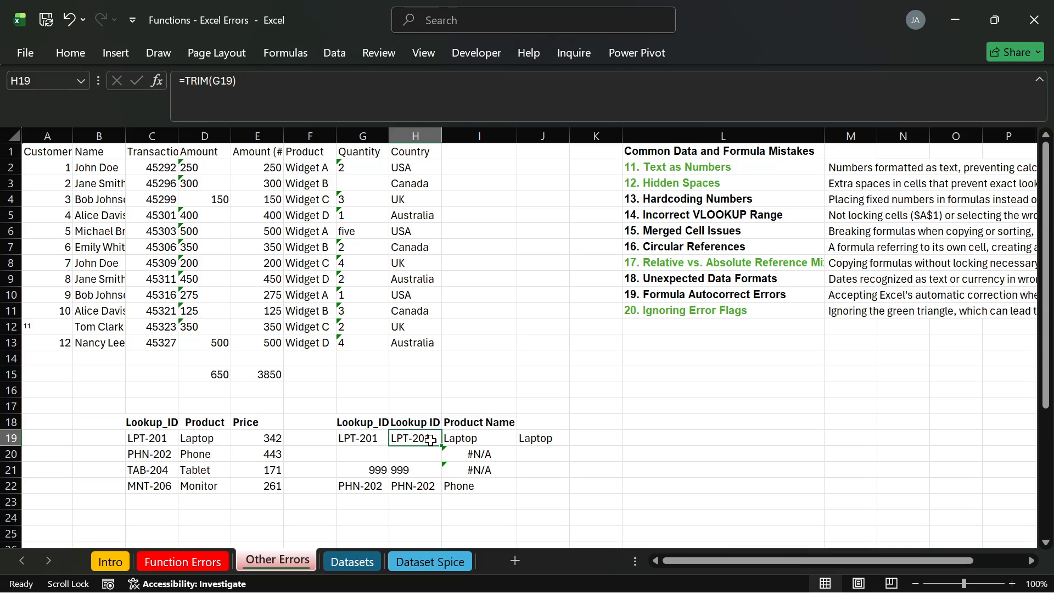
{"action": "double_click", "coordinate": [536, 448]}
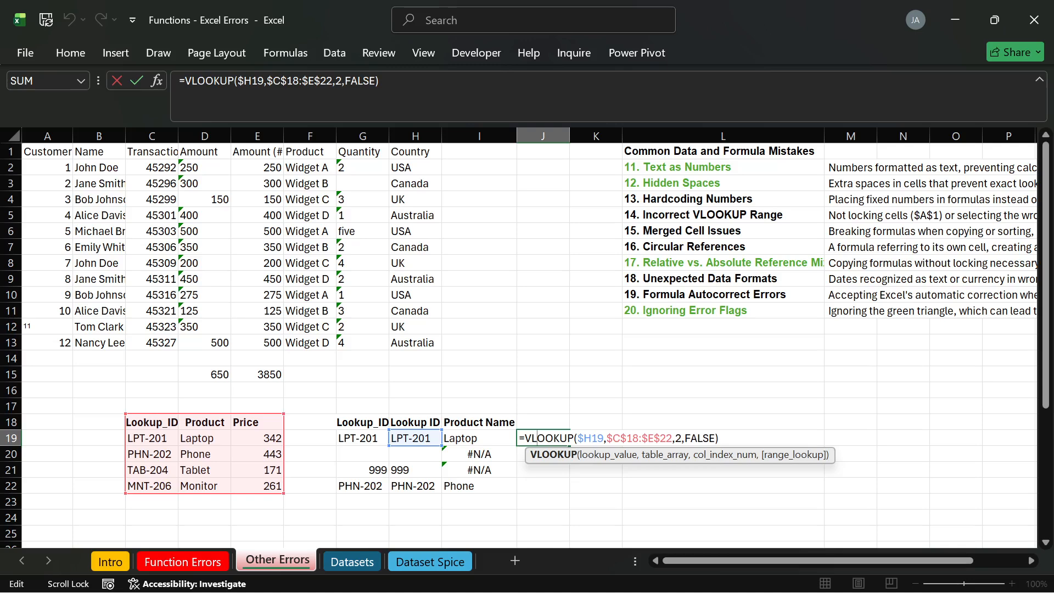
{"action": "double_click", "coordinate": [679, 438]}
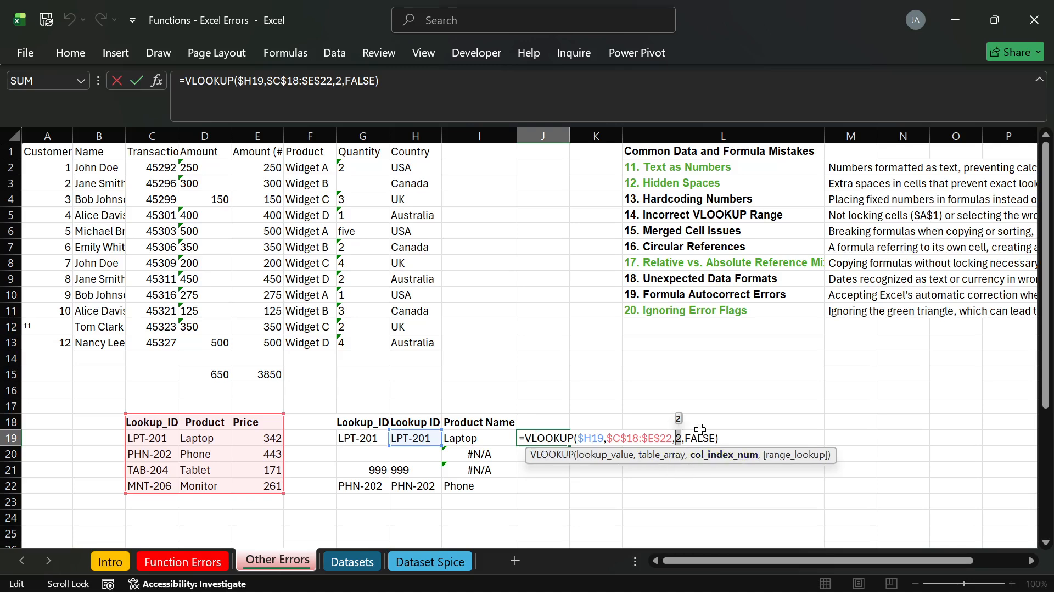
{"action": "key", "text": "Return"}
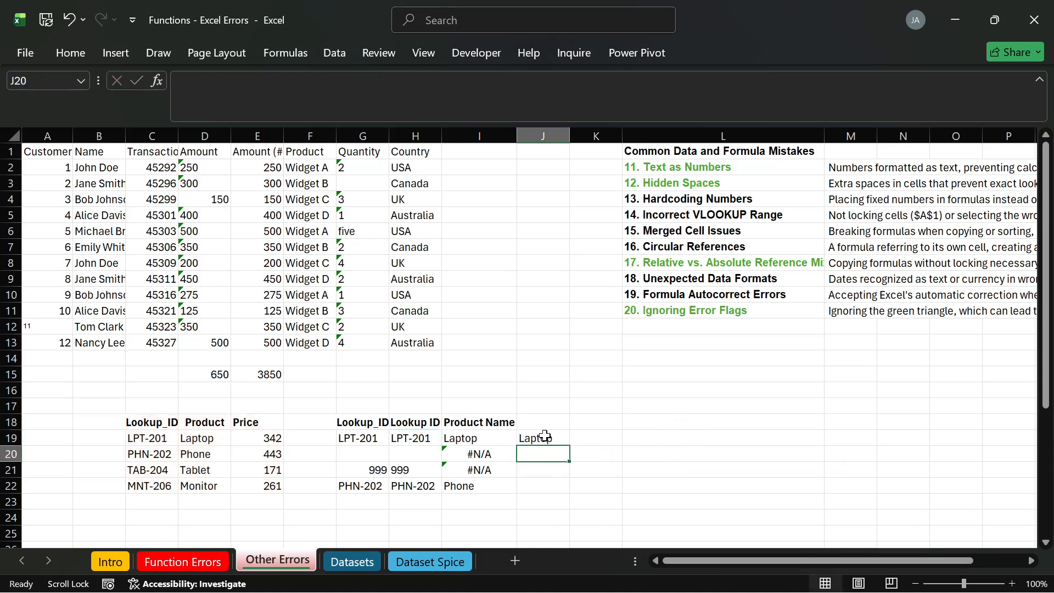
{"action": "left_click", "coordinate": [542, 437]}
{"action": "left_click_drag", "start_coordinate": [196, 437], "coordinate": [206, 471]}
{"action": "left_click", "coordinate": [213, 424]}
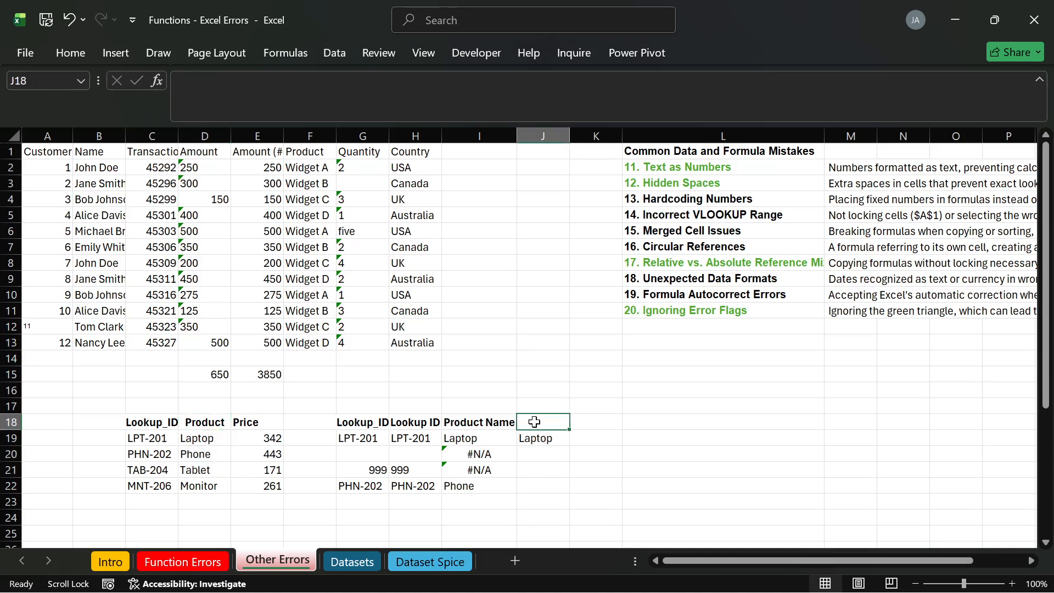
Copy the header format from I18 to J18 and rename the J18 header as Price.
{"action": "left_click", "coordinate": [510, 423]}
{"action": "left_click_drag", "start_coordinate": [516, 429], "coordinate": [553, 426]}
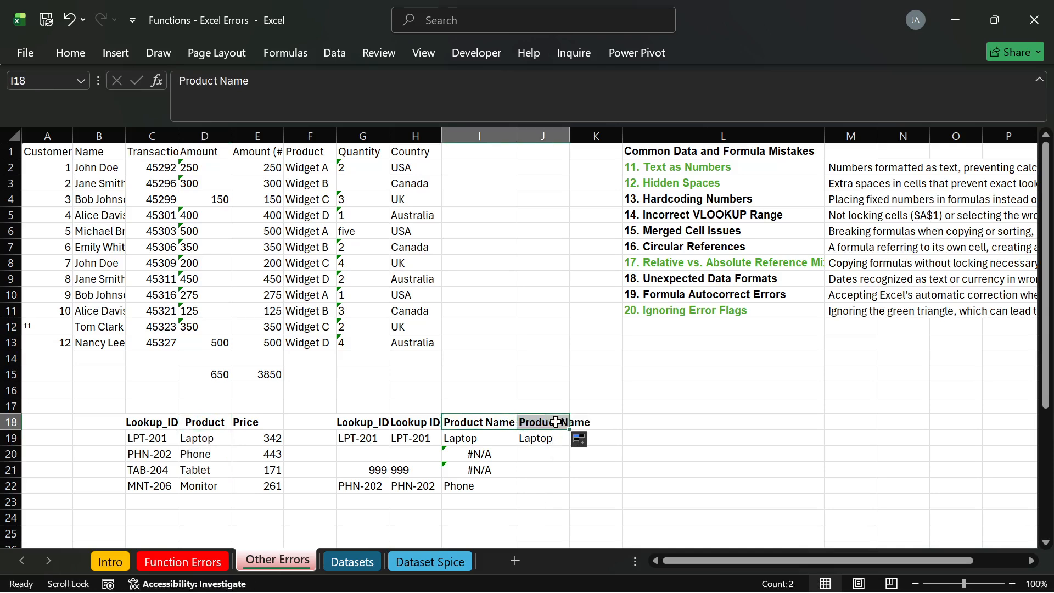
{"action": "left_click", "coordinate": [557, 422]}
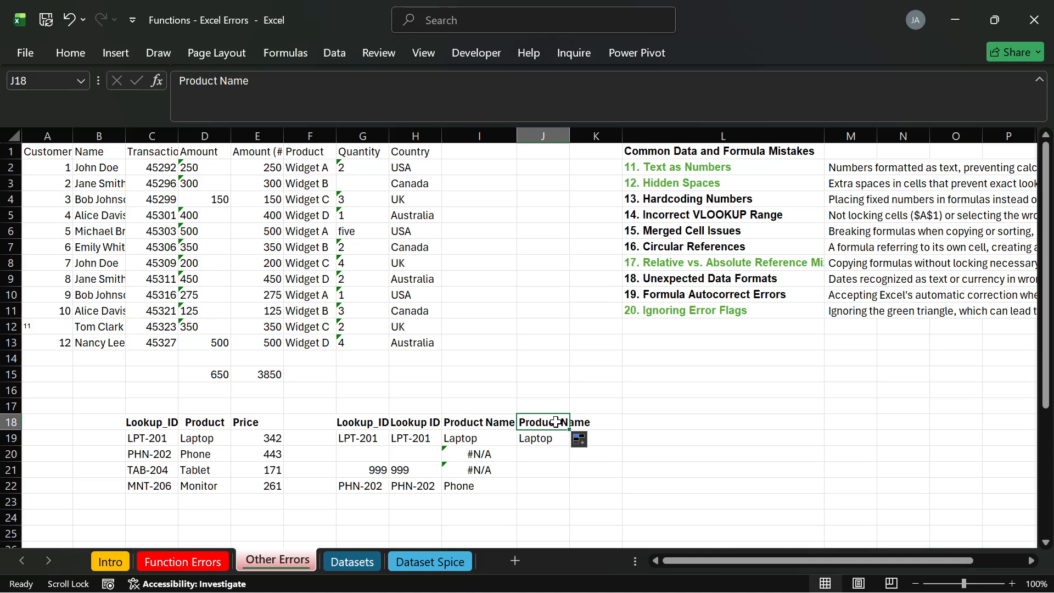
{"action": "type", "text": "Price"}
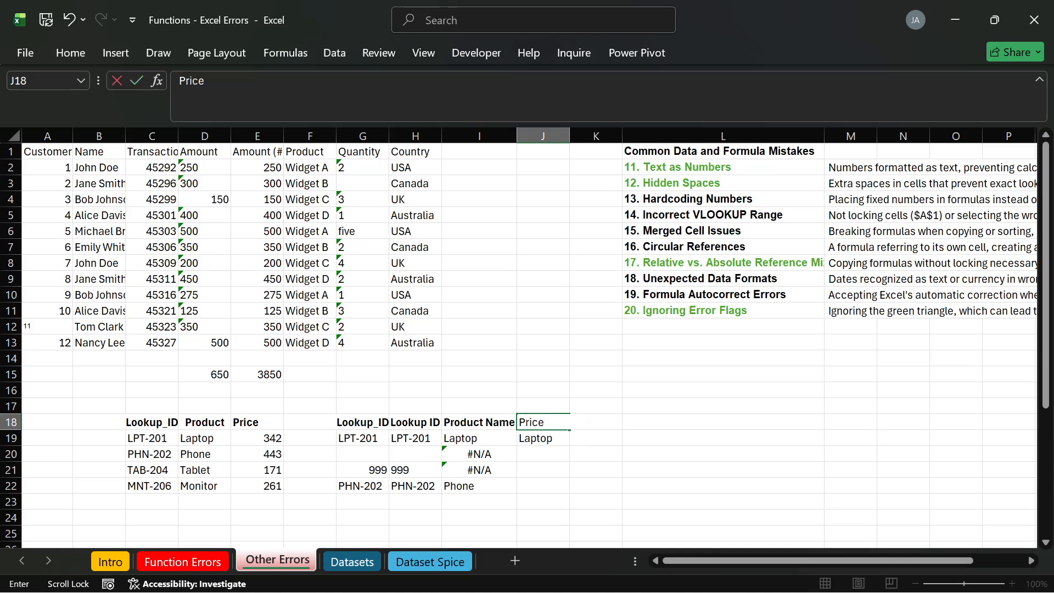
{"action": "key", "text": "Return"}
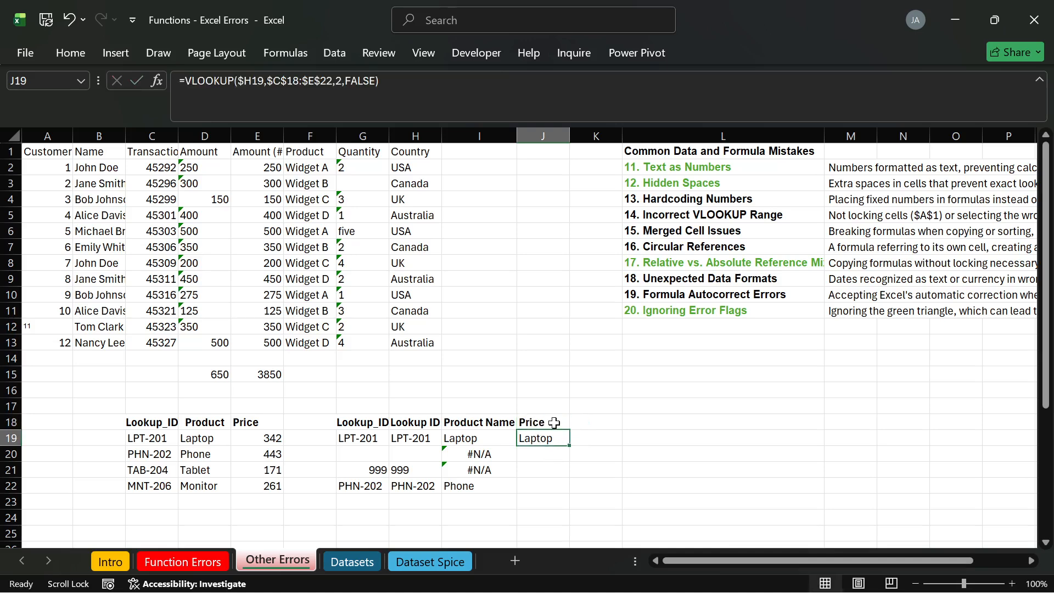
Set the column index in J19's VLOOKUP to 3 and compare it with I19's formula and the source price in E19.
{"action": "double_click", "coordinate": [470, 439]}
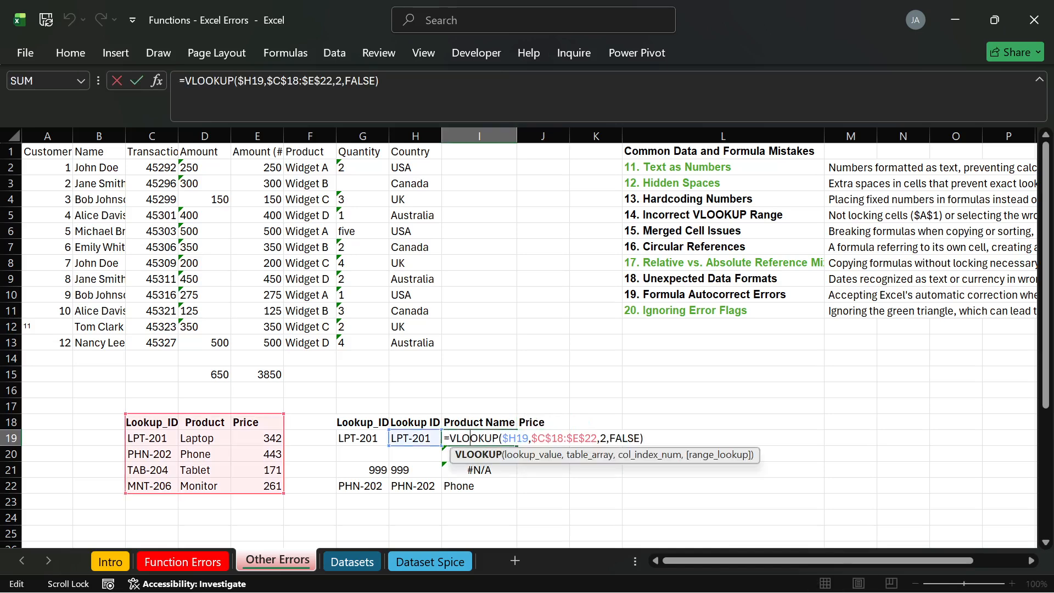
{"action": "key", "text": "Return"}
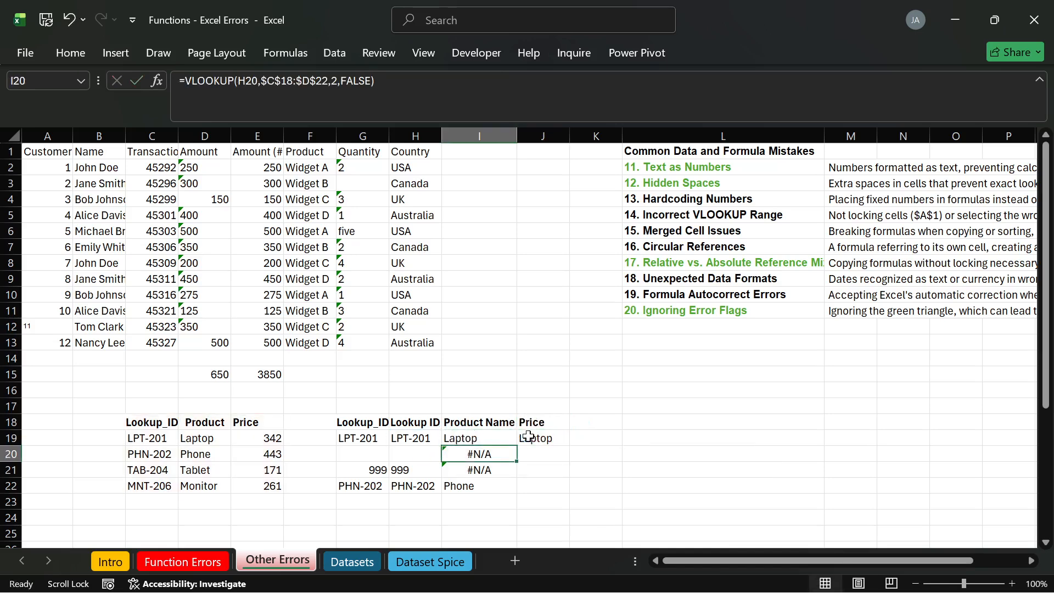
{"action": "double_click", "coordinate": [532, 439]}
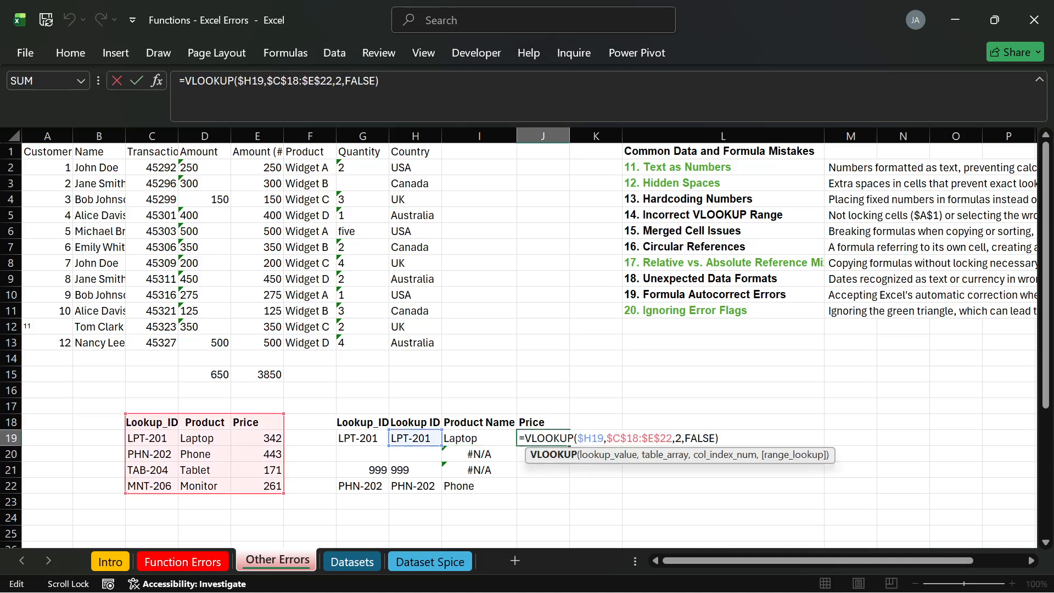
{"action": "type", "text": "3"}
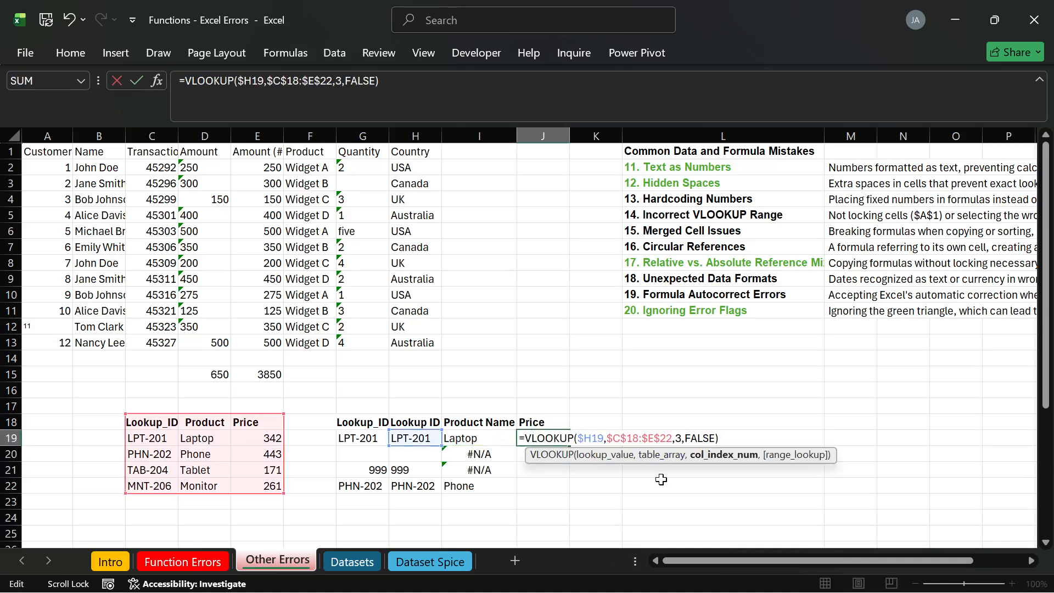
{"action": "key", "text": "Return"}
{"action": "left_click", "coordinate": [275, 438]}
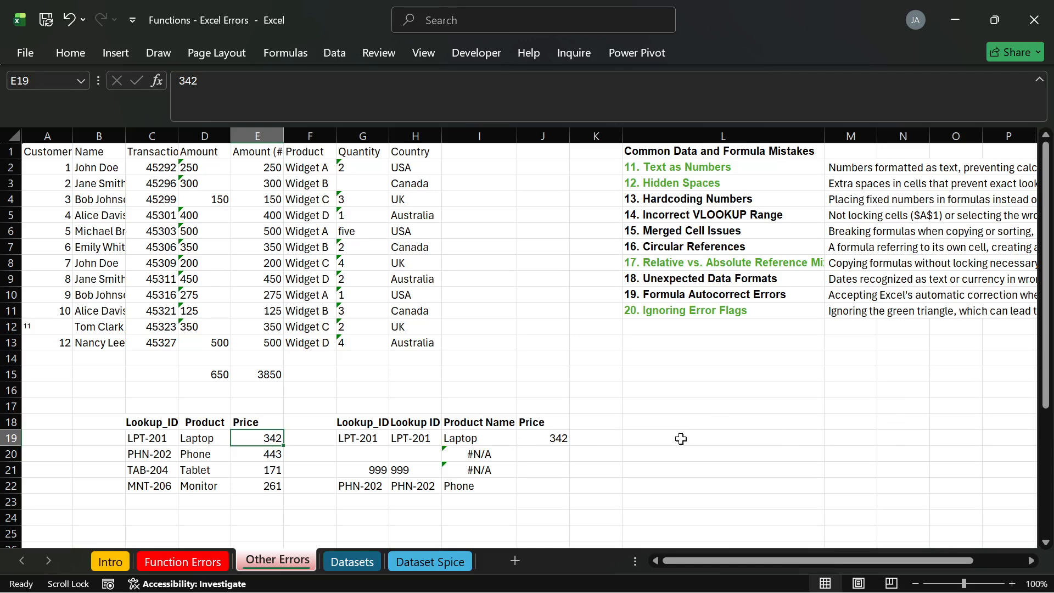
{"action": "left_click", "coordinate": [493, 438]}
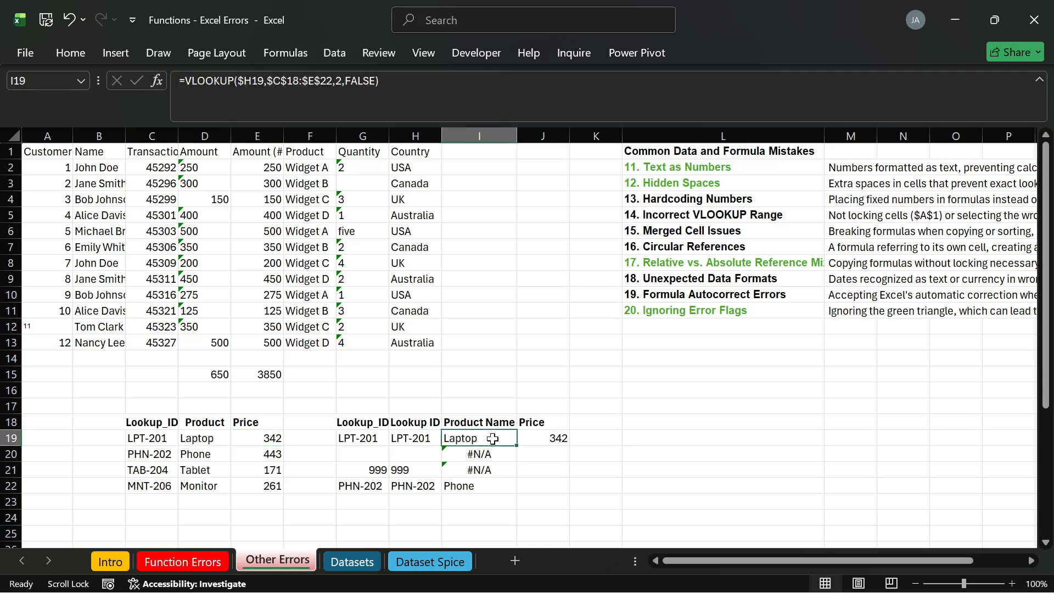
{"action": "left_click", "coordinate": [533, 442]}
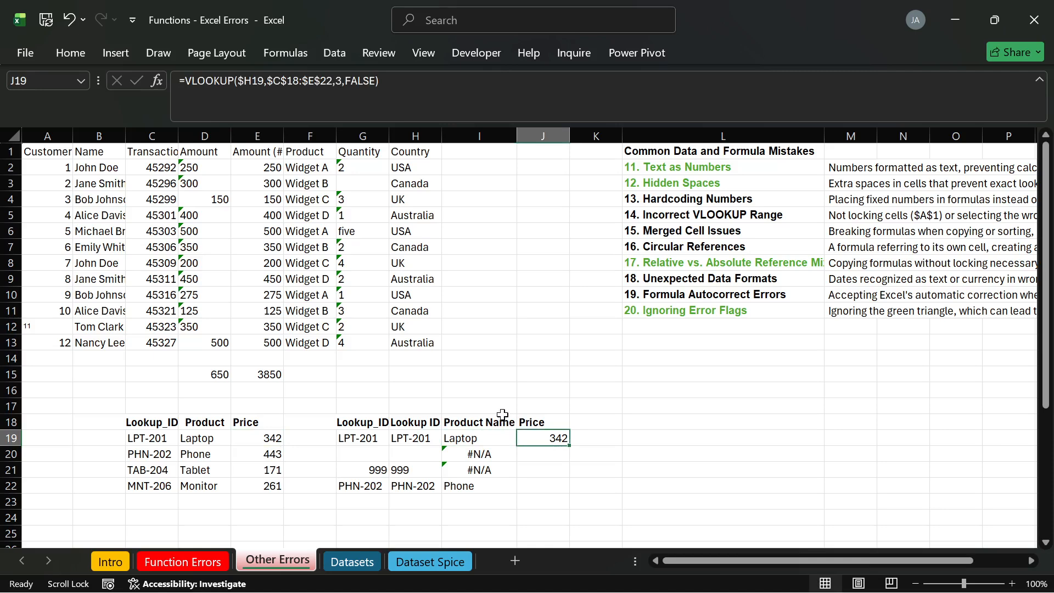
Number the lookup table's columns 1, 2 and 3 in cells C17, D17 and E17 above the headers.
{"action": "left_click", "coordinate": [222, 404]}
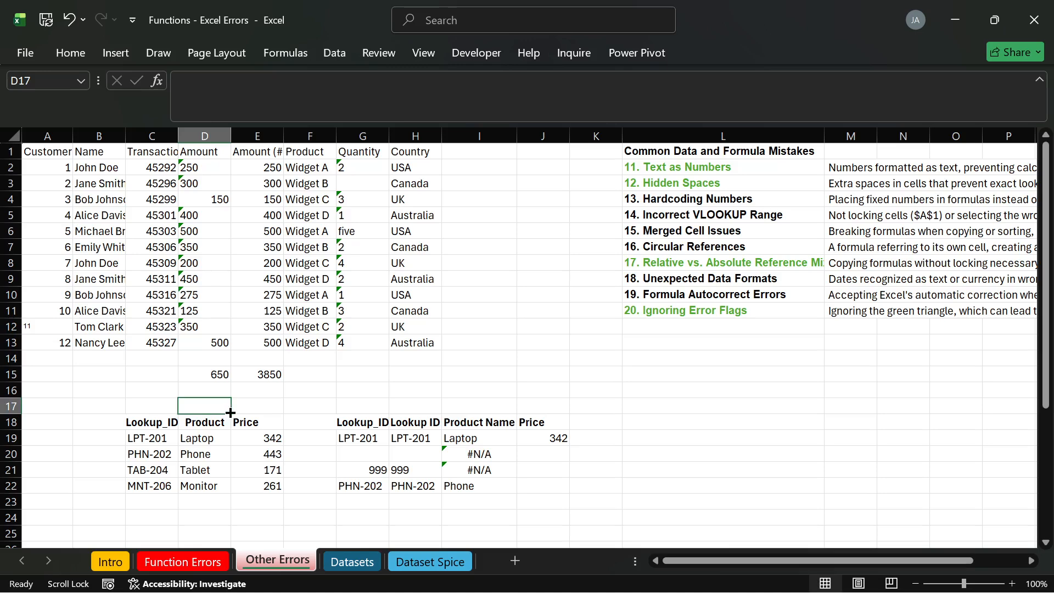
{"action": "double_click", "coordinate": [477, 439]}
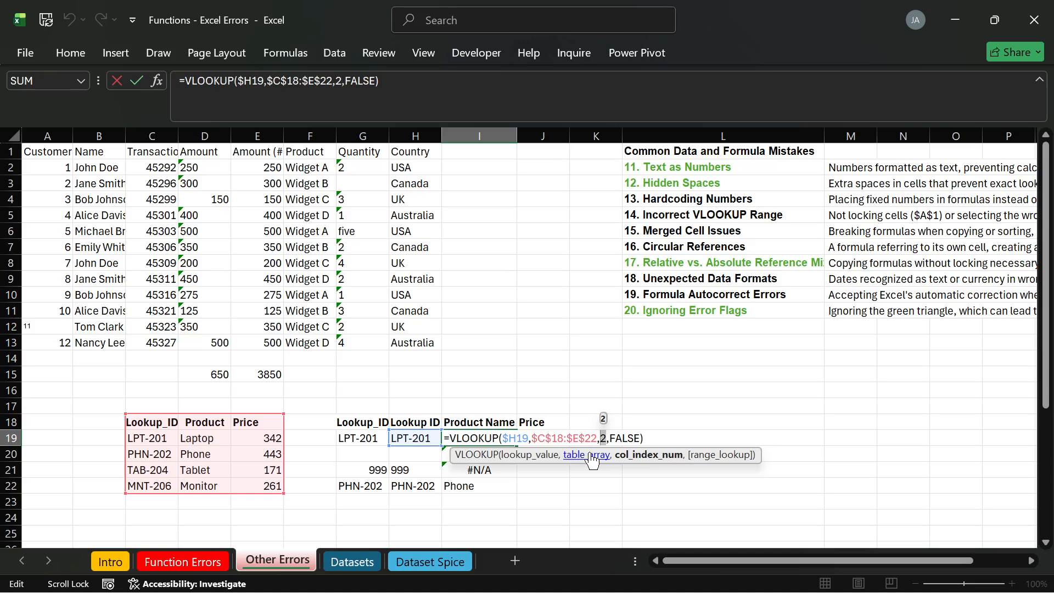
{"action": "key", "text": "Return"}
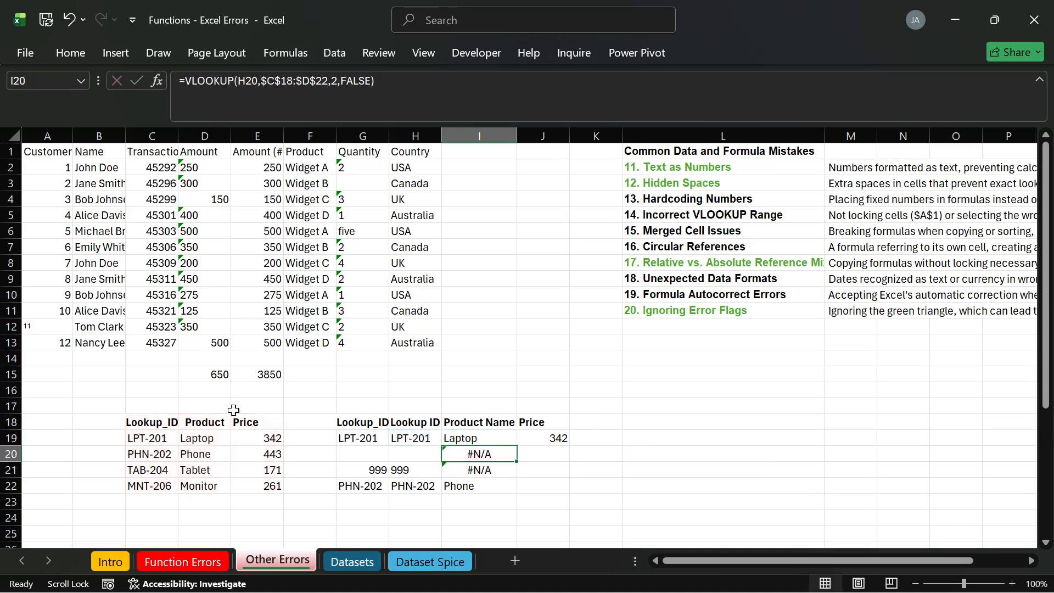
{"action": "left_click", "coordinate": [208, 406]}
{"action": "type", "text": "2"}
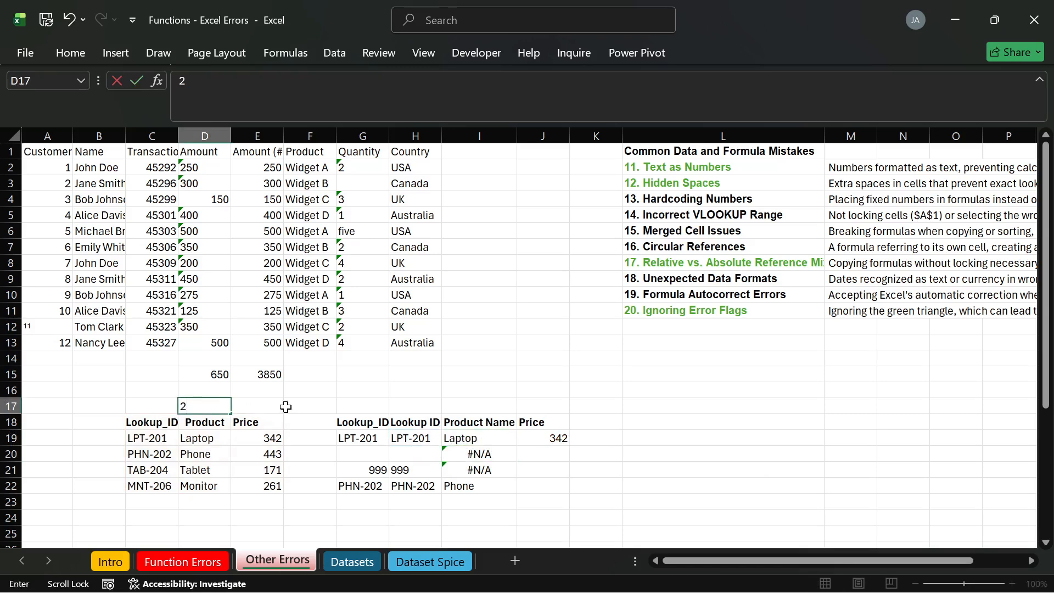
{"action": "key", "text": "Tab"}
{"action": "type", "text": "3"}
{"action": "key", "text": "Return"}
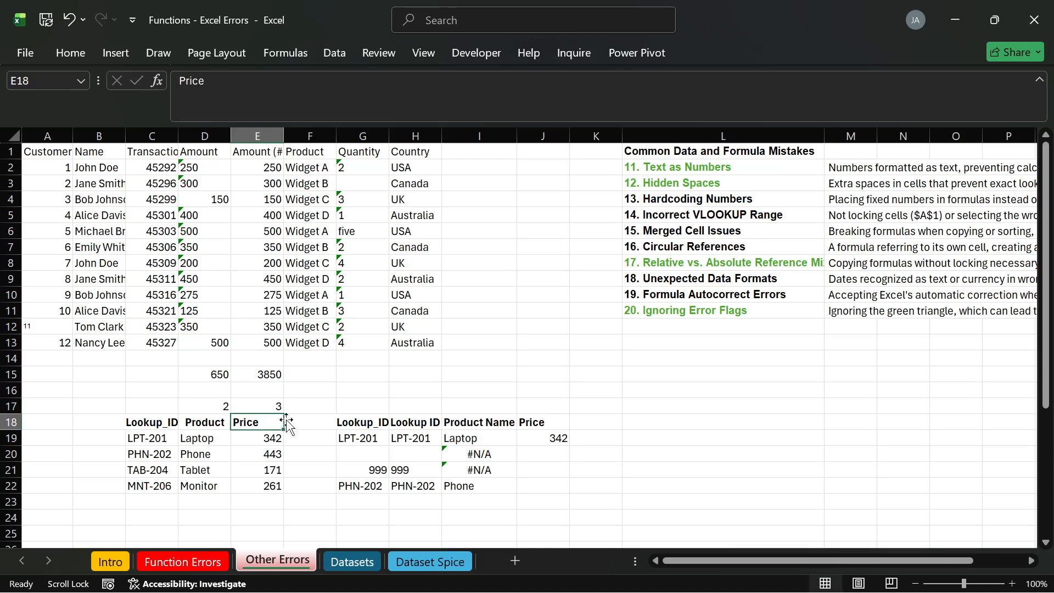
{"action": "left_click", "coordinate": [151, 407]}
{"action": "type", "text": "1"}
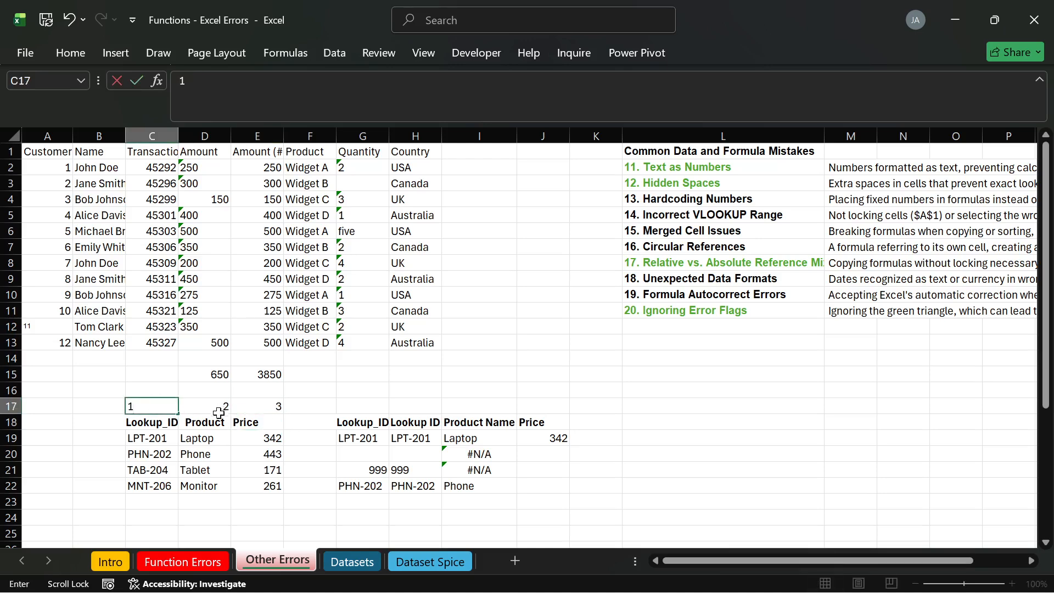
{"action": "key", "text": "Return"}
Replace the hardcoded column index in I19's VLOOKUP with D17, copy the formula across to J19 and check its reference.
{"action": "left_click", "coordinate": [467, 438]}
{"action": "double_click", "coordinate": [467, 438]}
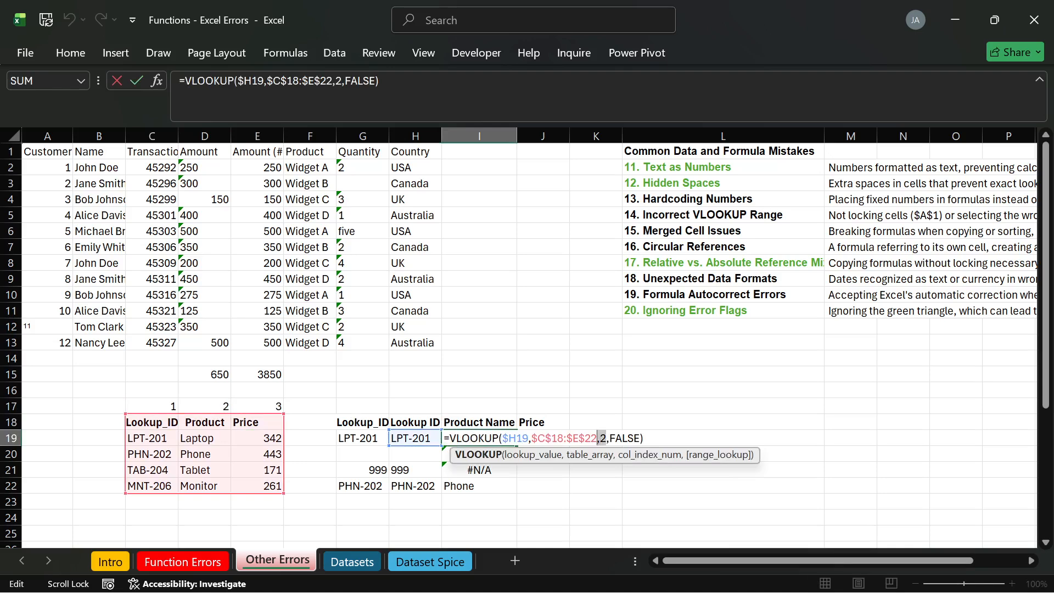
{"action": "key", "text": "BackSpace"}
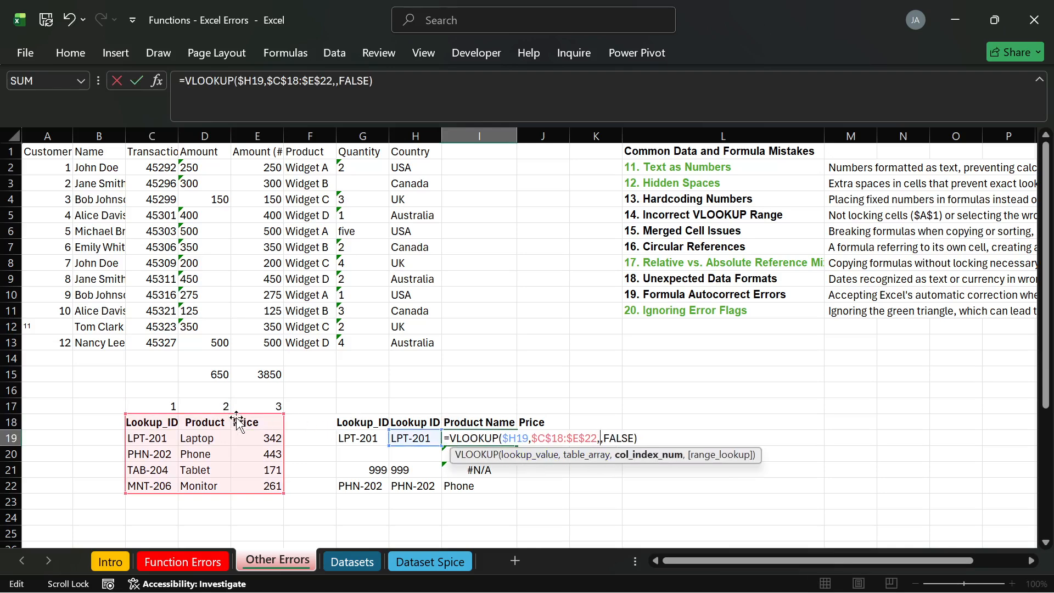
{"action": "left_click", "coordinate": [221, 407]}
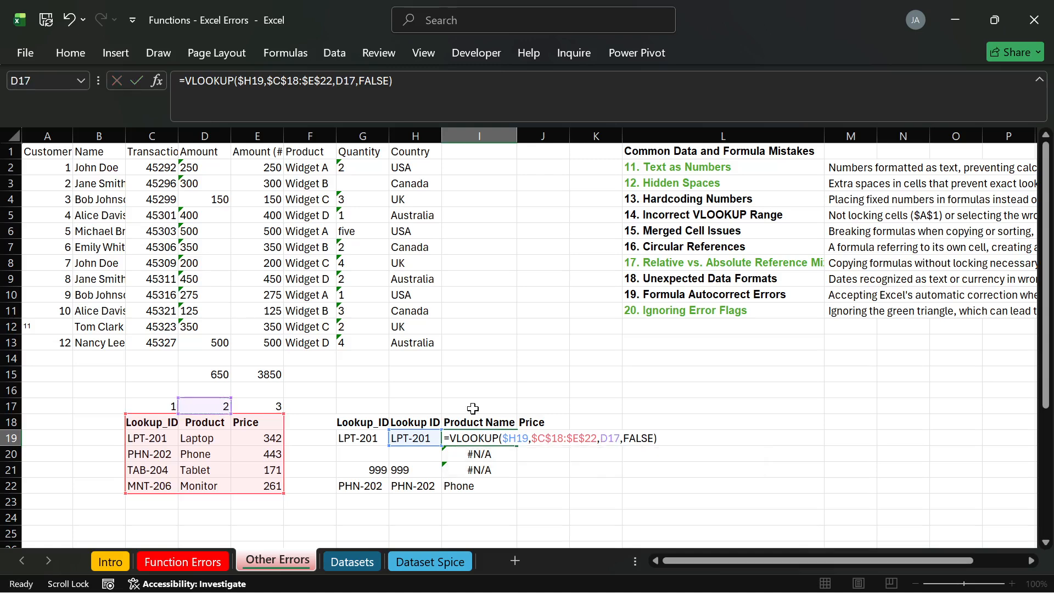
{"action": "key", "text": "Return"}
{"action": "left_click", "coordinate": [492, 439]}
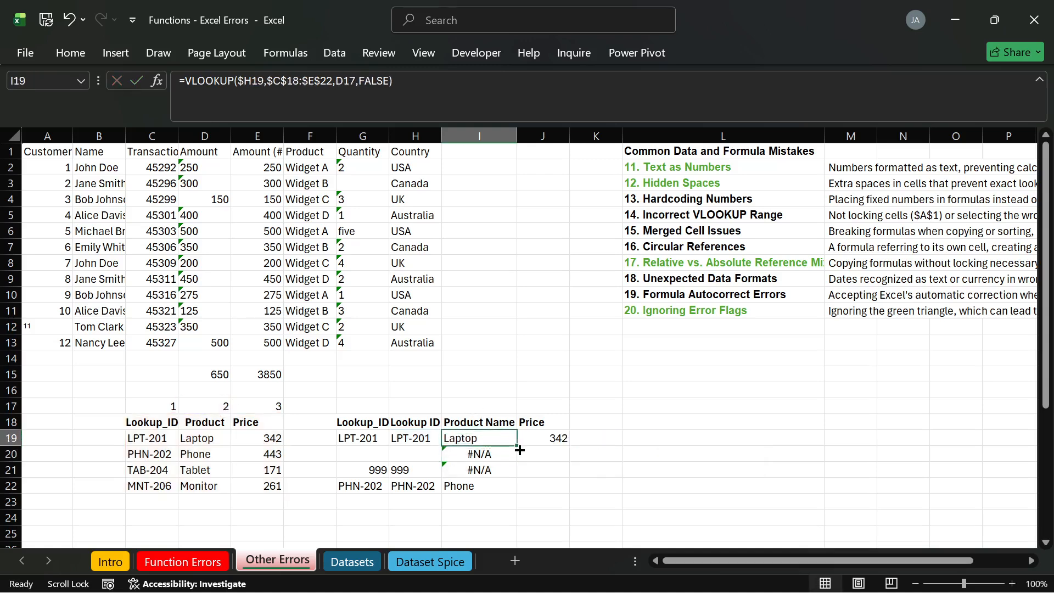
{"action": "left_click_drag", "start_coordinate": [516, 447], "coordinate": [554, 441]}
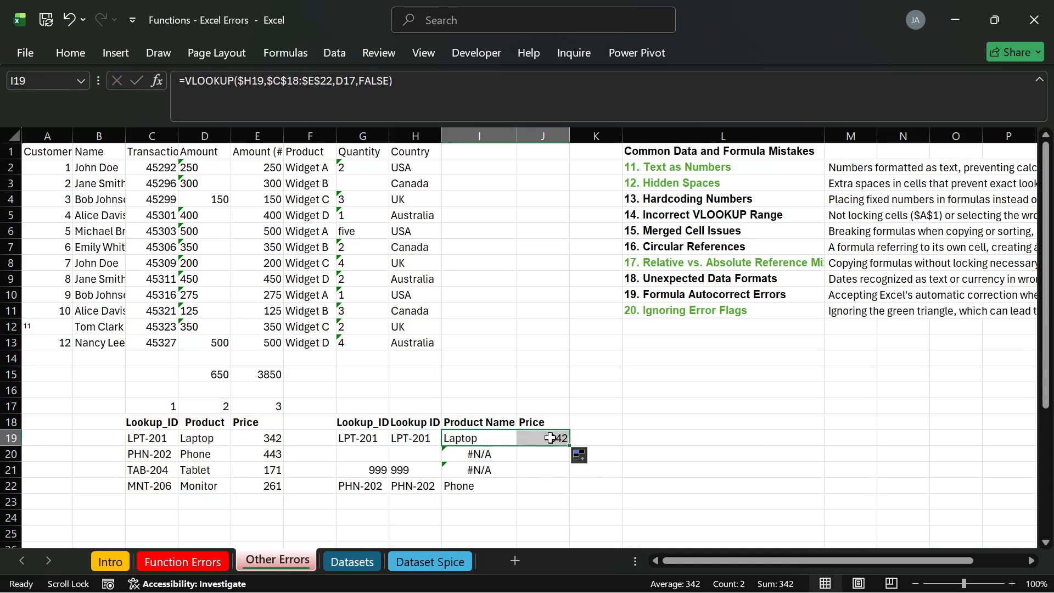
{"action": "double_click", "coordinate": [554, 438]}
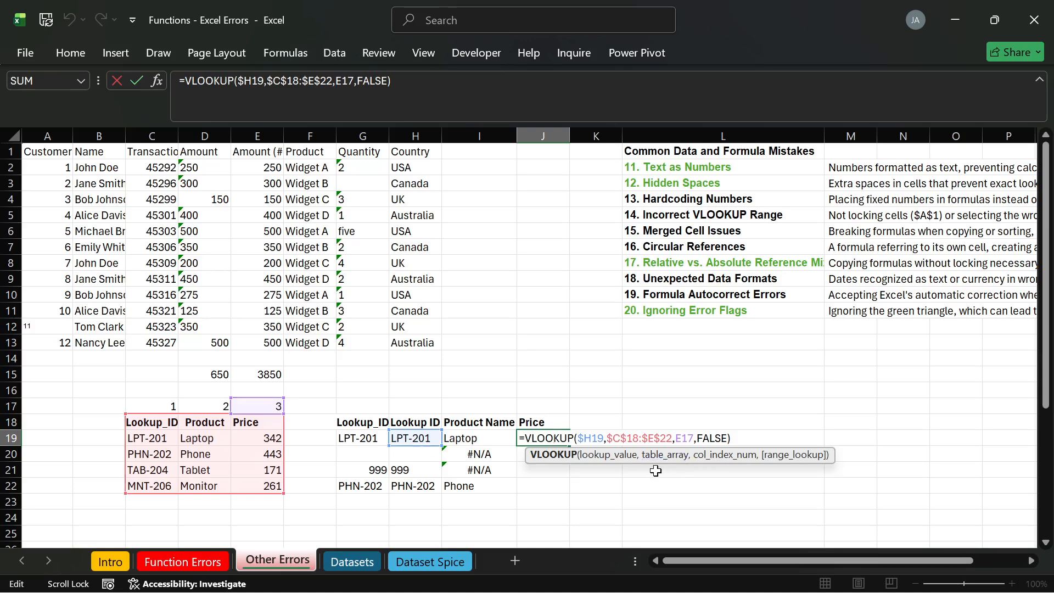
{"action": "key", "text": "Return"}
Fill I19's VLOOKUP down to I22 and check the column index references in I22 and I19.
{"action": "left_click", "coordinate": [496, 438]}
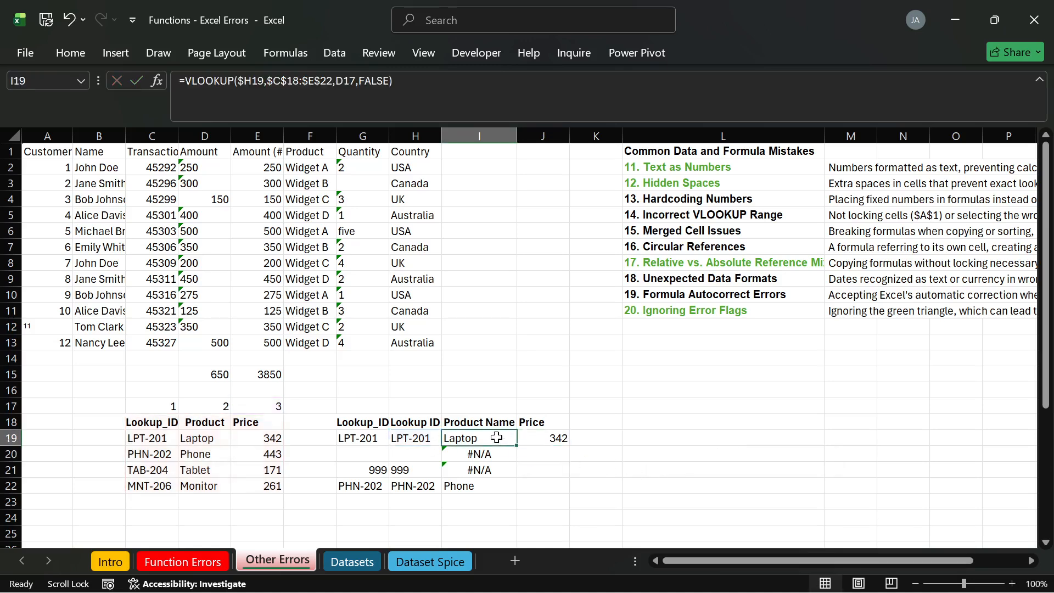
{"action": "left_click_drag", "start_coordinate": [516, 445], "coordinate": [514, 491]}
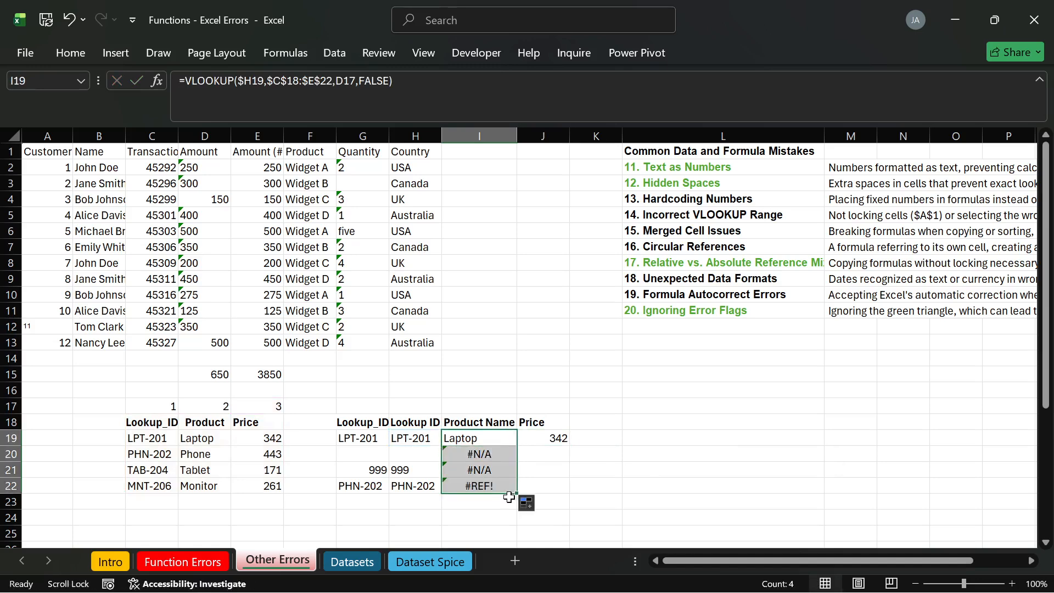
{"action": "left_click", "coordinate": [503, 488]}
{"action": "double_click", "coordinate": [499, 486]}
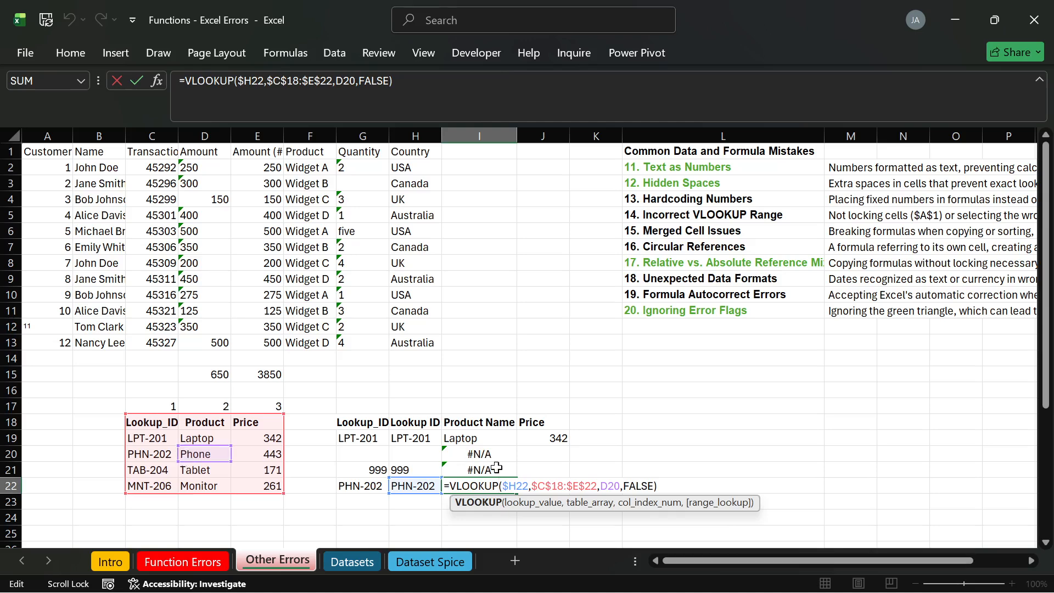
{"action": "key", "text": "Return"}
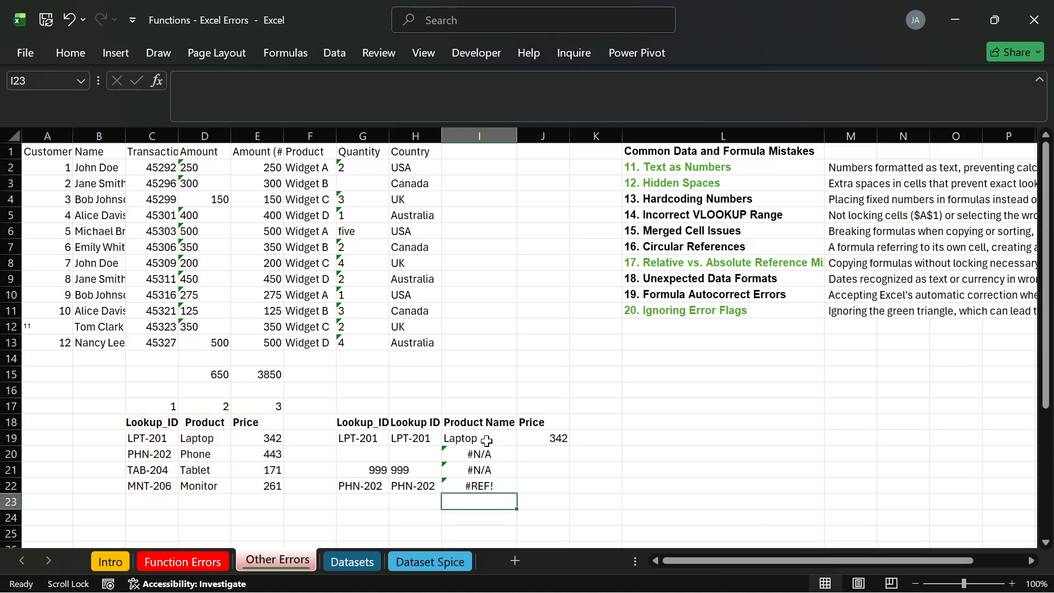
{"action": "double_click", "coordinate": [484, 438]}
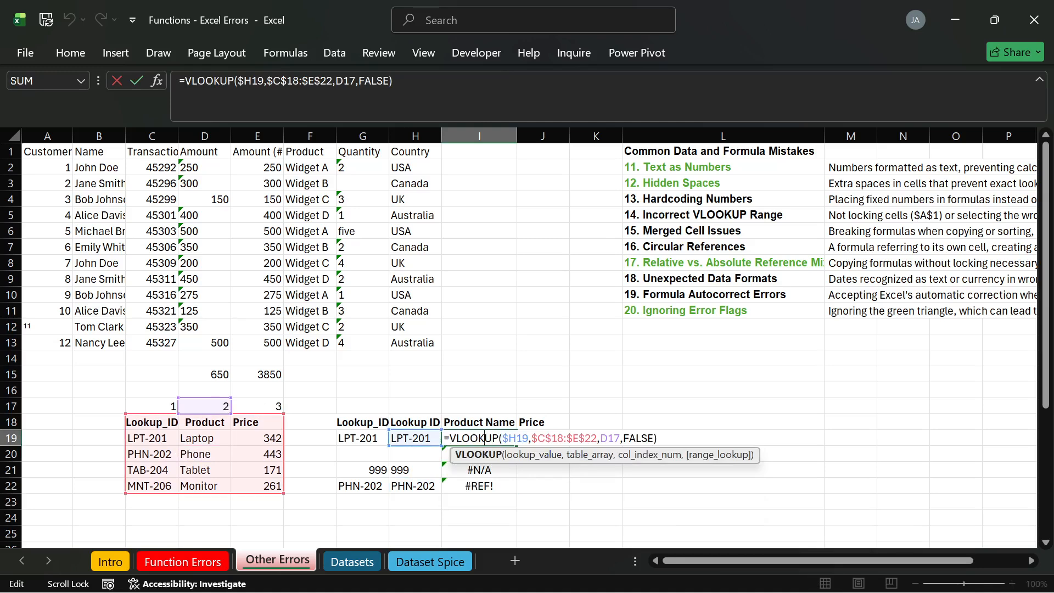
{"action": "left_click_drag", "start_coordinate": [620, 439], "coordinate": [600, 438]}
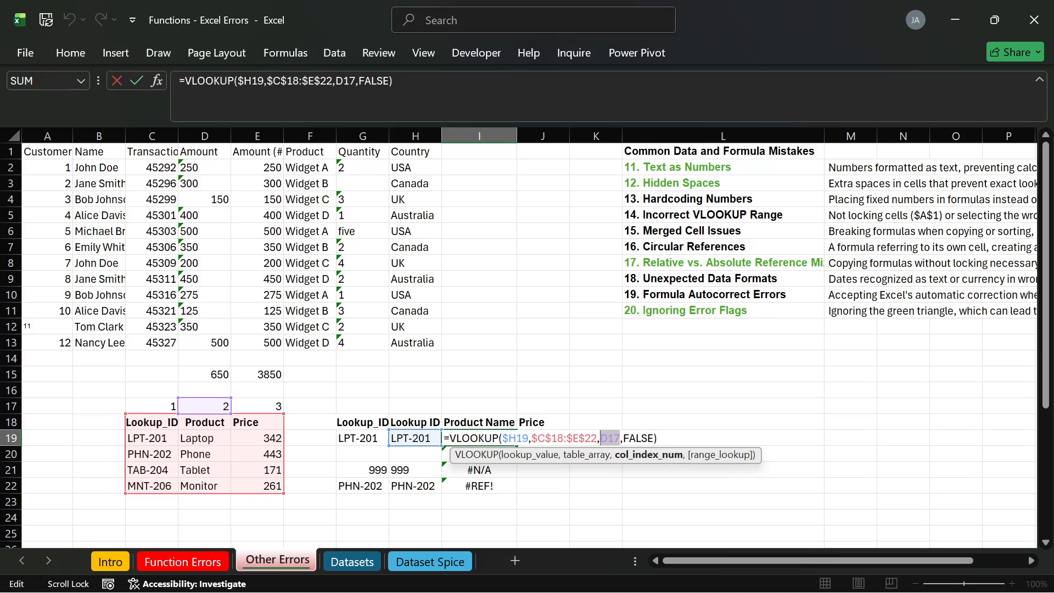
{"action": "key", "text": "Return"}
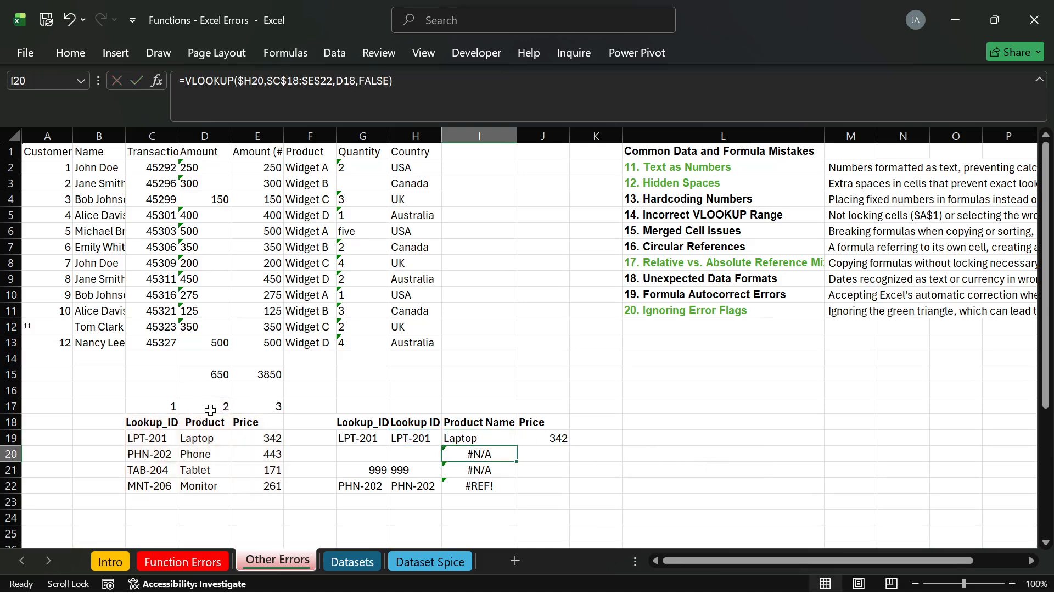
Change the column index in I19's VLOOKUP to D$17, locking only the row, and fill the formula down to I22.
{"action": "double_click", "coordinate": [471, 438]}
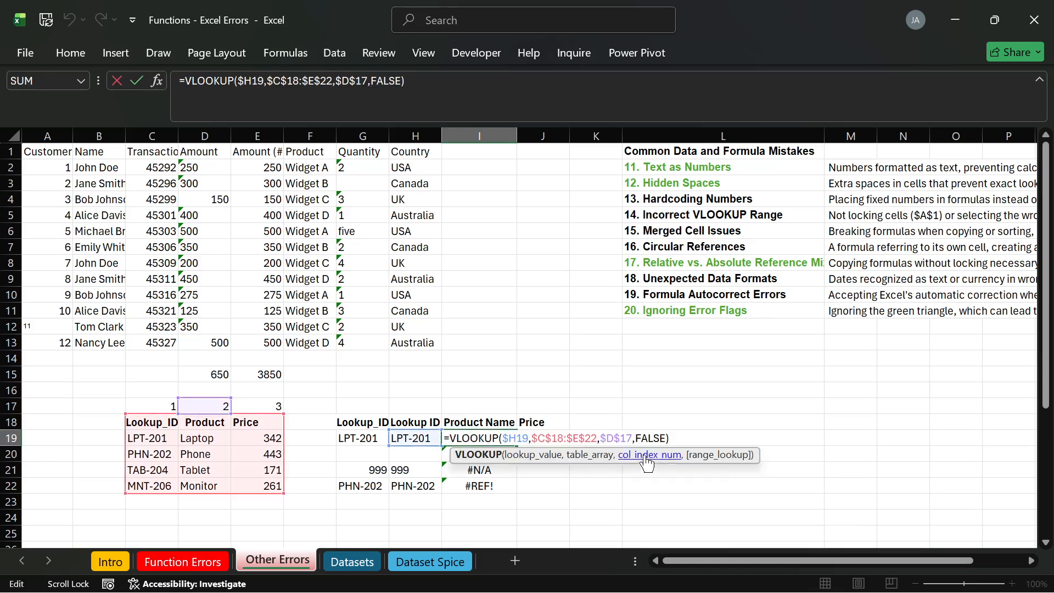
{"action": "left_click", "coordinate": [606, 438]}
{"action": "key", "text": "BackSpace"}
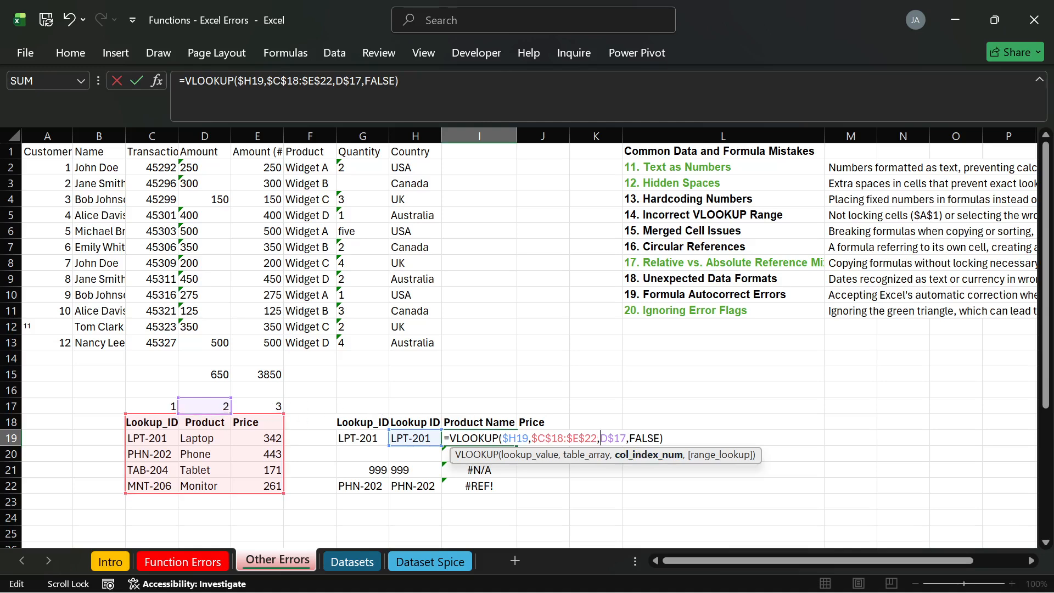
{"action": "key", "text": "Return"}
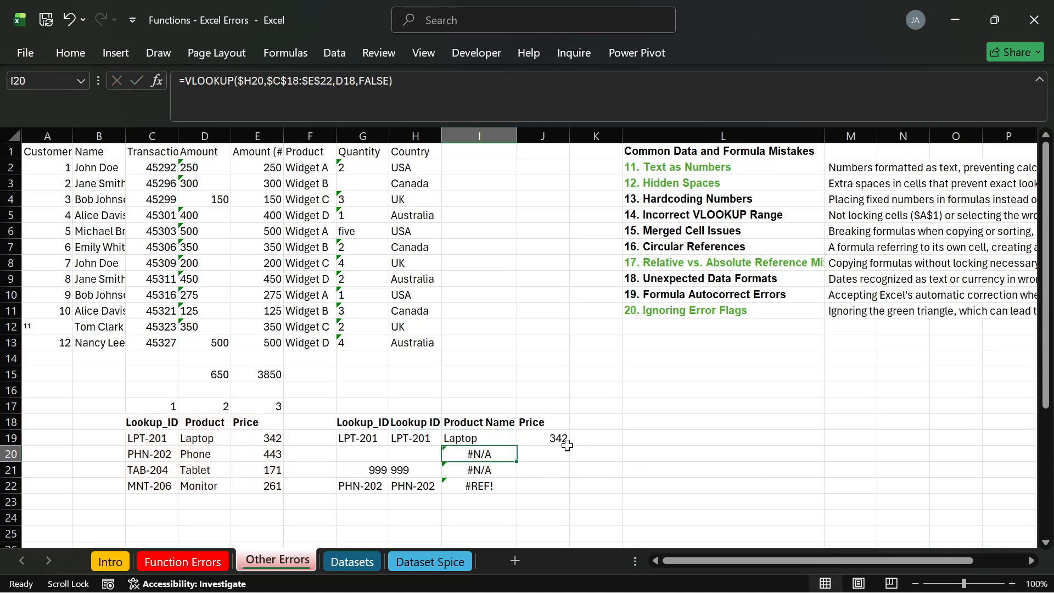
{"action": "left_click", "coordinate": [508, 439]}
{"action": "left_click_drag", "start_coordinate": [519, 444], "coordinate": [521, 493]}
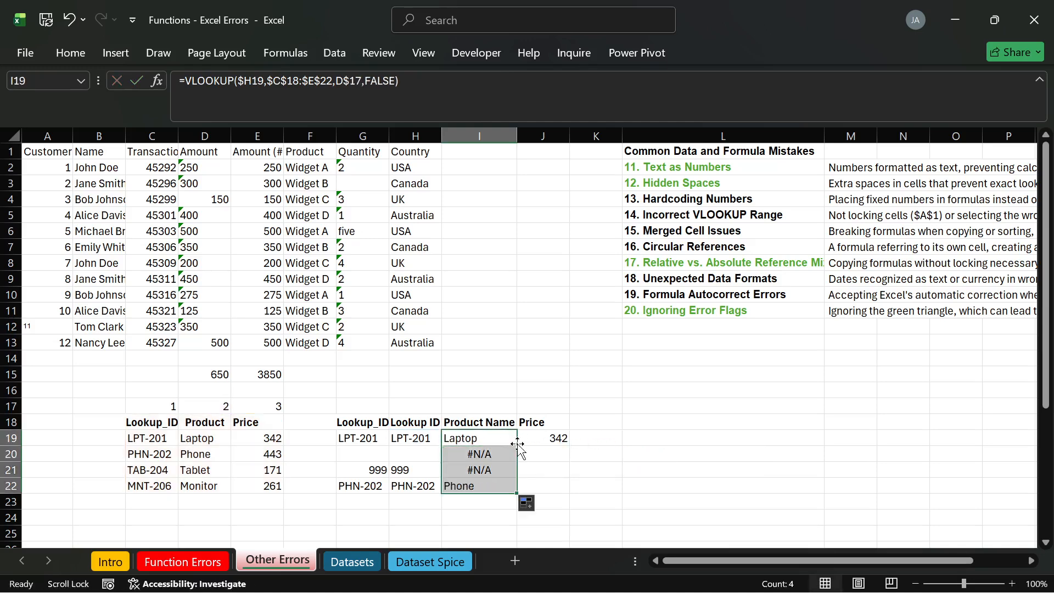
{"action": "left_click", "coordinate": [510, 487]}
Copy I19's VLOOKUP across to J19, fill it down to J22 and check J22's formula.
{"action": "left_click", "coordinate": [501, 439]}
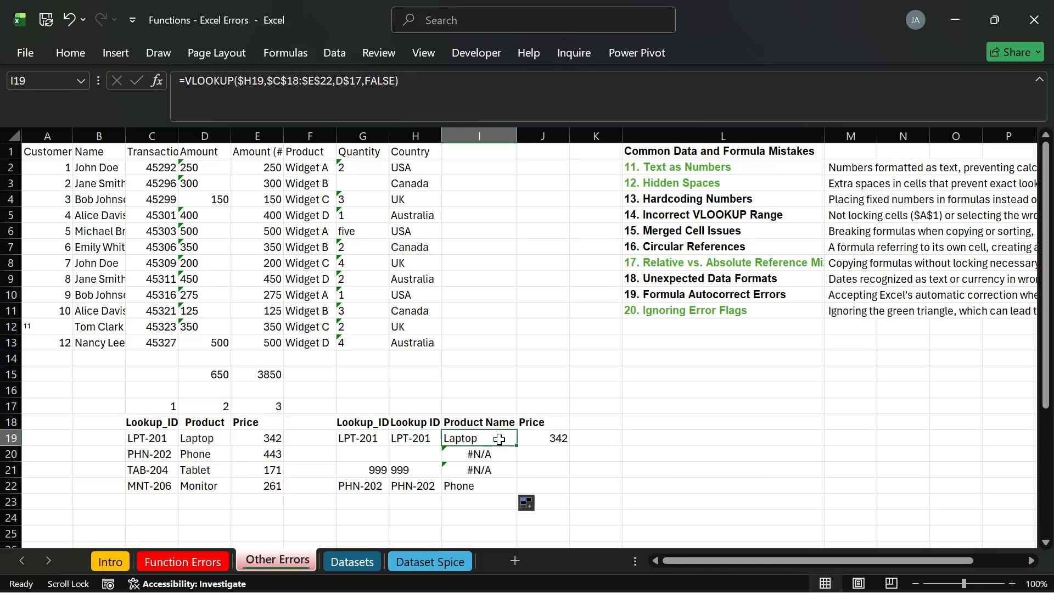
{"action": "left_click_drag", "start_coordinate": [517, 445], "coordinate": [562, 442]}
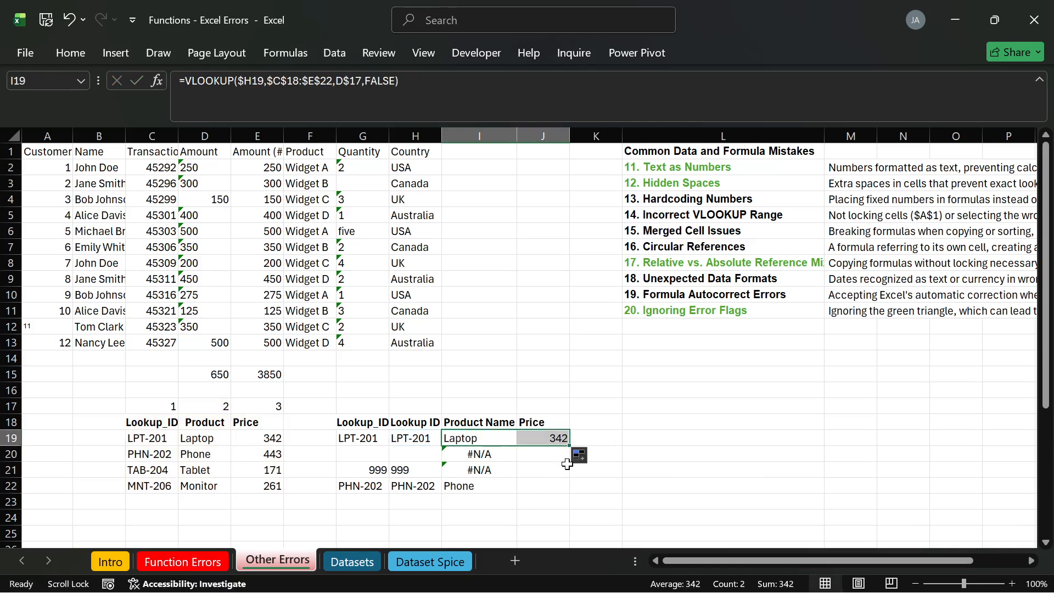
{"action": "left_click", "coordinate": [561, 439]}
{"action": "double_click", "coordinate": [570, 446]}
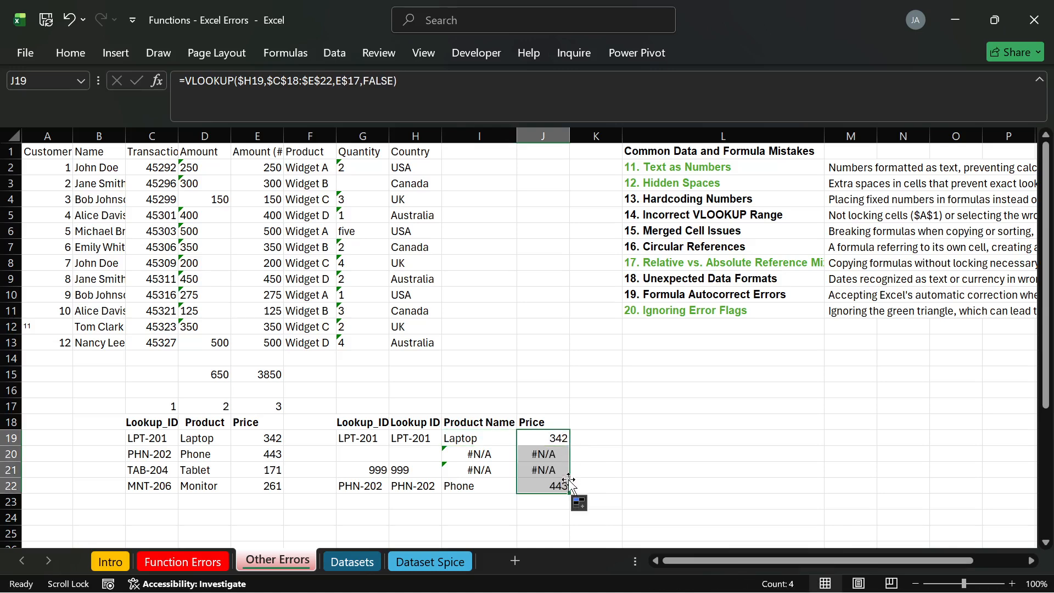
{"action": "left_click", "coordinate": [559, 486]}
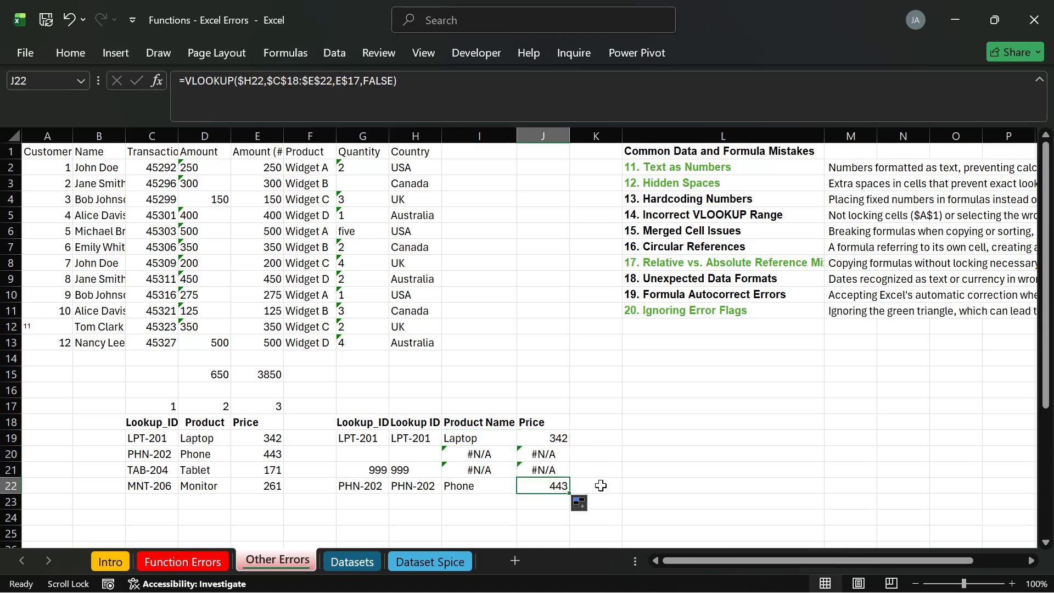
Review the mixed column index reference in I19's VLOOKUP and compare it with J19's formula.
{"action": "left_click", "coordinate": [488, 441]}
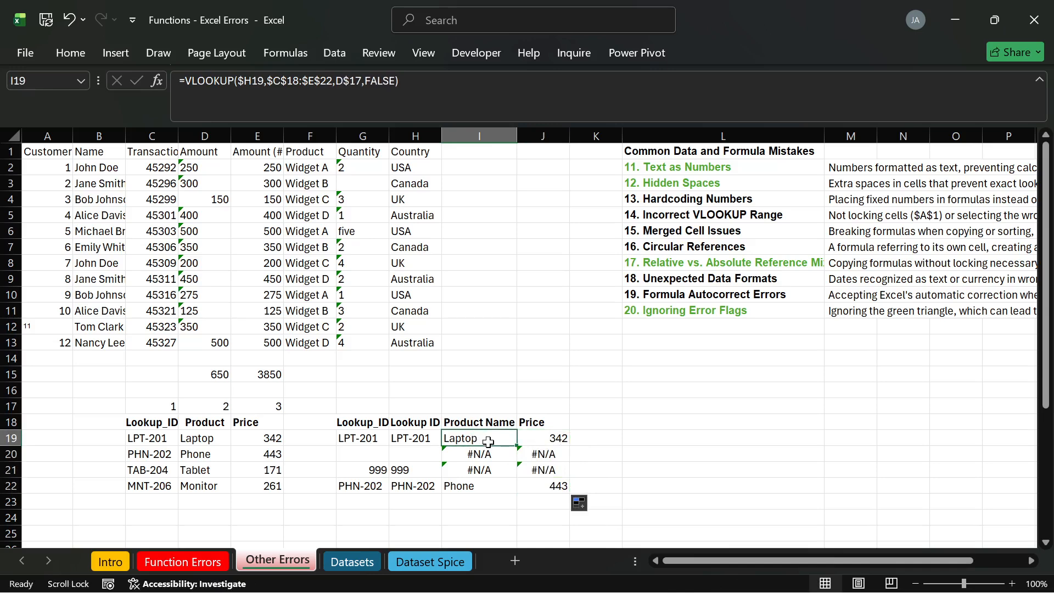
{"action": "double_click", "coordinate": [487, 439]}
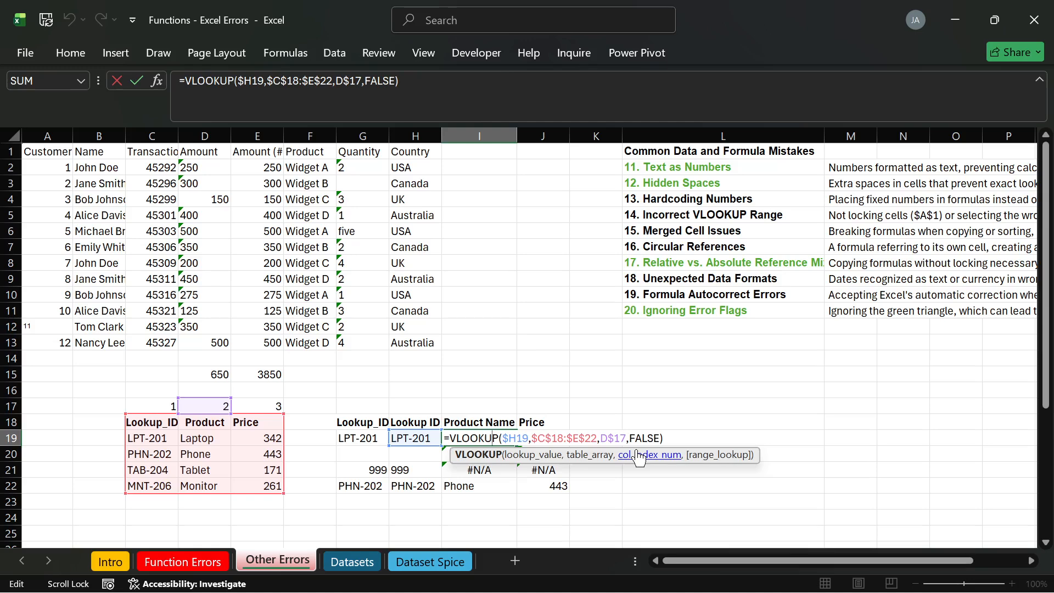
{"action": "key", "text": "Return"}
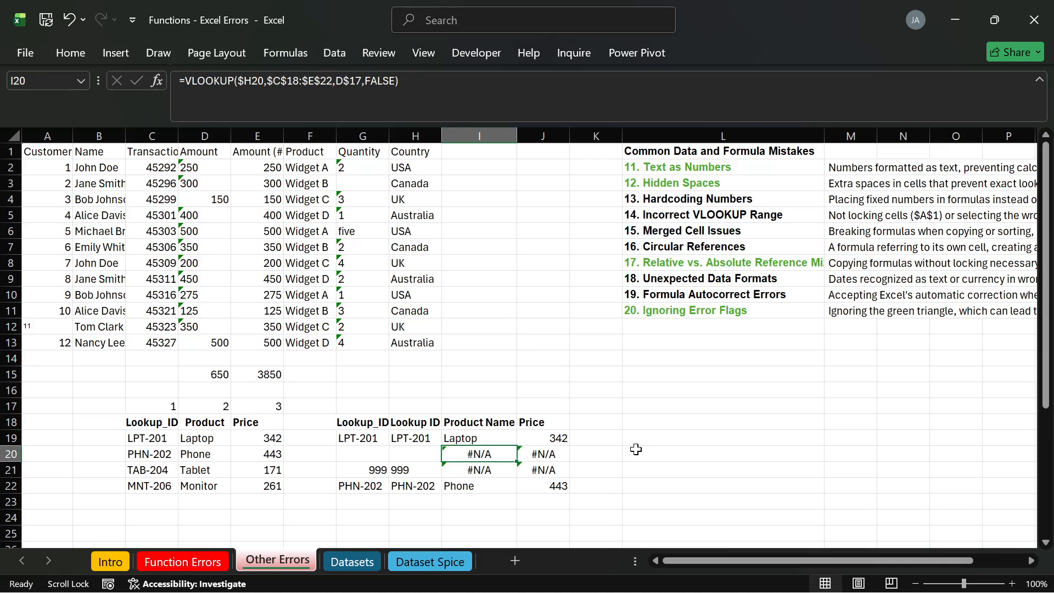
{"action": "left_click", "coordinate": [535, 436]}
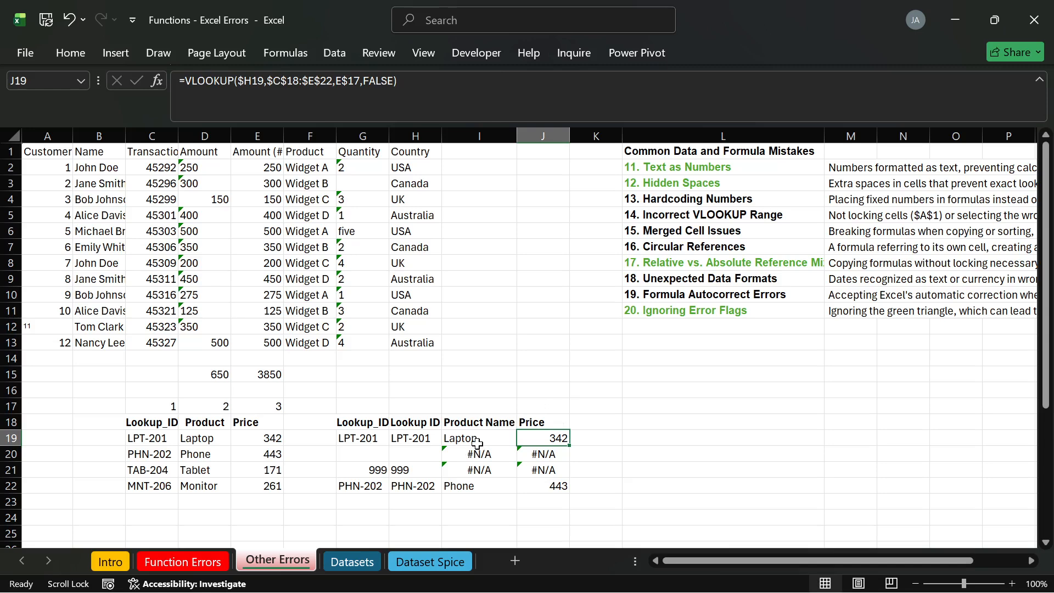
Read the description of "13. Hardcoding Numbers" and colour that entry's text in L4 green.
{"action": "left_click", "coordinate": [684, 201]}
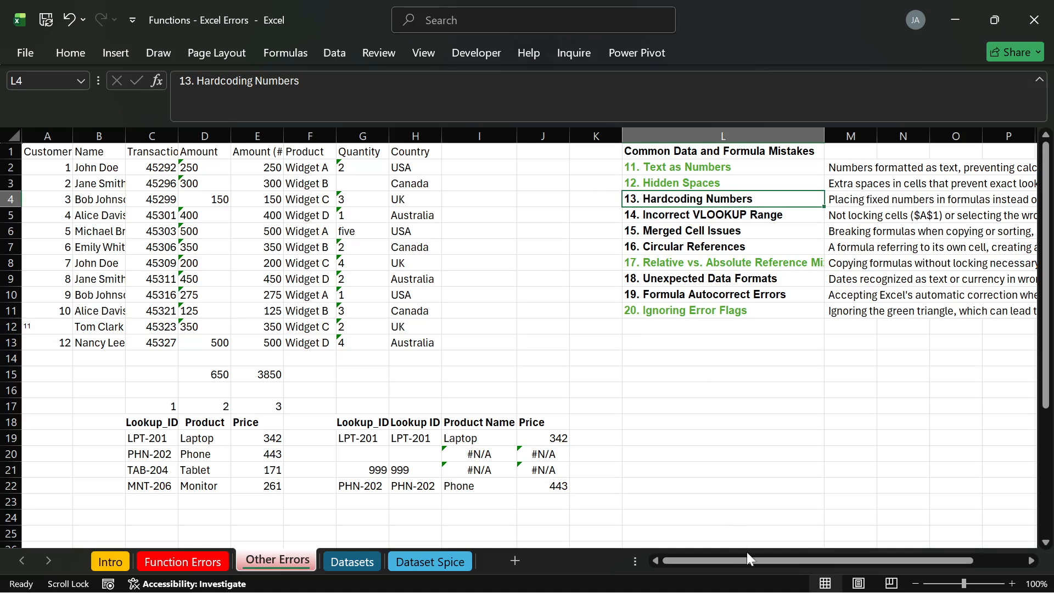
{"action": "left_click_drag", "start_coordinate": [748, 553], "coordinate": [848, 562]}
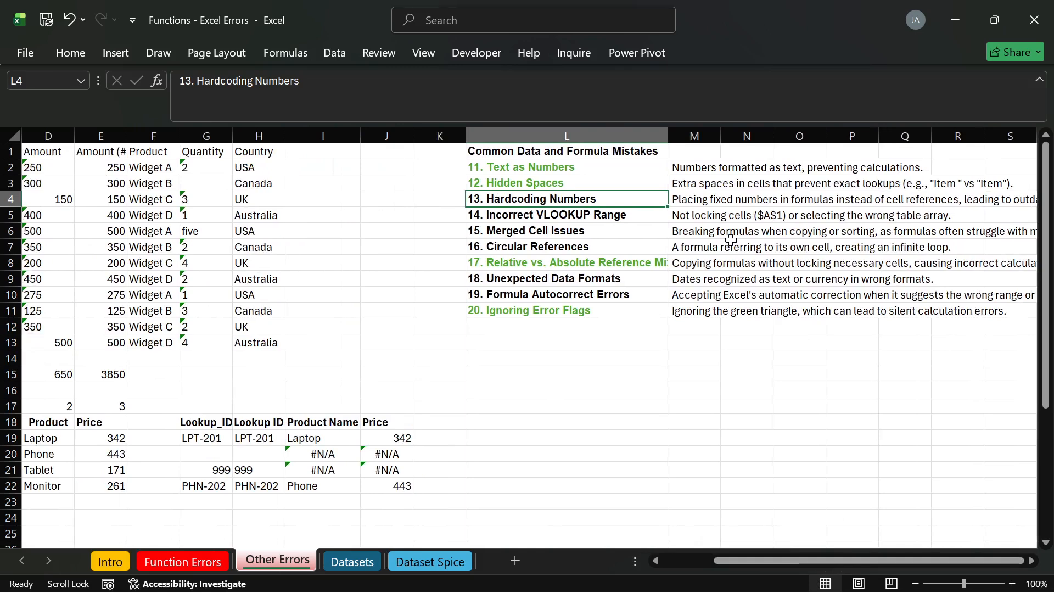
{"action": "scroll", "coordinate": [717, 198], "scroll_direction": "right", "scroll_amount": 1}
{"action": "scroll", "coordinate": [717, 198], "scroll_direction": "right", "scroll_amount": 2}
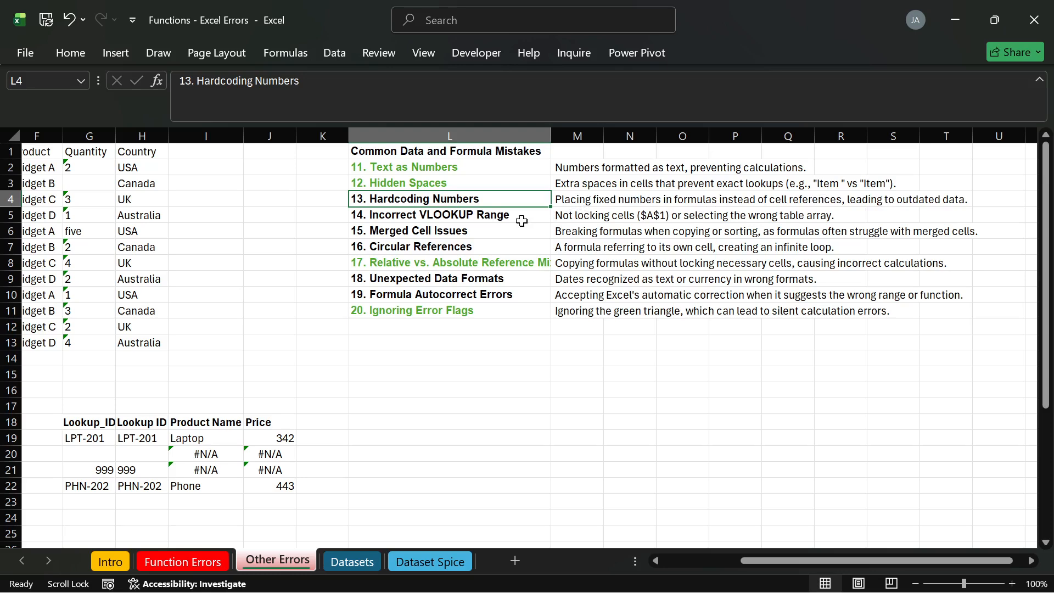
{"action": "scroll", "coordinate": [521, 220], "scroll_direction": "left", "scroll_amount": 3}
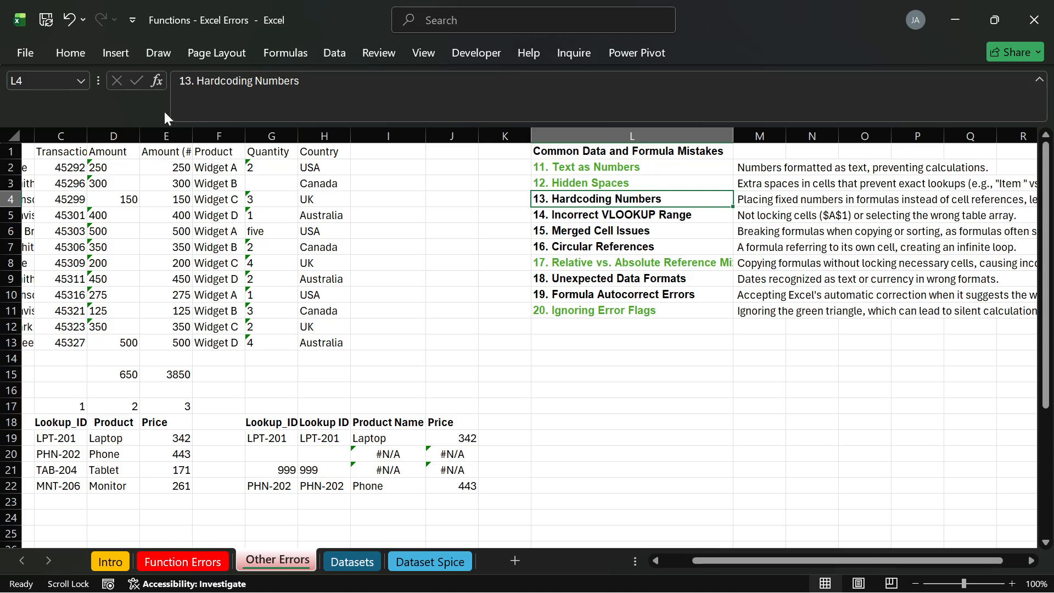
{"action": "left_click", "coordinate": [81, 50]}
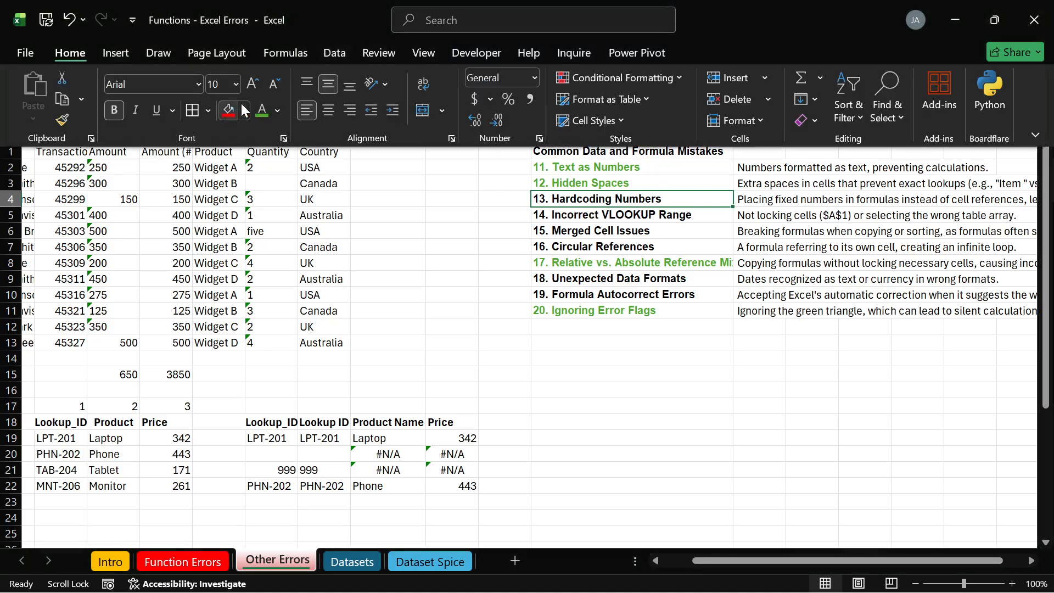
{"action": "left_click", "coordinate": [368, 348]}
{"action": "left_click", "coordinate": [382, 373]}
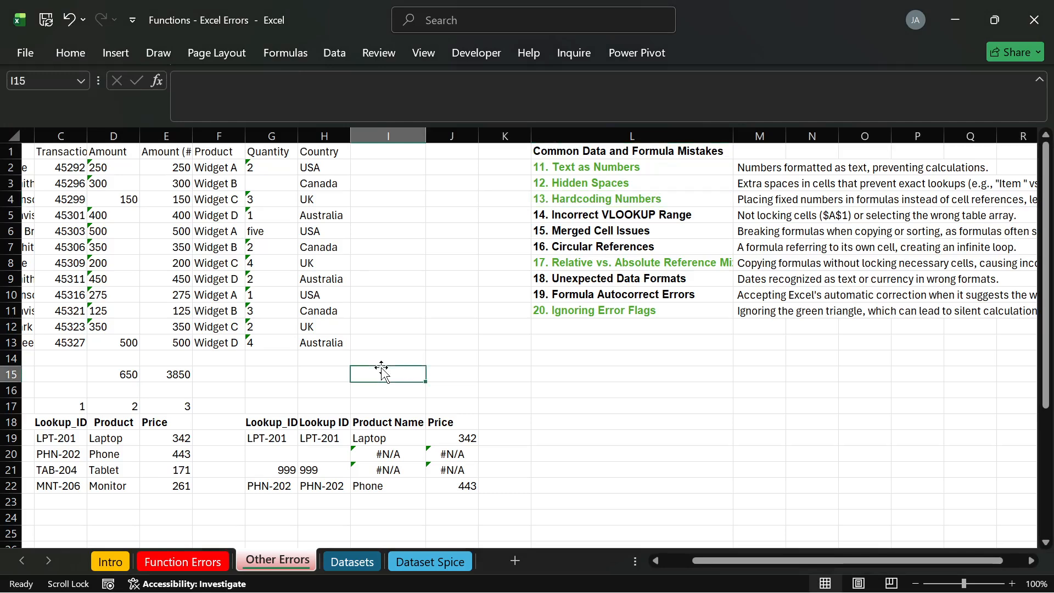
Examine the VLOOKUP formulas behind the #N/A errors in I20:J21.
{"action": "left_click", "coordinate": [390, 454]}
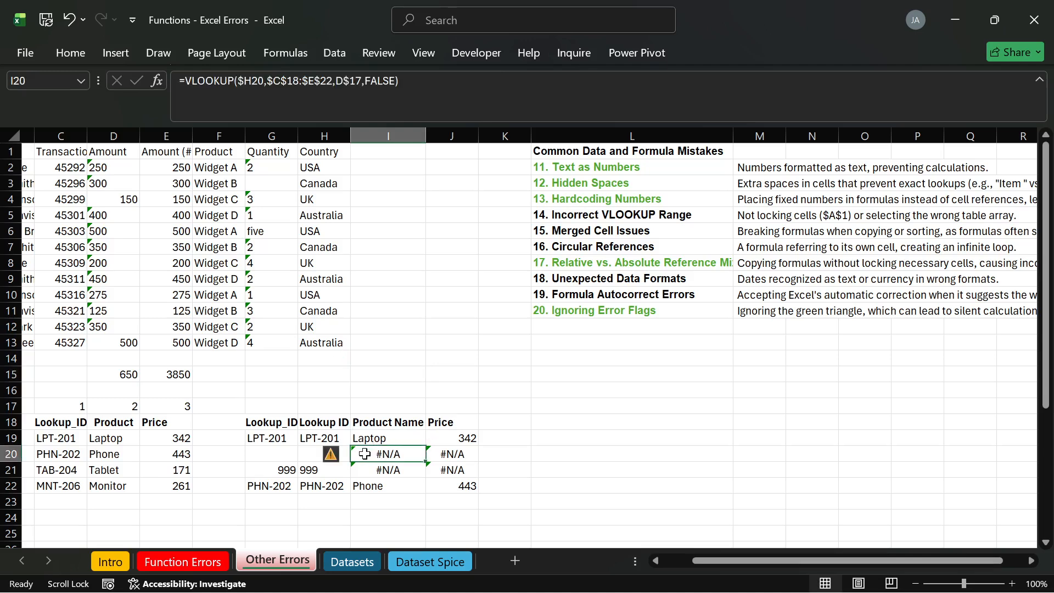
{"action": "left_click_drag", "start_coordinate": [382, 455], "coordinate": [452, 472]}
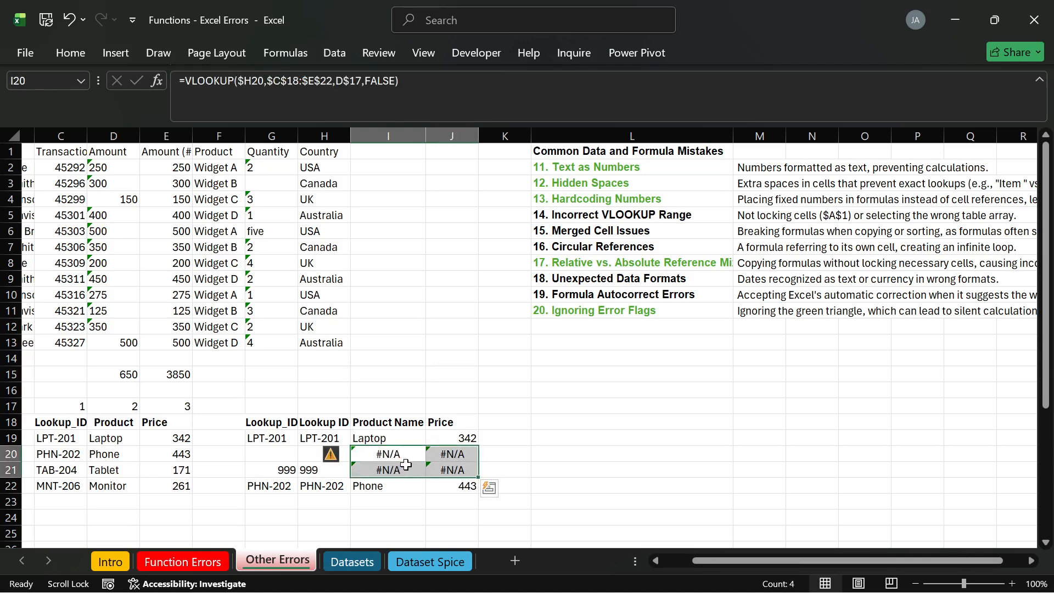
{"action": "left_click", "coordinate": [373, 453]}
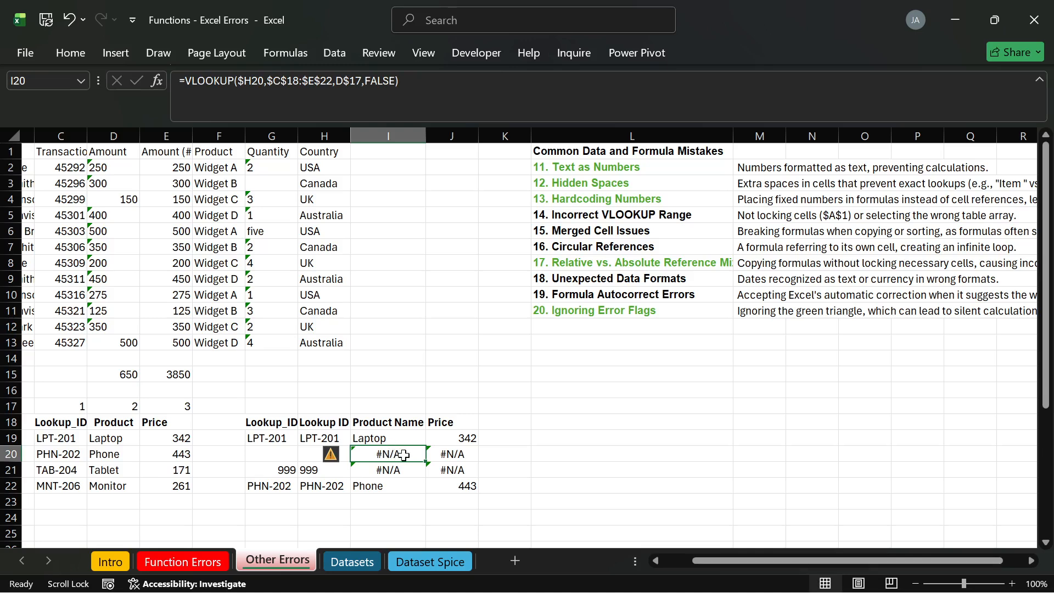
{"action": "left_click", "coordinate": [389, 471]}
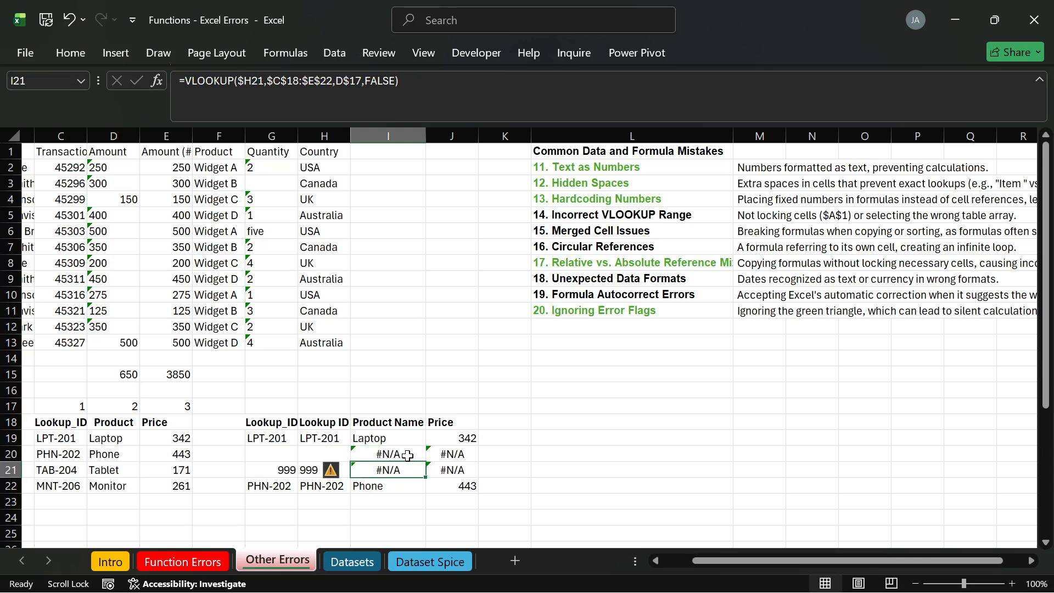
{"action": "left_click", "coordinate": [407, 454]}
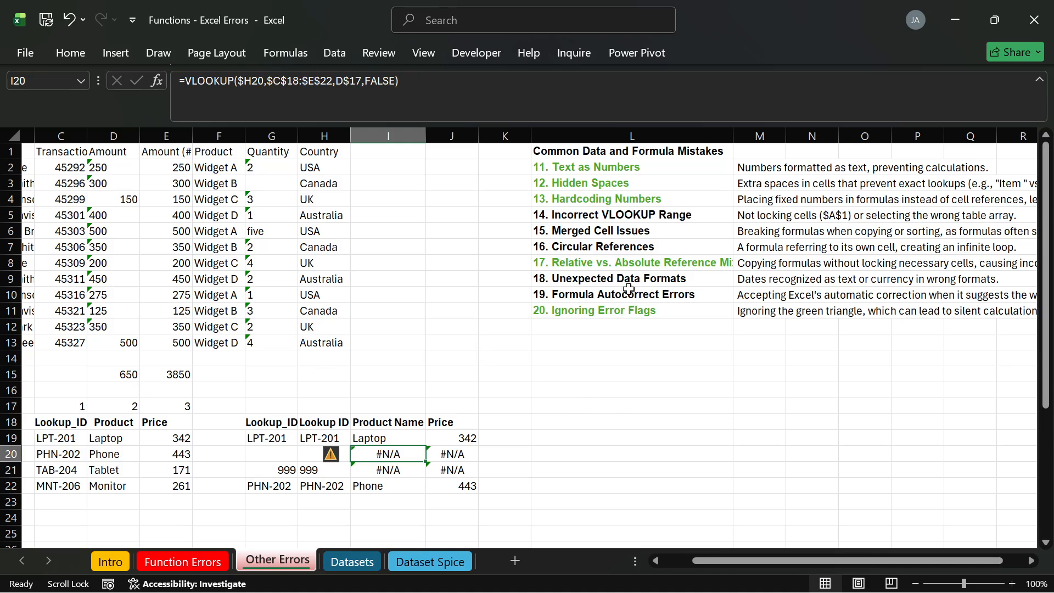
Read "14. Incorrect VLOOKUP Range" with its description and compare the locked table arrays in I19 and I22.
{"action": "left_click", "coordinate": [616, 217]}
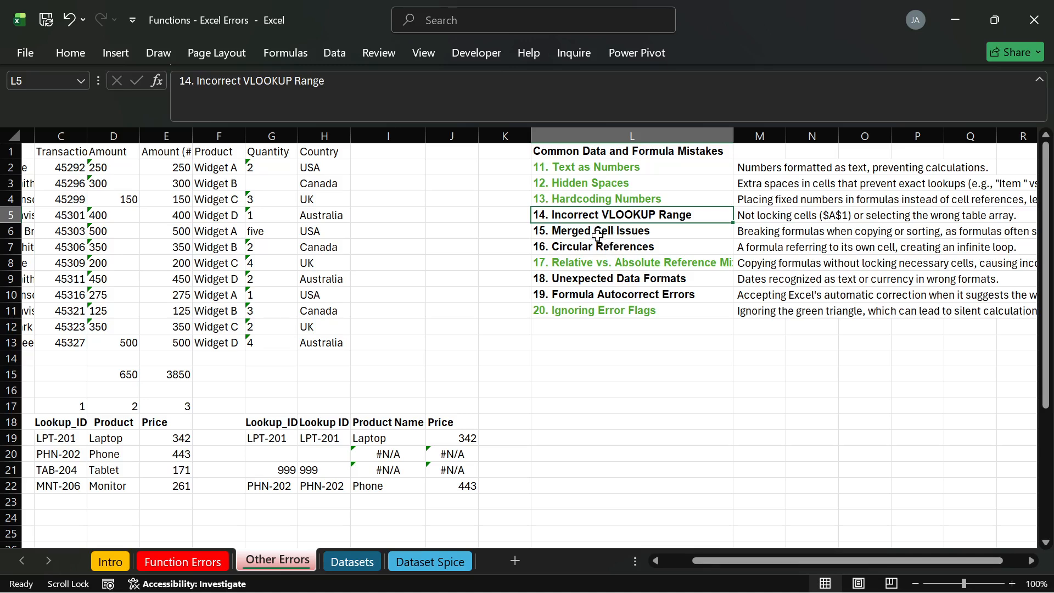
{"action": "left_click", "coordinate": [784, 217]}
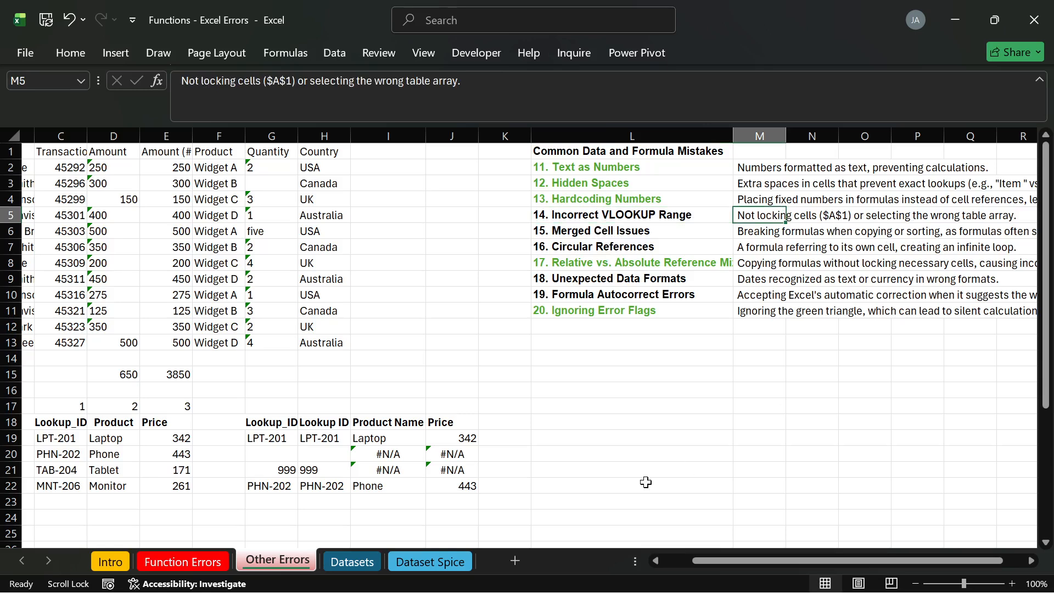
{"action": "double_click", "coordinate": [389, 440]}
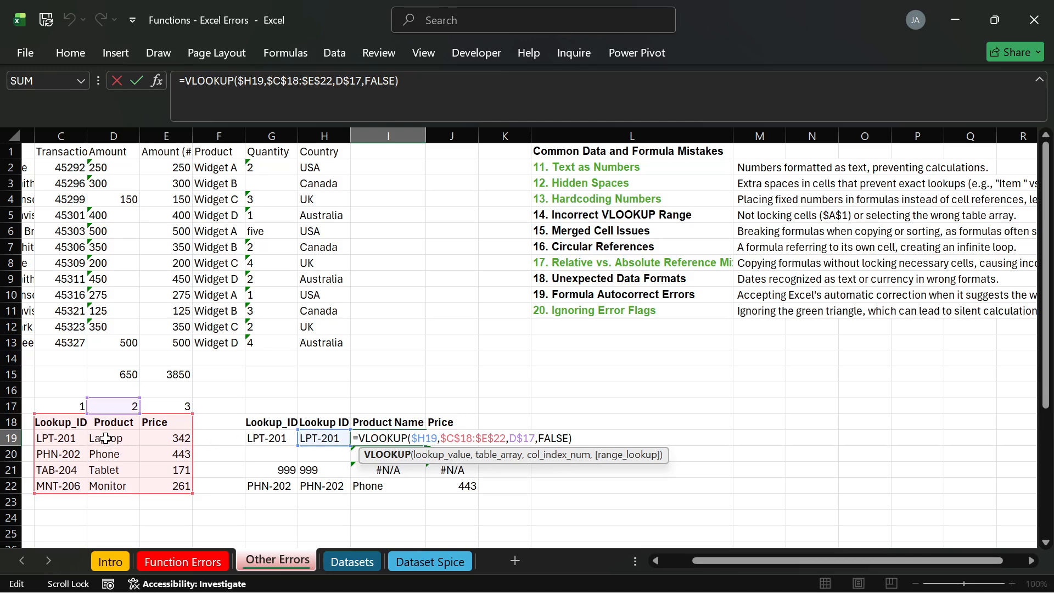
{"action": "key", "text": "Return"}
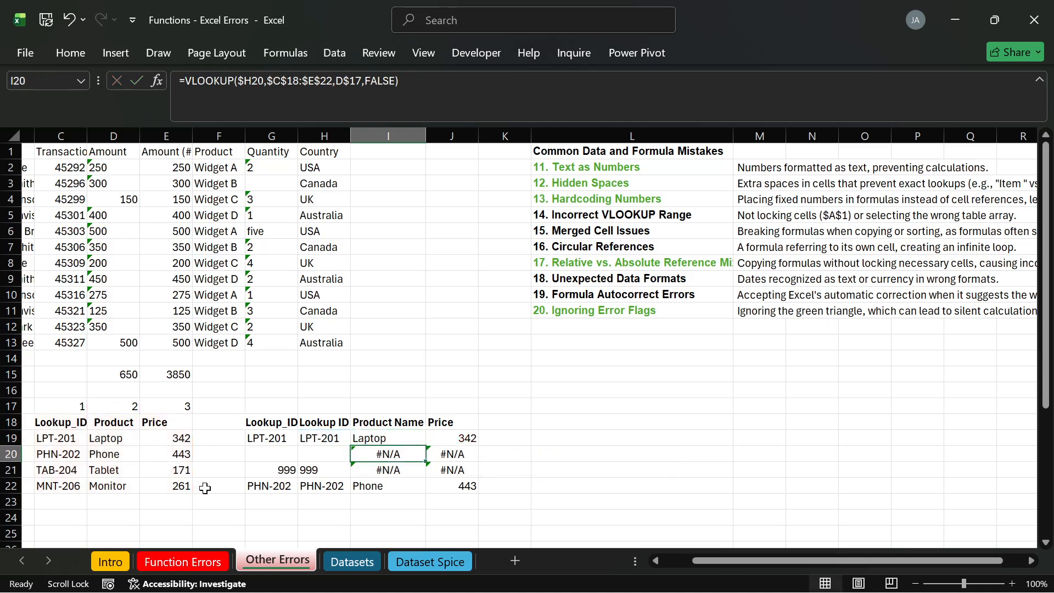
{"action": "double_click", "coordinate": [388, 486]}
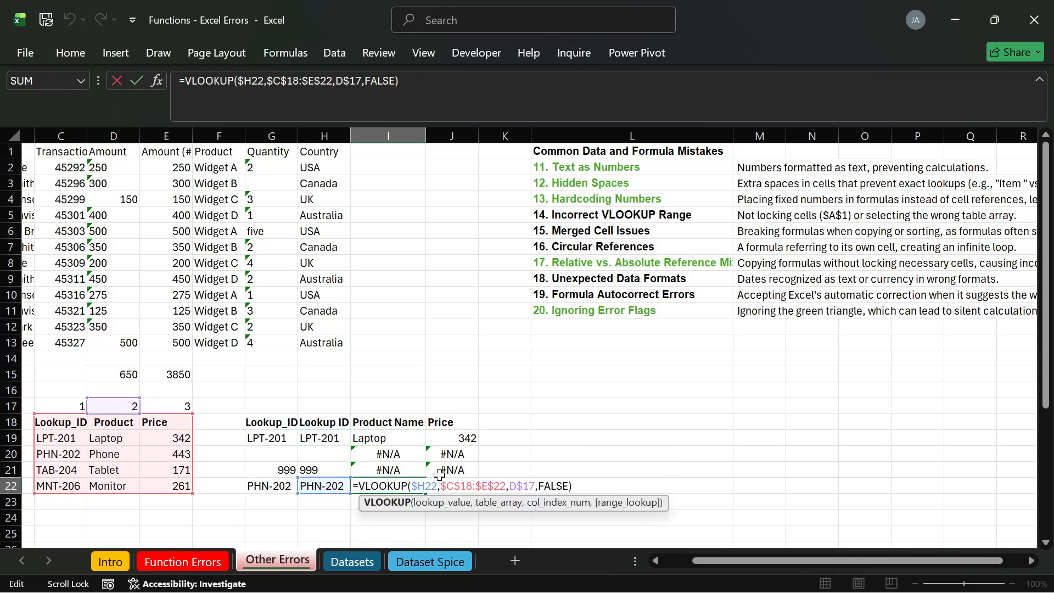
{"action": "key", "text": "Return"}
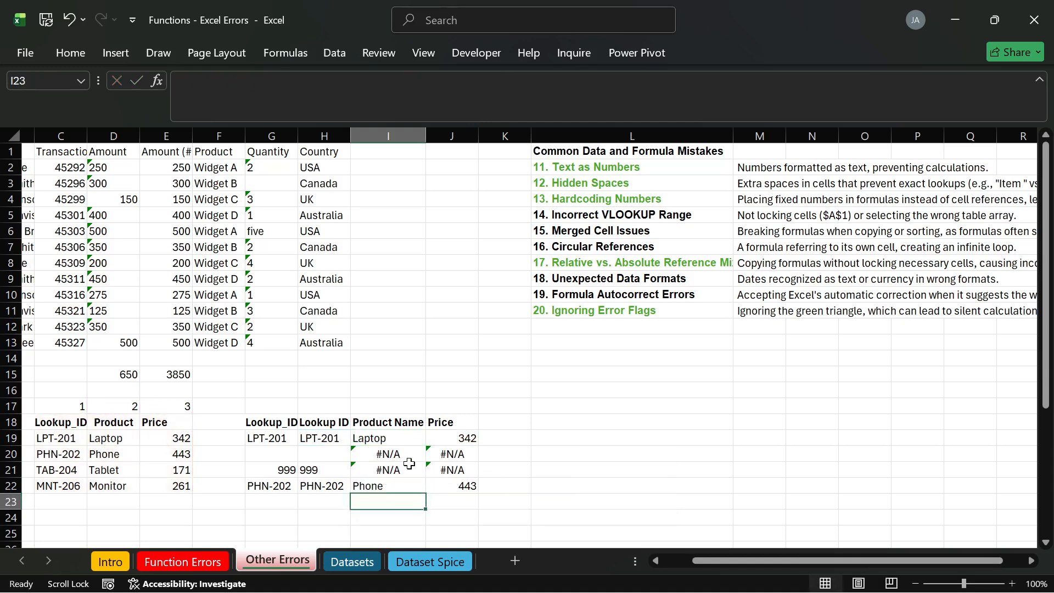
Unlock the table array in I19's VLOOKUP to C18:E22, fill the formula down to I22 and inspect I22's range.
{"action": "double_click", "coordinate": [398, 438]}
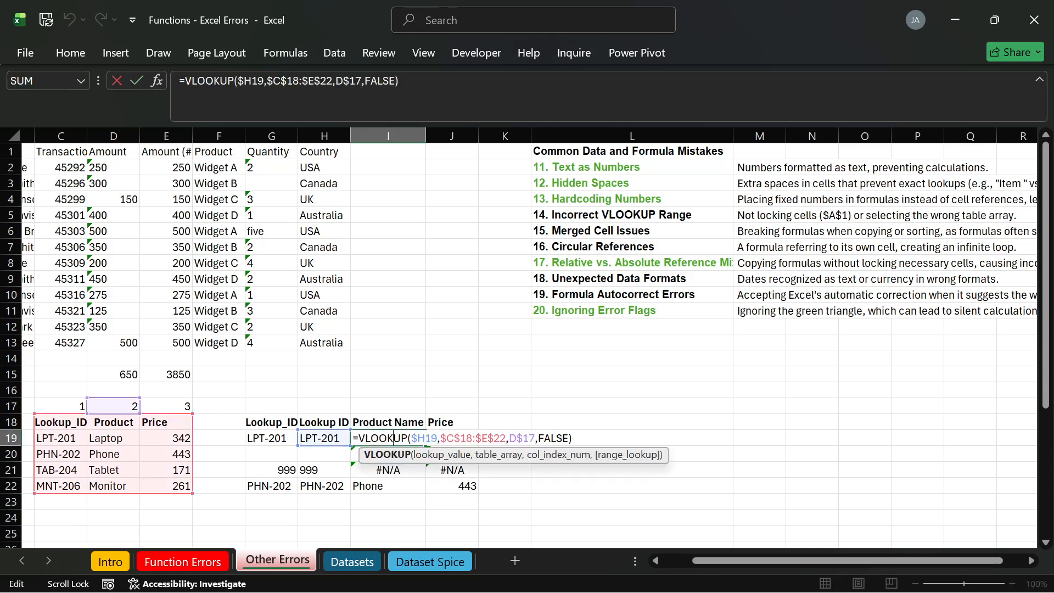
{"action": "left_click_drag", "start_coordinate": [506, 438], "coordinate": [431, 438]}
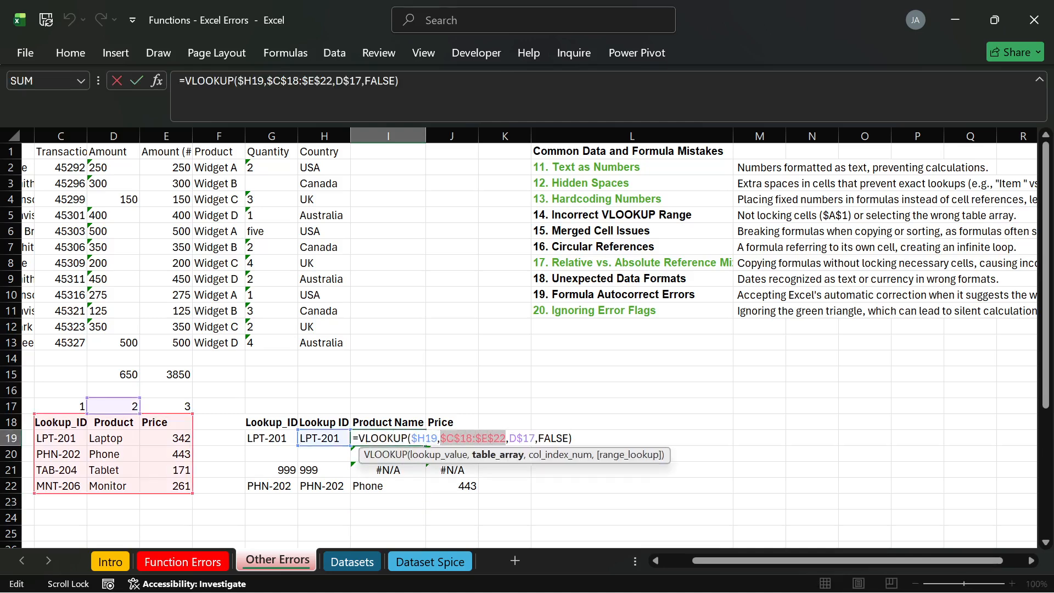
{"action": "key", "text": "F4"}
{"action": "key", "text": "F4"}
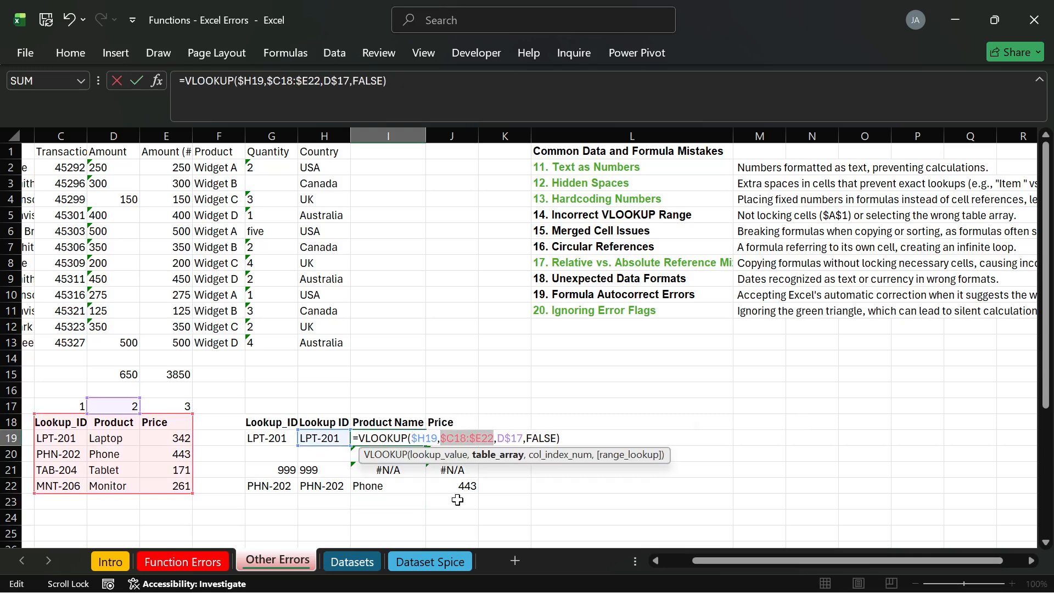
{"action": "key", "text": "F4"}
{"action": "key", "text": "Return"}
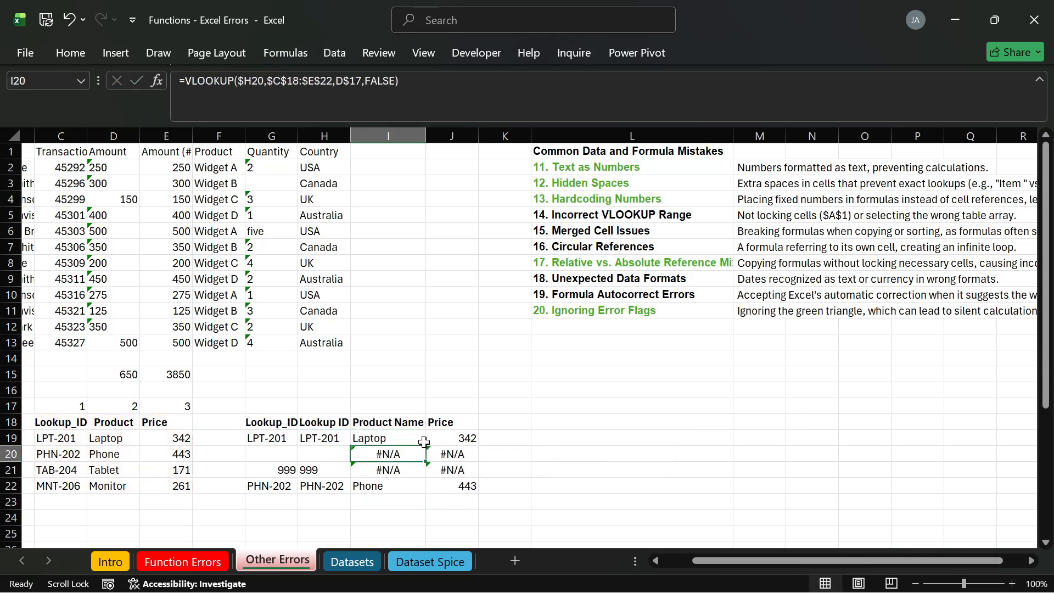
{"action": "left_click", "coordinate": [423, 442]}
{"action": "left_click_drag", "start_coordinate": [424, 442], "coordinate": [425, 494]}
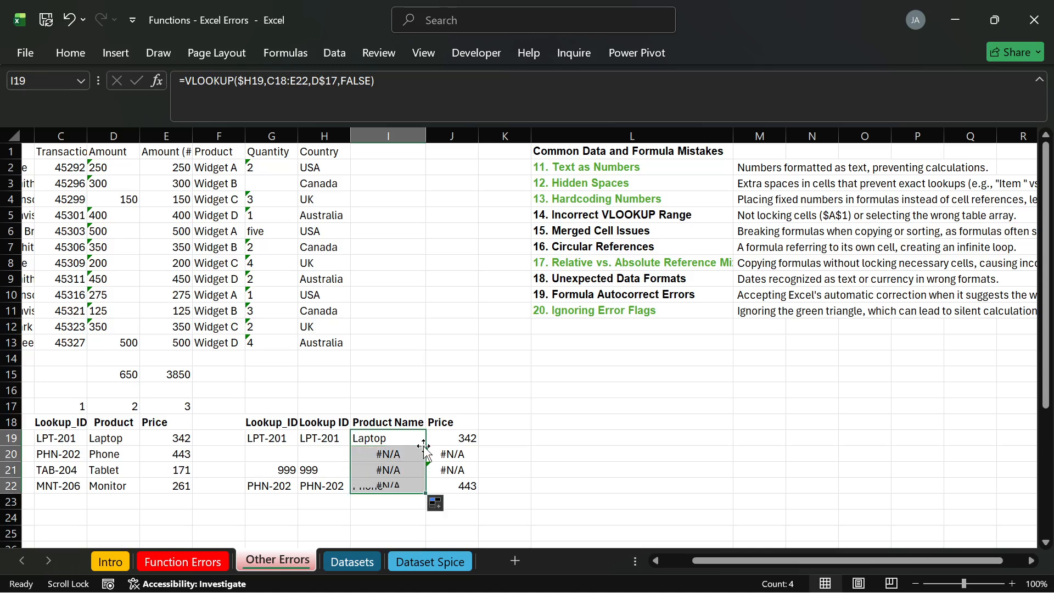
{"action": "left_click", "coordinate": [390, 487]}
{"action": "double_click", "coordinate": [390, 487]}
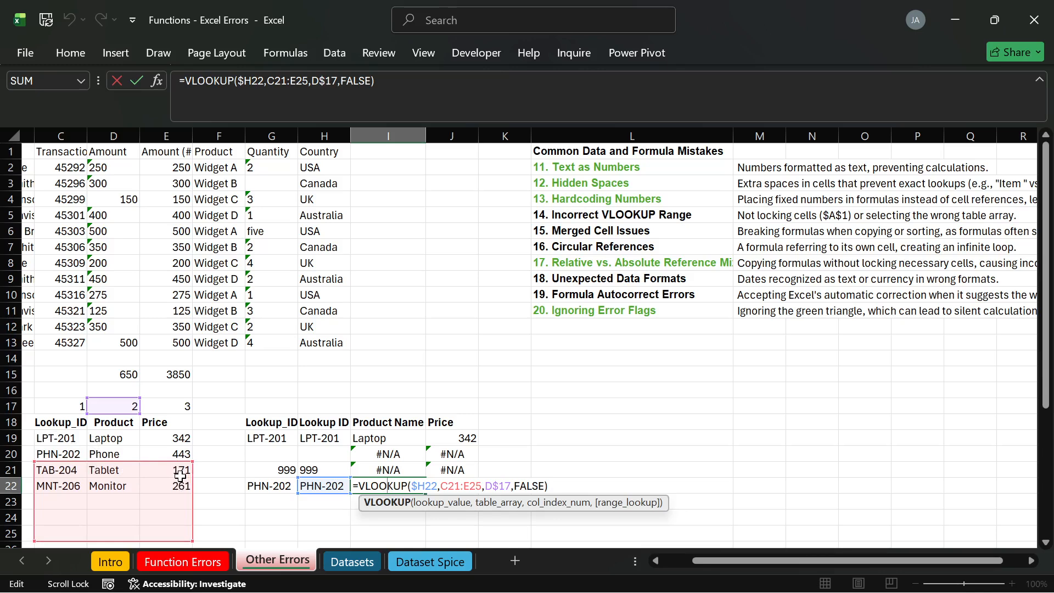
Lock the table array in I19's VLOOKUP as $C$18:$E$22, fill the formula down to I22 and check I22's formula.
{"action": "key", "text": "Return"}
{"action": "double_click", "coordinate": [379, 438]}
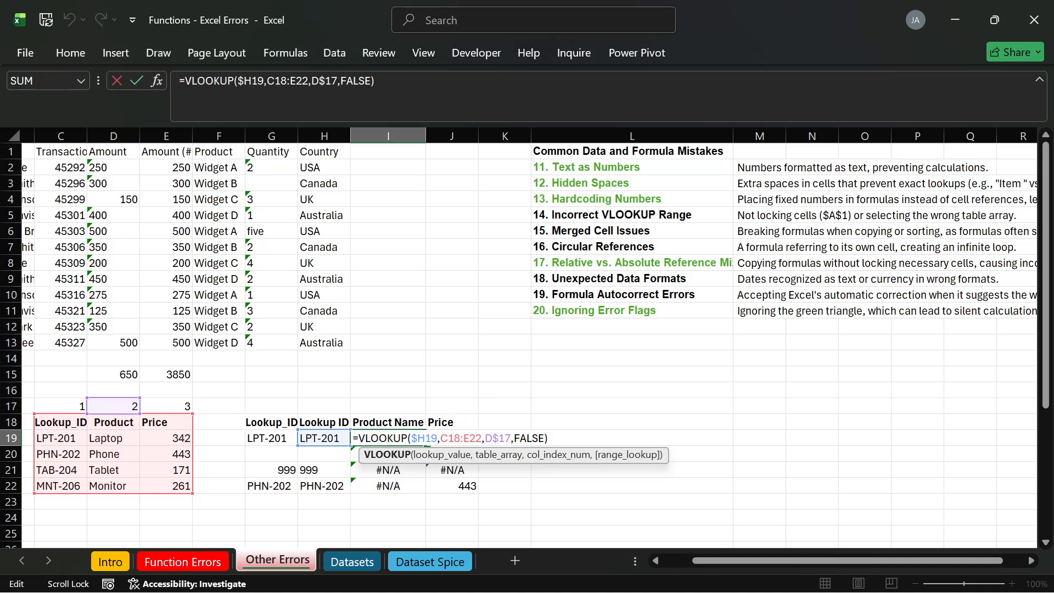
{"action": "key", "text": "shift+Left"}
{"action": "key", "text": "shift+Left"}
{"action": "key", "text": "shift+Left"}
{"action": "key", "text": "shift+Left"}
{"action": "key", "text": "shift+Left"}
{"action": "key", "text": "shift+Left"}
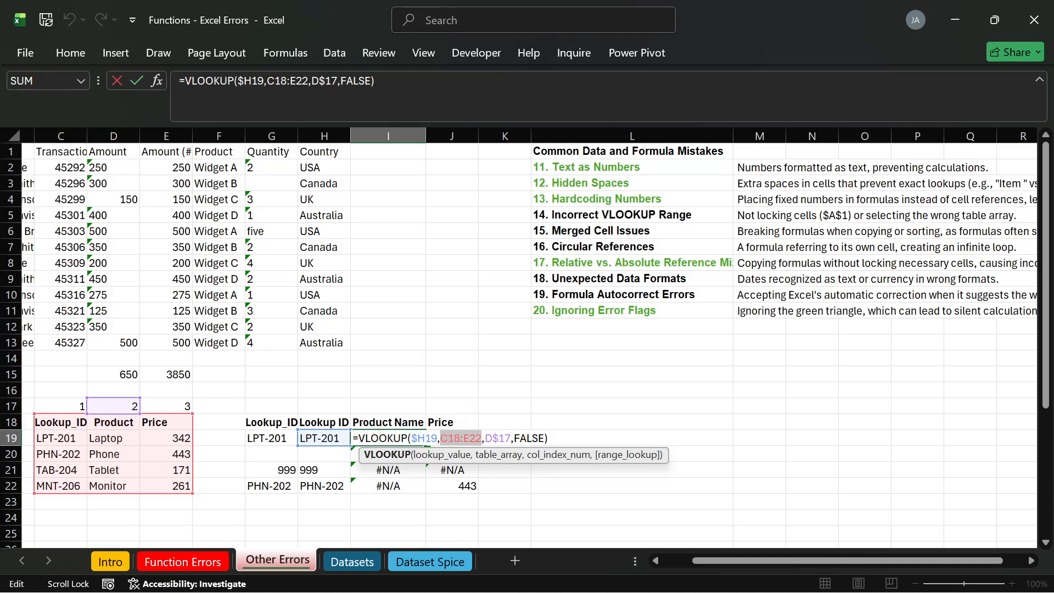
{"action": "key", "text": "F4"}
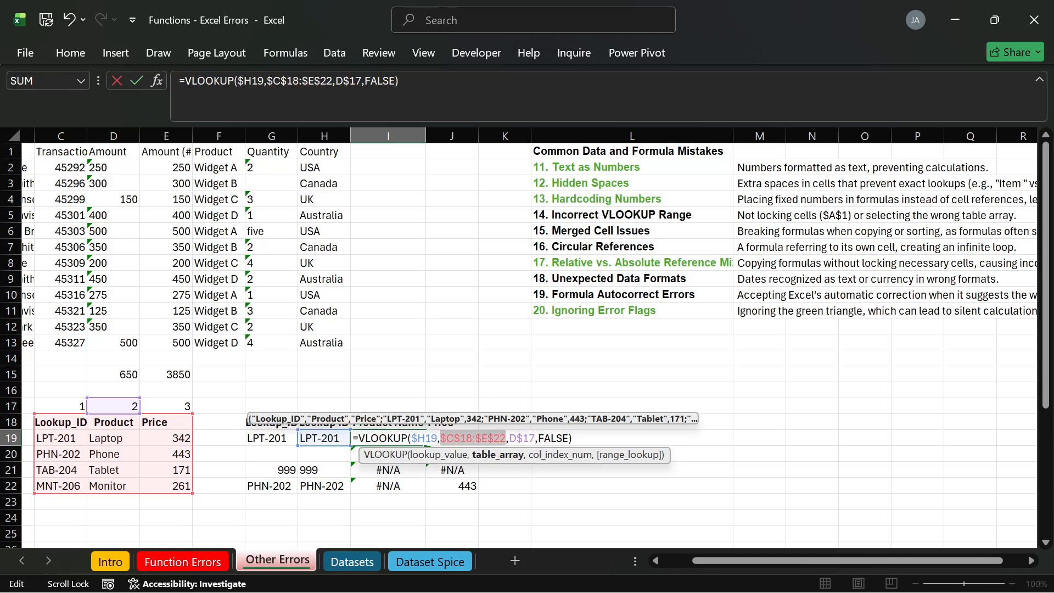
{"action": "key", "text": "Return"}
{"action": "left_click", "coordinate": [422, 442]}
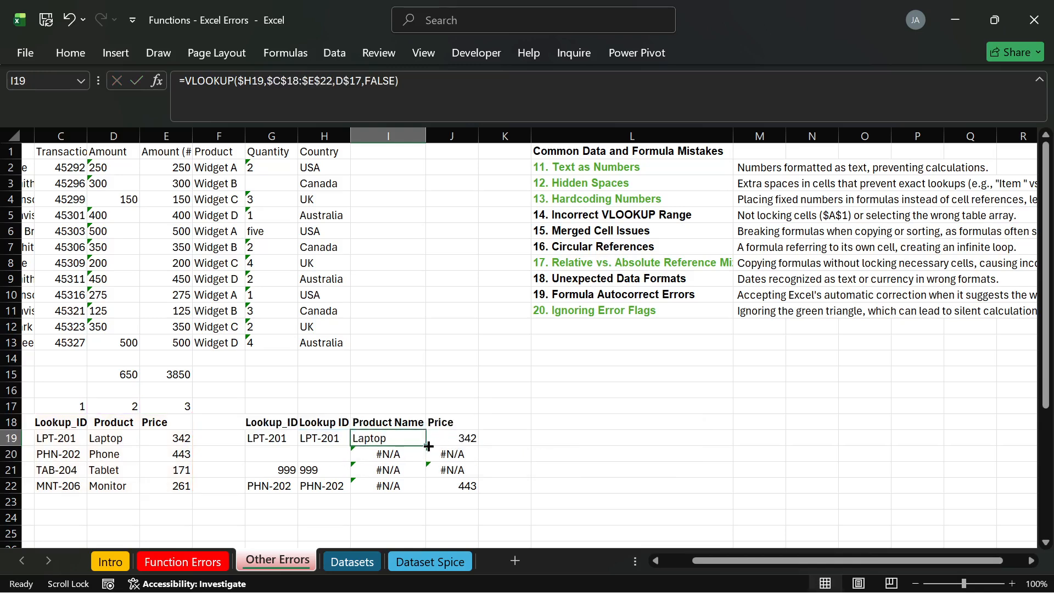
{"action": "left_click_drag", "start_coordinate": [429, 447], "coordinate": [428, 491]}
{"action": "left_click", "coordinate": [387, 486]}
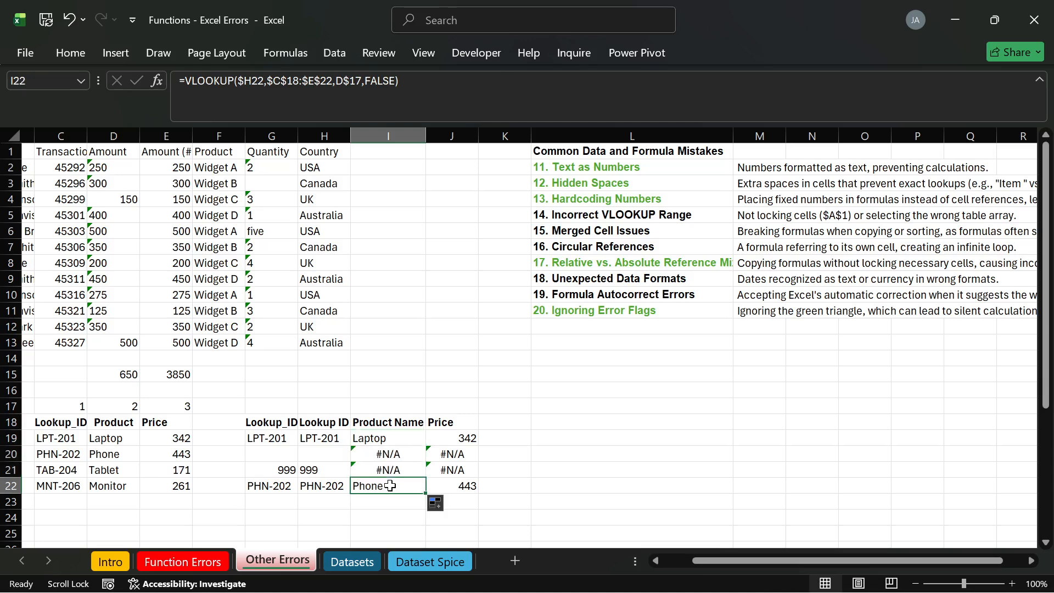
Enter MNT-206 with a leading space in G20 and TAB204 in G21, and inspect row 21's lookup formula and trimmed ID.
{"action": "left_click", "coordinate": [305, 453]}
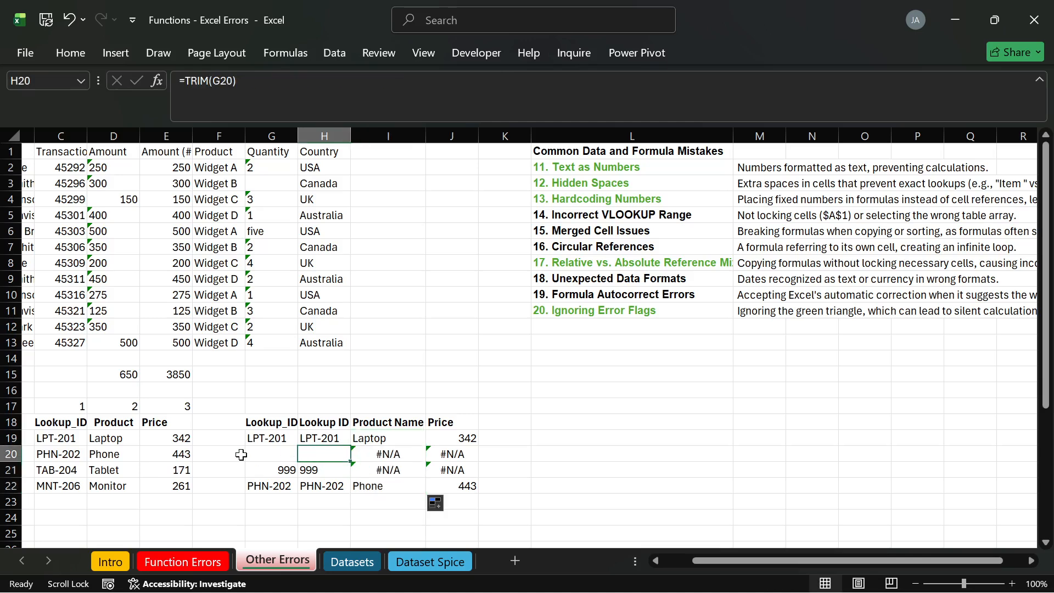
{"action": "left_click", "coordinate": [260, 454]}
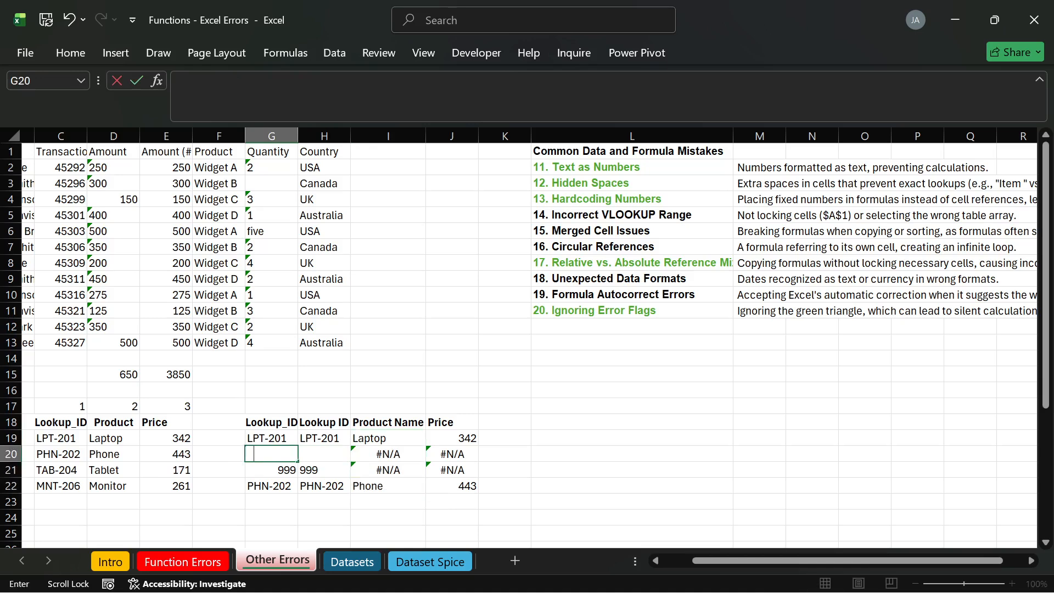
{"action": "type", "text": "MNT-206"}
{"action": "key", "text": "Return"}
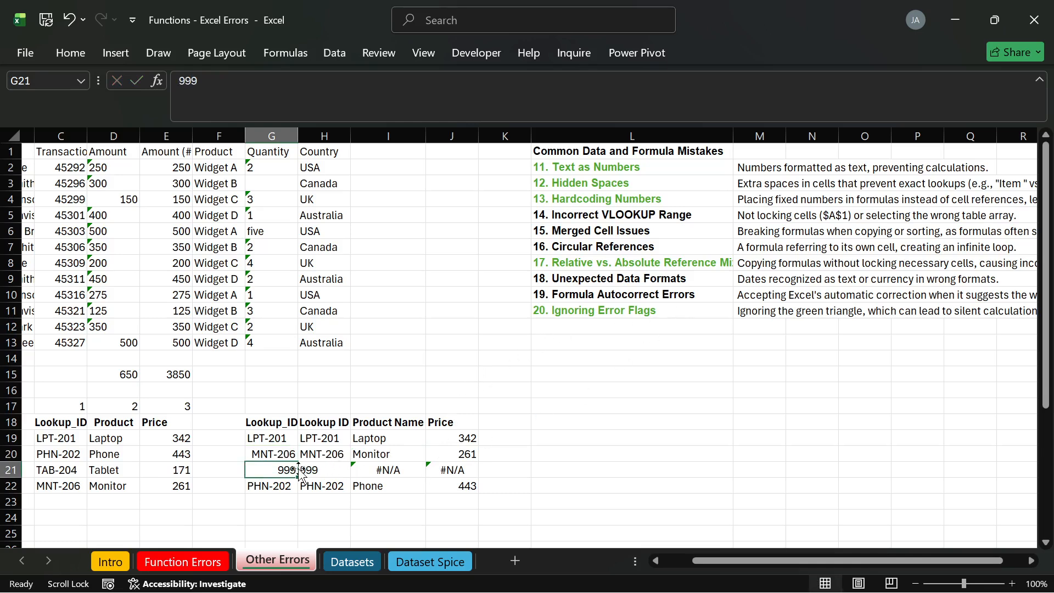
{"action": "type", "text": "TAB"}
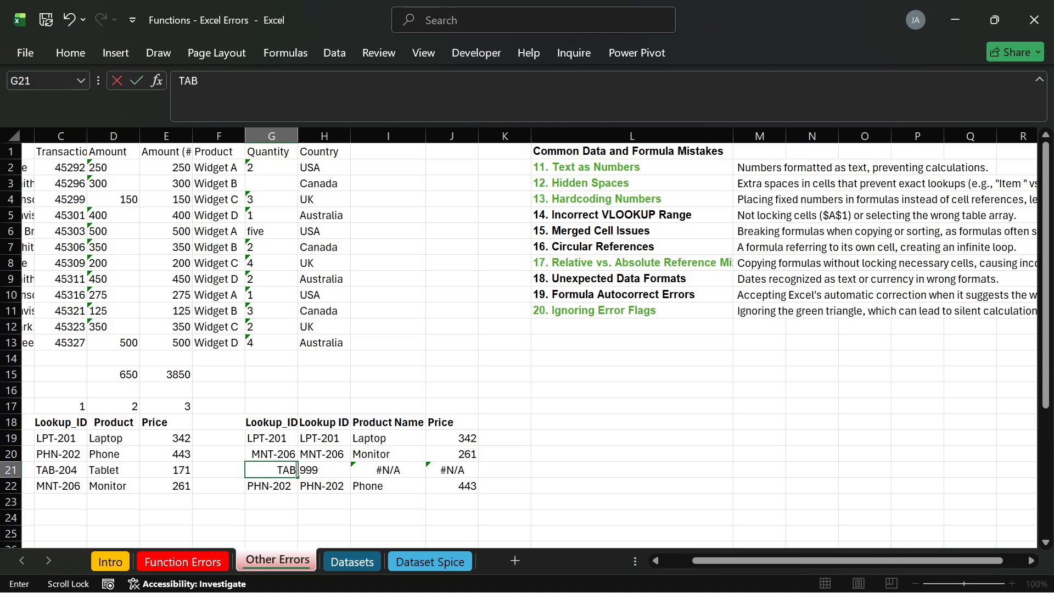
{"action": "type", "text": "204"}
{"action": "key", "text": "Return"}
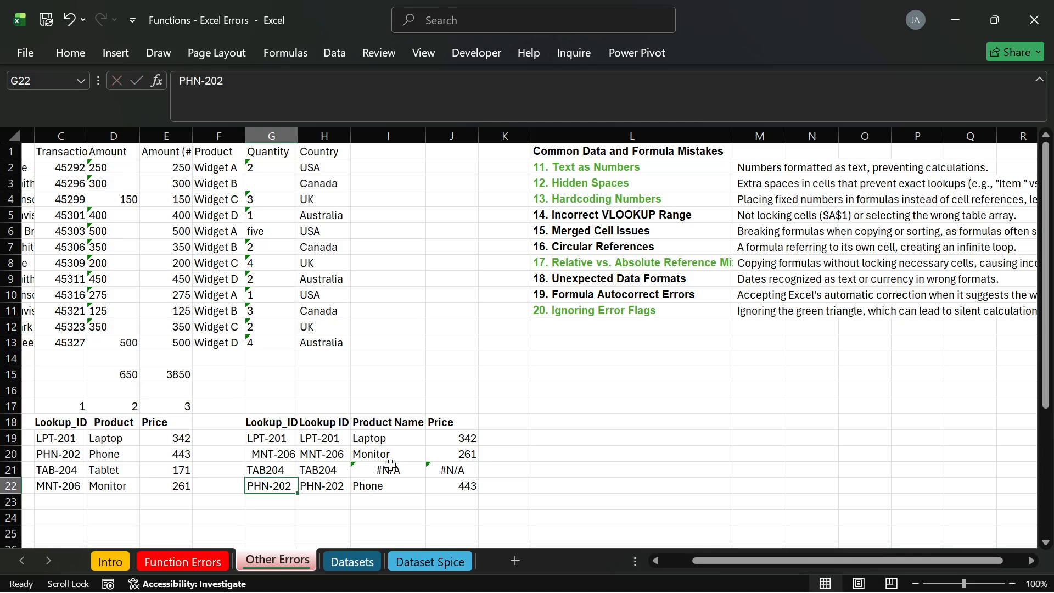
{"action": "left_click", "coordinate": [435, 471]}
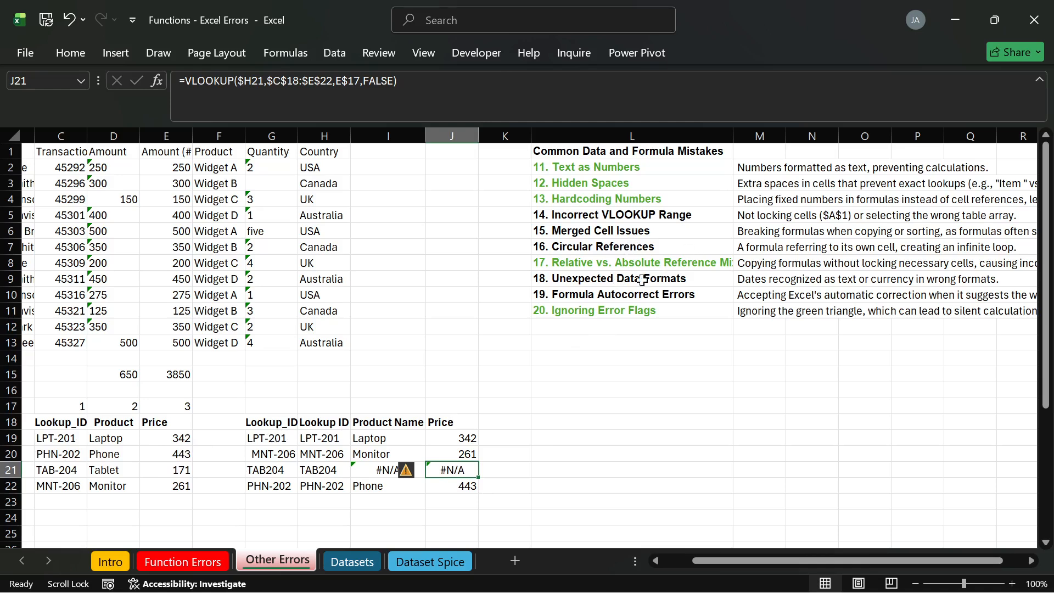
{"action": "left_click", "coordinate": [271, 470]}
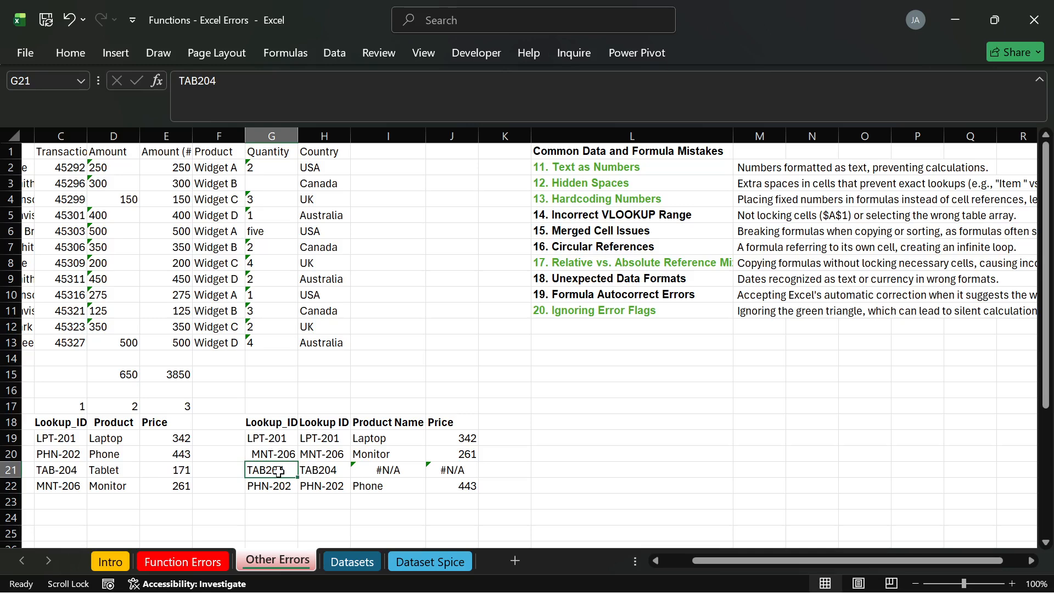
{"action": "left_click", "coordinate": [317, 469]}
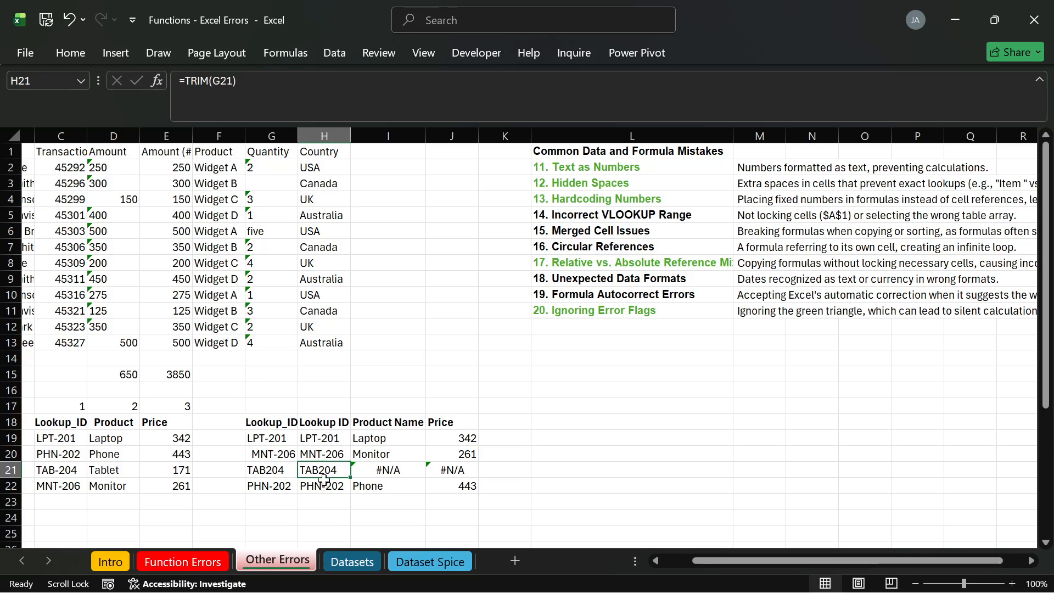
{"action": "left_click", "coordinate": [322, 519]}
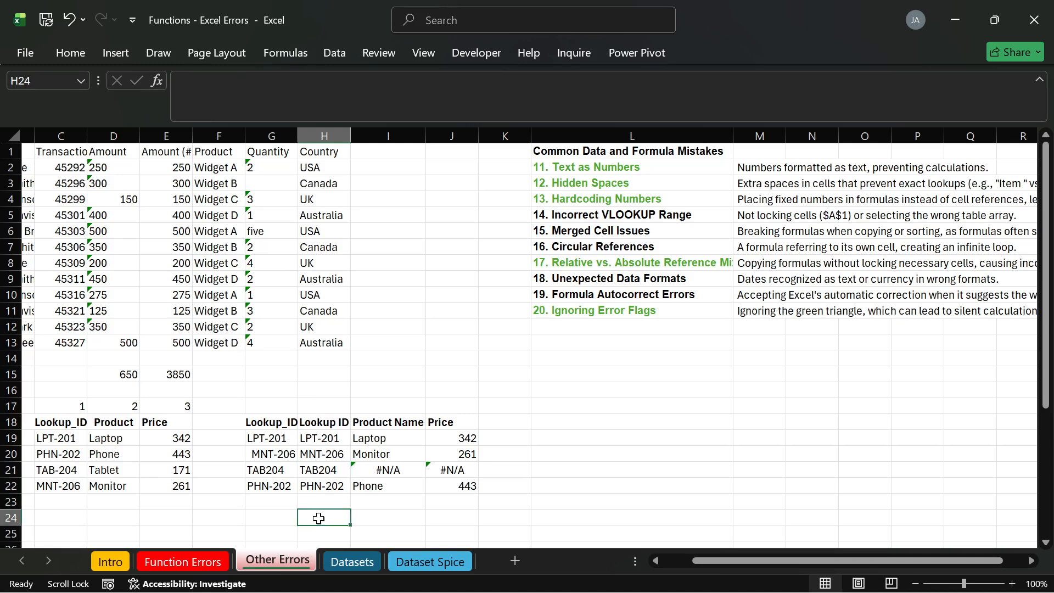
Replace the formula in H21 with =LEFT(G21,3)&"-"&RIGHT(G21,3) to insert the missing hyphen in the lookup ID.
{"action": "left_click", "coordinate": [330, 467]}
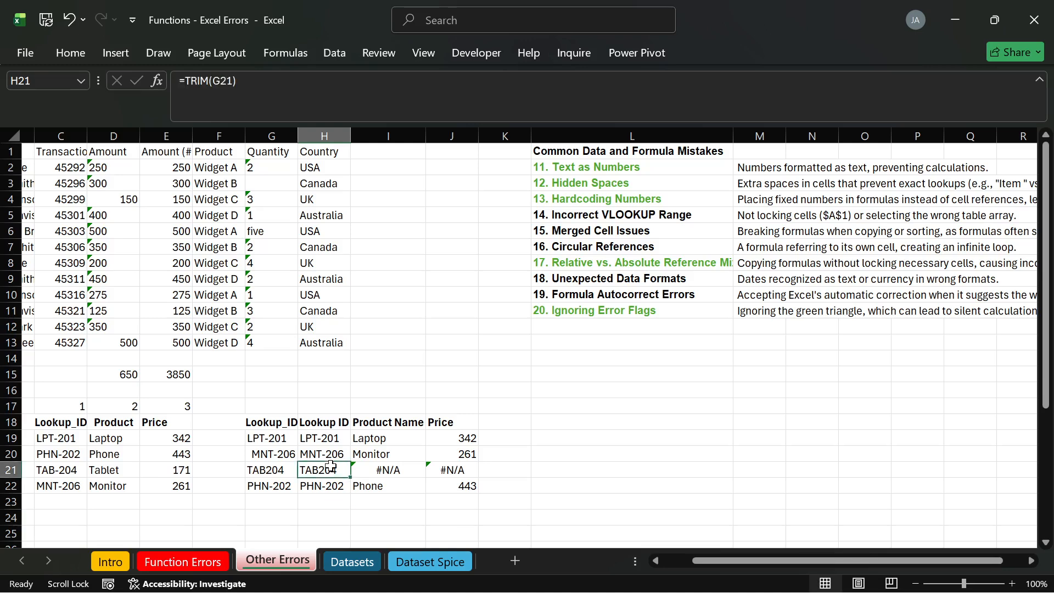
{"action": "type", "text": "=LEFT"}
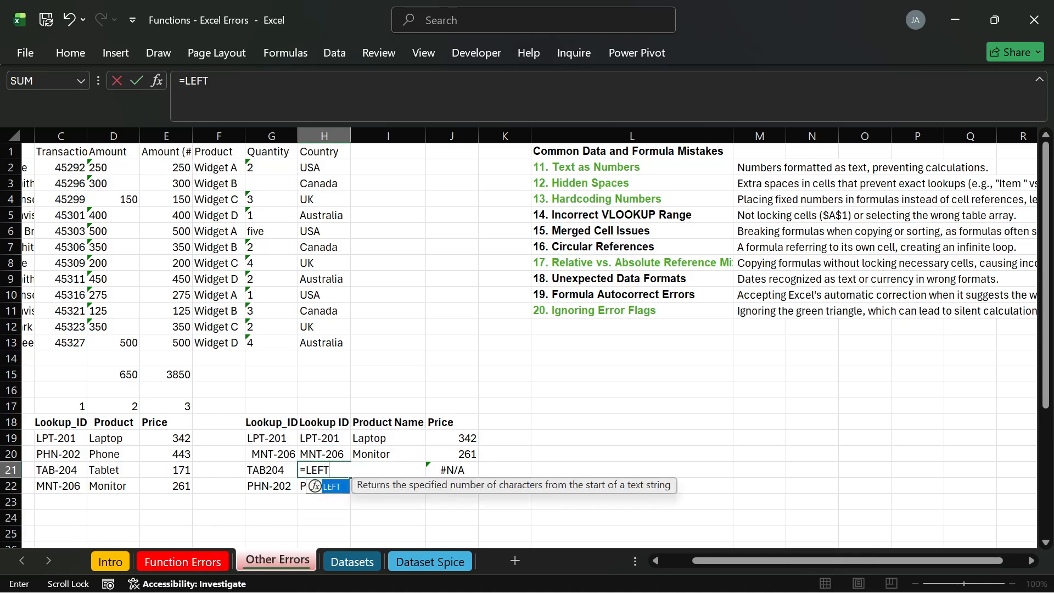
{"action": "type", "text": "("}
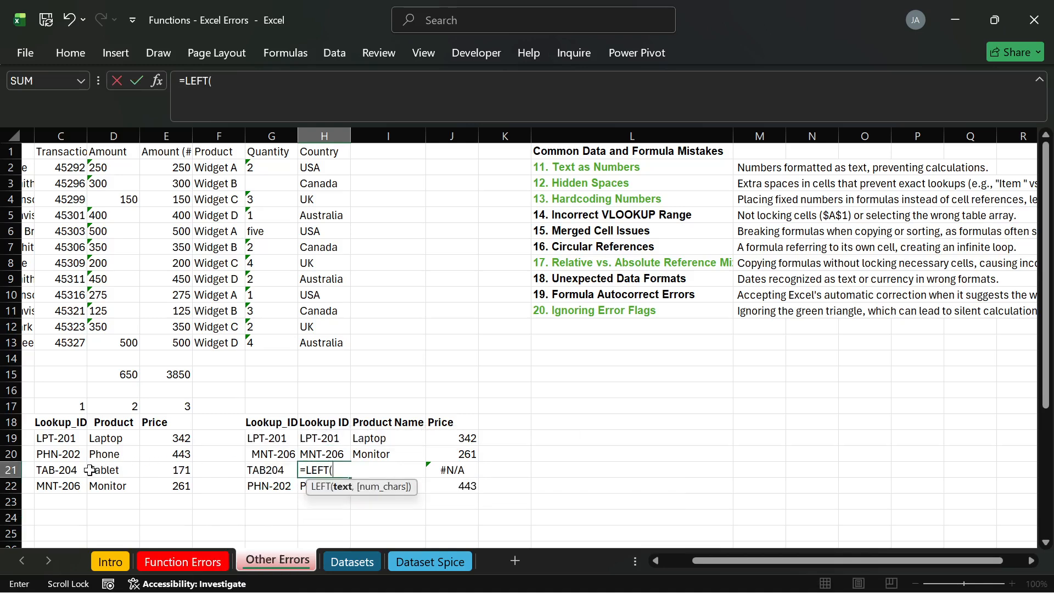
{"action": "left_click", "coordinate": [262, 470]}
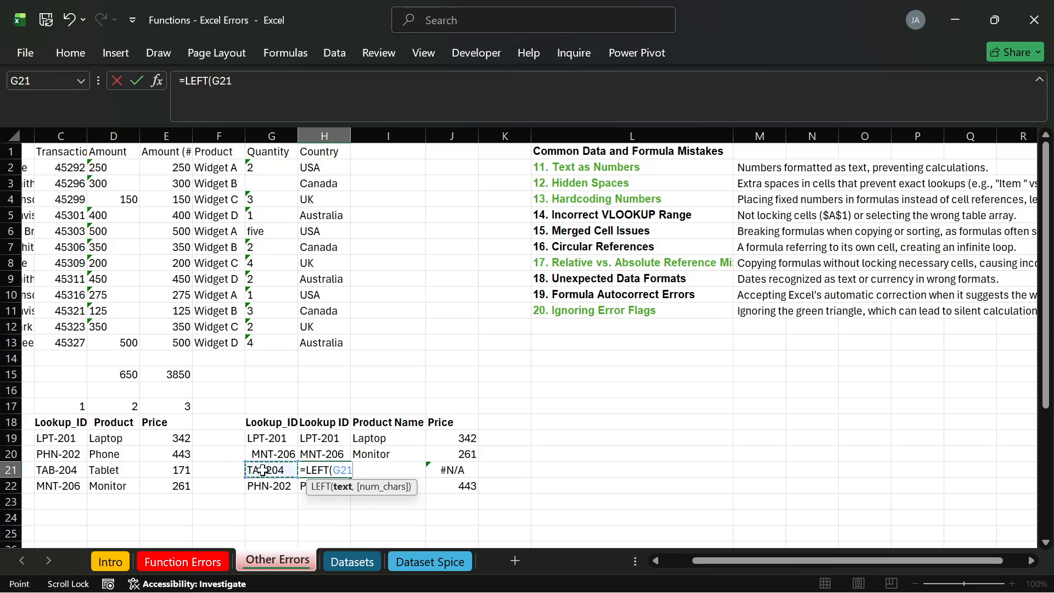
{"action": "type", "text": ","}
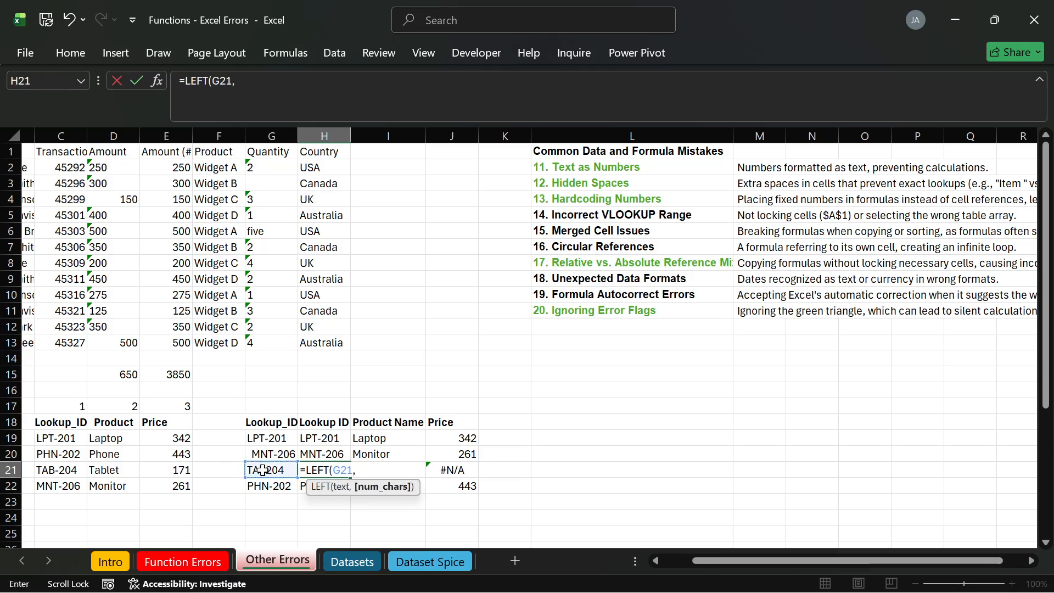
{"action": "type", "text": "3)"}
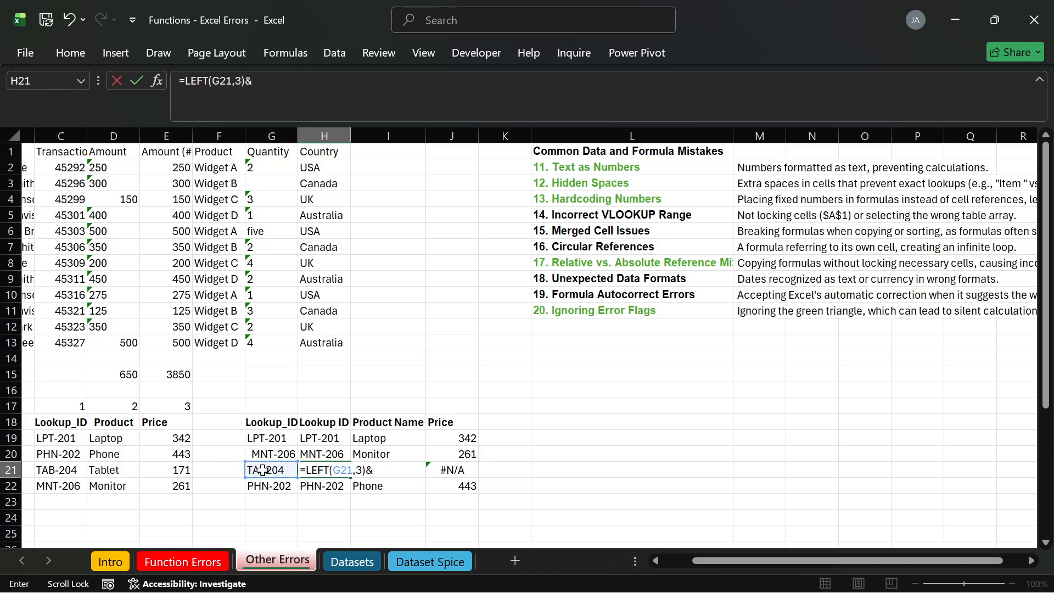
{"action": "type", "text": "&\"-\"&RIGHT"}
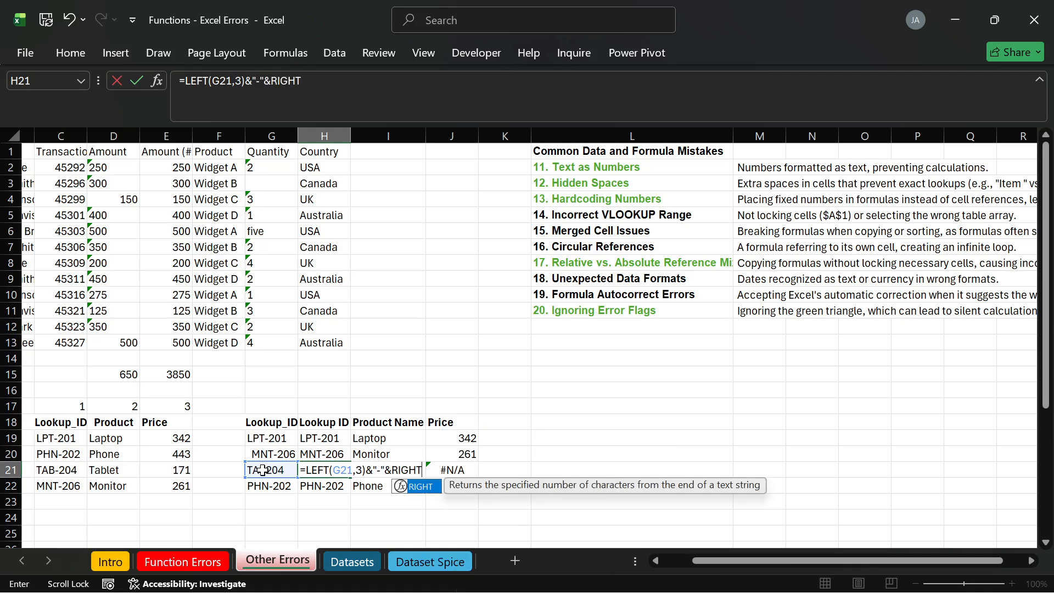
{"action": "type", "text": "("}
{"action": "left_click", "coordinate": [263, 470]}
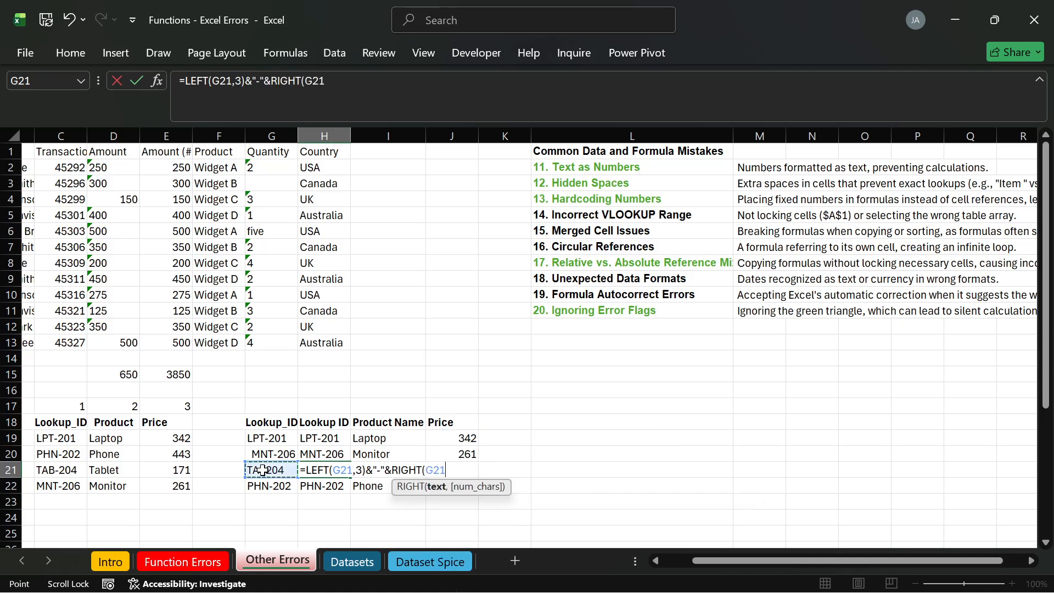
{"action": "type", "text": ",3"}
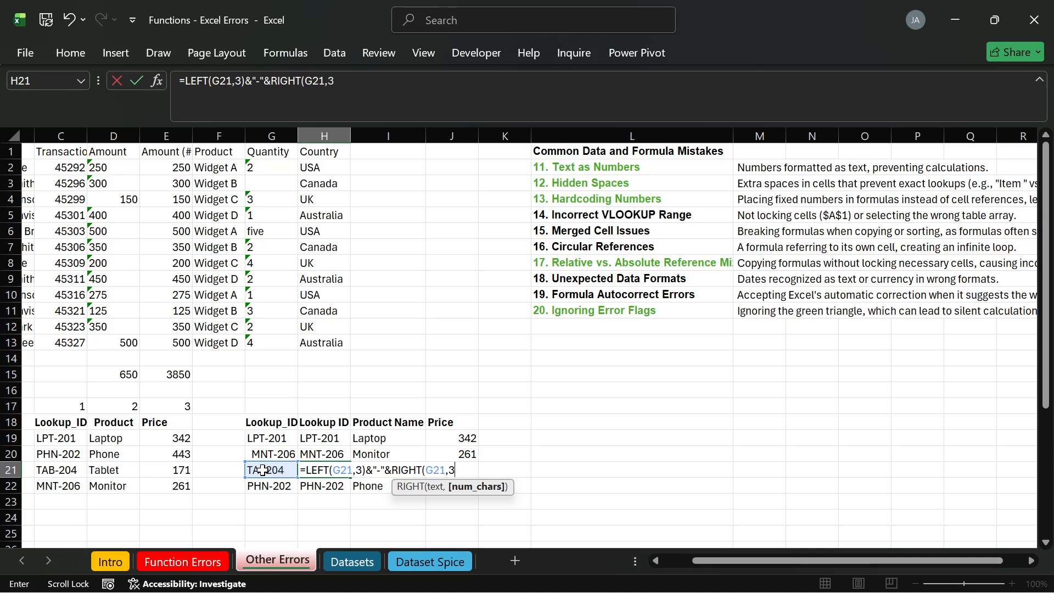
{"action": "type", "text": ")"}
{"action": "key", "text": "Return"}
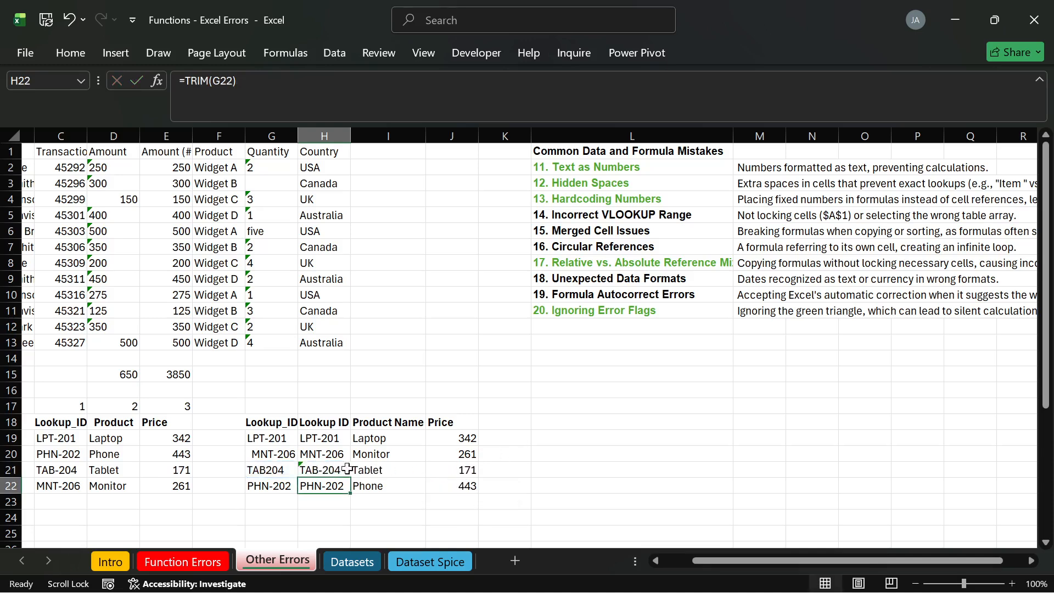
Compare H21's hyphen-building formula with the raw ID in G21 and ignore the Inconsistent Formula error flagged on H21.
{"action": "left_click", "coordinate": [305, 465]}
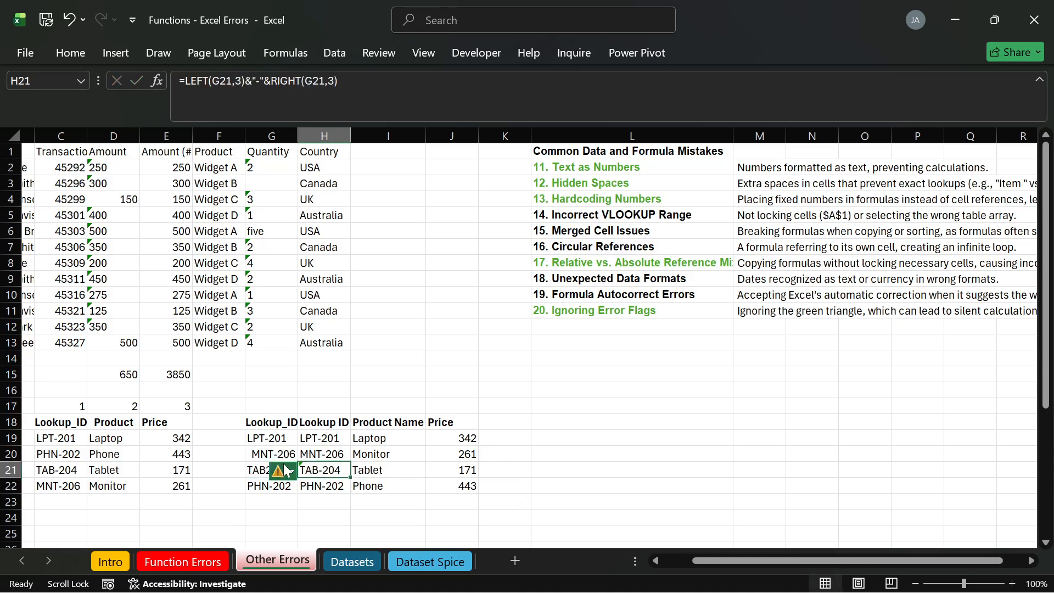
{"action": "left_click", "coordinate": [281, 470]}
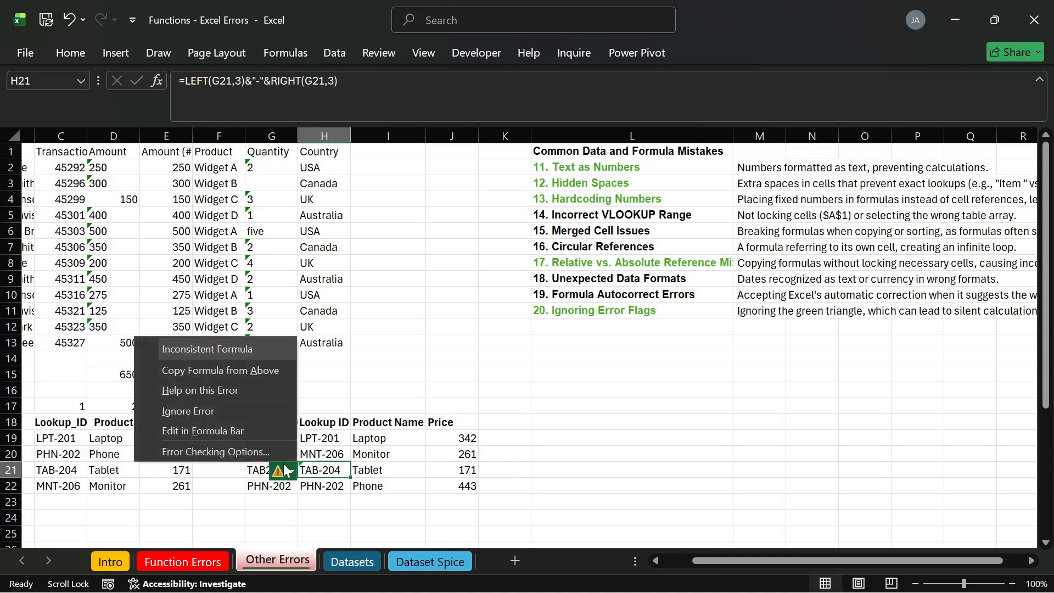
{"action": "left_click", "coordinate": [314, 490]}
{"action": "left_click", "coordinate": [250, 487]}
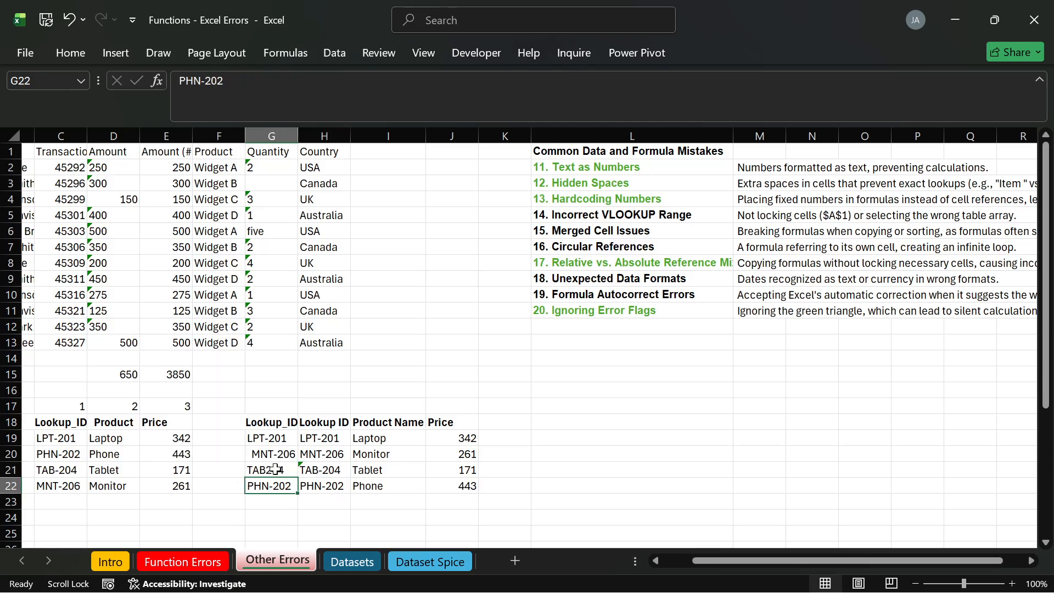
{"action": "left_click", "coordinate": [329, 470]}
{"action": "left_click", "coordinate": [293, 467]}
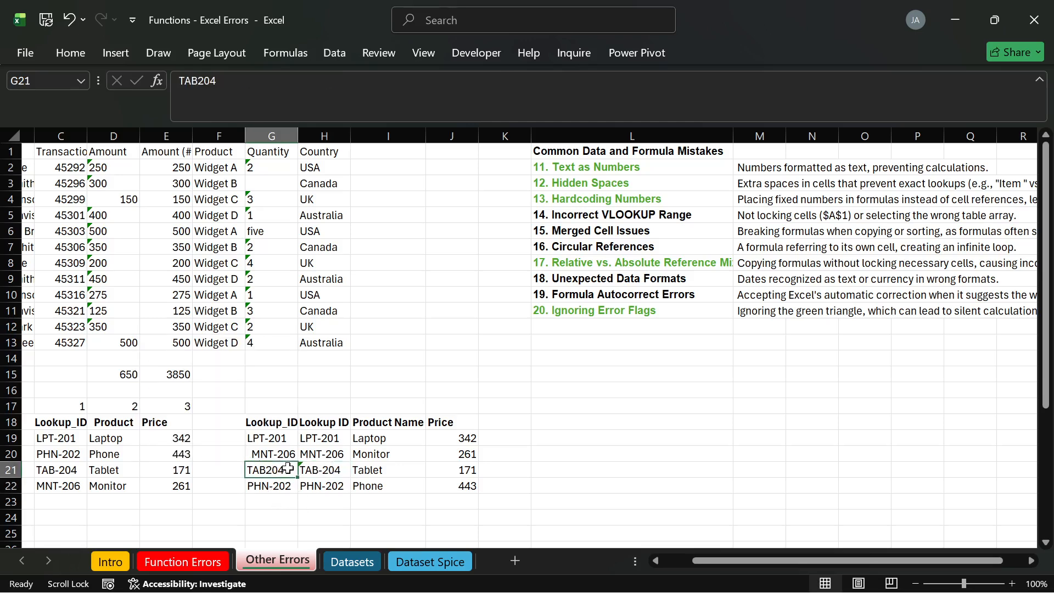
{"action": "left_click", "coordinate": [301, 470]}
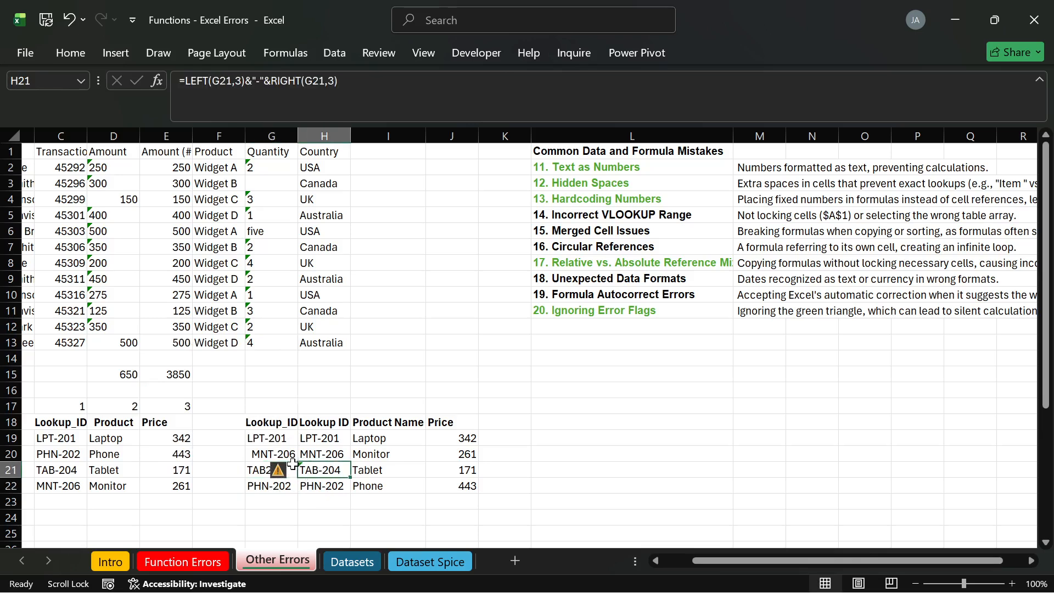
{"action": "left_click", "coordinate": [283, 470]}
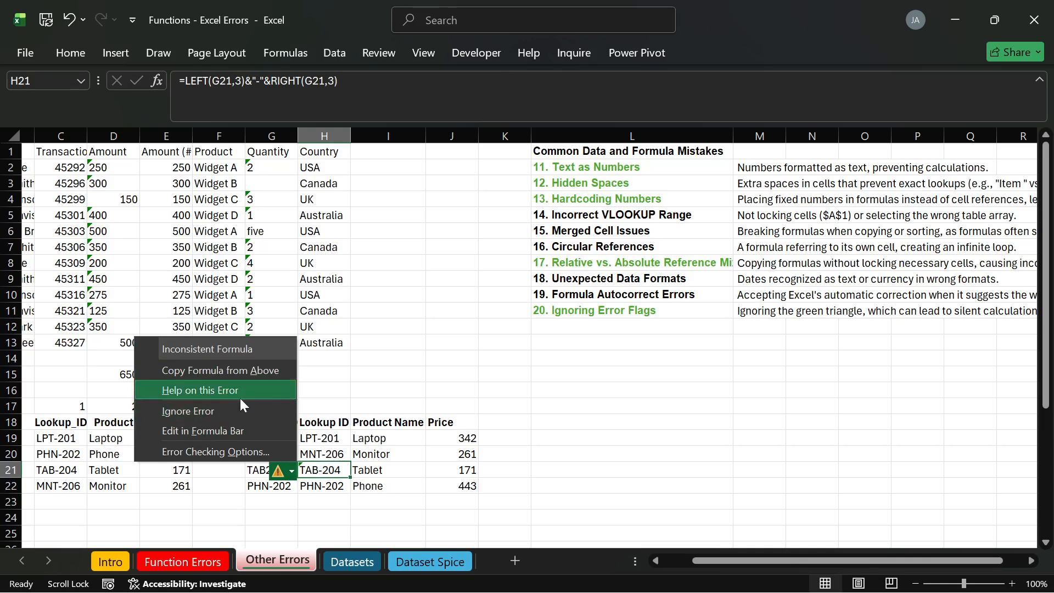
{"action": "left_click", "coordinate": [217, 408]}
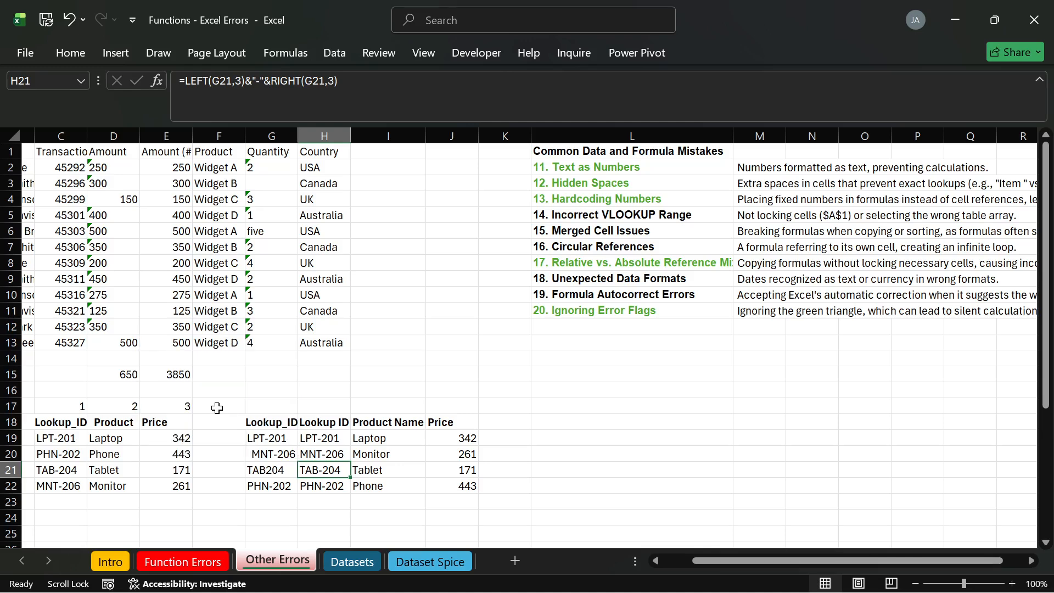
{"action": "left_click", "coordinate": [405, 482]}
{"action": "left_click", "coordinate": [334, 474]}
Colour the "14. Incorrect VLOOKUP Range" entry's text in L5 green and select "16. Circular References" in L7.
{"action": "left_click", "coordinate": [659, 213]}
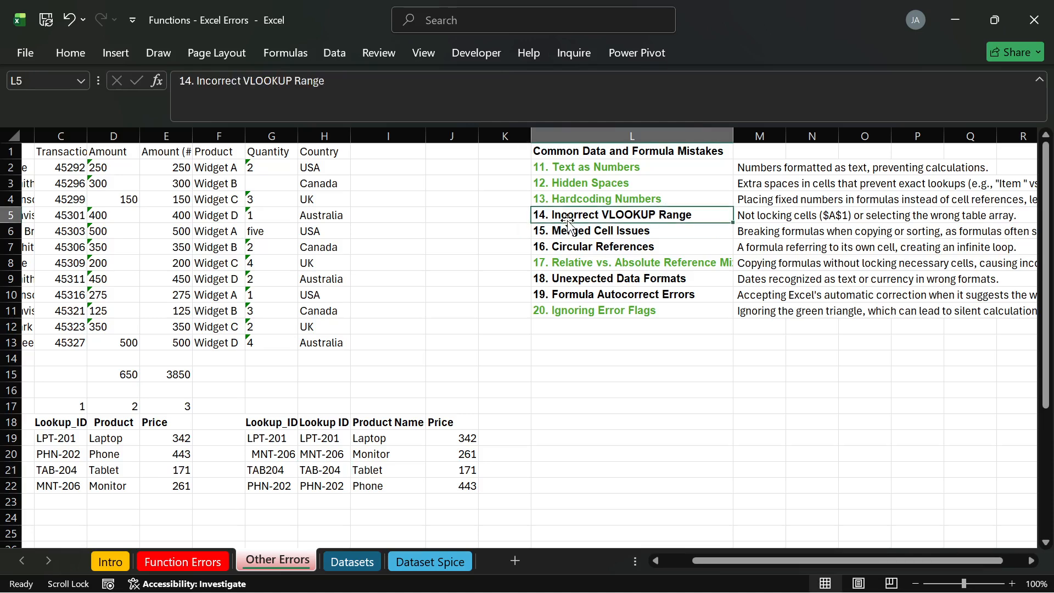
{"action": "left_click", "coordinate": [77, 51]}
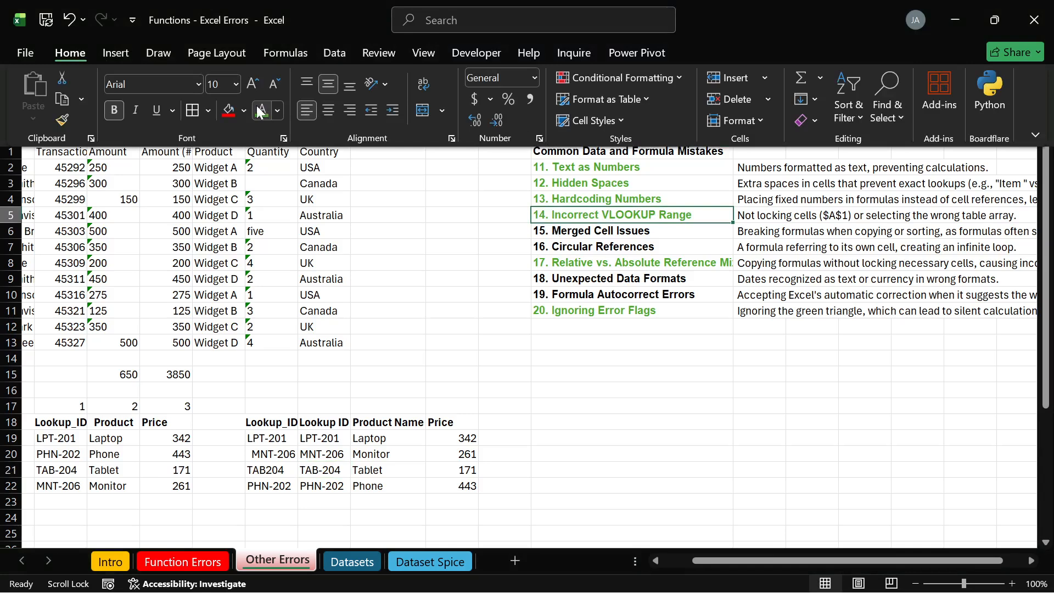
{"action": "left_click", "coordinate": [491, 316]}
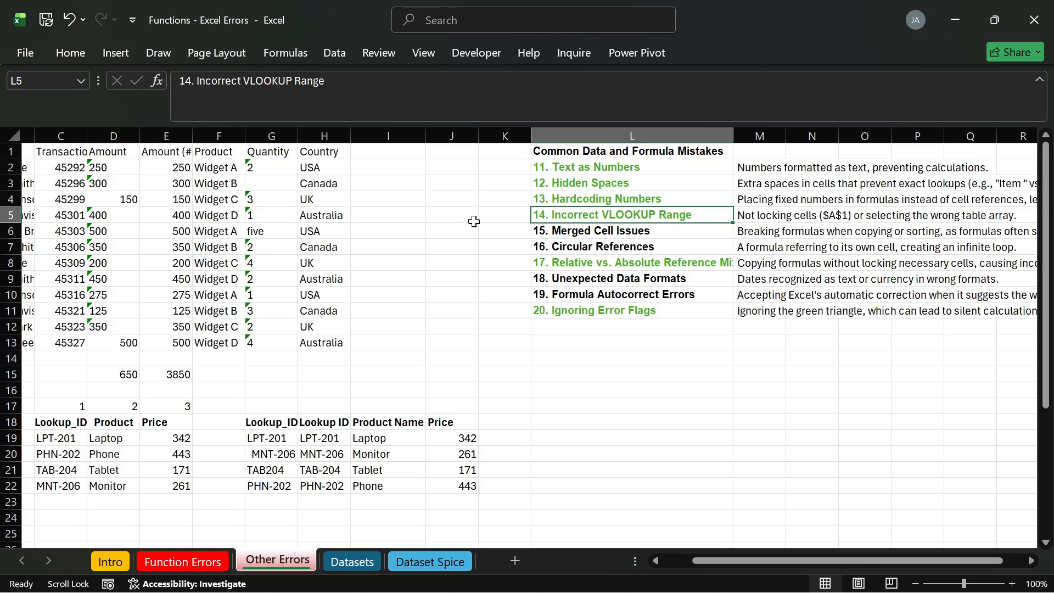
{"action": "left_click", "coordinate": [725, 245]}
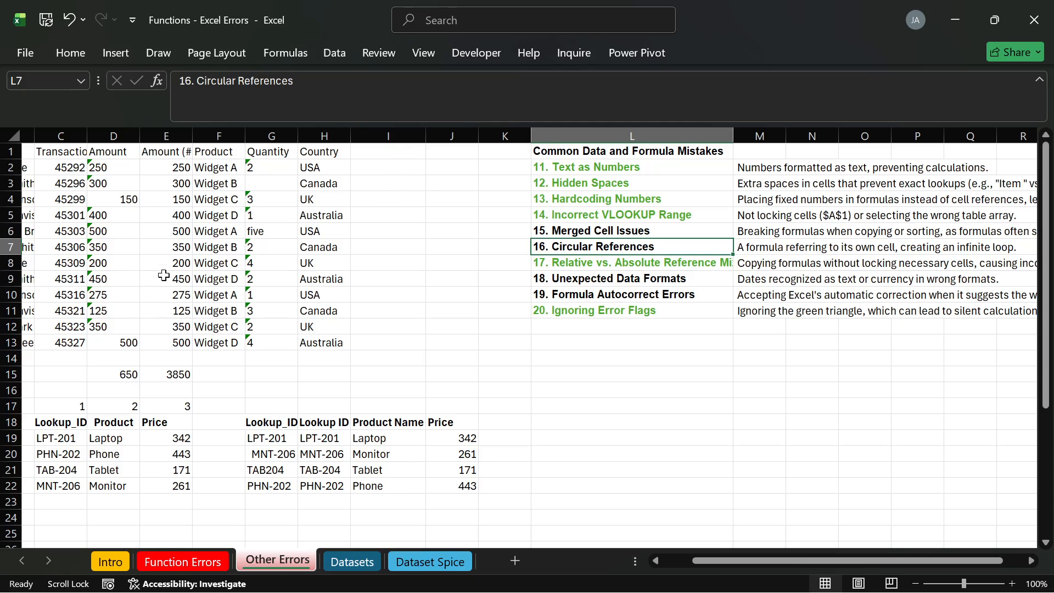
{"action": "left_click", "coordinate": [121, 281]}
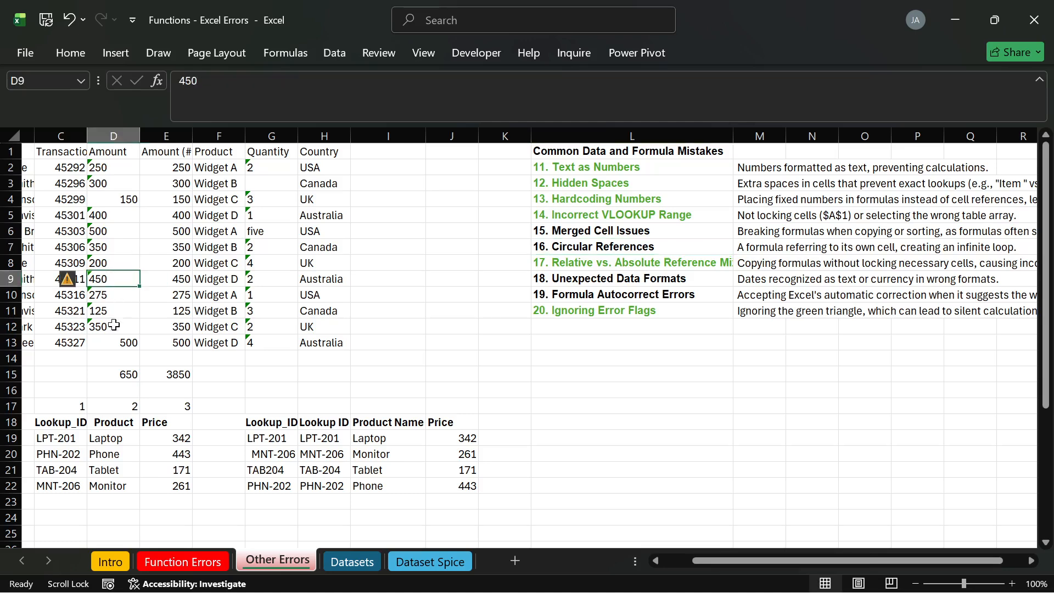
{"action": "left_click", "coordinate": [119, 345]}
{"action": "key", "text": "Delete"}
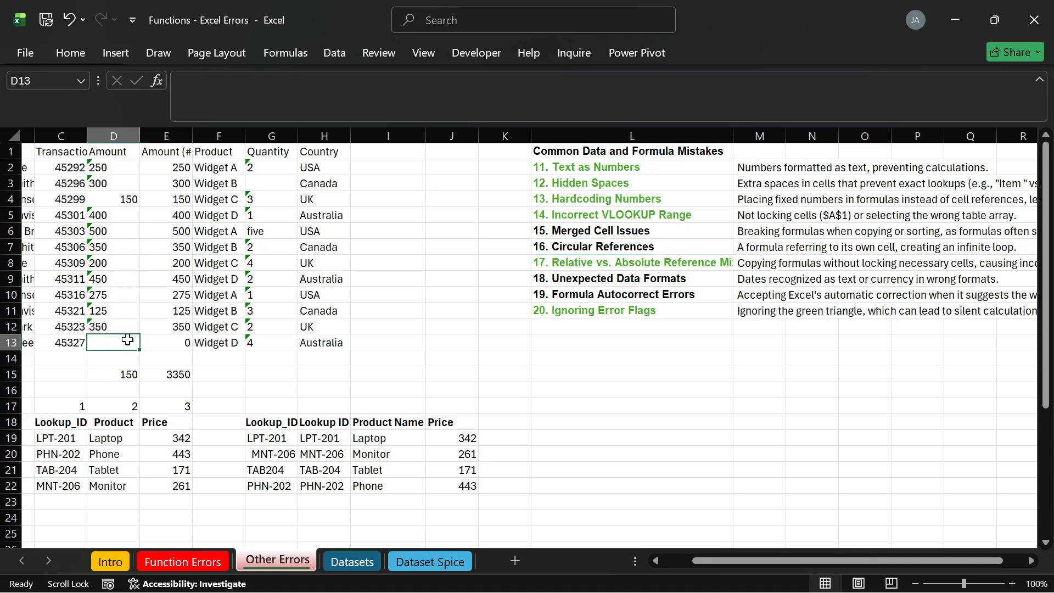
{"action": "type", "text": "="}
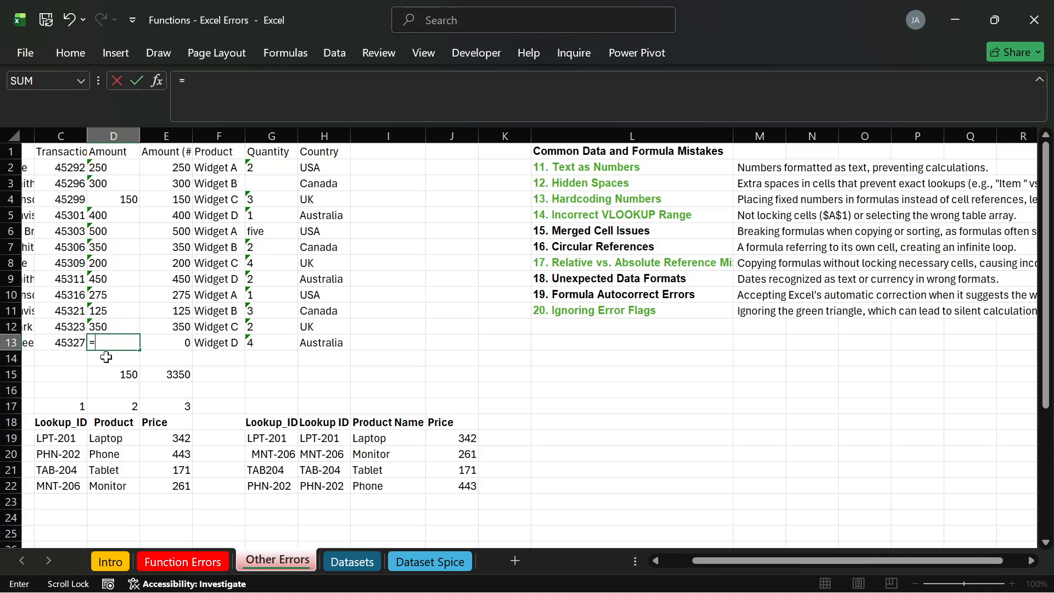
{"action": "key", "text": "Escape"}
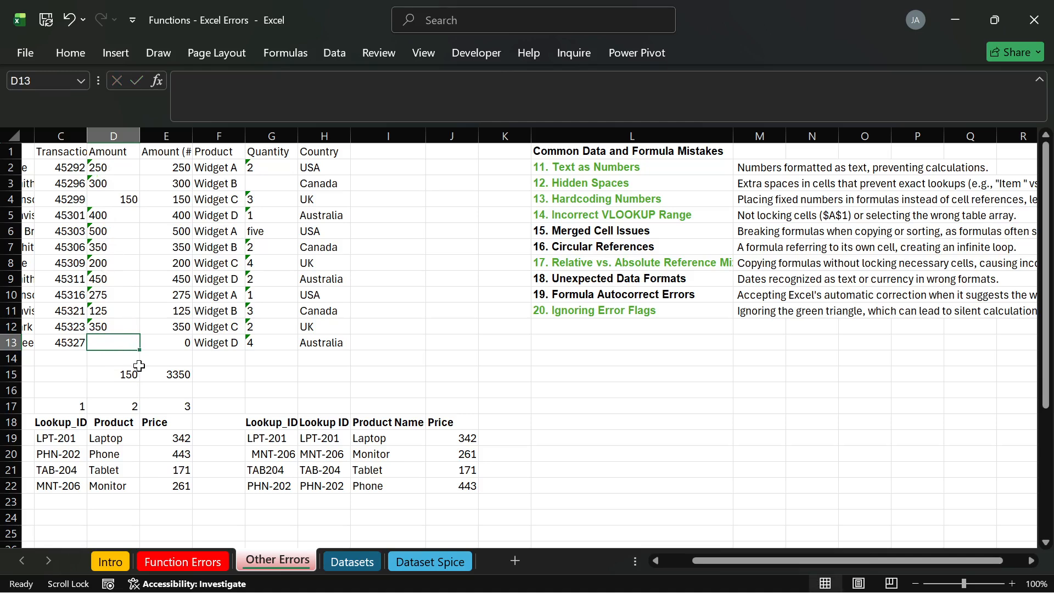
{"action": "key", "text": "ctrl+z"}
Clear the amount in D8 of the Widget C row.
{"action": "left_click", "coordinate": [115, 267]}
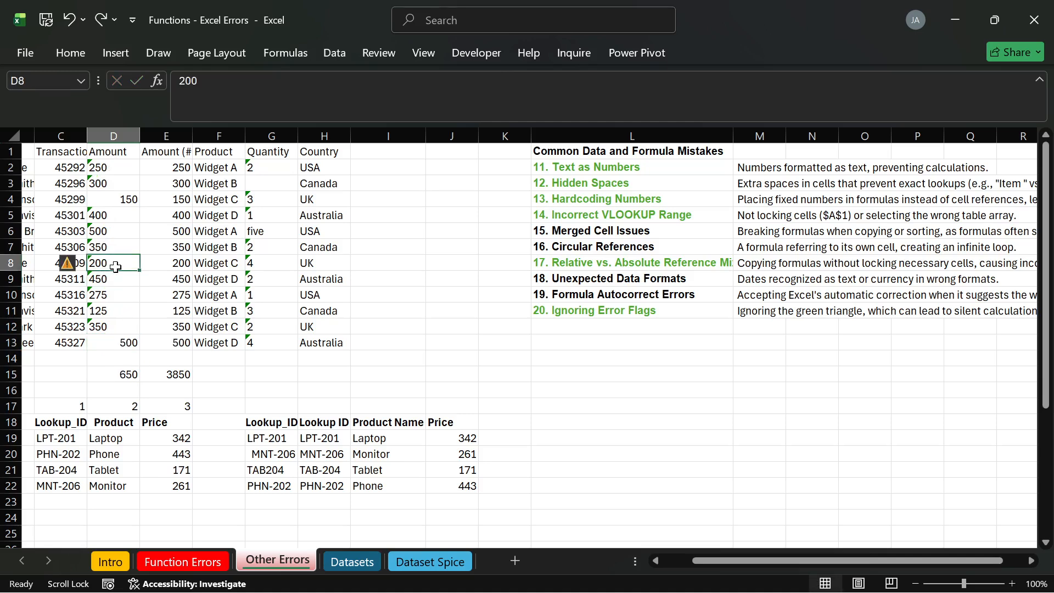
{"action": "key", "text": "Delete"}
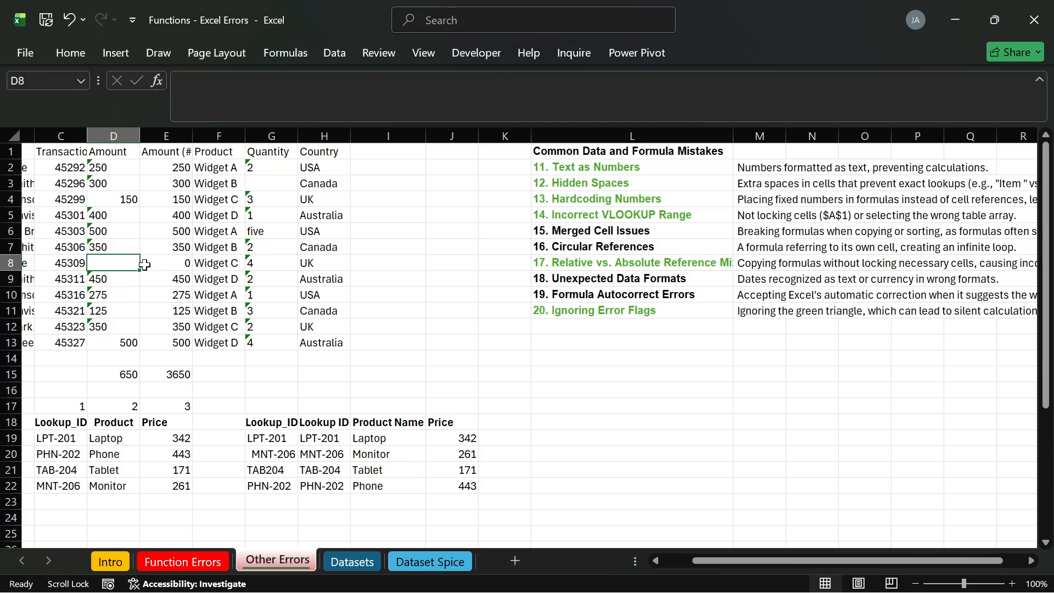
{"action": "key", "text": "ctrl+z"}
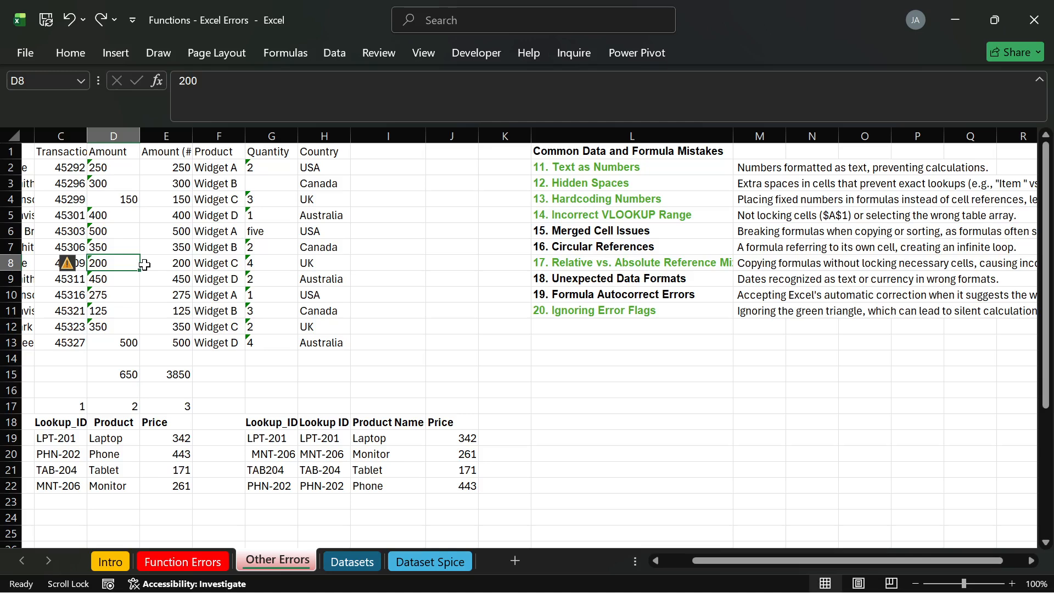
{"action": "key", "text": "Delete"}
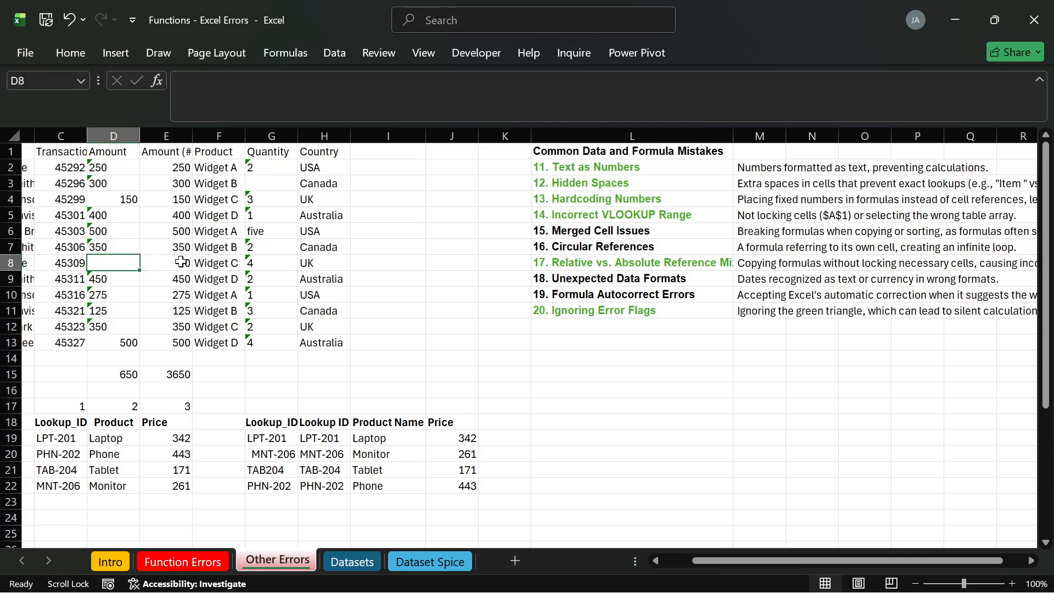
Enter an average of E2:E13 in E8 so the formula includes its own cell, and dismiss the circular reference warning.
{"action": "left_click", "coordinate": [178, 264]}
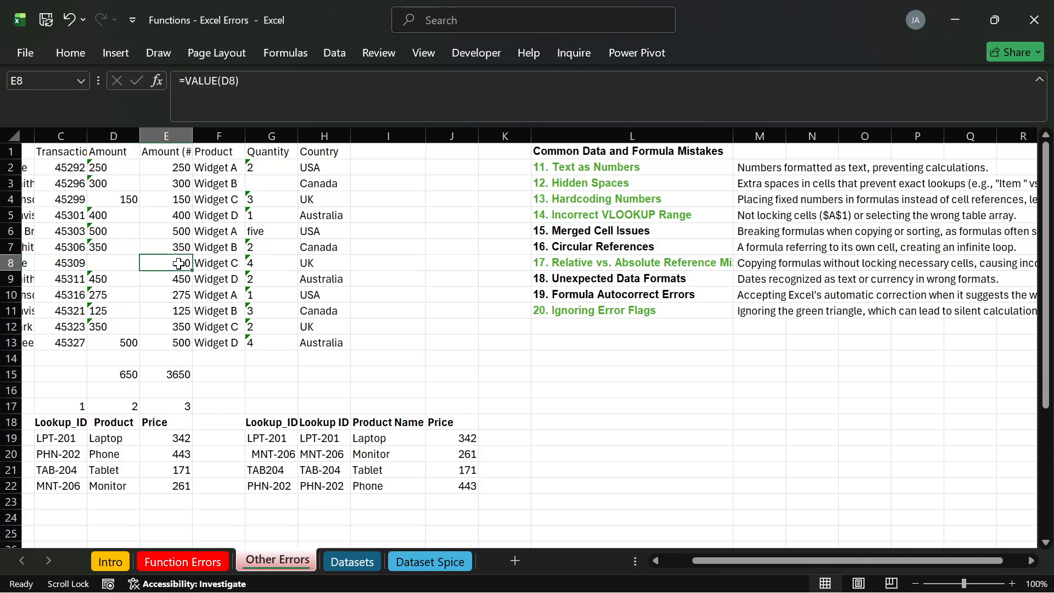
{"action": "type", "text": "=AVE"}
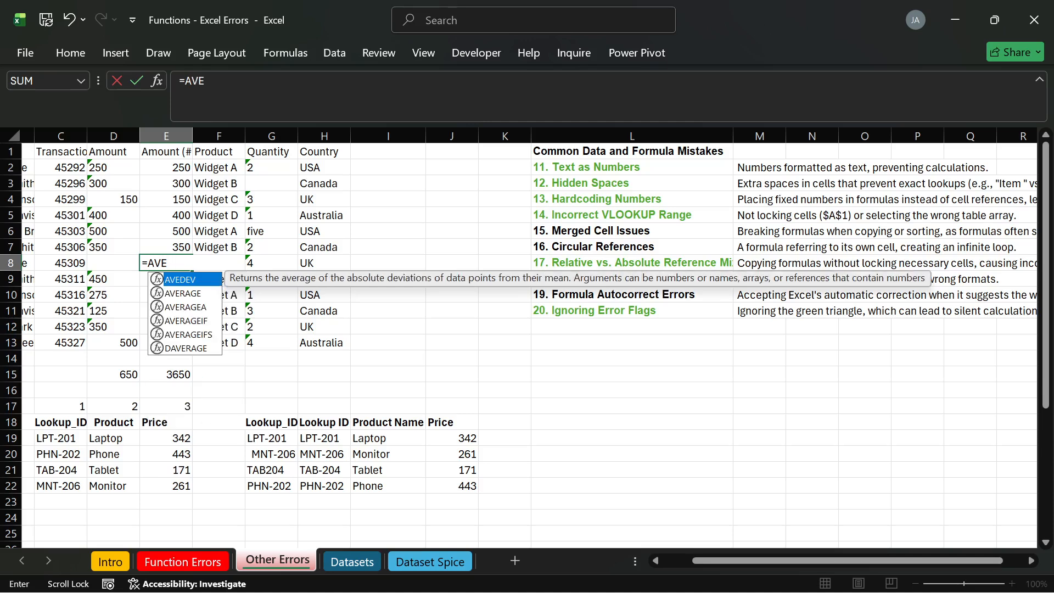
{"action": "key", "text": "Down"}
{"action": "key", "text": "Tab"}
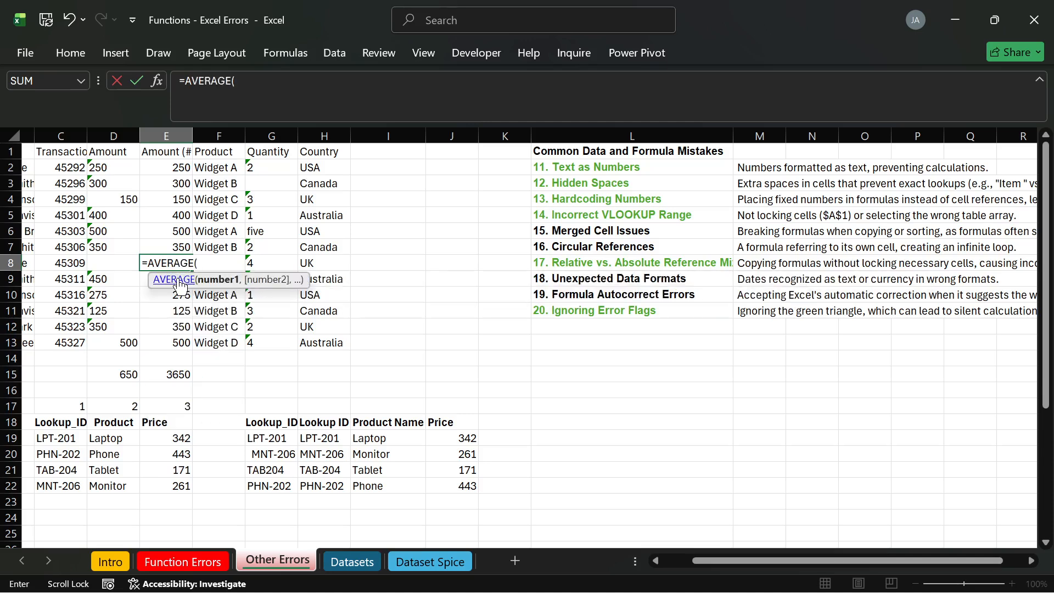
{"action": "left_click_drag", "start_coordinate": [171, 168], "coordinate": [170, 342]}
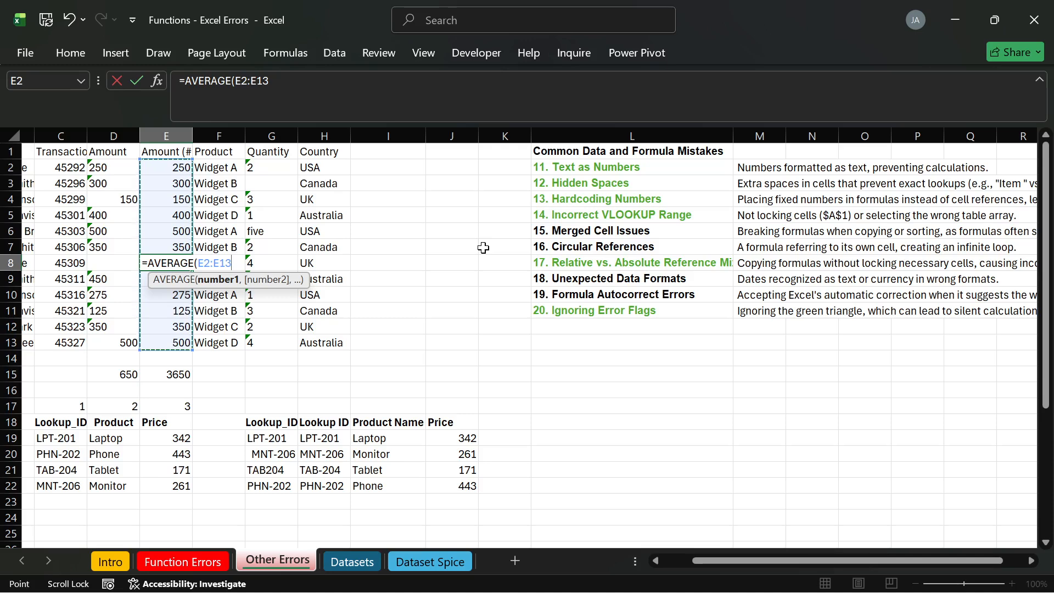
{"action": "key", "text": "Return"}
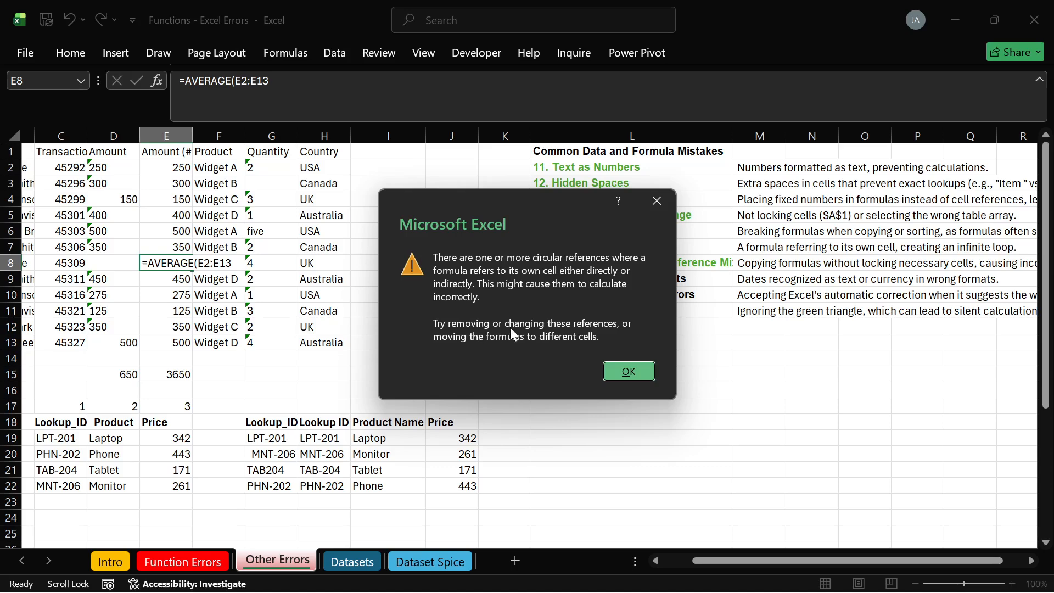
{"action": "left_click", "coordinate": [618, 372]}
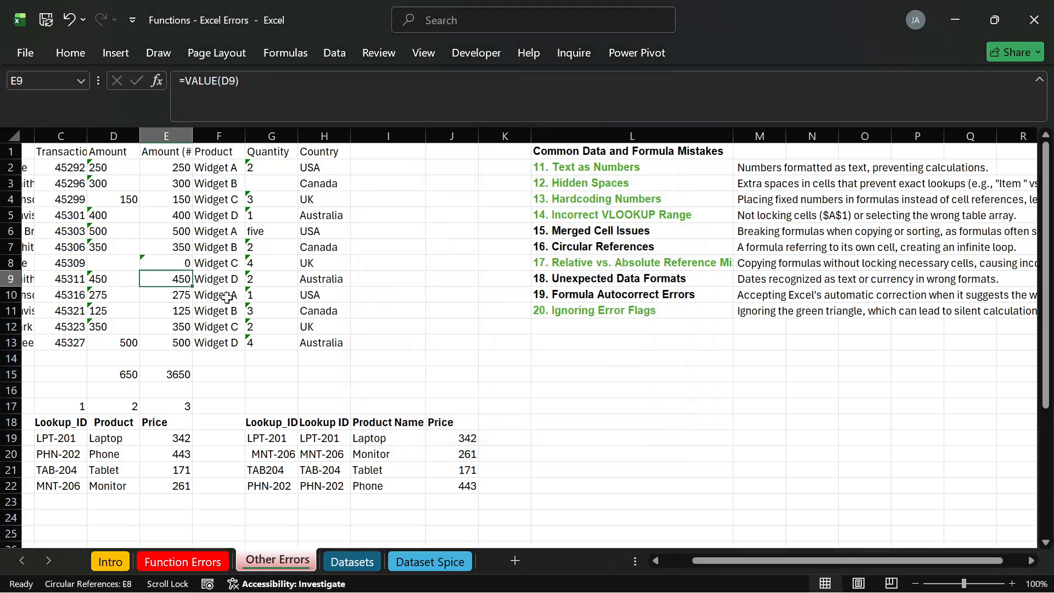
Compare the self-referencing formula in E8 with the "16. Circular References" entry in L7.
{"action": "left_click", "coordinate": [179, 263]}
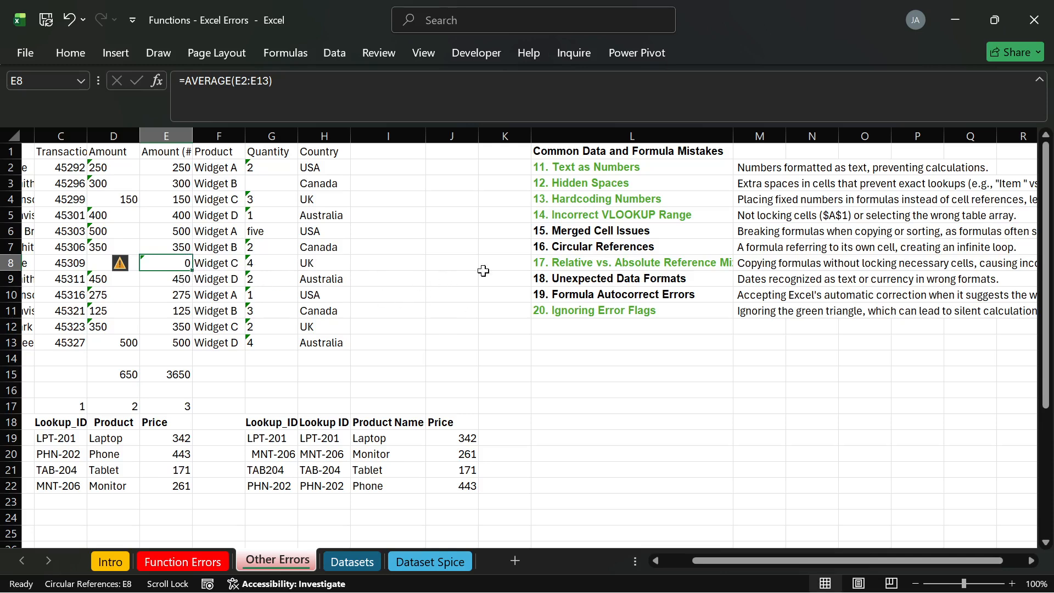
{"action": "left_click", "coordinate": [581, 251]}
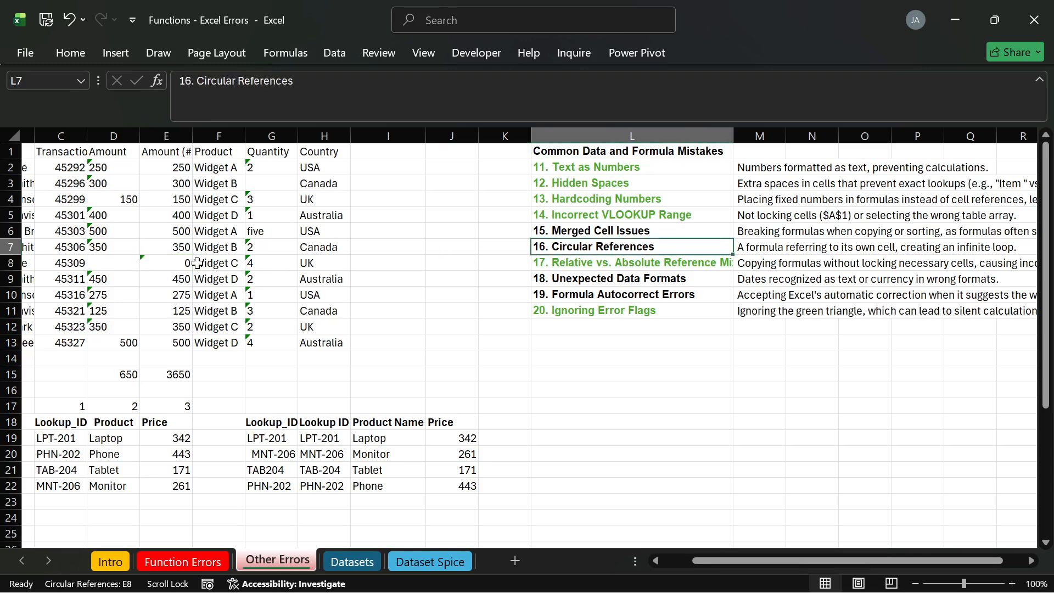
{"action": "left_click", "coordinate": [152, 266]}
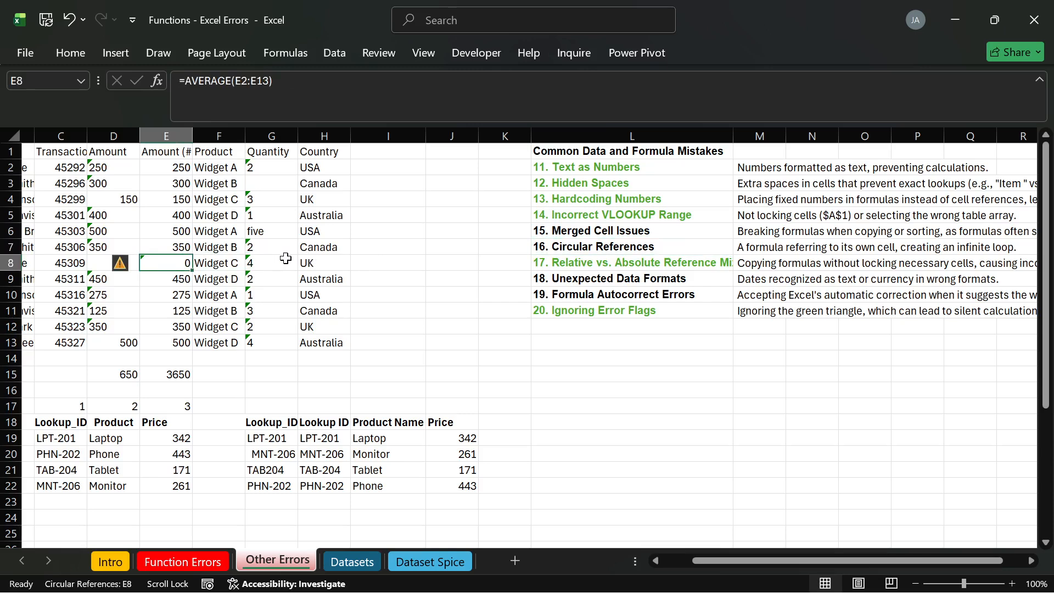
{"action": "left_click", "coordinate": [384, 263]}
{"action": "type", "text": "="}
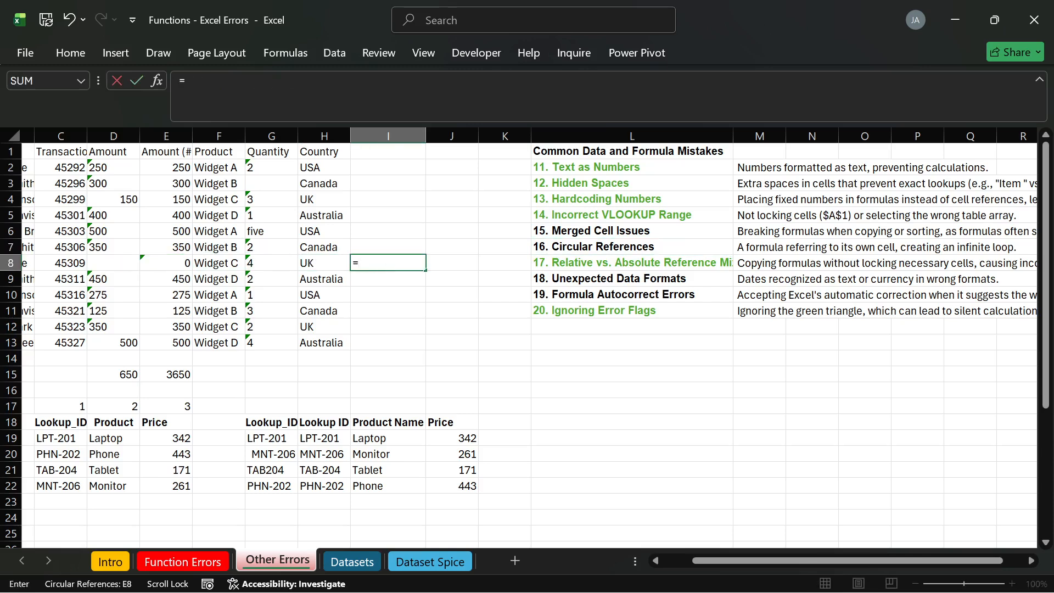
{"action": "type", "text": "A"}
{"action": "key", "text": "Escape"}
{"action": "key", "text": "Escape"}
Replace the circular formula in E8 with a link to the helper cell, =I8.
{"action": "left_click", "coordinate": [153, 262]}
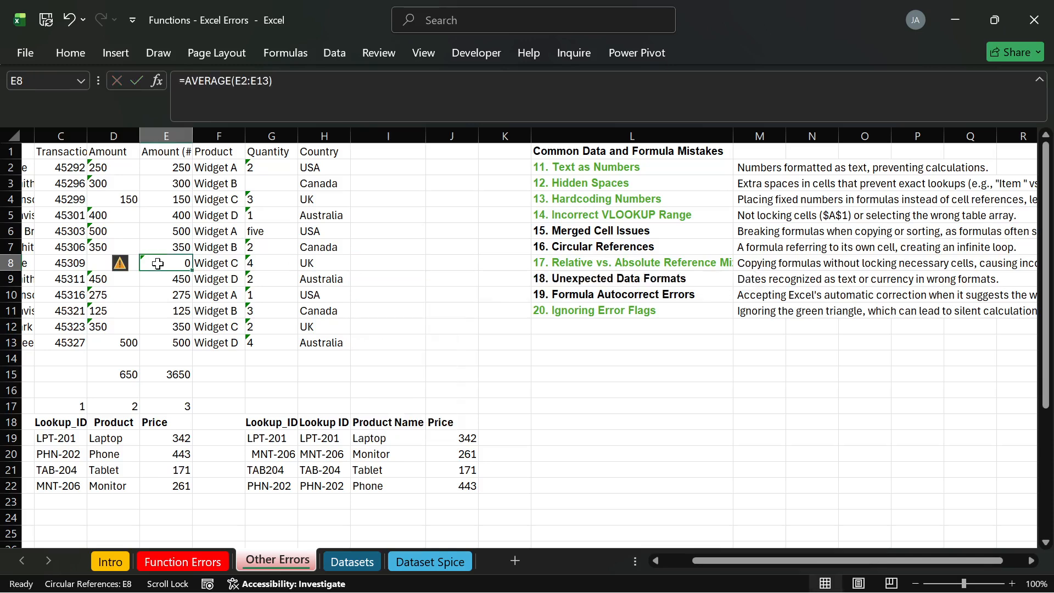
{"action": "type", "text": "="}
{"action": "left_click", "coordinate": [407, 265]}
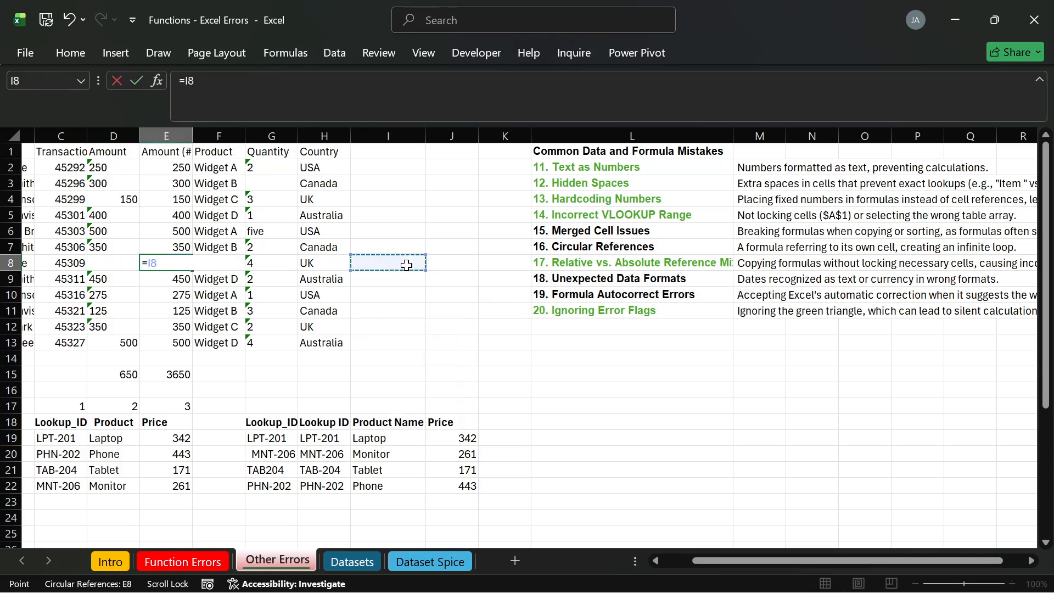
{"action": "key", "text": "Return"}
Enter =AVERAGE(E2:E7,E9:E13) in I8 to average the amounts without including E8.
{"action": "left_click", "coordinate": [412, 261]}
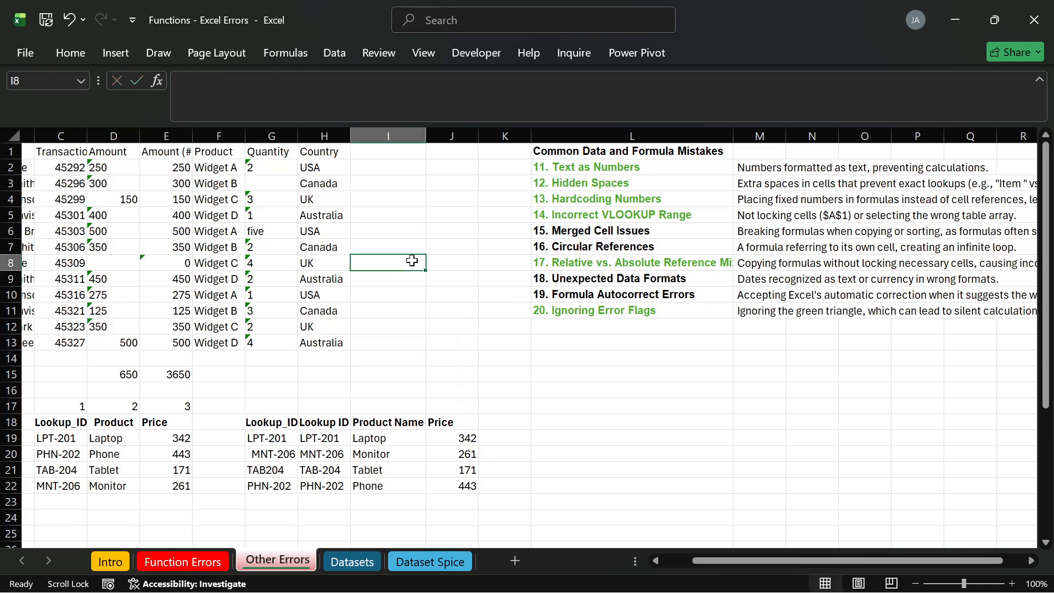
{"action": "type", "text": "=AVER"}
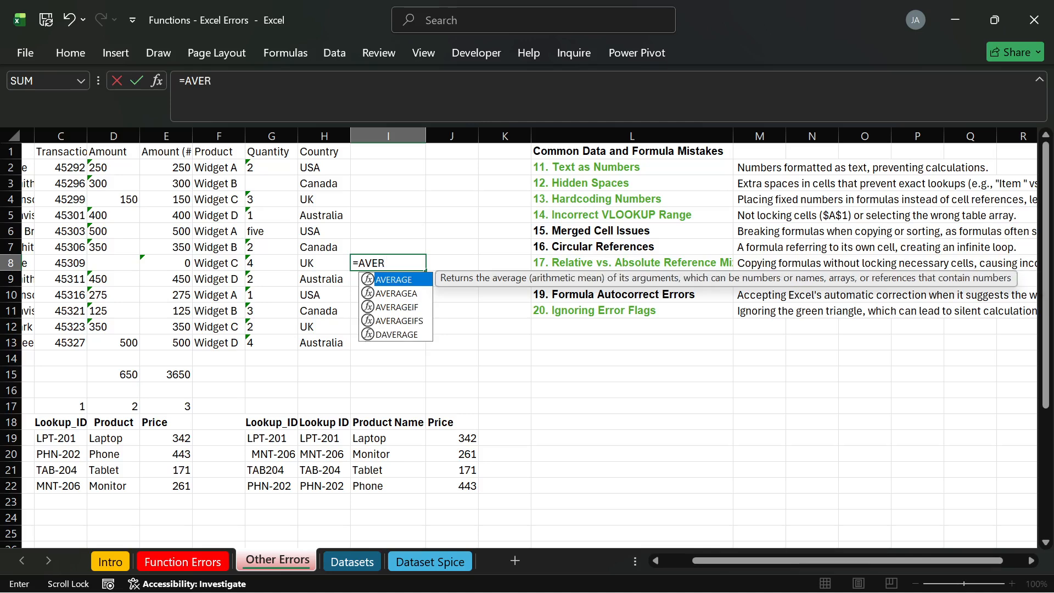
{"action": "key", "text": "Tab"}
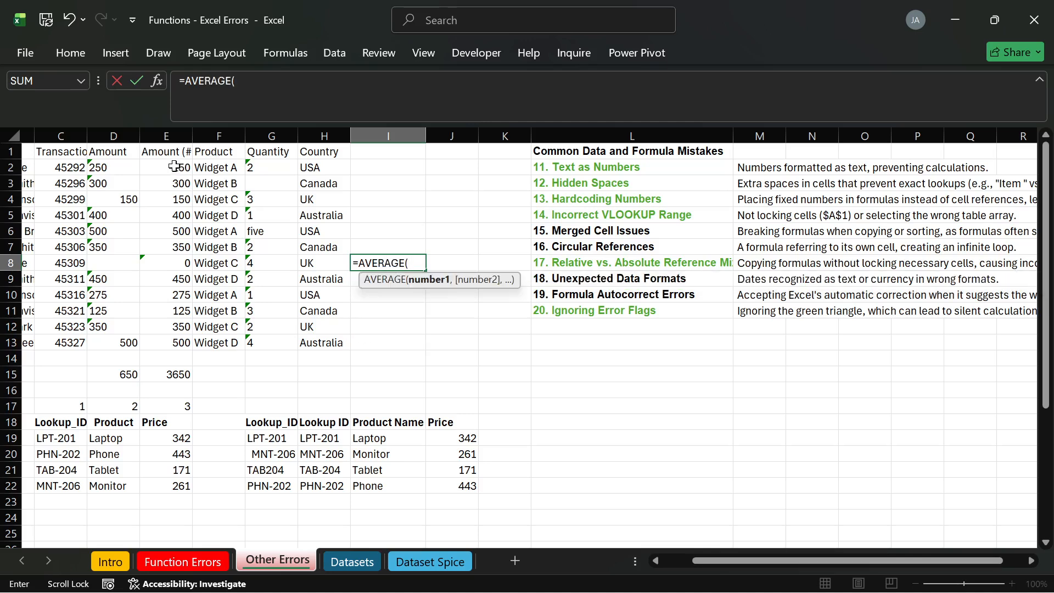
{"action": "left_click_drag", "start_coordinate": [174, 166], "coordinate": [177, 240]}
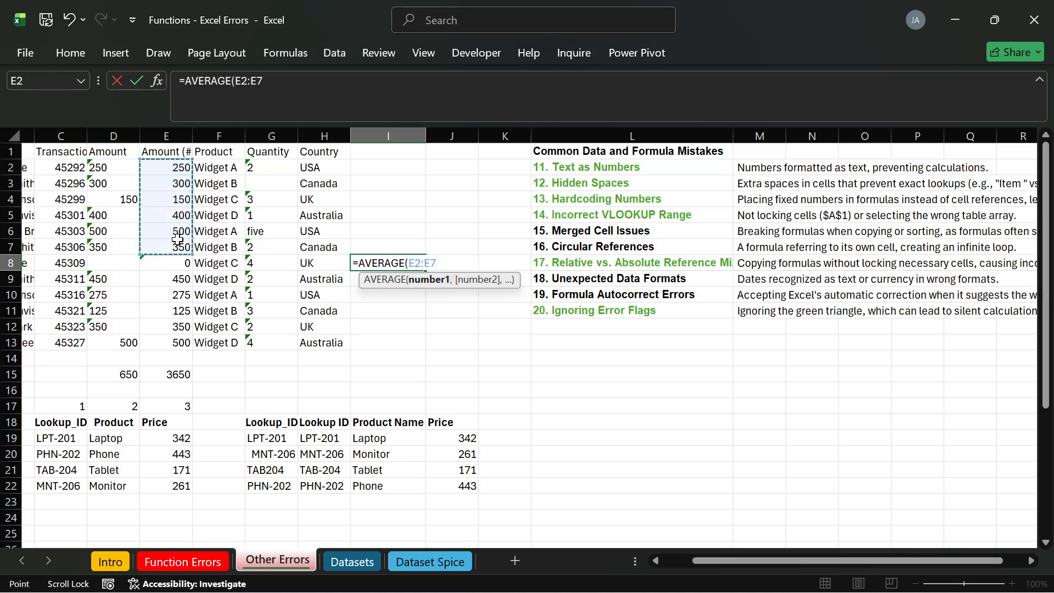
{"action": "type", "text": ","}
{"action": "left_click_drag", "start_coordinate": [155, 279], "coordinate": [163, 339]}
{"action": "type", "text": ","}
{"action": "key", "text": "BackSpace"}
{"action": "key", "text": "Return"}
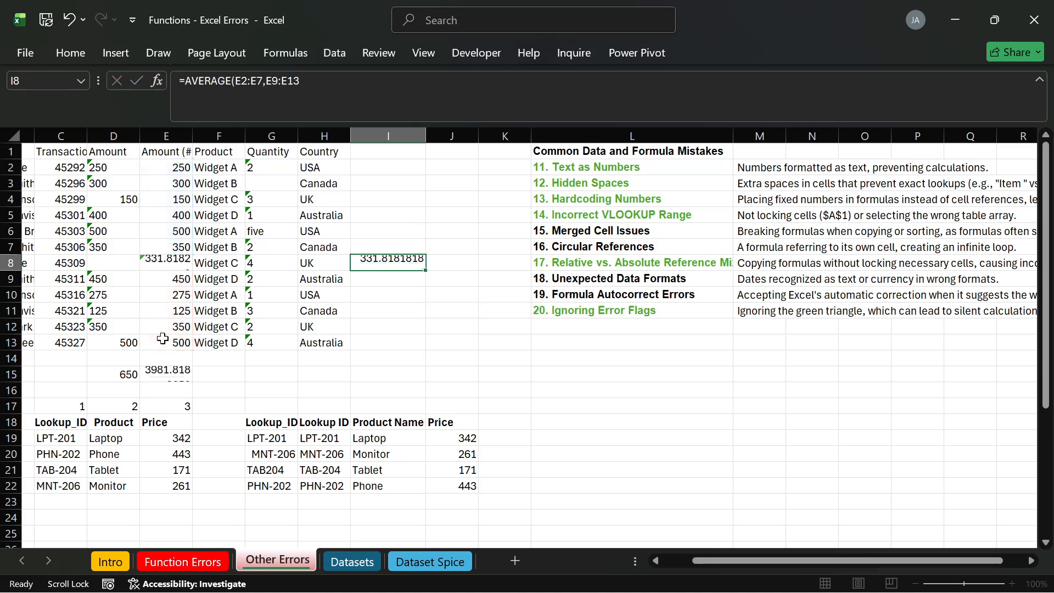
Replace the formula in E8 with =AVERAGE(E2:E7,E9:E13) so it averages only the other amounts in the column.
{"action": "left_click", "coordinate": [182, 263]}
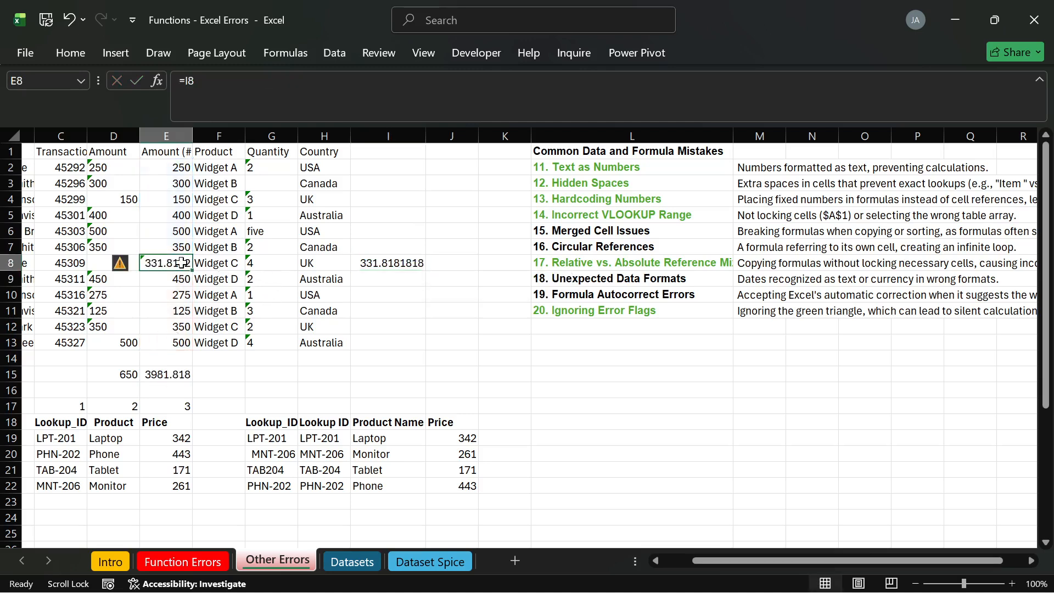
{"action": "double_click", "coordinate": [182, 263]}
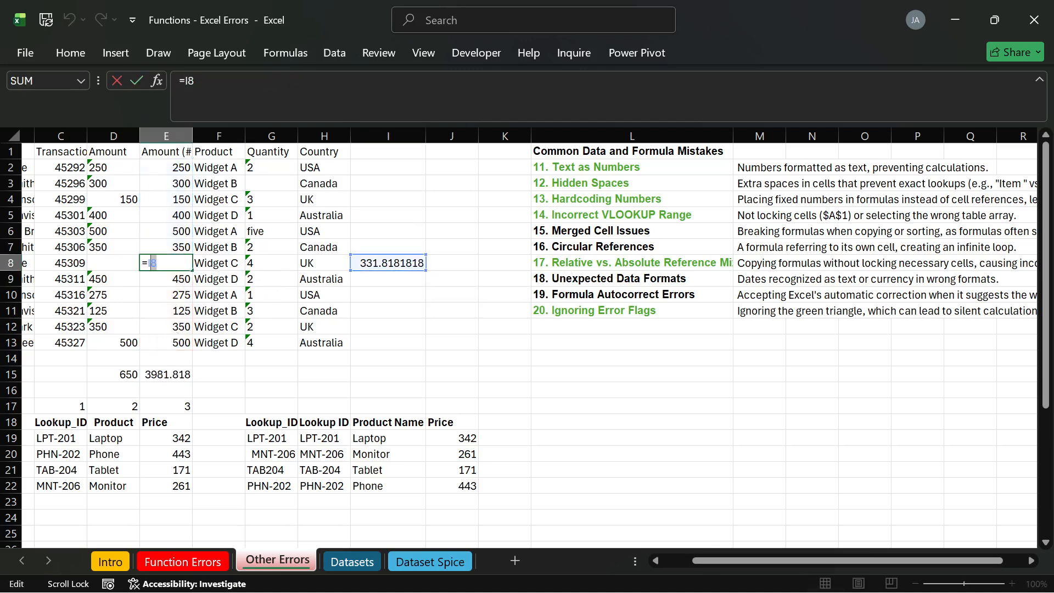
{"action": "key", "text": "BackSpace"}
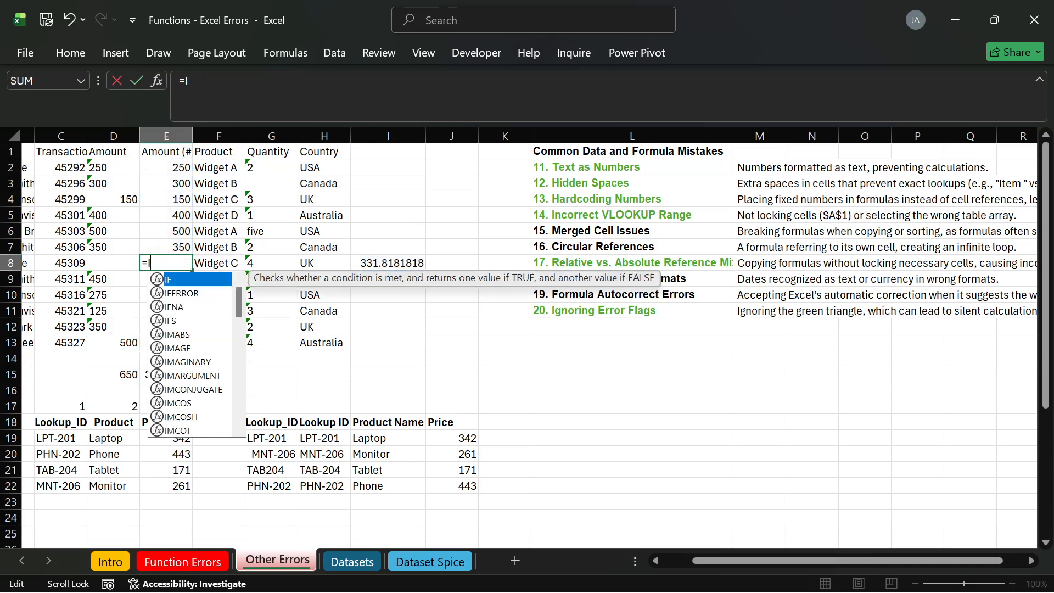
{"action": "key", "text": "BackSpace"}
{"action": "type", "text": "AVERAGE("}
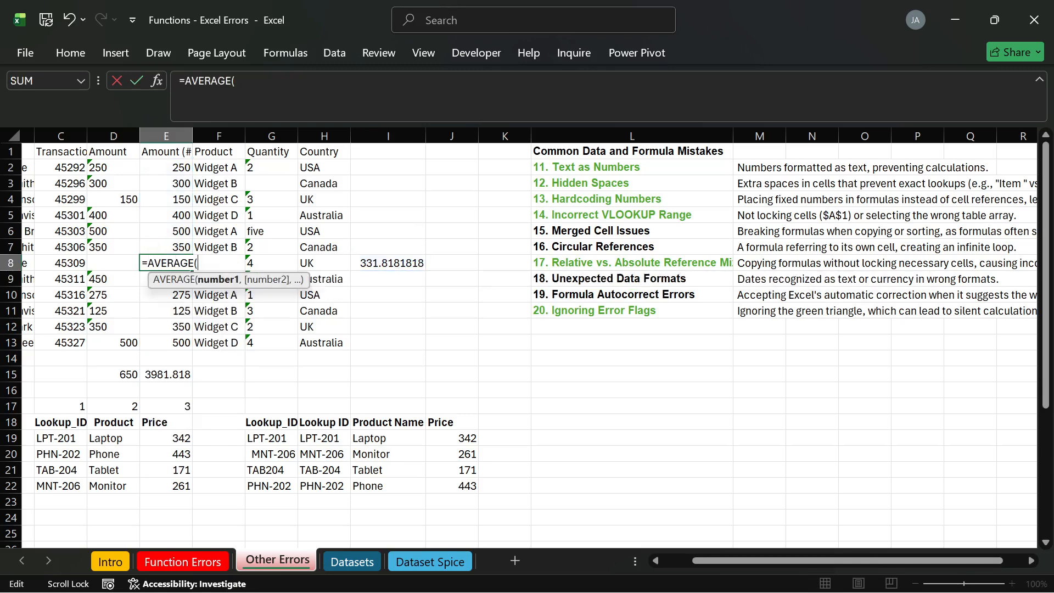
{"action": "left_click_drag", "start_coordinate": [167, 168], "coordinate": [173, 243]}
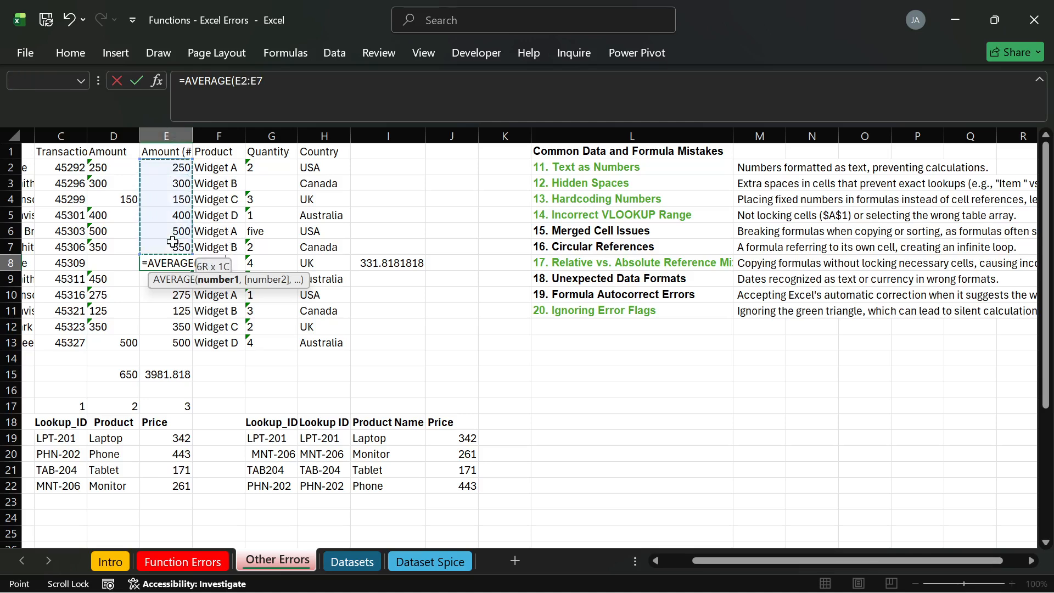
{"action": "type", "text": ","}
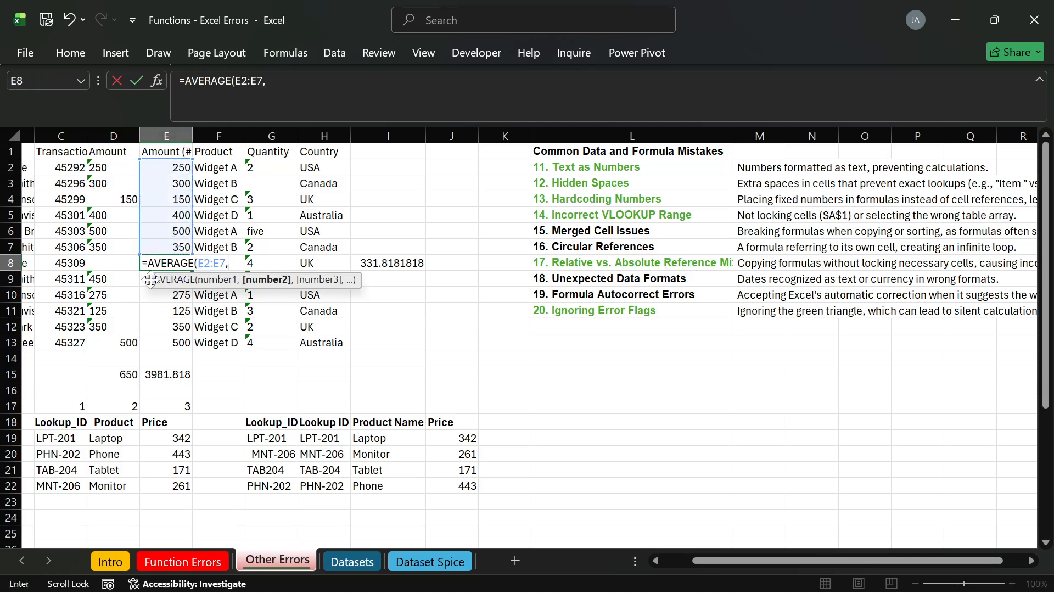
{"action": "left_click_drag", "start_coordinate": [145, 279], "coordinate": [157, 340]}
{"action": "type", "text": ")"}
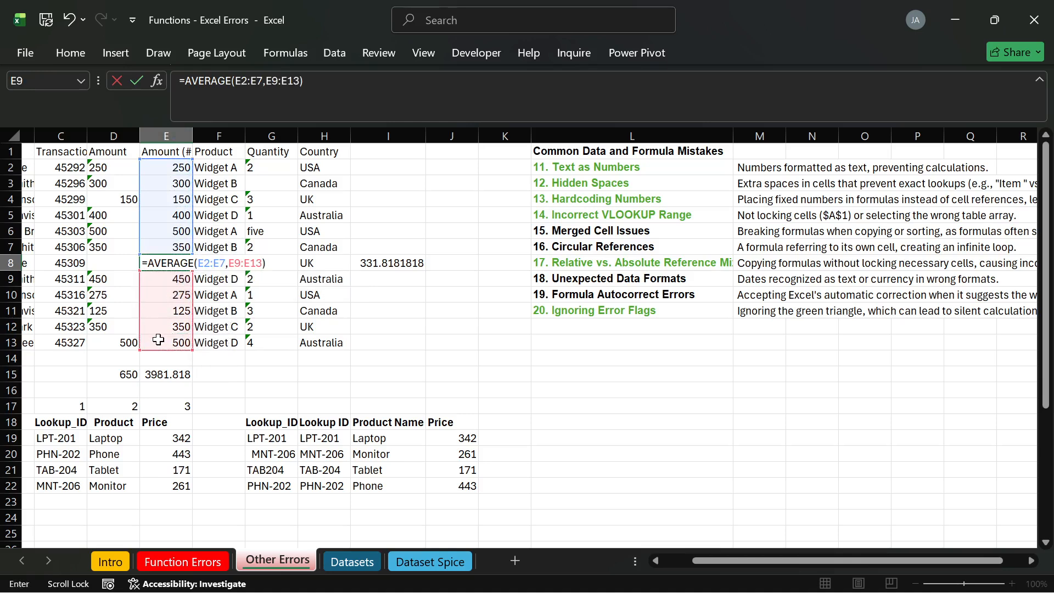
{"action": "key", "text": "Return"}
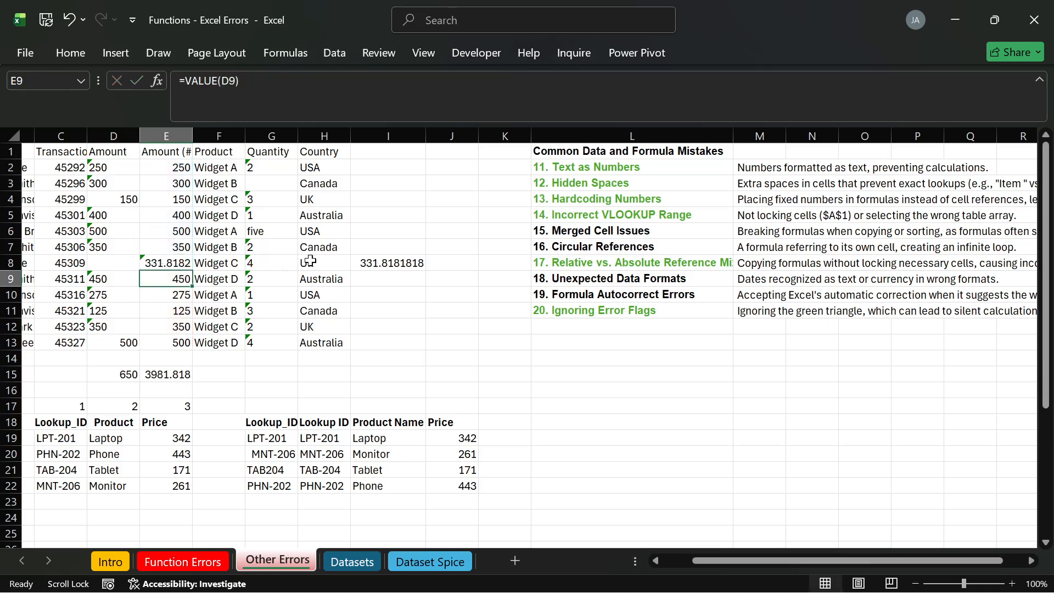
Clear the helper average in I8 and check the formula in E8.
{"action": "left_click", "coordinate": [397, 263]}
{"action": "key", "text": "Delete"}
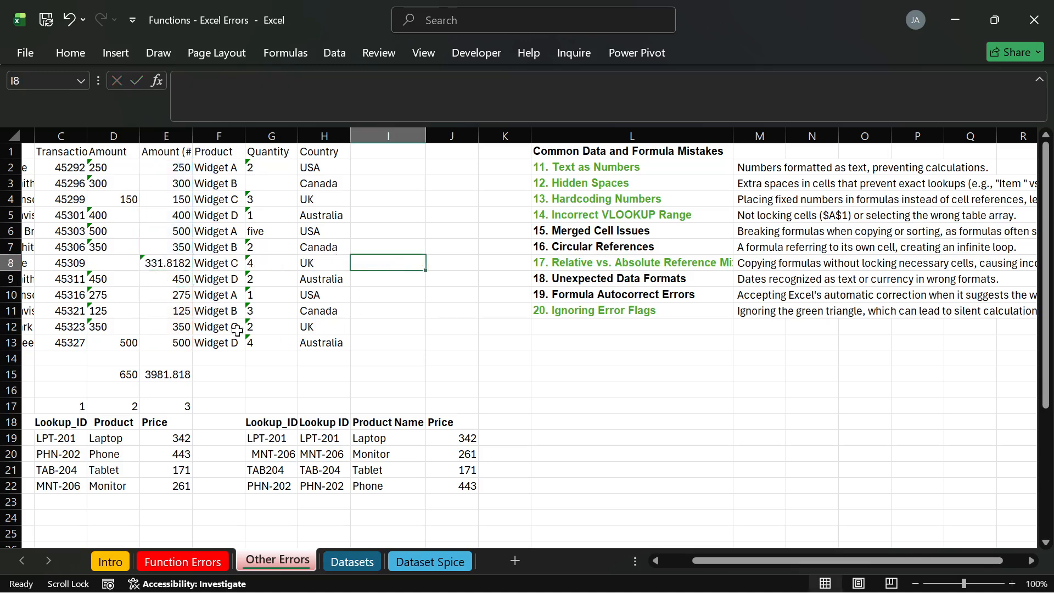
{"action": "left_click", "coordinate": [183, 265]}
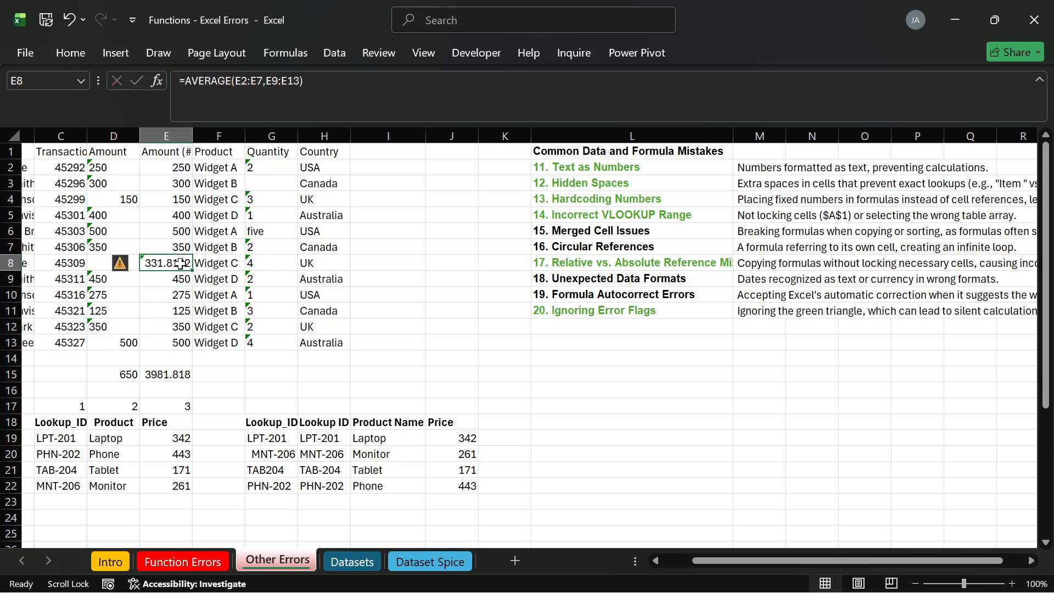
Color the list entry "16. Circular References" green to mark it as covered.
{"action": "left_click", "coordinate": [591, 249]}
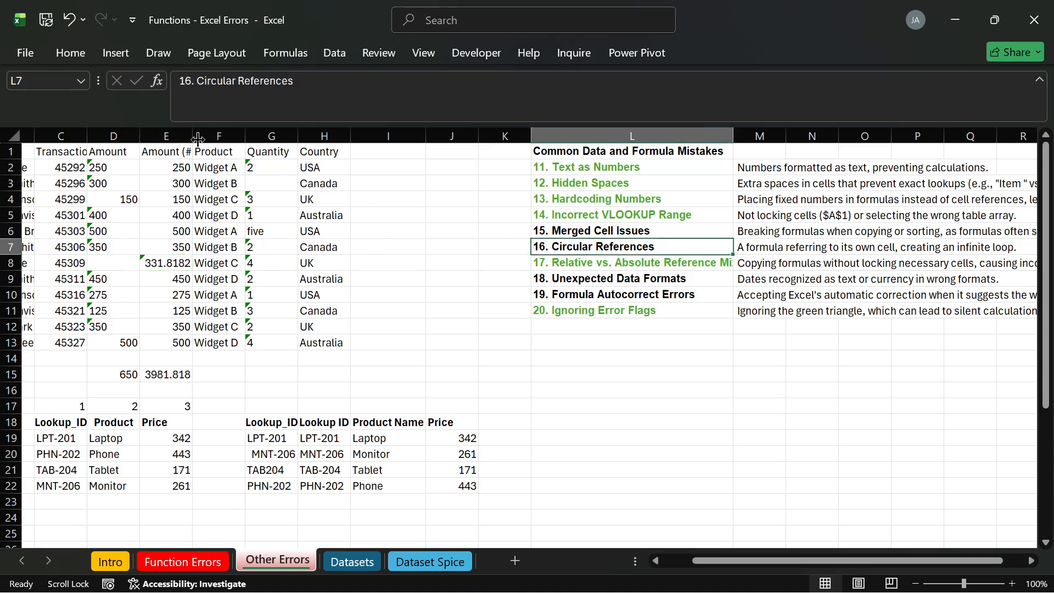
{"action": "left_click", "coordinate": [78, 51]}
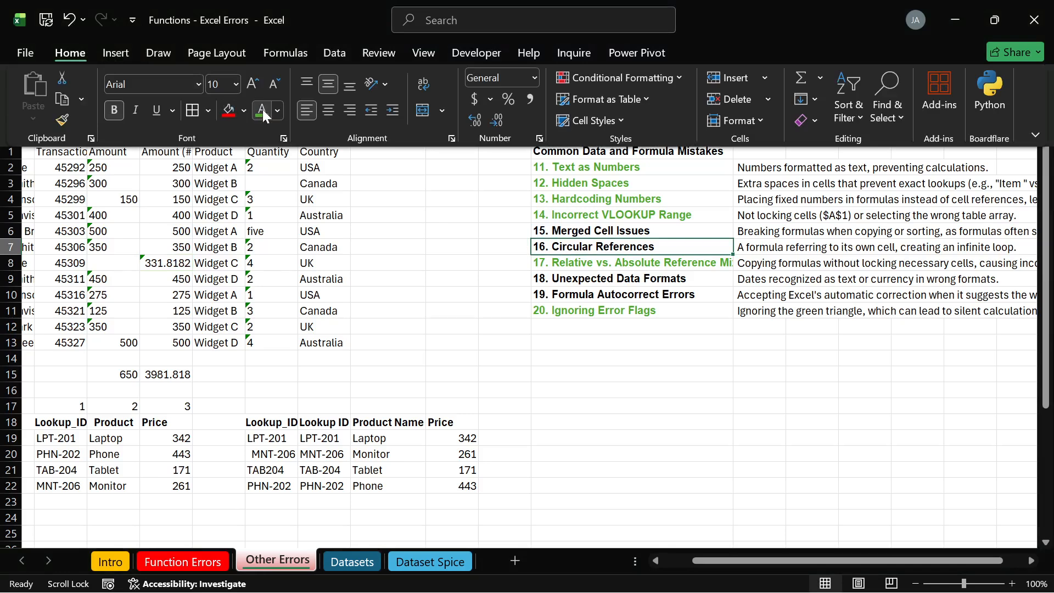
{"action": "left_click", "coordinate": [263, 110]}
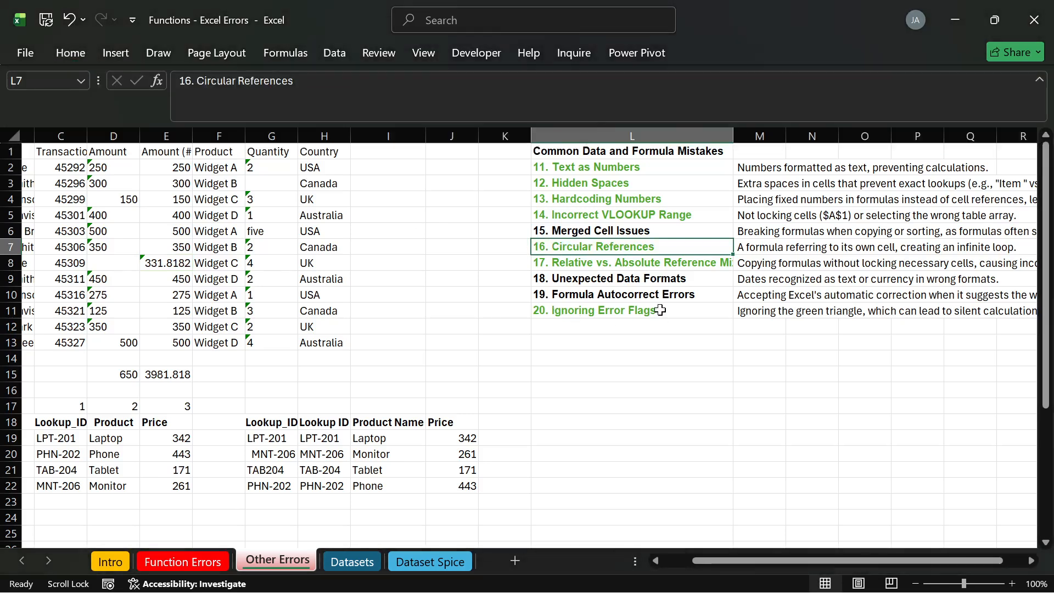
Review the list entry "19. Formula Autocorrect Errors" and its description.
{"action": "left_click", "coordinate": [662, 302]}
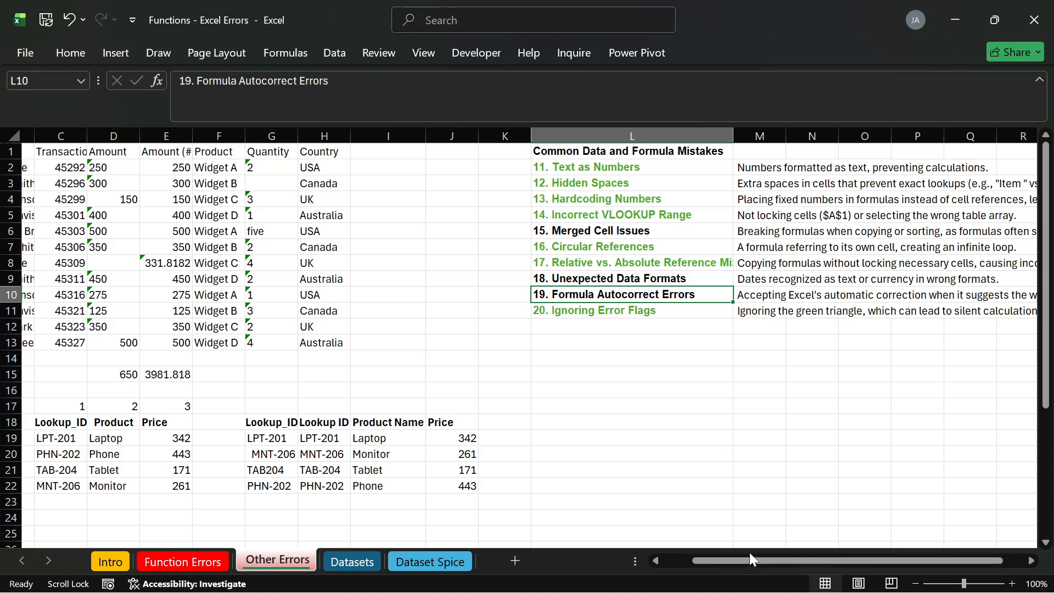
{"action": "left_click_drag", "start_coordinate": [770, 555], "coordinate": [809, 559]}
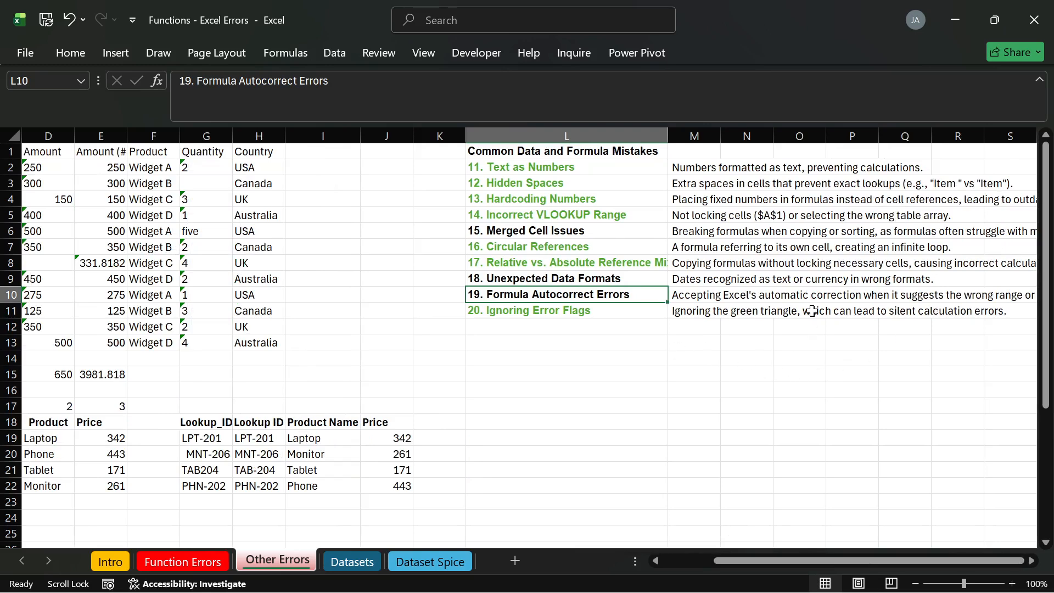
{"action": "scroll", "coordinate": [799, 310], "scroll_direction": "right", "scroll_amount": 2}
{"action": "scroll", "coordinate": [915, 307], "scroll_direction": "left", "scroll_amount": 5}
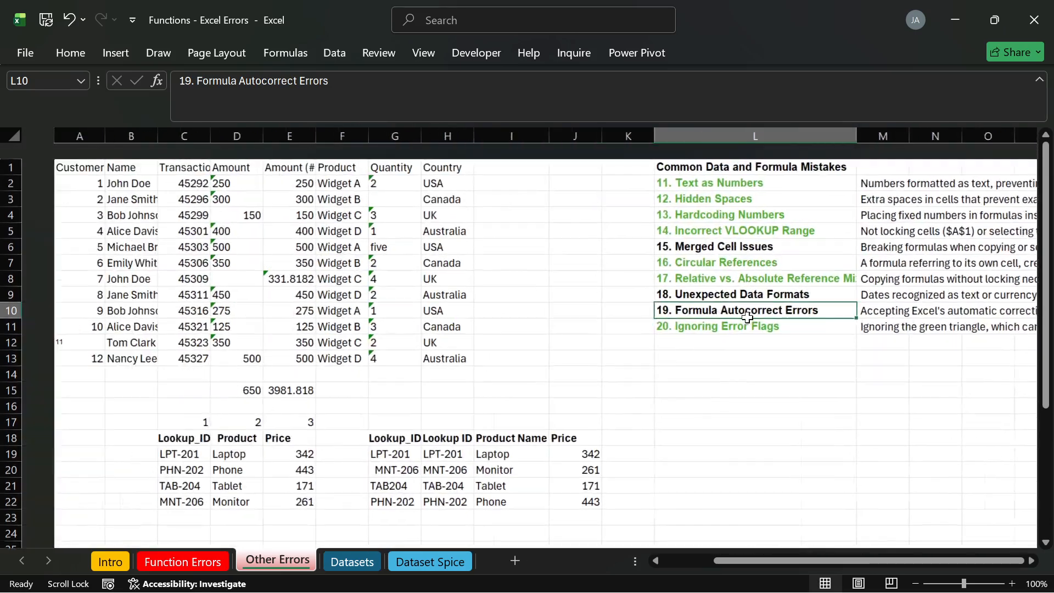
Insert a blank row above the orders data headers and enter the title "Orders Table" in A1.
{"action": "left_click", "coordinate": [5, 149]}
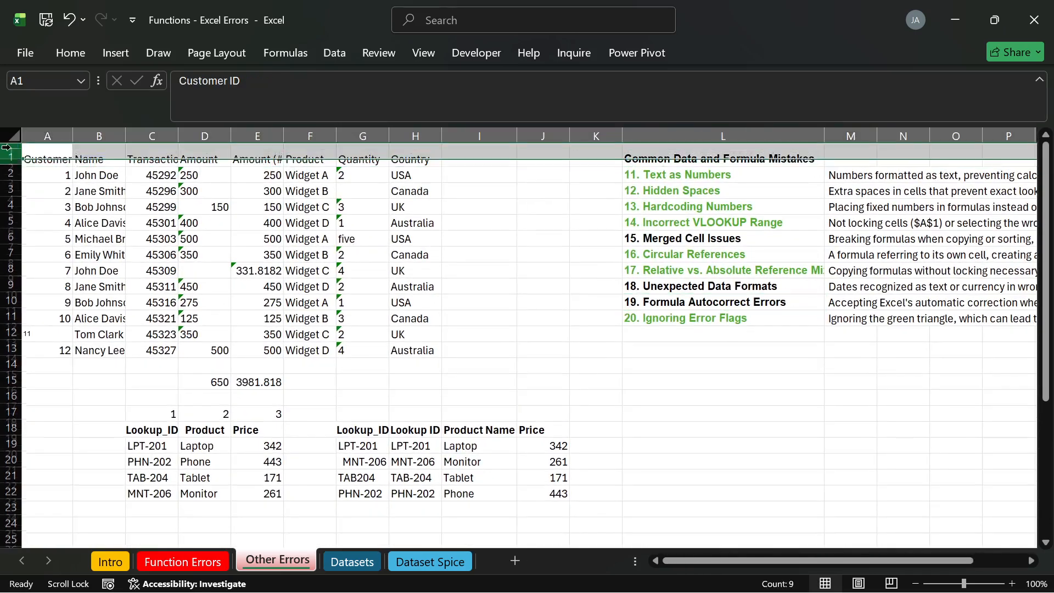
{"action": "key", "text": "ctrl+shift+plus"}
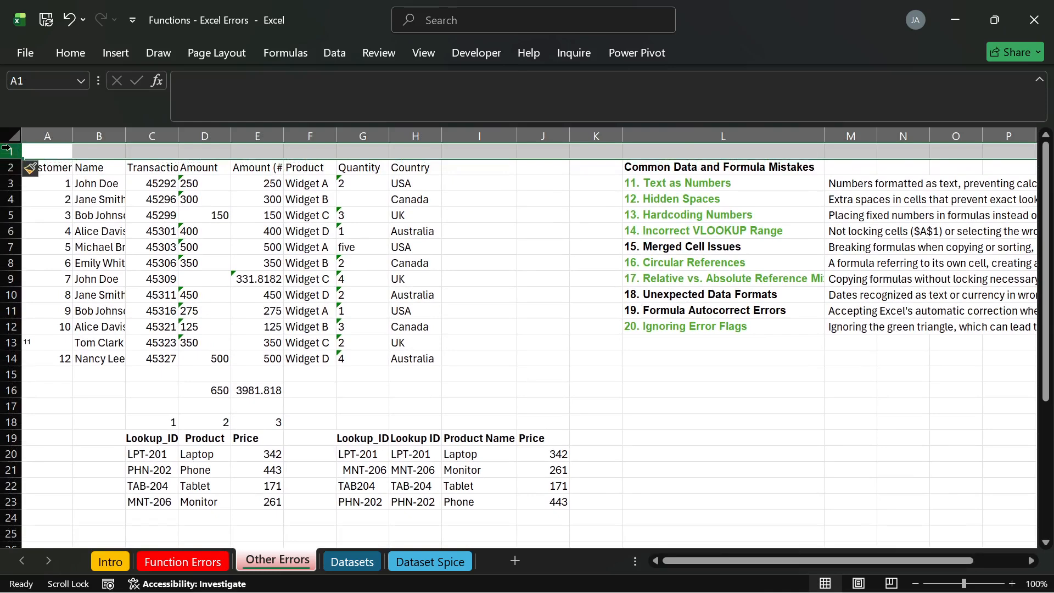
{"action": "left_click", "coordinate": [61, 150]}
{"action": "type", "text": "d"}
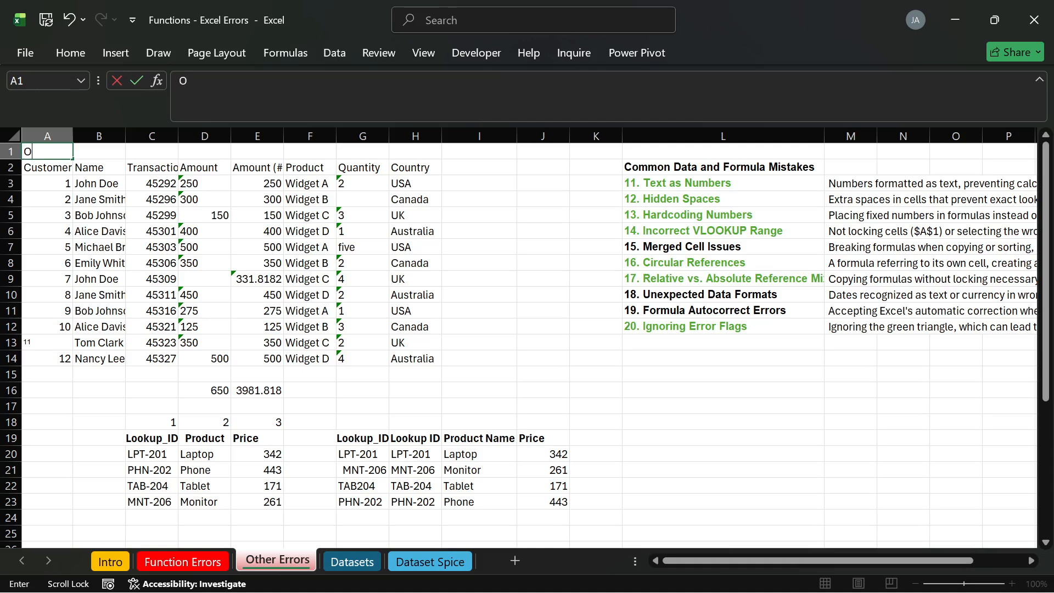
{"action": "type", "text": "Orders Tab"}
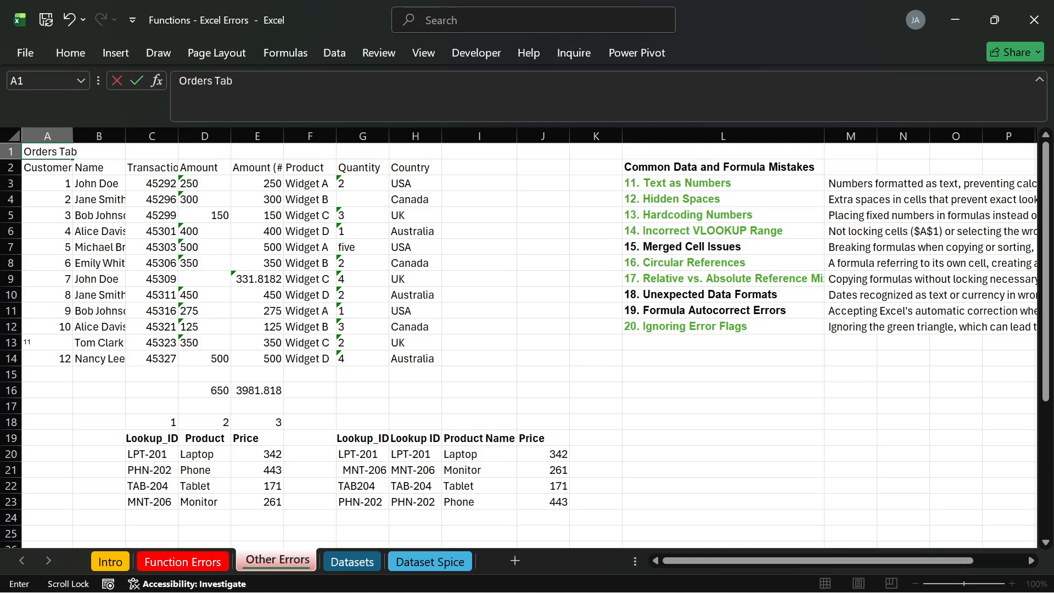
{"action": "type", "text": "le"}
{"action": "key", "text": "Return"}
Center the title across A1:H1 with the Center Across Selection alignment, leaving the cells unmerged.
{"action": "left_click_drag", "start_coordinate": [61, 148], "coordinate": [396, 152]}
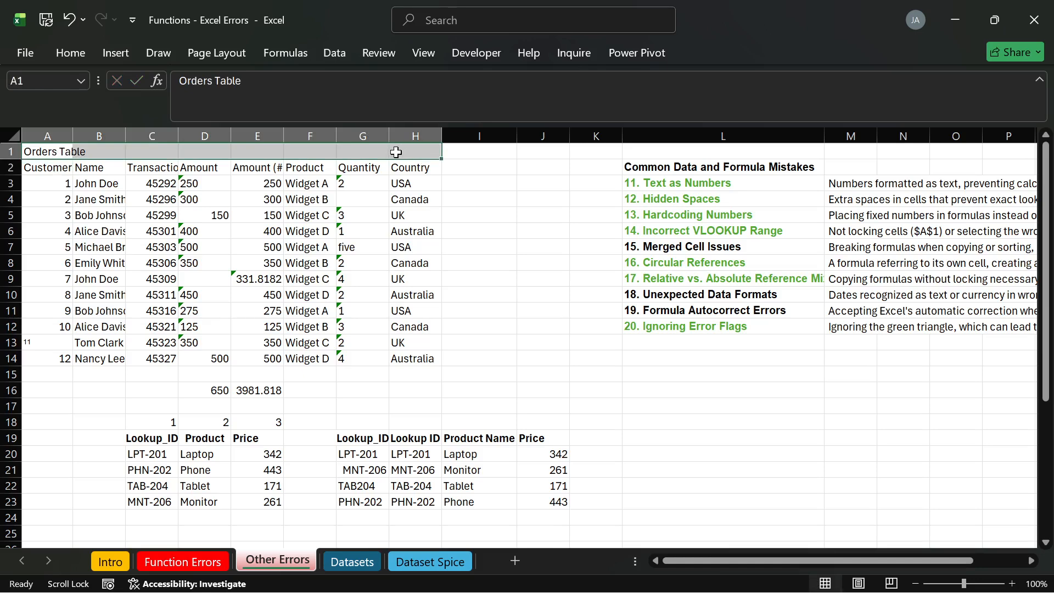
{"action": "key", "text": "ctrl+1"}
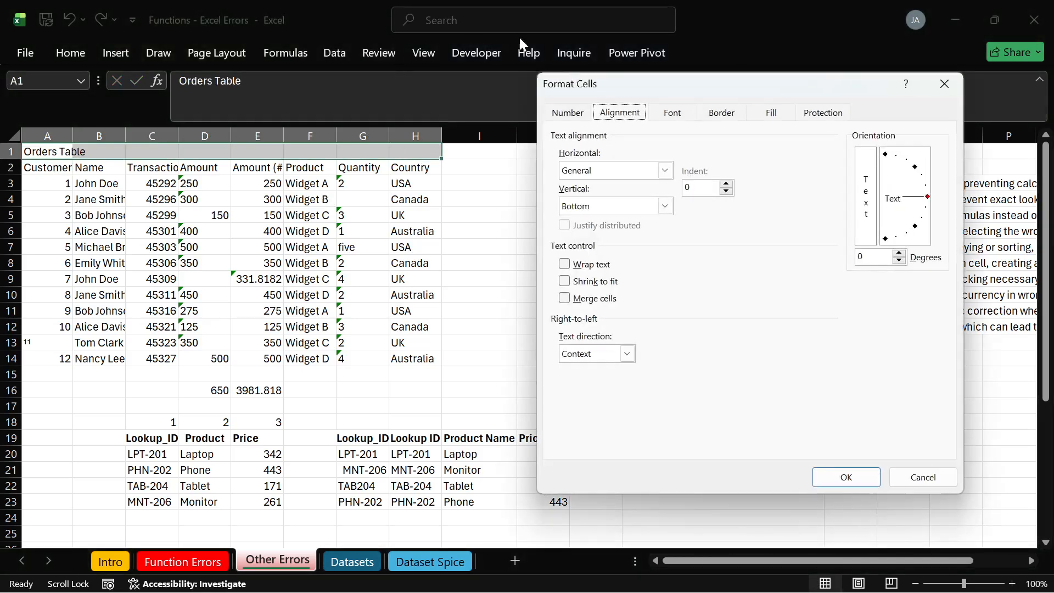
{"action": "left_click", "coordinate": [663, 183]}
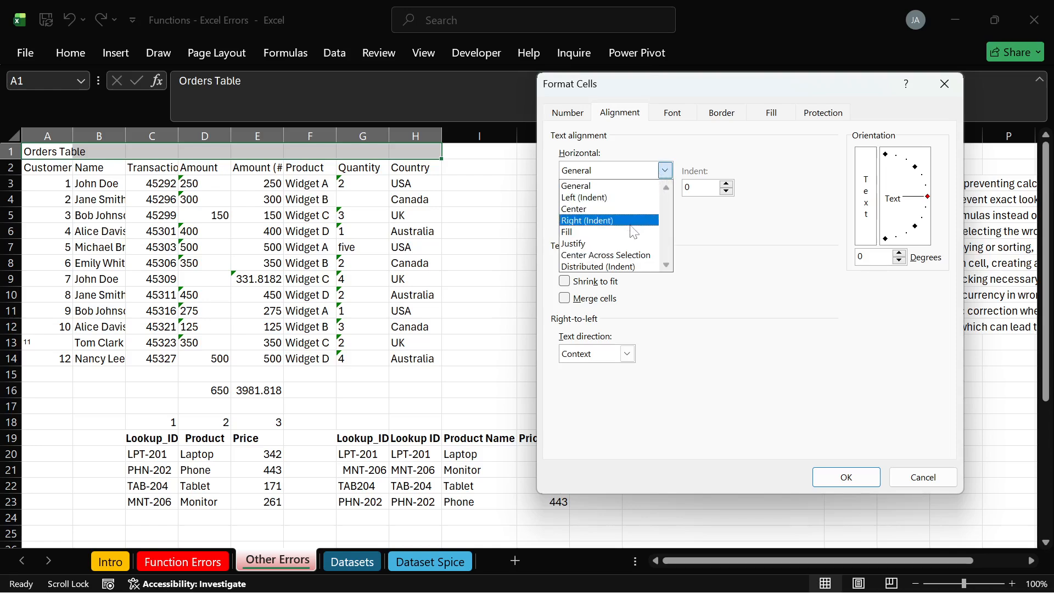
{"action": "left_click", "coordinate": [631, 247]}
{"action": "left_click", "coordinate": [665, 171]}
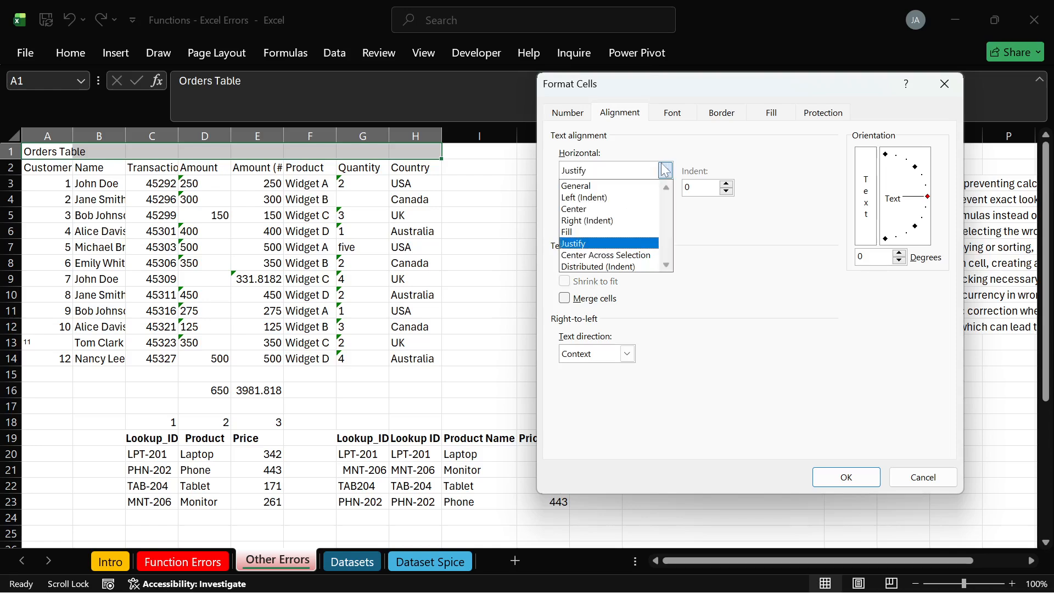
{"action": "left_click", "coordinate": [620, 259]}
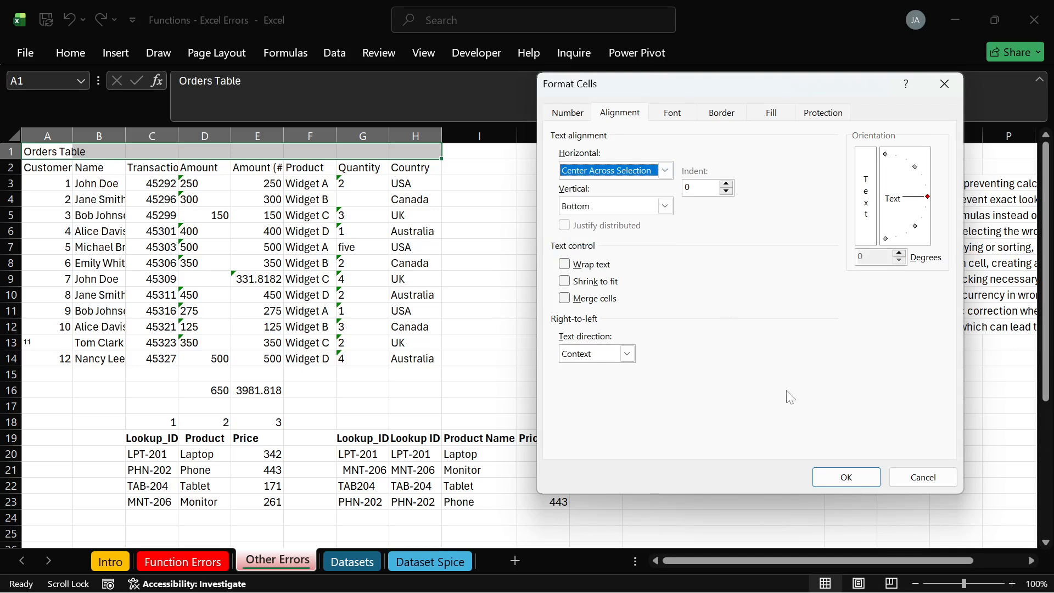
{"action": "left_click", "coordinate": [845, 481]}
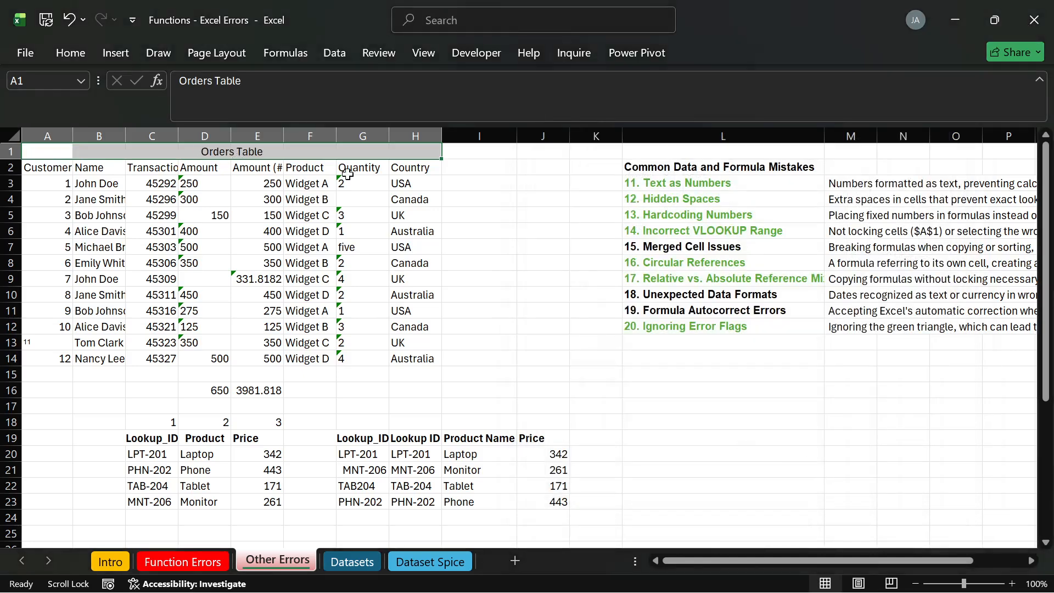
Try to convert A1:H14, including the title row, into a table with headers, and undo the conversion.
{"action": "left_click", "coordinate": [415, 185]}
{"action": "left_click", "coordinate": [169, 212]}
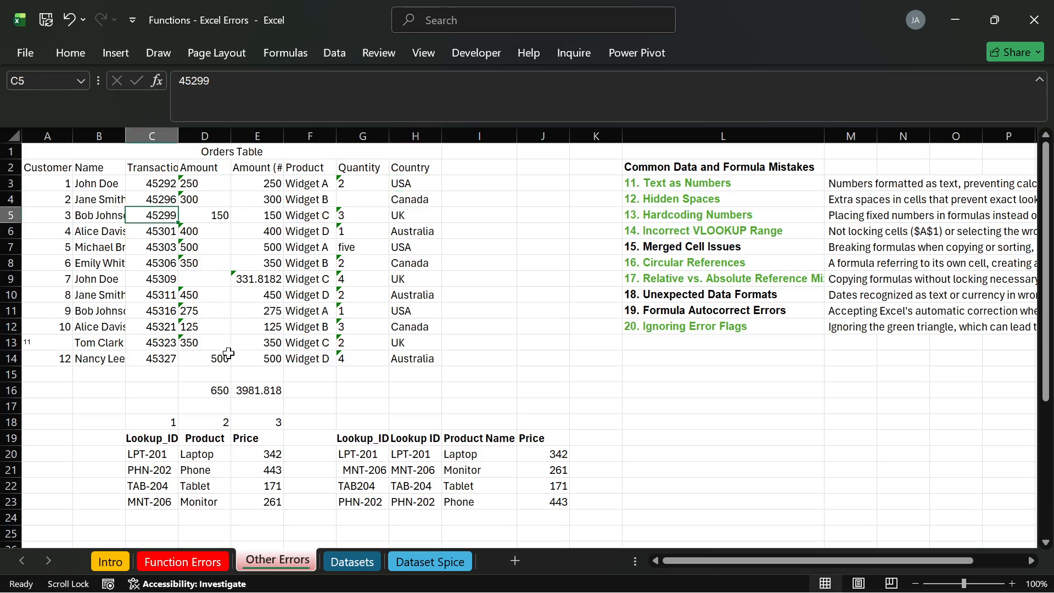
{"action": "key", "text": "ctrl+t"}
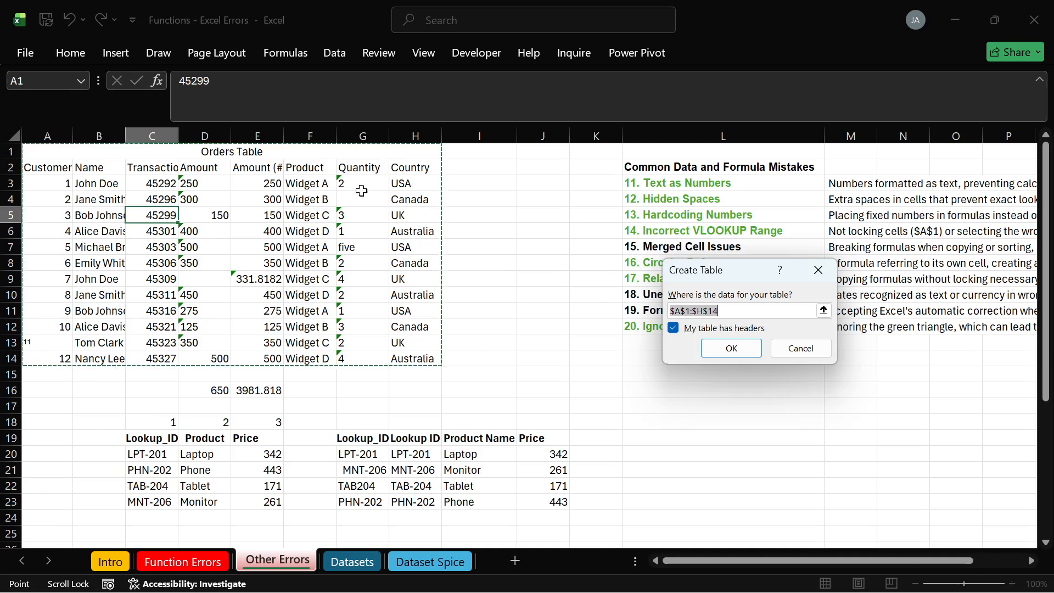
{"action": "left_click", "coordinate": [731, 349]}
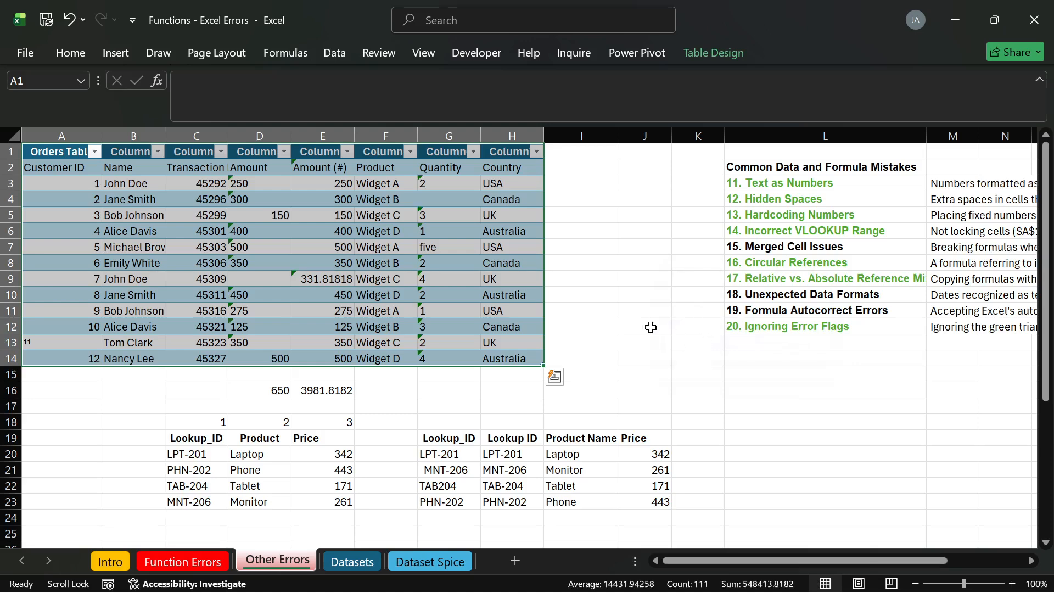
{"action": "left_click", "coordinate": [408, 225]}
{"action": "left_click_drag", "start_coordinate": [67, 152], "coordinate": [220, 157]}
{"action": "left_click", "coordinate": [83, 156]}
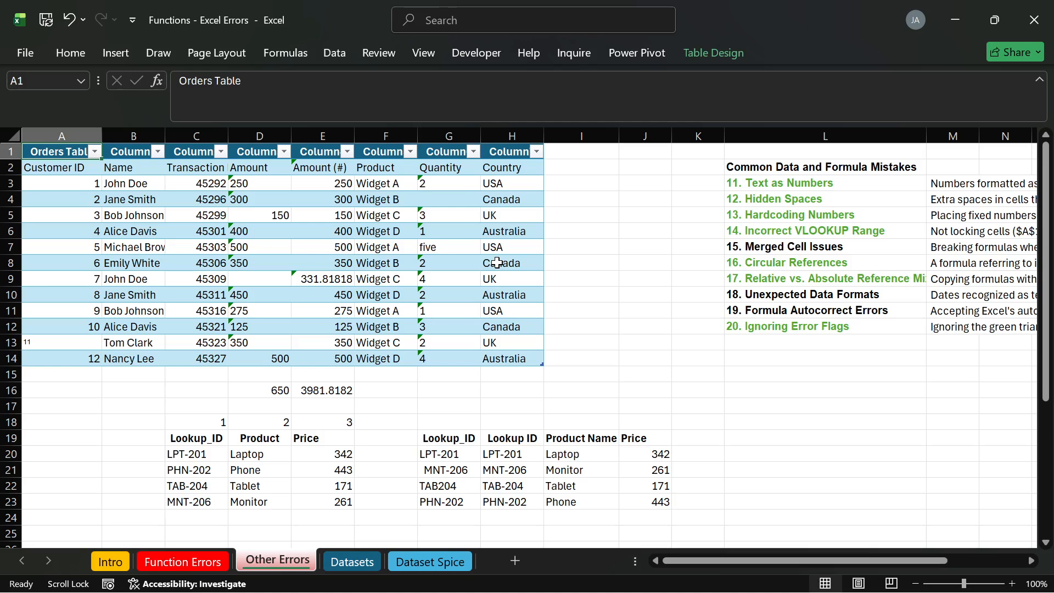
{"action": "key", "text": "ctrl+z"}
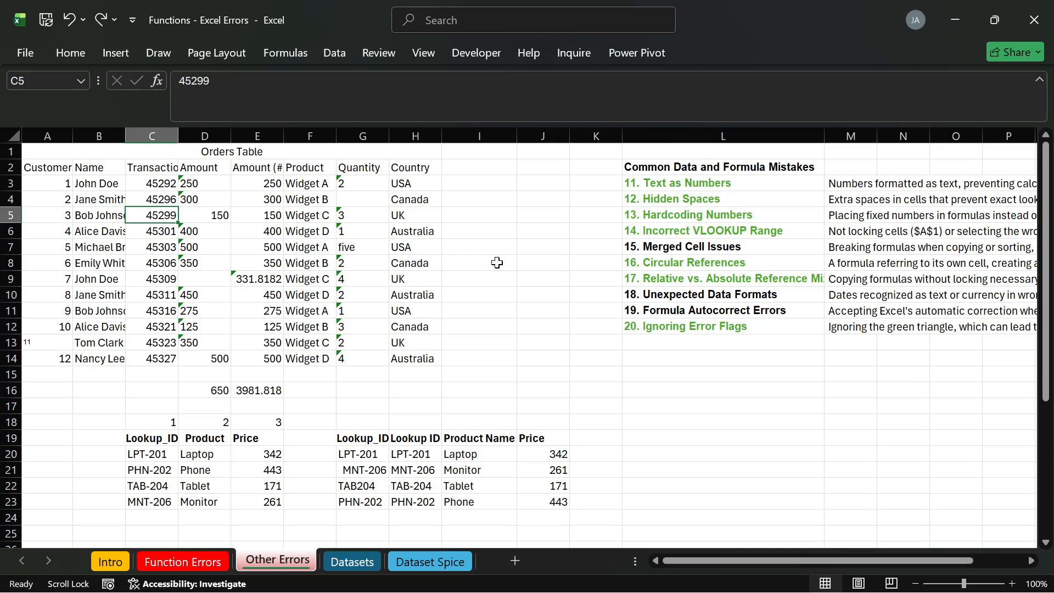
Color the list entry "19. Formula Autocorrect Errors" green to mark it as covered.
{"action": "left_click", "coordinate": [608, 374]}
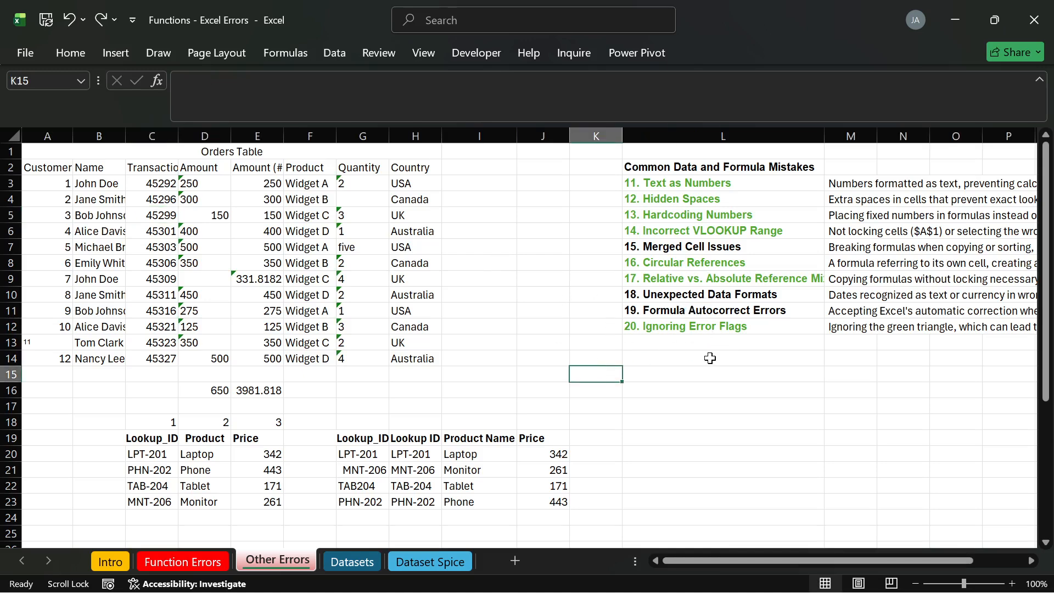
{"action": "left_click", "coordinate": [708, 310]}
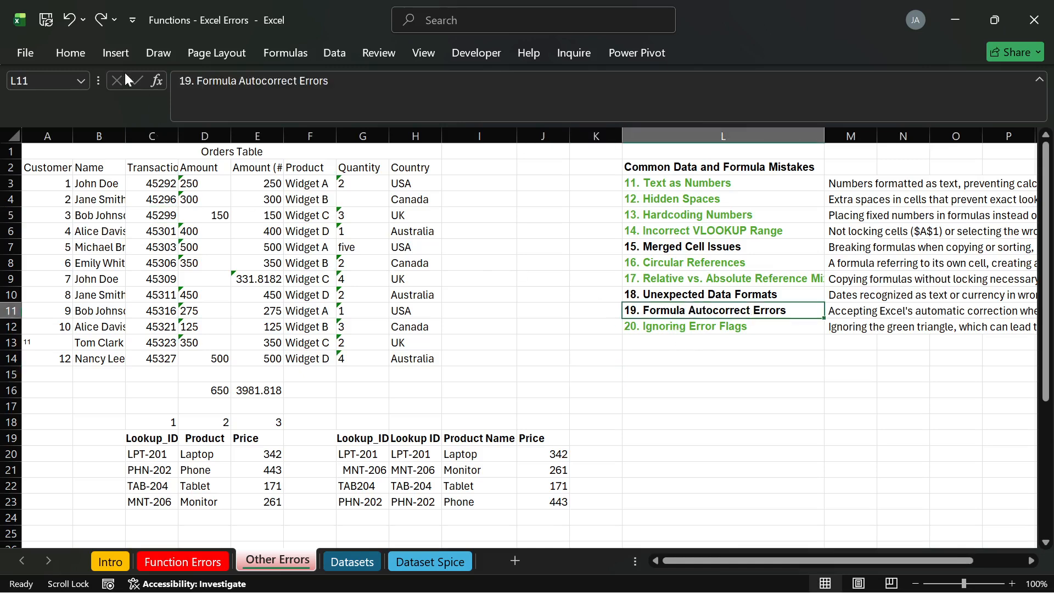
{"action": "left_click", "coordinate": [81, 51]}
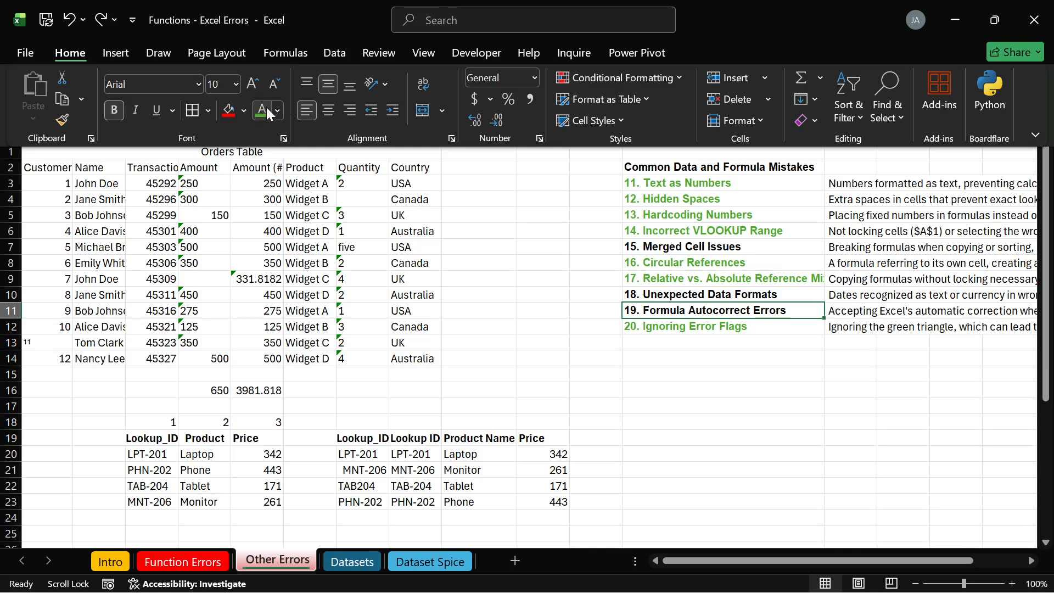
{"action": "left_click", "coordinate": [262, 110]}
{"action": "left_click", "coordinate": [710, 402]}
{"action": "left_click", "coordinate": [709, 402]}
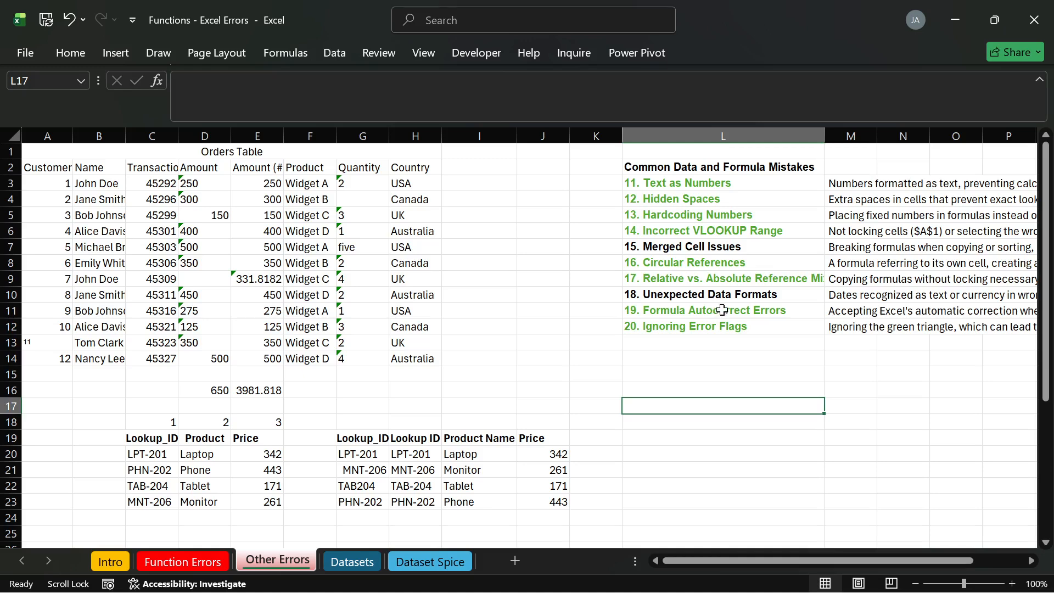
Review the uncovered list entries "15. Merged Cell Issues" and "18. Unexpected Data Formats" with their descriptions.
{"action": "left_click_drag", "start_coordinate": [806, 561], "coordinate": [861, 562]}
{"action": "left_click", "coordinate": [575, 251]}
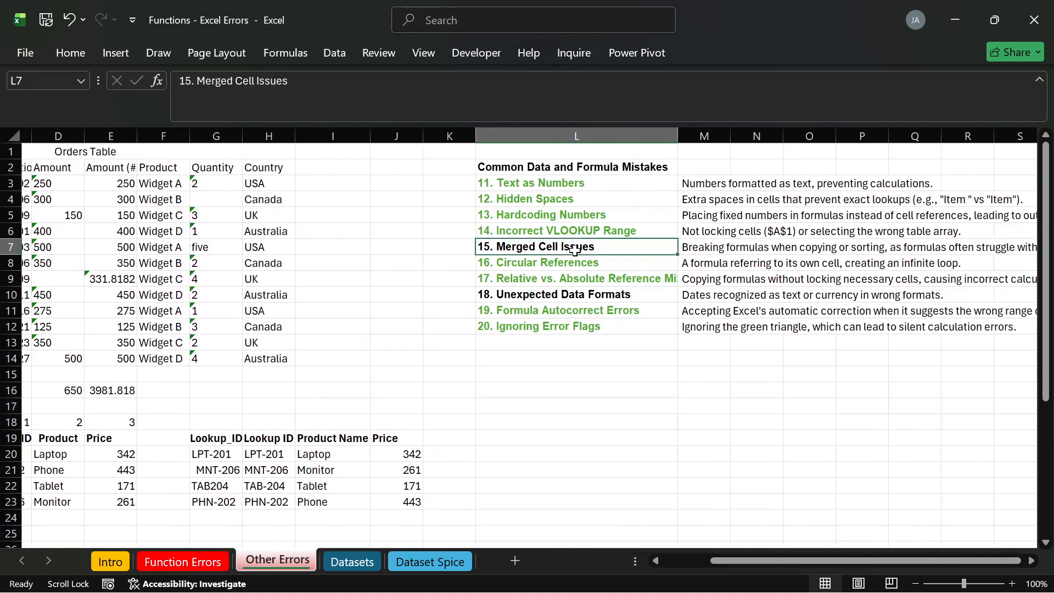
{"action": "left_click", "coordinate": [570, 297]}
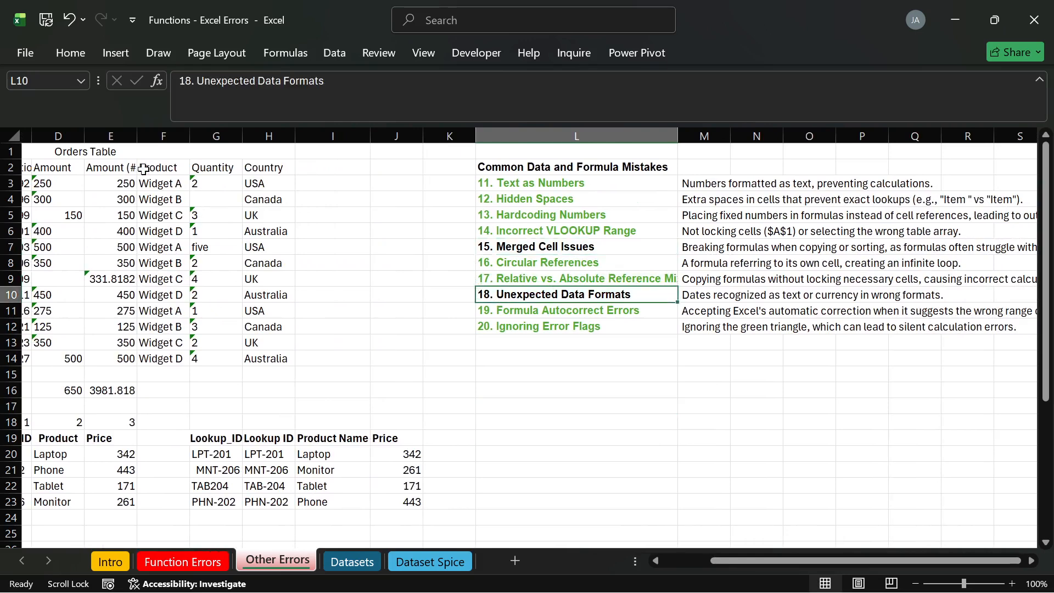
{"action": "left_click", "coordinate": [350, 242]}
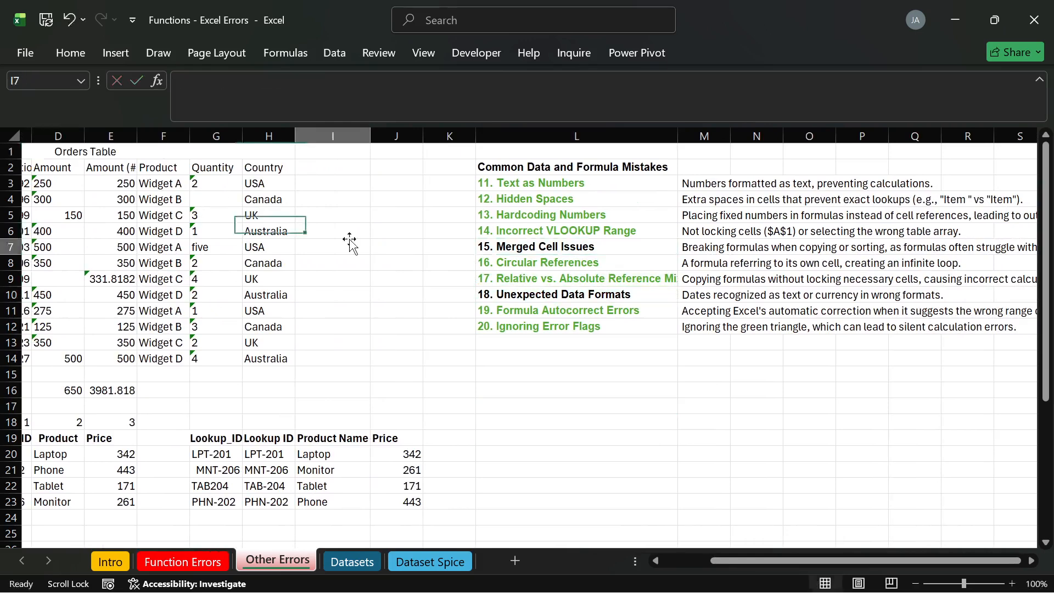
Examine the cells of row 1 one by one to check which of them holds the centered Orders Table title.
{"action": "left_click_drag", "start_coordinate": [718, 561], "coordinate": [670, 561]}
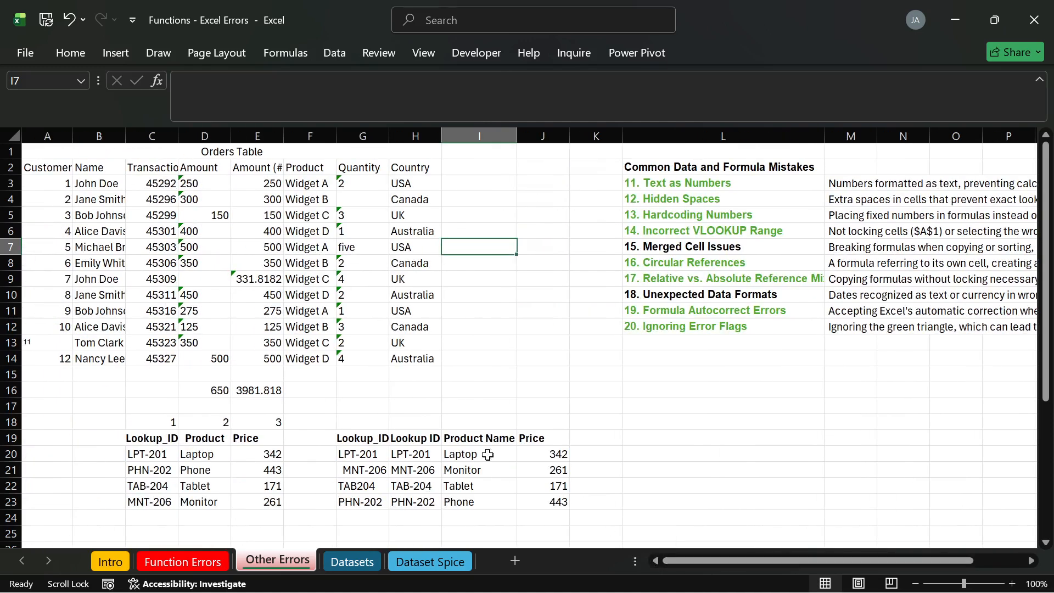
{"action": "left_click_drag", "start_coordinate": [71, 151], "coordinate": [101, 154]}
{"action": "left_click", "coordinate": [282, 202]}
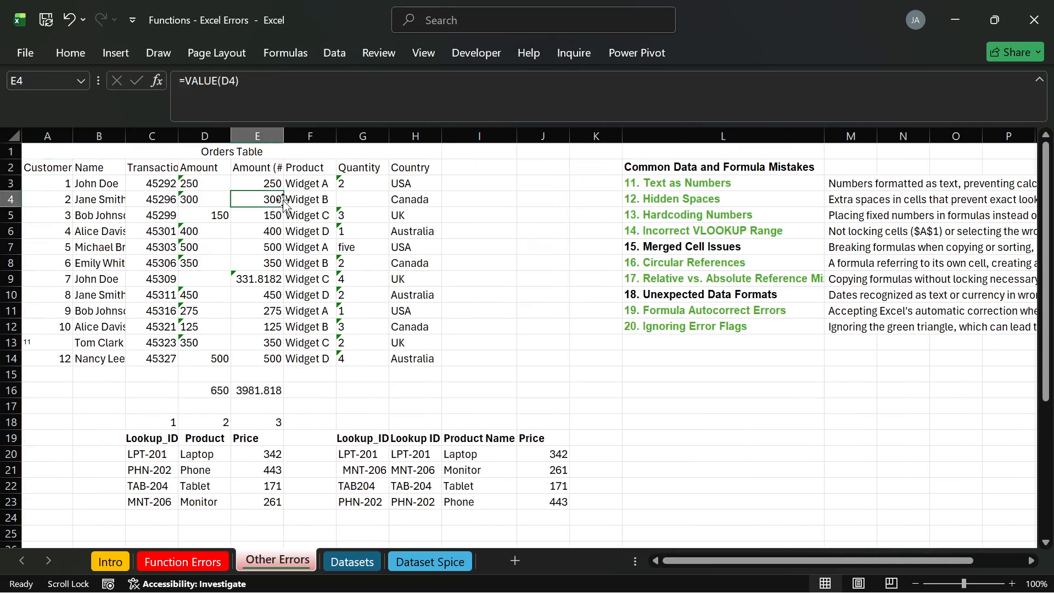
{"action": "double_click", "coordinate": [65, 154]}
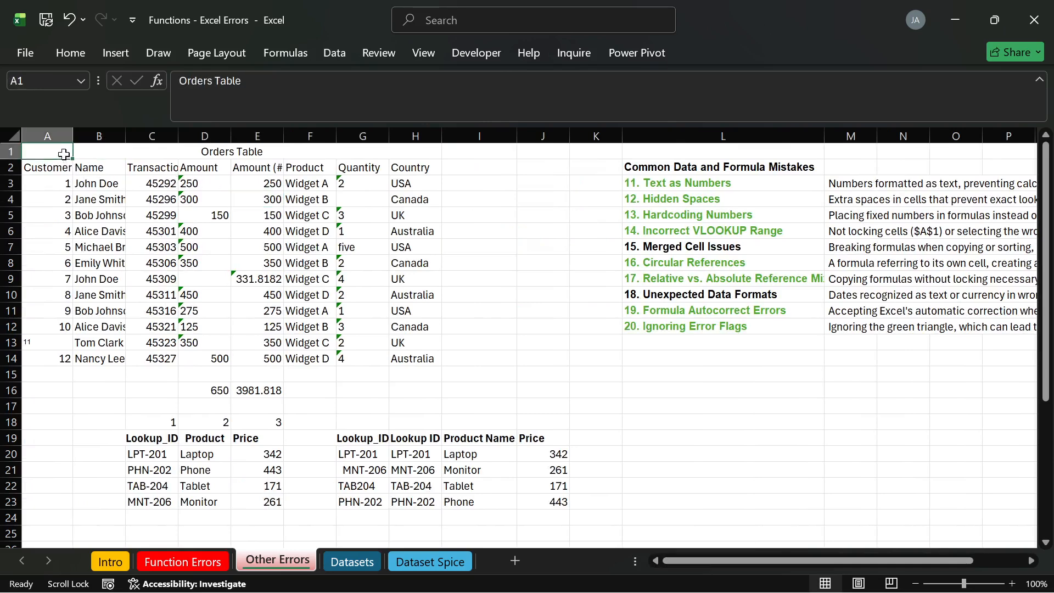
{"action": "left_click_drag", "start_coordinate": [201, 152], "coordinate": [266, 152]}
{"action": "left_click", "coordinate": [184, 199]}
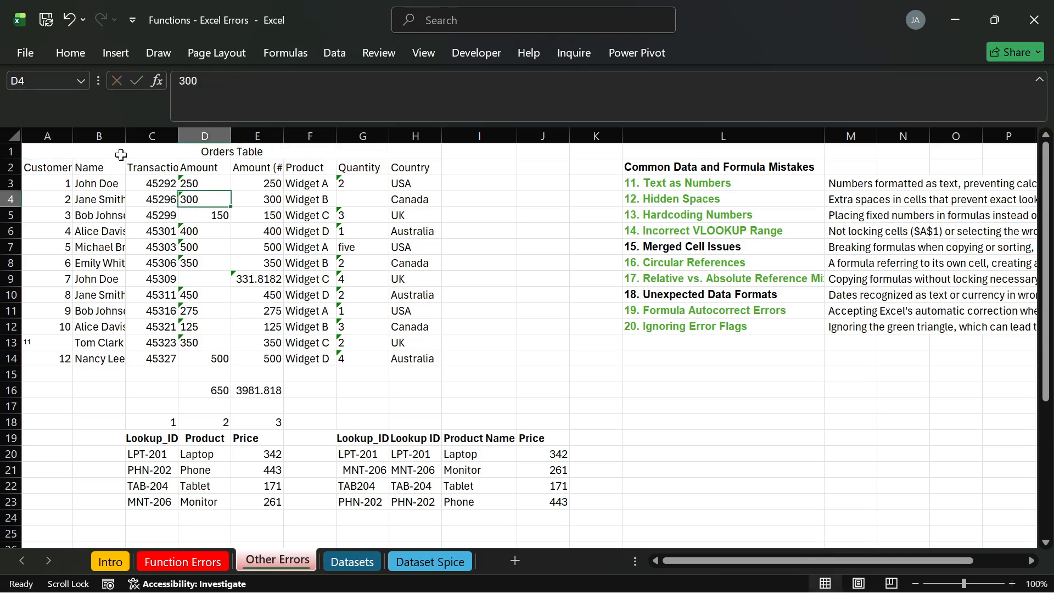
{"action": "left_click", "coordinate": [119, 151]}
{"action": "left_click", "coordinate": [66, 148]}
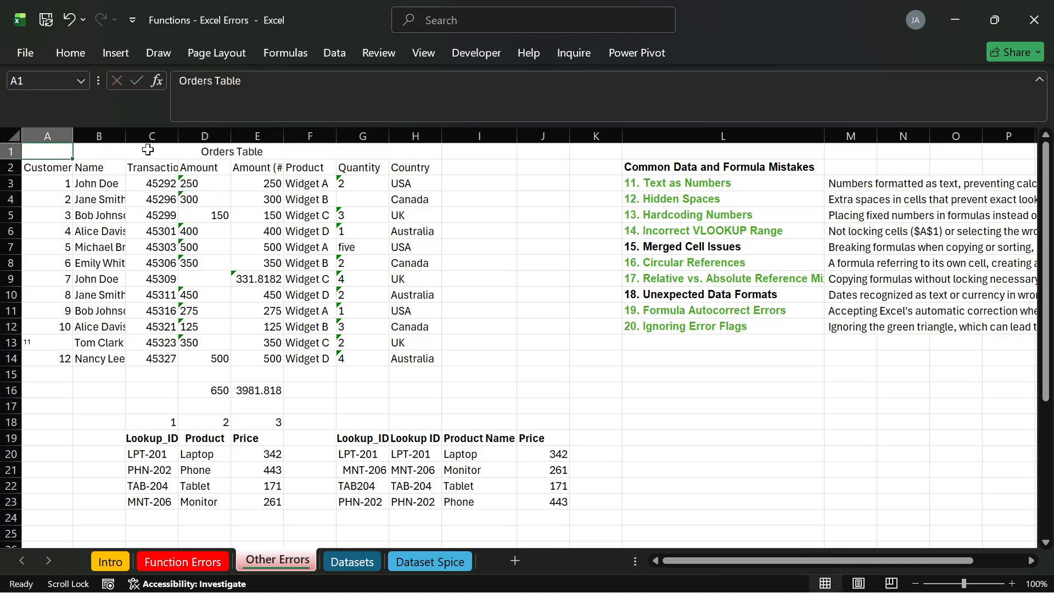
{"action": "left_click", "coordinate": [204, 150]}
{"action": "left_click", "coordinate": [261, 150]}
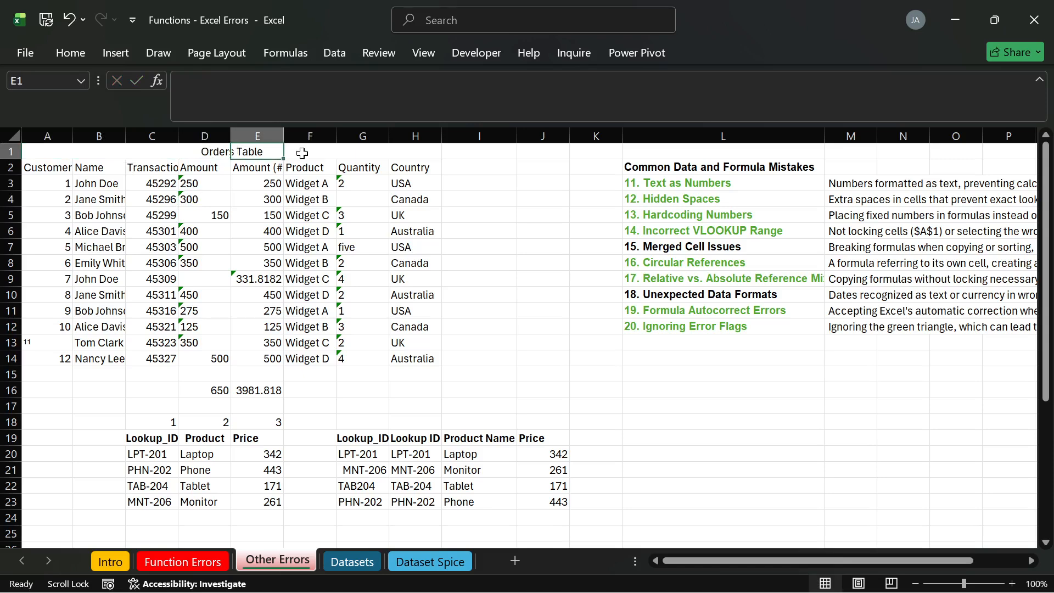
{"action": "left_click", "coordinate": [302, 151]}
{"action": "left_click", "coordinate": [340, 151]}
{"action": "left_click", "coordinate": [240, 153]}
{"action": "left_click", "coordinate": [211, 153]}
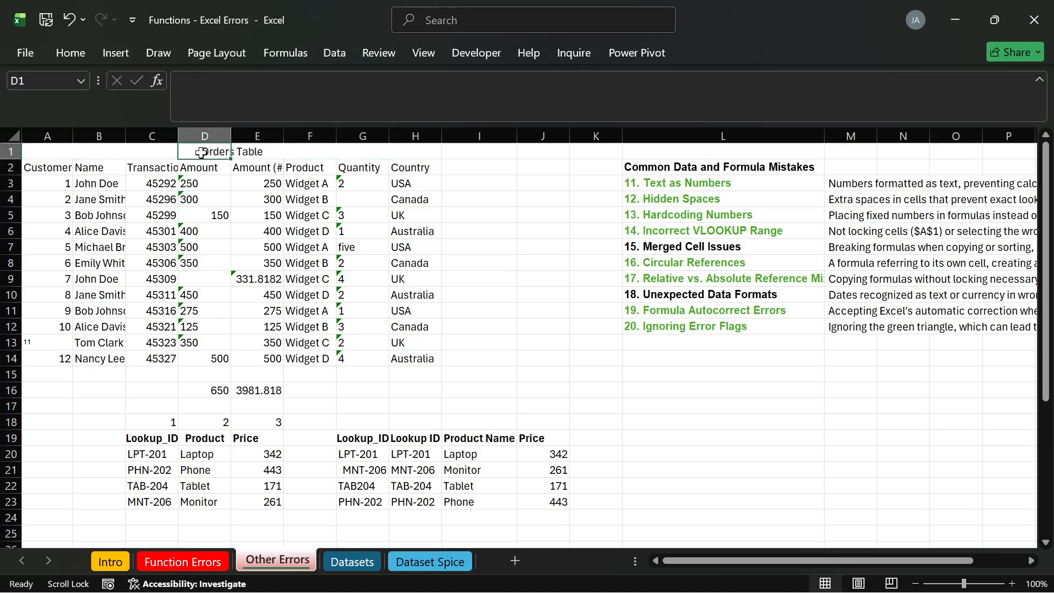
Recheck cells A1 through H1 individually to see where the Orders Table title is actually stored.
{"action": "left_click", "coordinate": [161, 153]}
{"action": "left_click", "coordinate": [109, 155]}
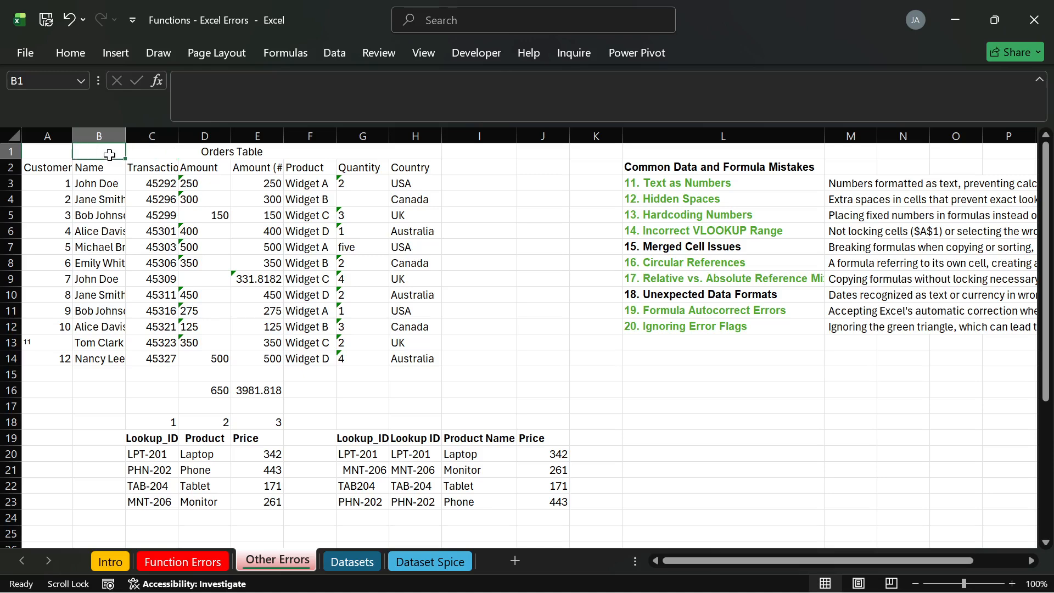
{"action": "left_click", "coordinate": [48, 149]}
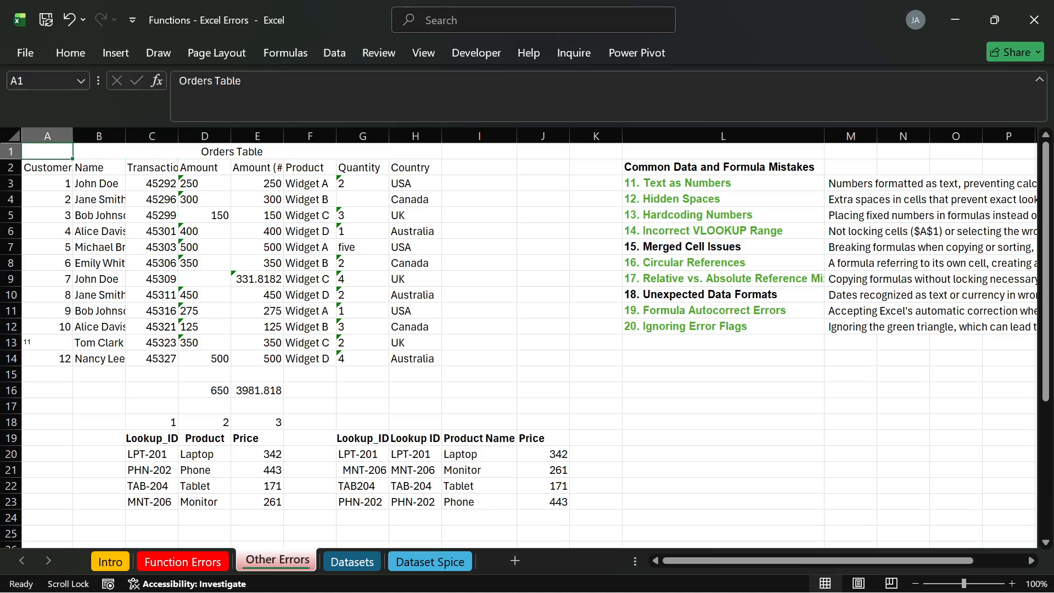
{"action": "left_click", "coordinate": [113, 149]}
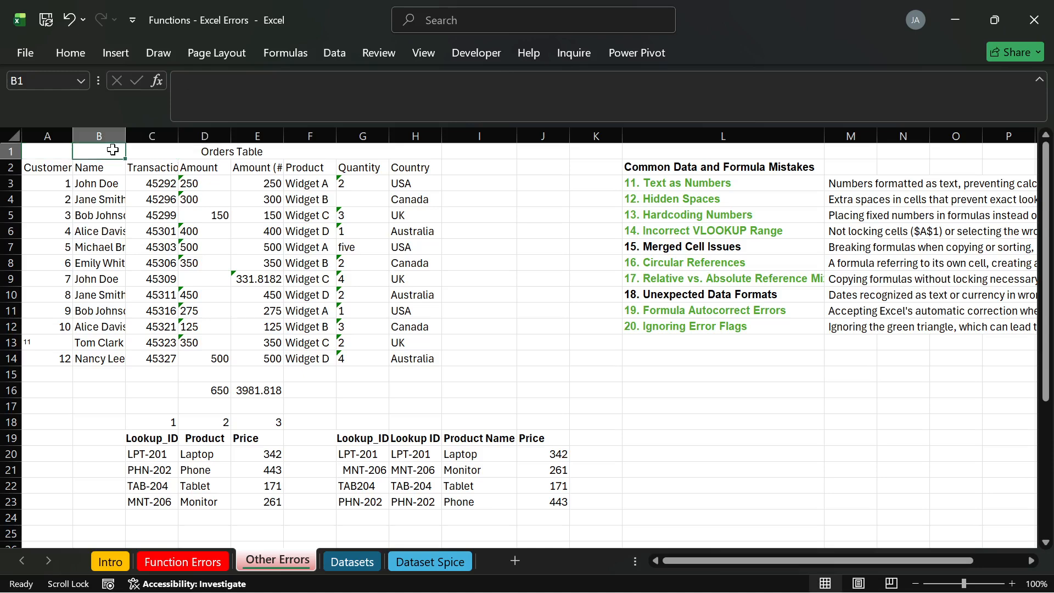
{"action": "left_click", "coordinate": [152, 151]}
{"action": "left_click", "coordinate": [213, 152]}
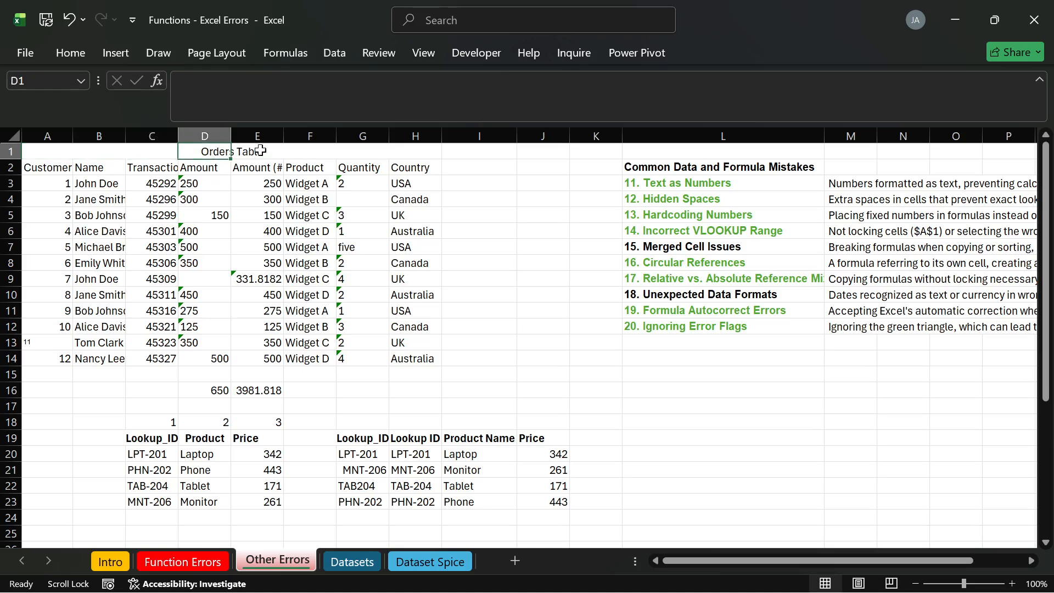
{"action": "left_click", "coordinate": [261, 151]}
{"action": "left_click", "coordinate": [353, 153]}
{"action": "left_click", "coordinate": [405, 153]}
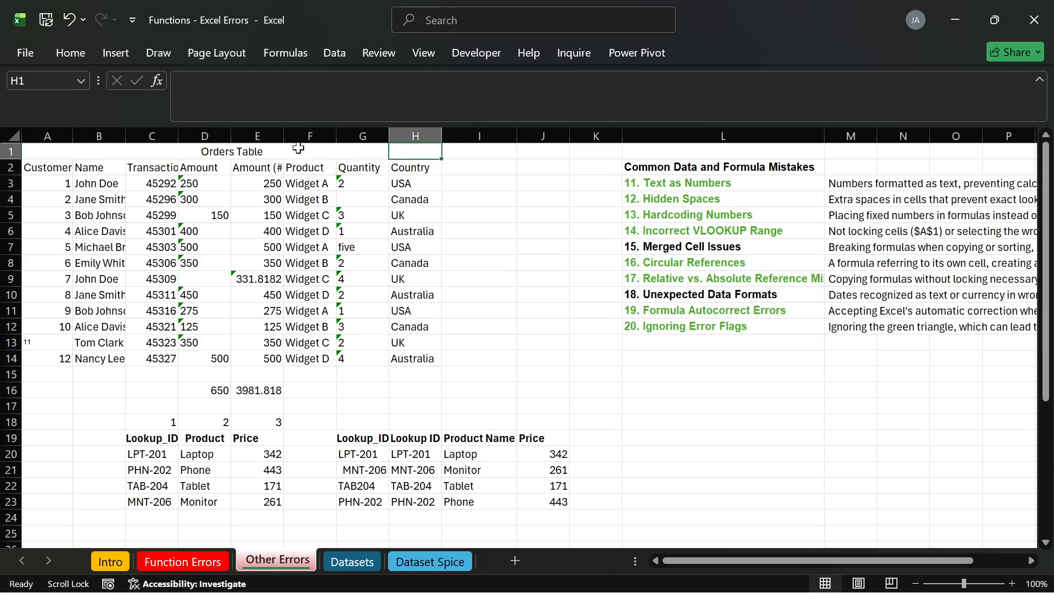
{"action": "left_click", "coordinate": [243, 152]}
{"action": "left_click", "coordinate": [216, 151]}
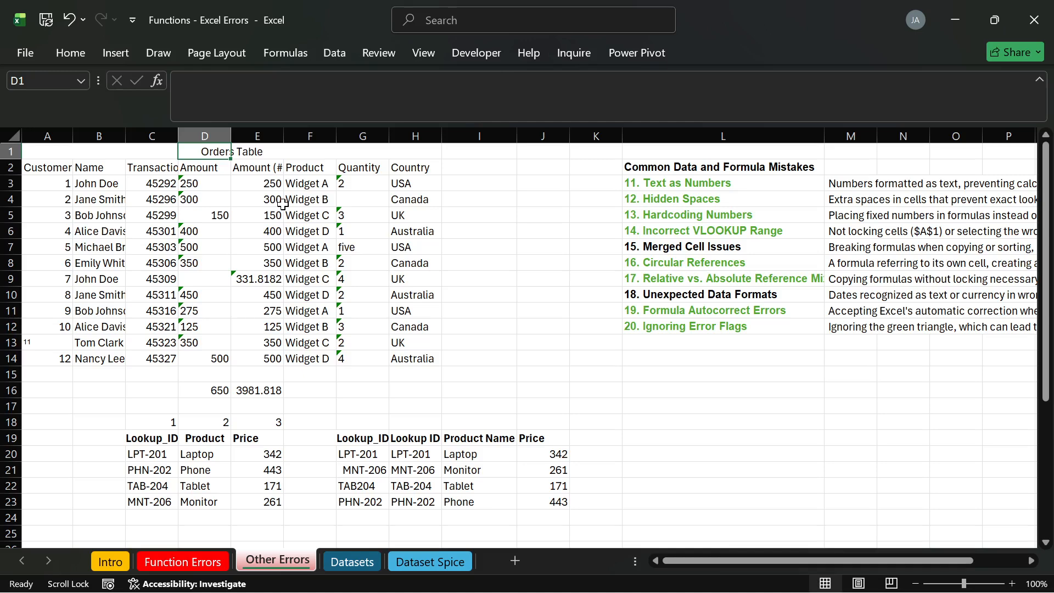
{"action": "left_click", "coordinate": [414, 329]}
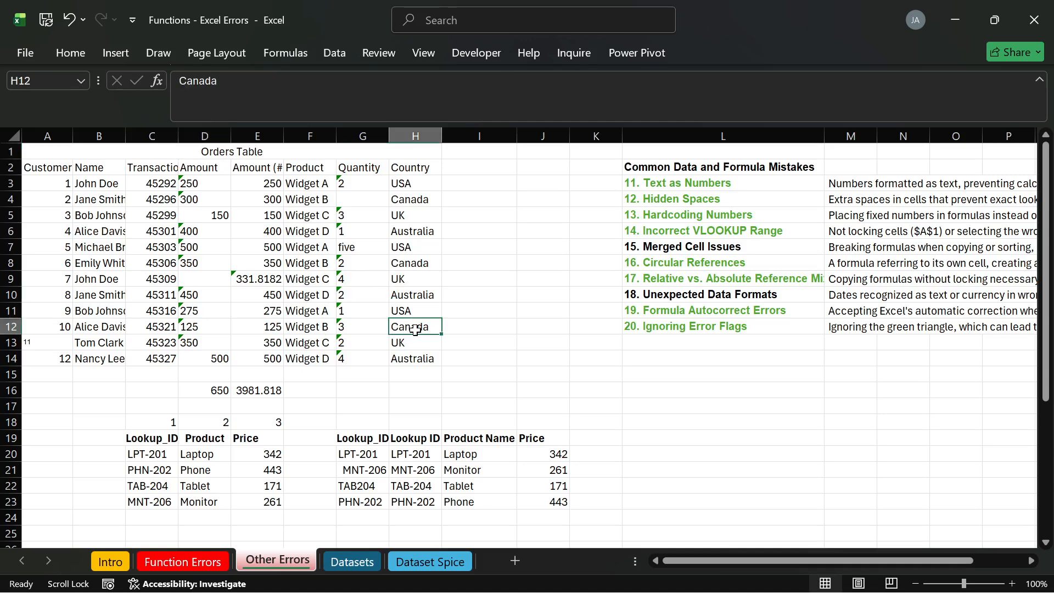
Read the "18. Unexpected Data Formats" entry with its description and examine the Transaction Date values in C3:C14.
{"action": "left_click", "coordinate": [673, 297]}
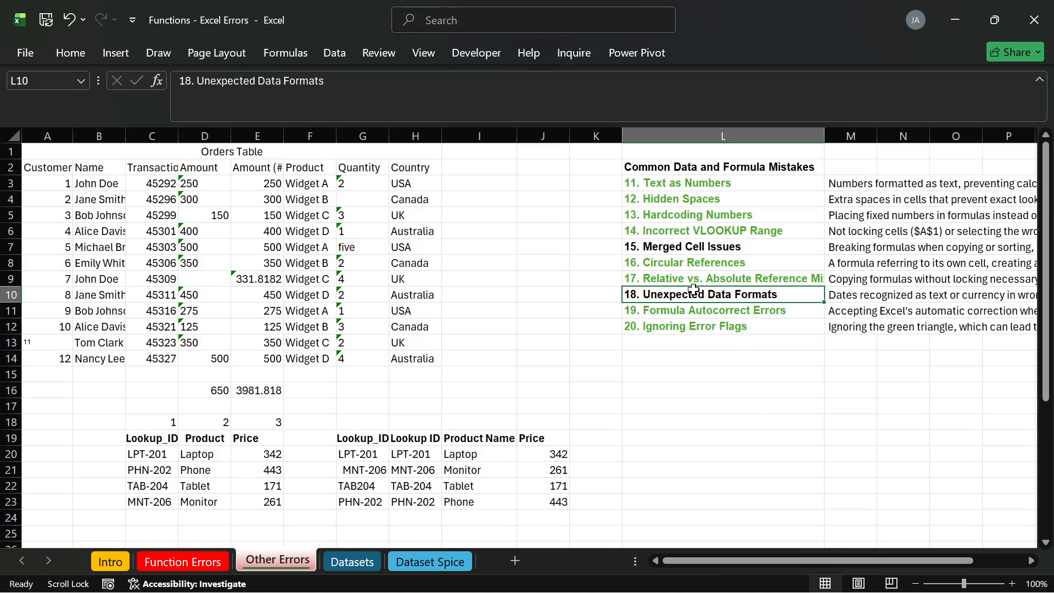
{"action": "left_click_drag", "start_coordinate": [754, 558], "coordinate": [821, 559]}
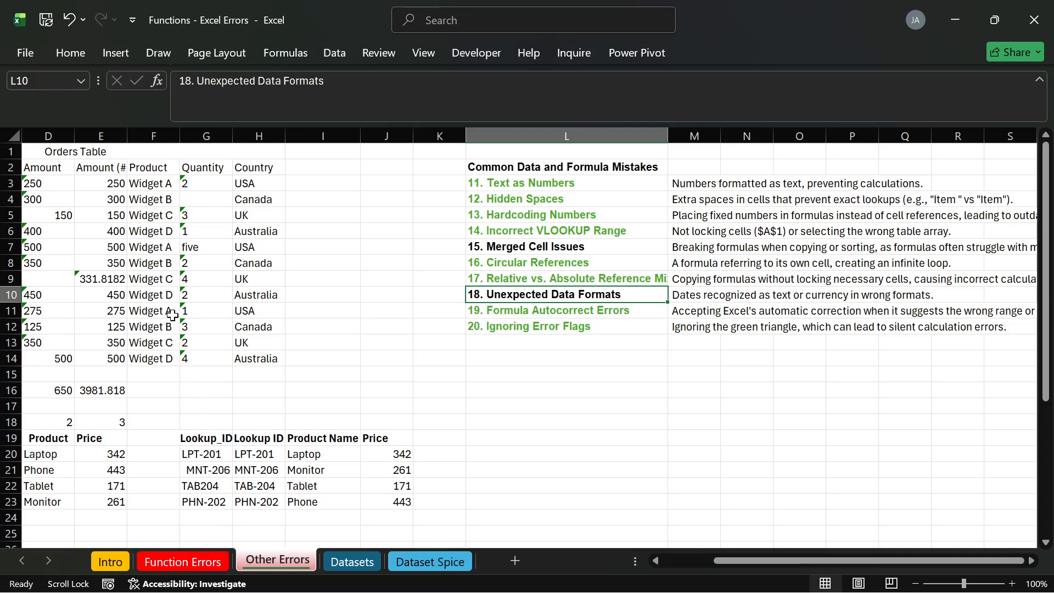
{"action": "scroll", "coordinate": [172, 315], "scroll_direction": "left", "scroll_amount": 3}
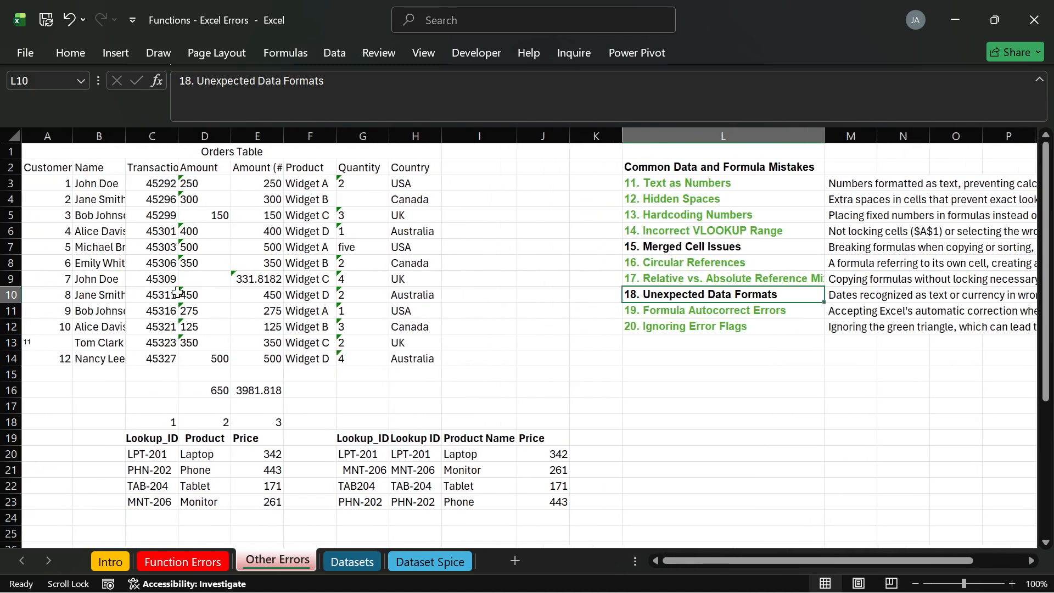
{"action": "left_click", "coordinate": [159, 168]}
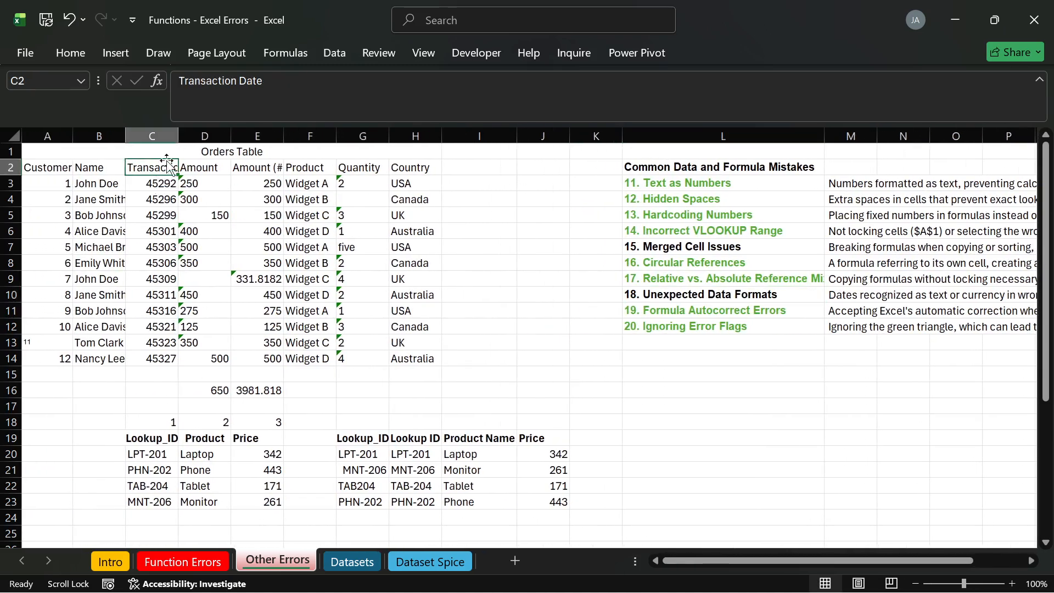
{"action": "left_click_drag", "start_coordinate": [163, 184], "coordinate": [155, 359]}
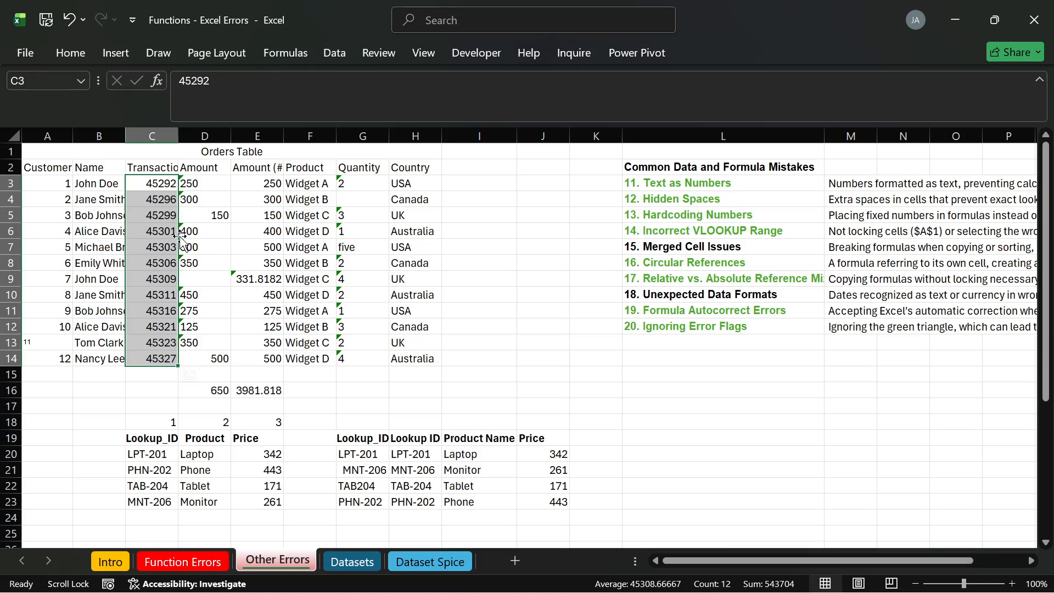
{"action": "left_click", "coordinate": [159, 183]}
{"action": "left_click", "coordinate": [154, 373]}
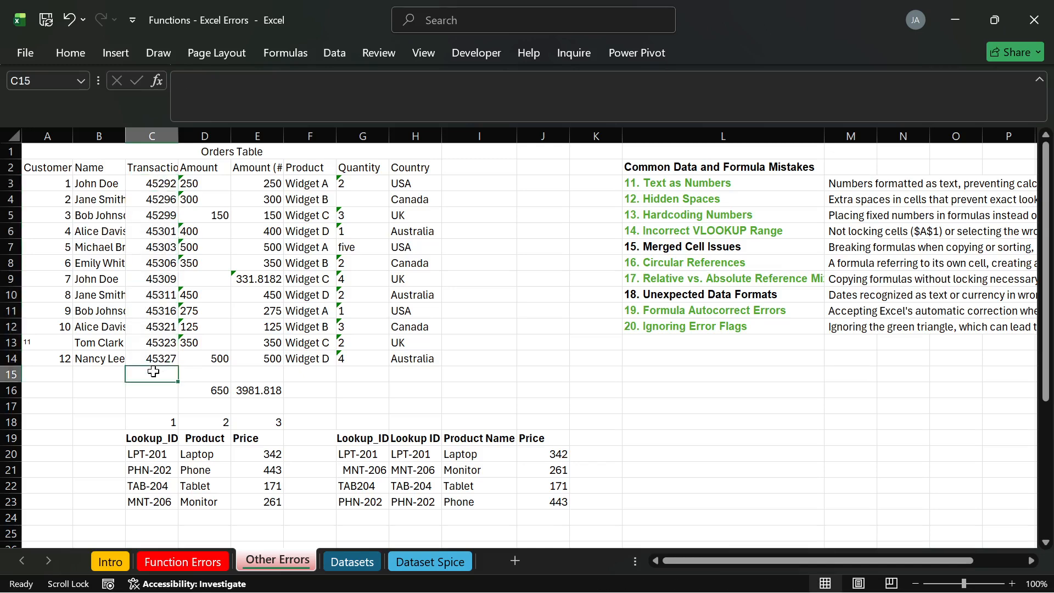
{"action": "left_click", "coordinate": [160, 332]}
{"action": "left_click", "coordinate": [159, 247]}
{"action": "left_click_drag", "start_coordinate": [159, 182], "coordinate": [167, 354]}
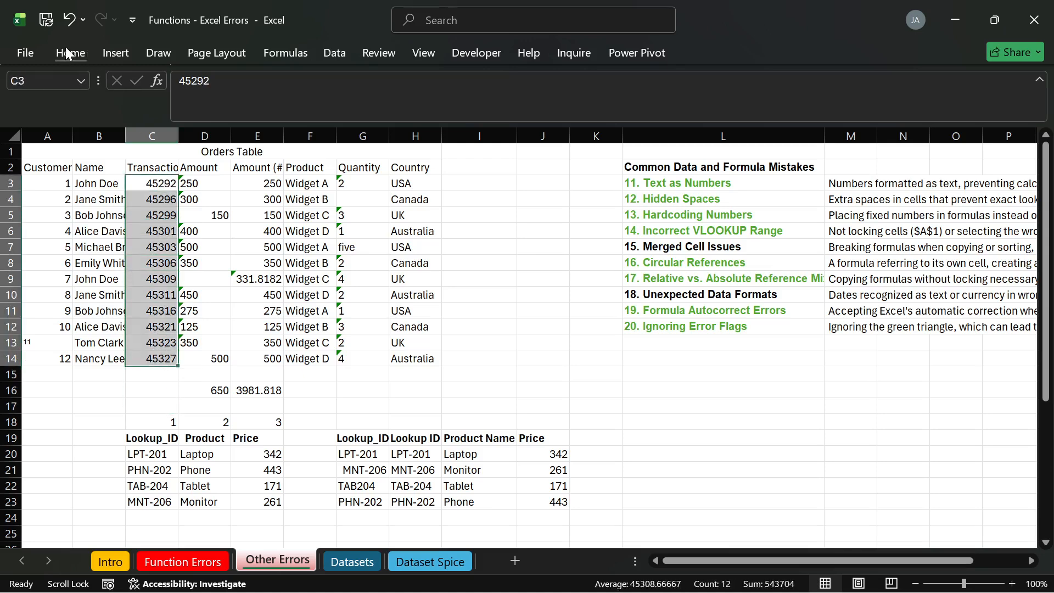
Try to convert the first transaction date with =DATEVALUE(C3) in C16, and clear the cell.
{"action": "left_click", "coordinate": [148, 391]}
{"action": "type", "text": "=dat"}
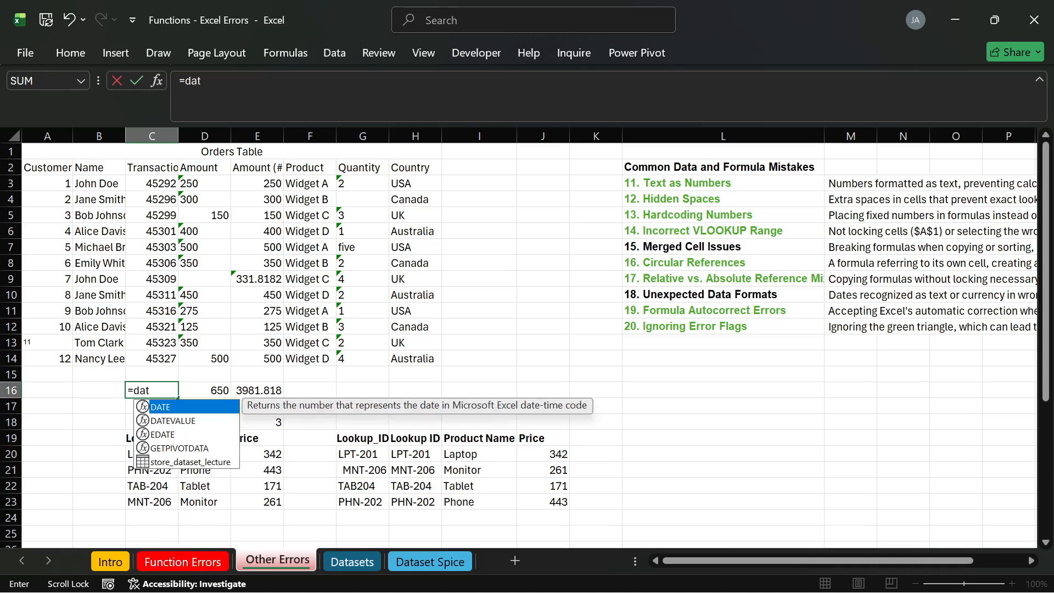
{"action": "key", "text": "Down"}
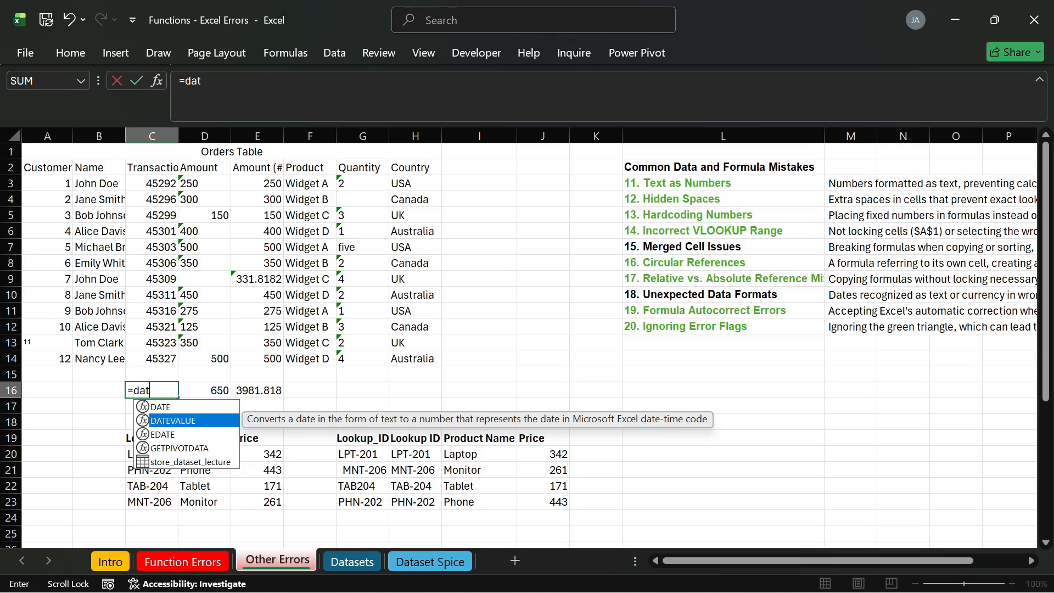
{"action": "key", "text": "Tab"}
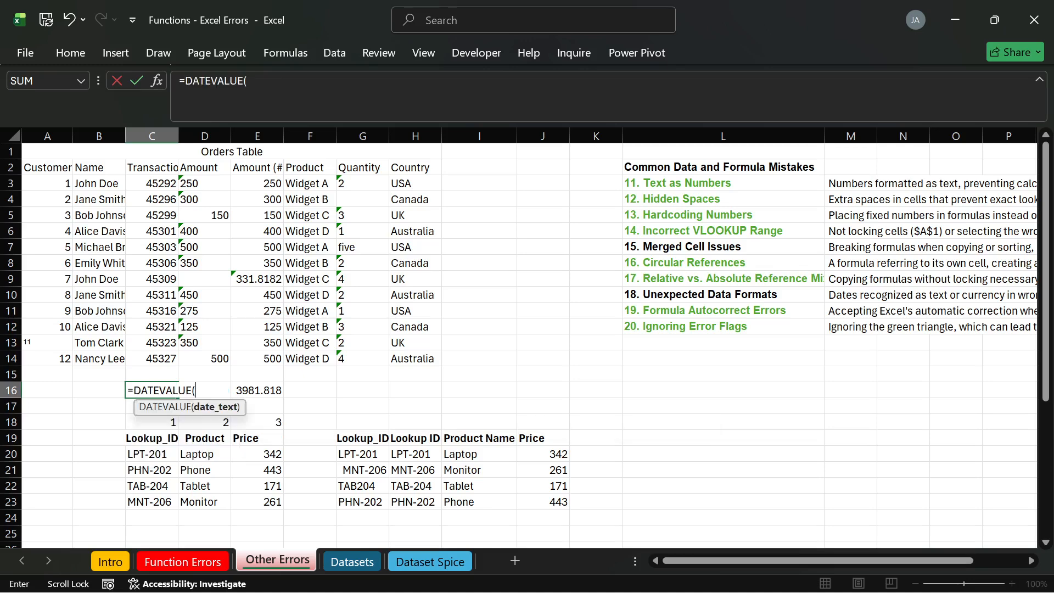
{"action": "left_click", "coordinate": [157, 183]}
{"action": "key", "text": "Return"}
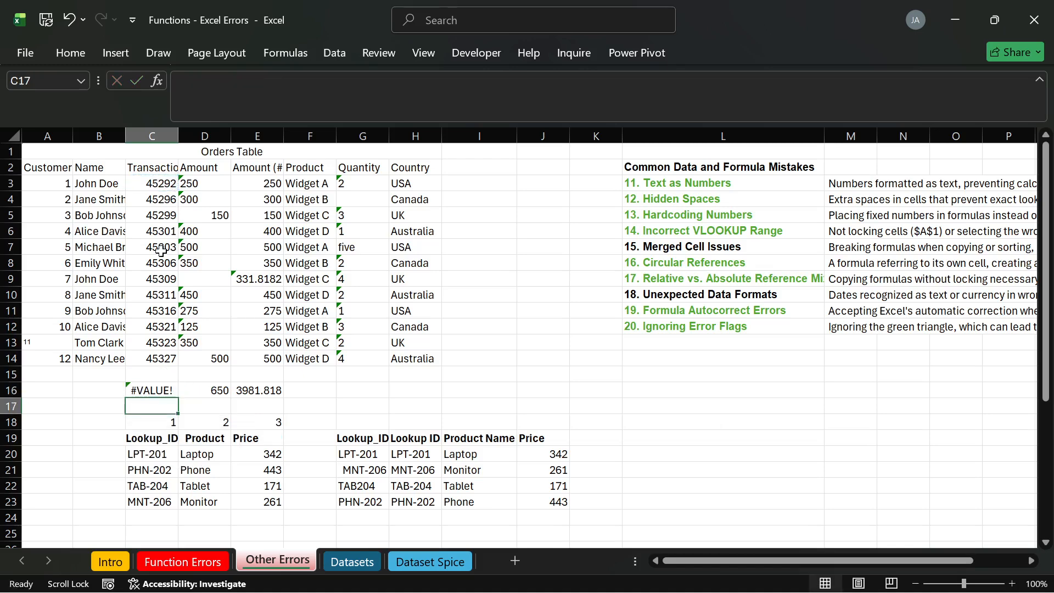
{"action": "left_click", "coordinate": [157, 393]}
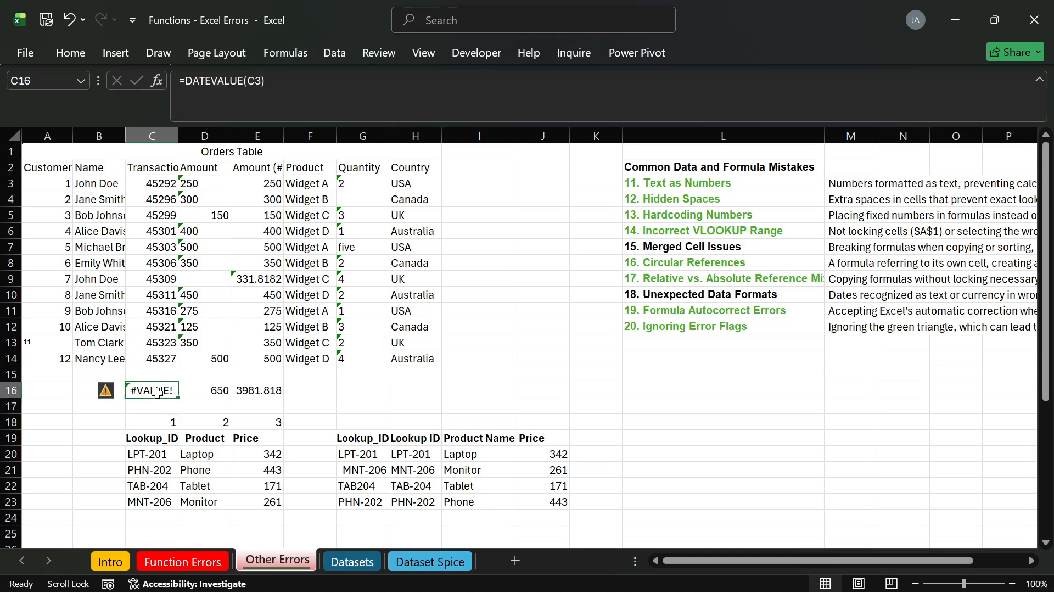
{"action": "key", "text": "Delete"}
Format the Transaction Date values in C3:C14 as Short Date and check the first one.
{"action": "left_click_drag", "start_coordinate": [167, 182], "coordinate": [159, 357]}
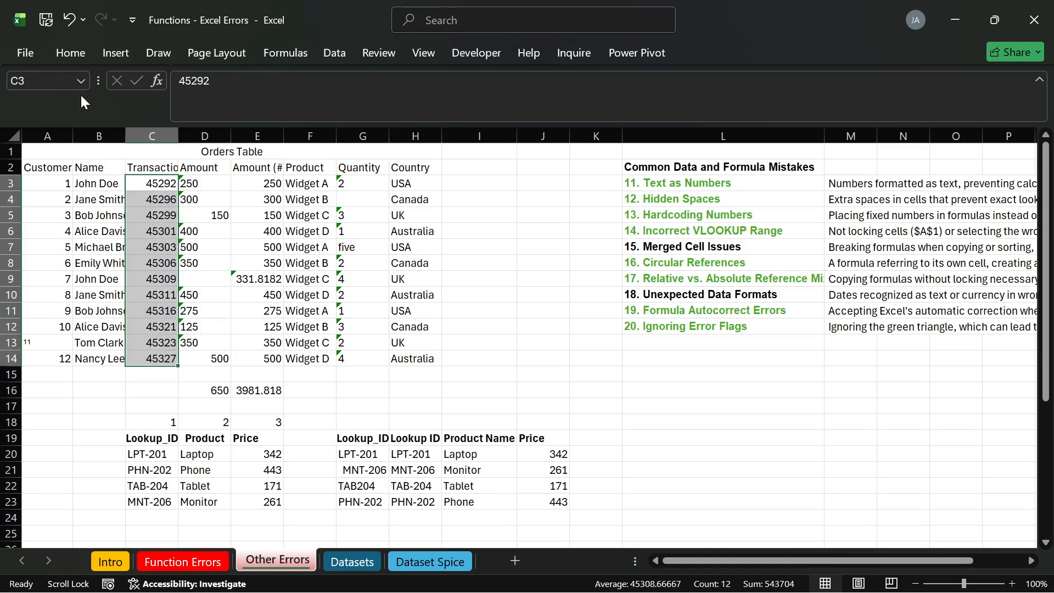
{"action": "left_click", "coordinate": [76, 52]}
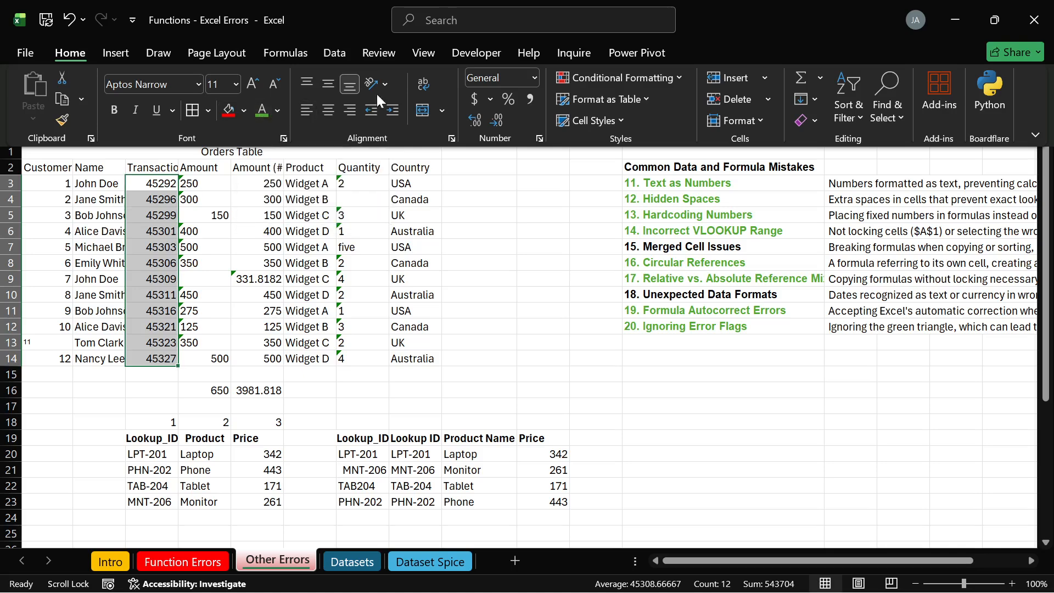
{"action": "left_click", "coordinate": [533, 79]}
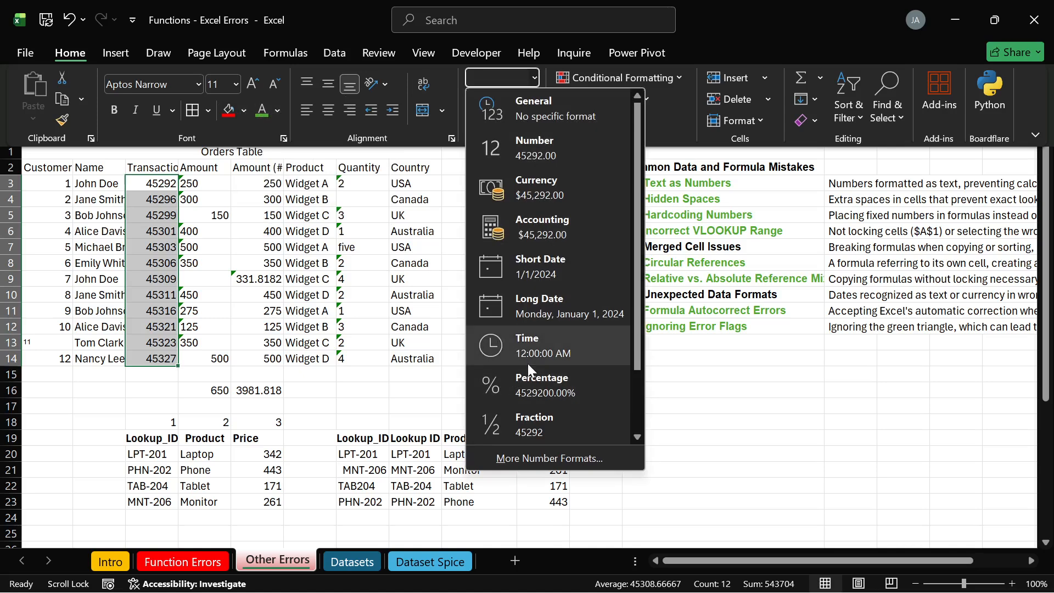
{"action": "scroll", "coordinate": [525, 277], "scroll_direction": "down", "scroll_amount": 1}
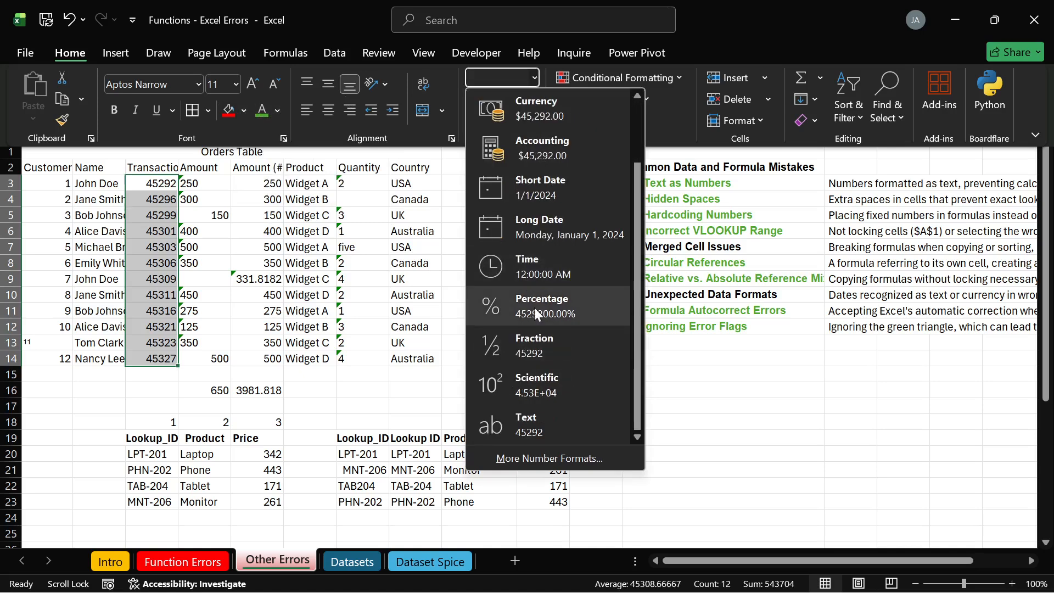
{"action": "left_click", "coordinate": [541, 194]}
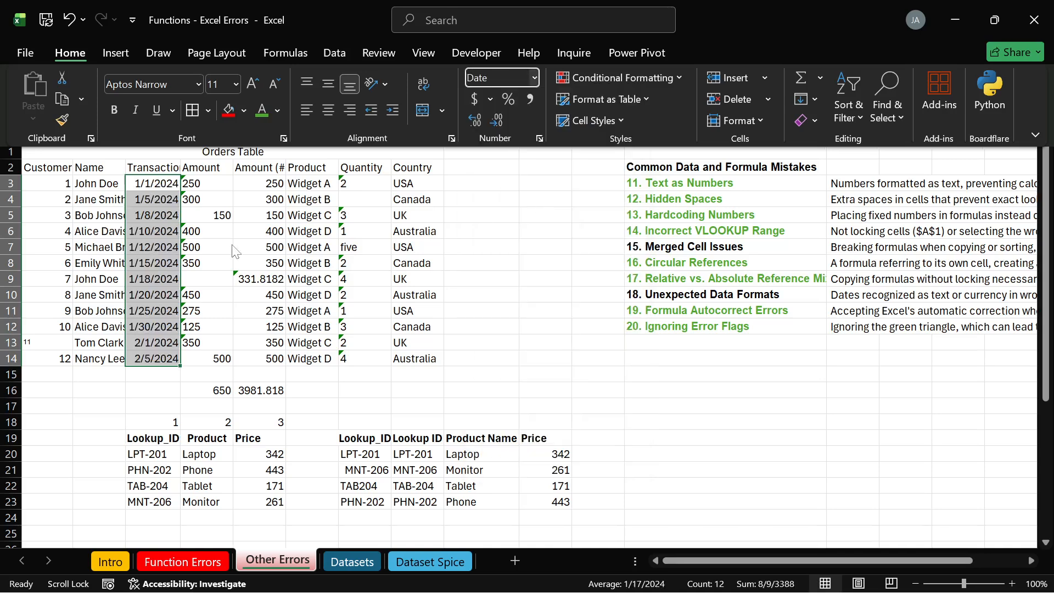
{"action": "left_click", "coordinate": [559, 402]}
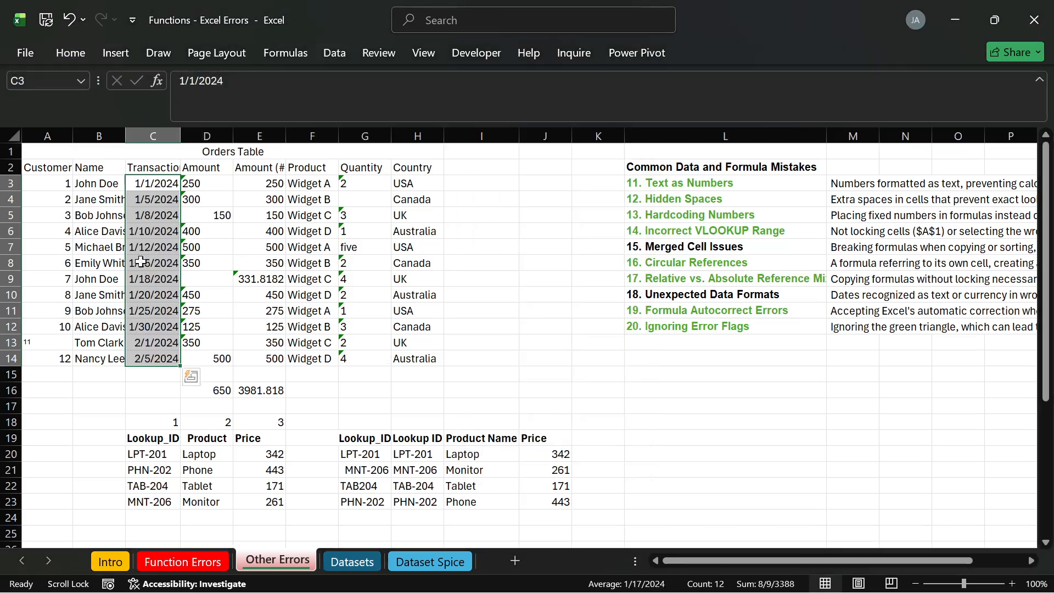
{"action": "left_click", "coordinate": [154, 183]}
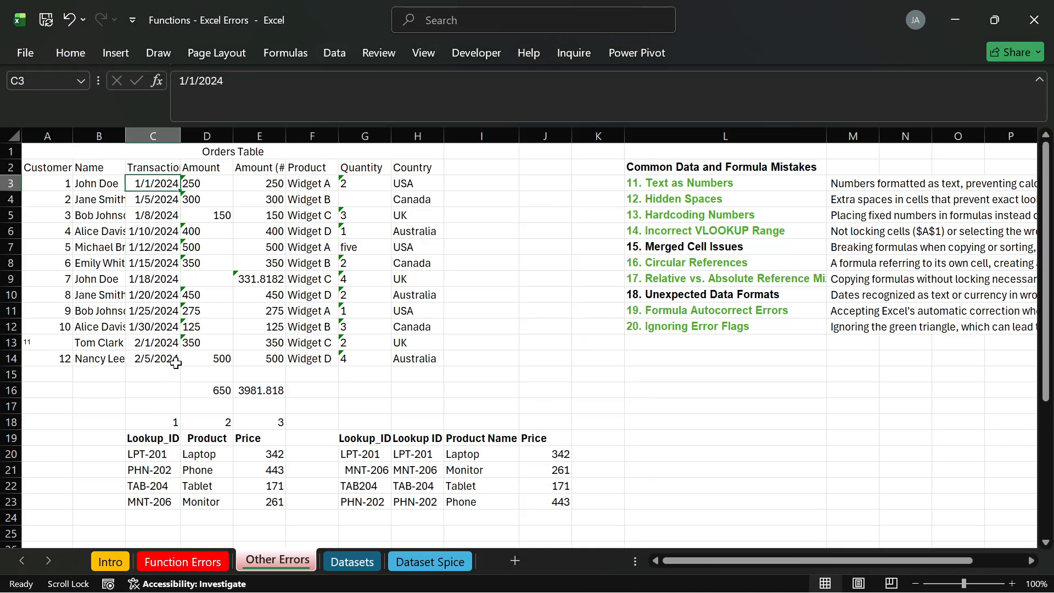
{"action": "left_click", "coordinate": [160, 375]}
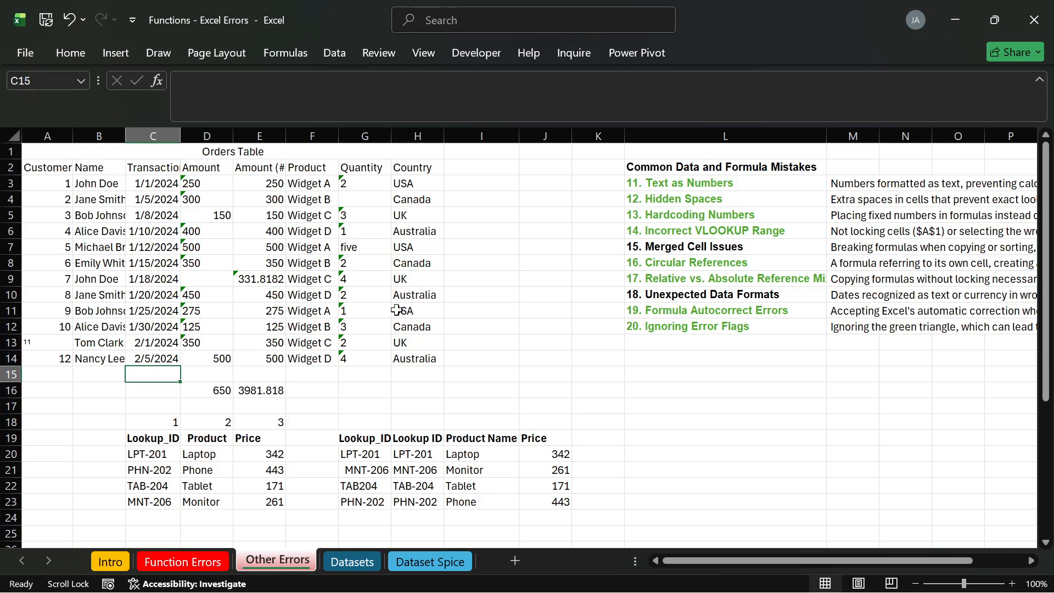
Enter $-200 in I16 as a currency example for the unexpected data formats entry, and clear the cell.
{"action": "left_click", "coordinate": [664, 299]}
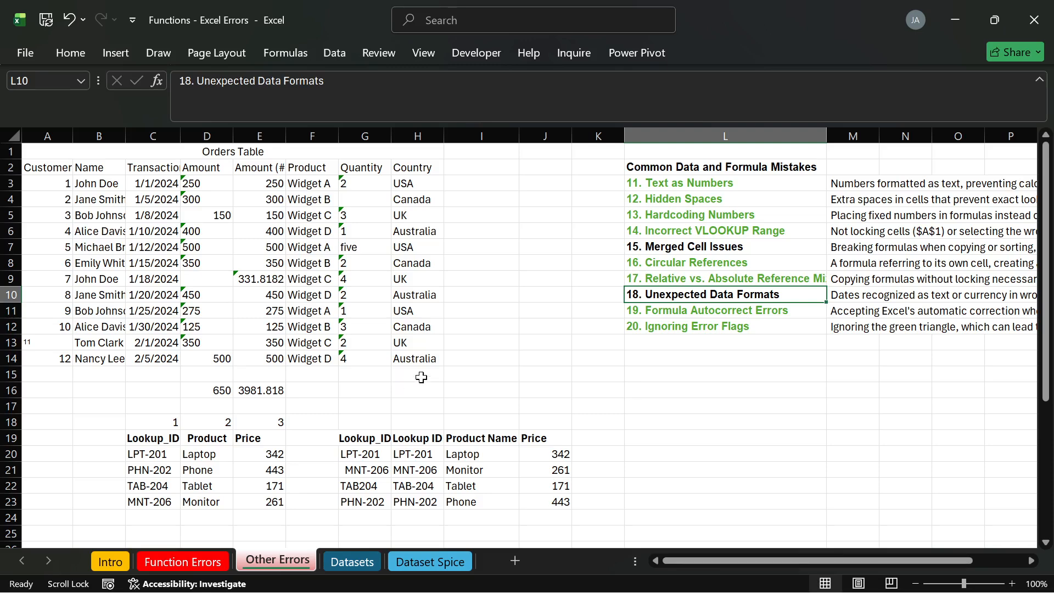
{"action": "left_click", "coordinate": [476, 392]}
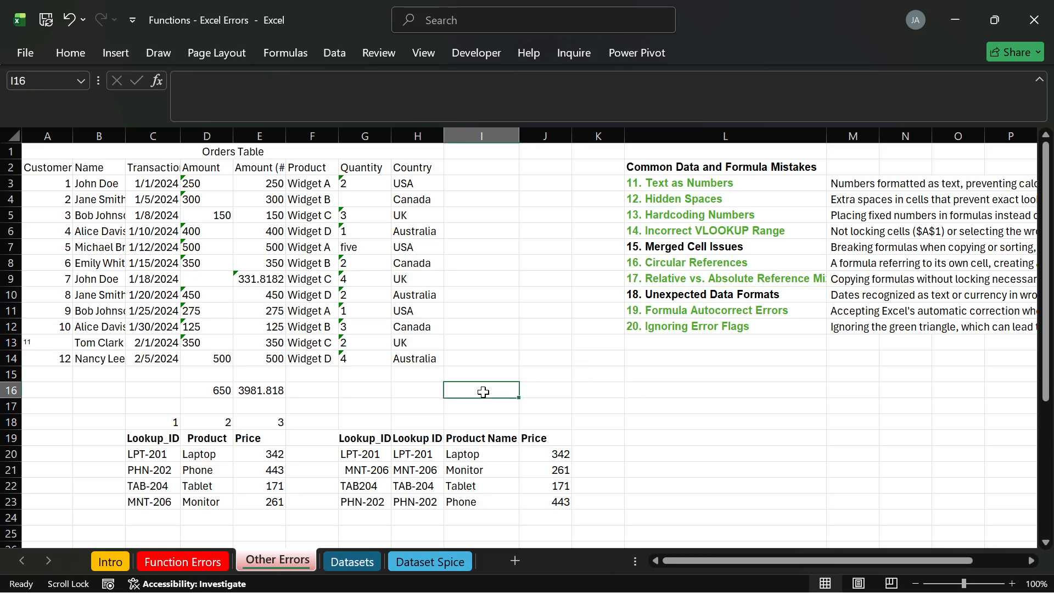
{"action": "type", "text": "$"}
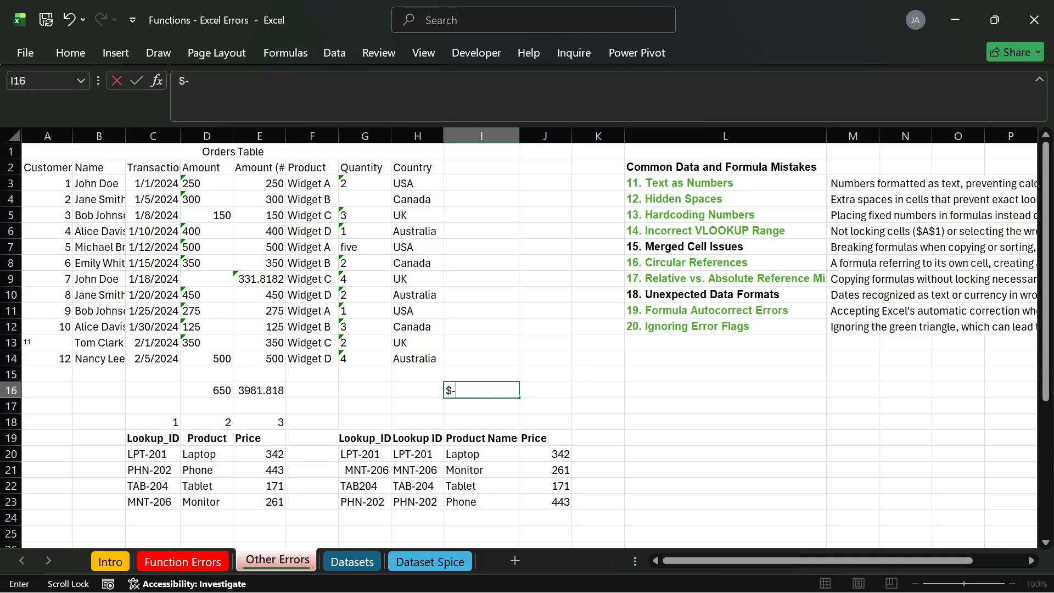
{"action": "type", "text": "-200"}
{"action": "key", "text": "Return"}
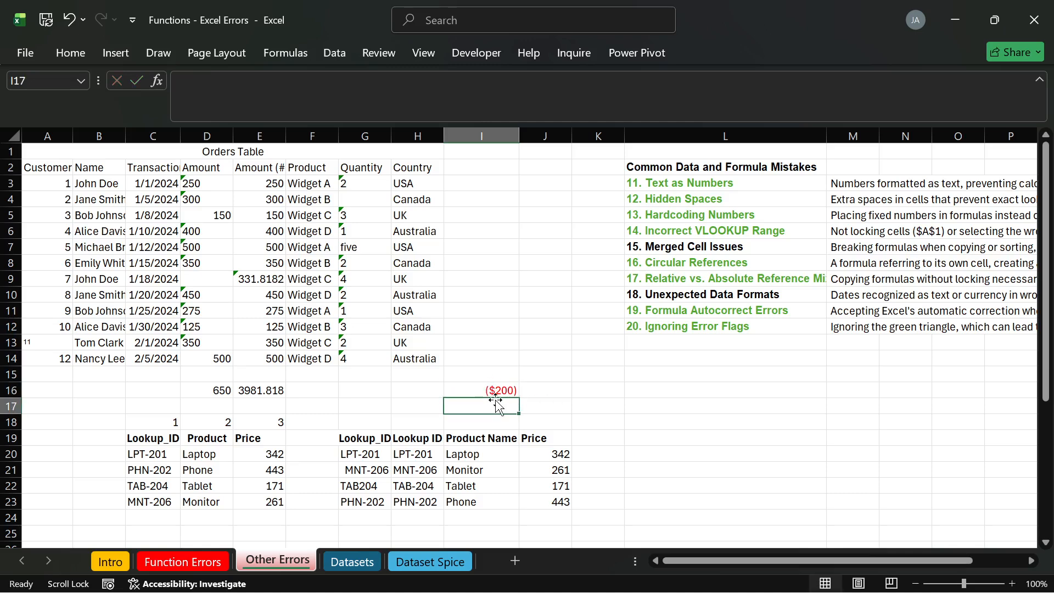
{"action": "left_click", "coordinate": [492, 389]}
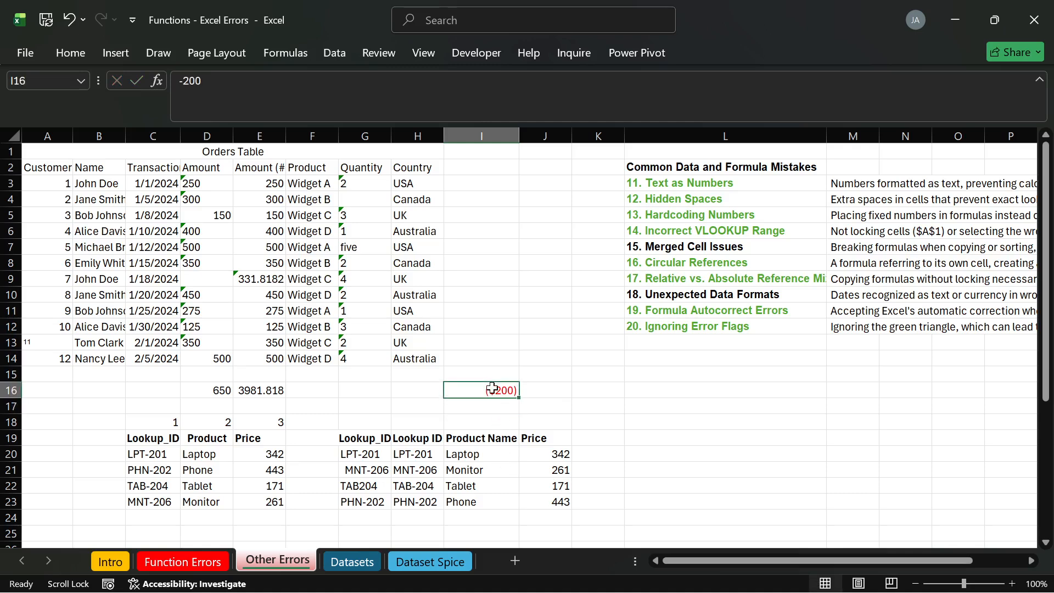
{"action": "key", "text": "Delete"}
Compare the Amount and Amount (#) columns of the Orders Table and check the formula in E6.
{"action": "left_click", "coordinate": [265, 174]}
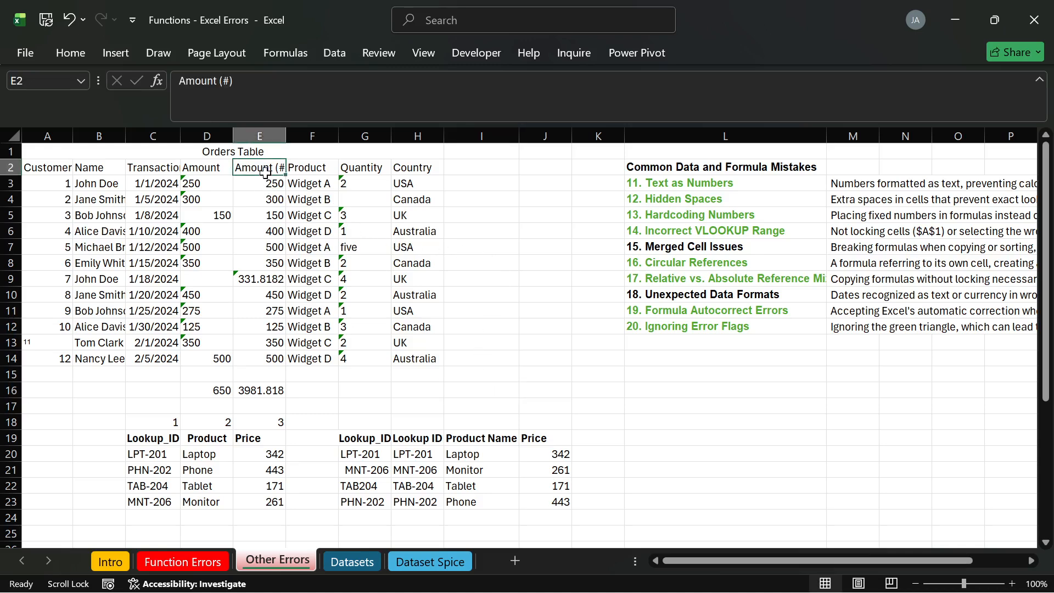
{"action": "left_click", "coordinate": [294, 374]}
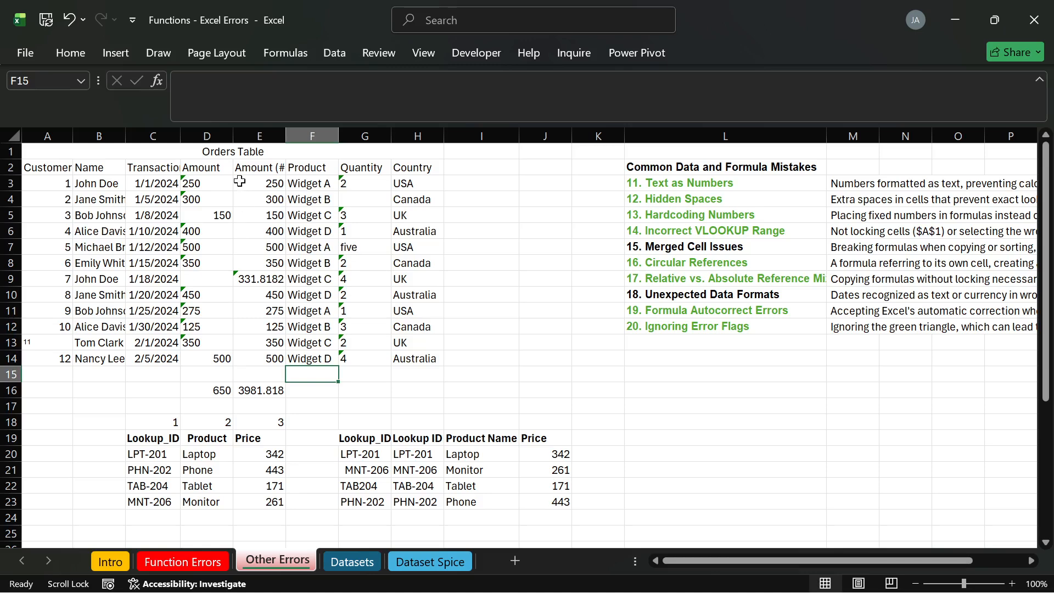
{"action": "left_click_drag", "start_coordinate": [240, 178], "coordinate": [222, 177]}
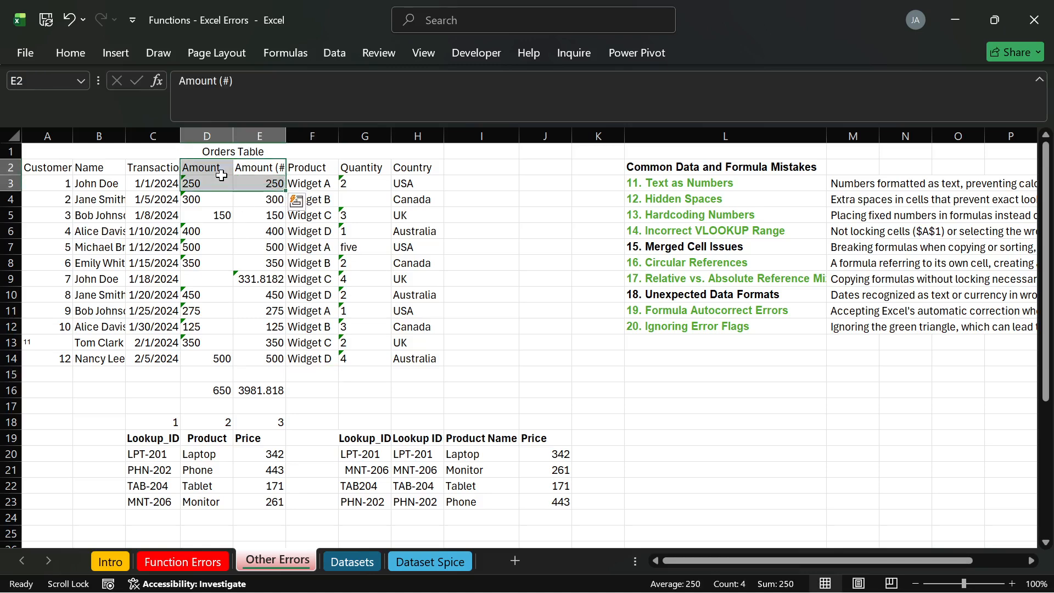
{"action": "left_click", "coordinate": [272, 175]}
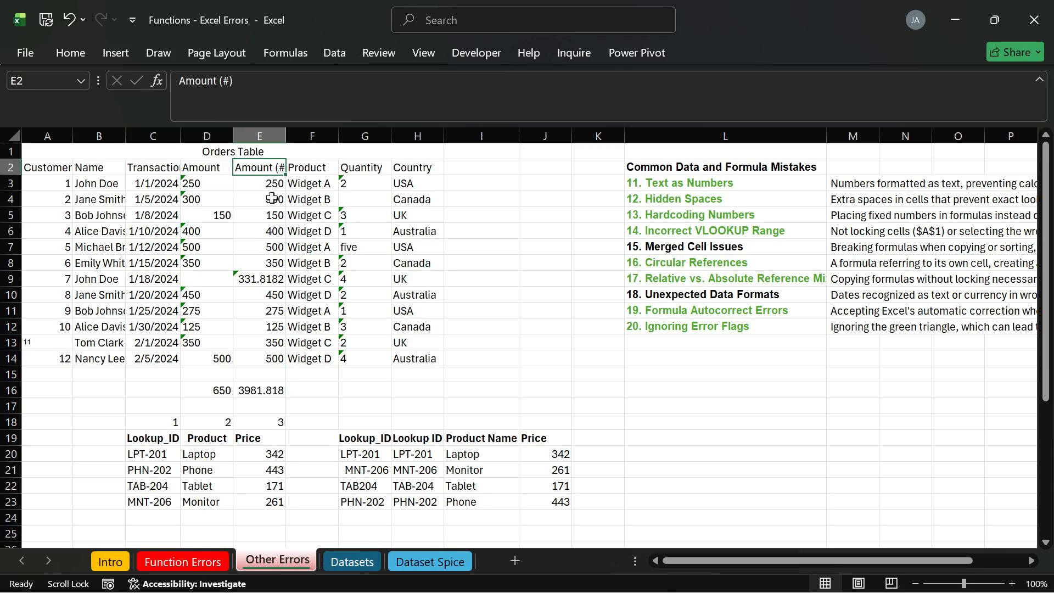
{"action": "left_click", "coordinate": [257, 227]}
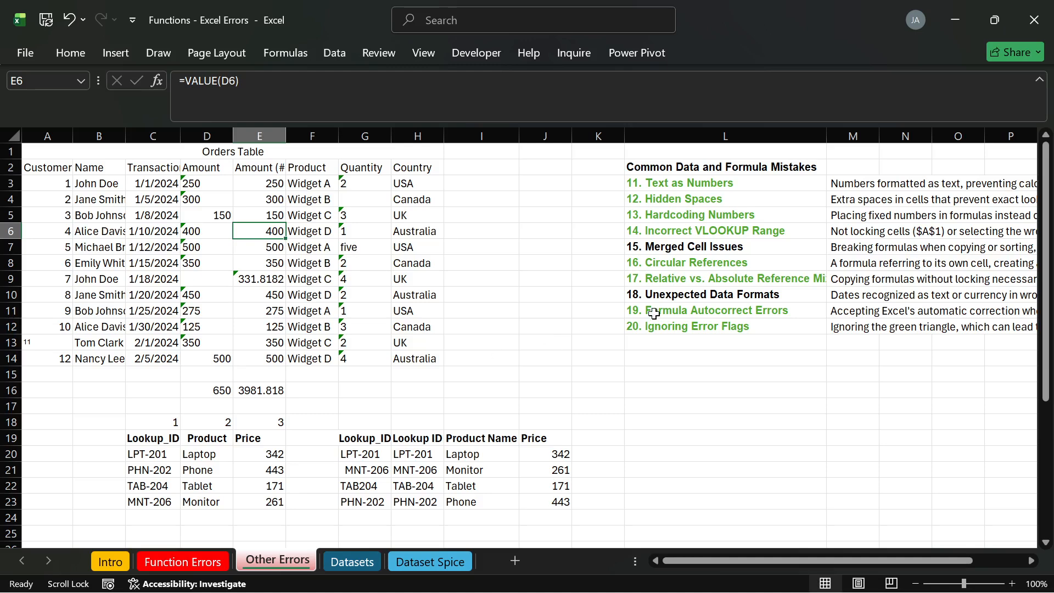
Color the list entries "18. Unexpected Data Formats" and "15. Merged Cell Issues" green.
{"action": "left_click", "coordinate": [678, 296]}
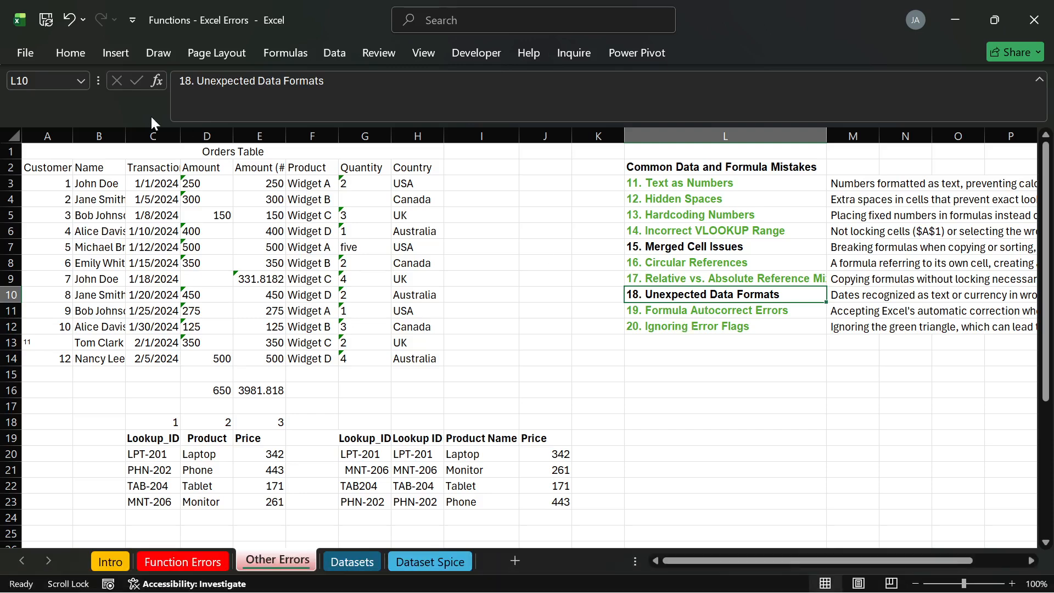
{"action": "left_click", "coordinate": [66, 53]}
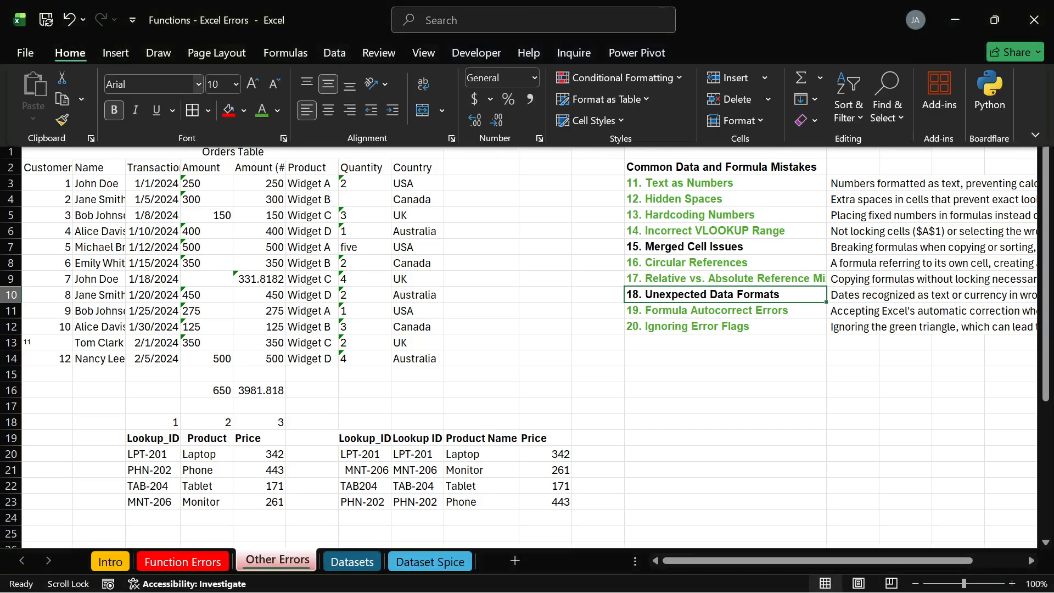
{"action": "left_click", "coordinate": [258, 110]}
{"action": "left_click", "coordinate": [721, 247]}
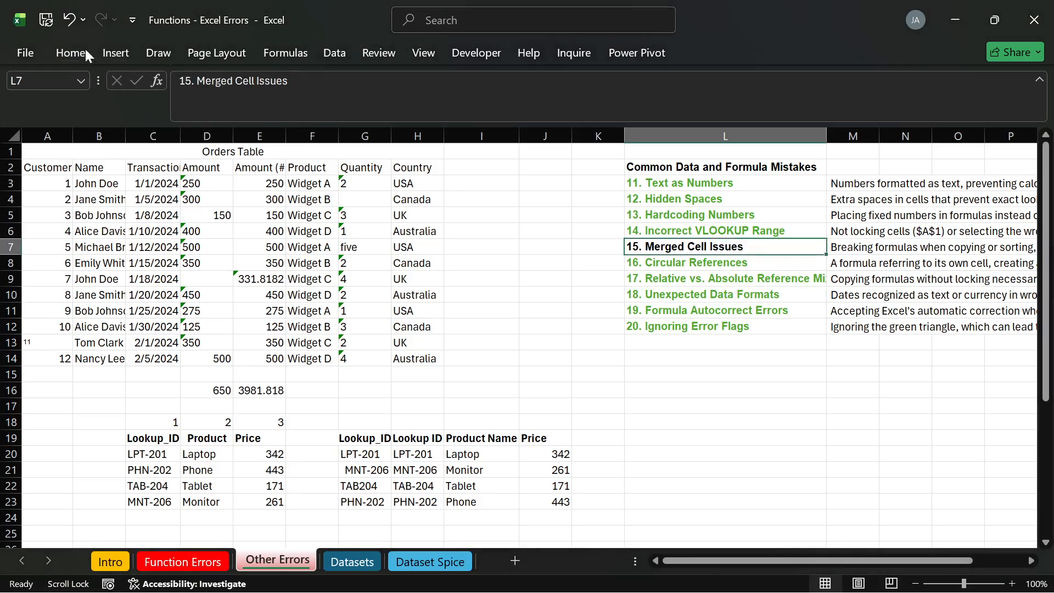
{"action": "left_click", "coordinate": [85, 53]}
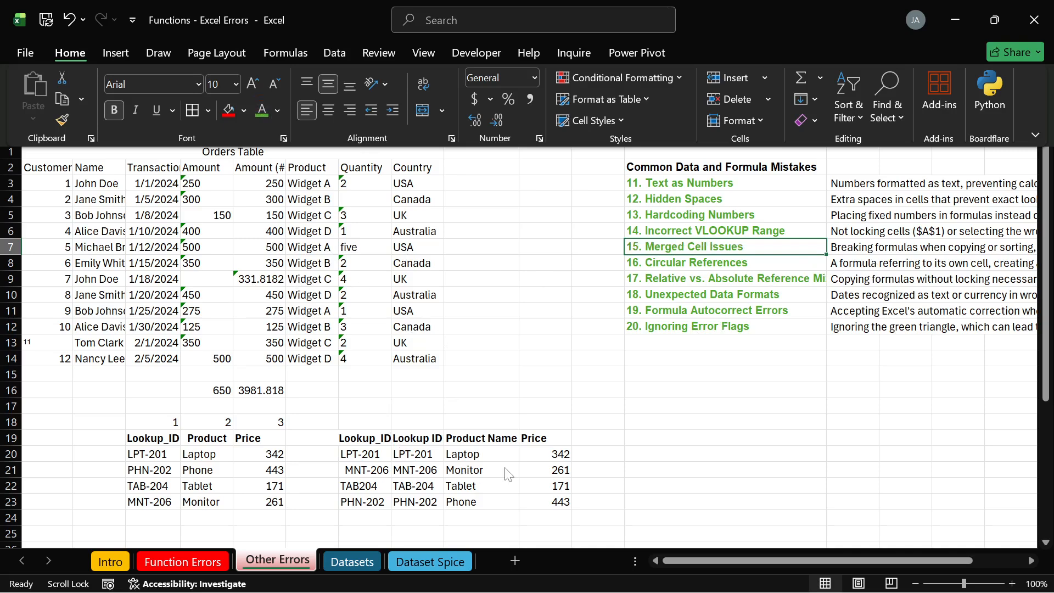
Try to merge and center the filled Price cells J21:J22, and cancel the merge.
{"action": "left_click", "coordinate": [531, 484]}
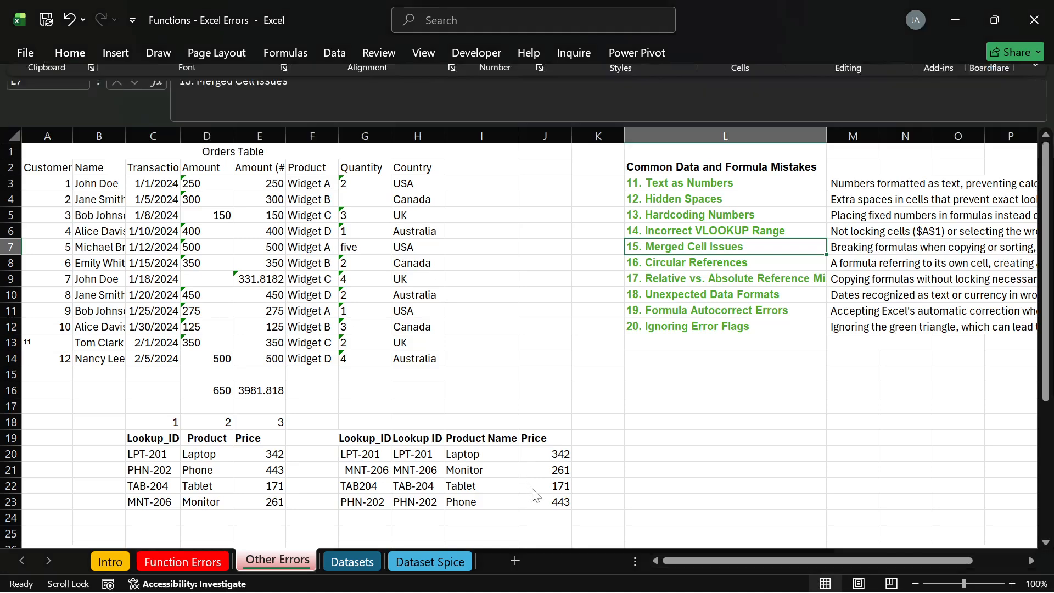
{"action": "left_click_drag", "start_coordinate": [531, 473], "coordinate": [532, 487]}
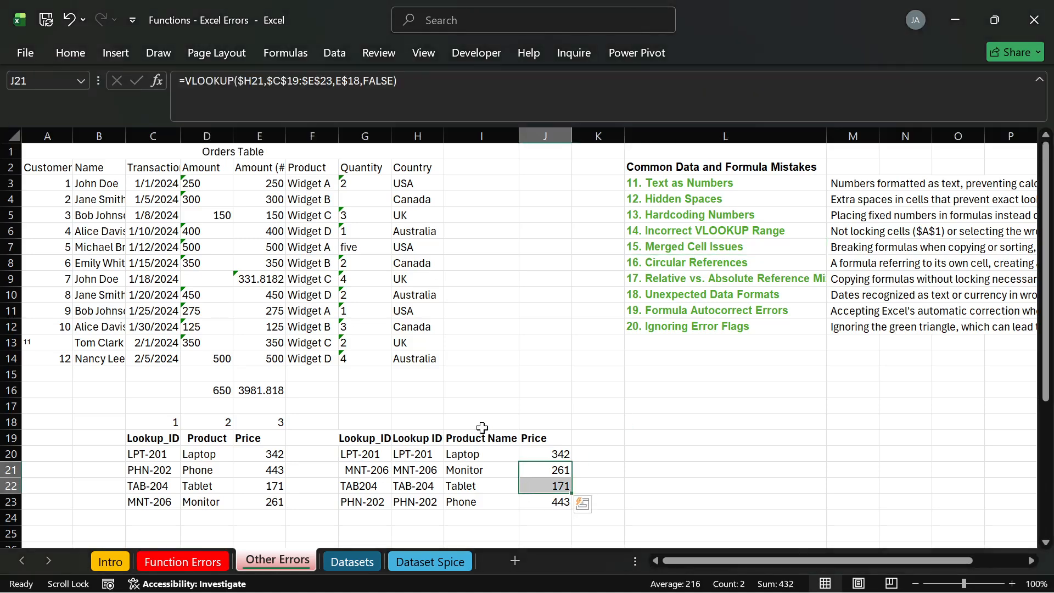
{"action": "key", "text": "alt"}
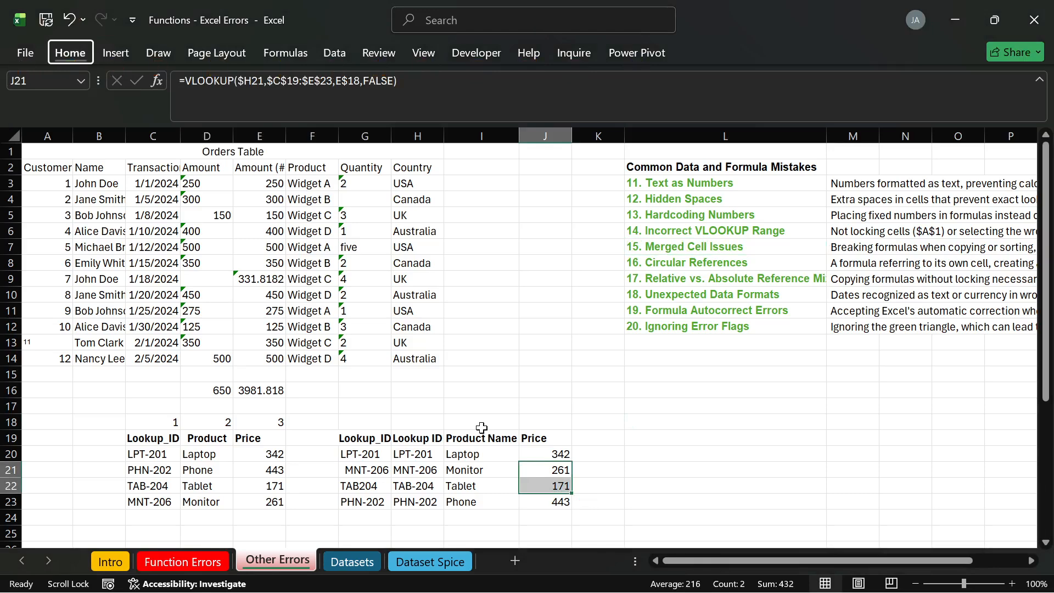
{"action": "key", "text": "h"}
{"action": "key", "text": "m"}
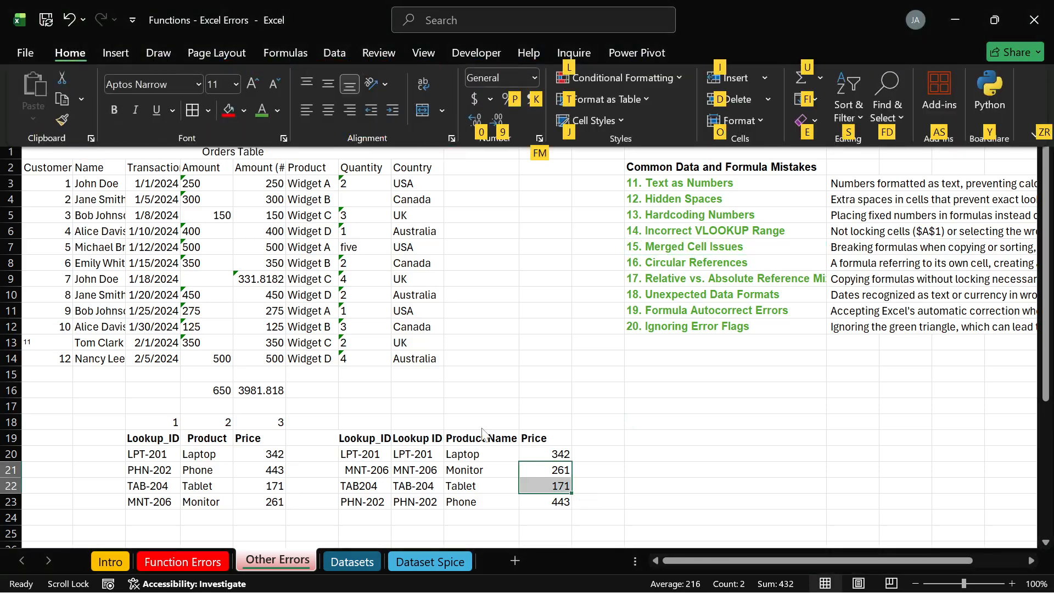
{"action": "key", "text": "c"}
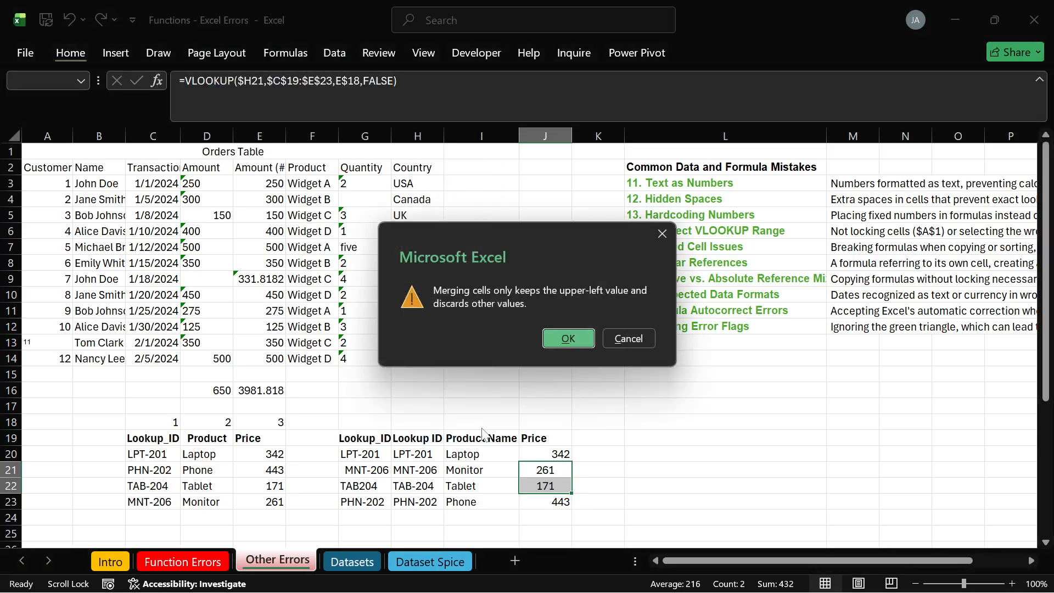
{"action": "left_click", "coordinate": [621, 339]}
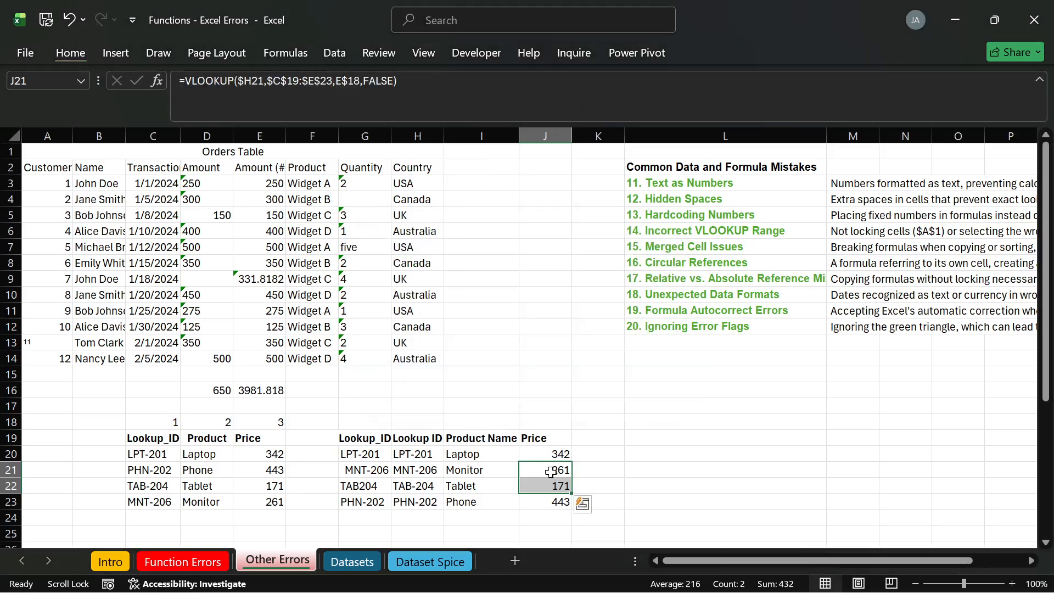
Clear the Price cells J21:J22 and apply Merge & Center to them.
{"action": "key", "text": "Delete"}
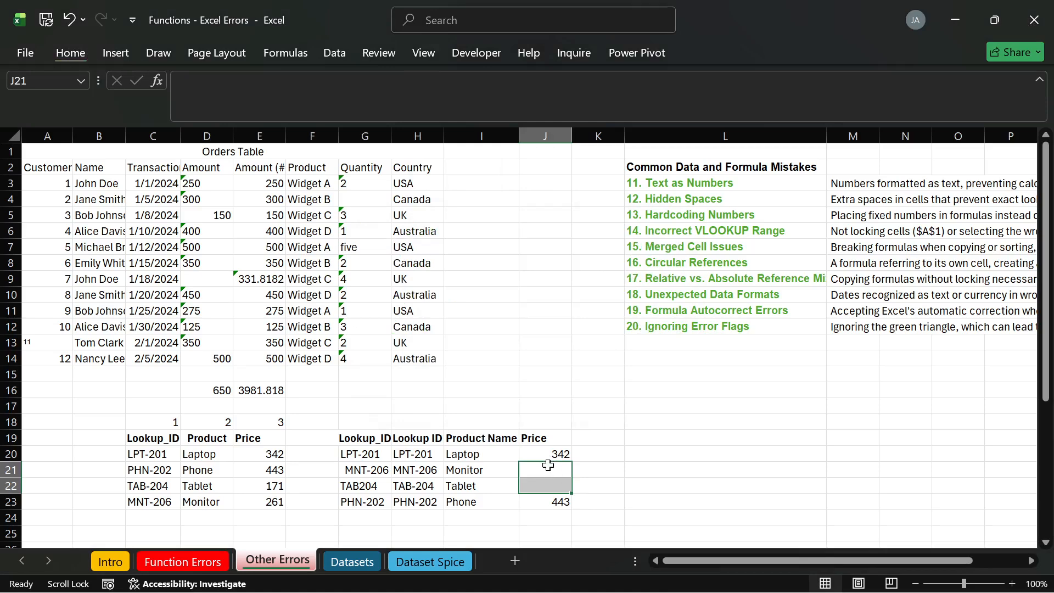
{"action": "key", "text": "alt+h"}
{"action": "key", "text": "m"}
{"action": "key", "text": "c"}
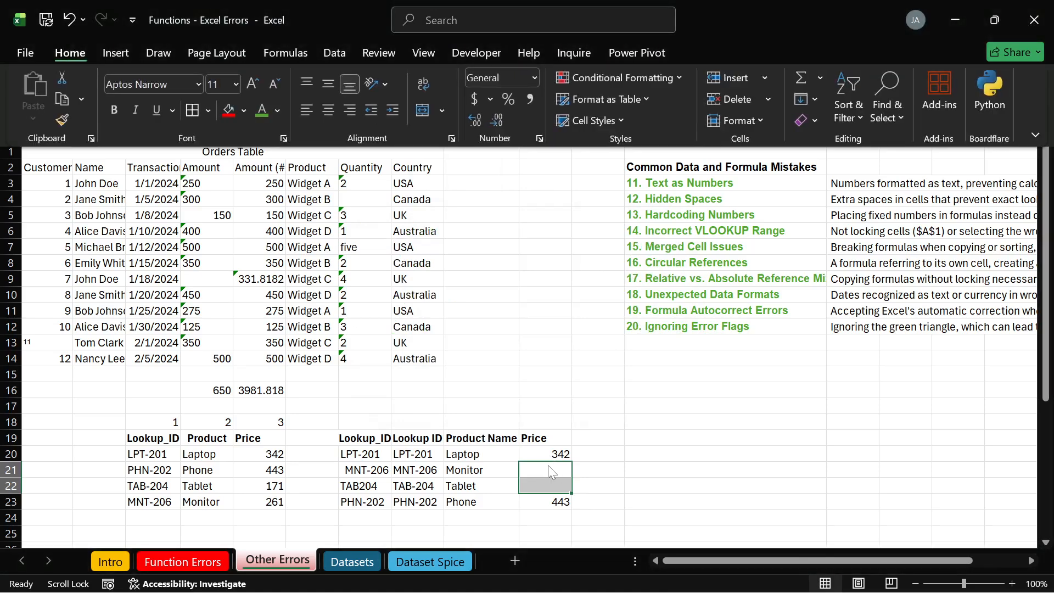
{"action": "left_click", "coordinate": [629, 481]}
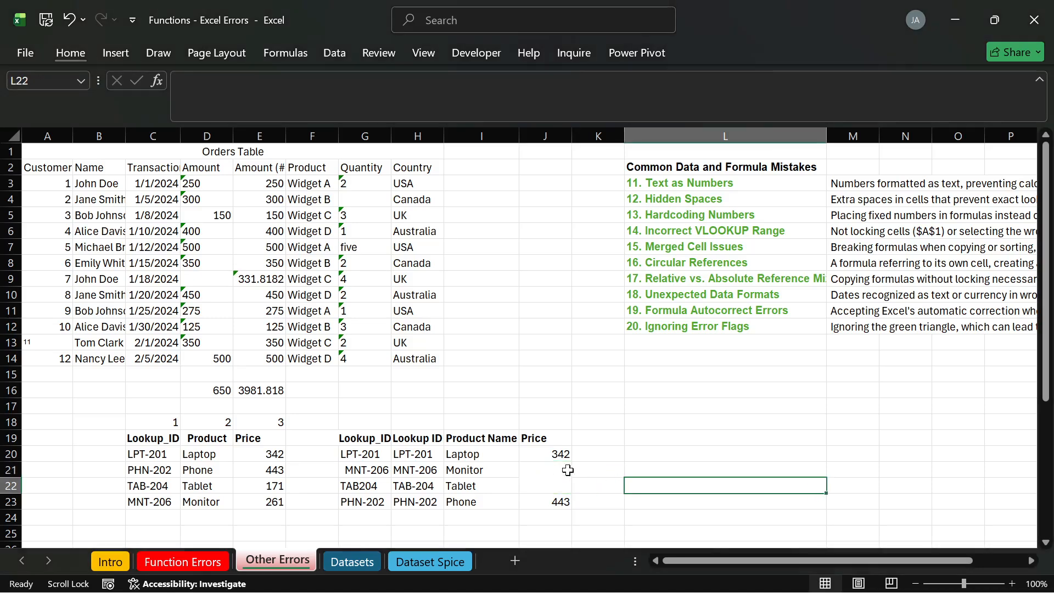
Fill the Price VLOOKUP formula from J20 down over the merged cells to J23.
{"action": "left_click", "coordinate": [558, 467]}
{"action": "left_click", "coordinate": [563, 456]}
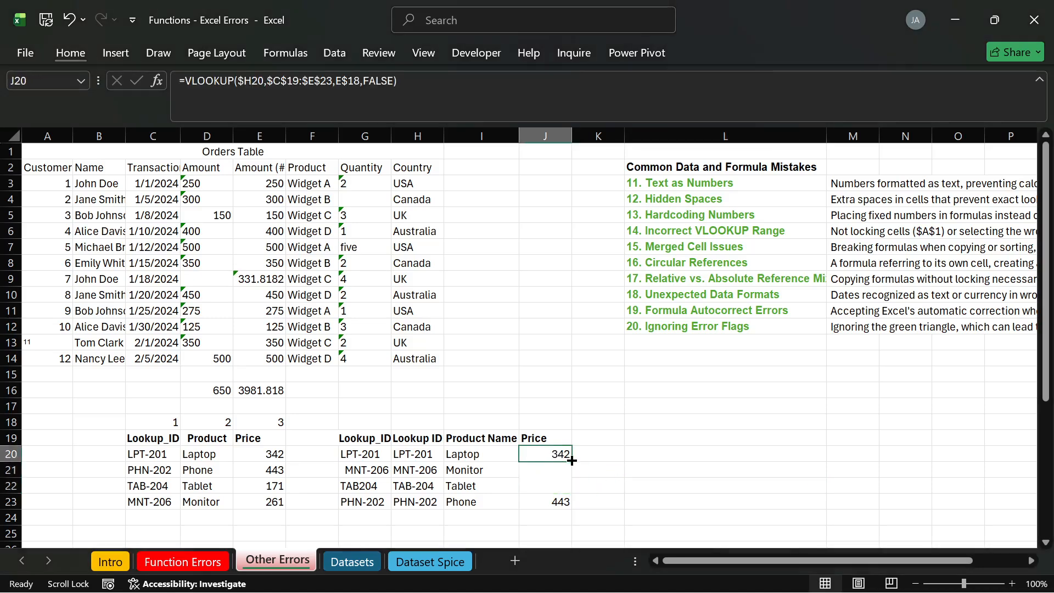
{"action": "left_click_drag", "start_coordinate": [571, 462], "coordinate": [543, 483]}
Check the VLOOKUP formulas in the Price cells J20:J23 for their lookup references.
{"action": "left_click", "coordinate": [558, 454]}
{"action": "left_click", "coordinate": [537, 474]}
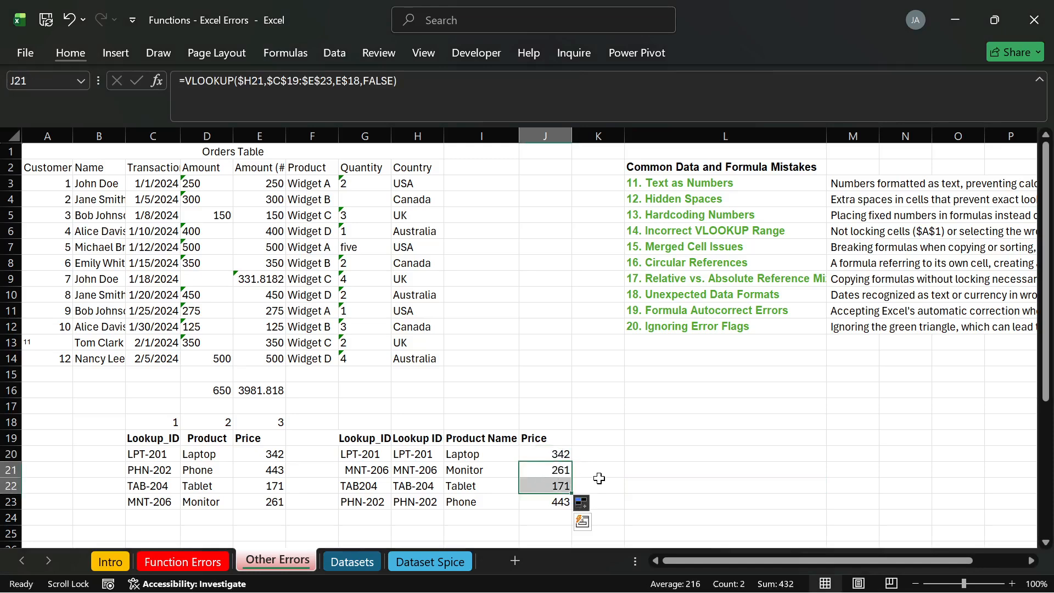
{"action": "left_click", "coordinate": [599, 479]}
{"action": "left_click", "coordinate": [568, 459]}
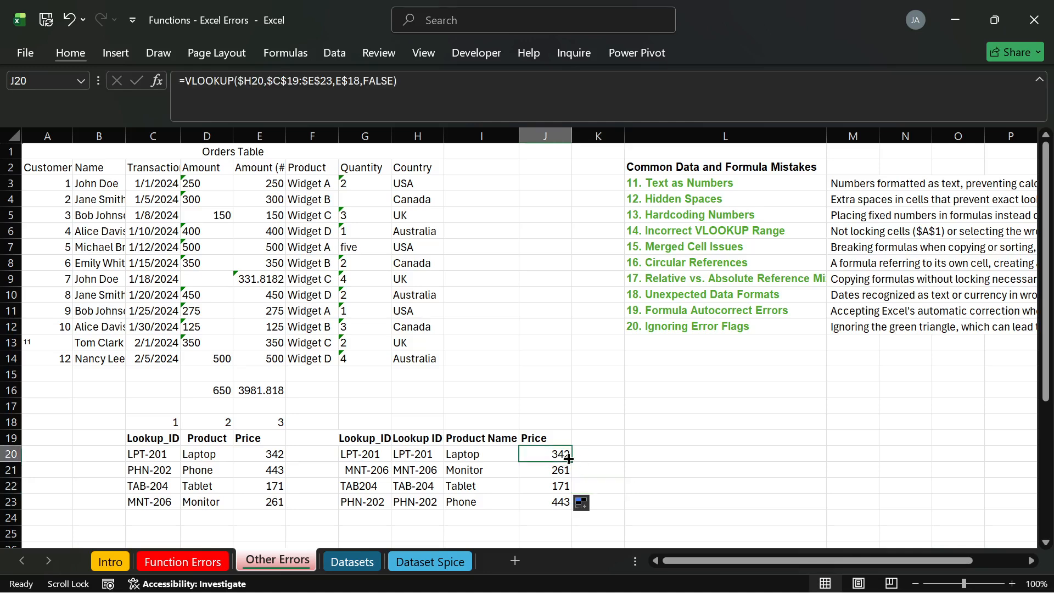
{"action": "left_click", "coordinate": [542, 483]}
{"action": "left_click", "coordinate": [531, 502]}
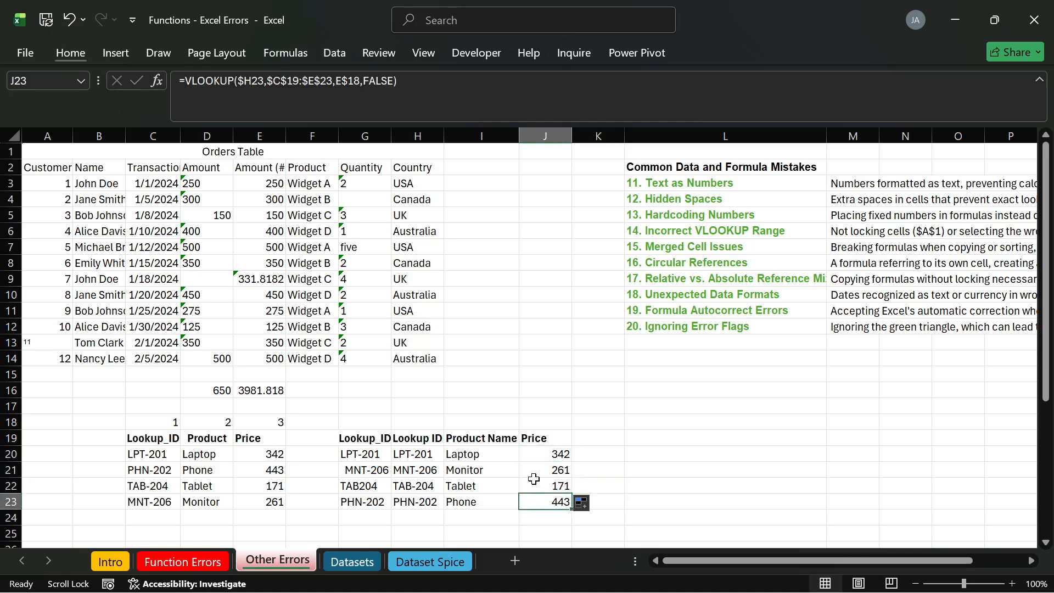
{"action": "left_click", "coordinate": [536, 476]}
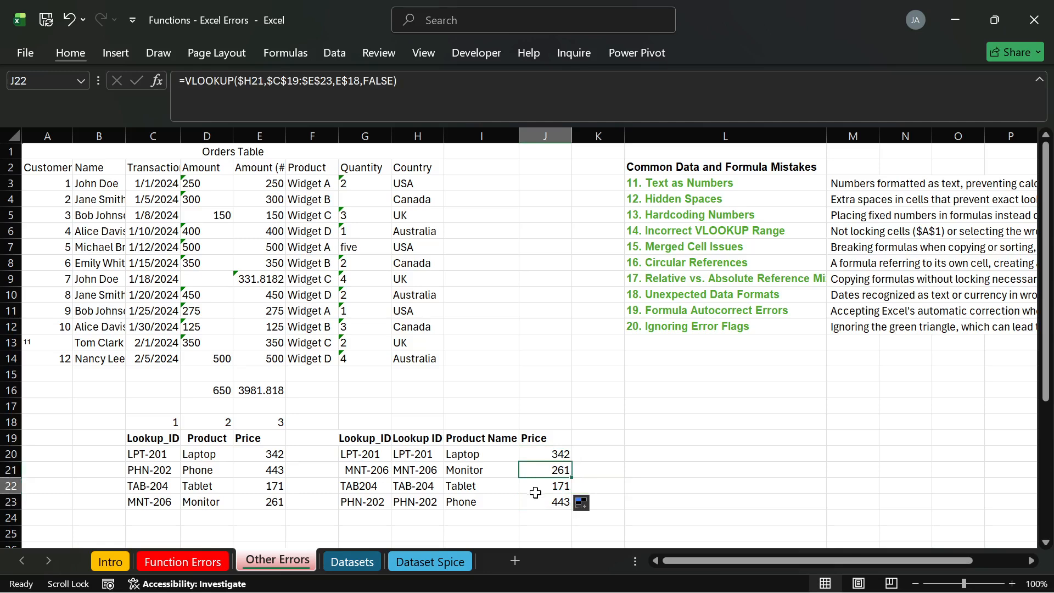
{"action": "left_click", "coordinate": [536, 489]}
{"action": "left_click", "coordinate": [538, 498]}
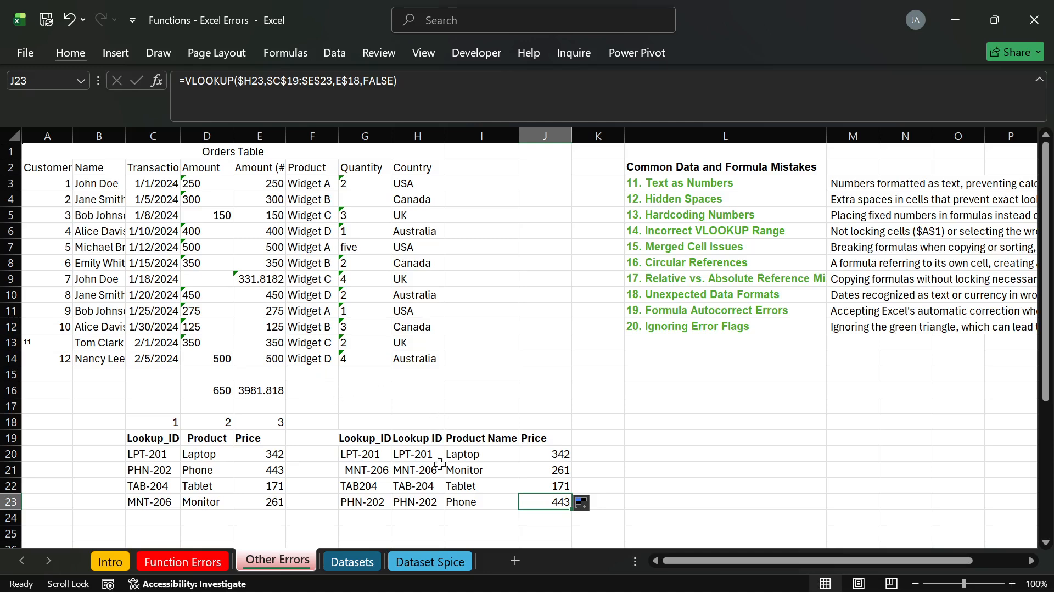
{"action": "left_click", "coordinate": [534, 473]}
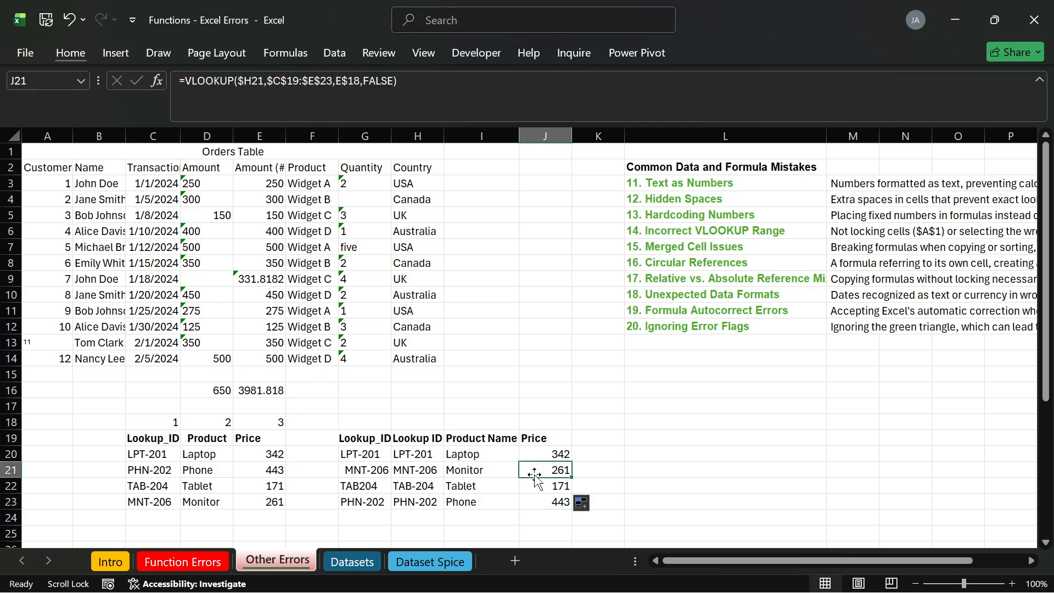
Undo the Price formula fill and test how the merged cell J21:J22 behaves when selected with its neighbours.
{"action": "key", "text": "ctrl+z"}
{"action": "left_click", "coordinate": [627, 486]}
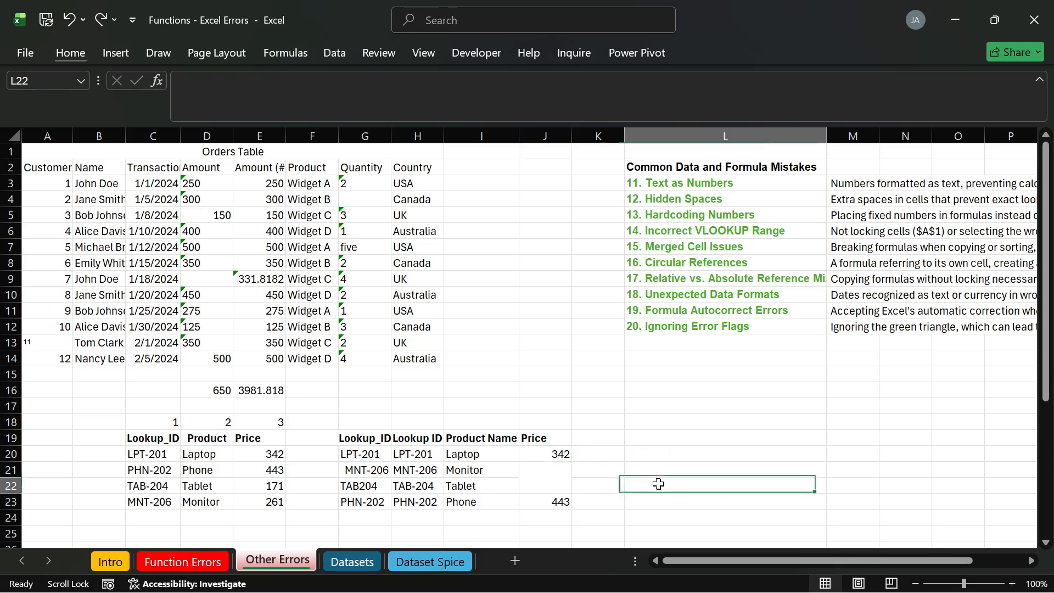
{"action": "left_click", "coordinate": [537, 476]}
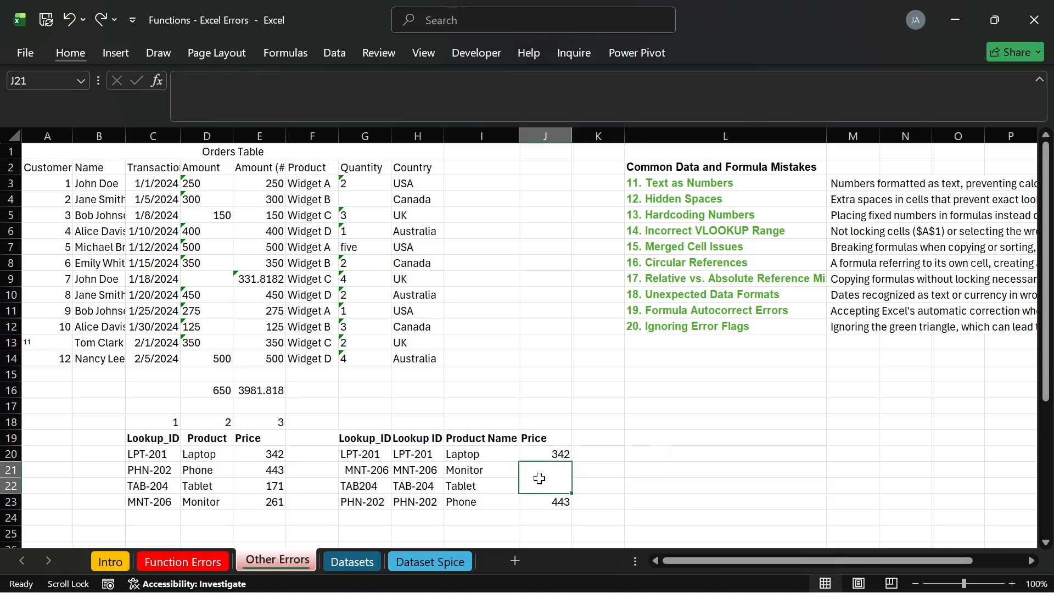
{"action": "double_click", "coordinate": [546, 485]}
{"action": "left_click", "coordinate": [678, 498]}
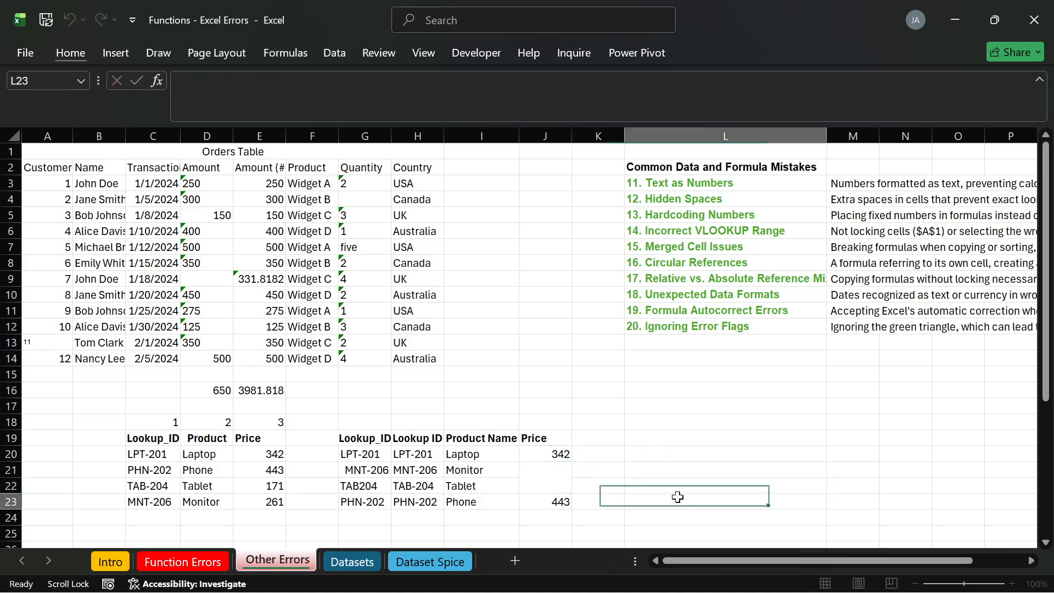
{"action": "left_click", "coordinate": [563, 451]}
{"action": "left_click", "coordinate": [574, 466]}
{"action": "left_click", "coordinate": [569, 486]}
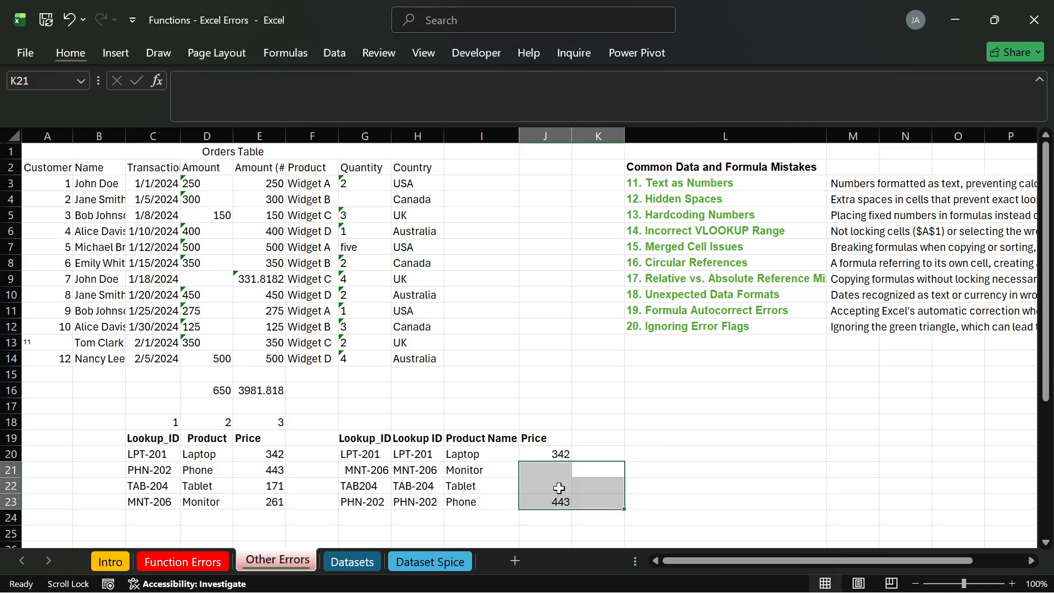
{"action": "left_click", "coordinate": [556, 452]}
{"action": "left_click", "coordinate": [556, 470]}
{"action": "key", "text": "shift+Down"}
Fill the VLOOKUP formula from J20 down through J23 again and select the cells that were merged to check them.
{"action": "left_click", "coordinate": [562, 455]}
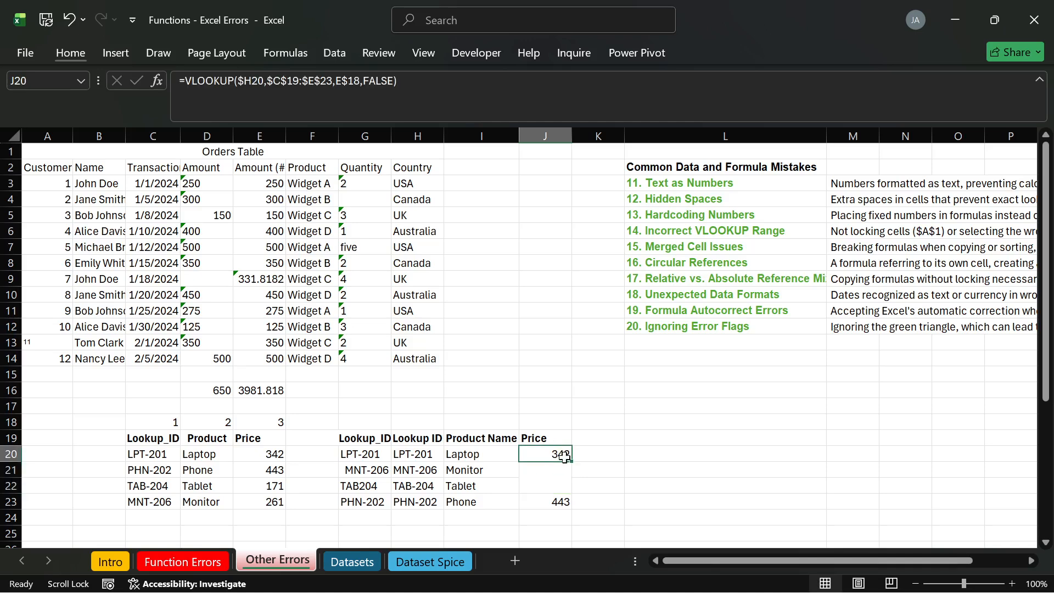
{"action": "left_click_drag", "start_coordinate": [568, 462], "coordinate": [570, 463]}
{"action": "double_click", "coordinate": [571, 463]}
{"action": "left_click", "coordinate": [553, 481]}
{"action": "left_click_drag", "start_coordinate": [544, 470], "coordinate": [542, 481]}
{"action": "left_click", "coordinate": [556, 470]}
{"action": "left_click", "coordinate": [549, 483]}
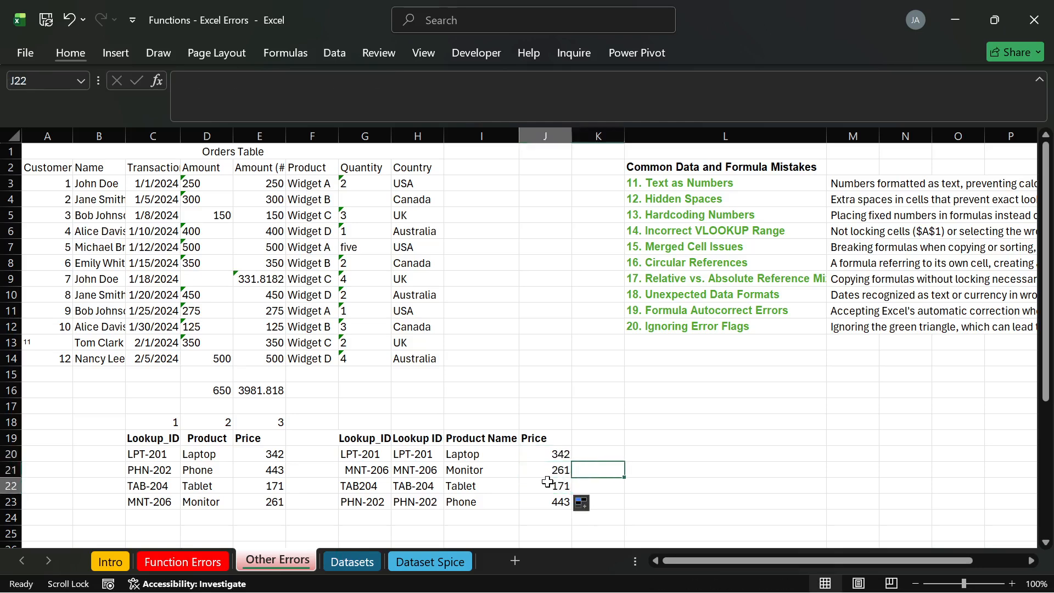
{"action": "left_click", "coordinate": [446, 409]}
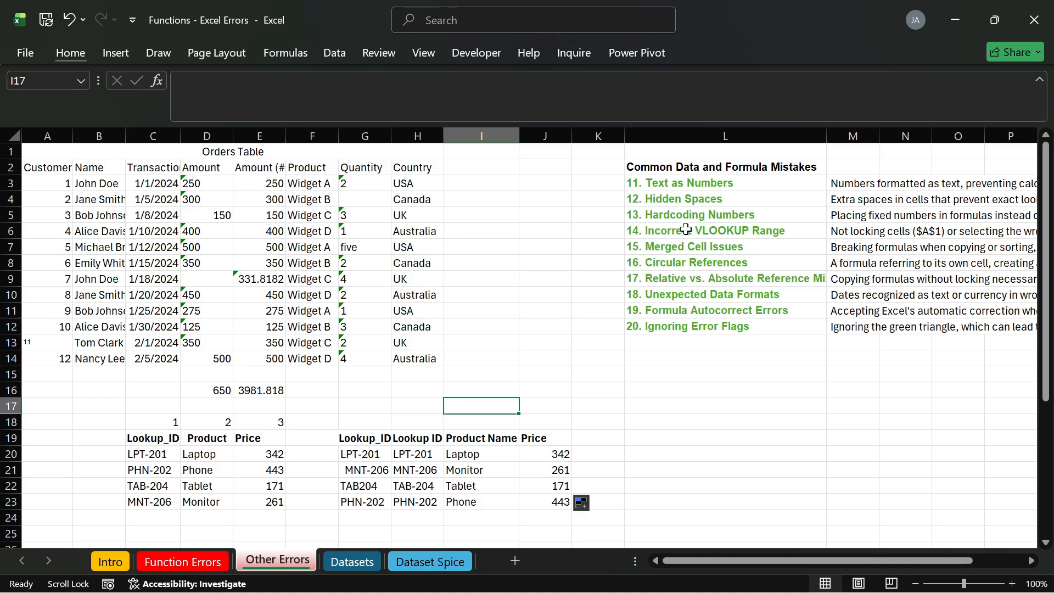
{"action": "left_click", "coordinate": [675, 247]}
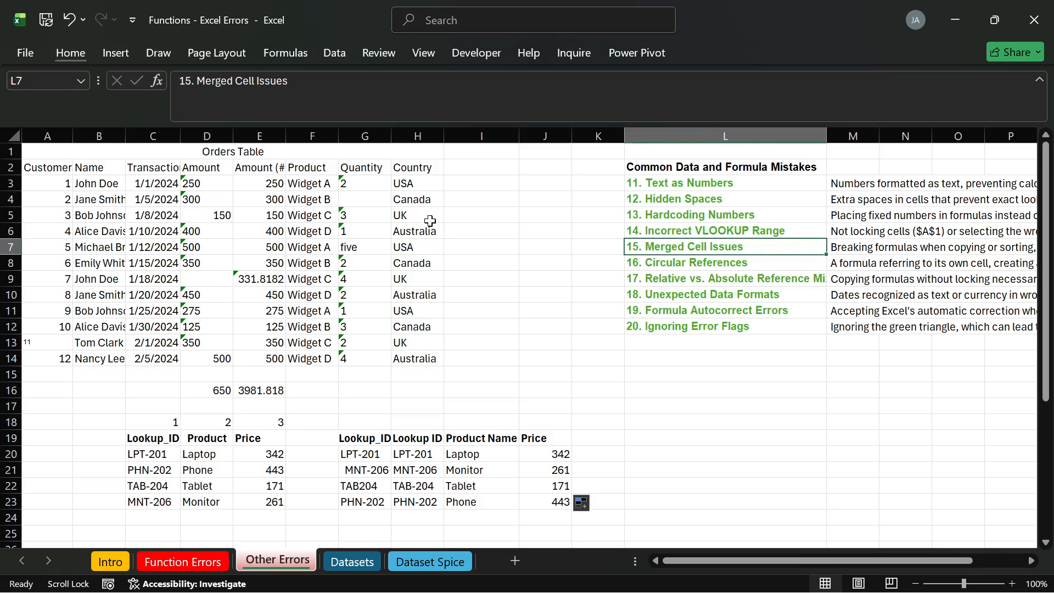
{"action": "left_click", "coordinate": [529, 230]}
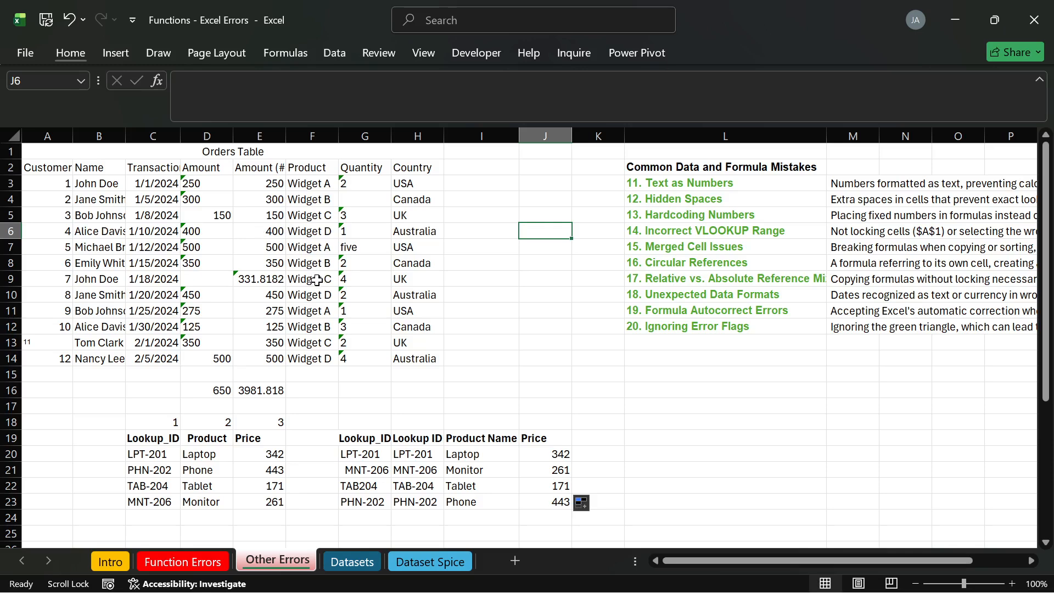
{"action": "left_click", "coordinate": [491, 309]}
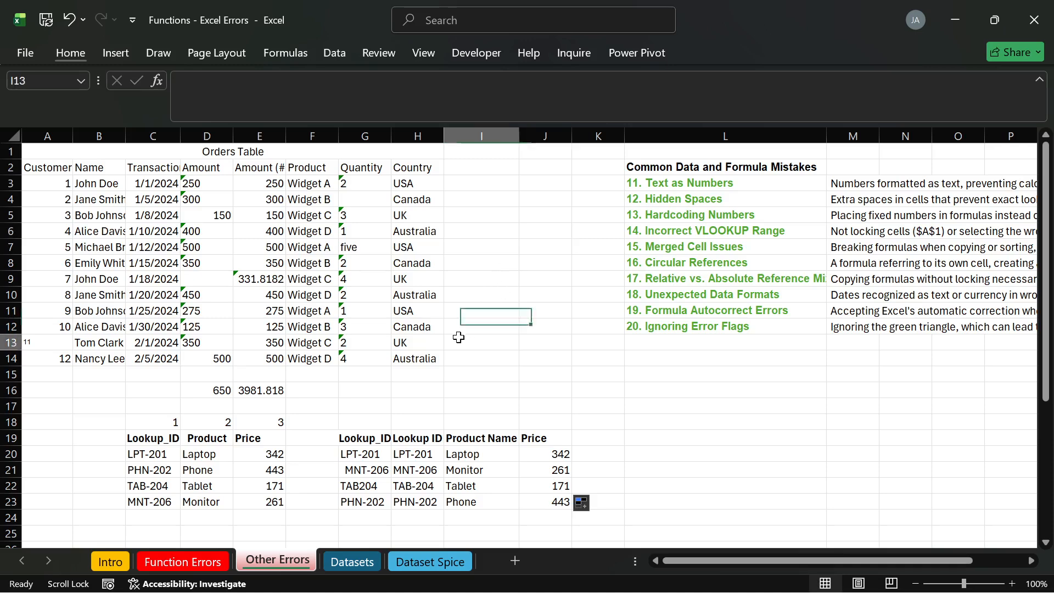
{"action": "left_click", "coordinate": [461, 343]}
{"action": "left_click", "coordinate": [462, 360]}
{"action": "left_click", "coordinate": [467, 374]}
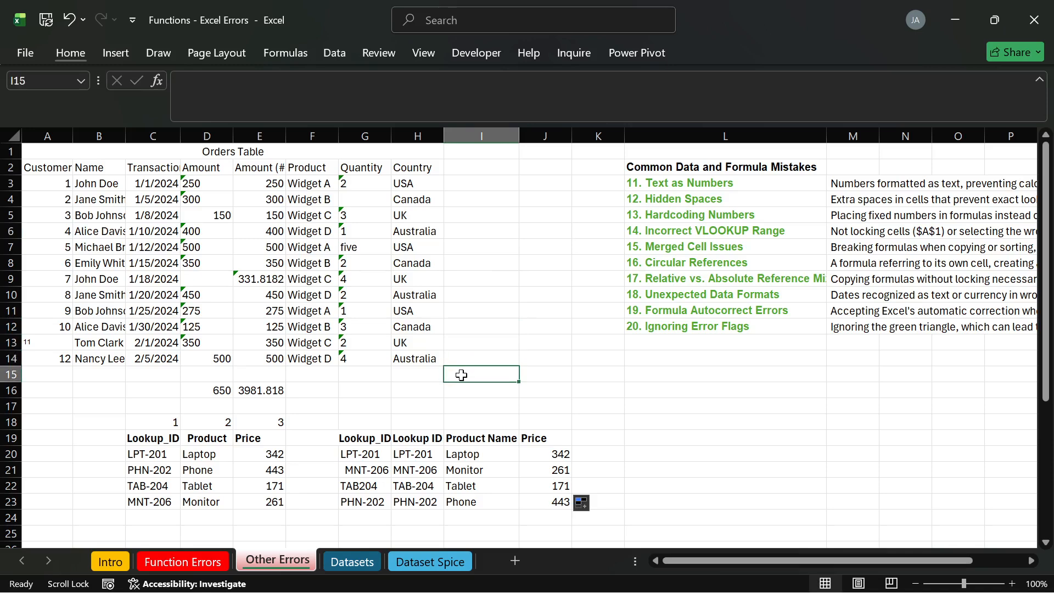